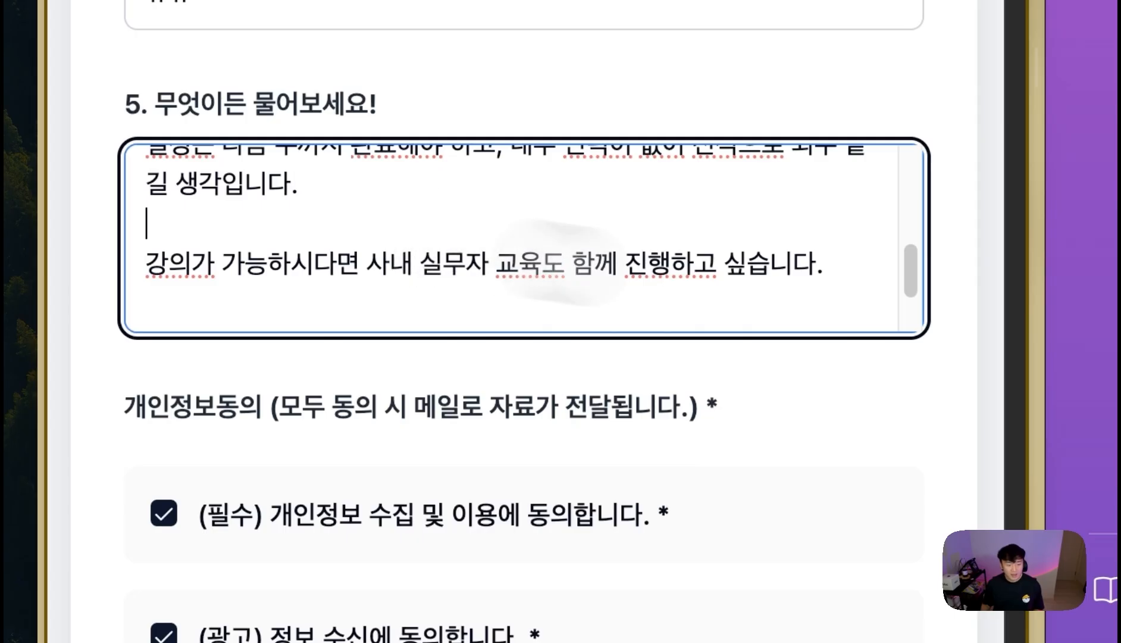
- Review the detailed budget answer by highlighting its sentences, including the pay-right-away phrase
scroll(506, 253, down, 2)
drag(430, 213, 711, 288)
click(684, 269)
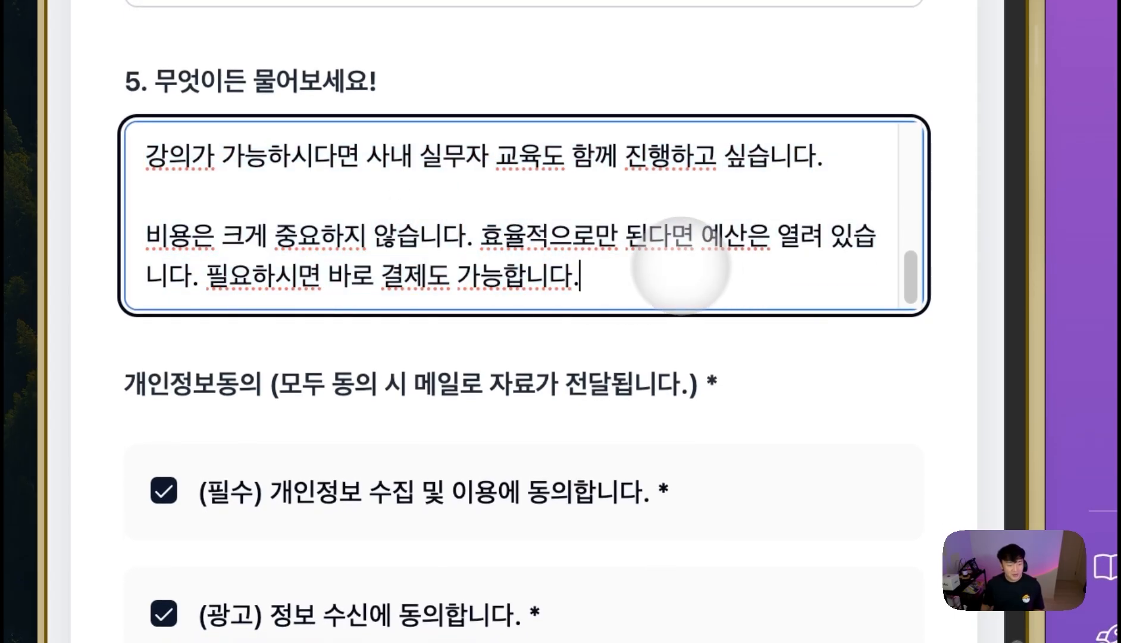
drag(619, 235, 800, 235)
drag(573, 278, 278, 259)
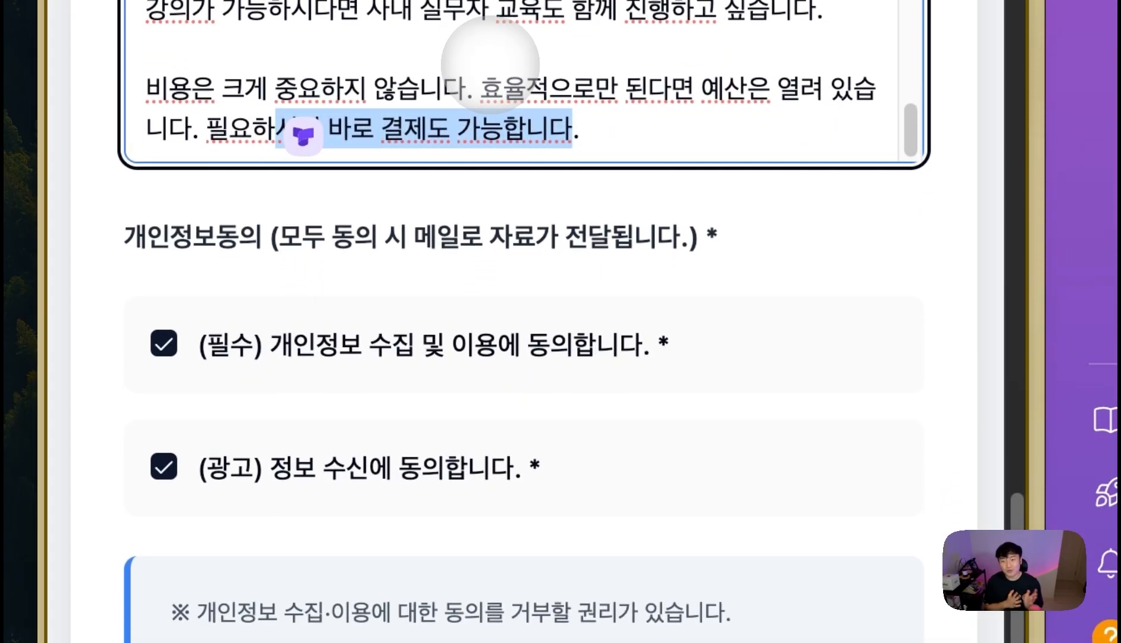
- Submit the lead form
scroll(696, 270, up, 3)
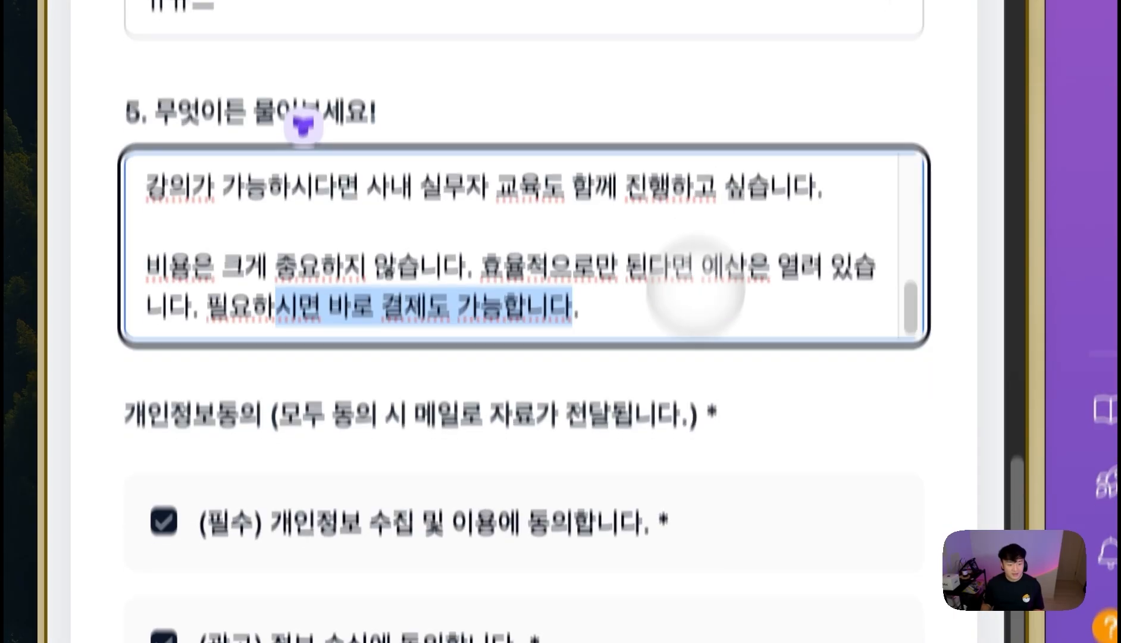
scroll(695, 270, down, 10)
click(505, 352)
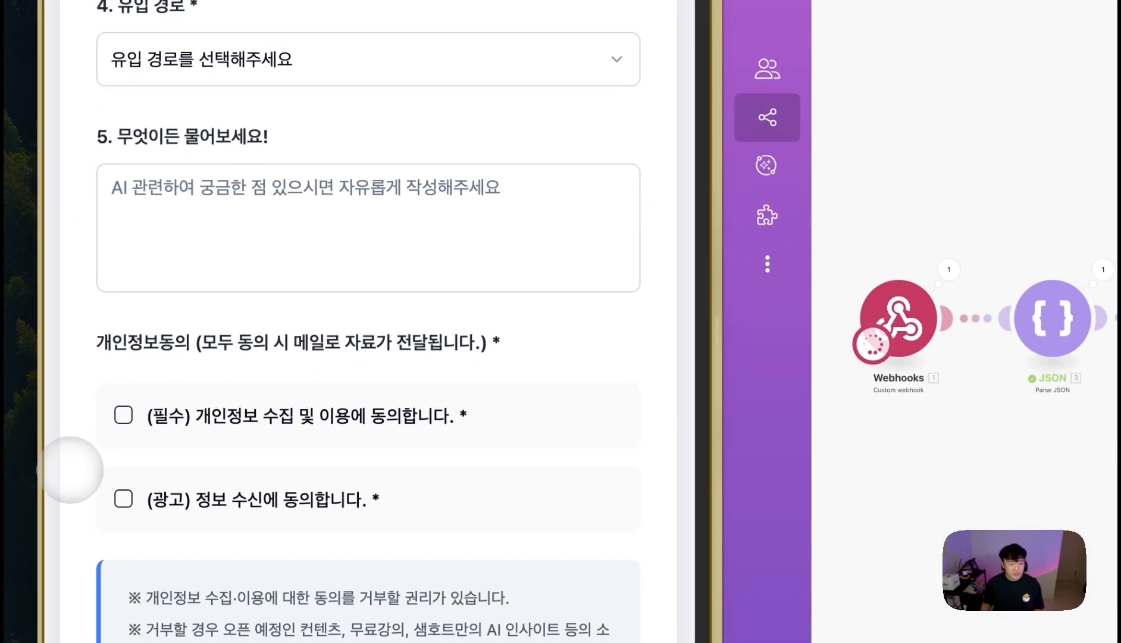
- Check the new row in the YT 데모 - 리드 마그넷 sheet, then switch to the Make scenario tab
mouse_move(95, 400)
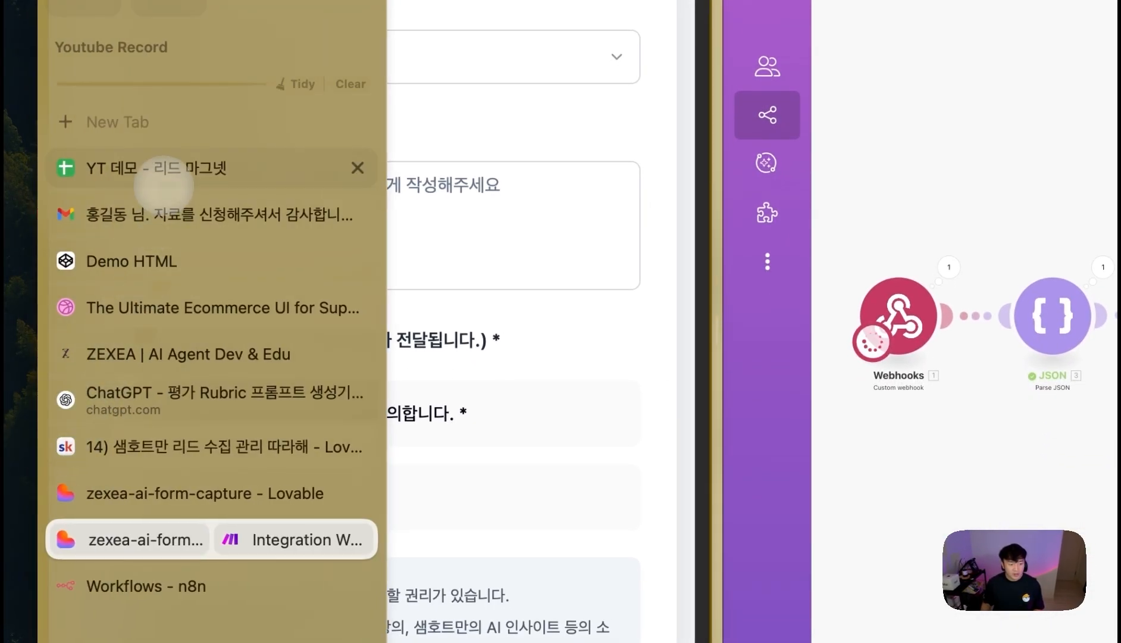
click(170, 178)
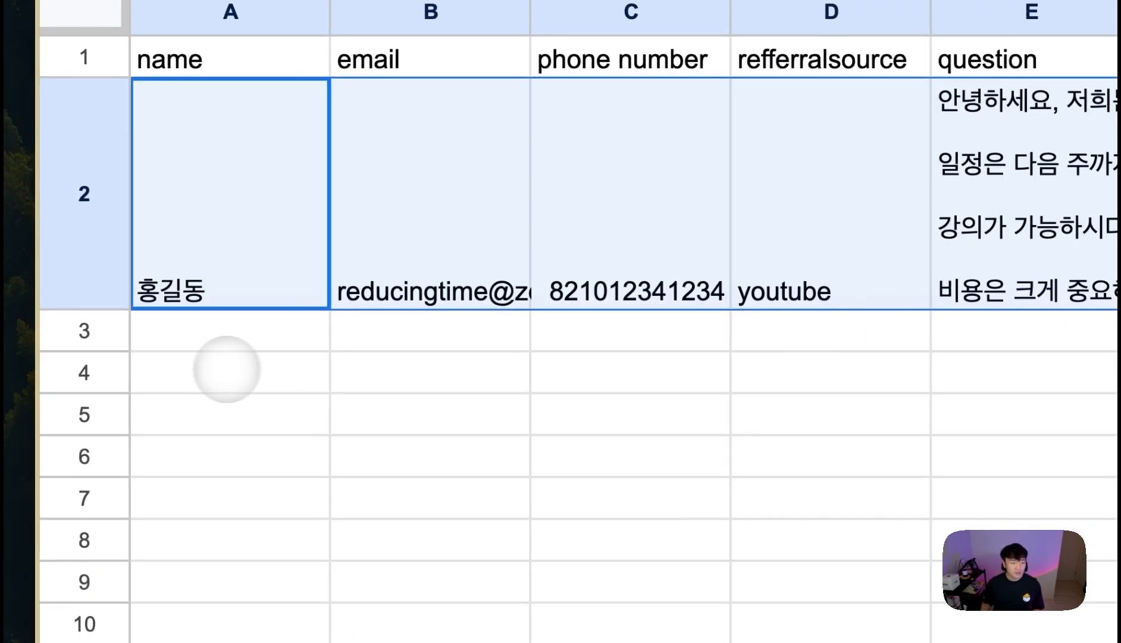
mouse_move(33, 213)
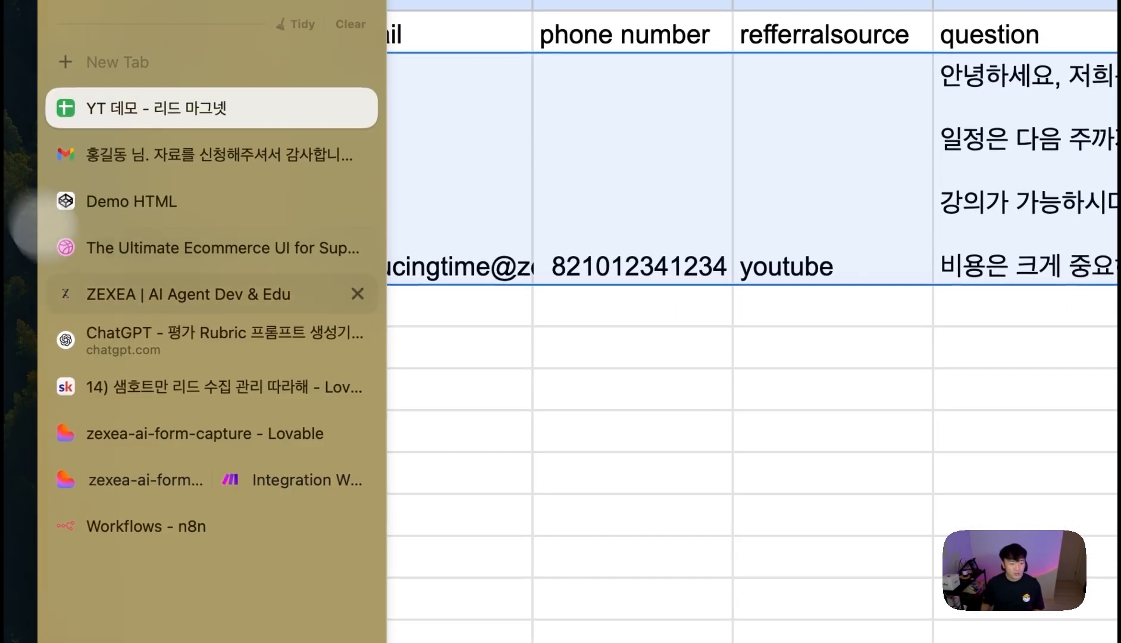
click(164, 473)
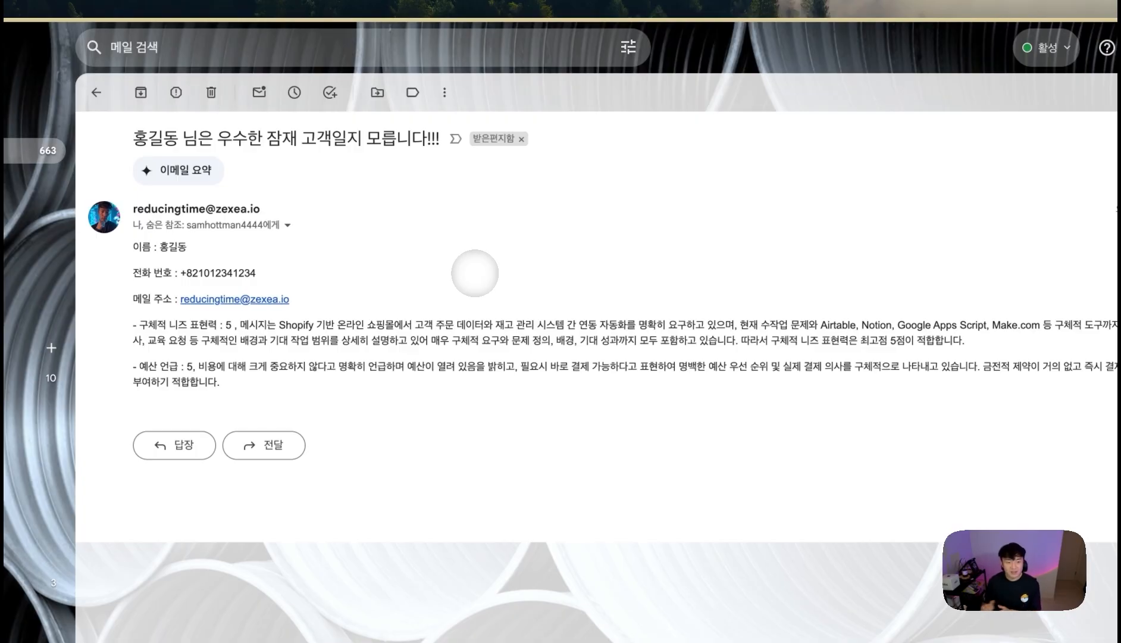
drag(301, 297, 142, 256)
click(436, 342)
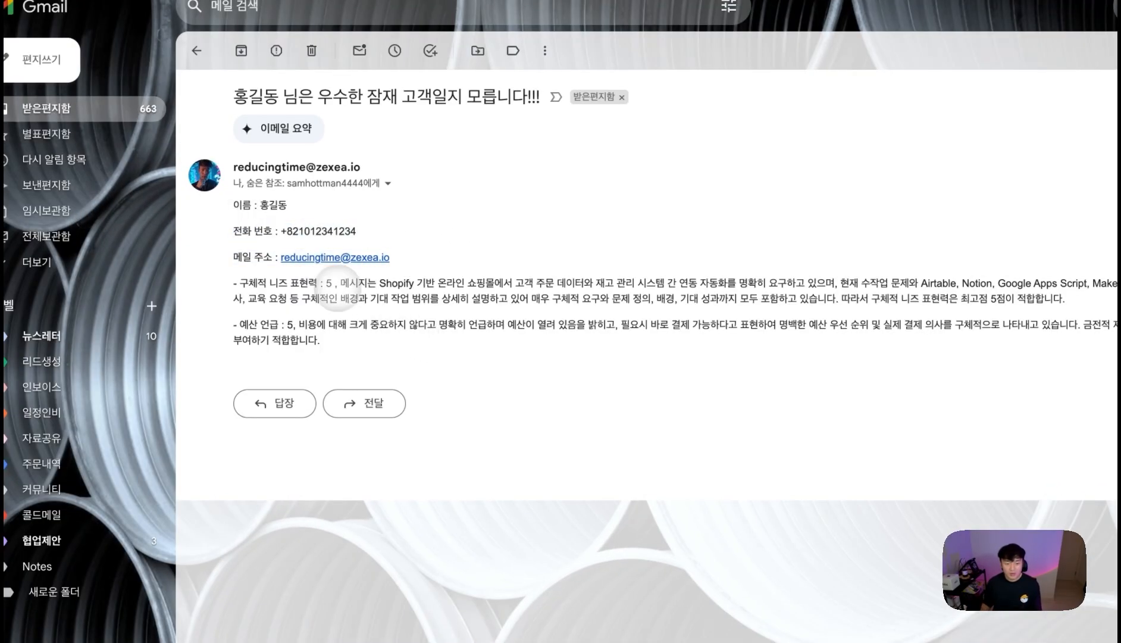
drag(662, 348, 233, 281)
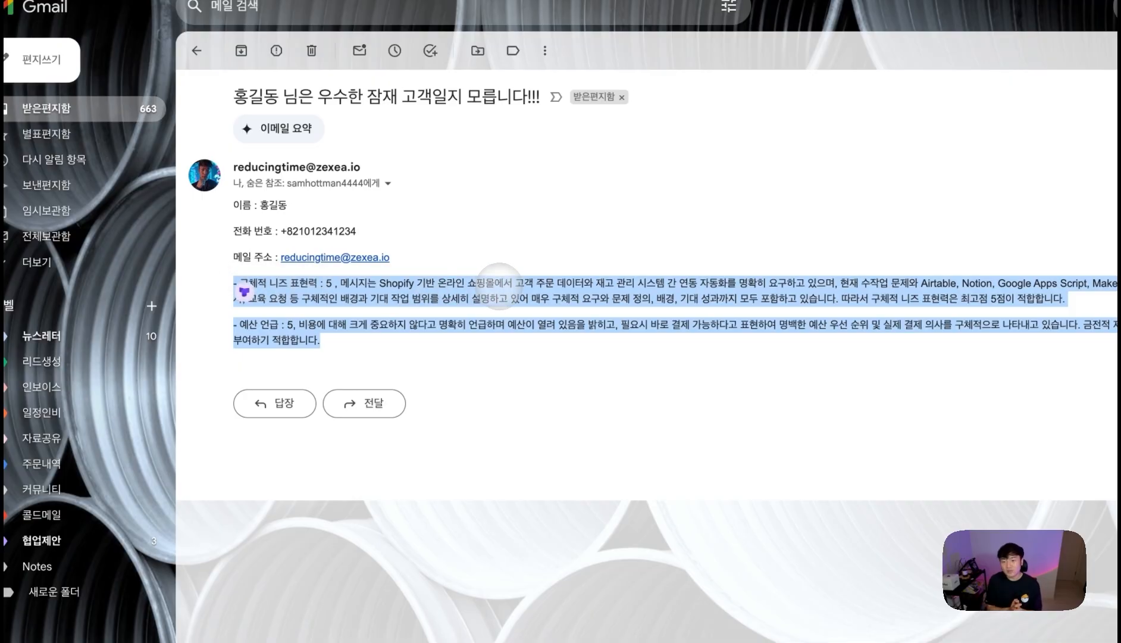
drag(444, 257, 280, 257)
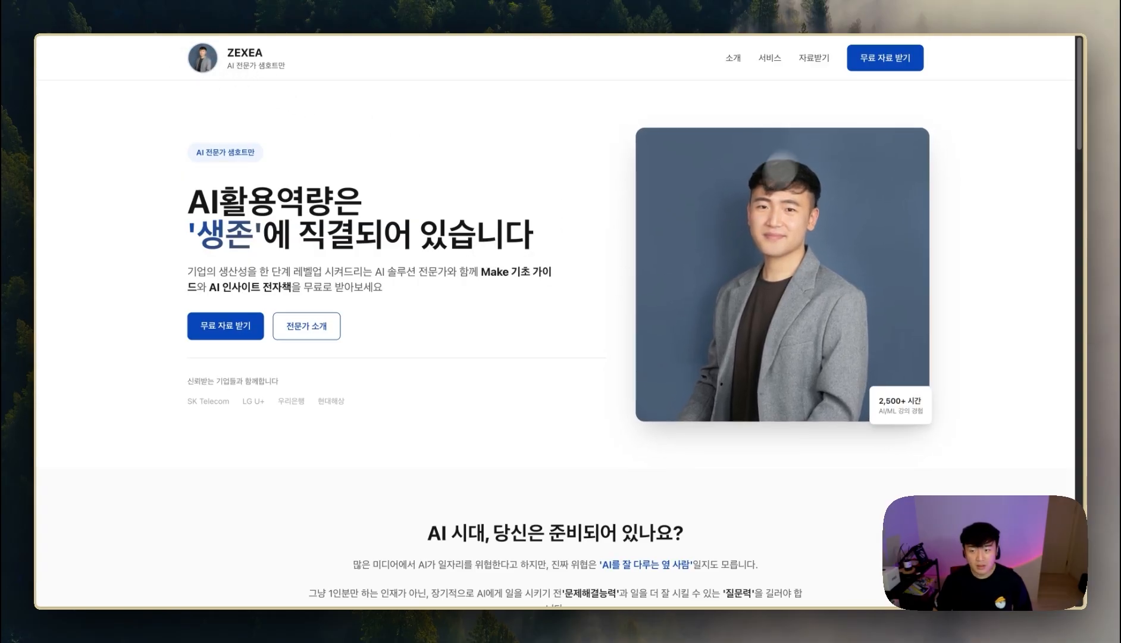
- Scroll the landing page and jump to the 무료 자료 받기 download form
scroll(721, 348, down, 10)
scroll(722, 348, up, 5)
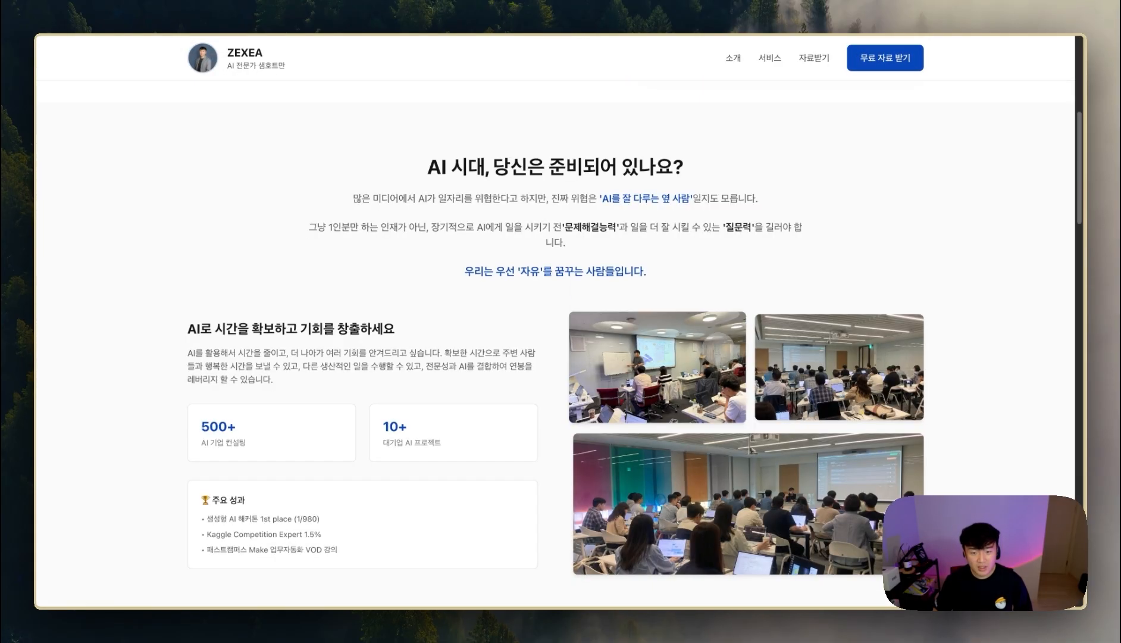
scroll(788, 336, down, 2)
scroll(788, 336, down, 2)
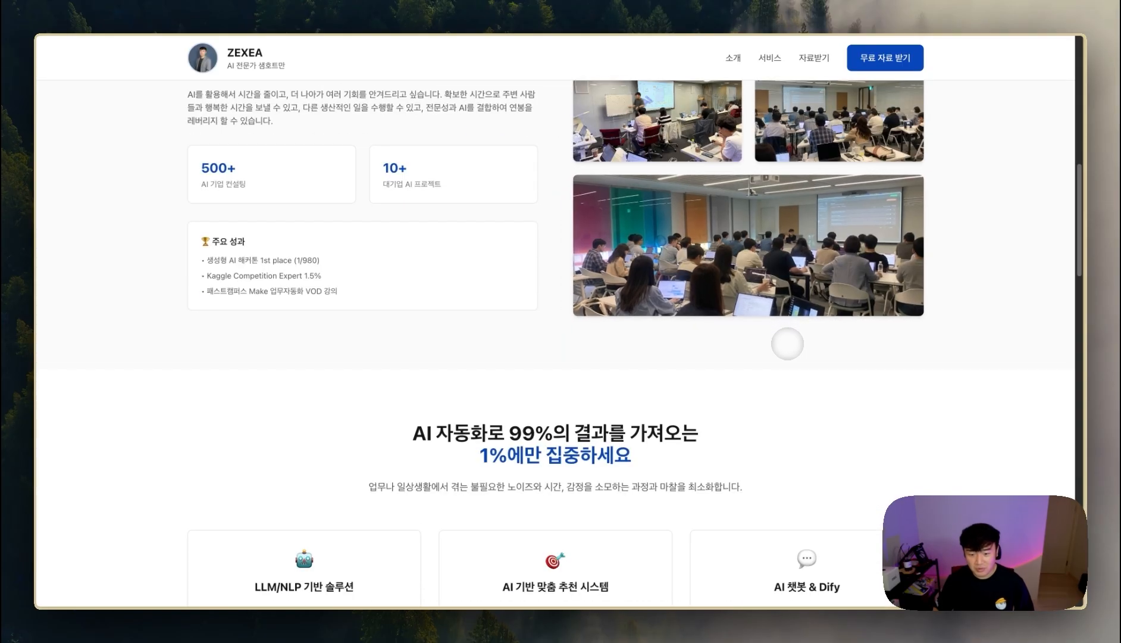
scroll(624, 326, down, 1)
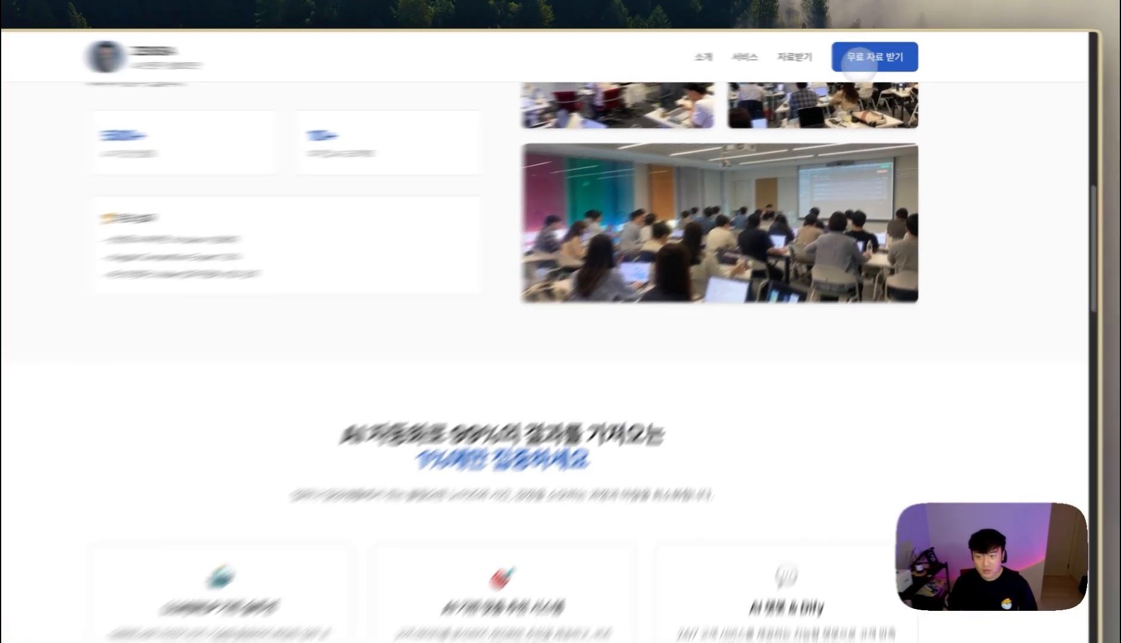
click(885, 58)
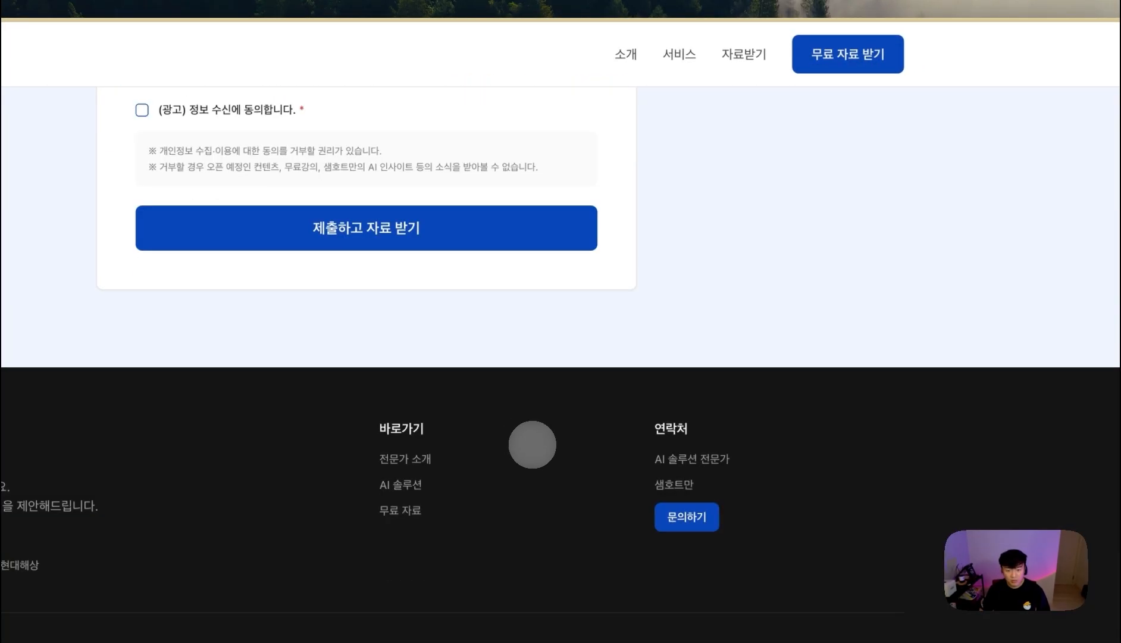
scroll(523, 441, up, 10)
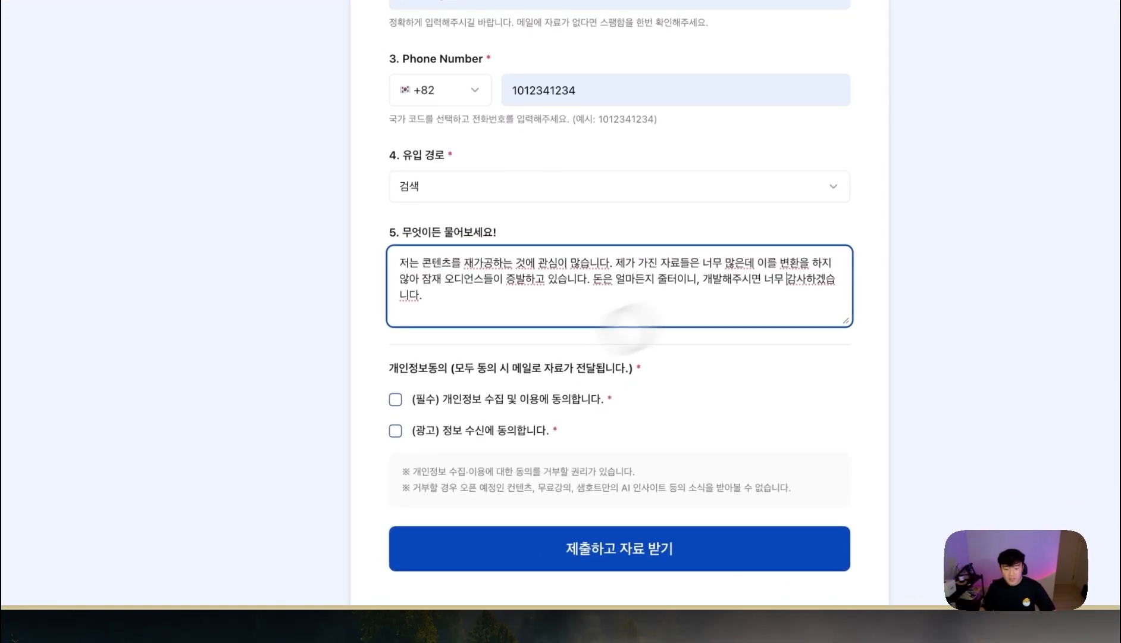
- Tick the required personal-info and marketing consent boxes, then switch to My workflow 4 in n8n
click(435, 465)
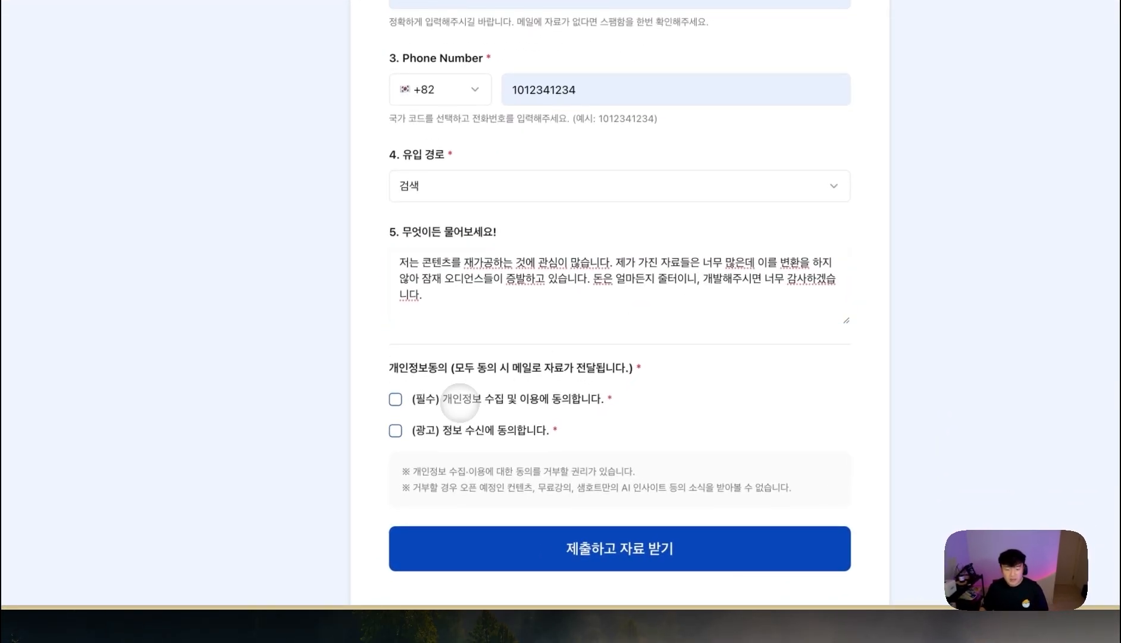
click(474, 434)
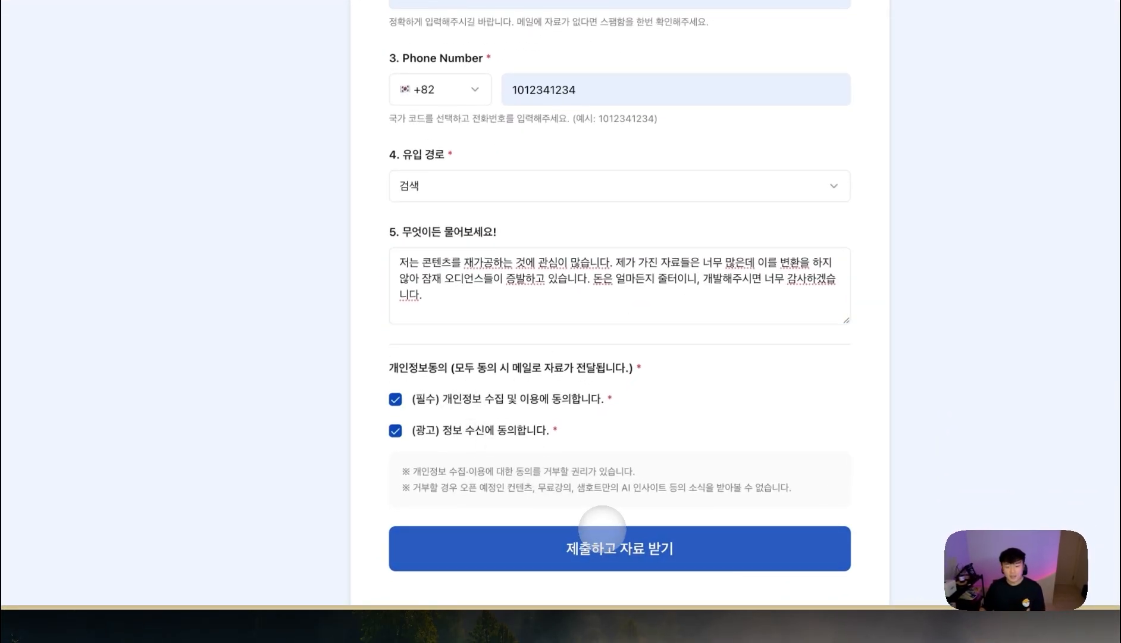
mouse_move(29, 400)
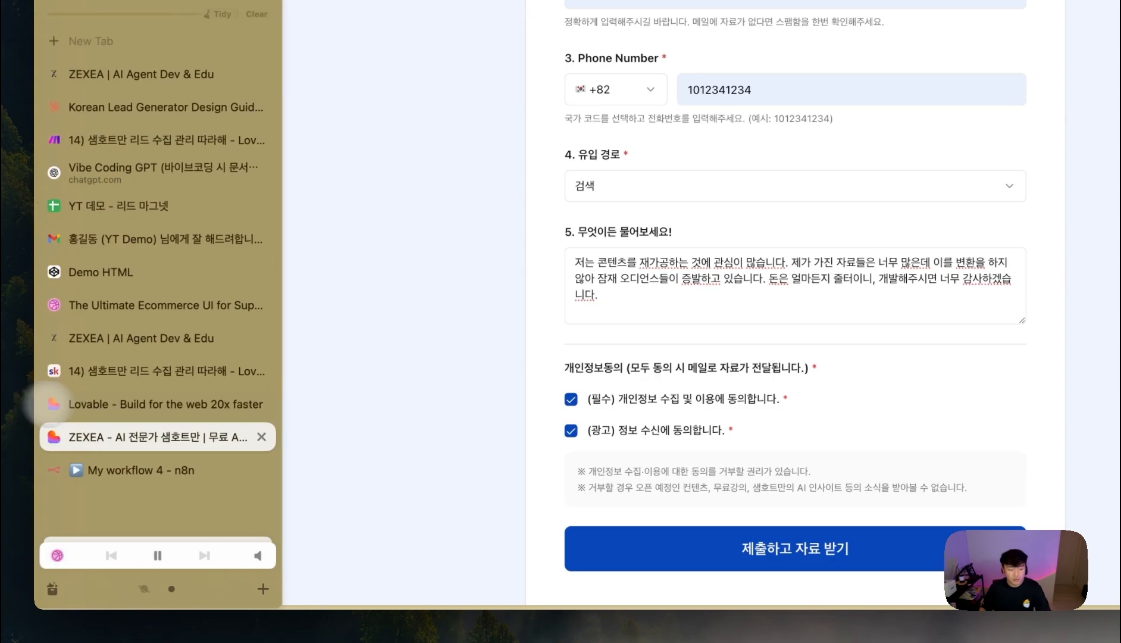
click(158, 469)
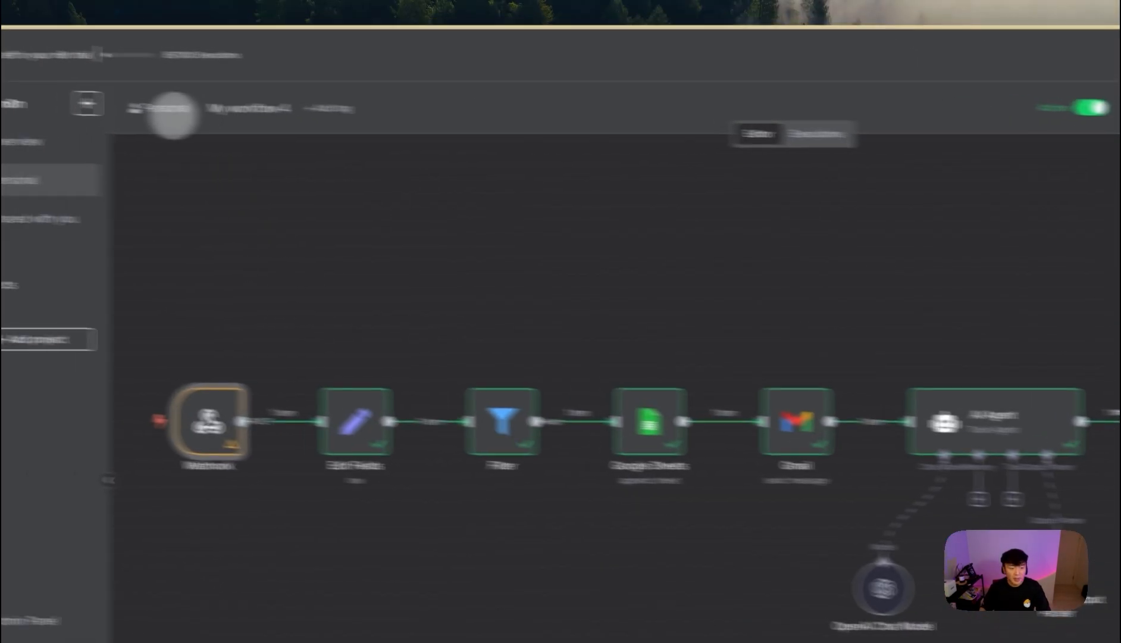
- Submit the form from the phone preview and inspect execution 180's webhook JSON in Executions
click(30, 150)
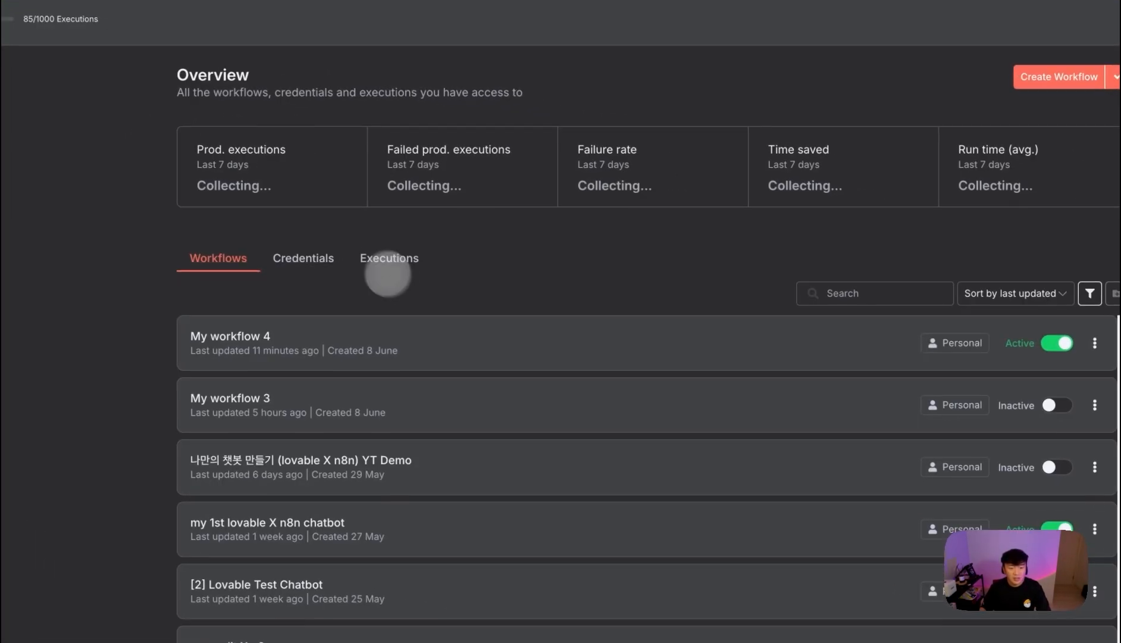
click(388, 271)
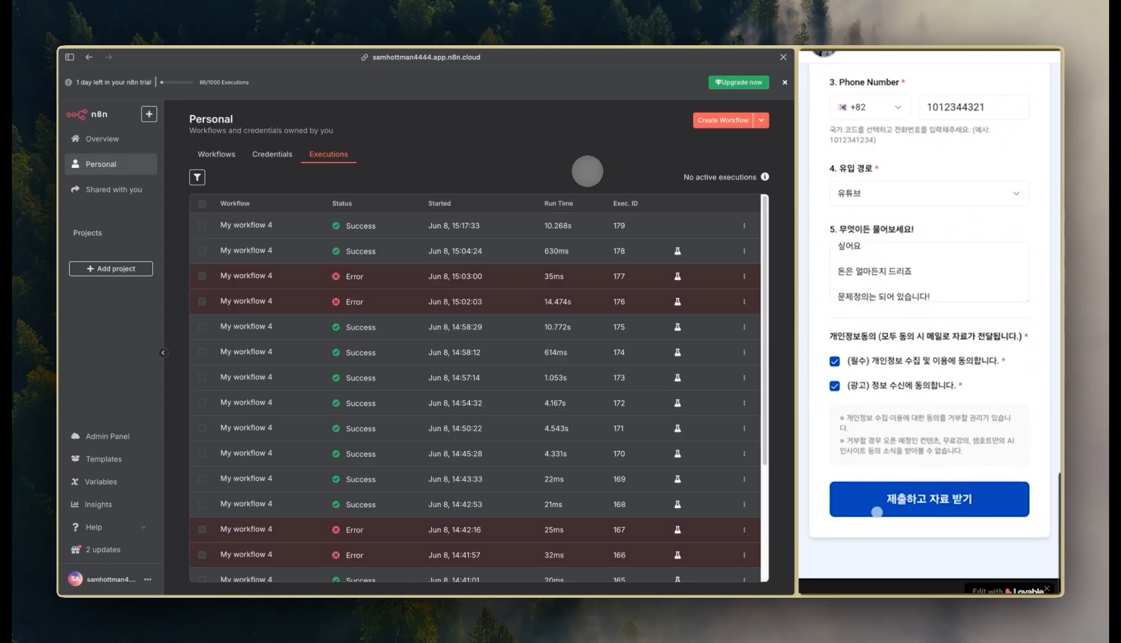
click(877, 511)
drag(344, 226, 646, 226)
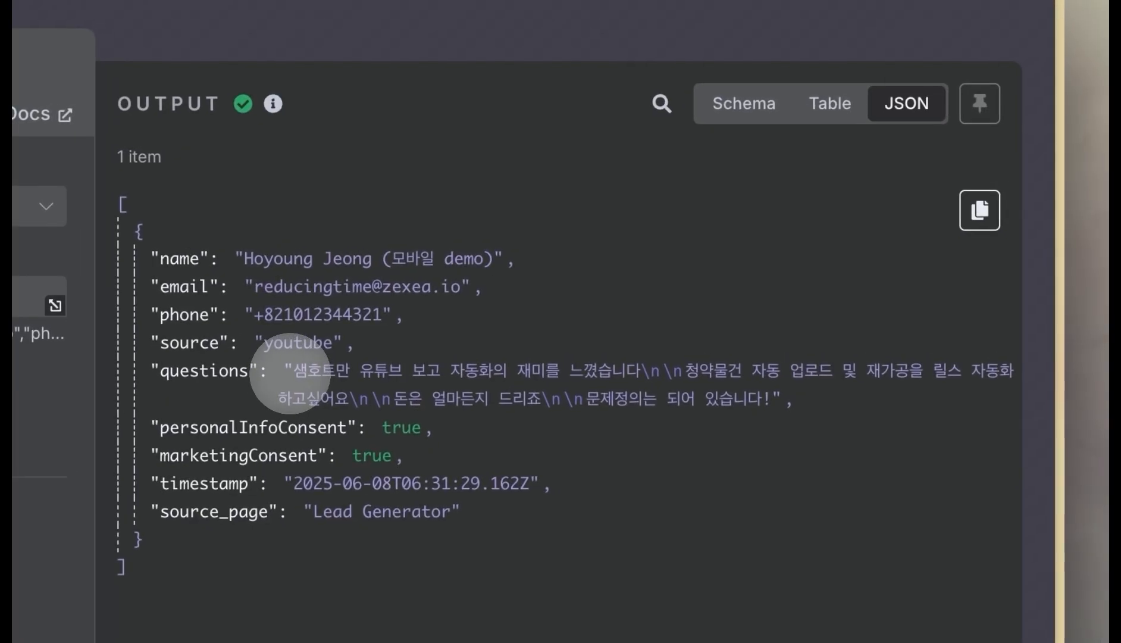
drag(291, 370, 777, 406)
click(777, 407)
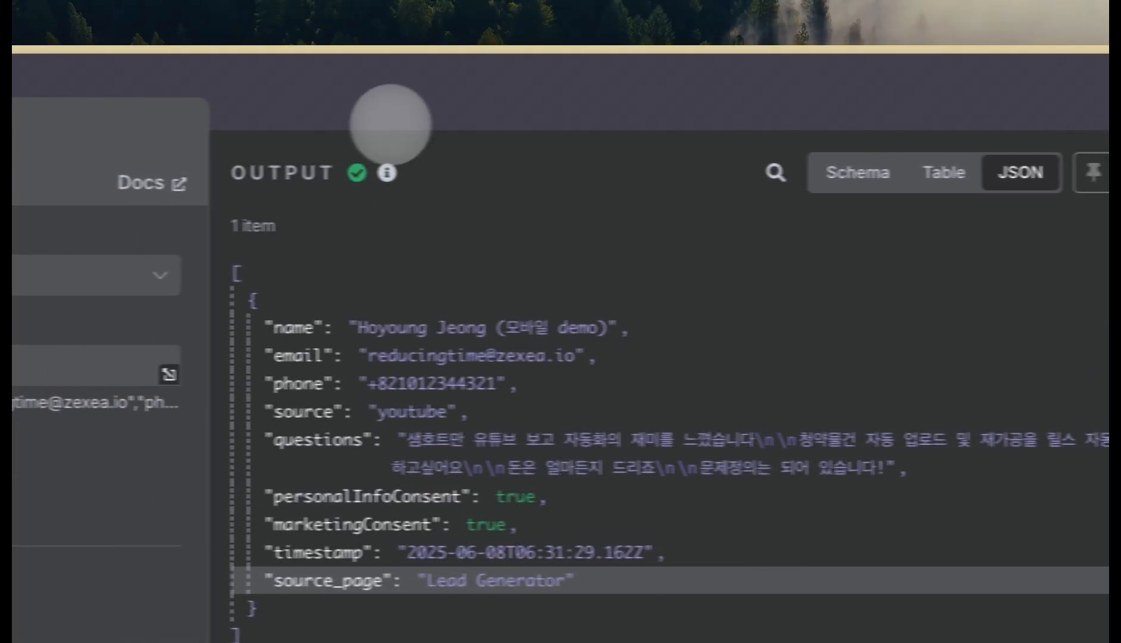
click(389, 122)
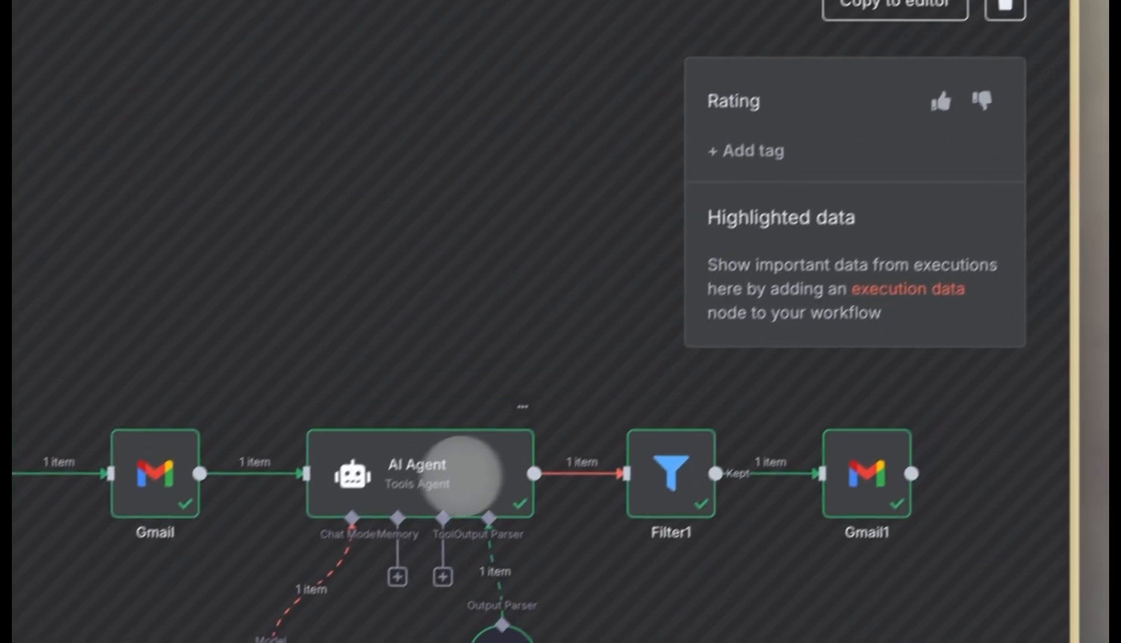
- Open the AI Agent output and review the Problem Specificity score of 5 and its reasoning
double_click(416, 470)
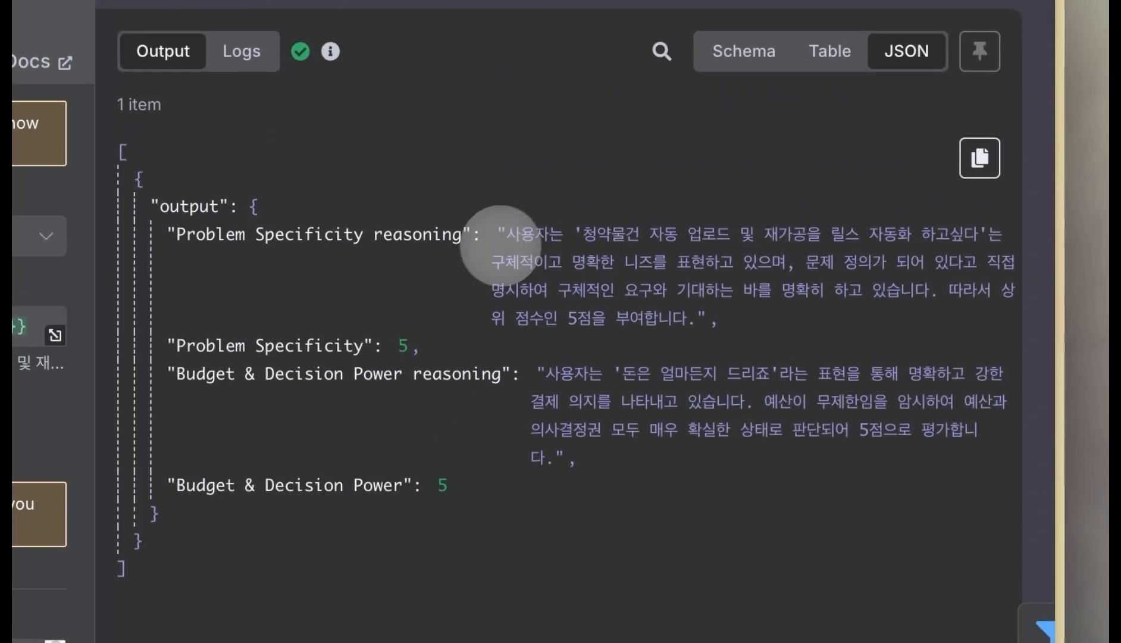
drag(500, 233, 726, 275)
click(662, 275)
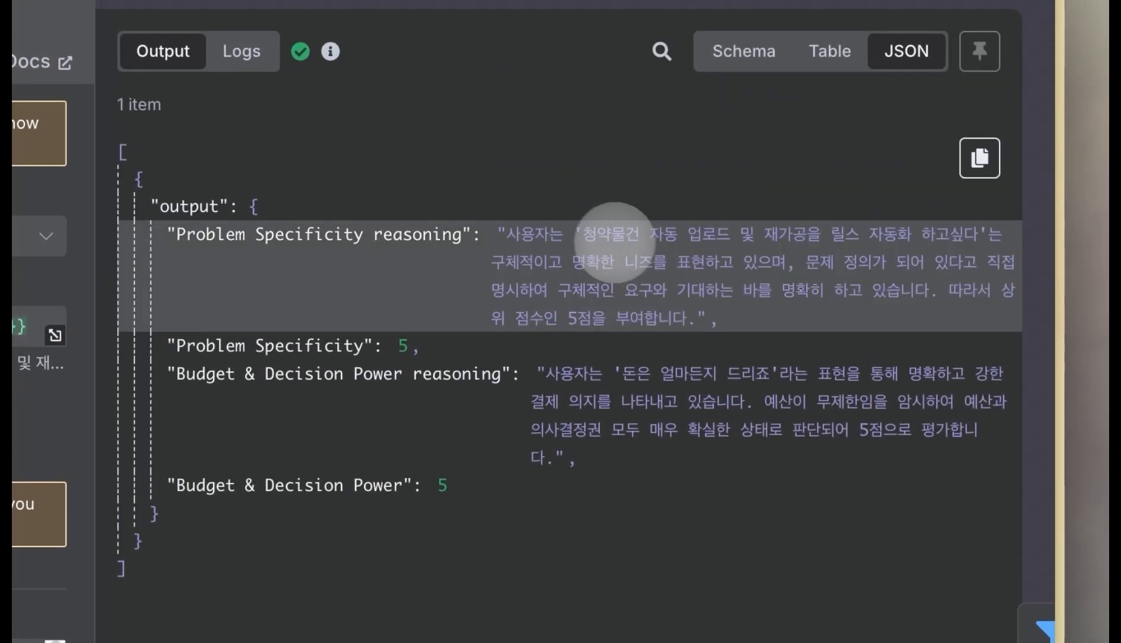
double_click(401, 345)
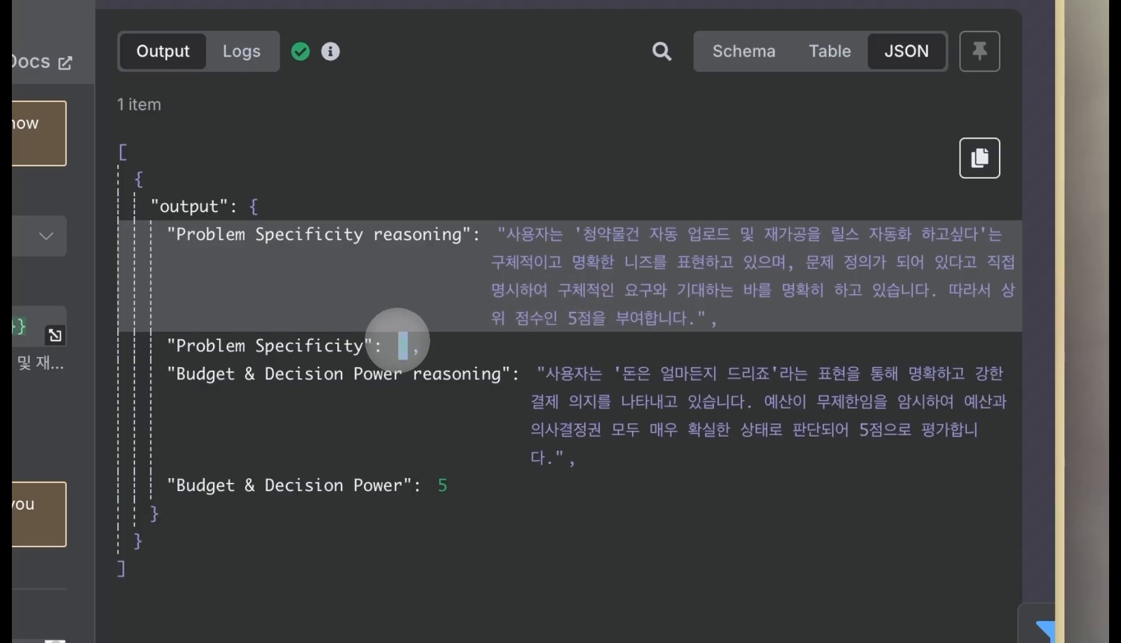
drag(327, 345, 478, 353)
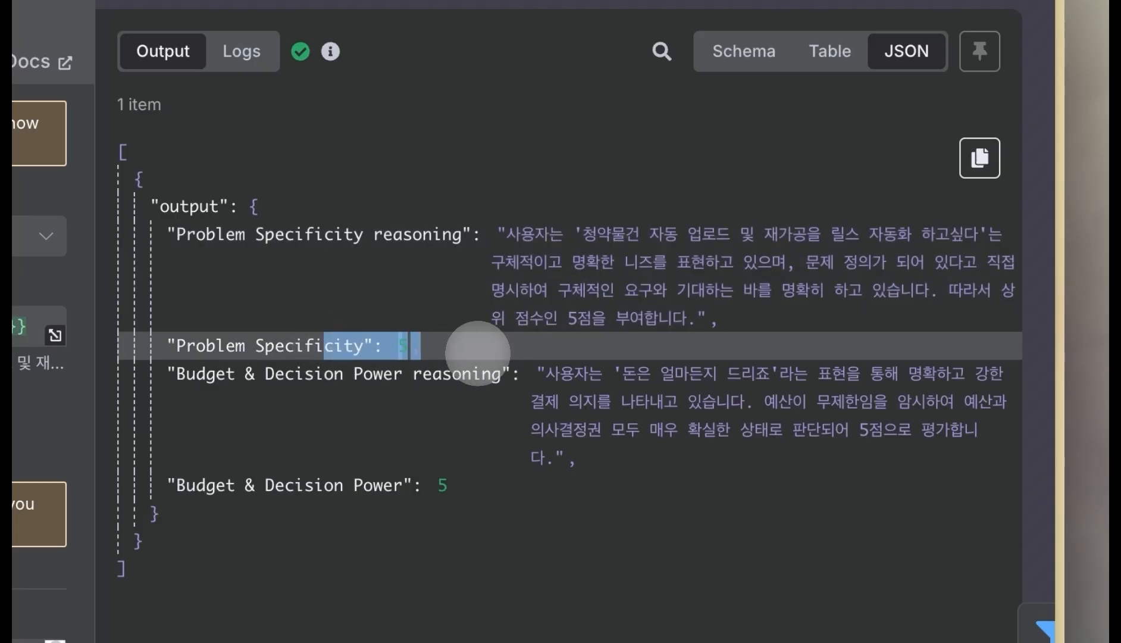
click(478, 353)
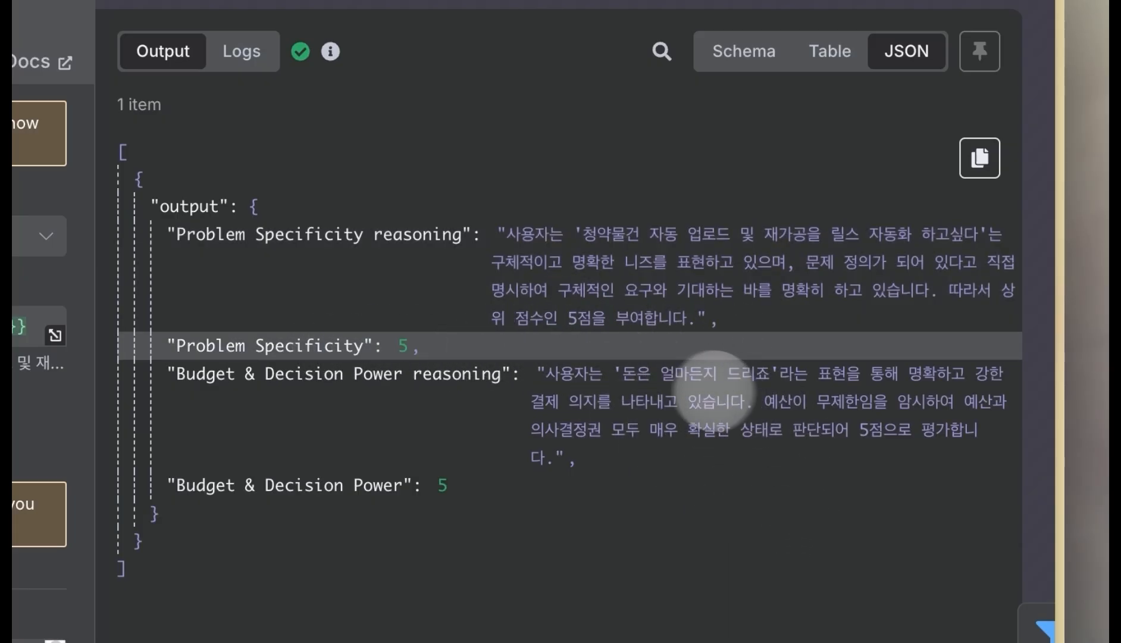
- Review the Budget & Decision Power reasoning, then close the node details
drag(640, 379, 690, 430)
click(808, 406)
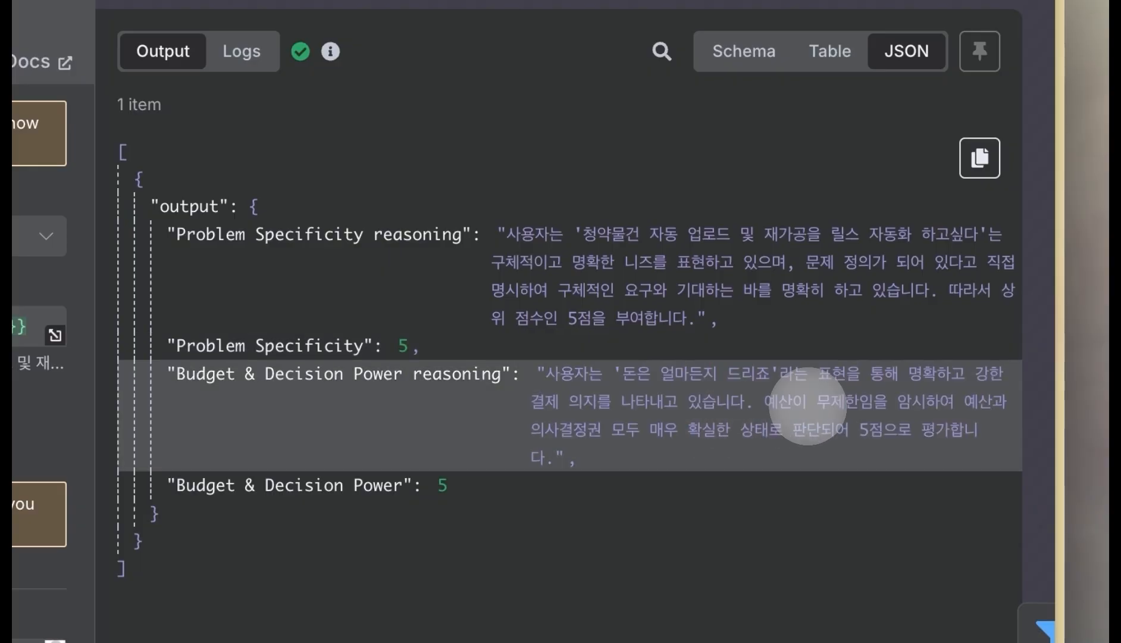
drag(573, 430, 785, 430)
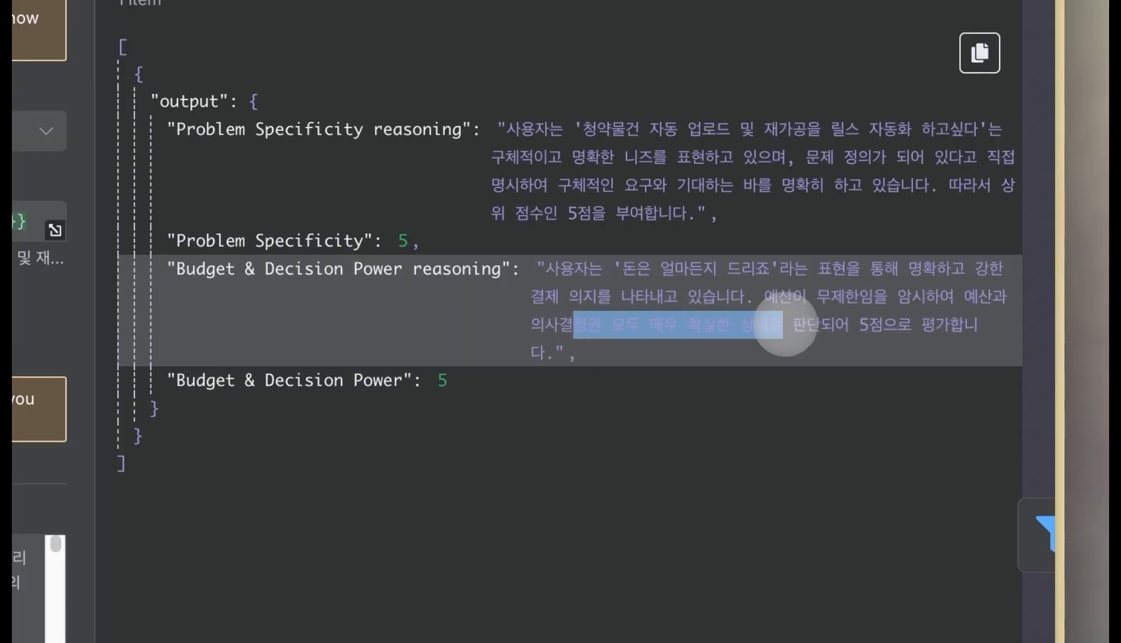
click(848, 498)
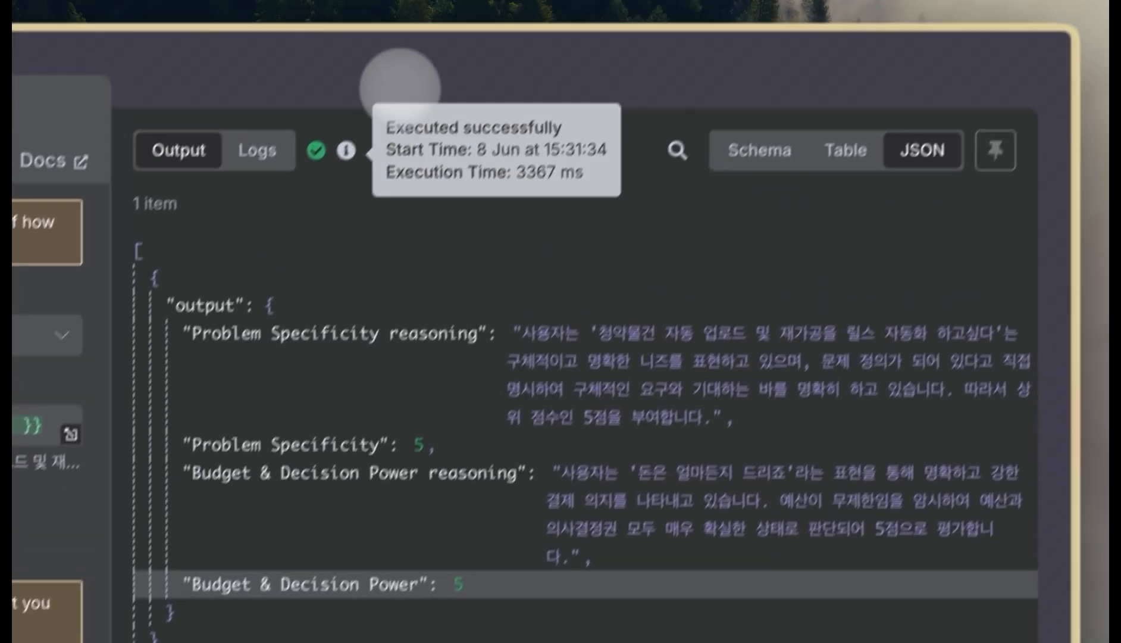
click(393, 88)
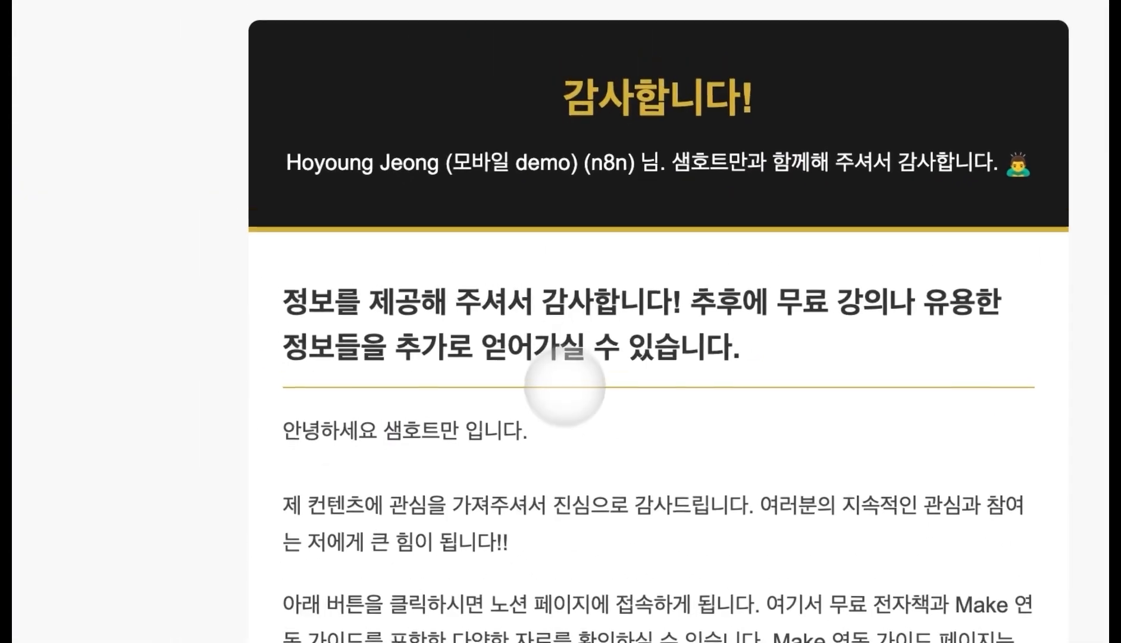
- Highlight the lead's phone number, name, needs and budget lines in the n8n notification email
scroll(564, 385, down, 5)
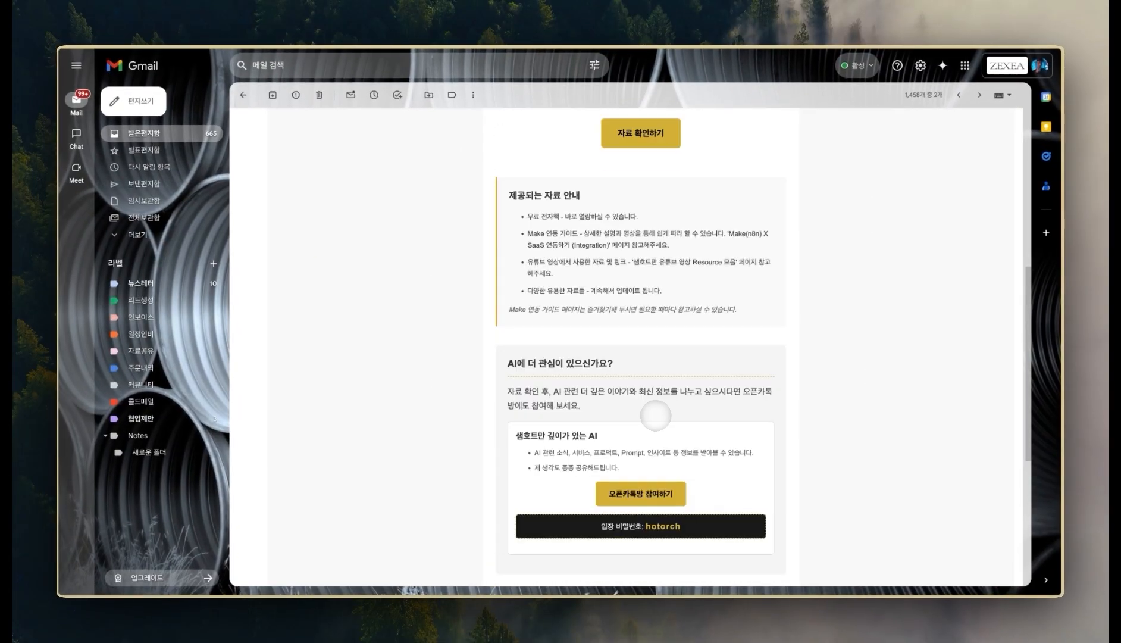
scroll(655, 415, down, 5)
scroll(651, 425, up, 7)
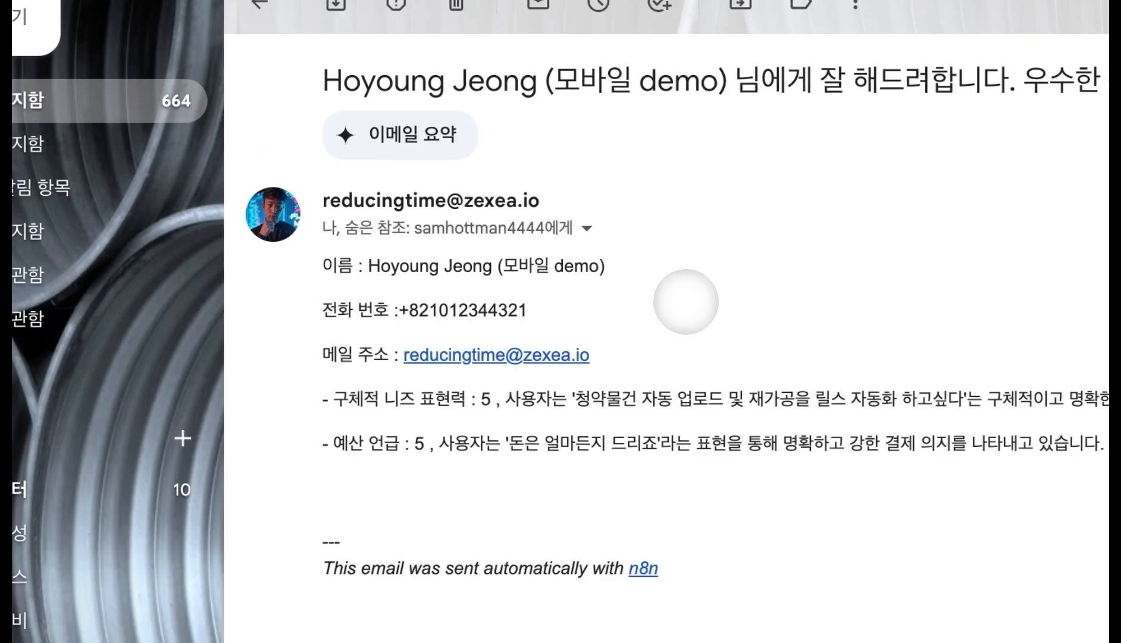
drag(528, 309, 429, 309)
drag(430, 266, 602, 266)
drag(1106, 390, 748, 390)
drag(802, 450, 854, 528)
click(437, 485)
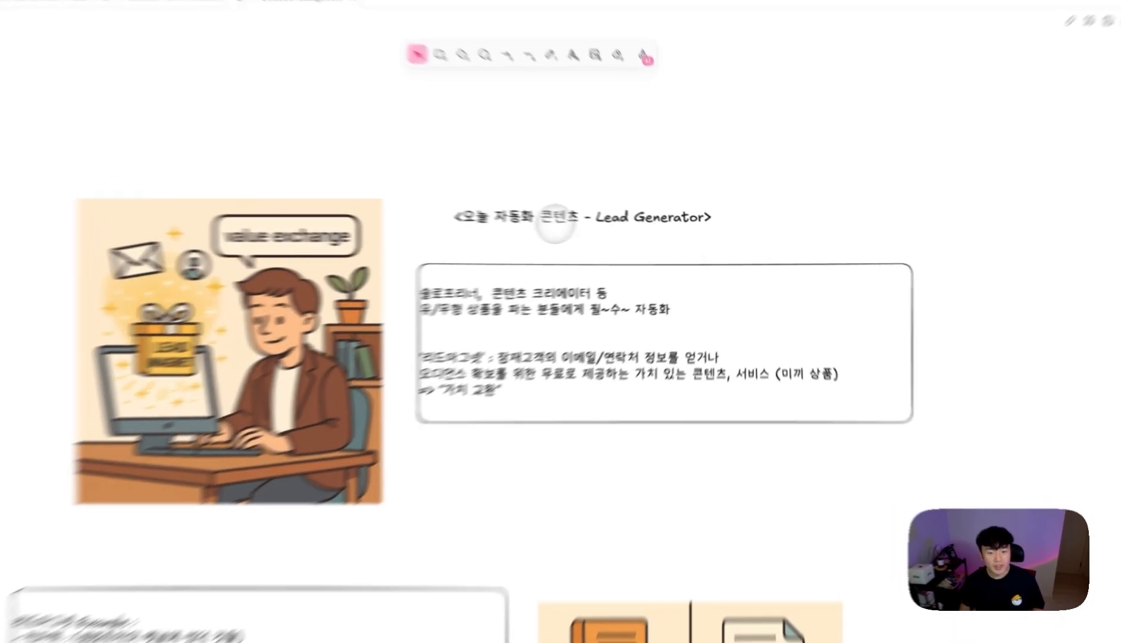
- Highlight 'Lead Generator' in the title and '리드마그넷' and '가치 교환' in the description
click(623, 223)
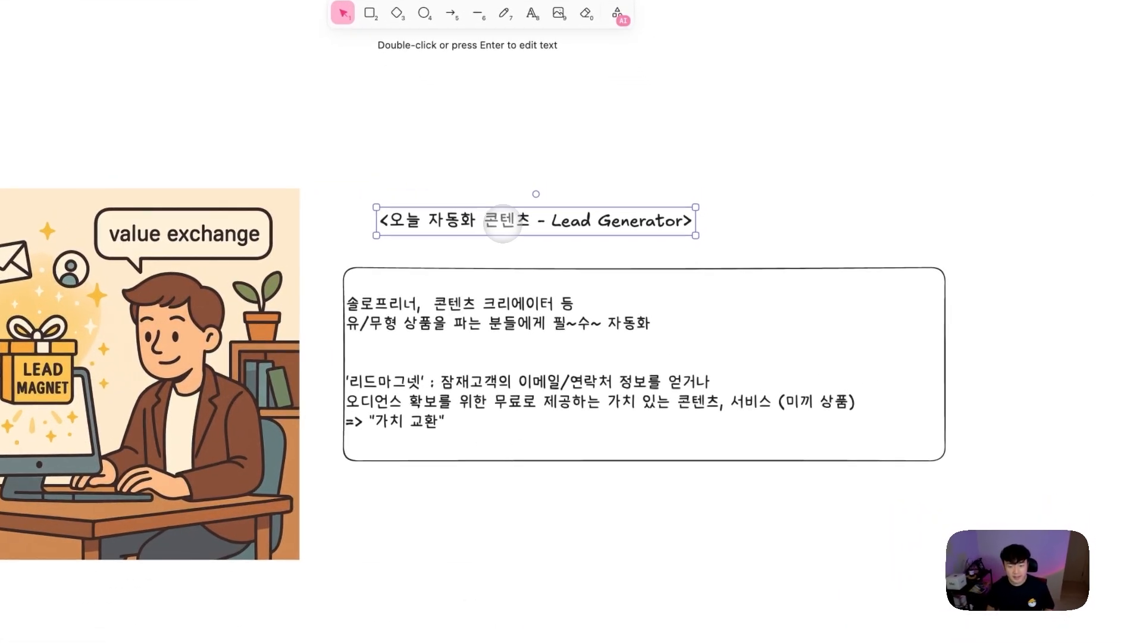
double_click(547, 225)
drag(550, 224, 681, 221)
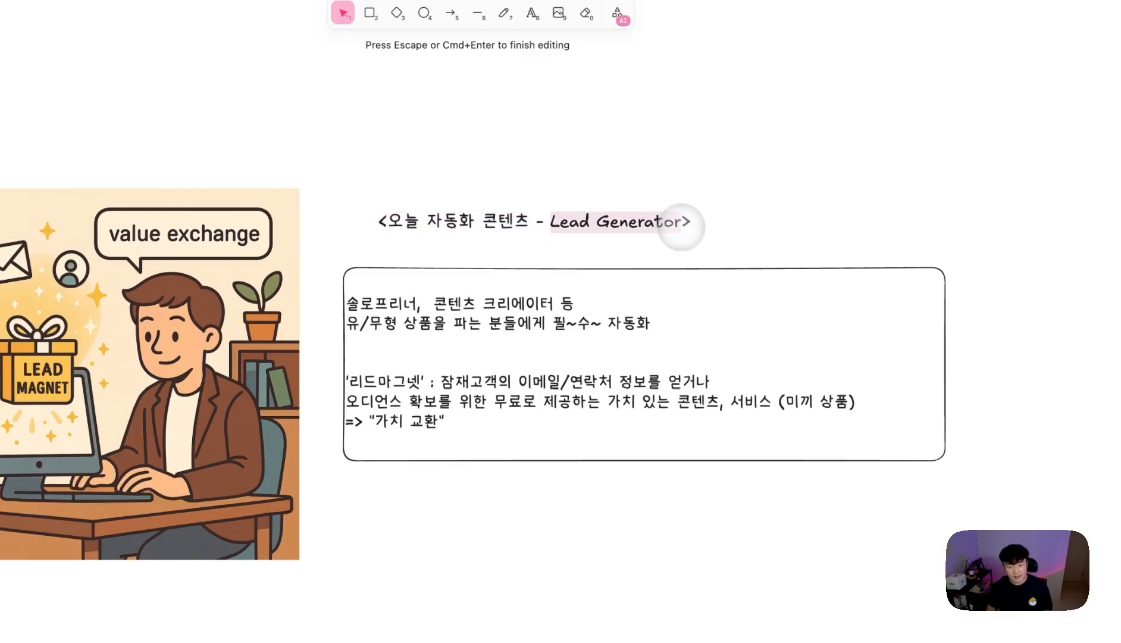
click(518, 266)
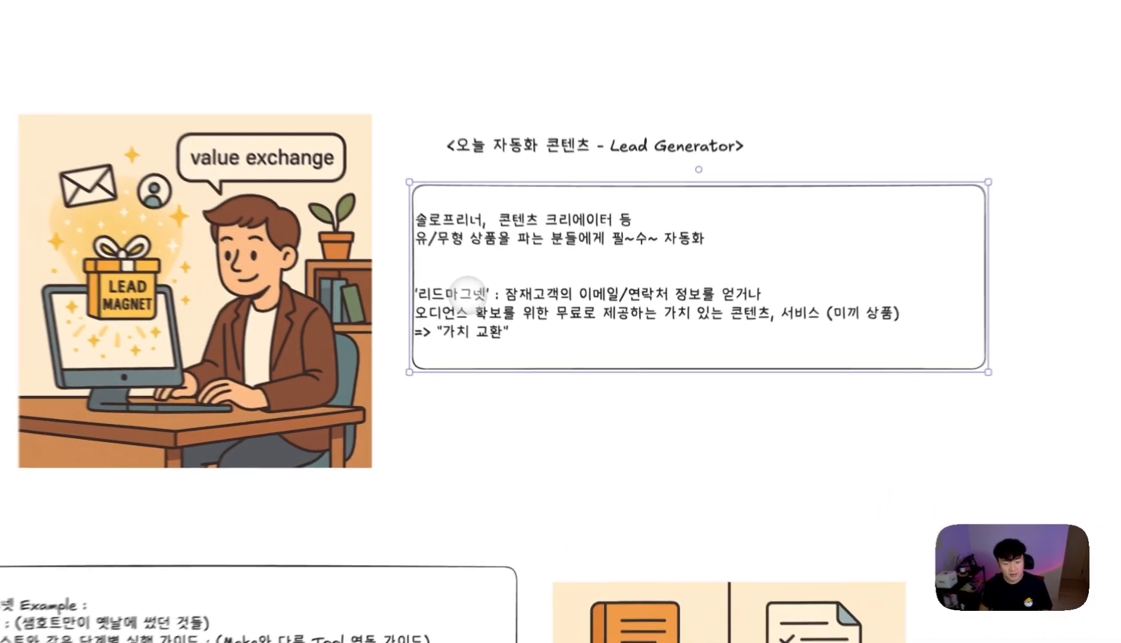
double_click(521, 332)
click(525, 332)
drag(529, 333, 495, 339)
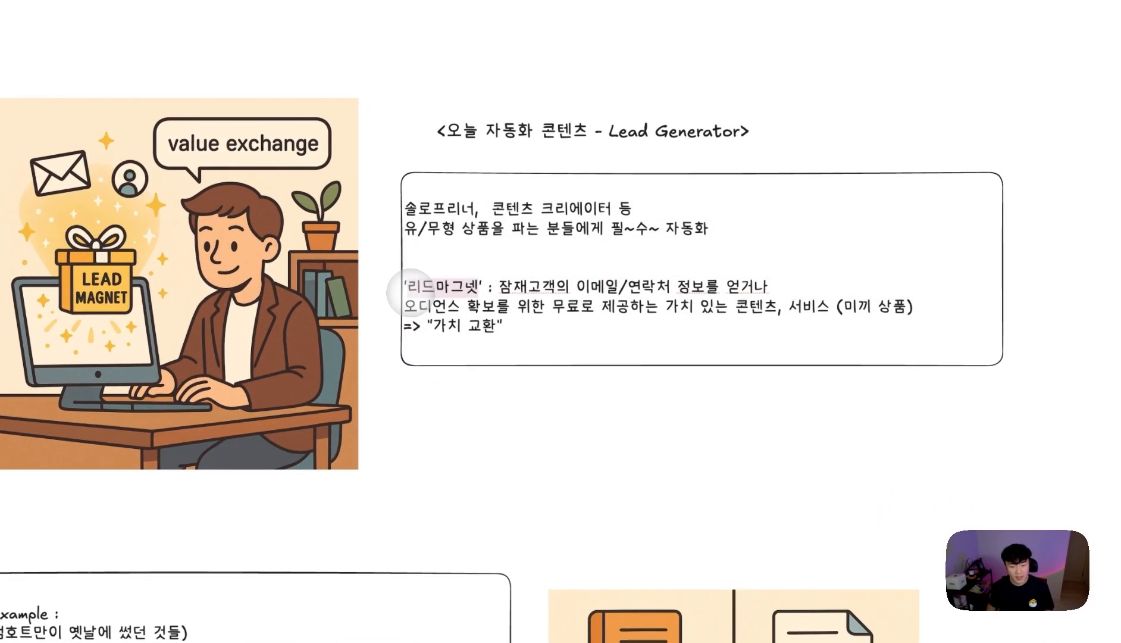
click(733, 404)
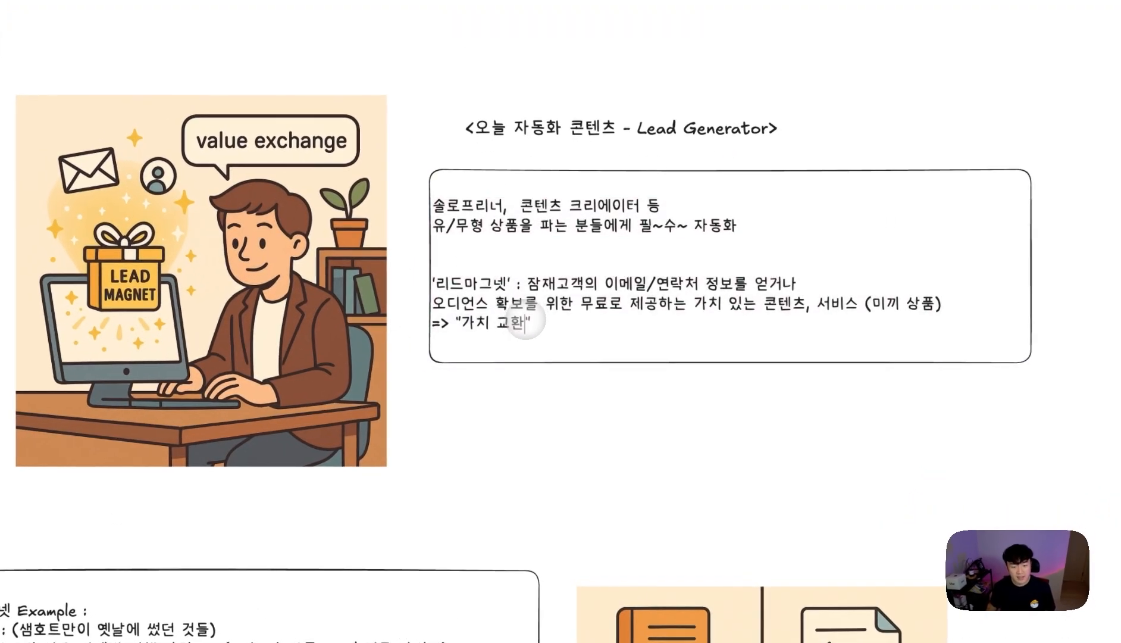
drag(542, 361, 494, 367)
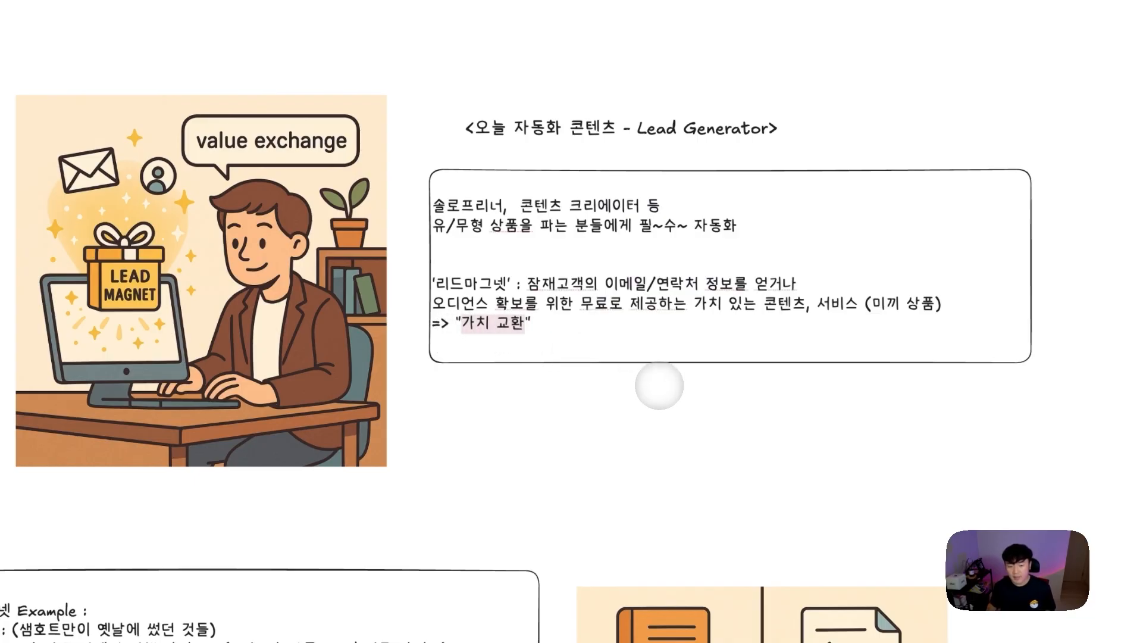
- Move the Example text box slightly right and down beside the lead-magnet image
scroll(729, 382, down, 8)
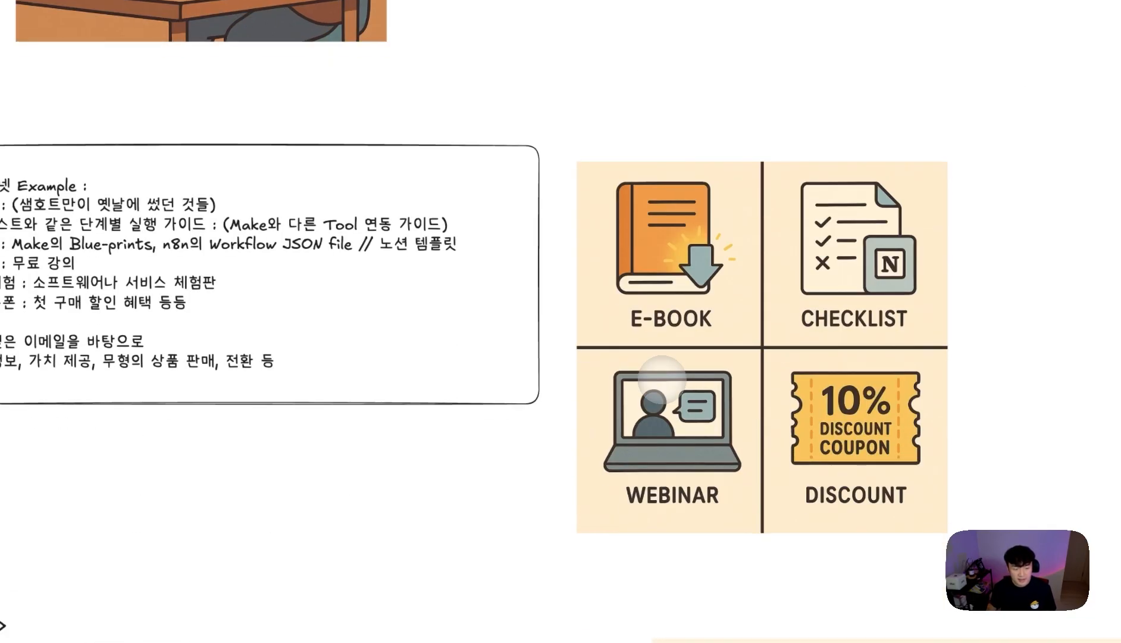
drag(326, 335, 364, 398)
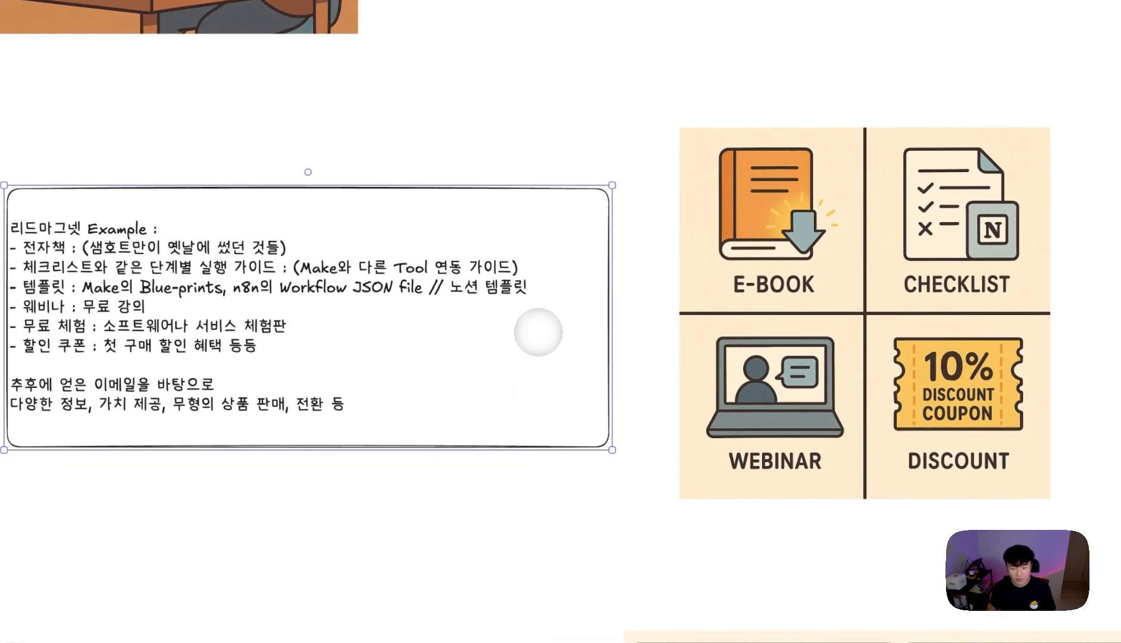
drag(554, 332, 559, 333)
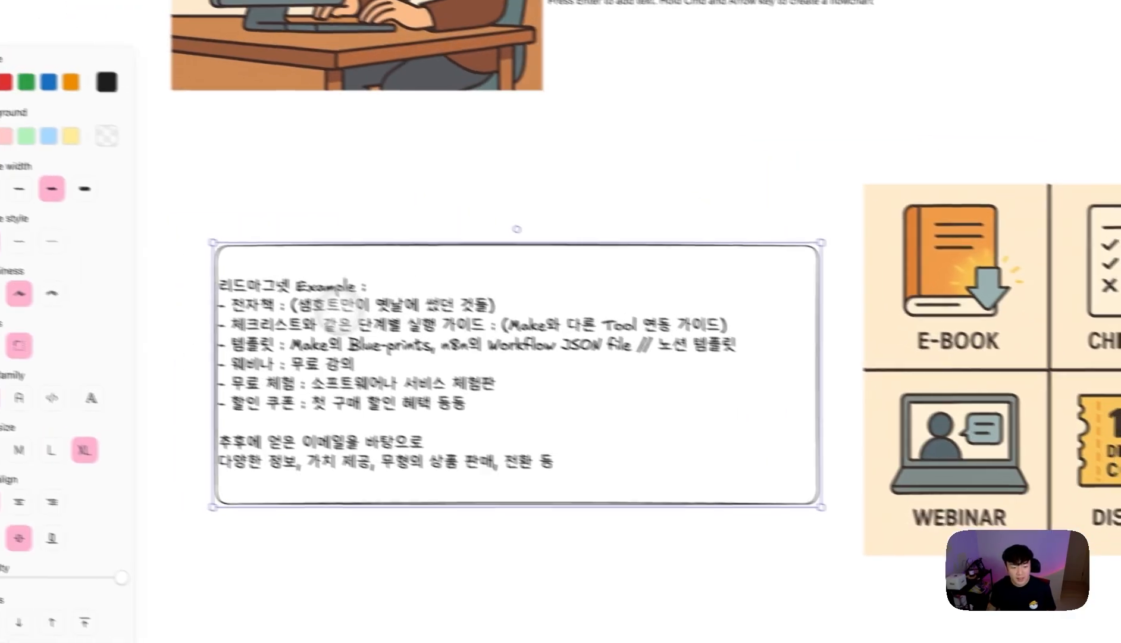
double_click(321, 284)
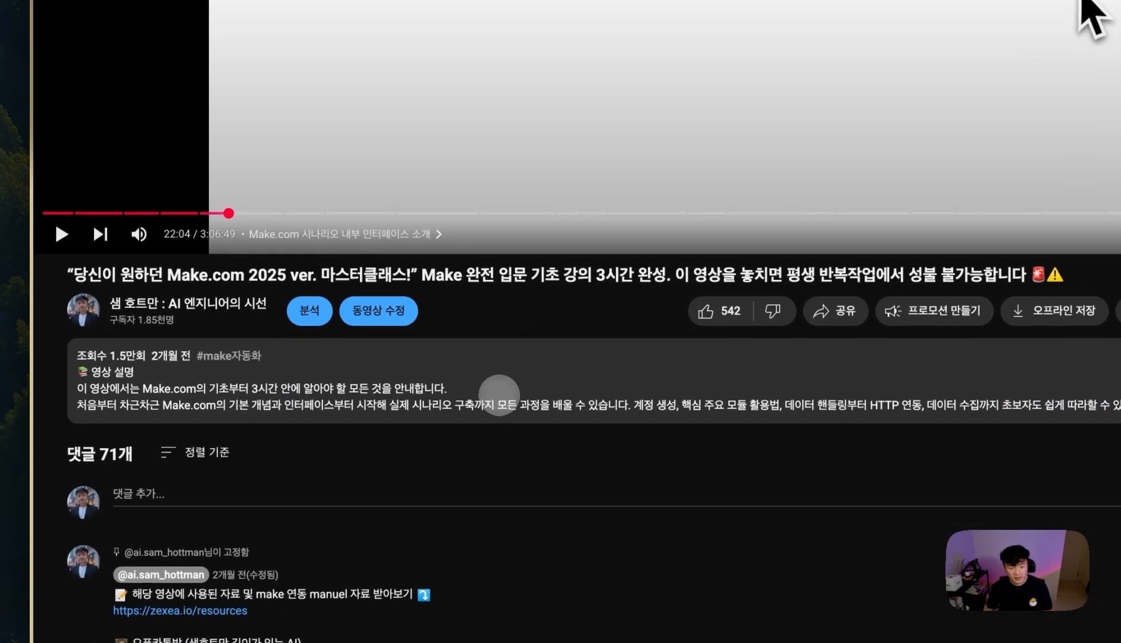
- Expand the video description and the pinned comment, highlighting its resources line
click(499, 395)
scroll(498, 395, down, 20)
scroll(493, 389, up, 10)
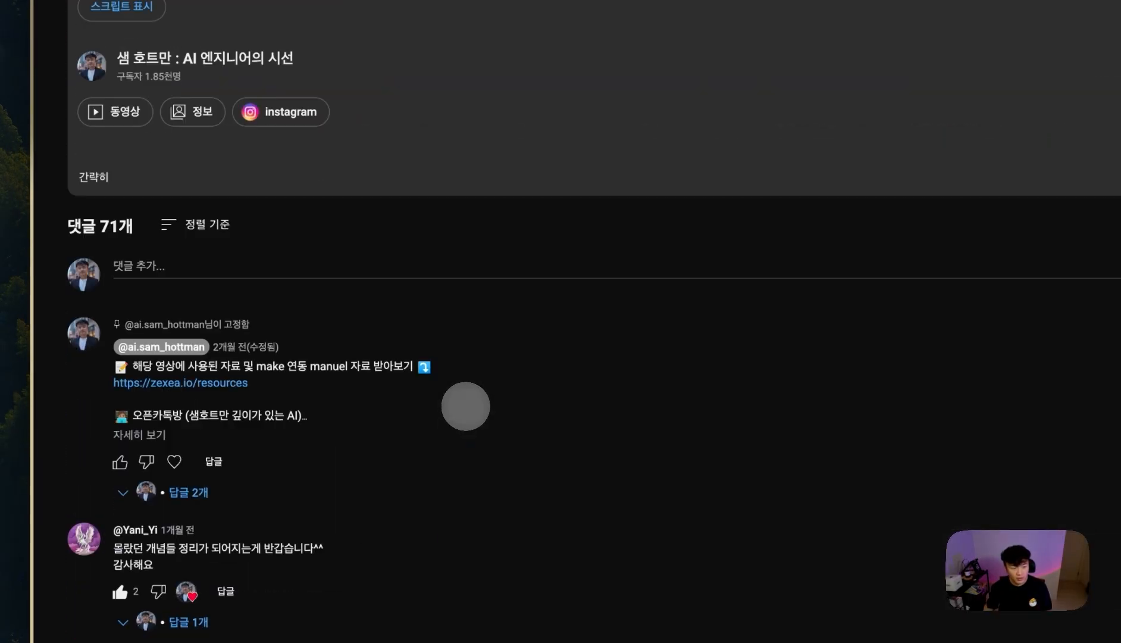
click(149, 437)
drag(273, 365, 377, 373)
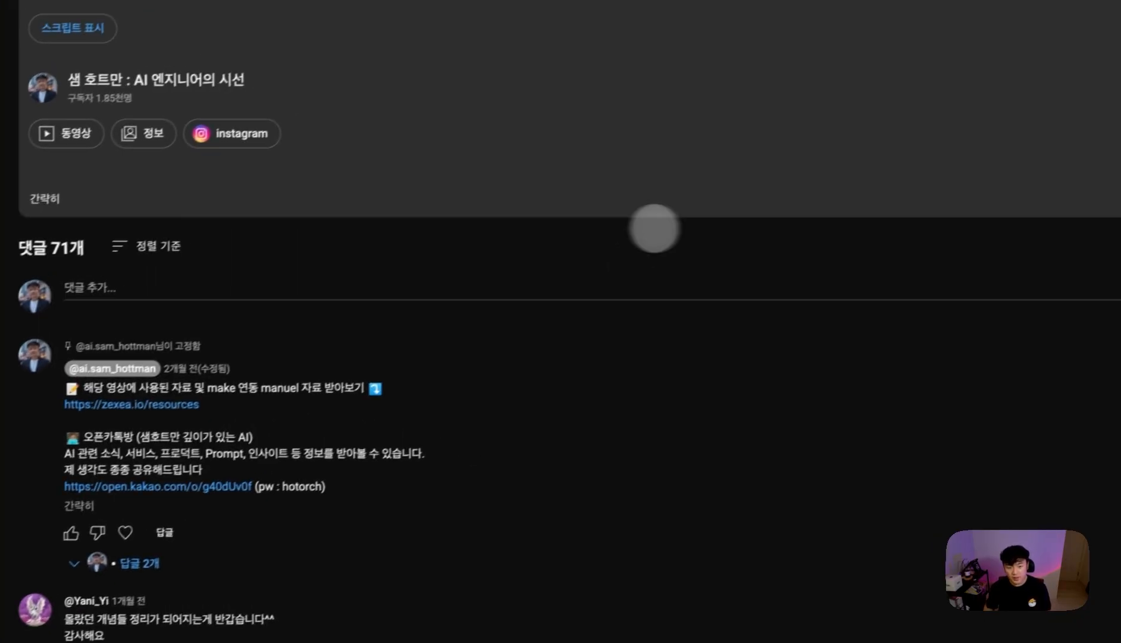
- Follow the zexea.io/resources link and scroll through the request form and Notion gift page
click(128, 410)
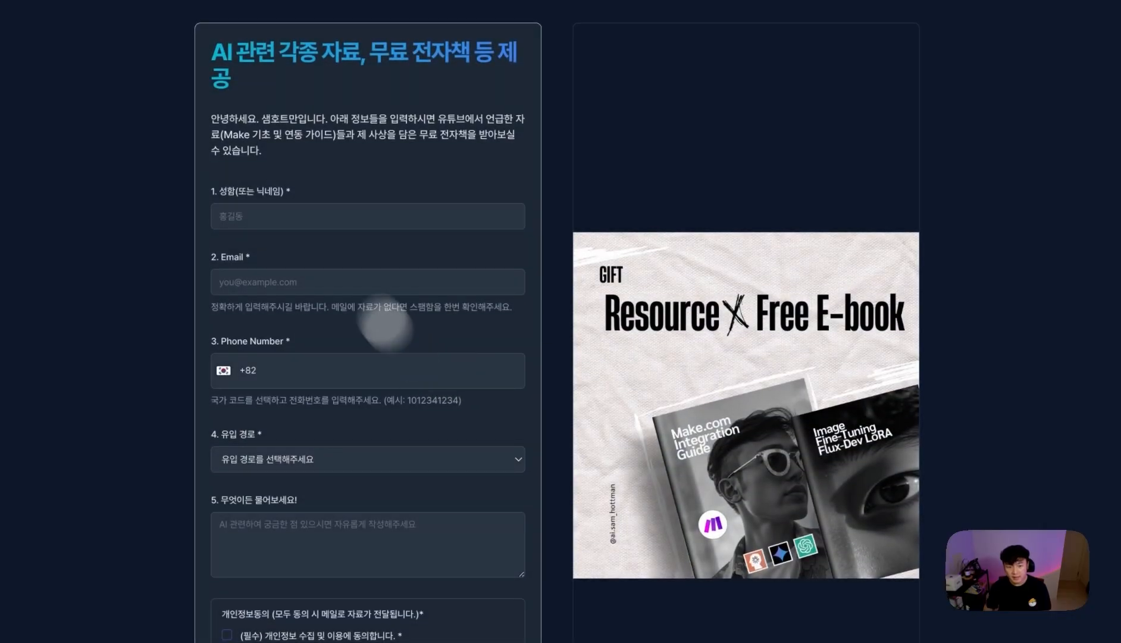
click(295, 205)
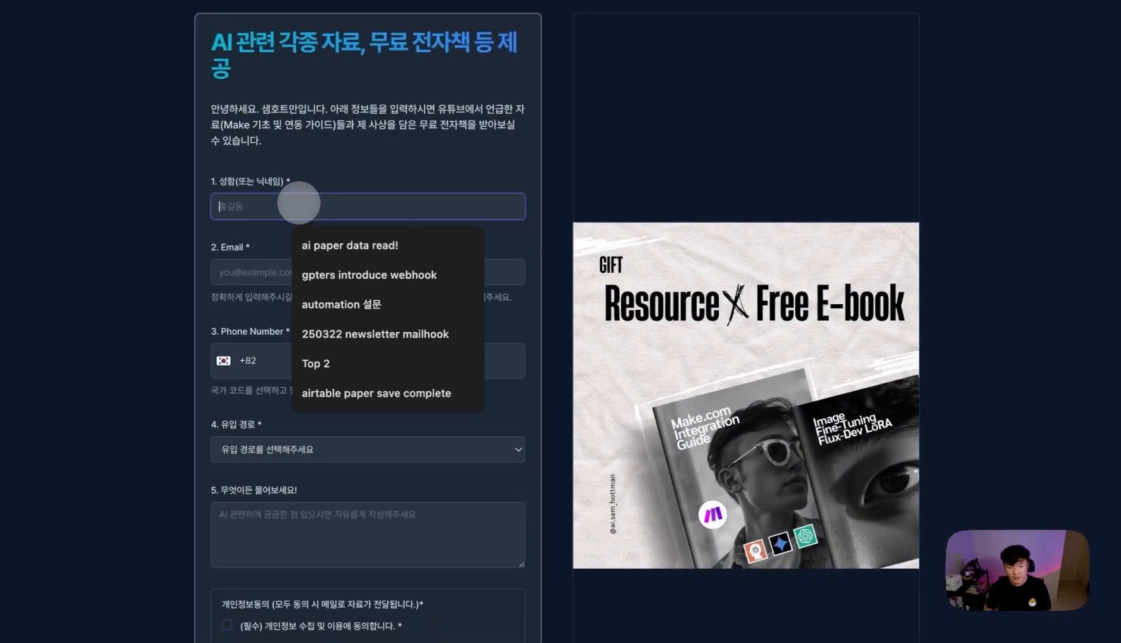
scroll(272, 167, down, 3)
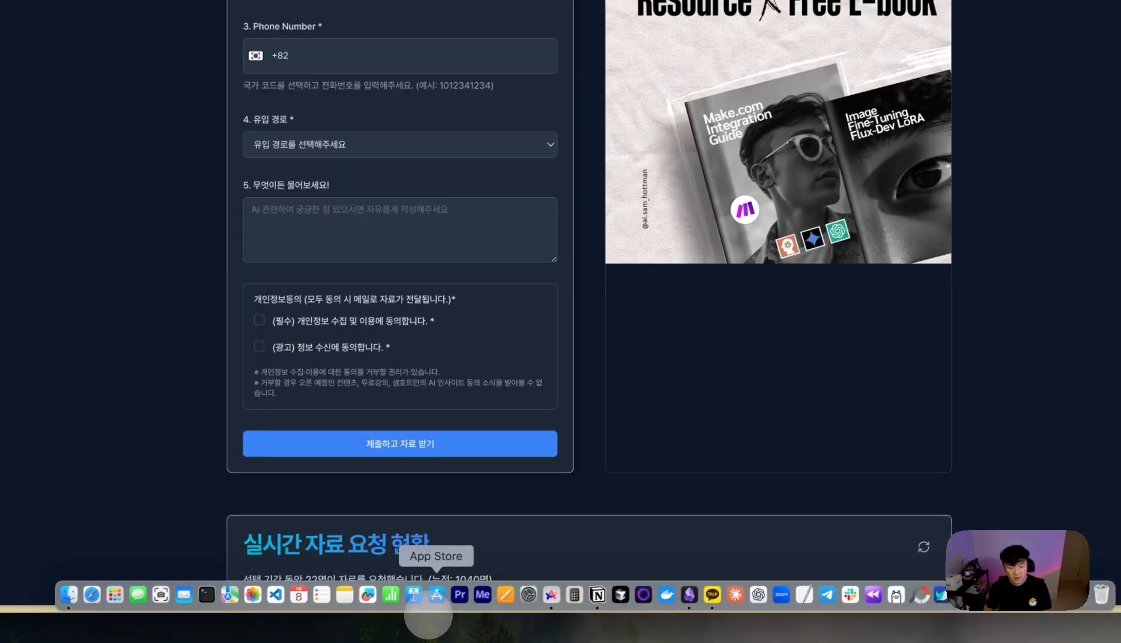
click(530, 596)
scroll(530, 335, down, 2)
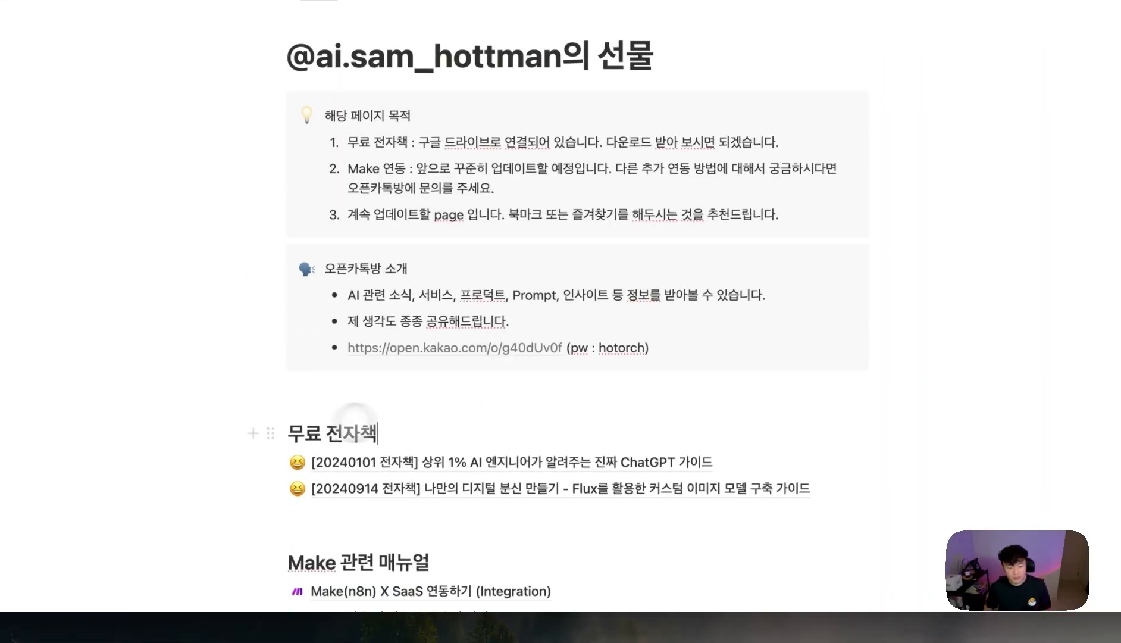
- Browse the 무료 전자책 gift page and open the linked resource collection Gallery
drag(343, 429, 387, 431)
scroll(432, 431, down, 1)
drag(392, 540, 305, 543)
scroll(420, 505, down, 3)
click(402, 558)
scroll(650, 302, down, 6)
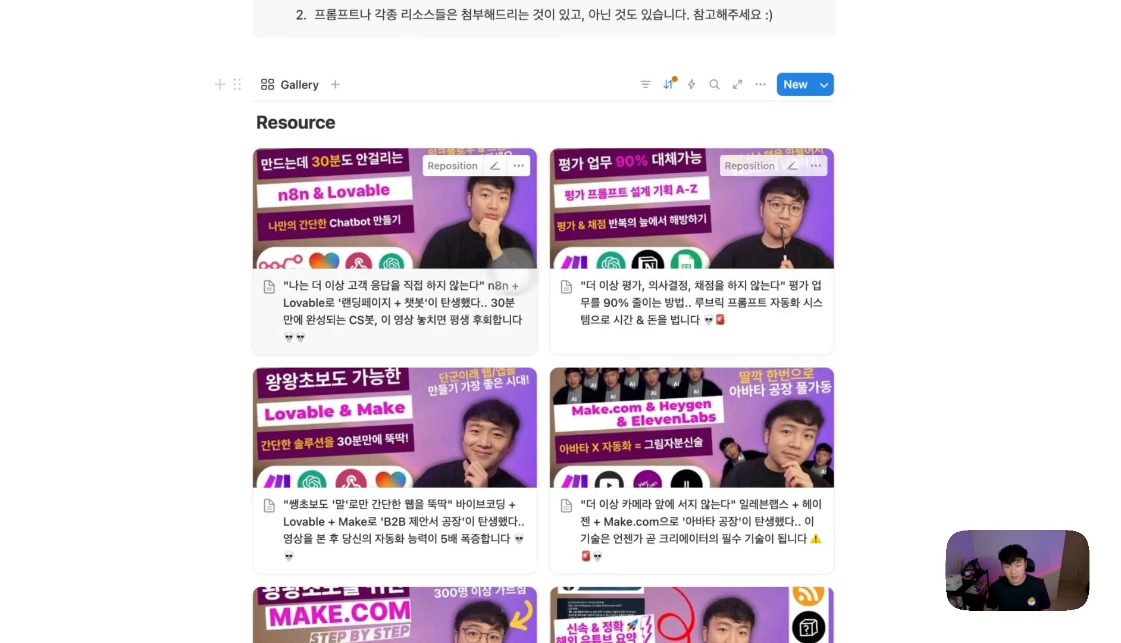
- Preview the n8n & Lovable video page, scroll through it, and close it
click(513, 261)
scroll(513, 409, down, 3)
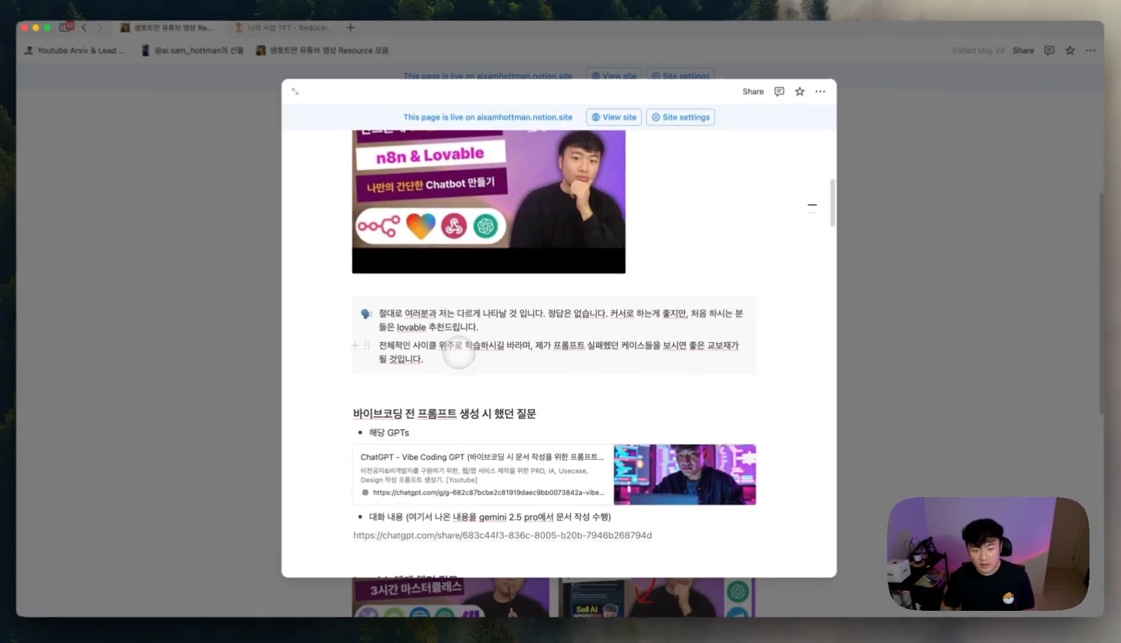
scroll(514, 410, down, 20)
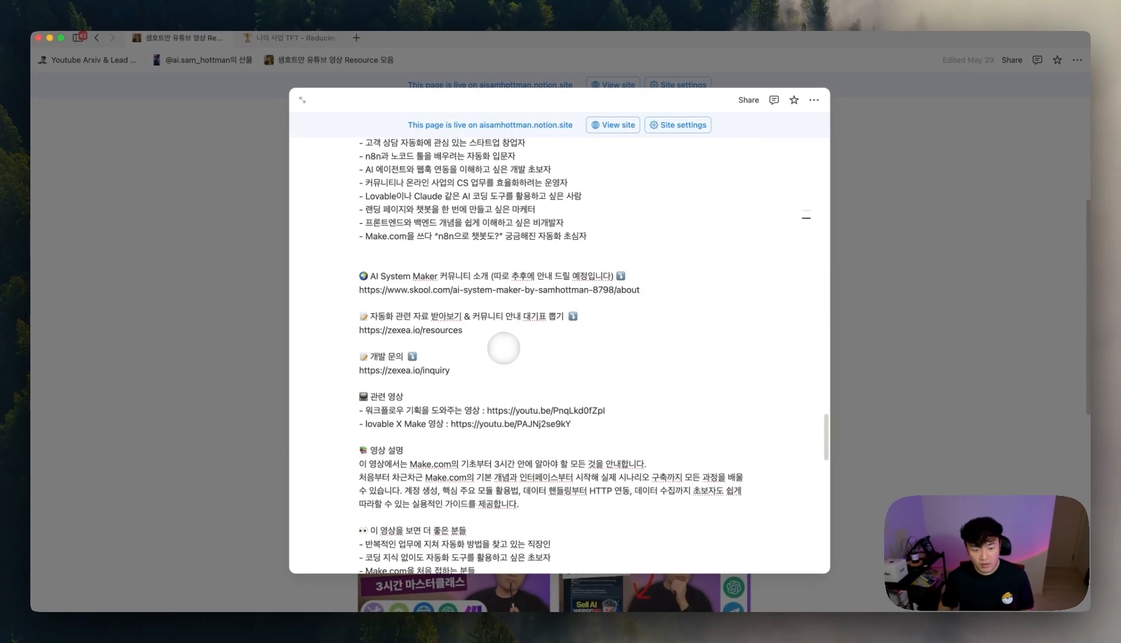
scroll(503, 352, up, 8)
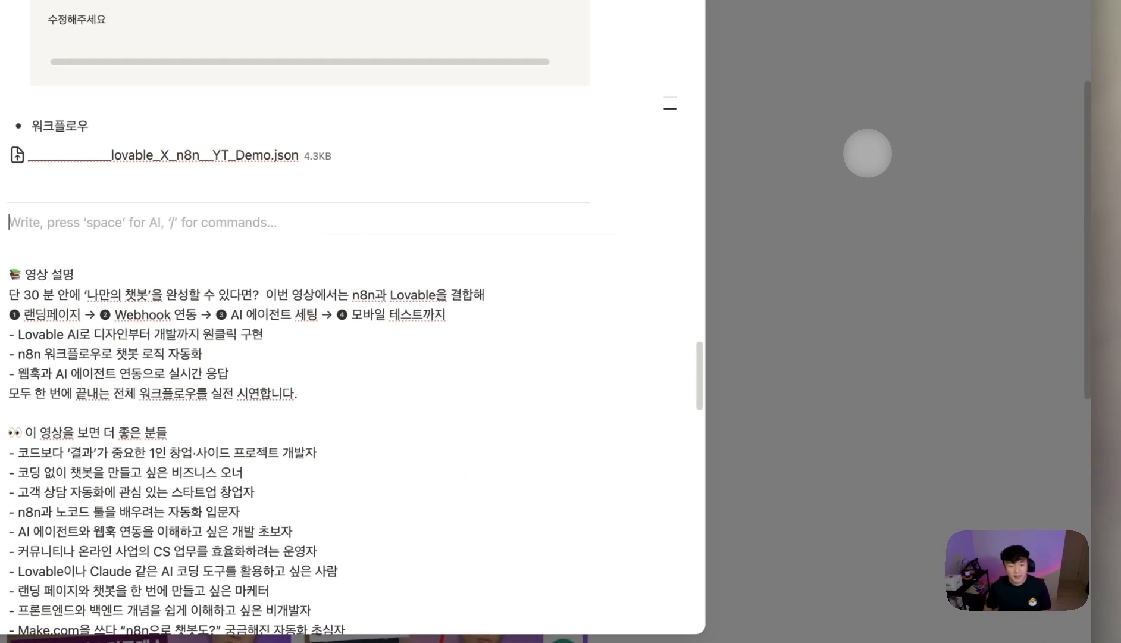
click(866, 155)
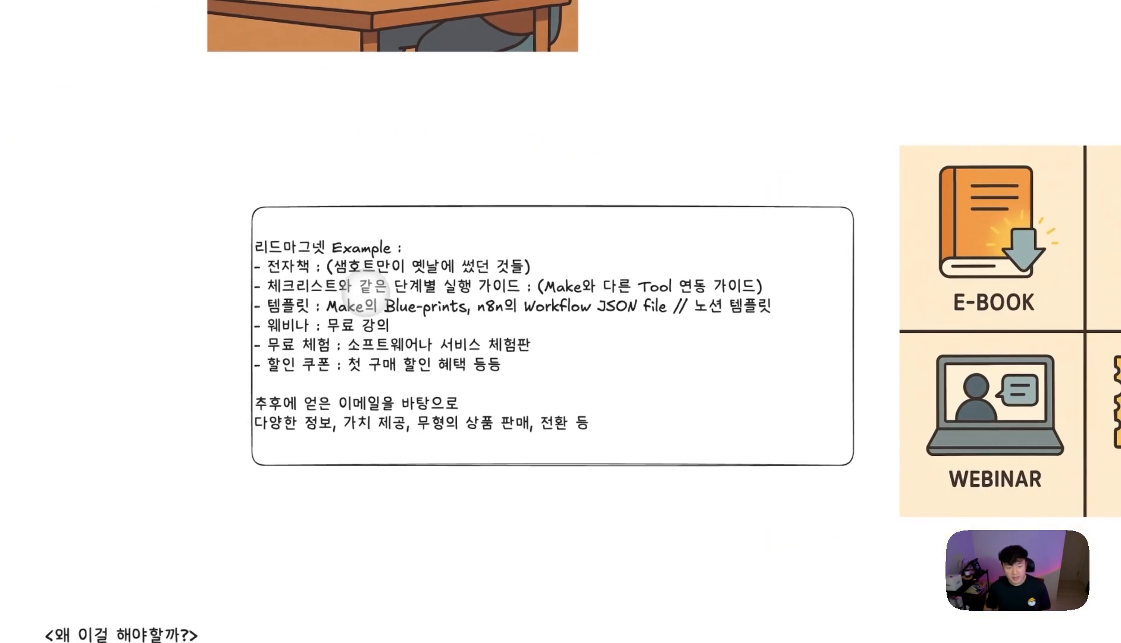
double_click(387, 296)
click(387, 299)
drag(485, 308, 298, 261)
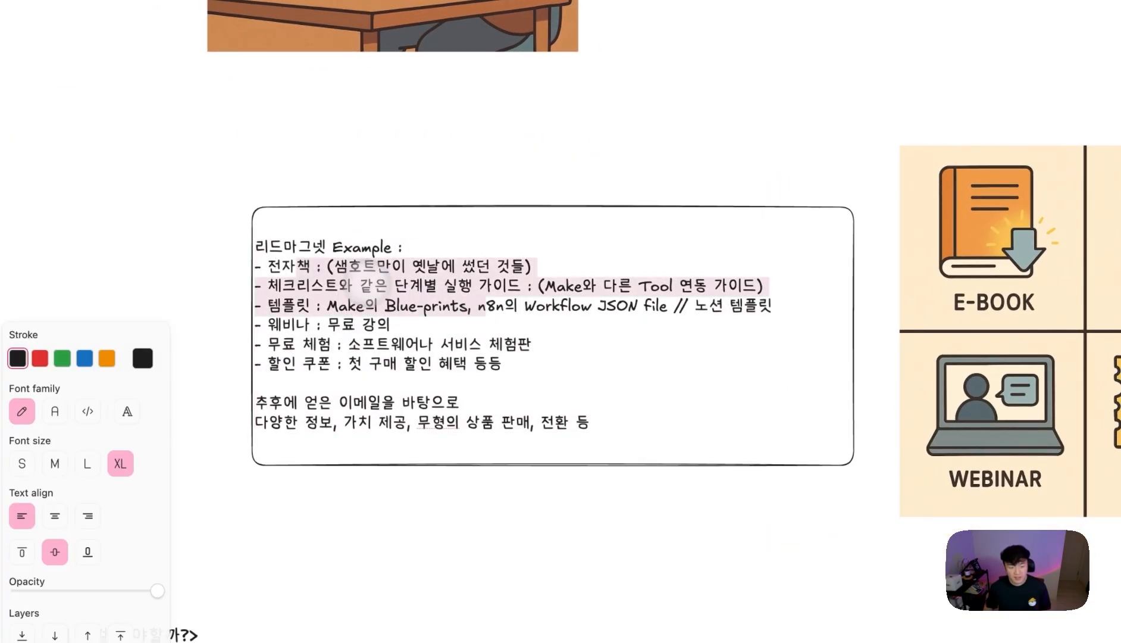
click(457, 287)
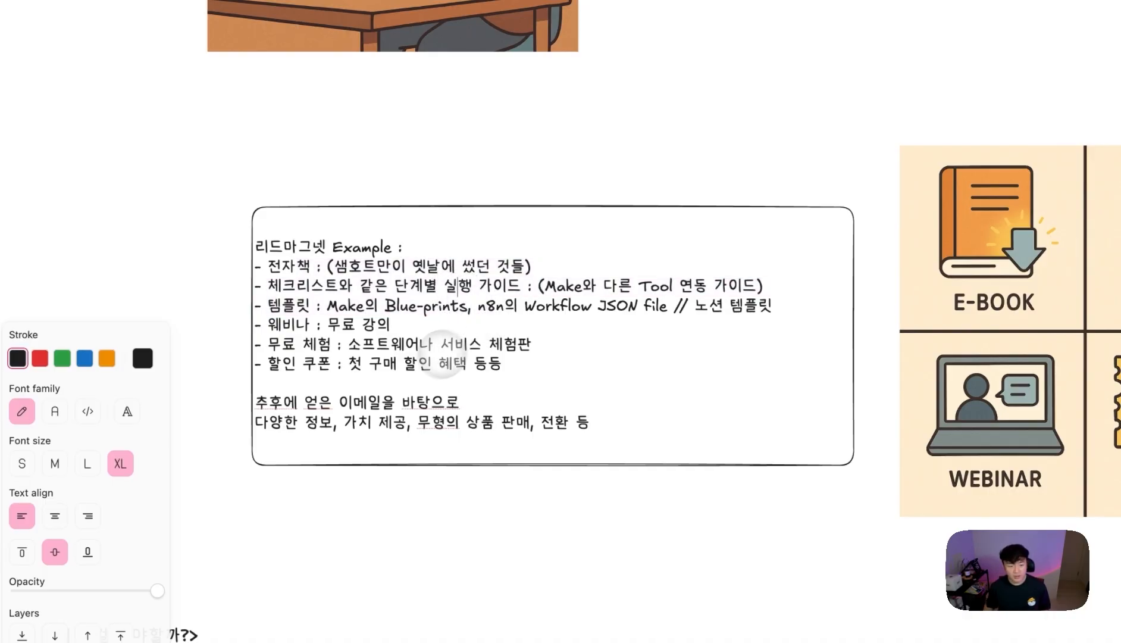
drag(393, 325, 260, 327)
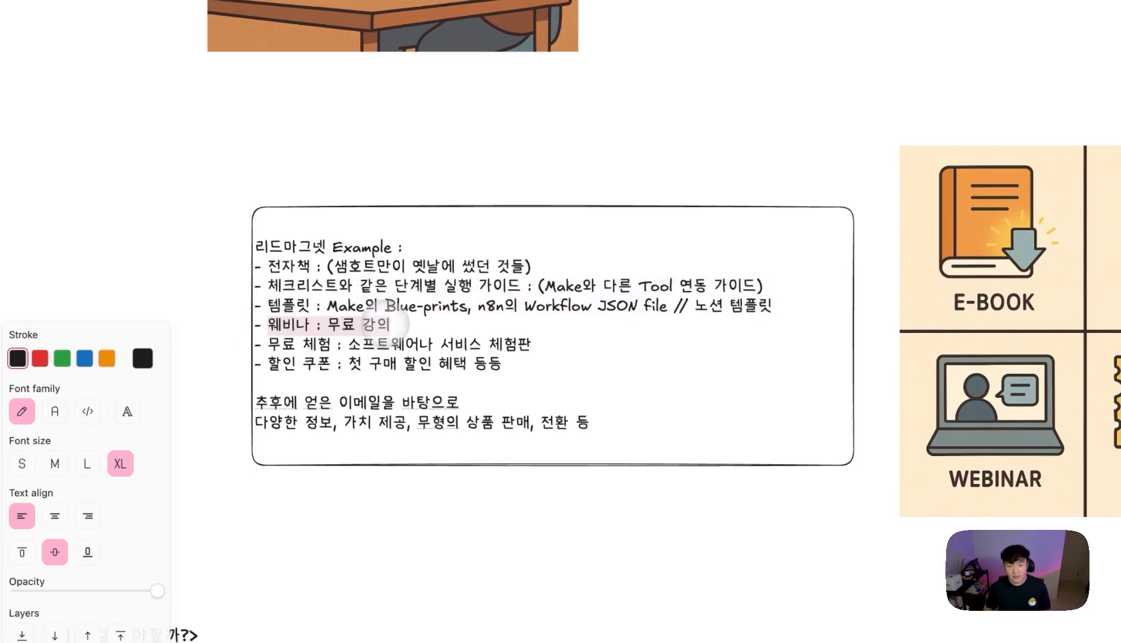
click(390, 325)
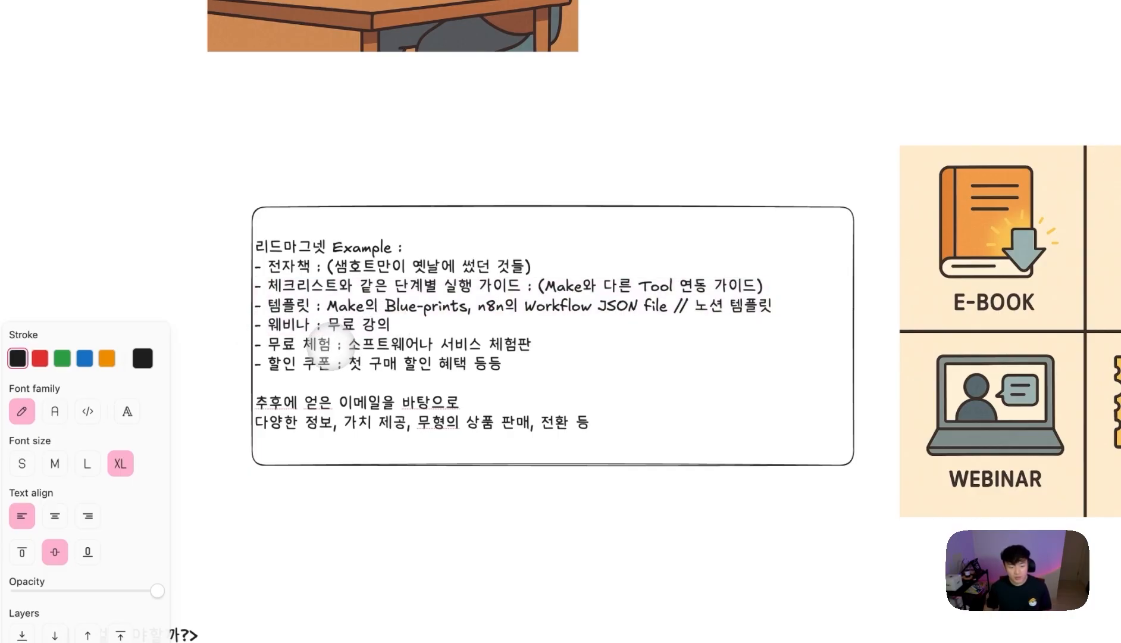
drag(333, 345, 475, 342)
drag(336, 364, 481, 363)
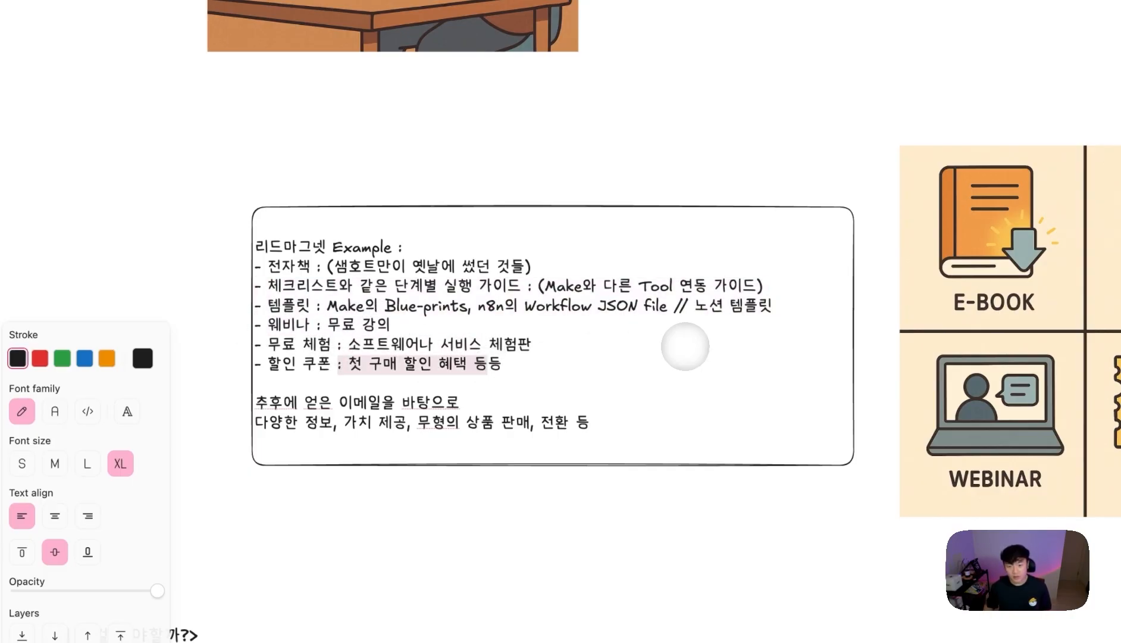
click(668, 345)
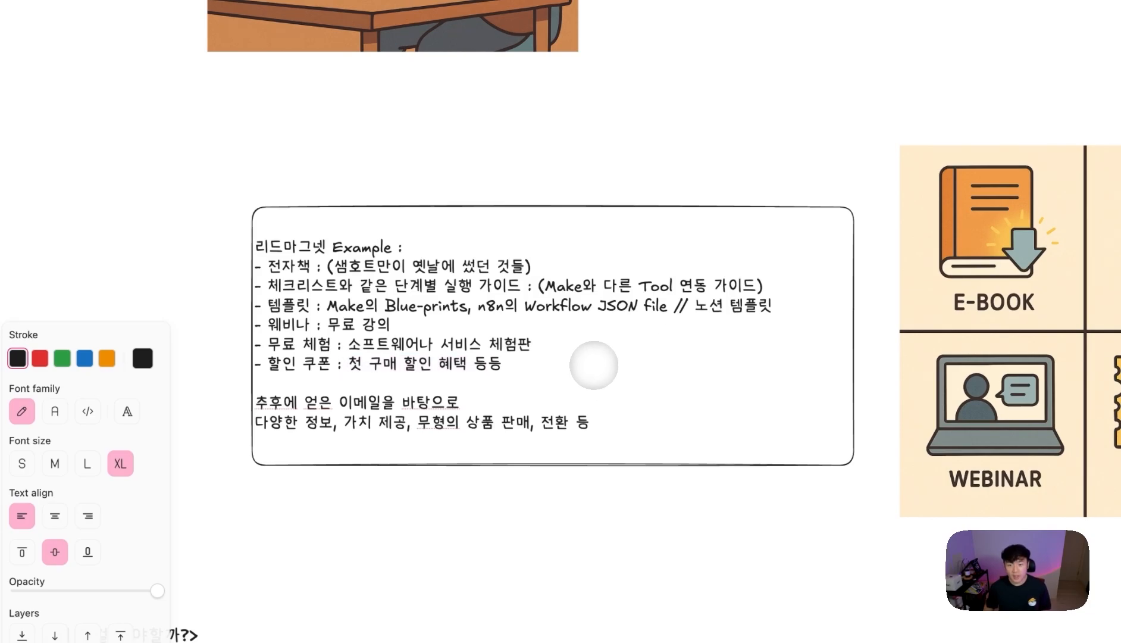
drag(320, 403, 392, 390)
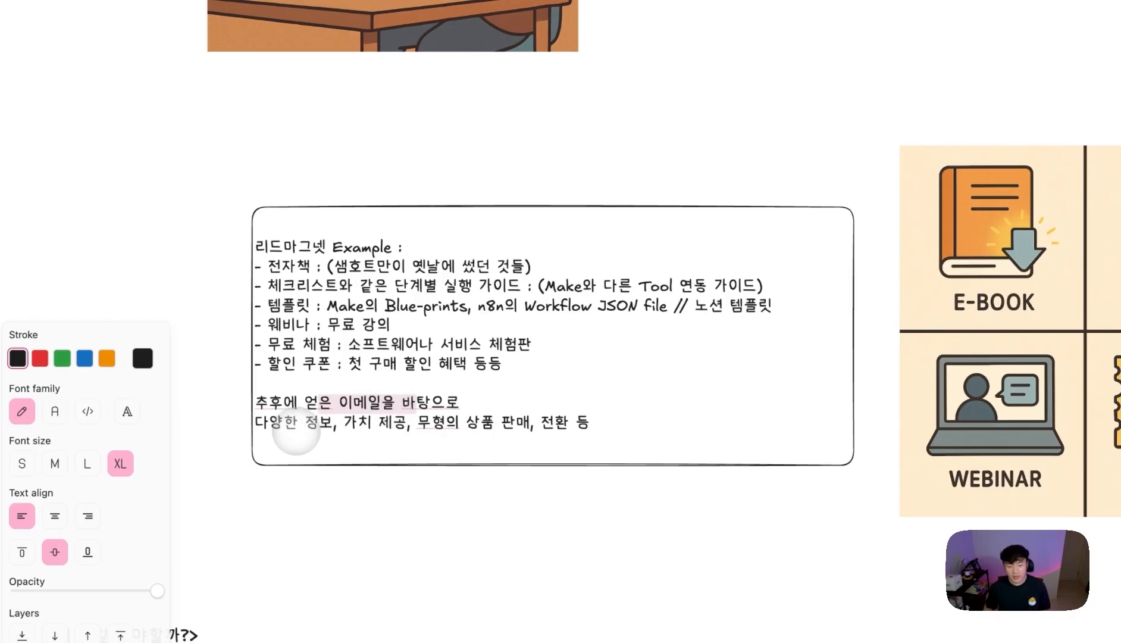
click(305, 424)
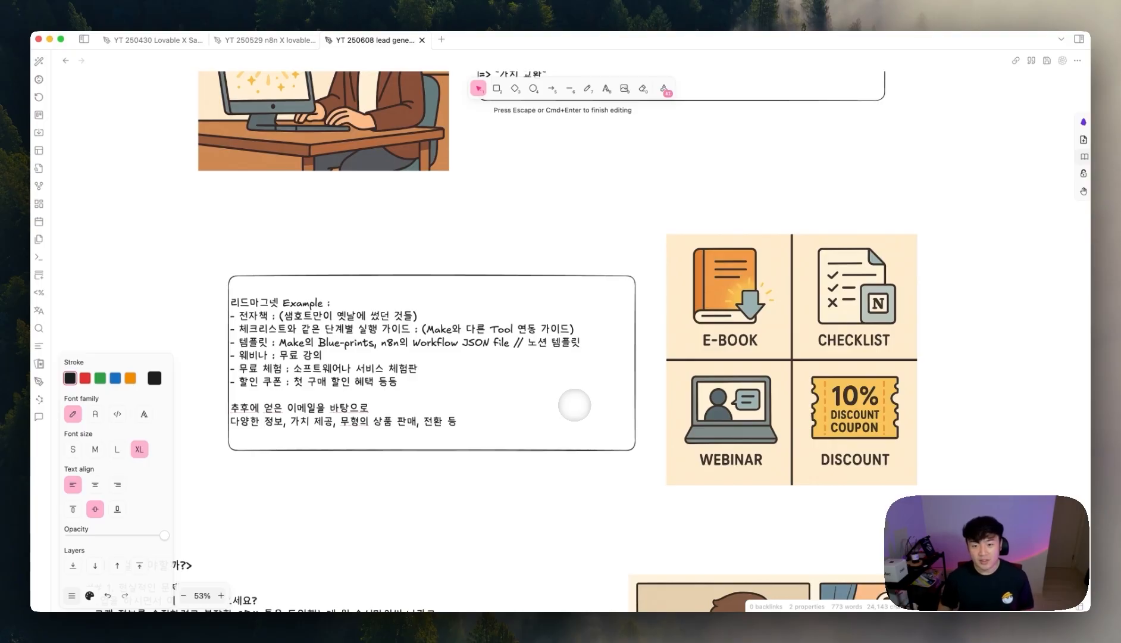
- Shift the comic-panel image, the text block and the <왜 이걸 해야할까?> title to the right
scroll(595, 397, down, 15)
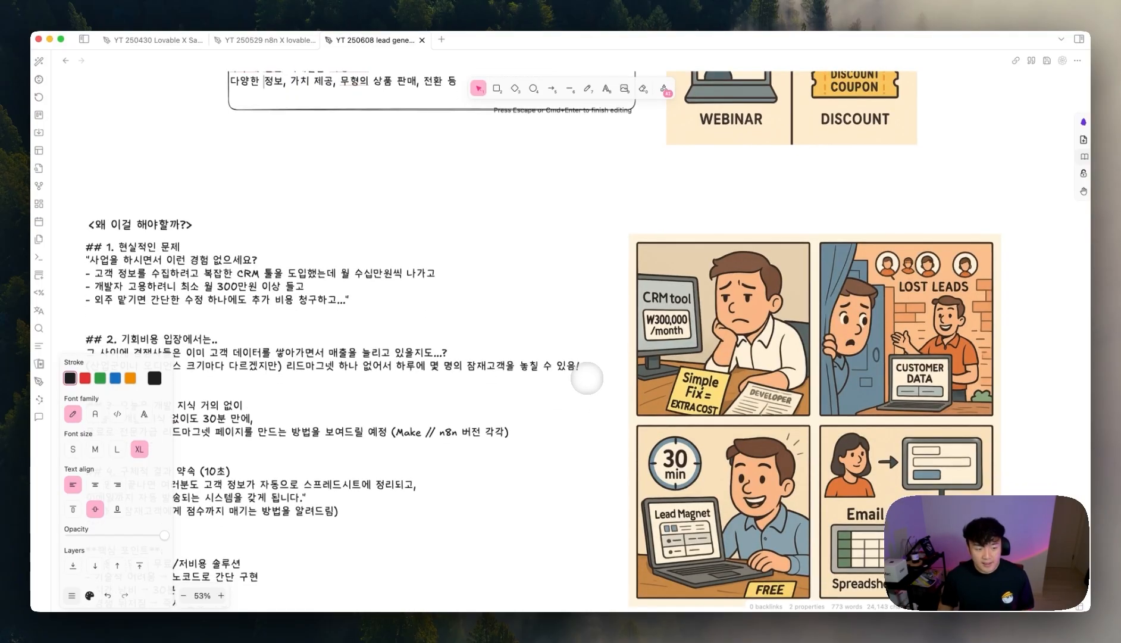
drag(708, 357, 755, 357)
mouse_move(417, 326)
mouse_down()
mouse_move(482, 320)
mouse_move(404, 330)
mouse_up()
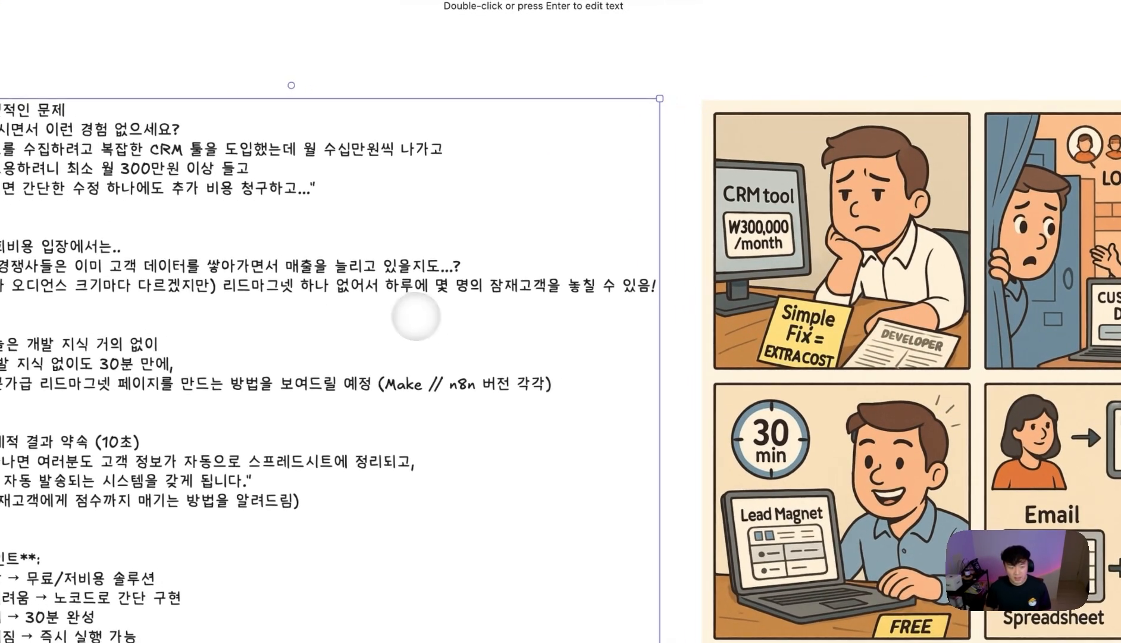
drag(137, 171, 257, 178)
double_click(256, 175)
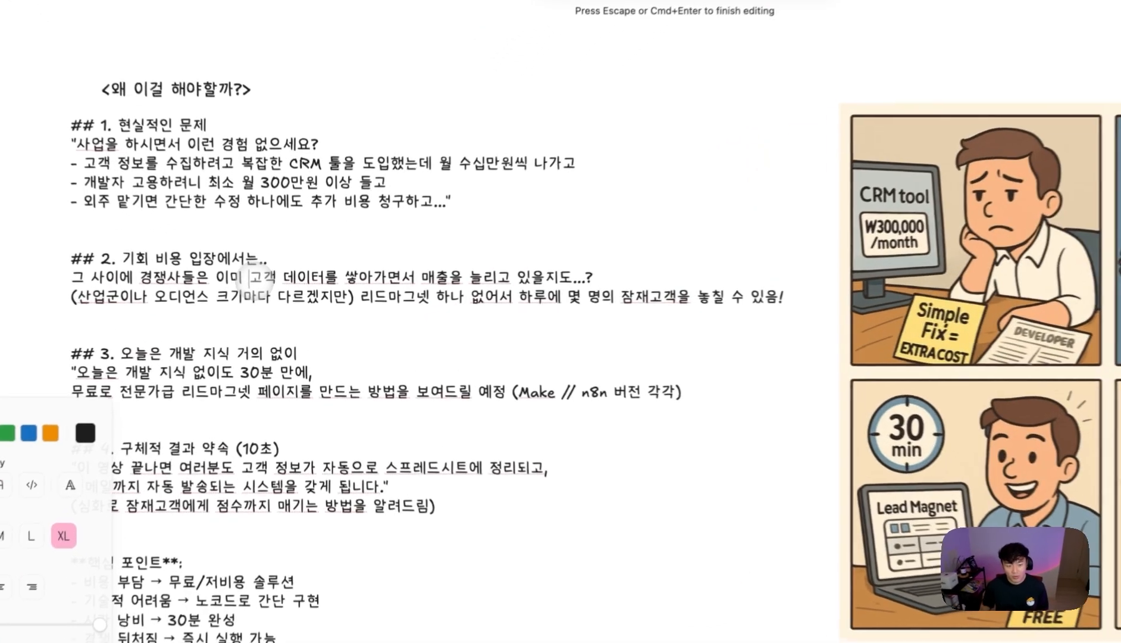
drag(269, 295, 346, 295)
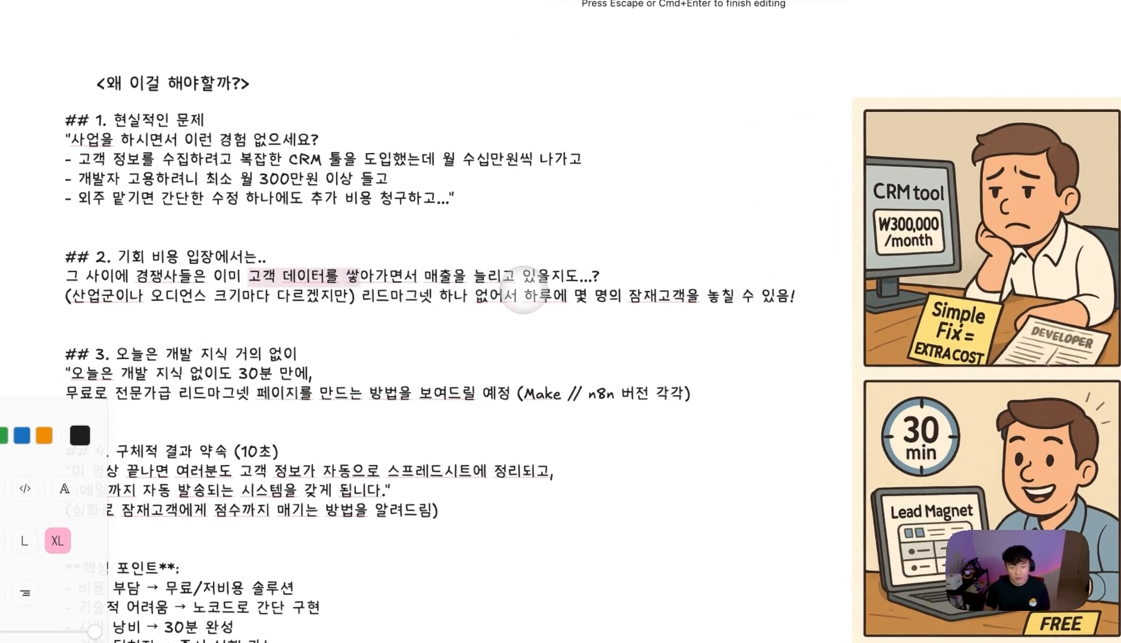
drag(376, 296, 504, 296)
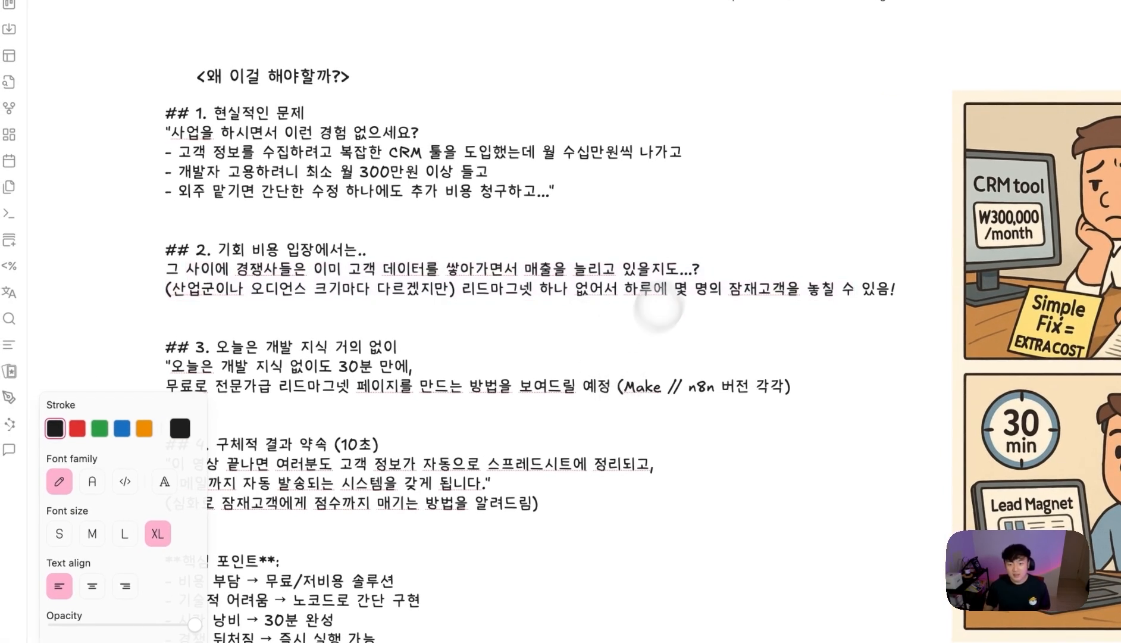
scroll(553, 339, down, 3)
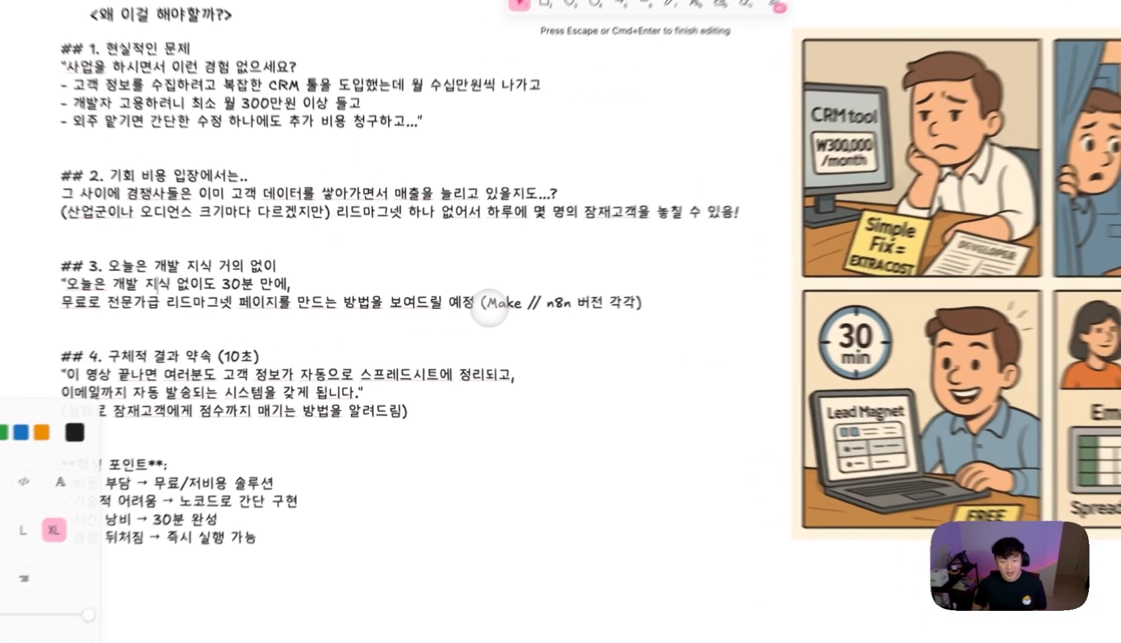
drag(456, 310, 521, 310)
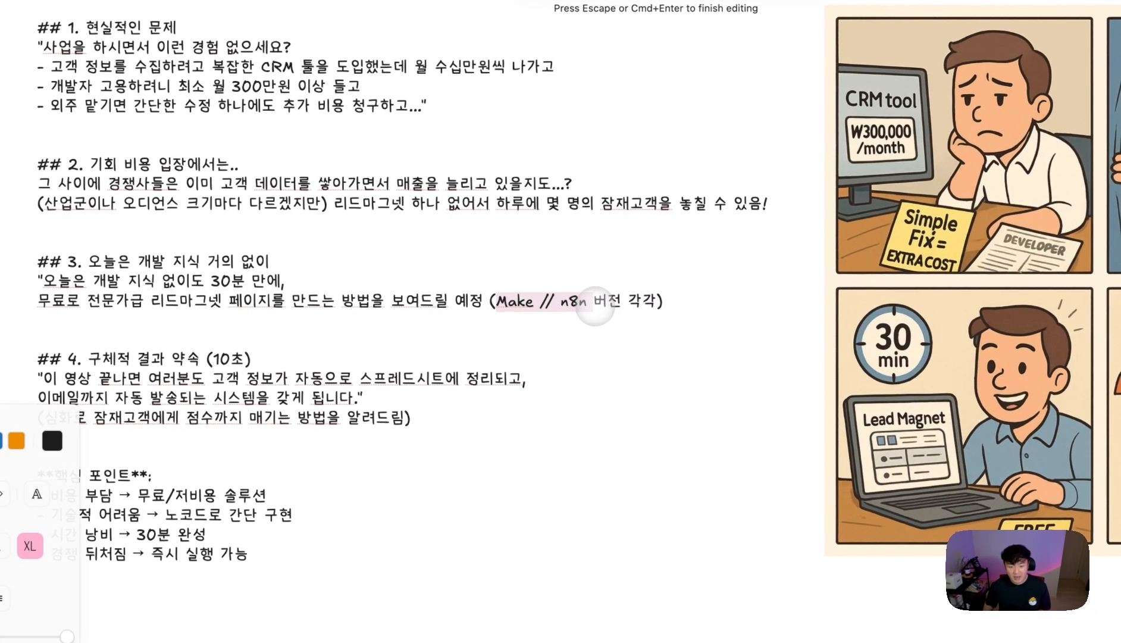
click(449, 328)
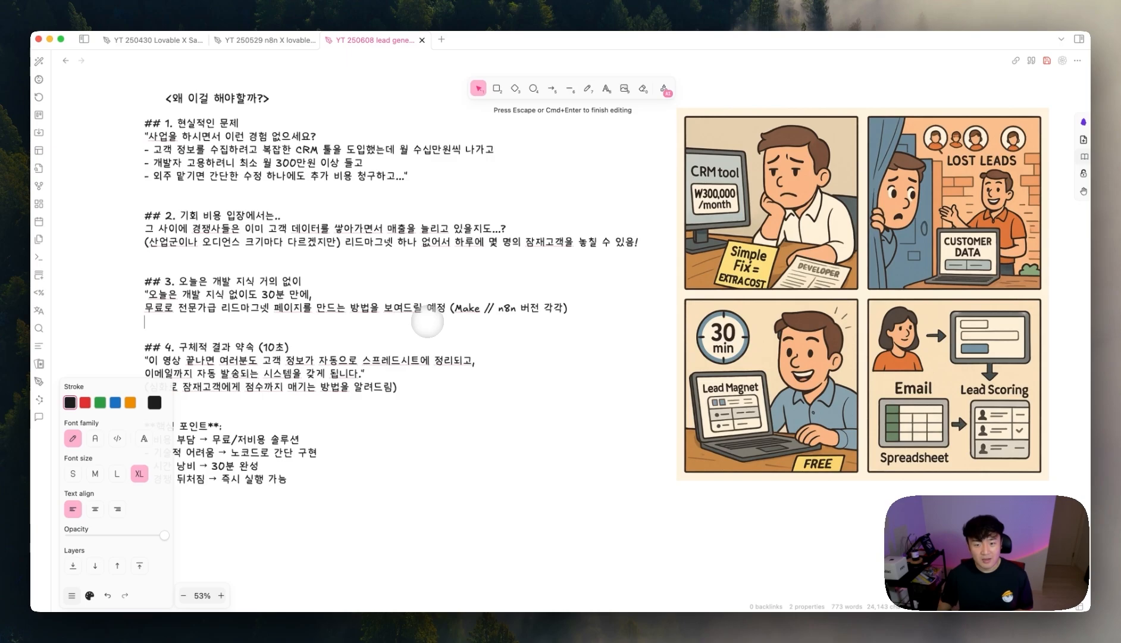
drag(450, 307, 502, 307)
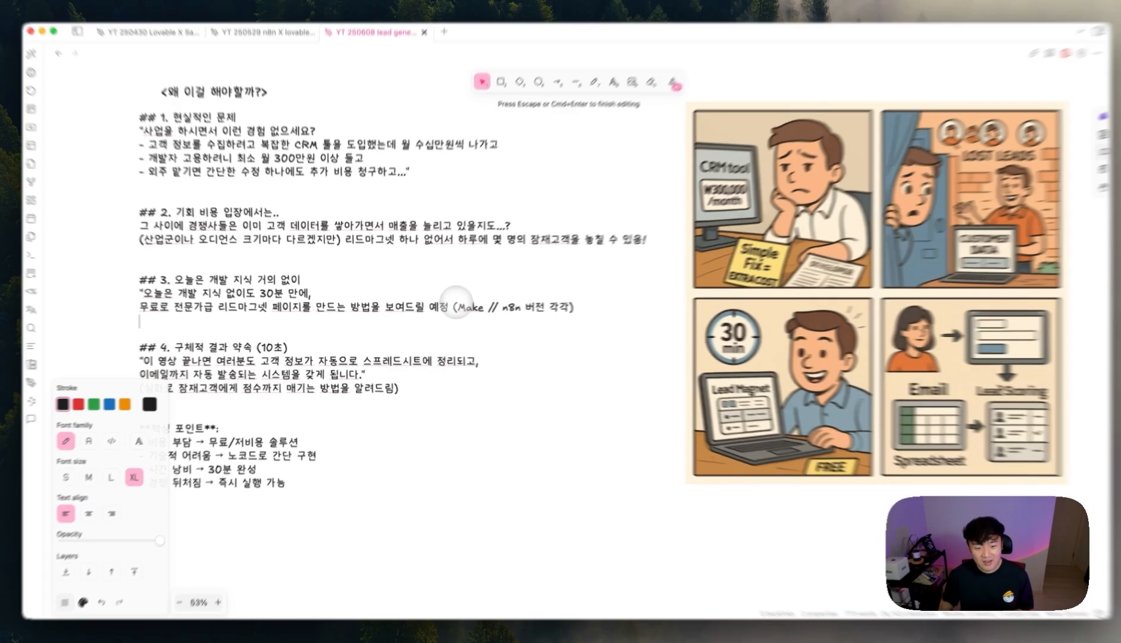
click(584, 292)
double_click(597, 293)
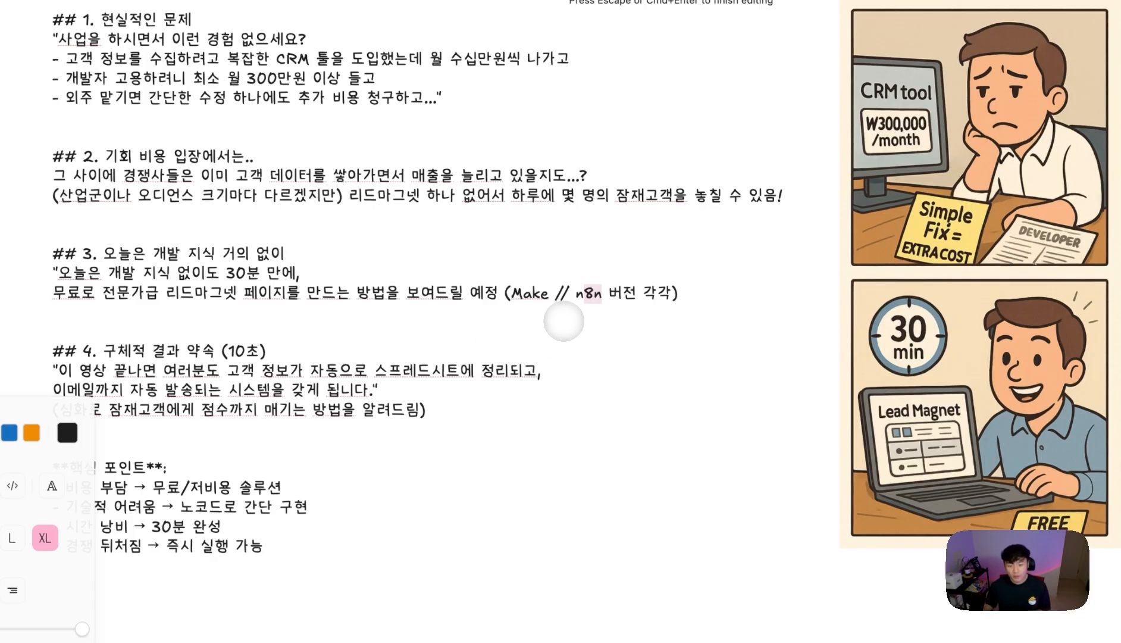
click(396, 344)
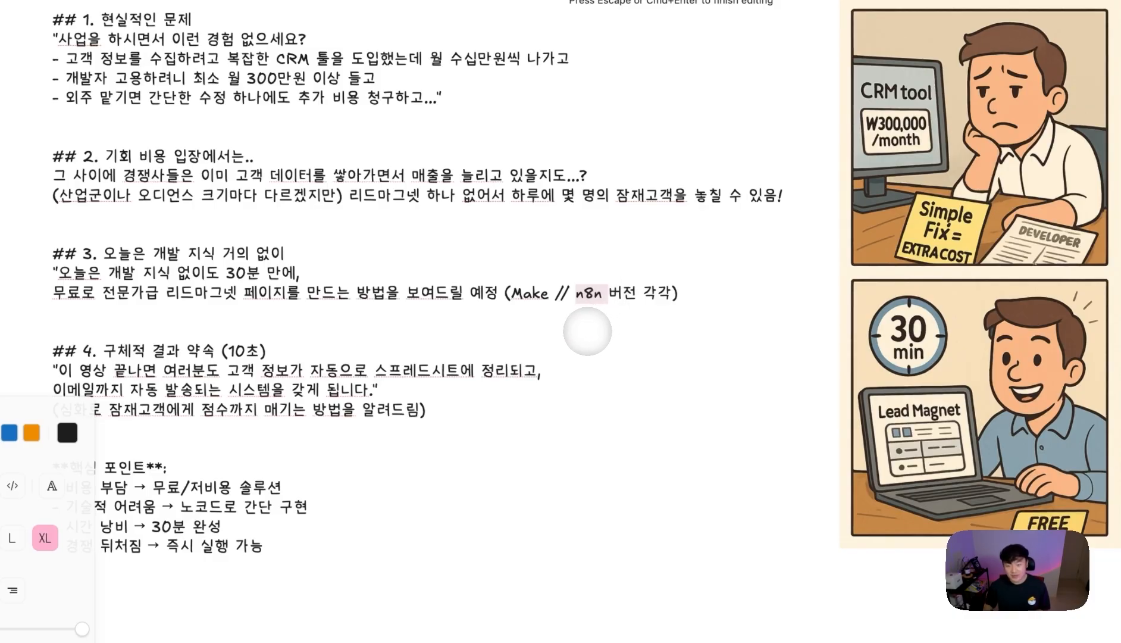
click(603, 294)
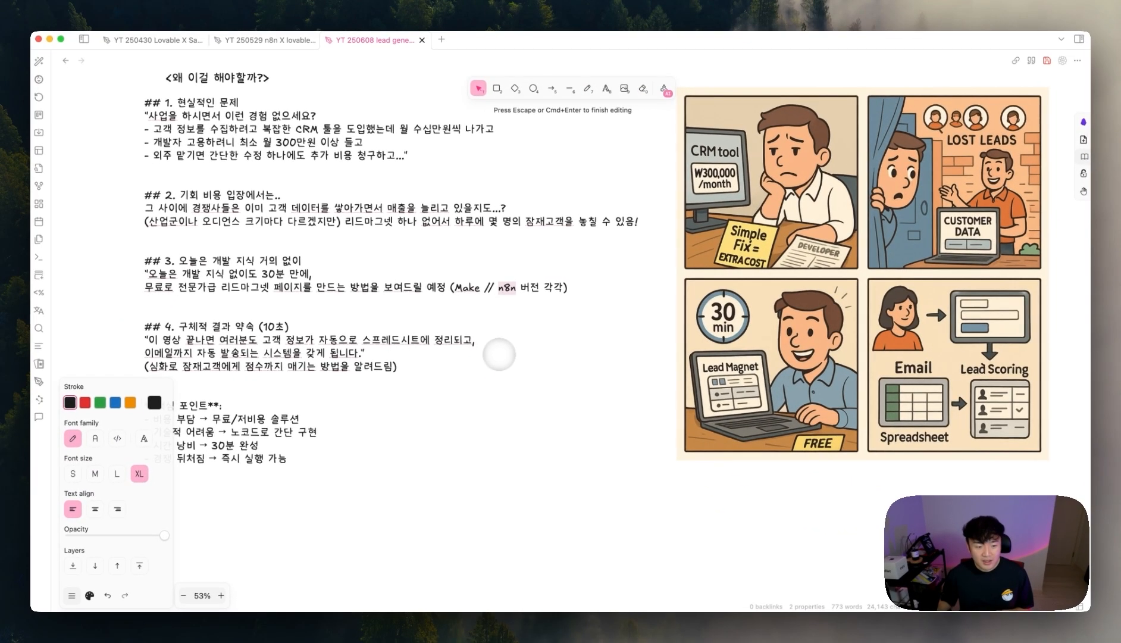
scroll(499, 354, down, 1)
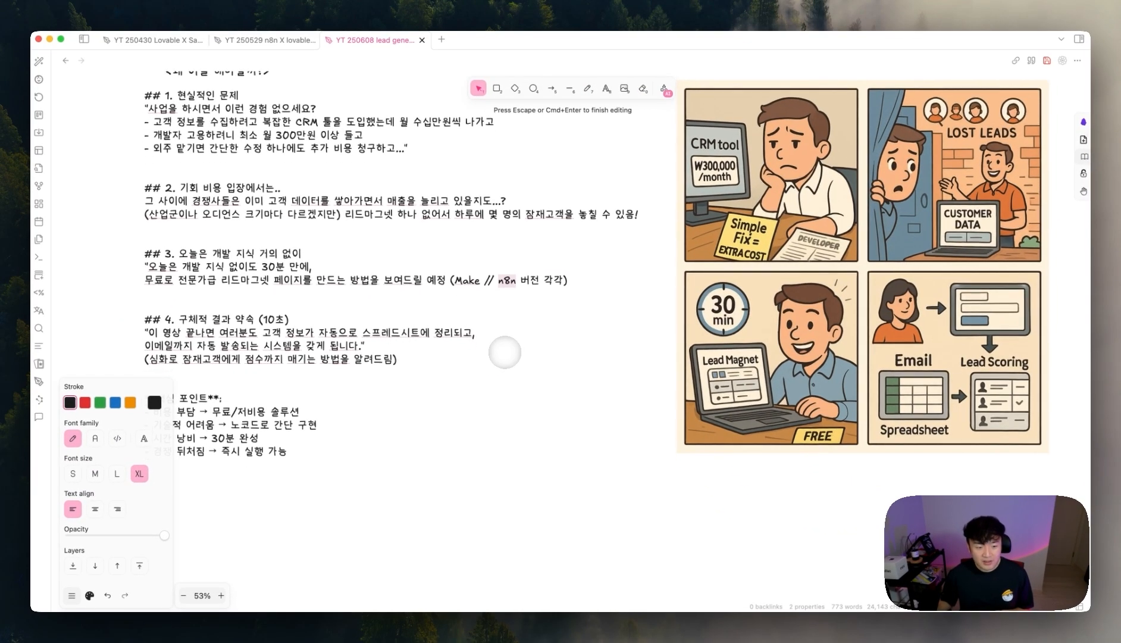
- Select the four-panel comic with selection boxes, then scroll to the n8n Webhook X Lovable diagram
scroll(505, 356, up, 2)
click(765, 307)
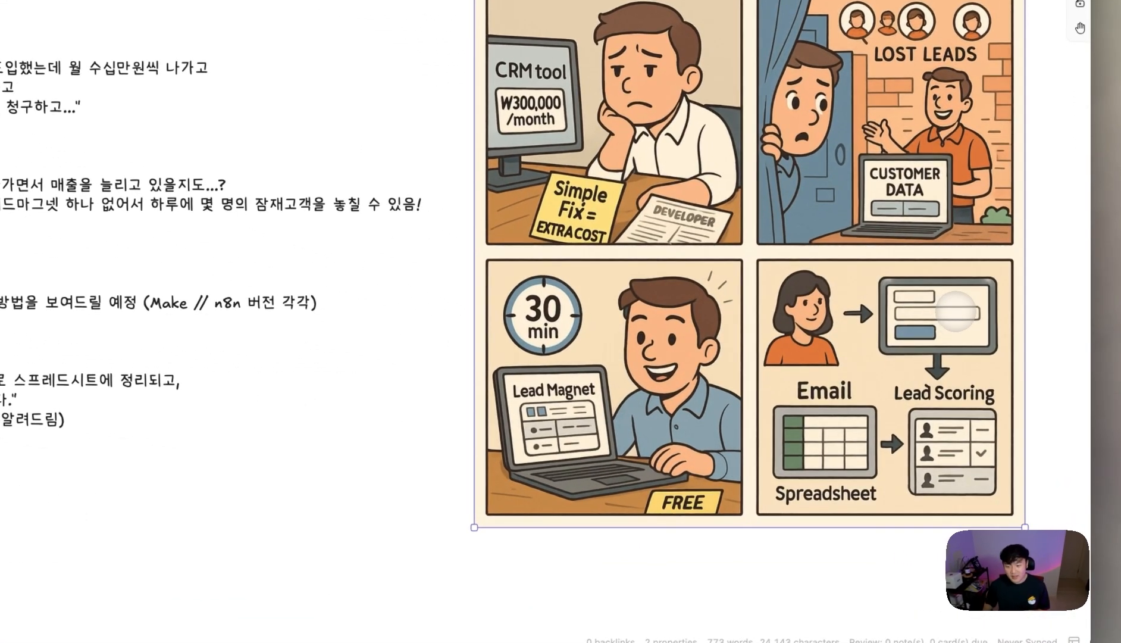
drag(1064, 259, 904, 366)
drag(857, 382, 1046, 317)
drag(1034, 364, 893, 494)
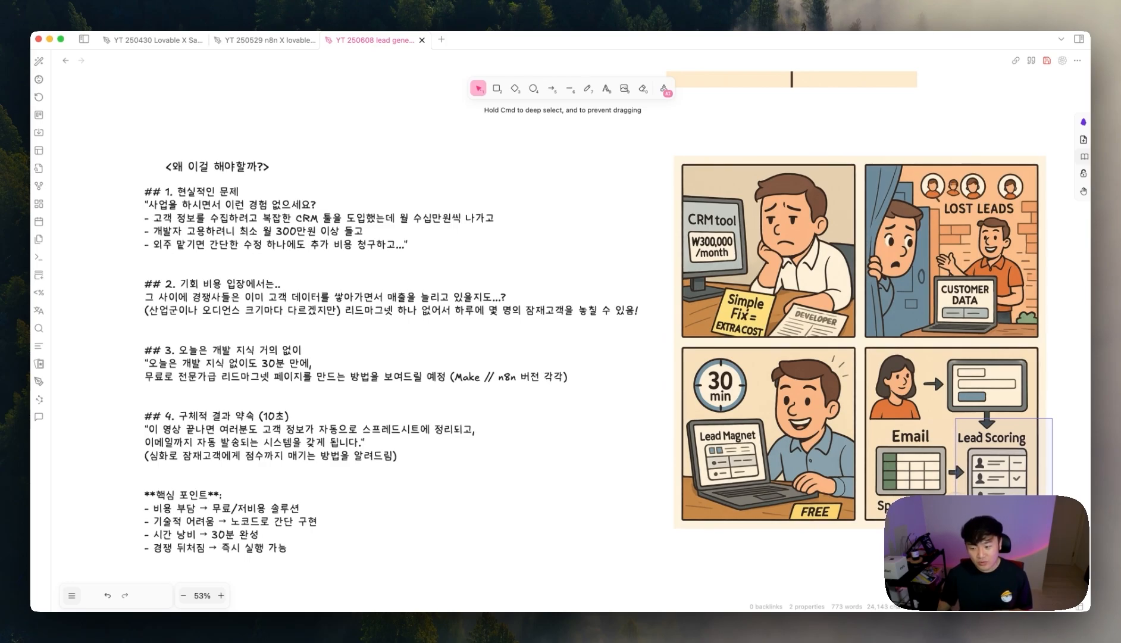
mouse_move(956, 503)
mouse_down()
mouse_move(957, 524)
mouse_move(919, 551)
mouse_up()
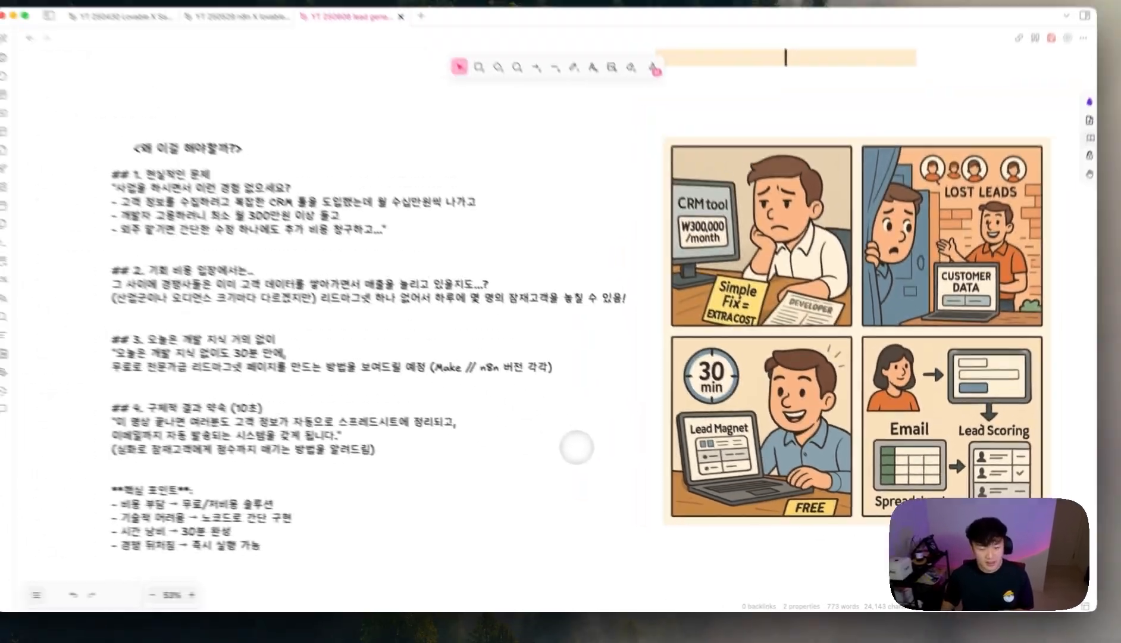
scroll(590, 454, down, 10)
scroll(591, 453, down, 4)
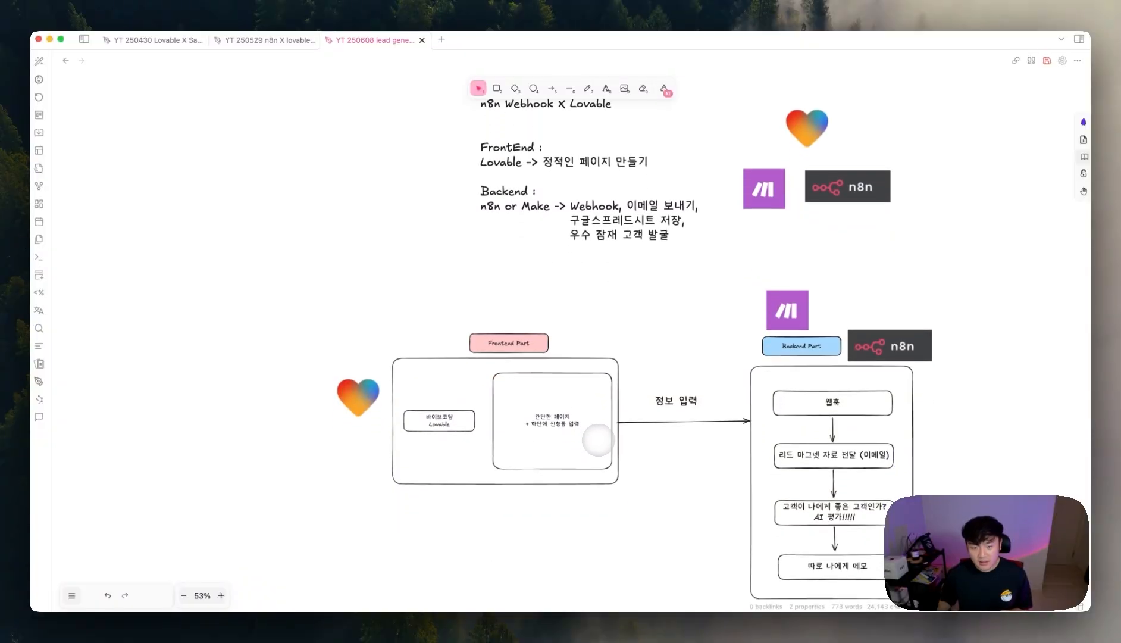
- Regroup the n8n Webhook X Lovable text with the Make, n8n and Lovable heart logos
drag(580, 230, 529, 234)
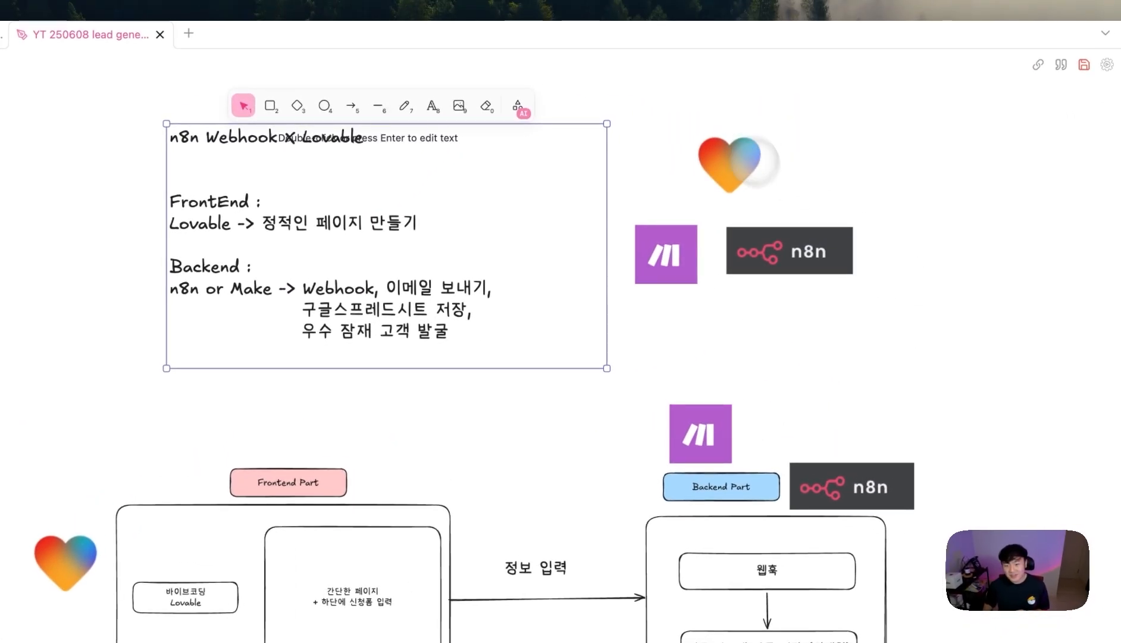
drag(800, 238, 783, 270)
drag(655, 238, 590, 269)
drag(763, 275, 729, 279)
drag(723, 175, 602, 207)
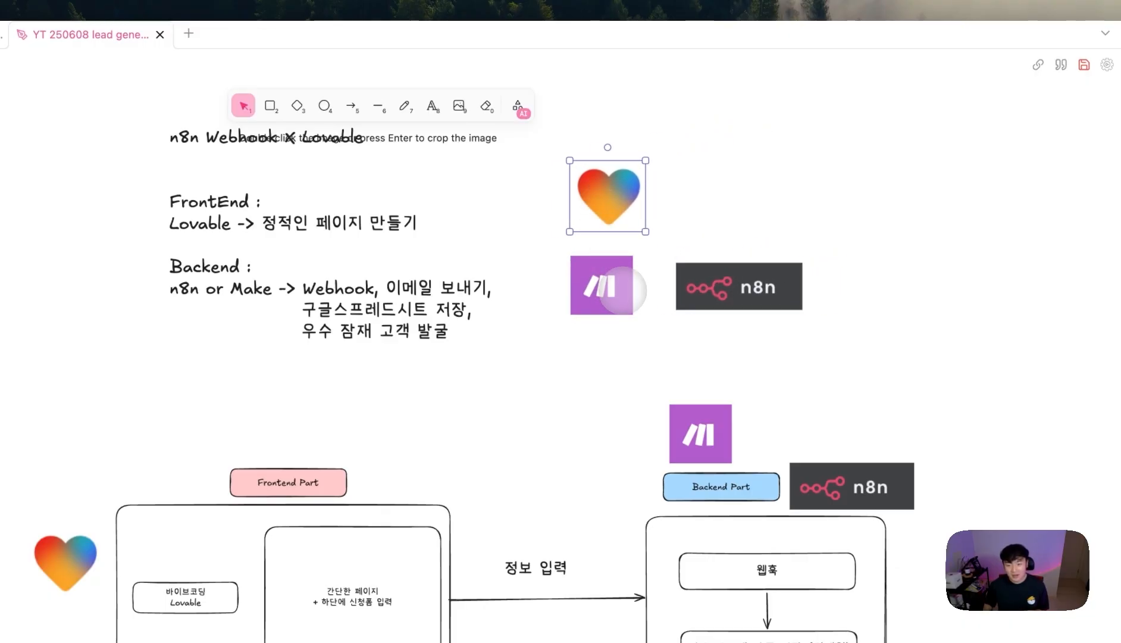
click(713, 286)
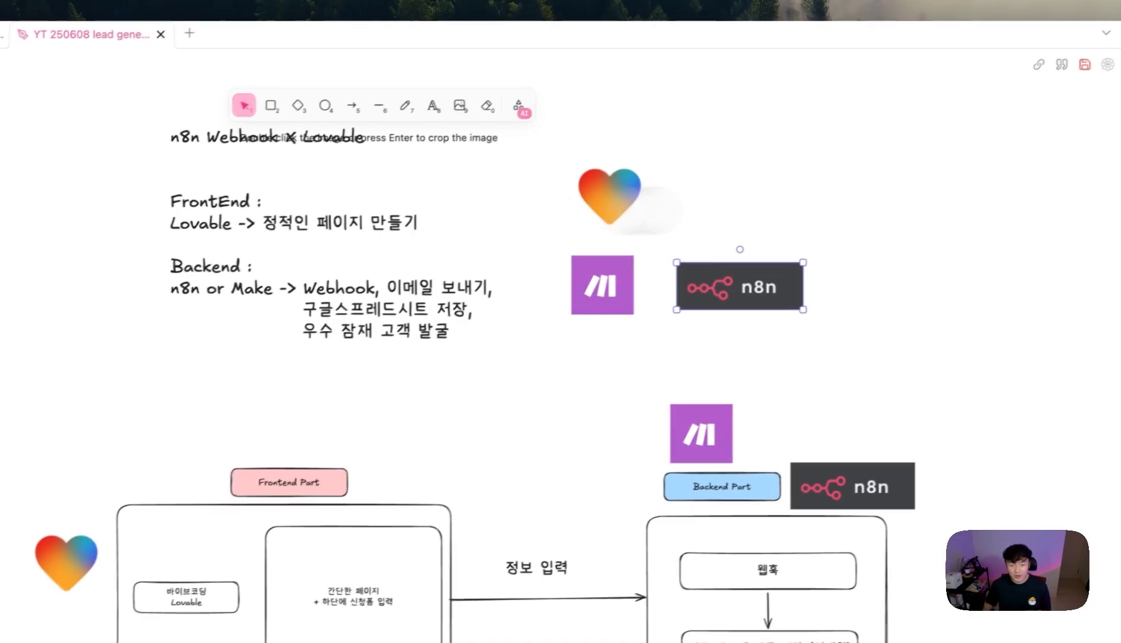
- Review the heading text's FrontEnd and Backend lines, including Webhook and 구글스프레드시트
click(265, 233)
double_click(397, 195)
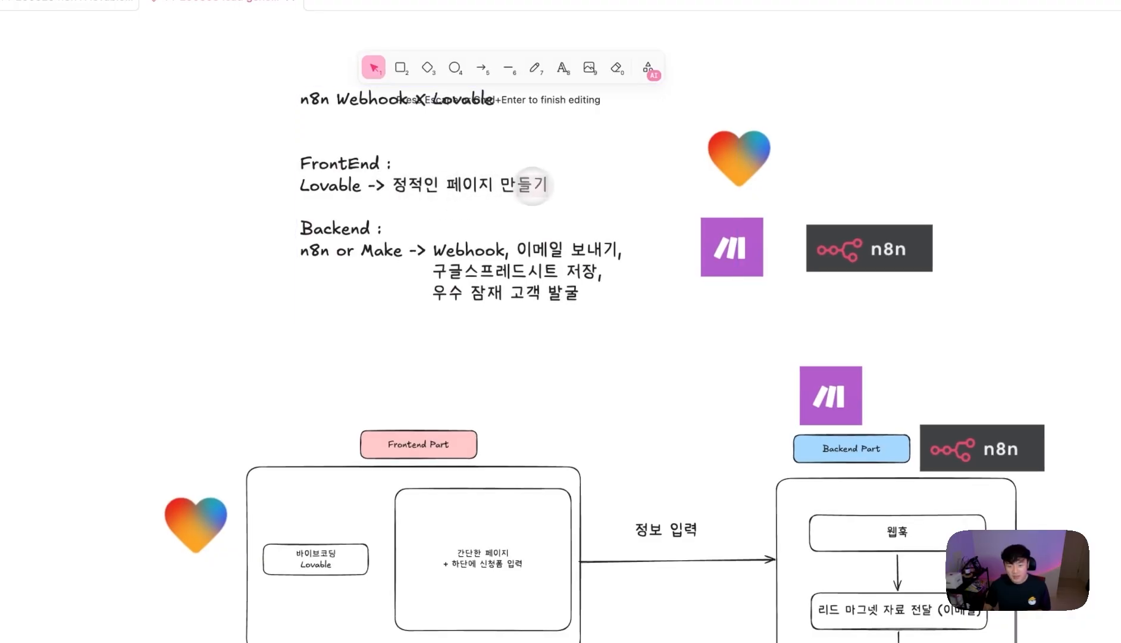
drag(541, 185, 407, 193)
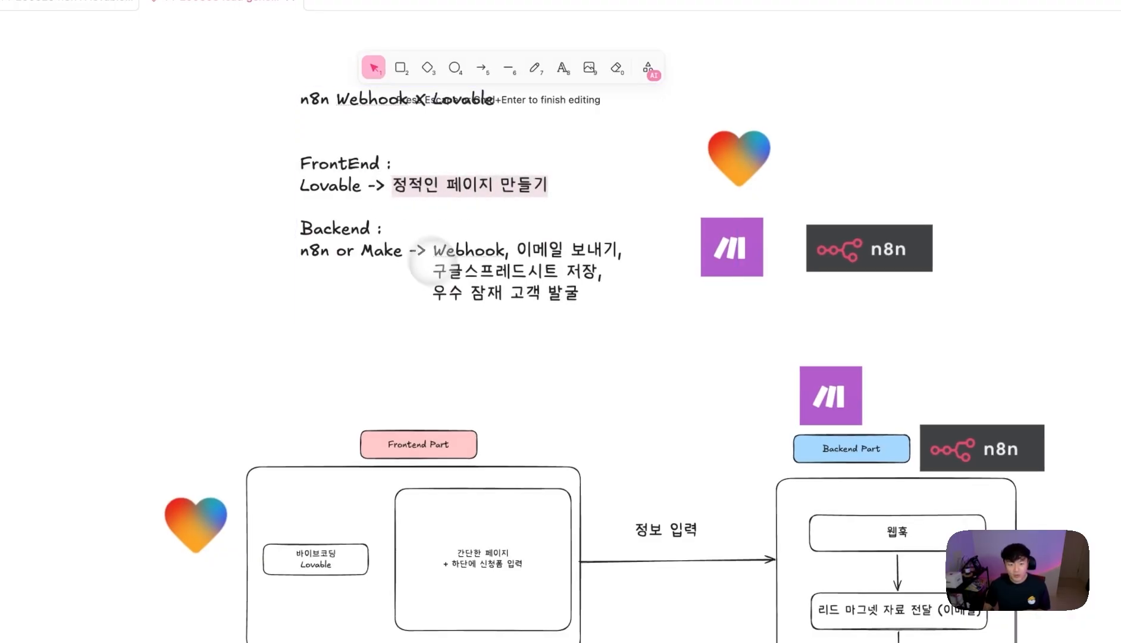
click(381, 254)
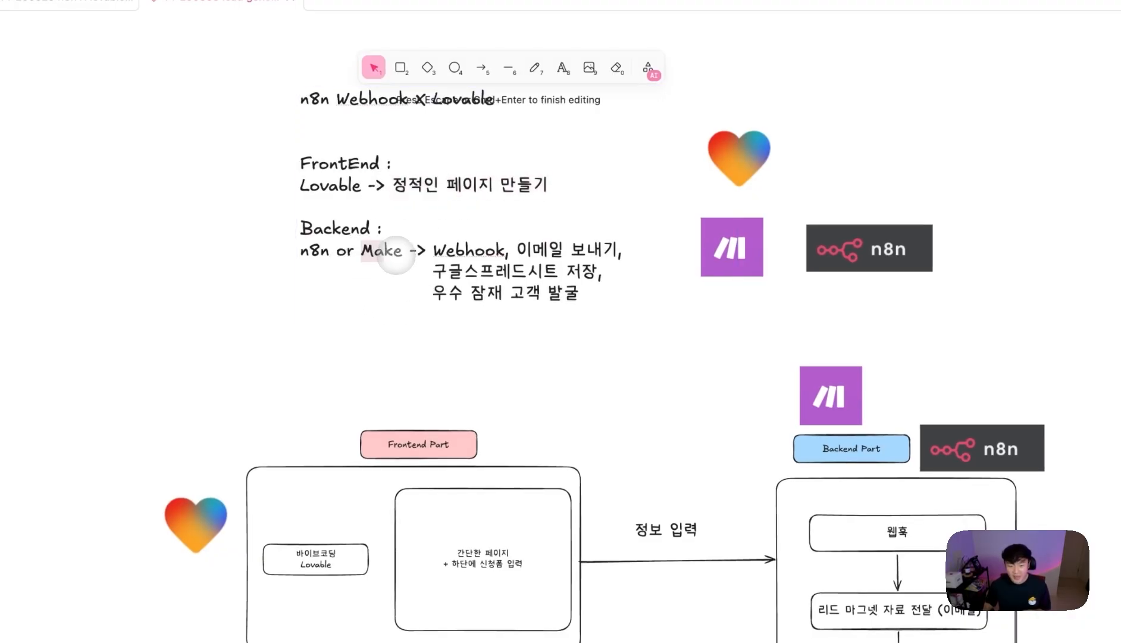
drag(516, 246, 437, 249)
drag(548, 183, 359, 193)
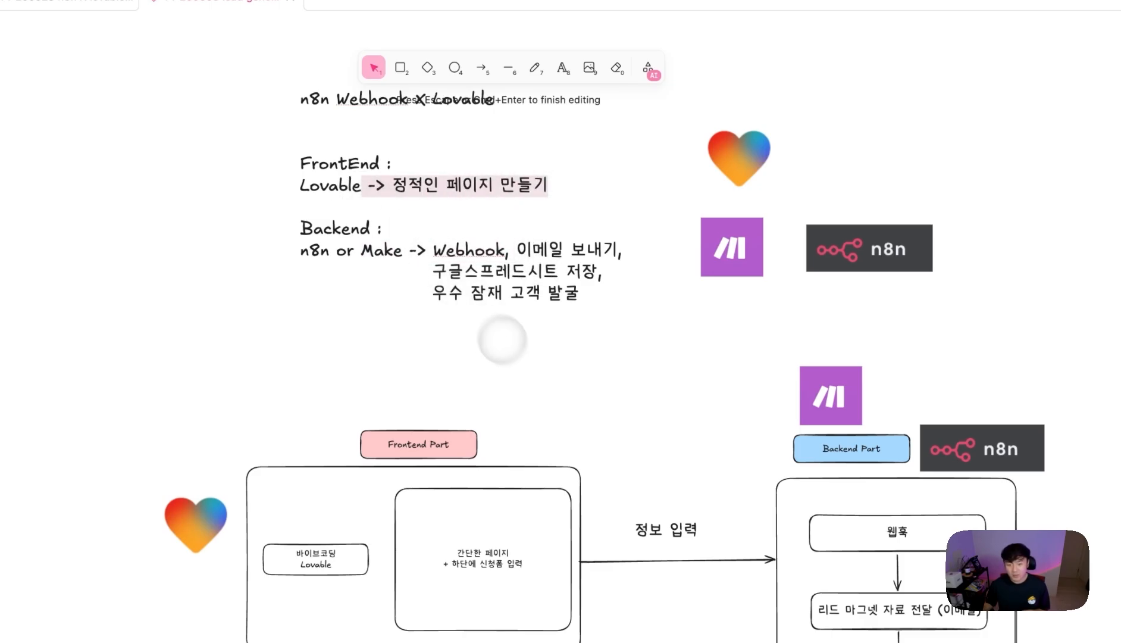
click(518, 249)
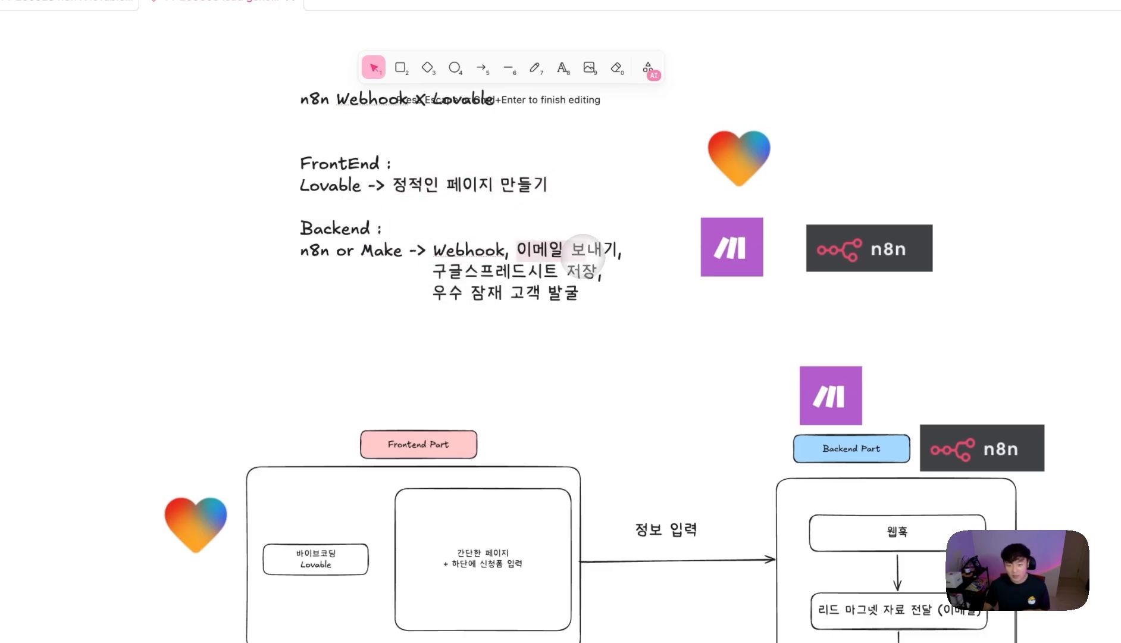
drag(435, 271, 529, 272)
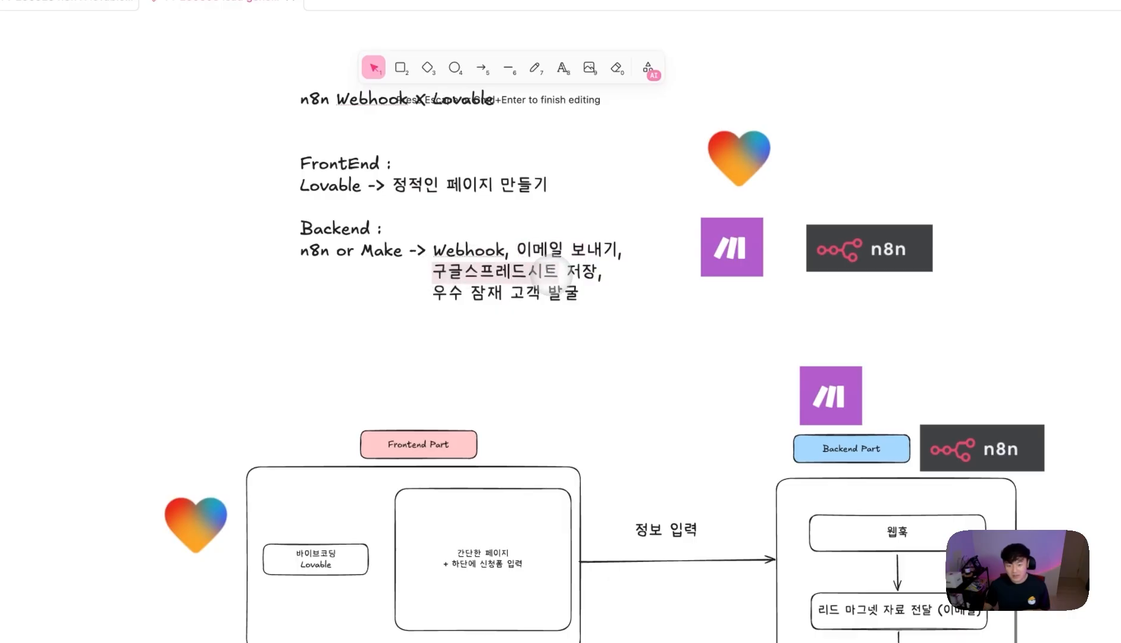
drag(450, 292, 534, 292)
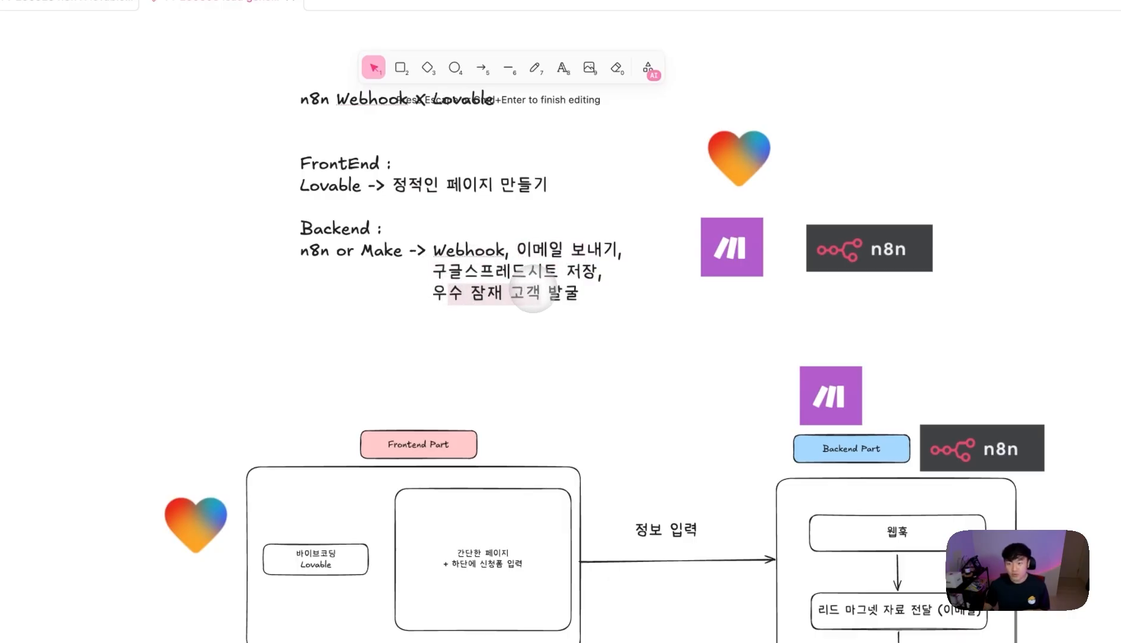
drag(1039, 292, 498, 303)
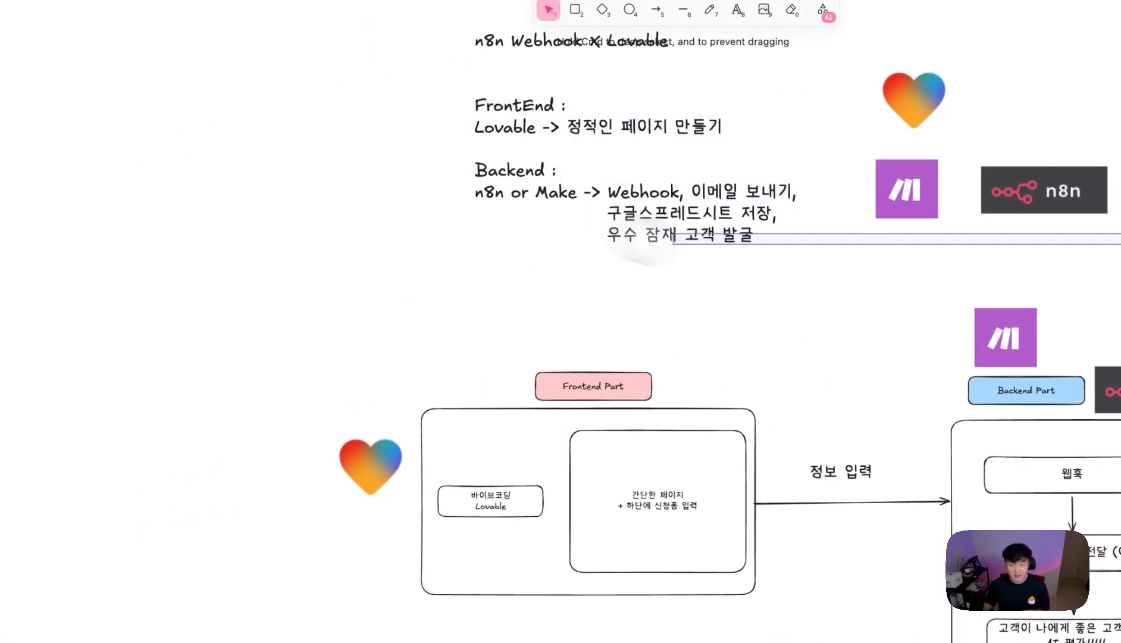
- Raise the 바이브코딩 Lovable box and connect the 정보 입력 arrow from 간단한 페이지 to 웹훅
drag(645, 241, 678, 244)
scroll(652, 313, down, 3)
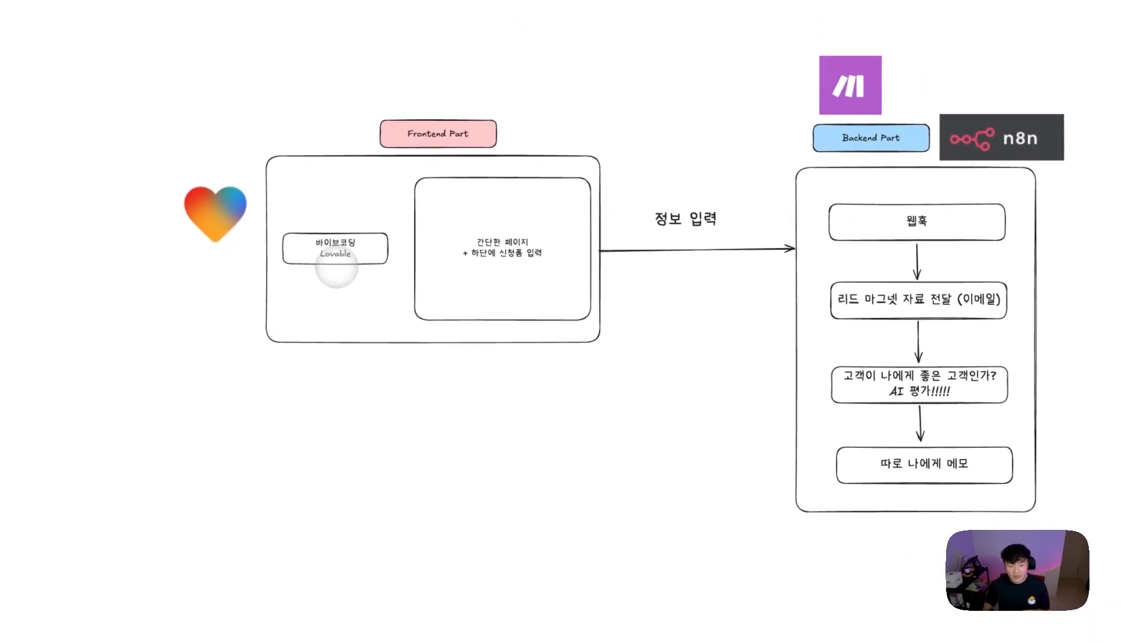
drag(336, 267, 333, 244)
click(501, 295)
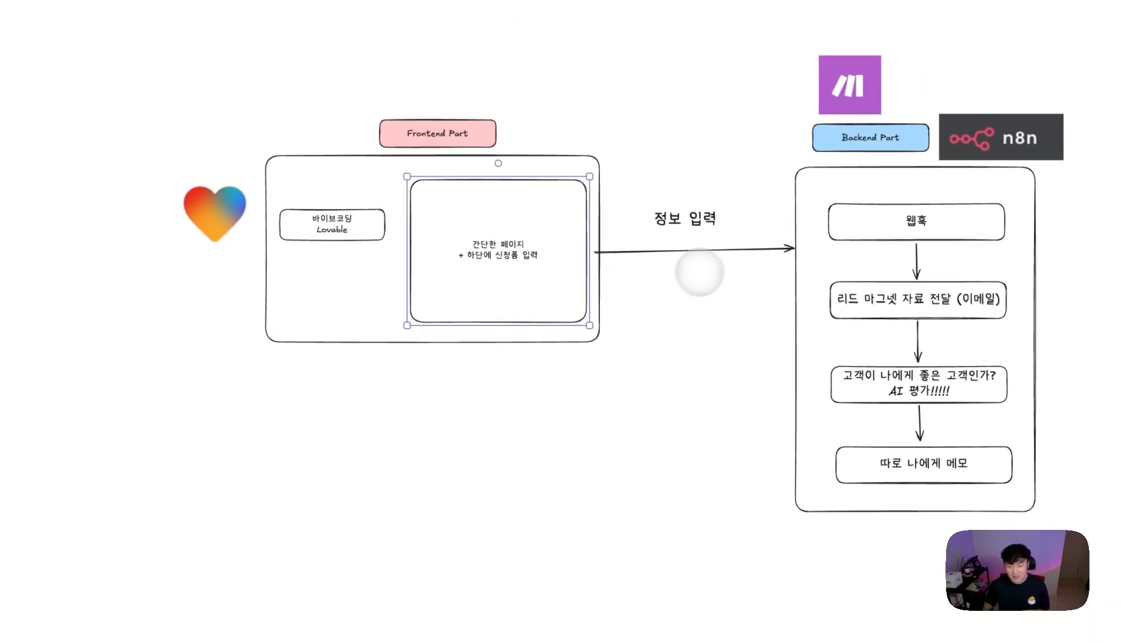
click(863, 229)
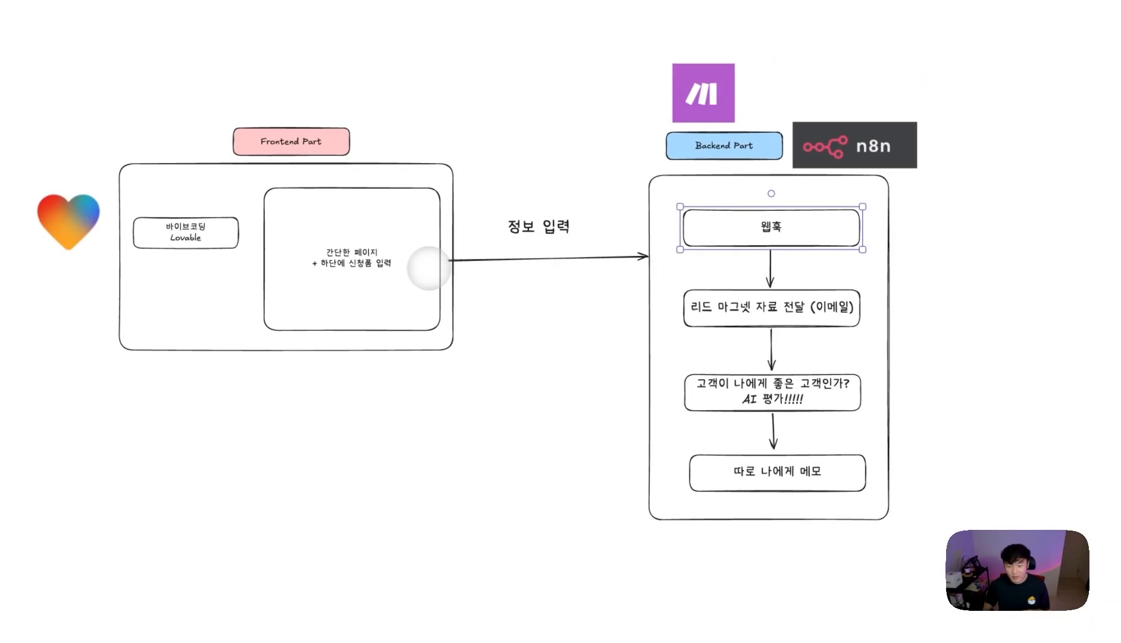
click(611, 258)
drag(646, 256, 681, 238)
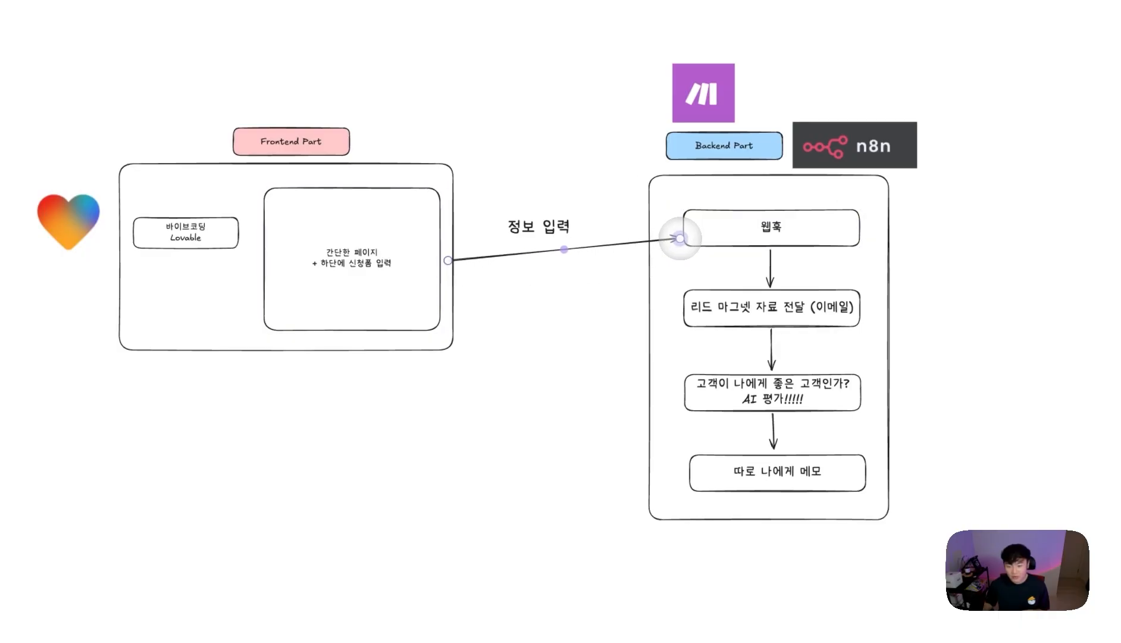
drag(447, 260, 441, 262)
- Nudge the AI evaluation box up among the Backend container's boxes
click(830, 310)
click(827, 384)
click(821, 307)
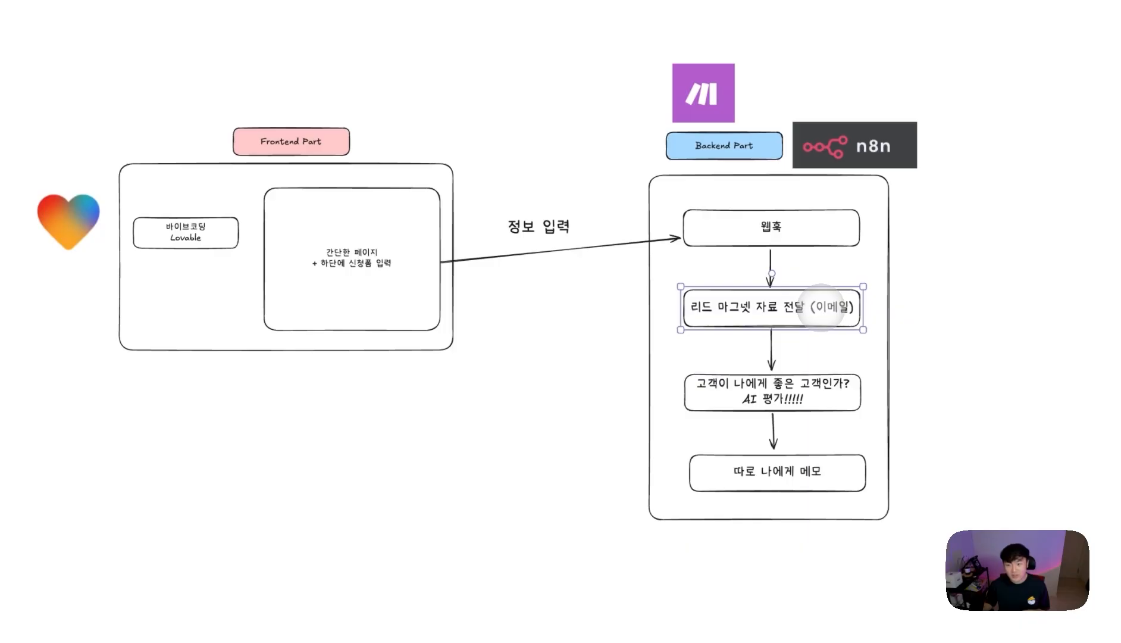
drag(774, 403, 775, 402)
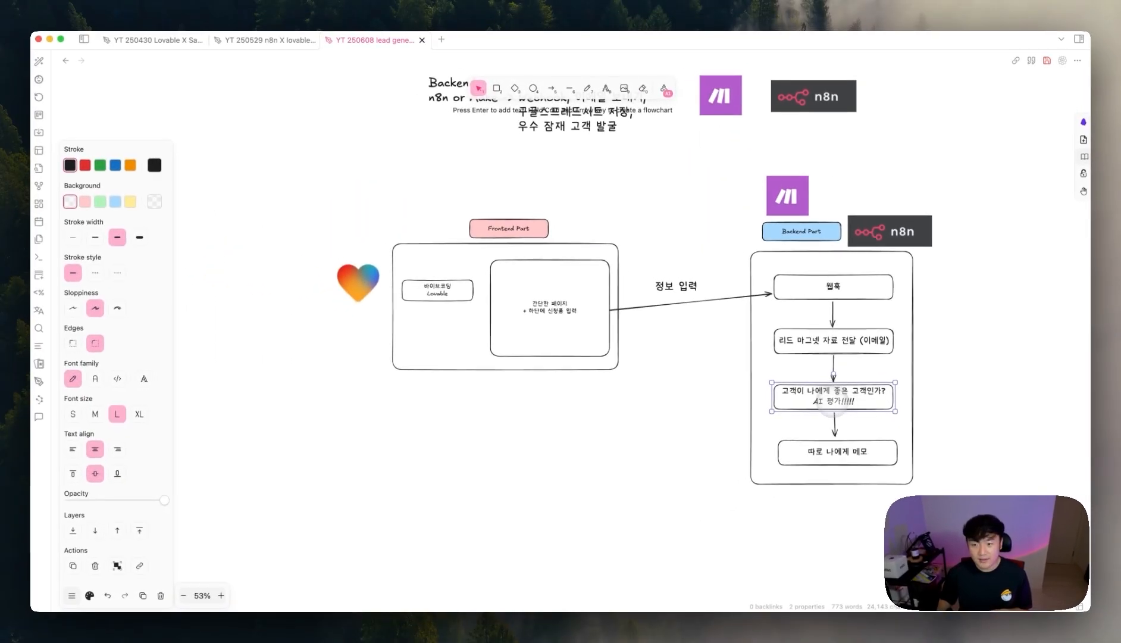
click(832, 448)
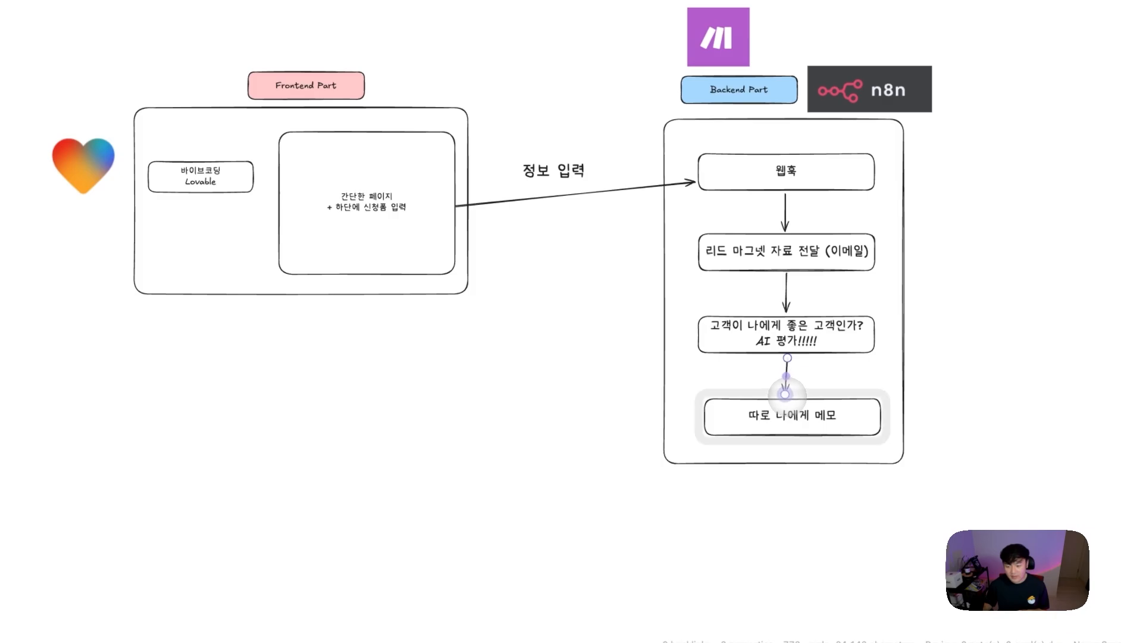
click(835, 471)
scroll(714, 417, up, 1)
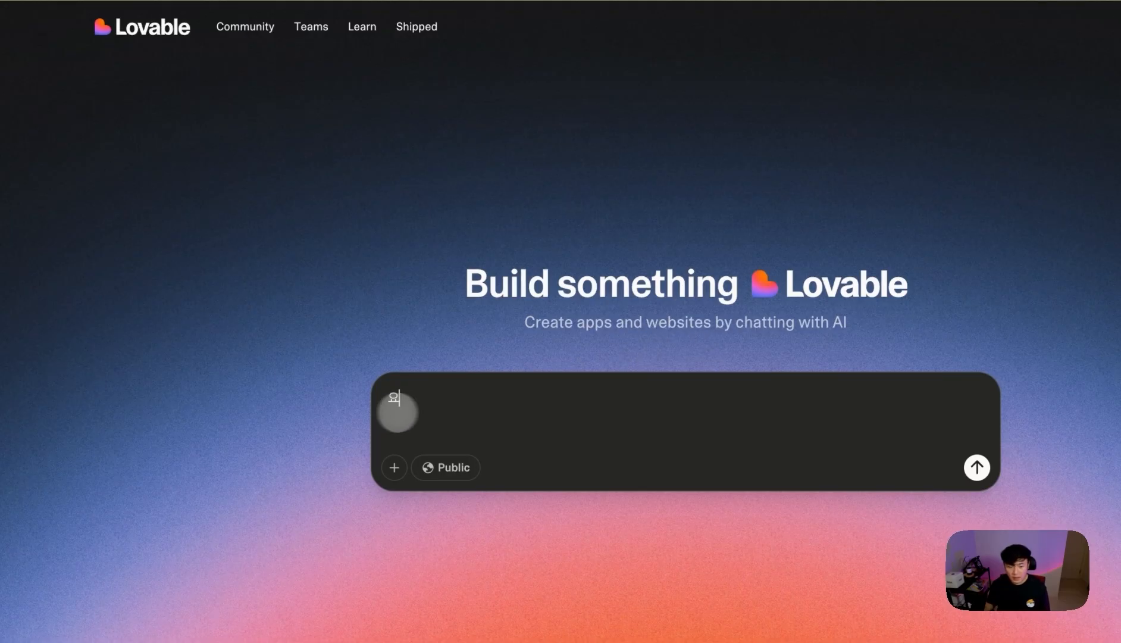
- Delete the stray character so Lovable's prompt box is empty and focused
key(BackSpace)
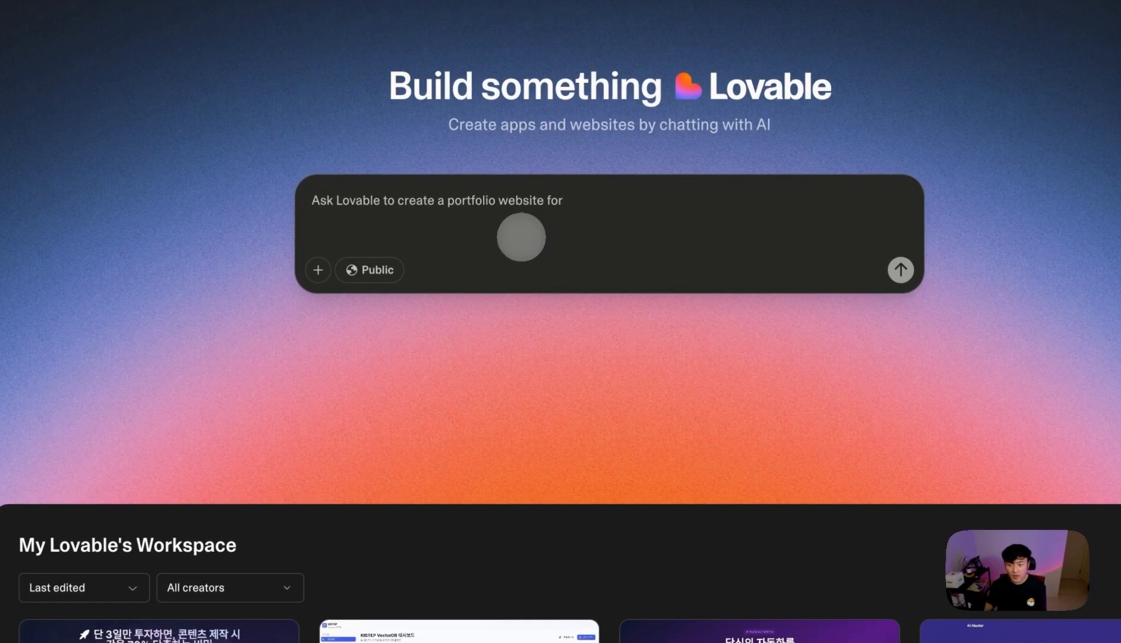
click(503, 223)
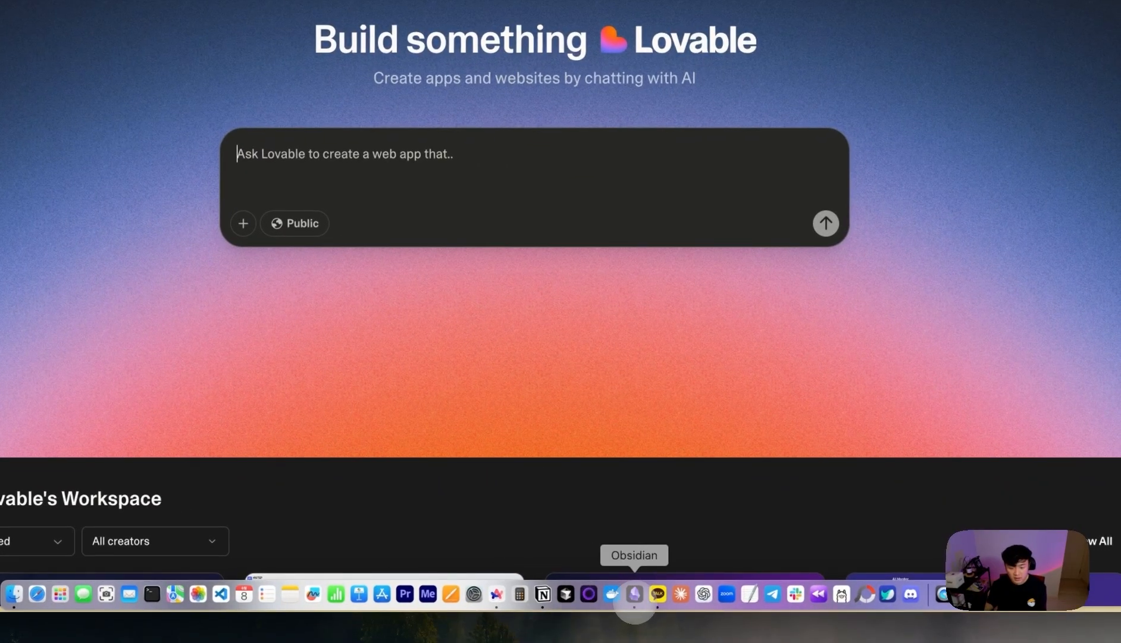
click(636, 607)
- Move the prompt text block lower and read its lead-generator opening lines
drag(554, 172, 559, 231)
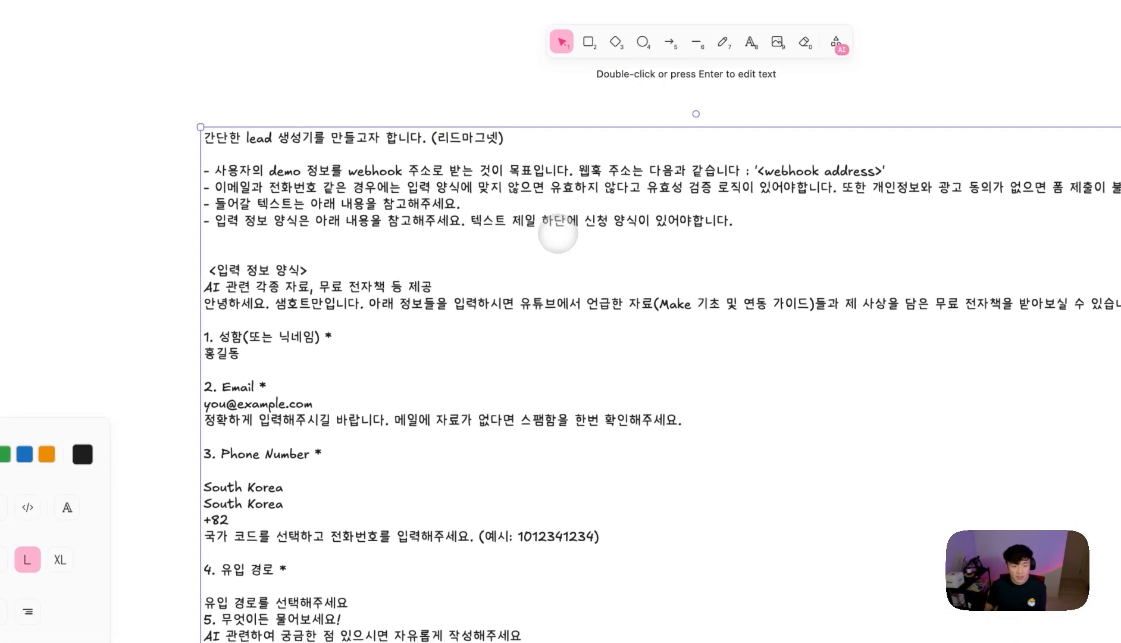
double_click(558, 233)
click(750, 238)
drag(750, 238, 300, 138)
click(265, 139)
drag(335, 211, 556, 210)
drag(286, 243, 351, 240)
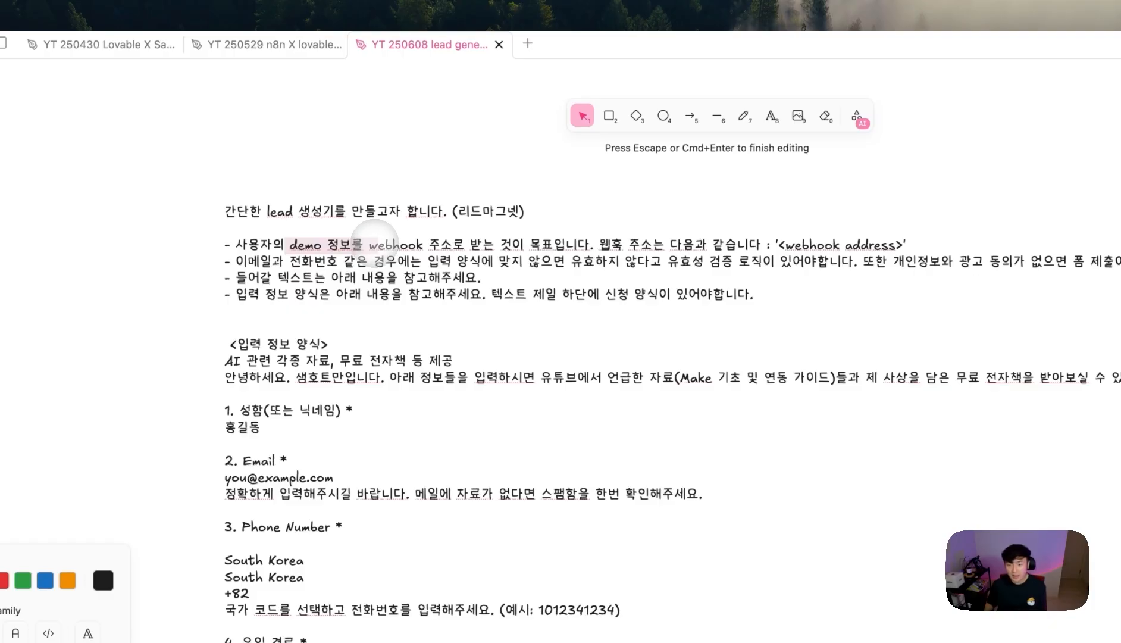
click(371, 241)
- Draw an arrow pointing at the prompt's <webhook address> placeholder line
drag(371, 243, 561, 232)
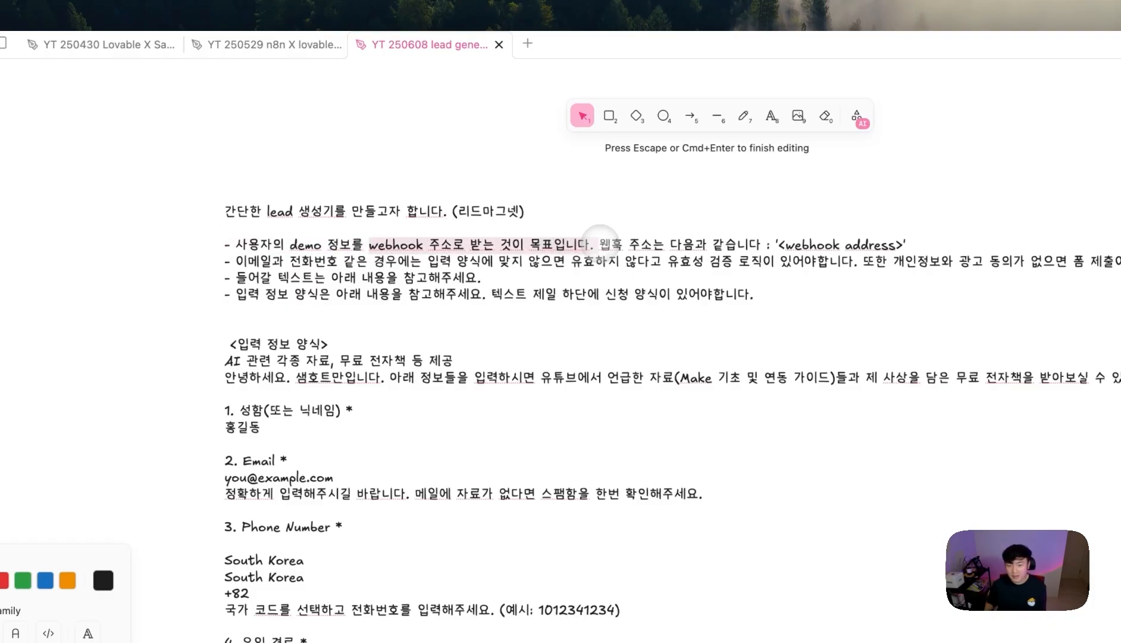
click(649, 243)
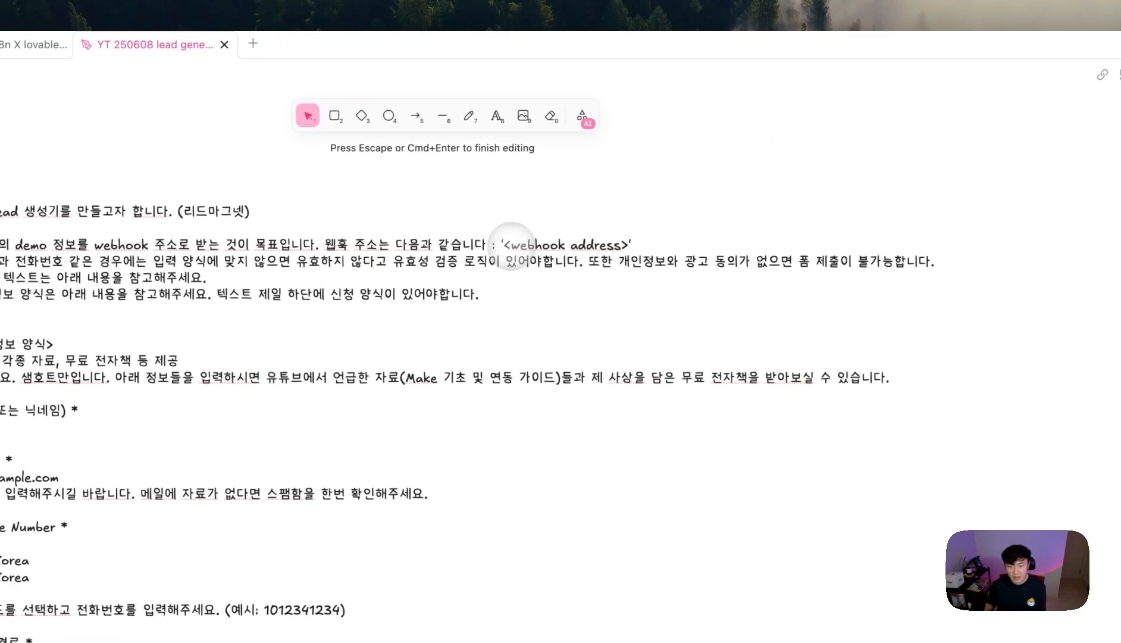
drag(521, 243, 604, 243)
click(410, 115)
drag(657, 168, 607, 202)
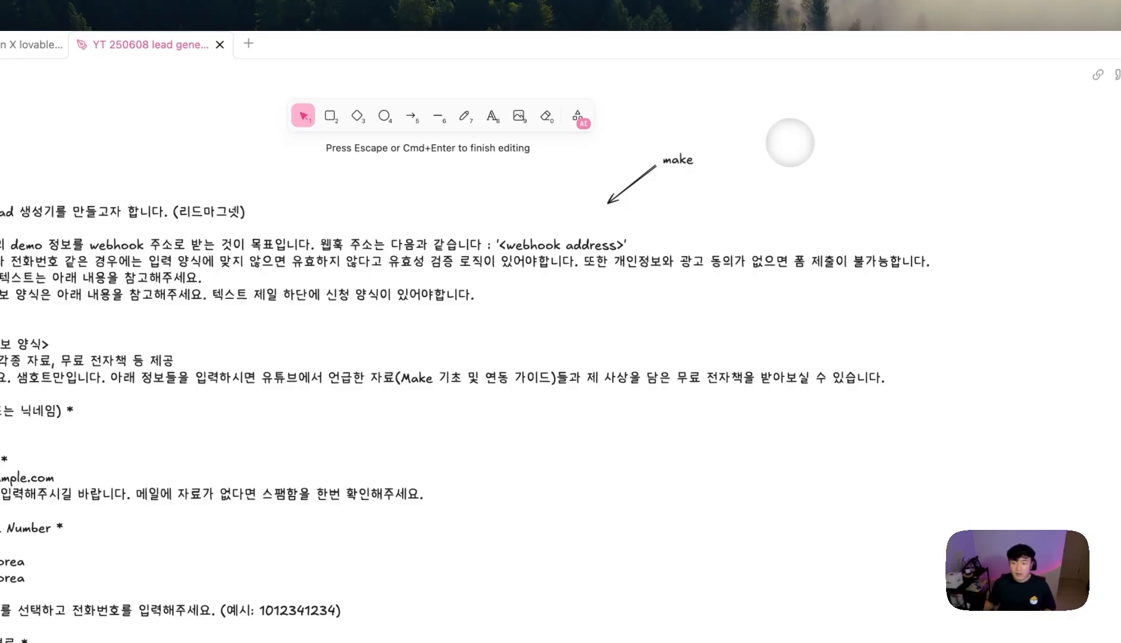
- Expand the arrow label into the make custom webhook / n8n webhook address note and reattach its ends
key(Escape)
key(Return)
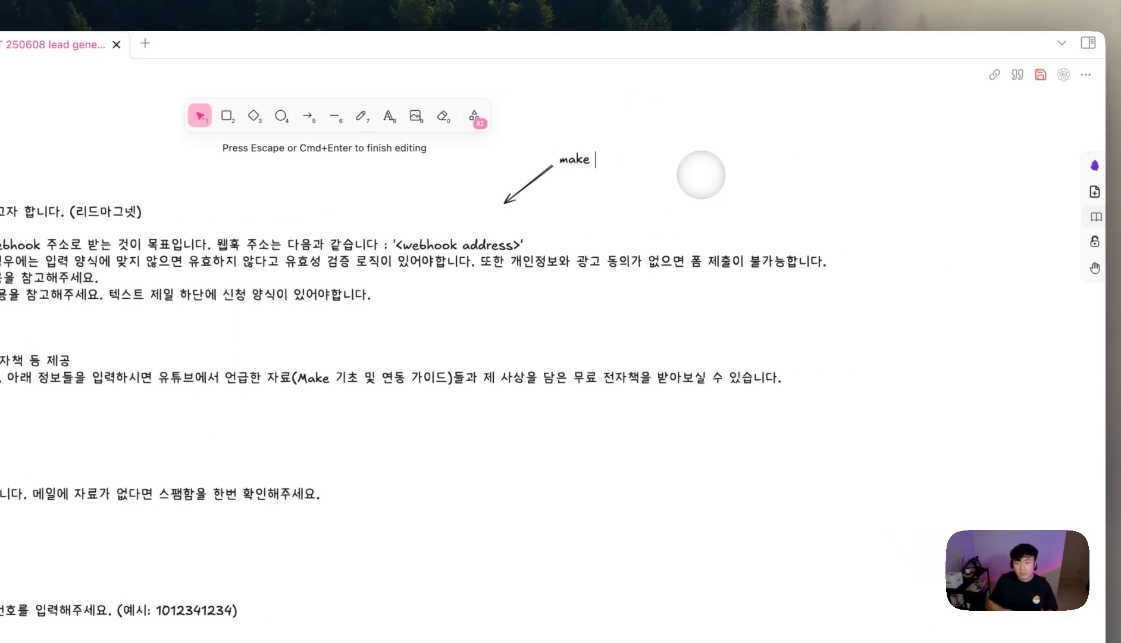
text(webhook address // n8n webhook address (test url,)
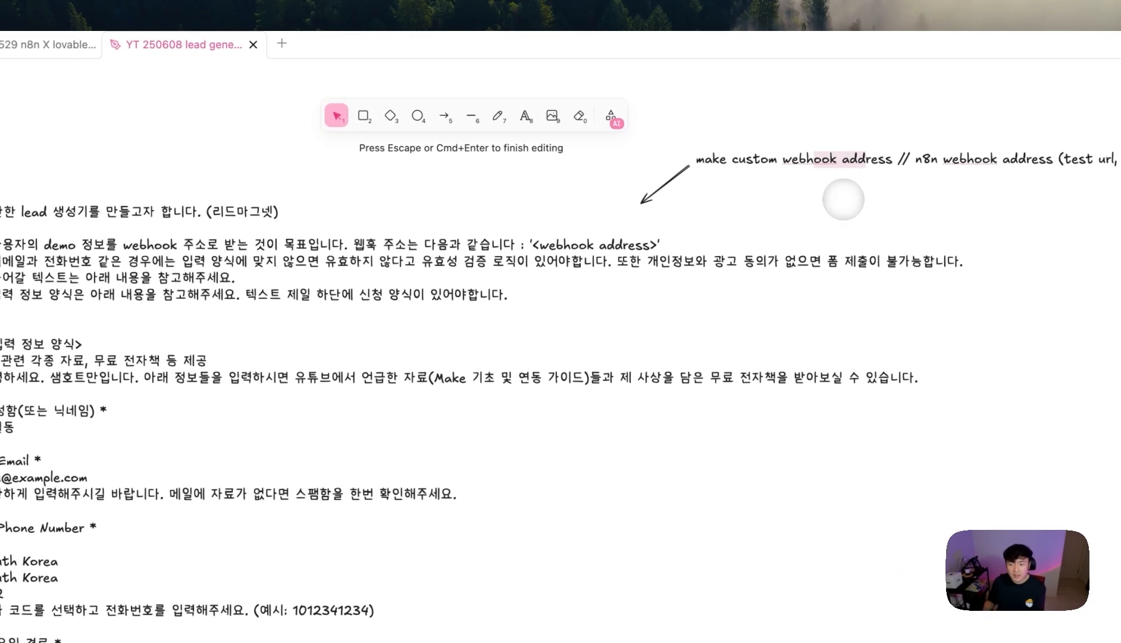
click(844, 201)
drag(873, 157, 718, 164)
click(647, 203)
click(649, 195)
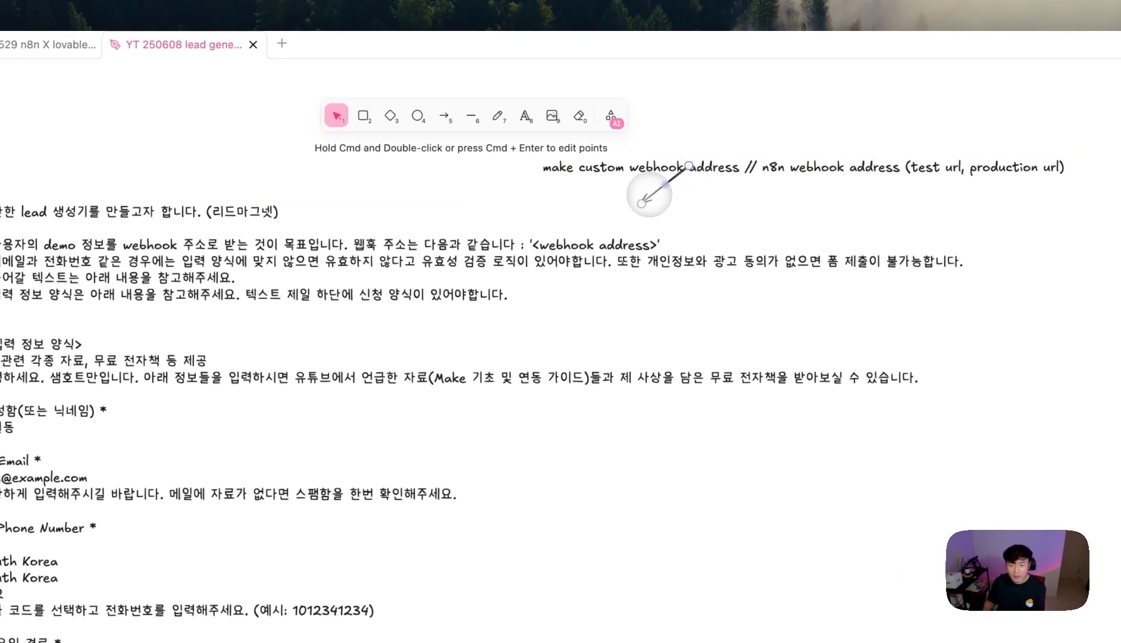
drag(643, 202, 630, 218)
drag(689, 167, 717, 181)
- Review the prompt's webhook, email/phone validation and 개인정보 consent lines, then reposition the ZEXEA text
click(202, 247)
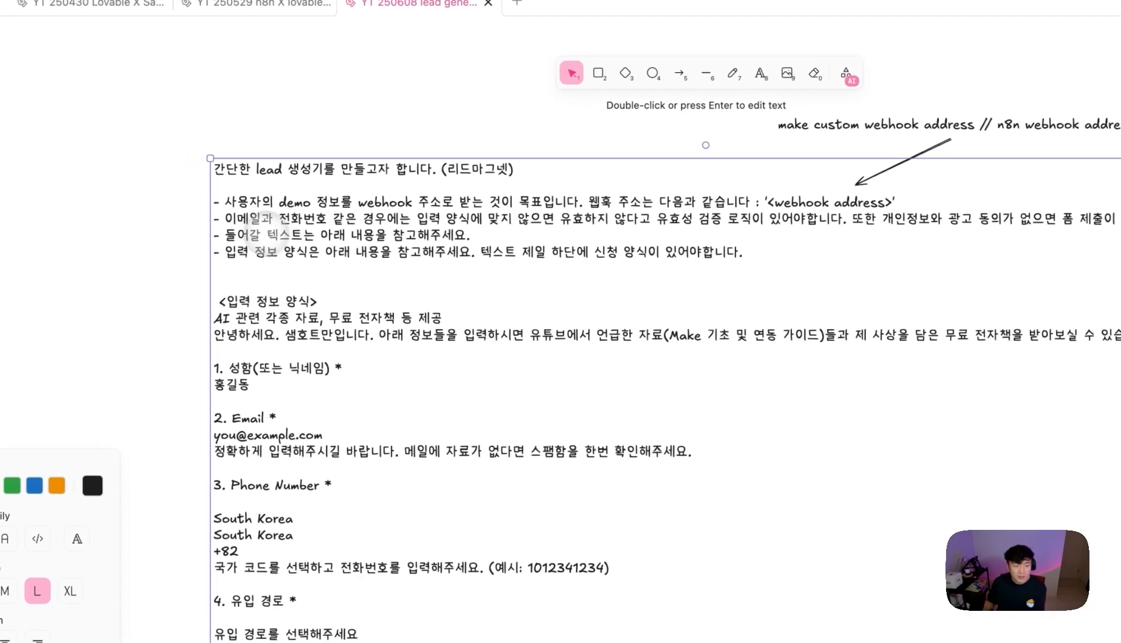
double_click(177, 229)
click(162, 214)
drag(162, 215, 587, 205)
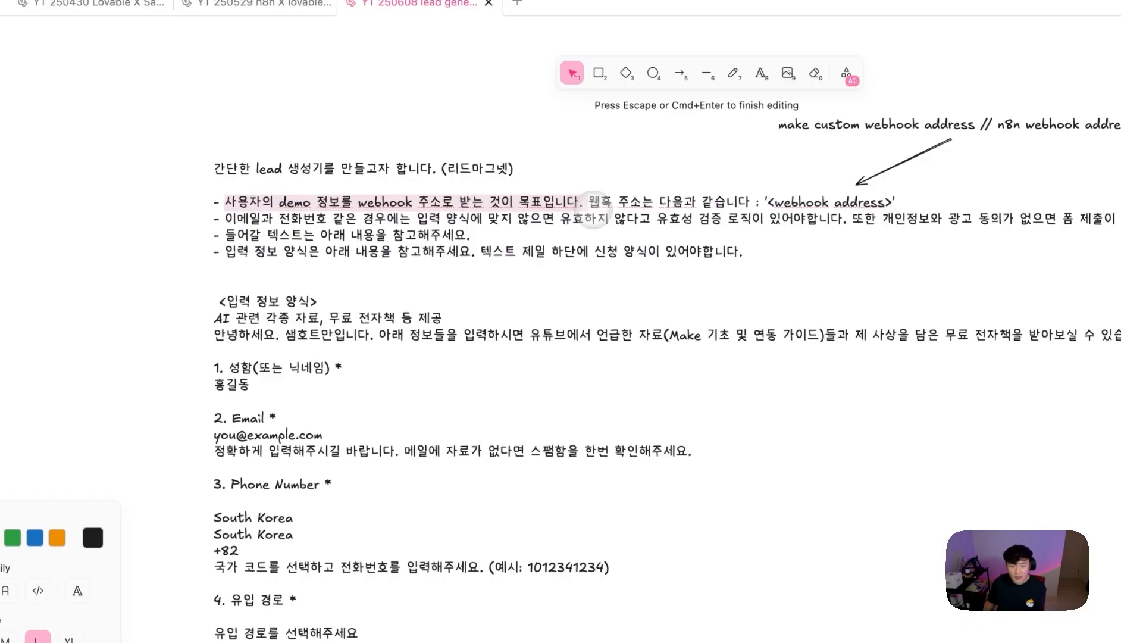
click(711, 219)
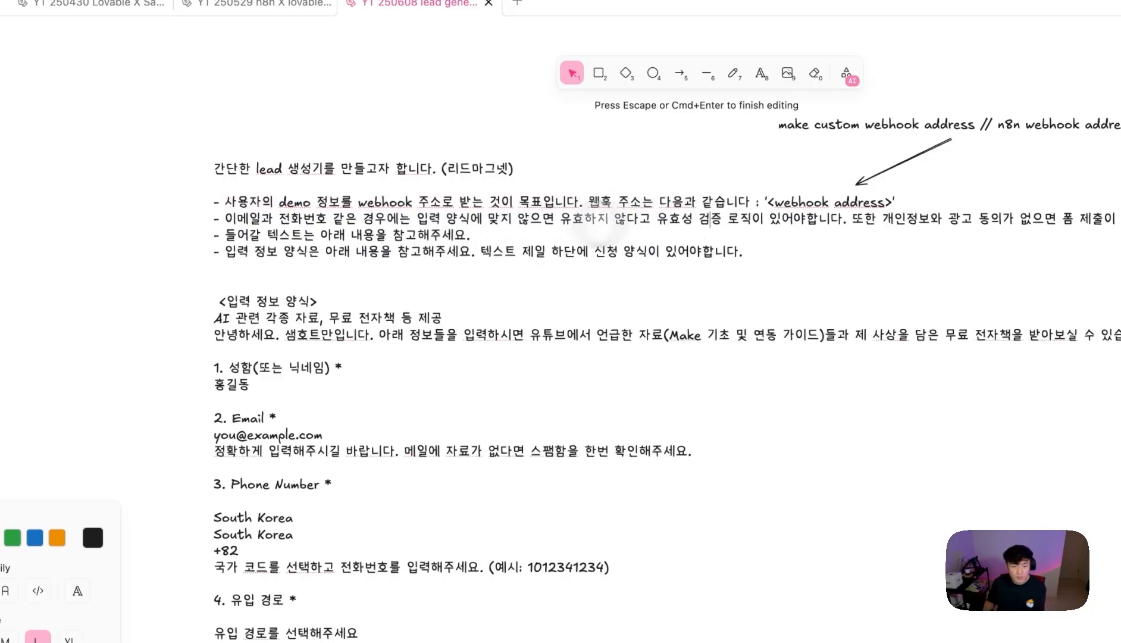
drag(225, 218, 817, 228)
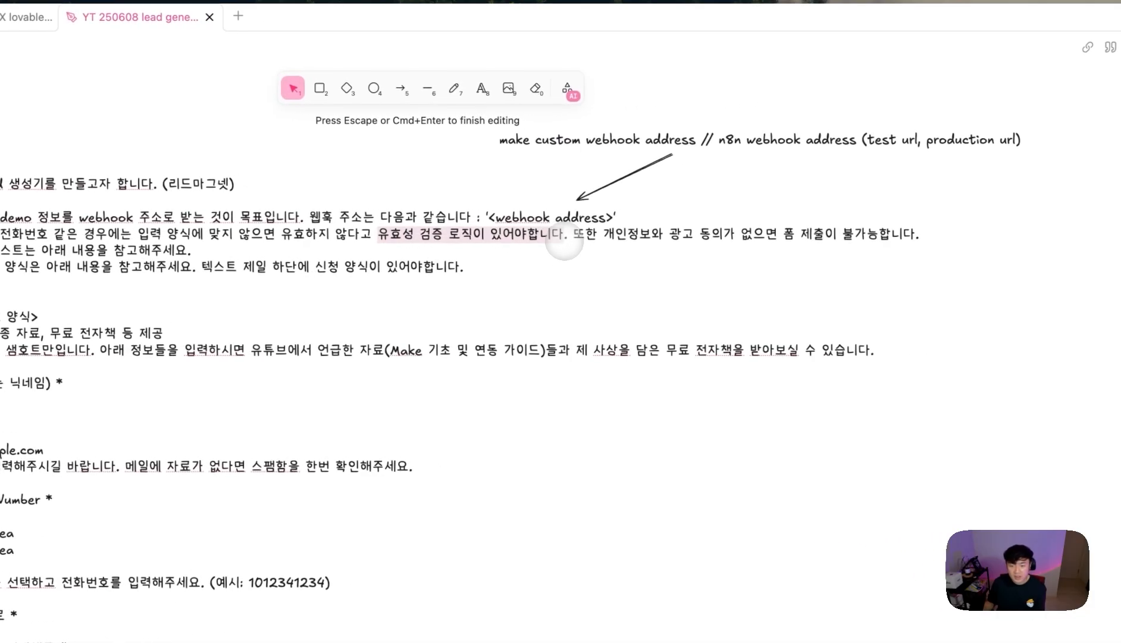
click(653, 233)
drag(604, 241, 889, 243)
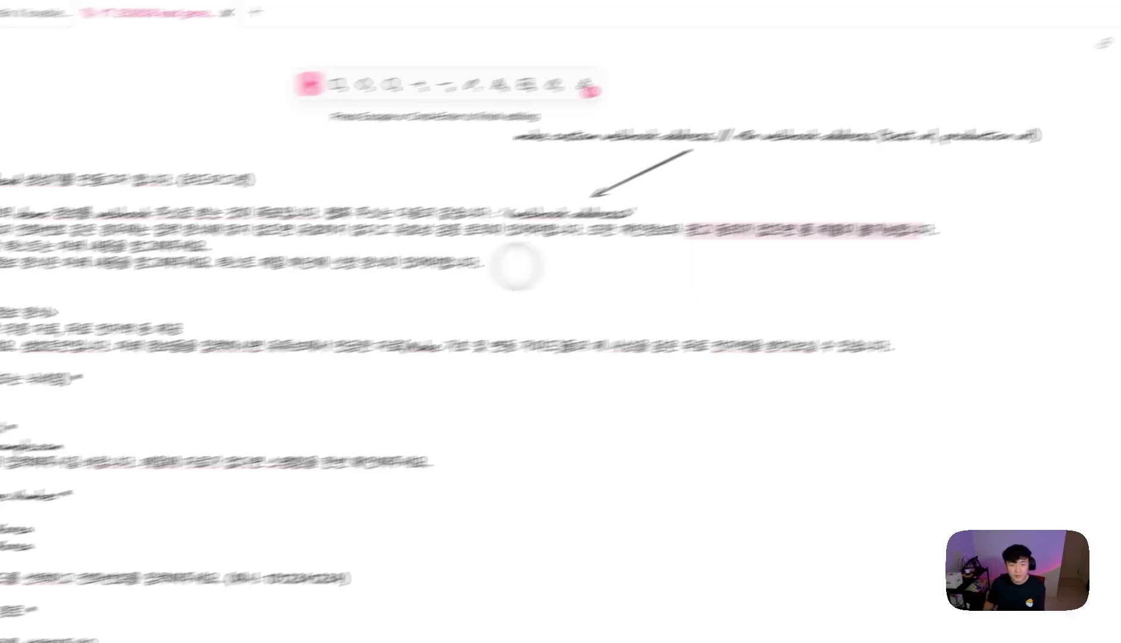
drag(224, 188, 488, 189)
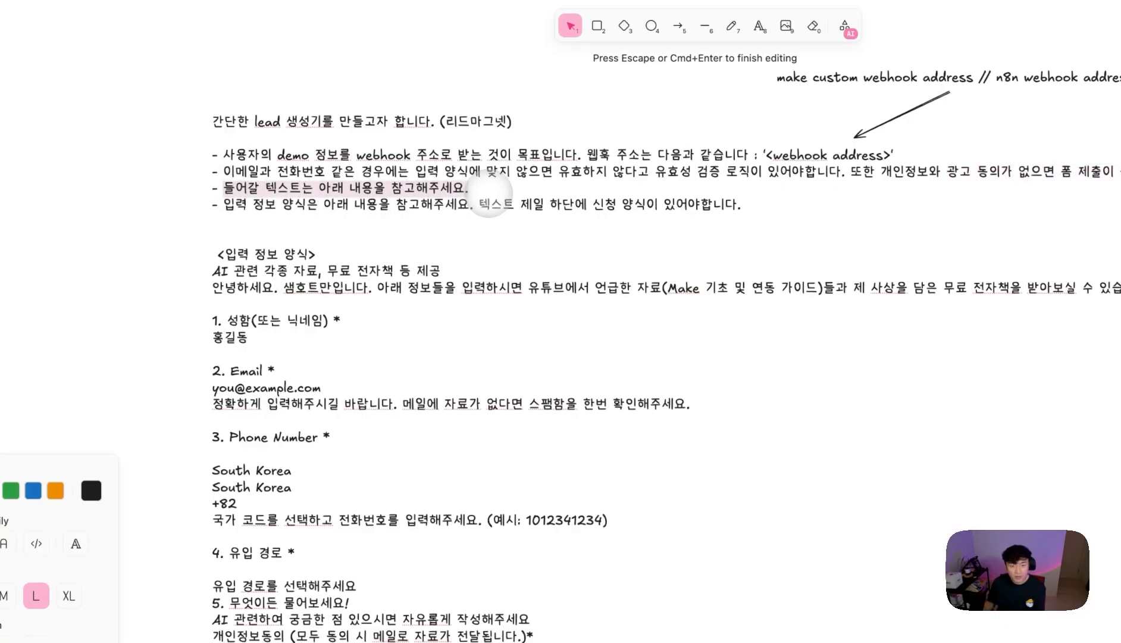
click(678, 396)
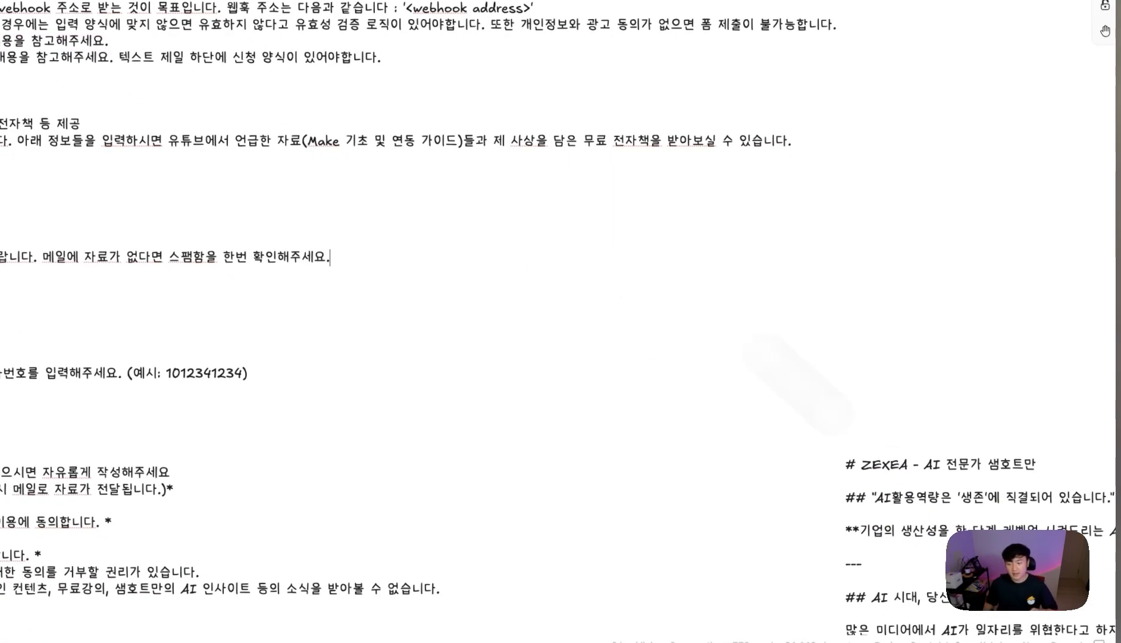
drag(950, 518, 768, 315)
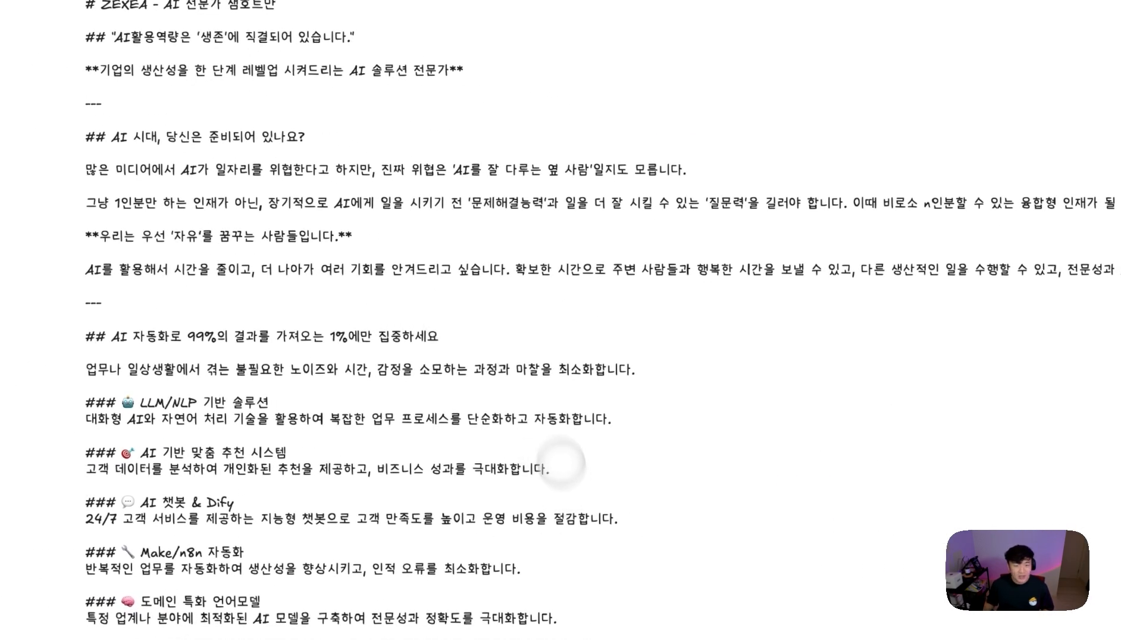
drag(405, 213, 533, 272)
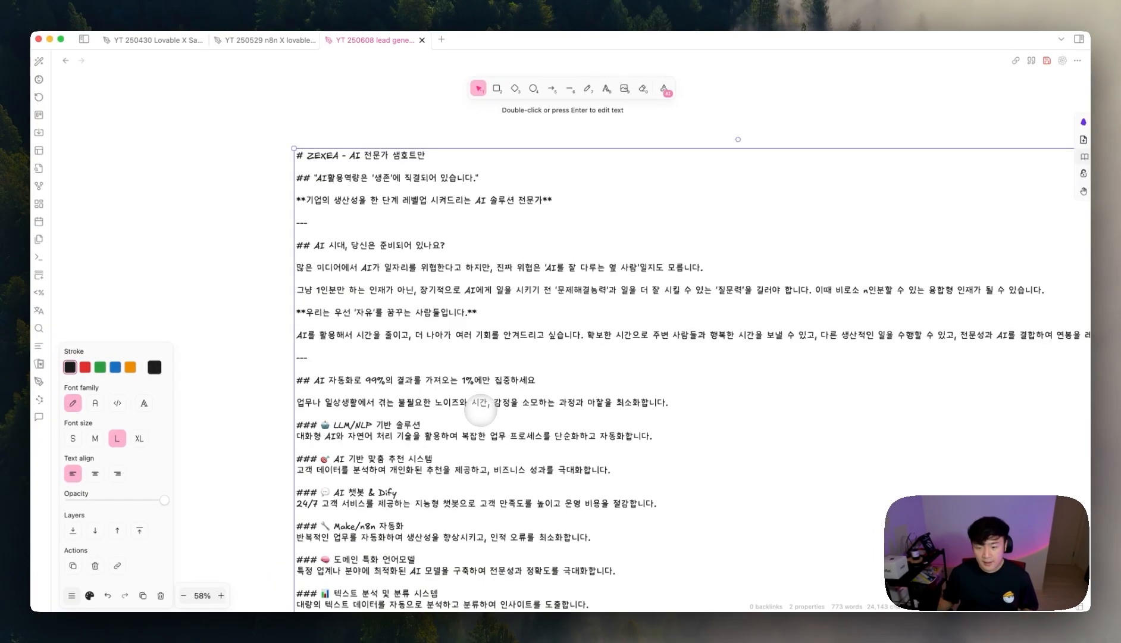
scroll(481, 409, down, 8)
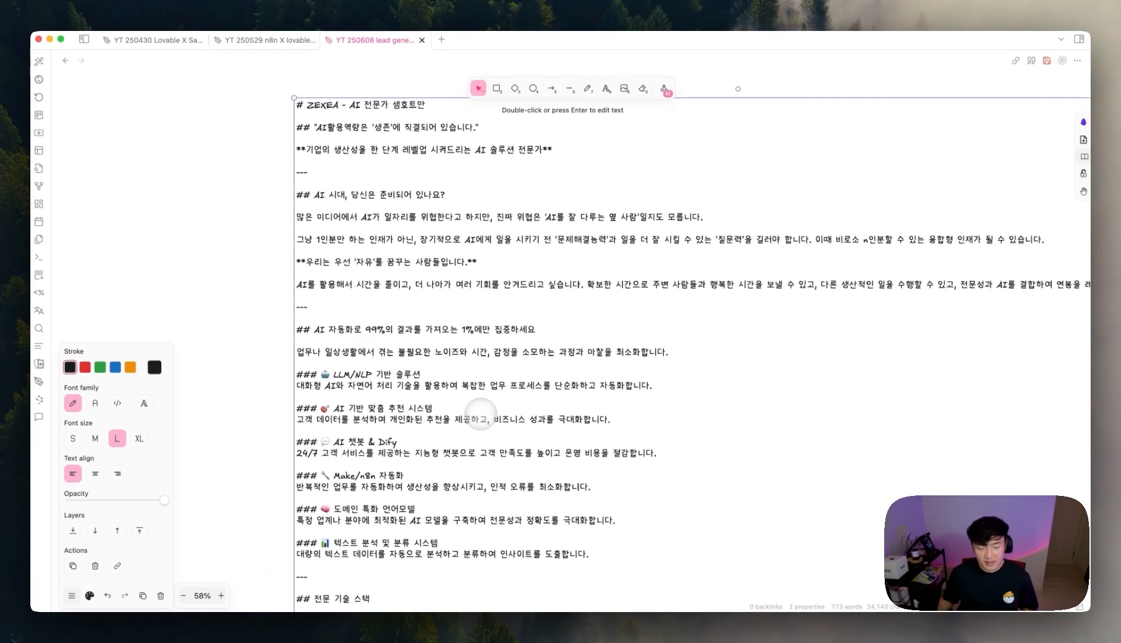
scroll(481, 415, down, 11)
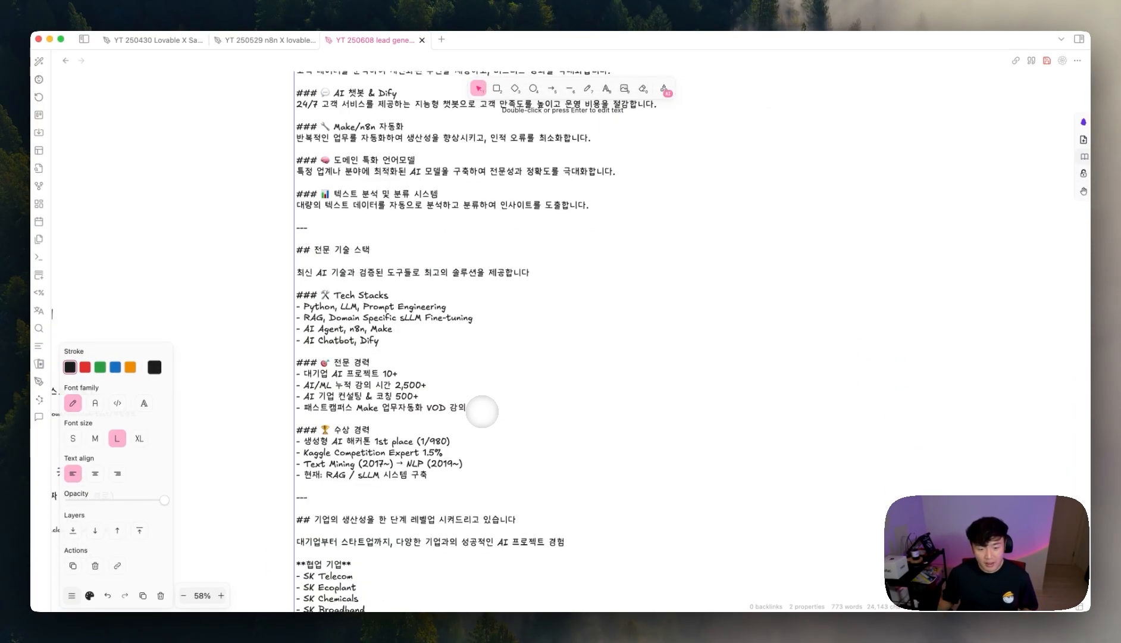
scroll(482, 411, down, 12)
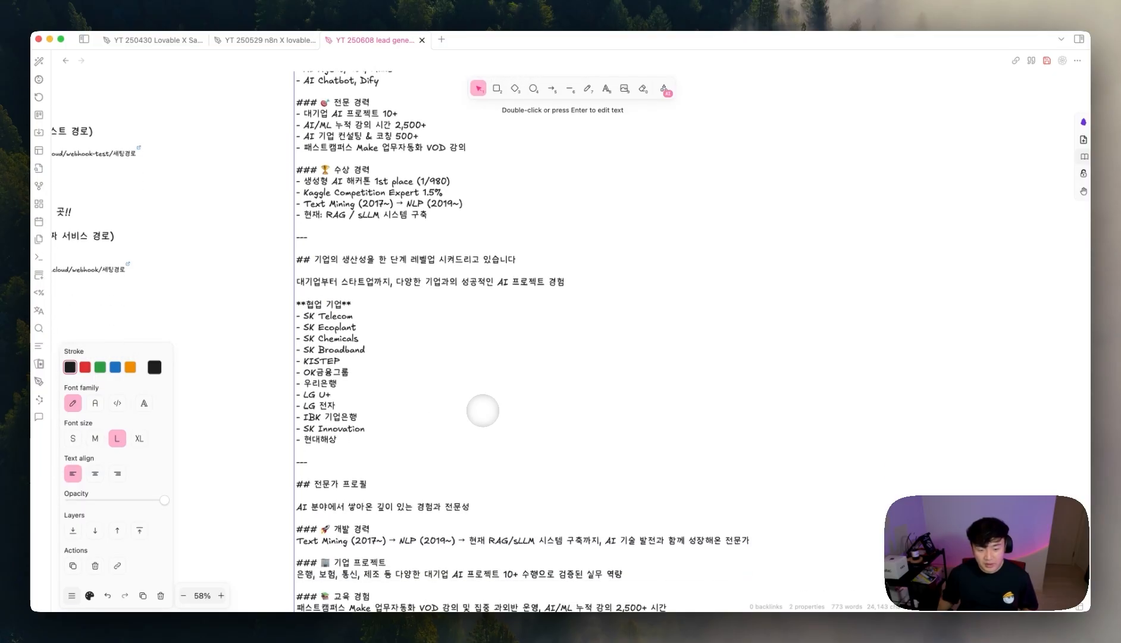
scroll(485, 410, down, 5)
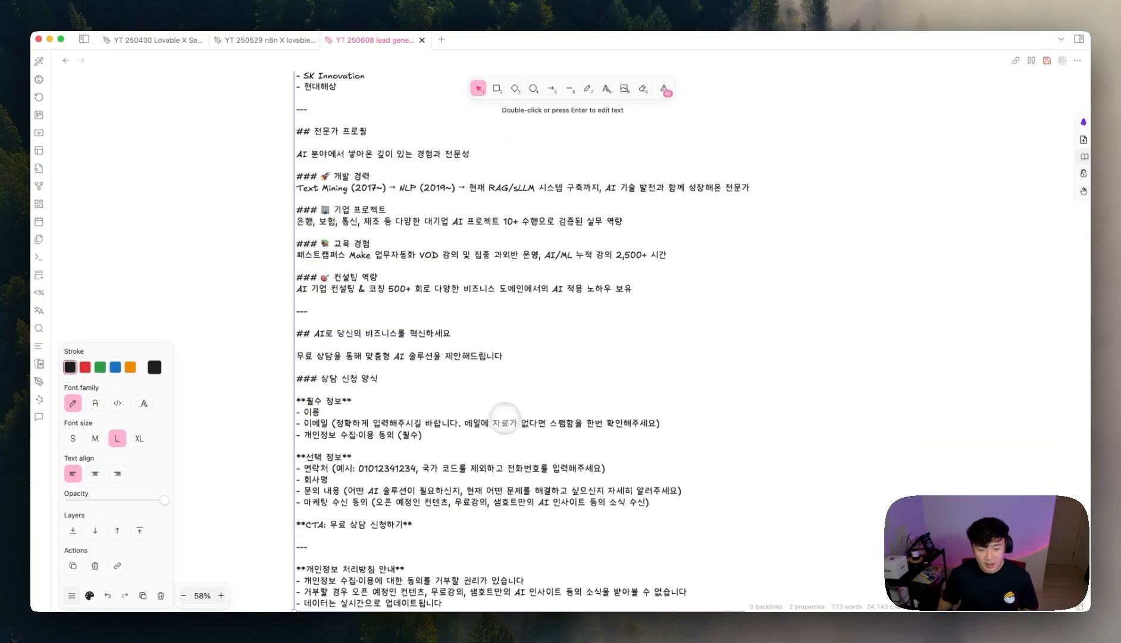
scroll(556, 433, up, 1)
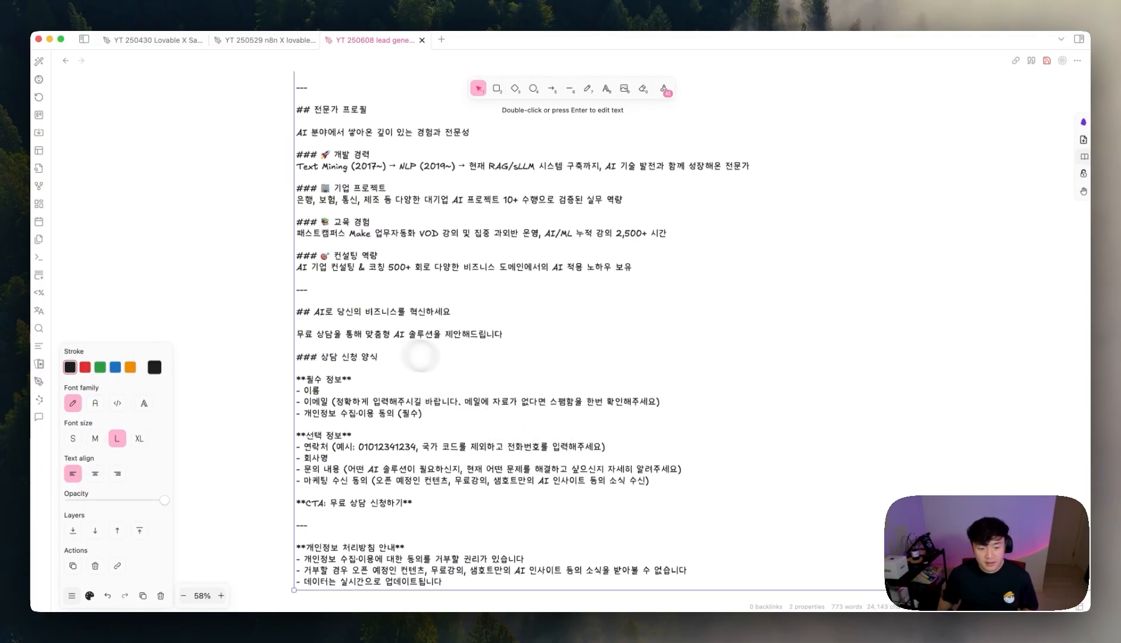
scroll(484, 398, up, 5)
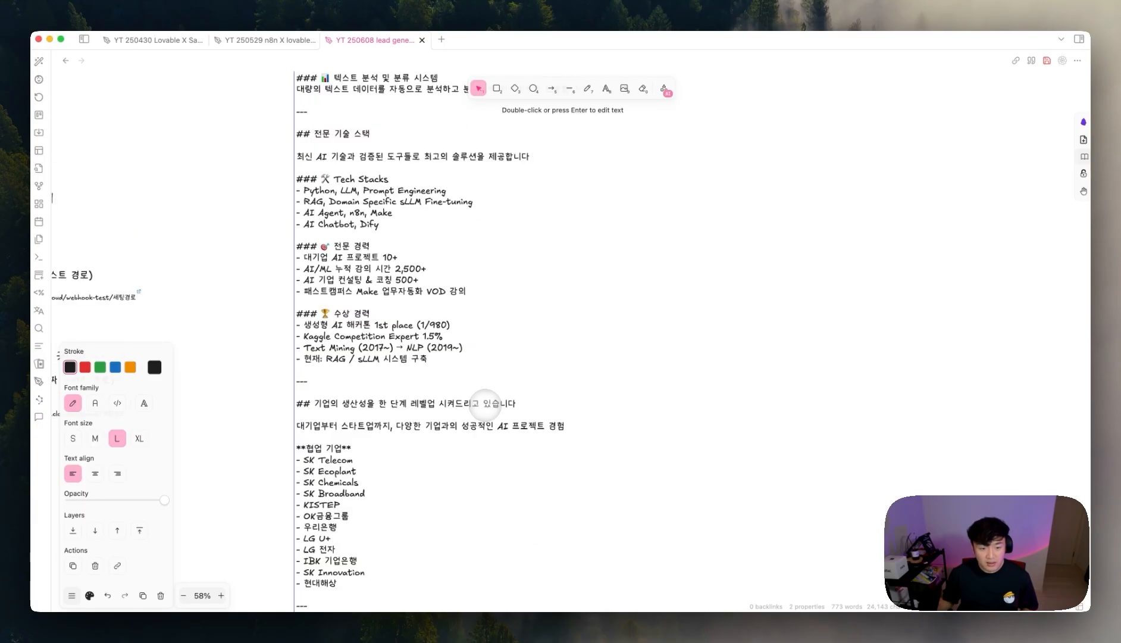
scroll(340, 328, up, 6)
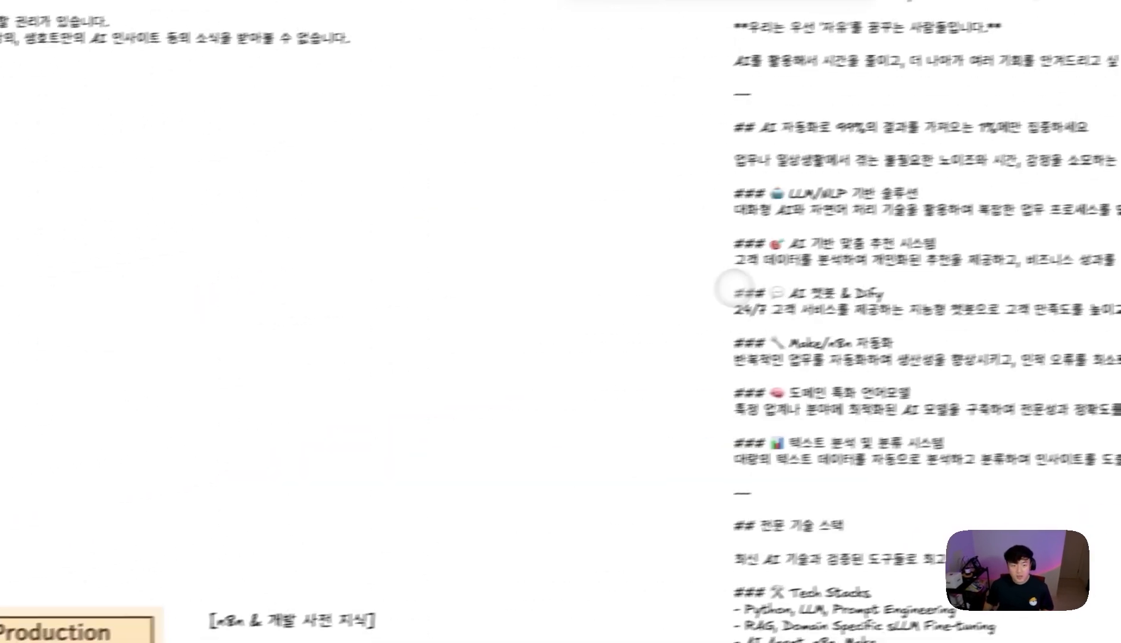
scroll(513, 205, up, 3)
scroll(283, 220, up, 3)
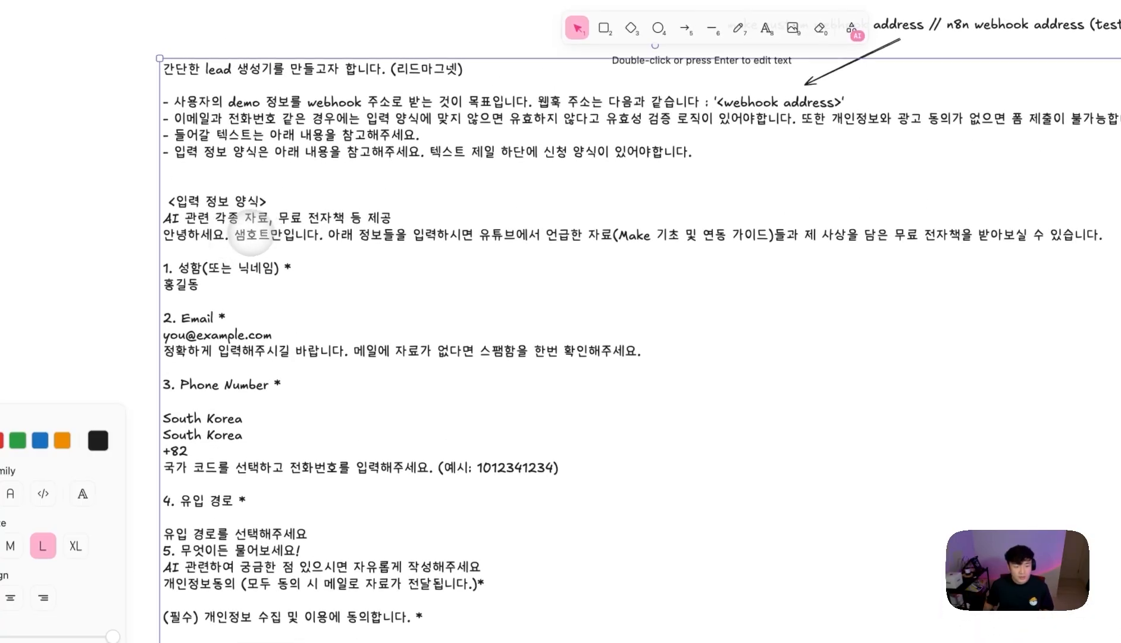
double_click(229, 235)
drag(327, 235, 872, 234)
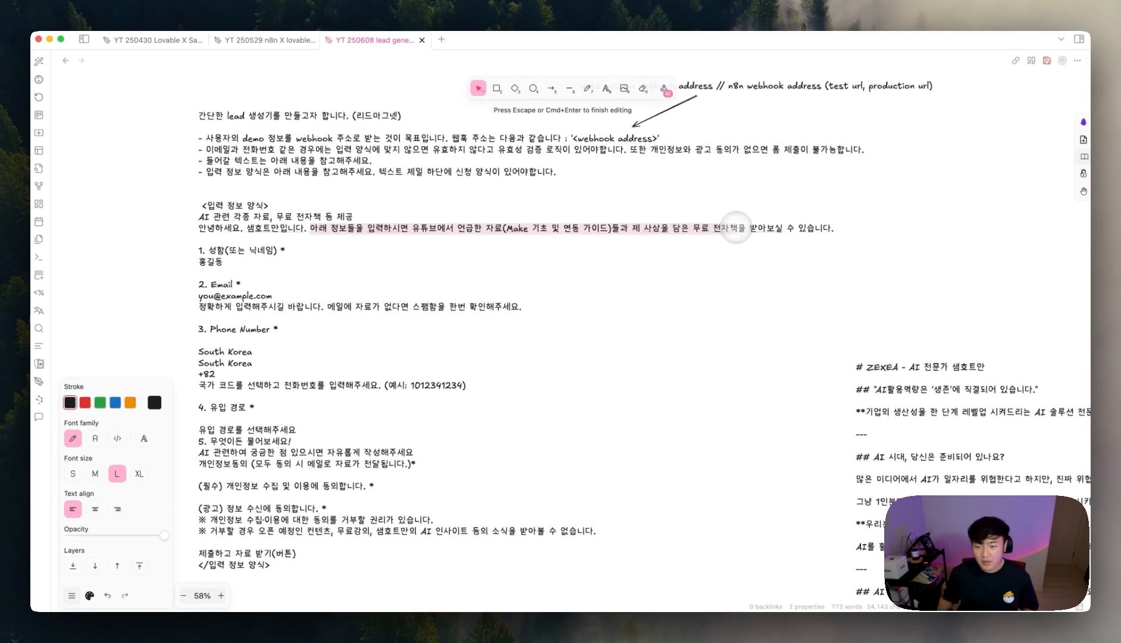
drag(736, 228, 851, 237)
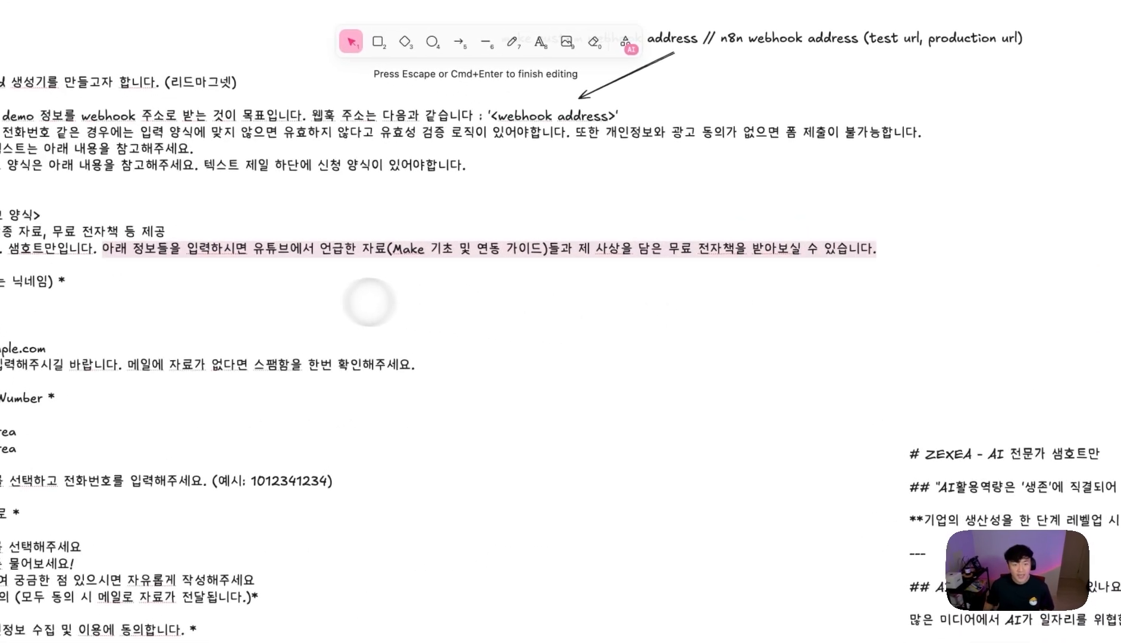
click(377, 302)
mouse_move(632, 609)
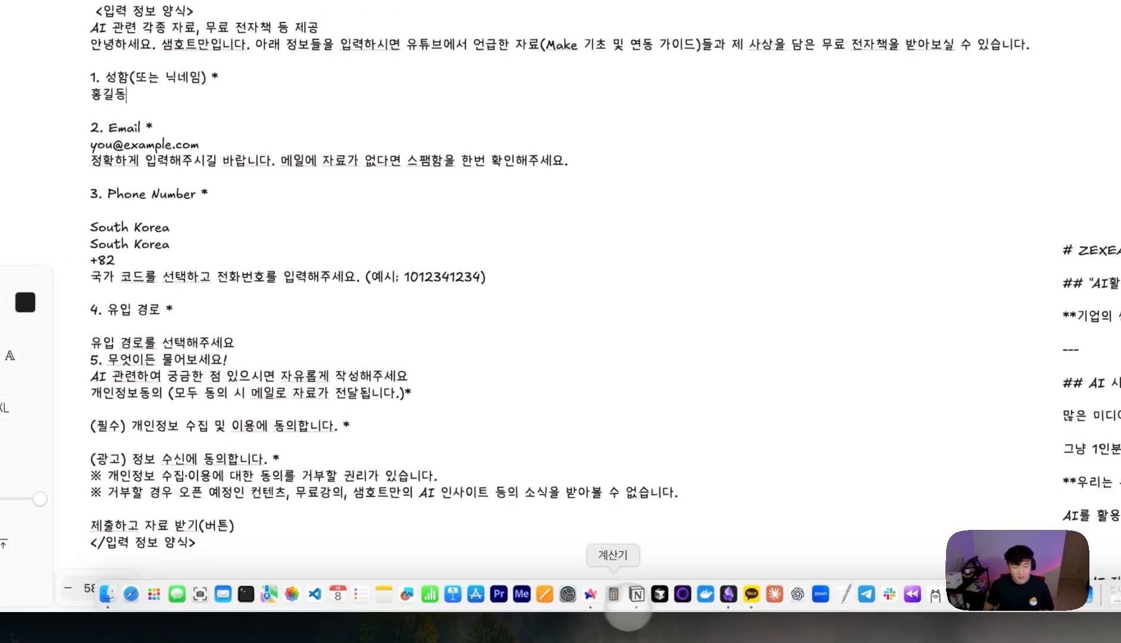
- Open zexea.io in Arc and view its Resources page with the free e-book request form
click(590, 594)
key(super+t)
text(z)
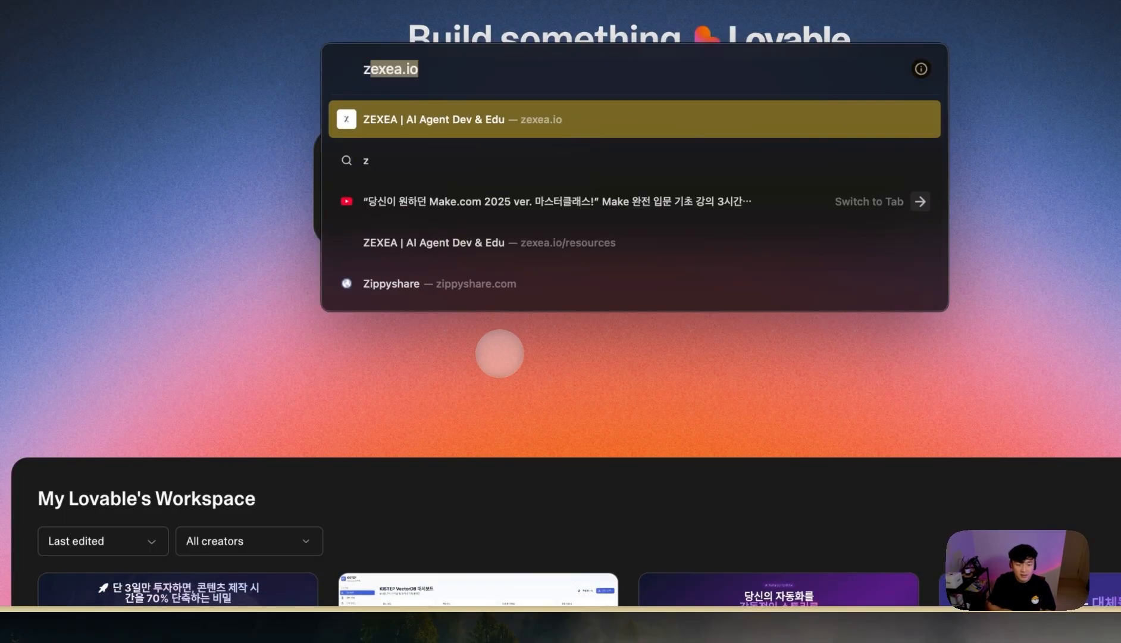
key(Return)
click(479, 61)
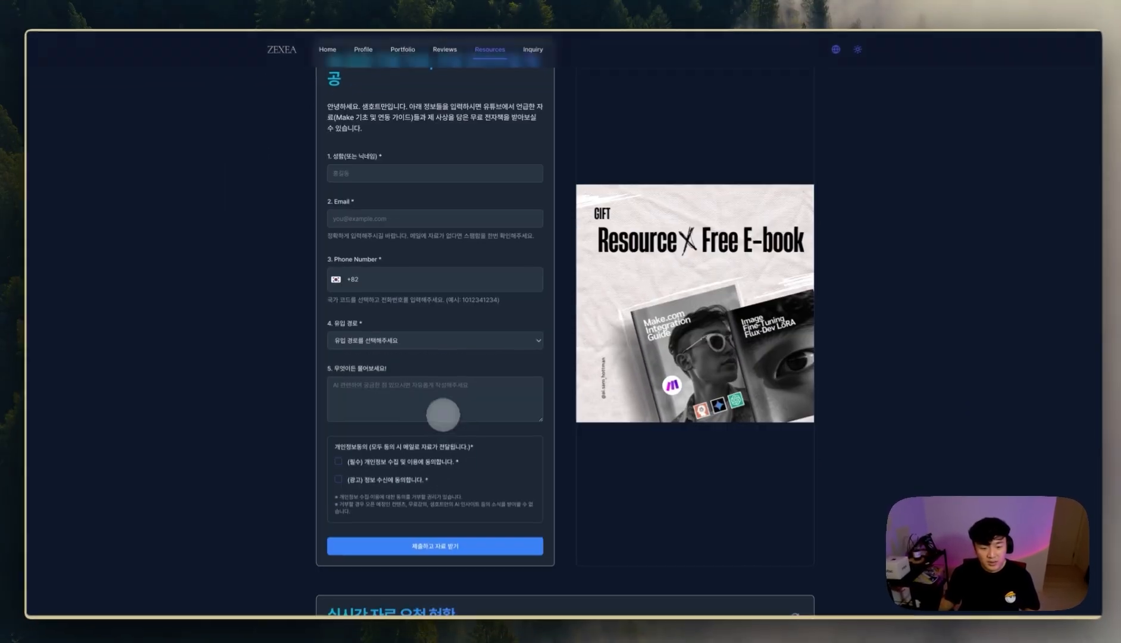
scroll(461, 440, down, 1)
scroll(506, 411, up, 1)
scroll(508, 408, down, 5)
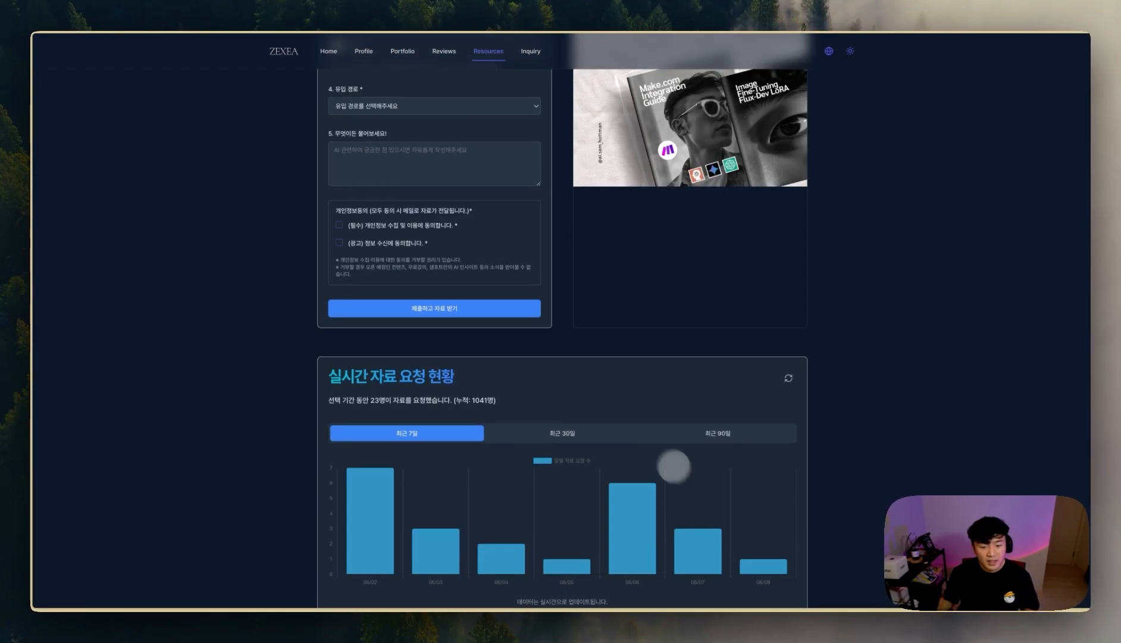
scroll(668, 462, up, 10)
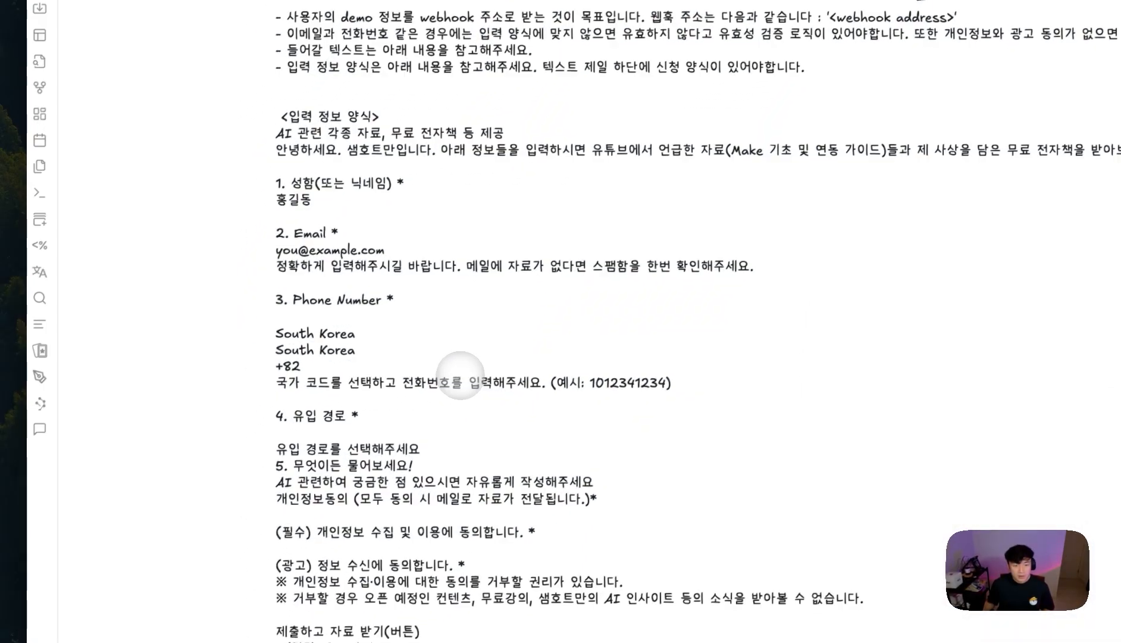
- Move the prompt block up and review its <입력 정보 양식> form spec through the consent notice
drag(394, 259, 394, 222)
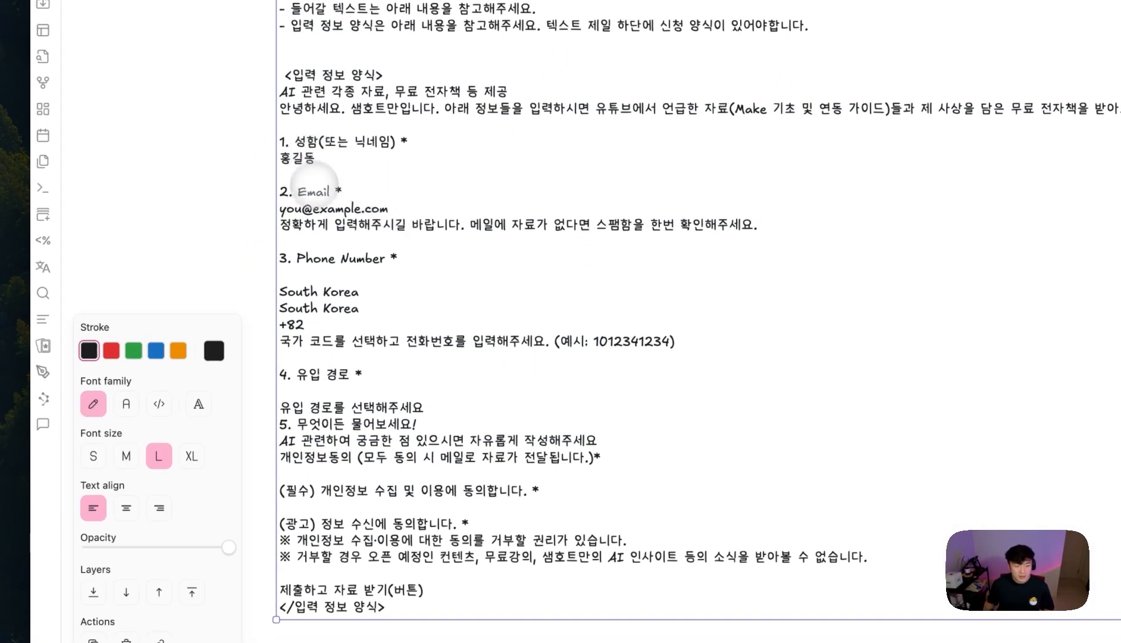
double_click(320, 210)
click(331, 272)
click(355, 350)
click(334, 390)
drag(345, 489, 397, 489)
drag(309, 539, 488, 539)
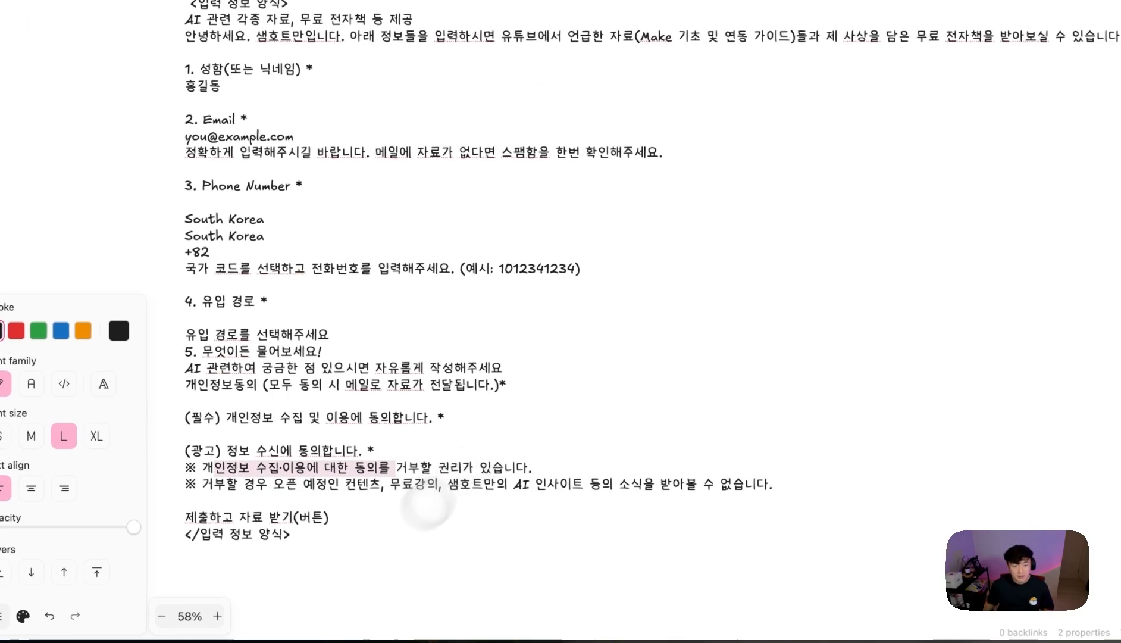
- Copy all the Excalidraw prompt text and paste it into Lovable's prompt box
click(302, 512)
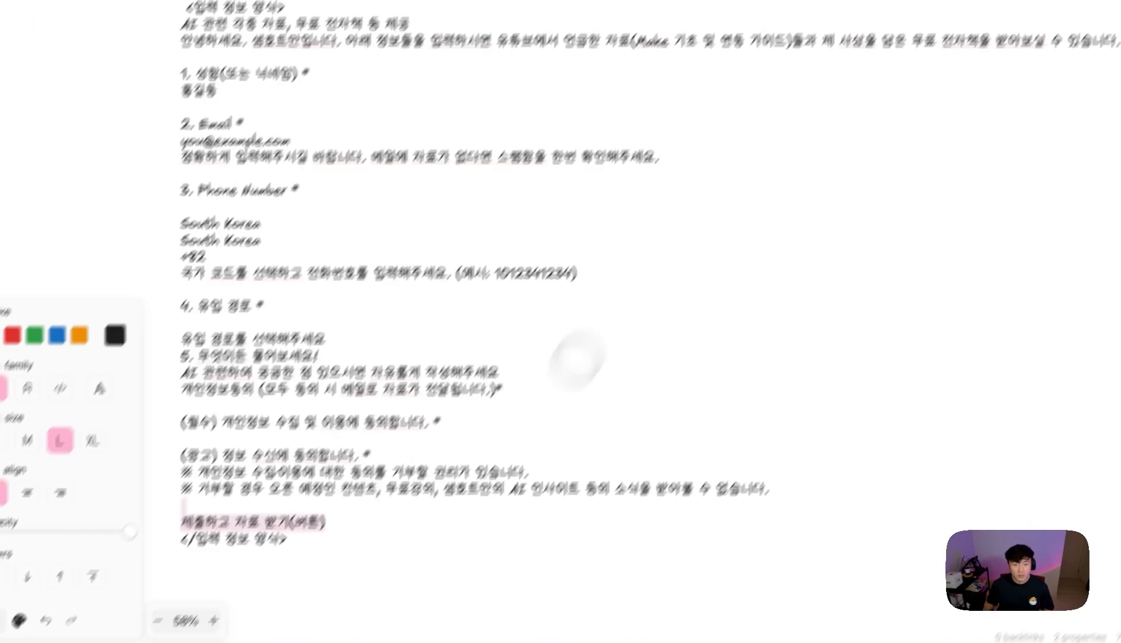
click(657, 118)
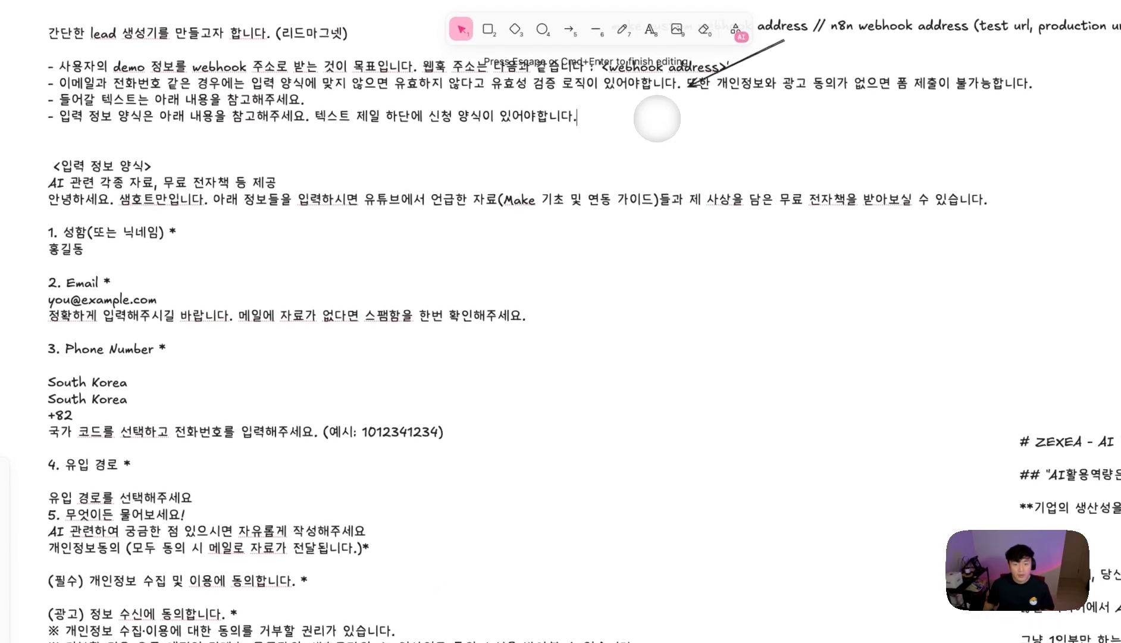
scroll(774, 298, up, 2)
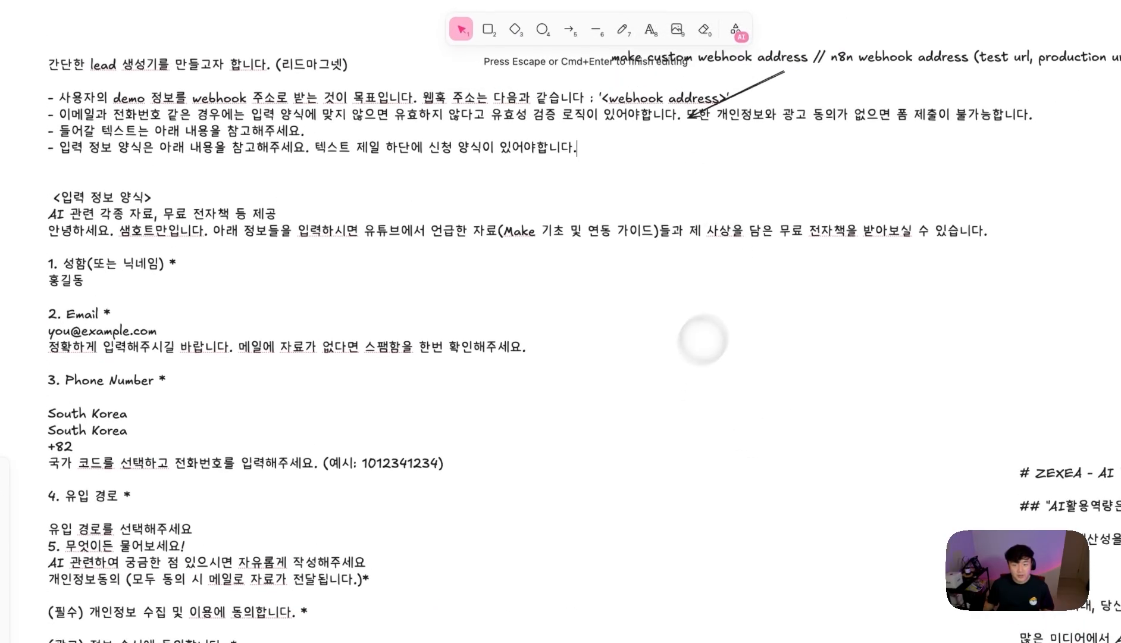
key(super+a)
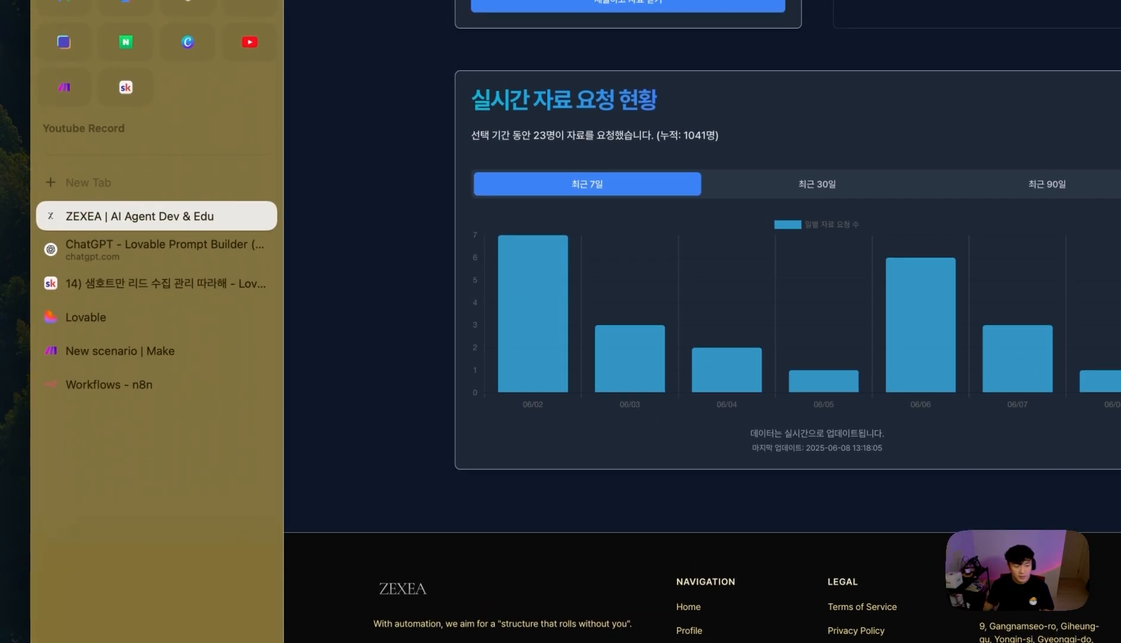
click(94, 317)
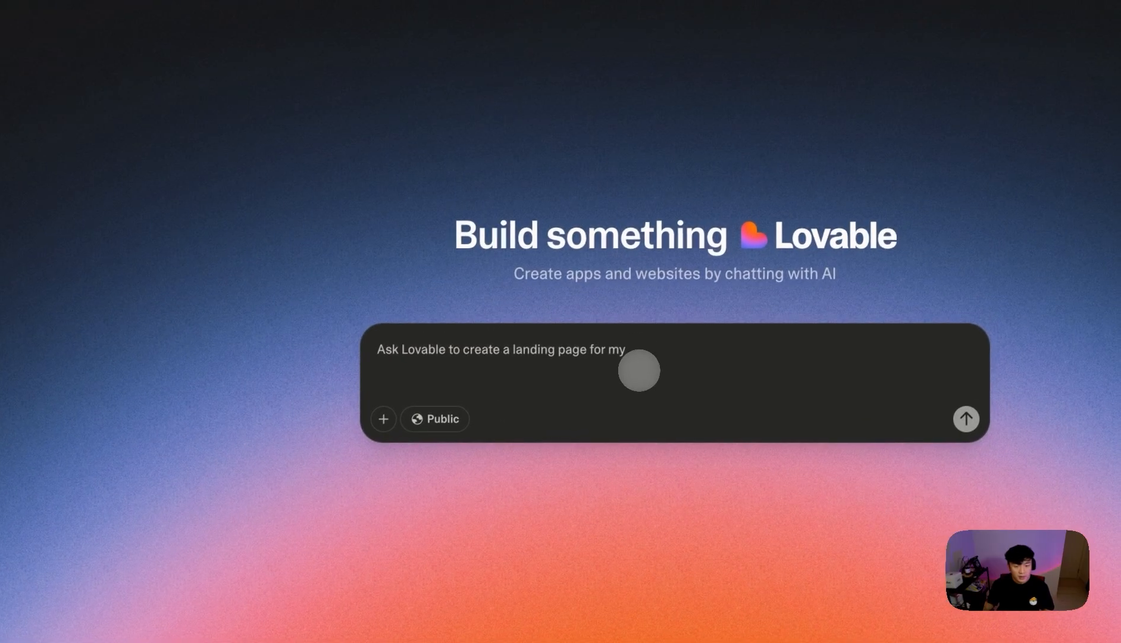
key(super+v)
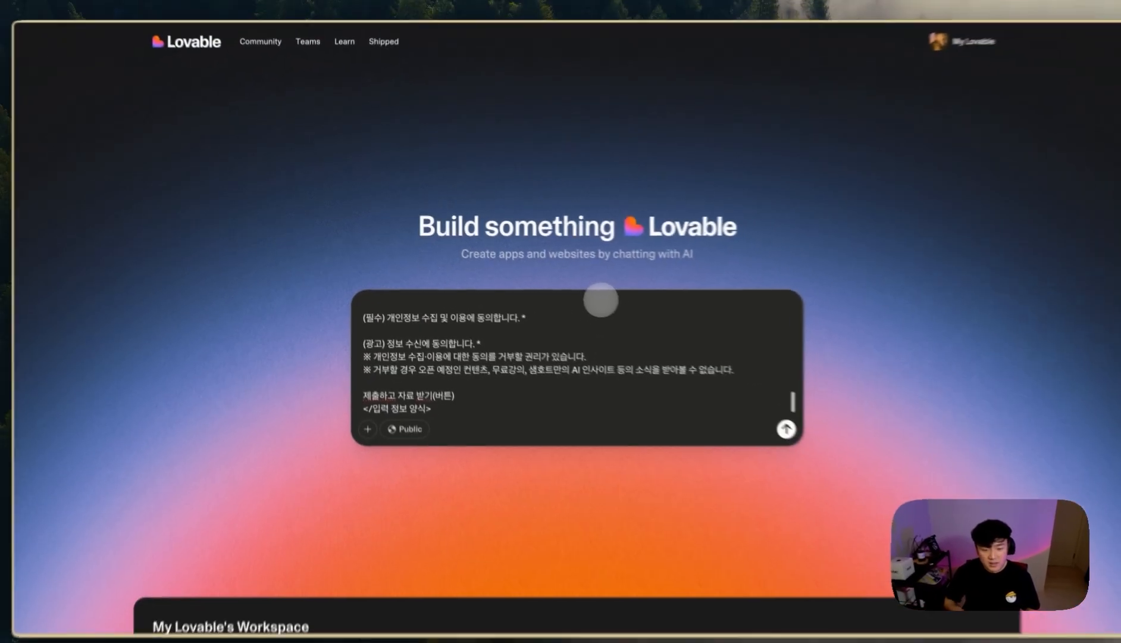
key(shift+Return)
key(shift+Return)
key(shift+Return)
- Paste the ZEXEA site copy from Obsidian below the prompt in Lovable
mouse_move(505, 609)
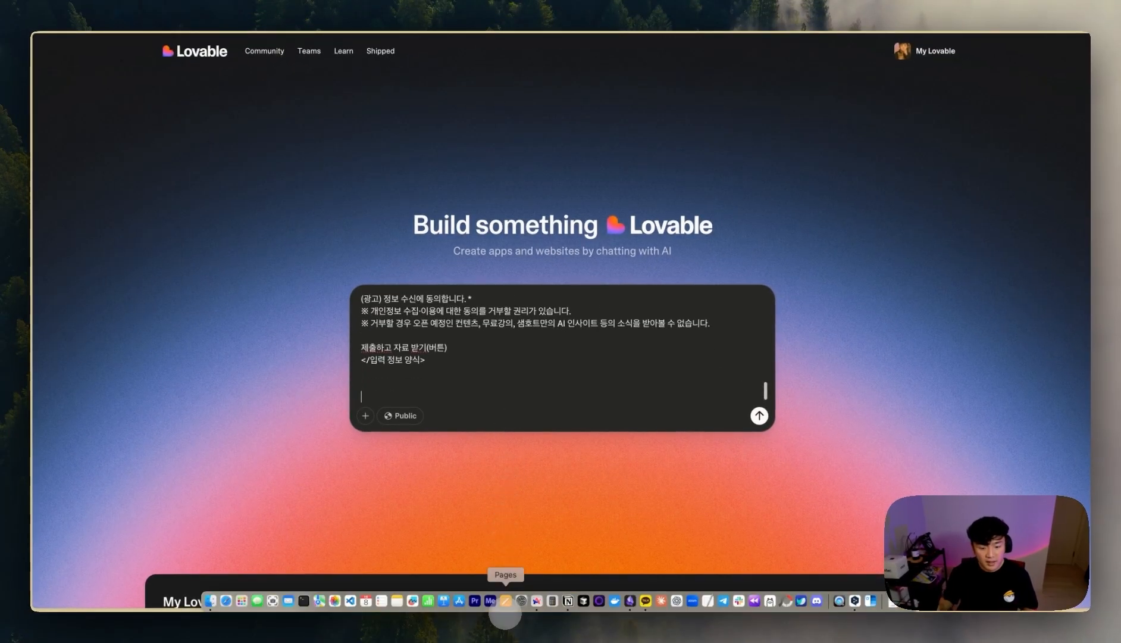
click(567, 599)
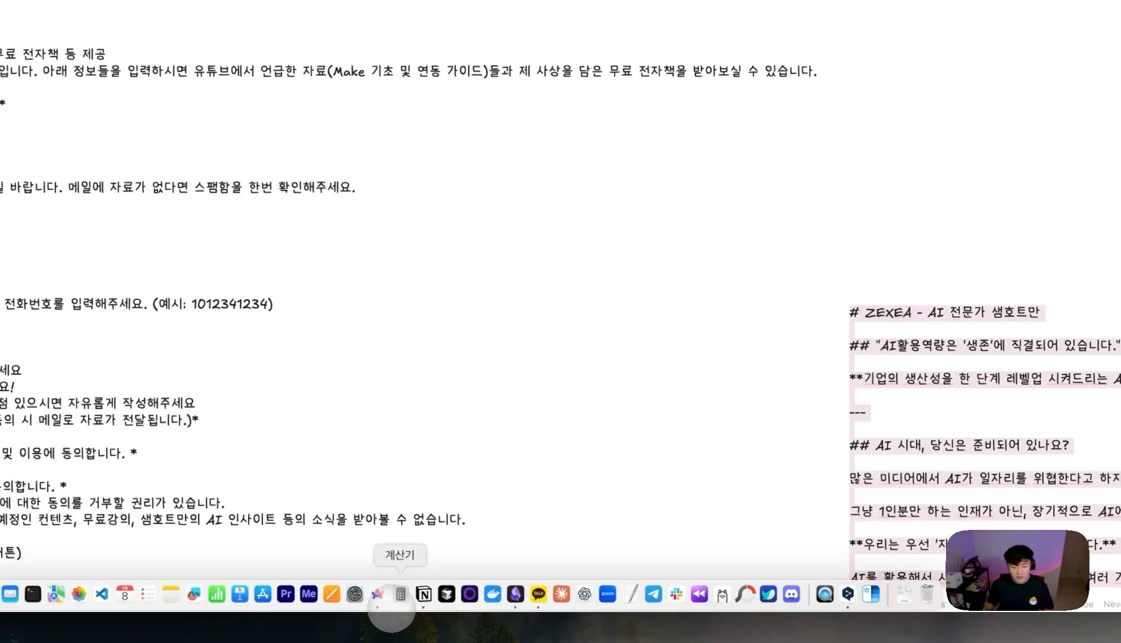
click(393, 598)
key(super+v)
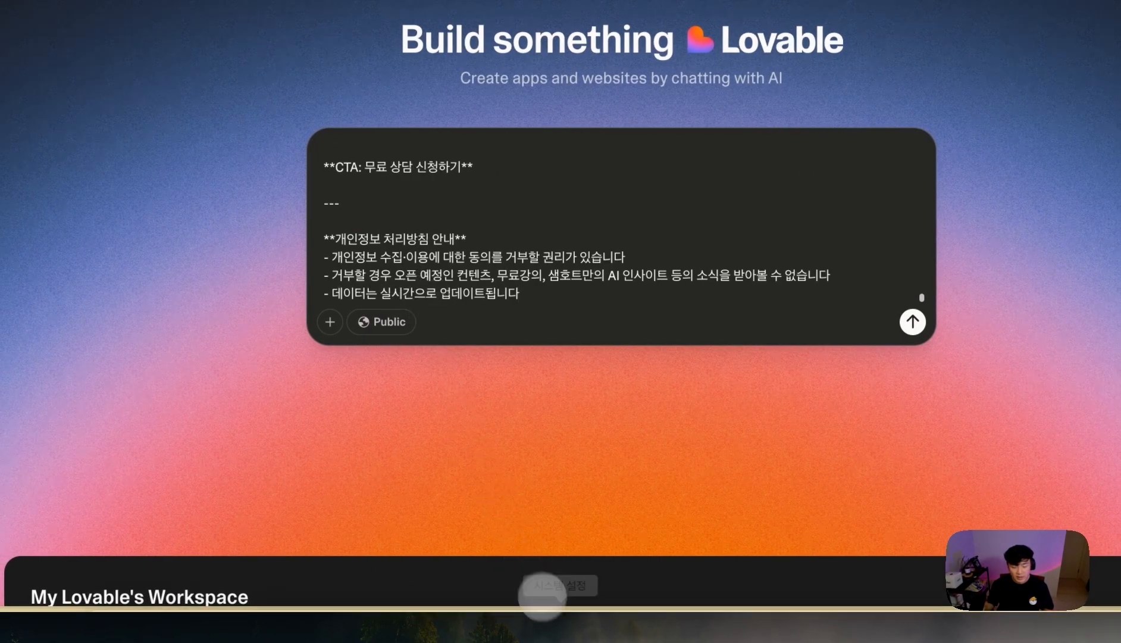
mouse_move(563, 610)
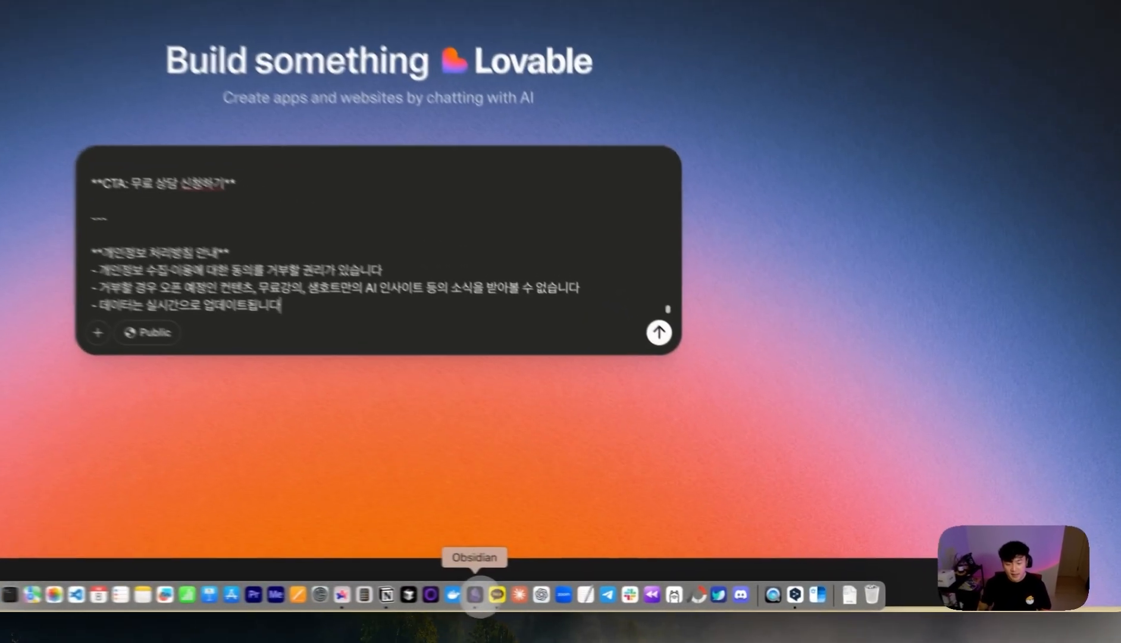
click(629, 599)
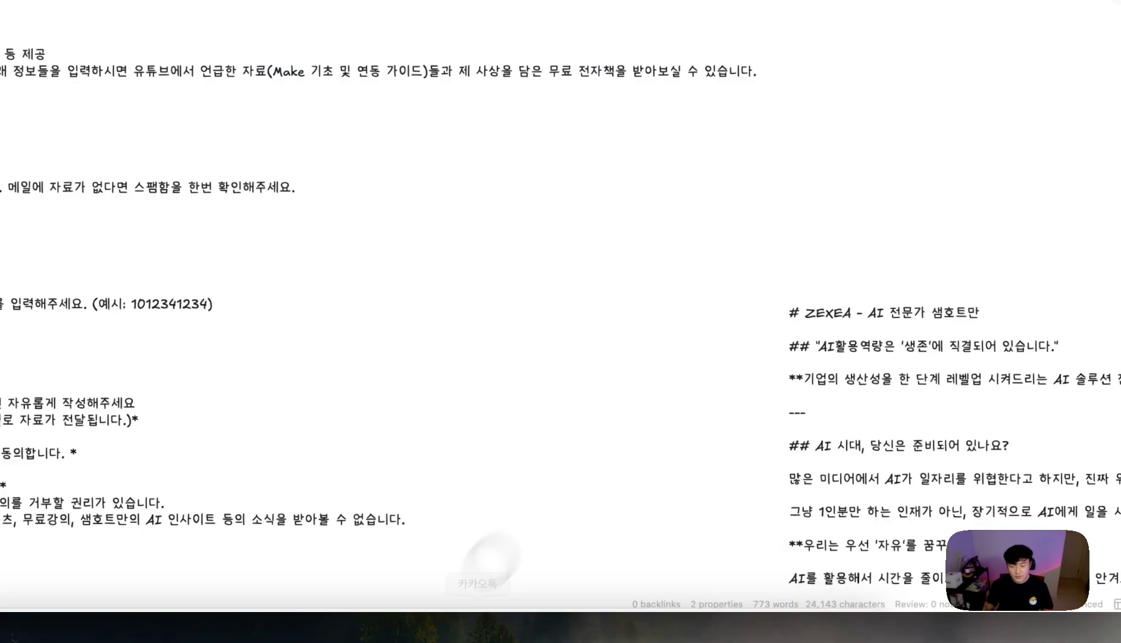
- Move and edit the ZEXEA text block in Excalidraw
drag(732, 274, 755, 287)
double_click(756, 287)
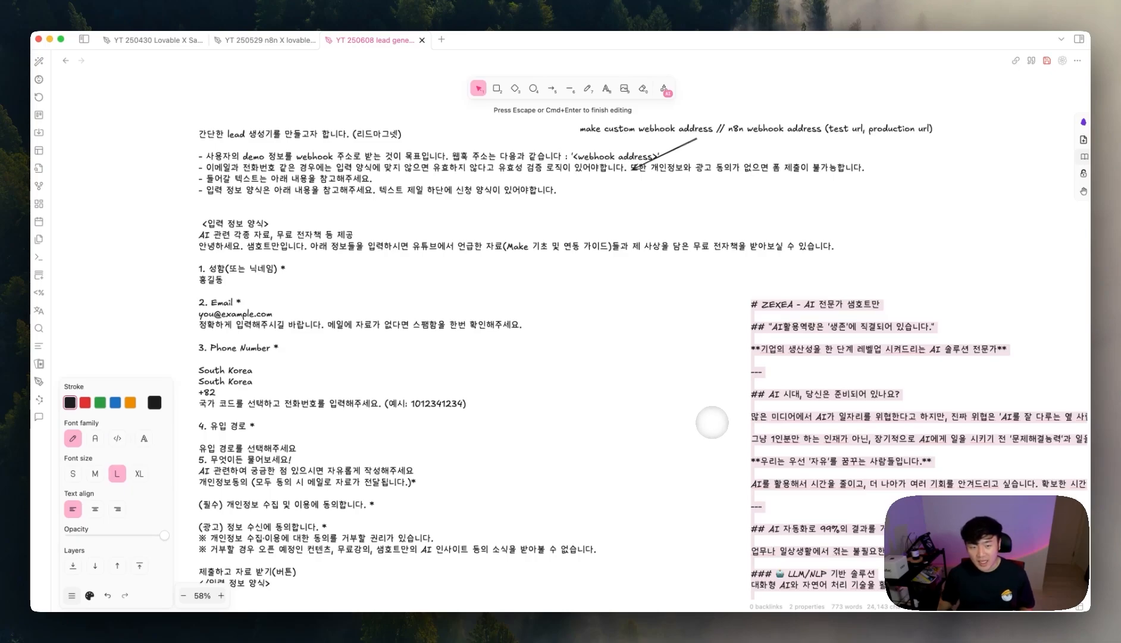
click(712, 423)
double_click(279, 288)
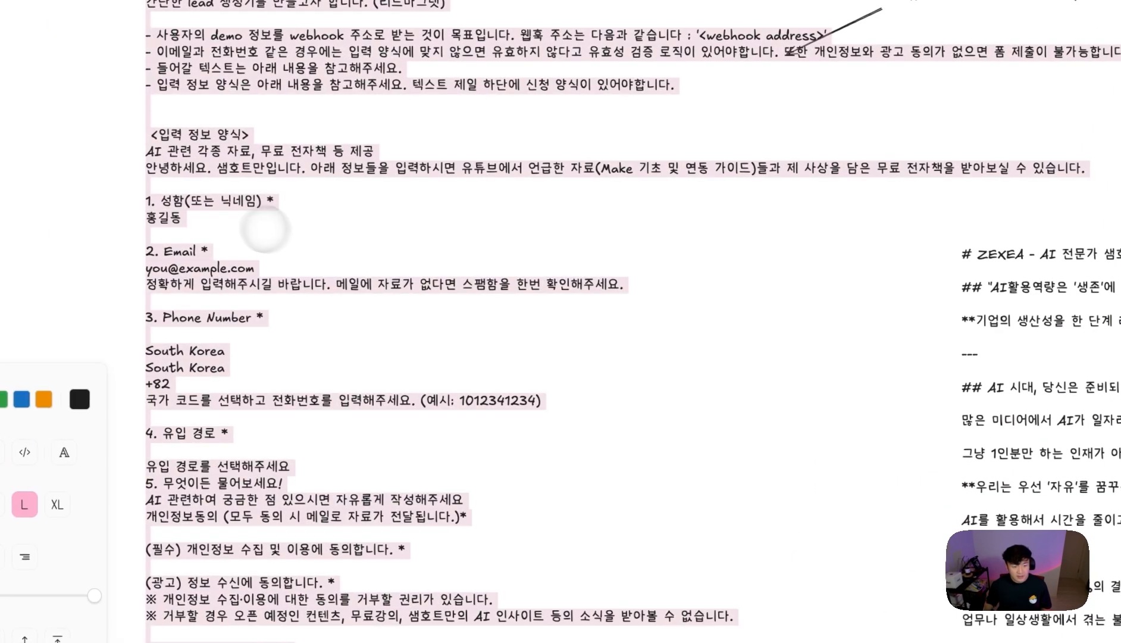
click(265, 351)
- Move the webhook-address annotation up-right and reattach its arrow to it
click(515, 363)
drag(615, 182, 783, 138)
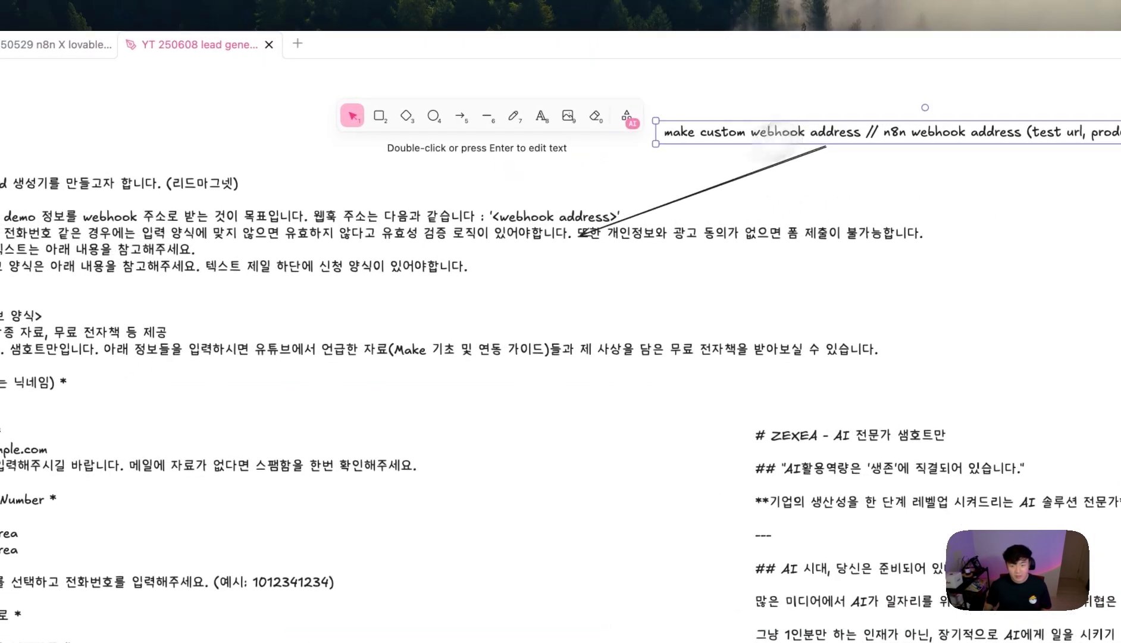
click(580, 234)
drag(580, 234, 625, 203)
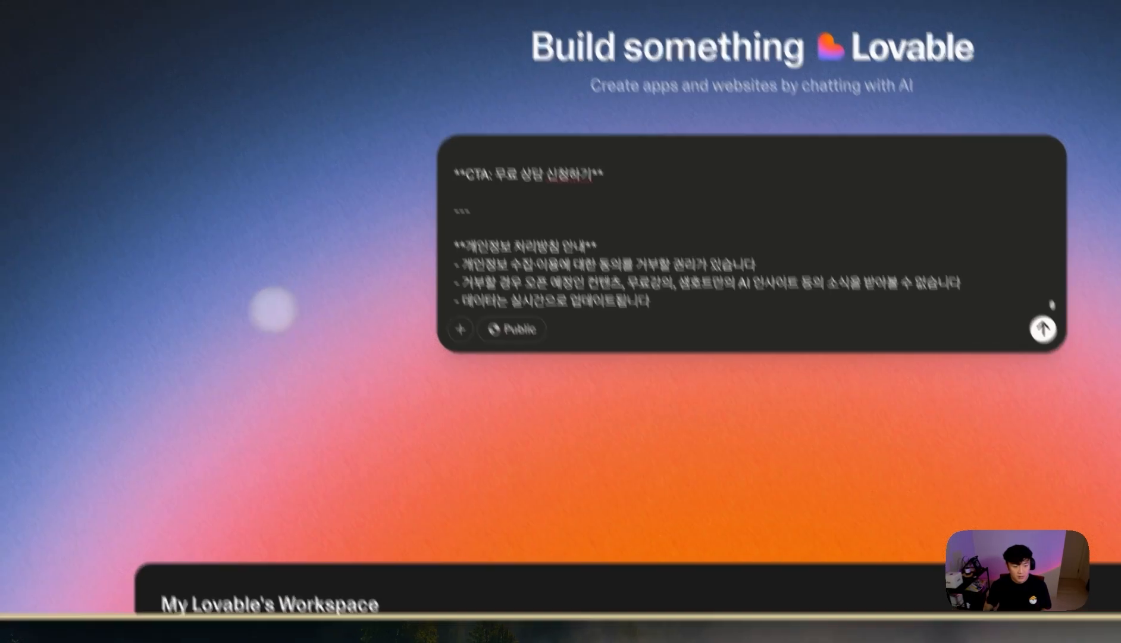
- Start the Make scenario with a Webhooks Custom webhook trigger named 'YT Demo - lead generator'
mouse_move(18, 404)
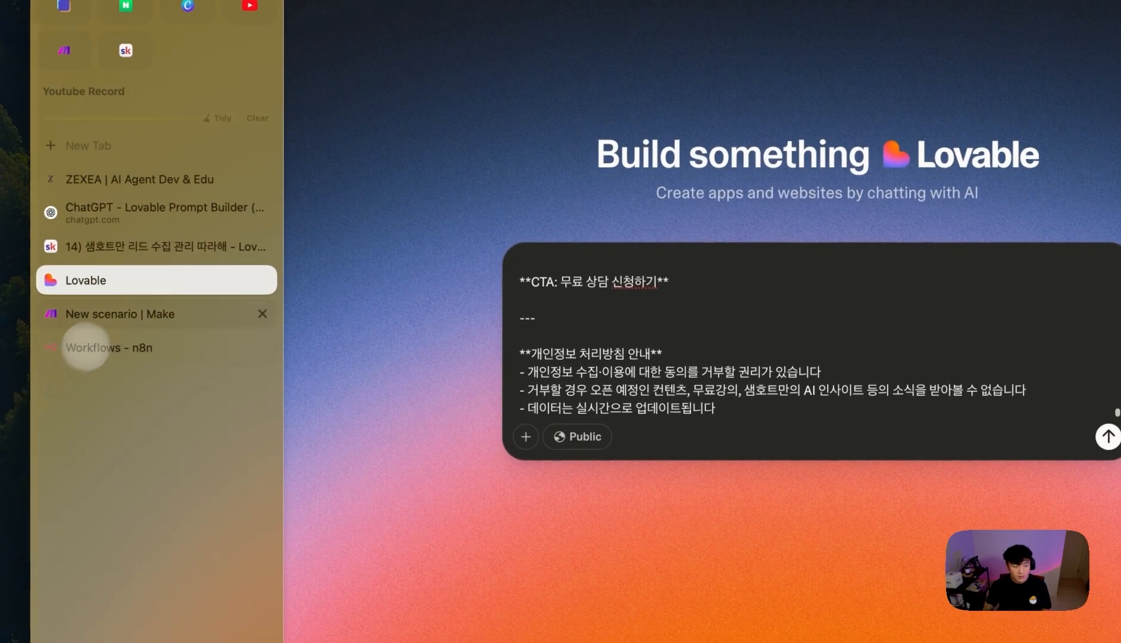
click(115, 315)
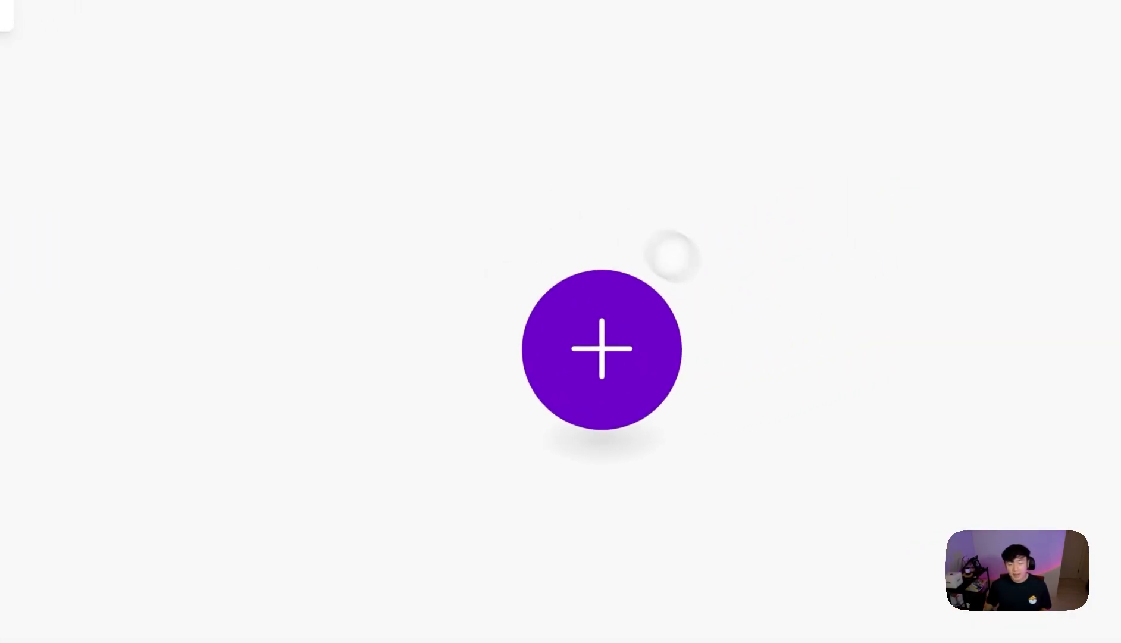
click(601, 333)
click(595, 416)
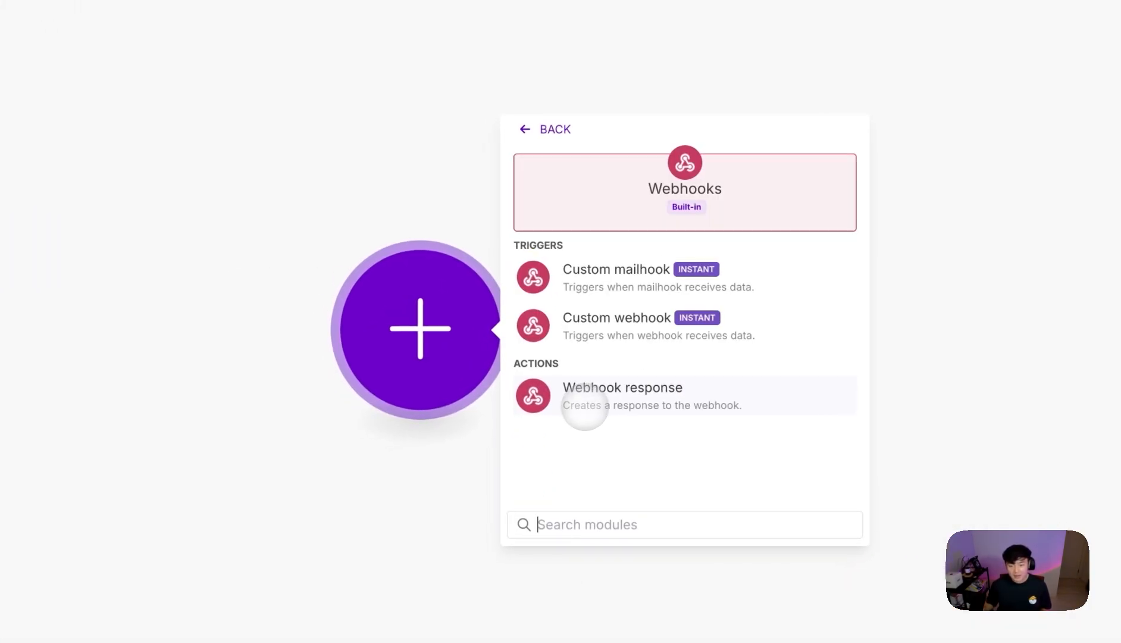
click(590, 330)
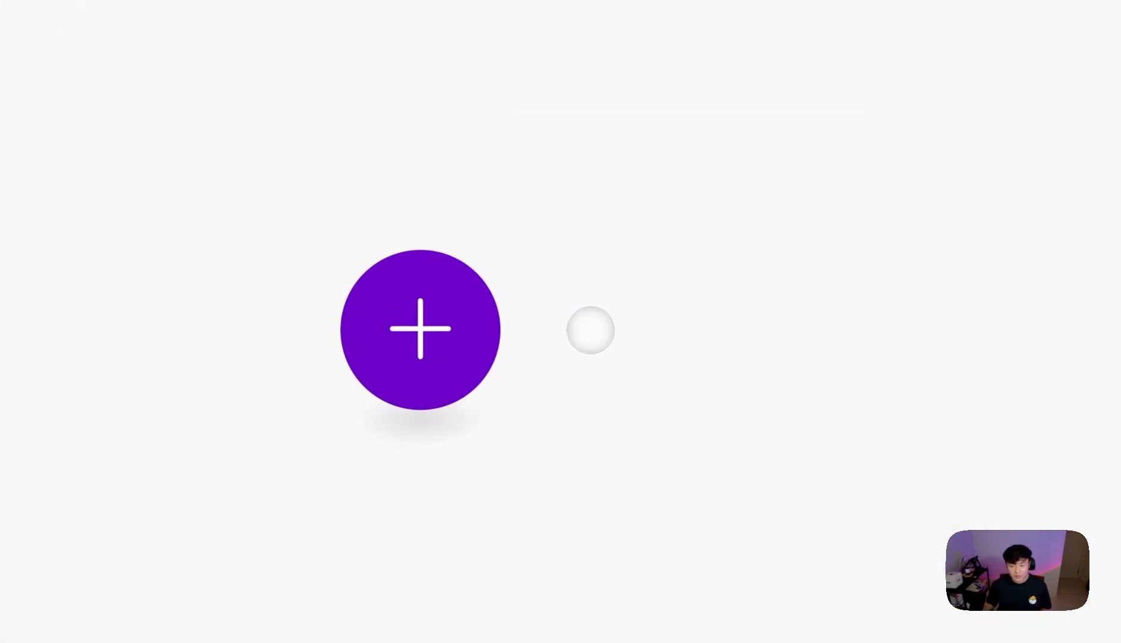
click(852, 323)
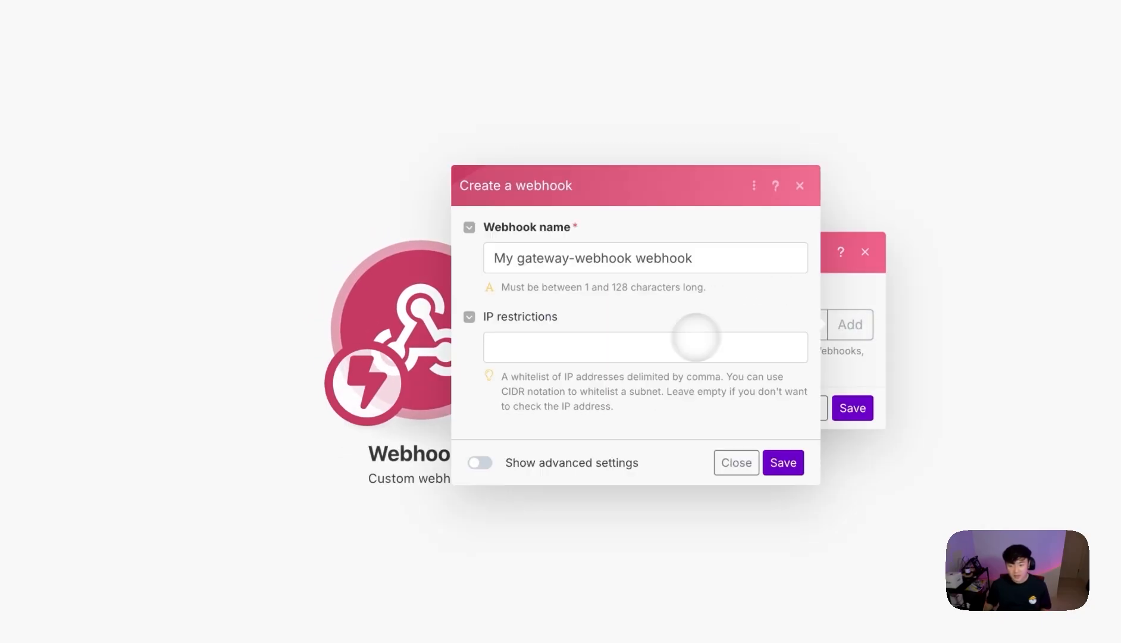
drag(692, 258, 494, 258)
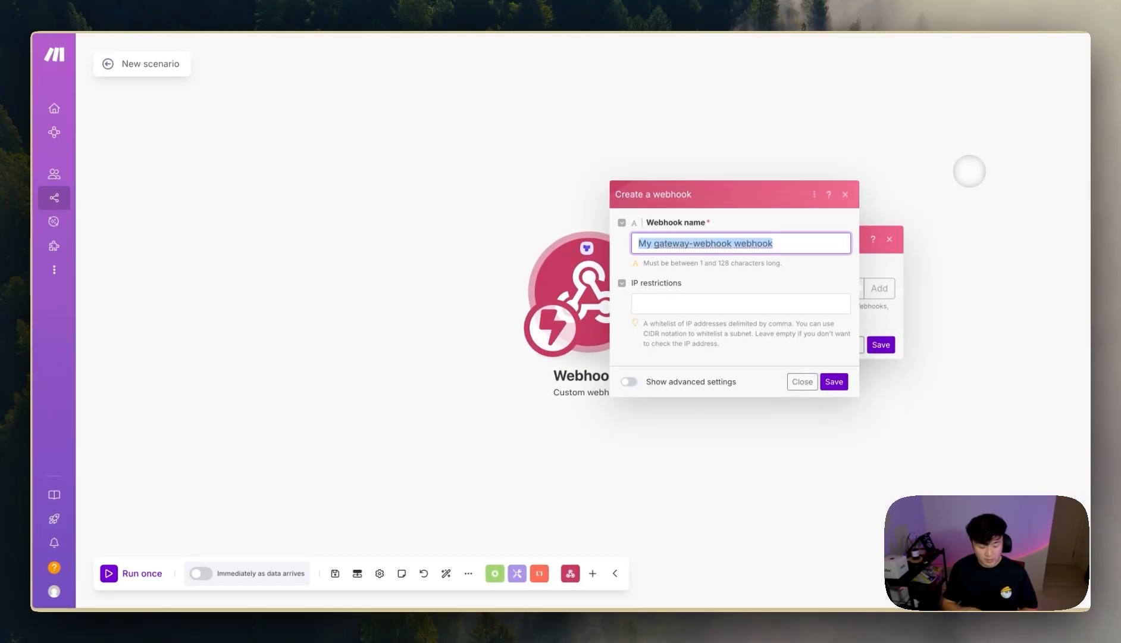
text(f)
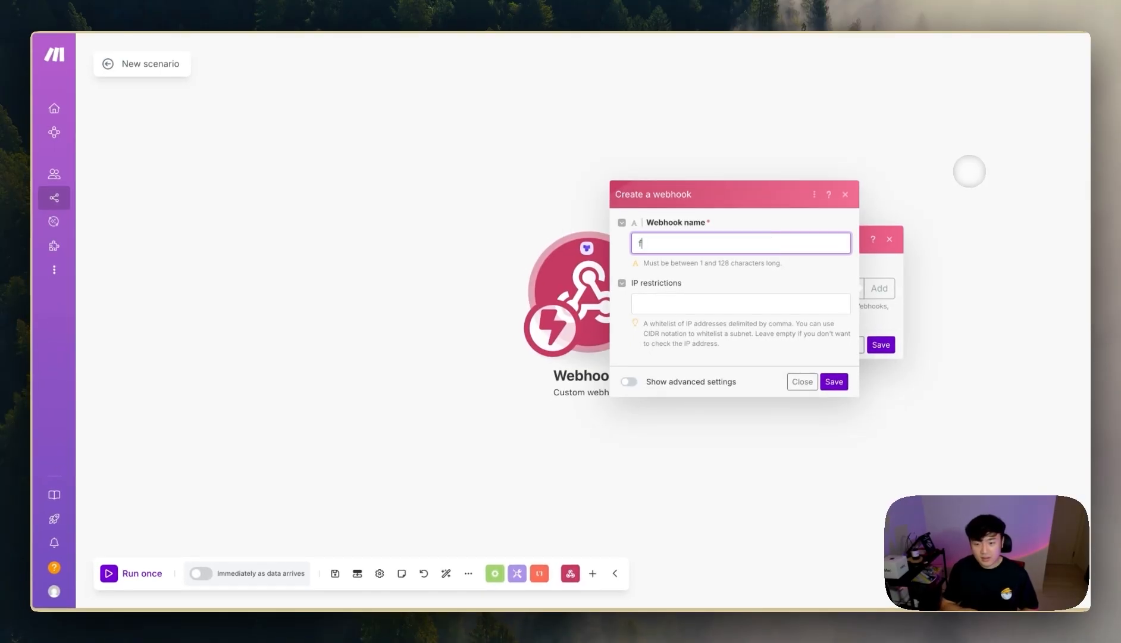
key(BackSpace)
text(YT Demo - lead generator)
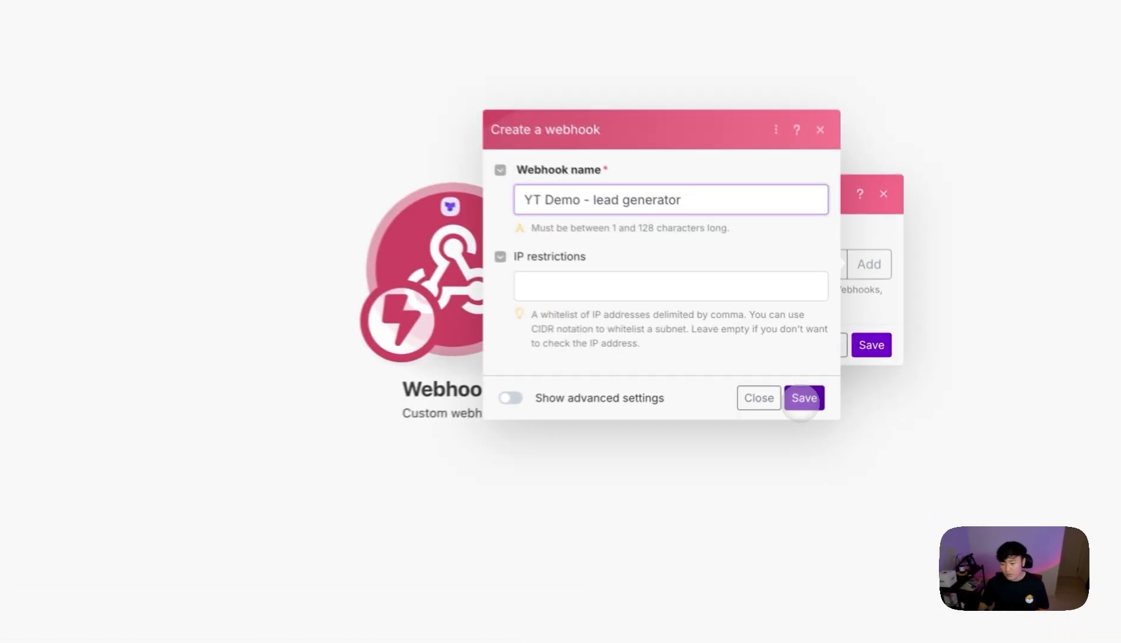
click(834, 381)
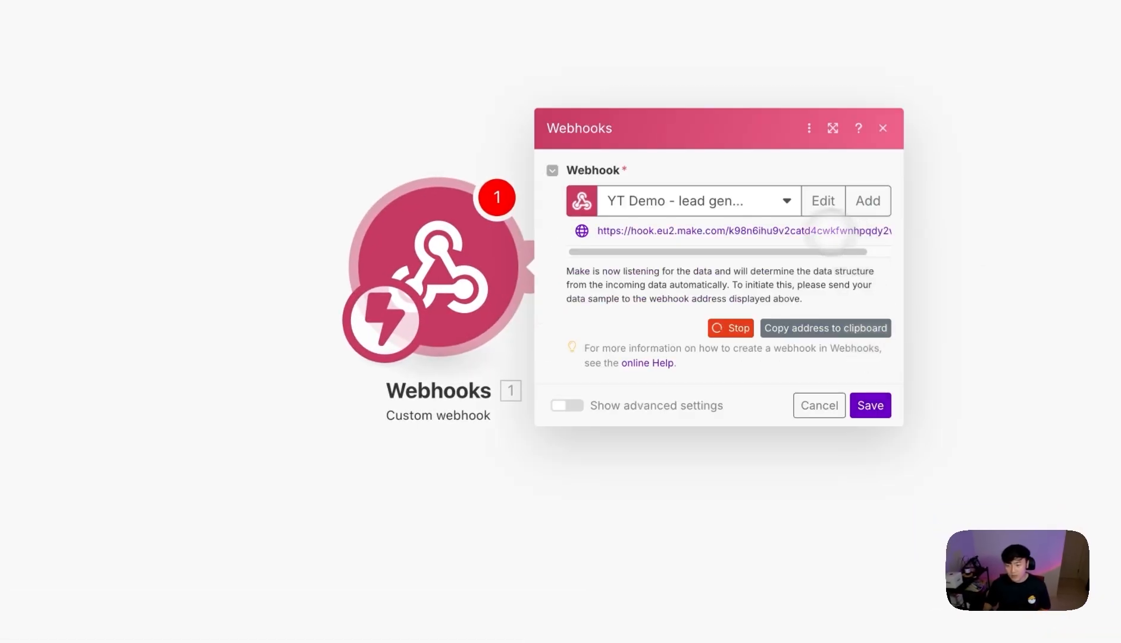
click(874, 407)
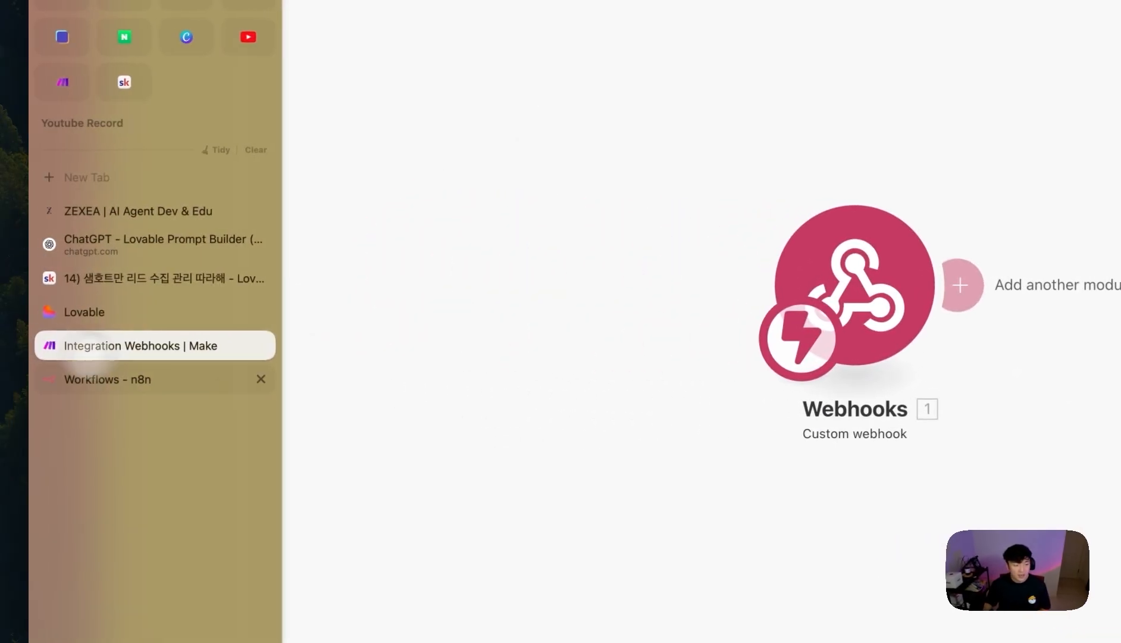
- Replace the <webhook address> placeholder with the Make webhook URL and submit the prompt
click(149, 312)
scroll(471, 327, up, 10)
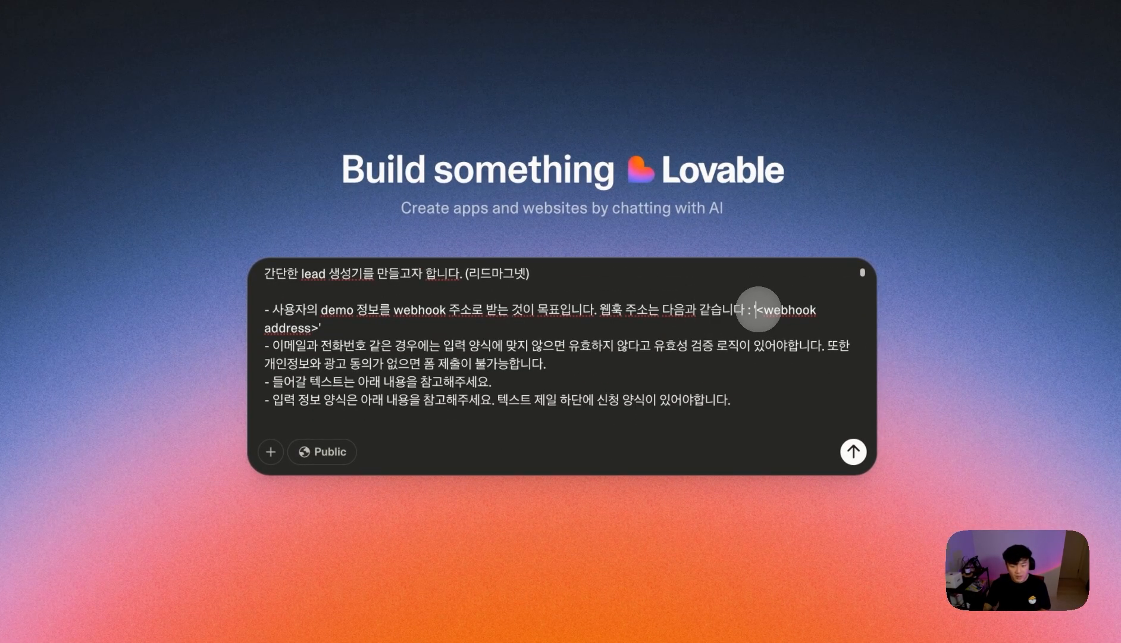
drag(756, 309, 312, 326)
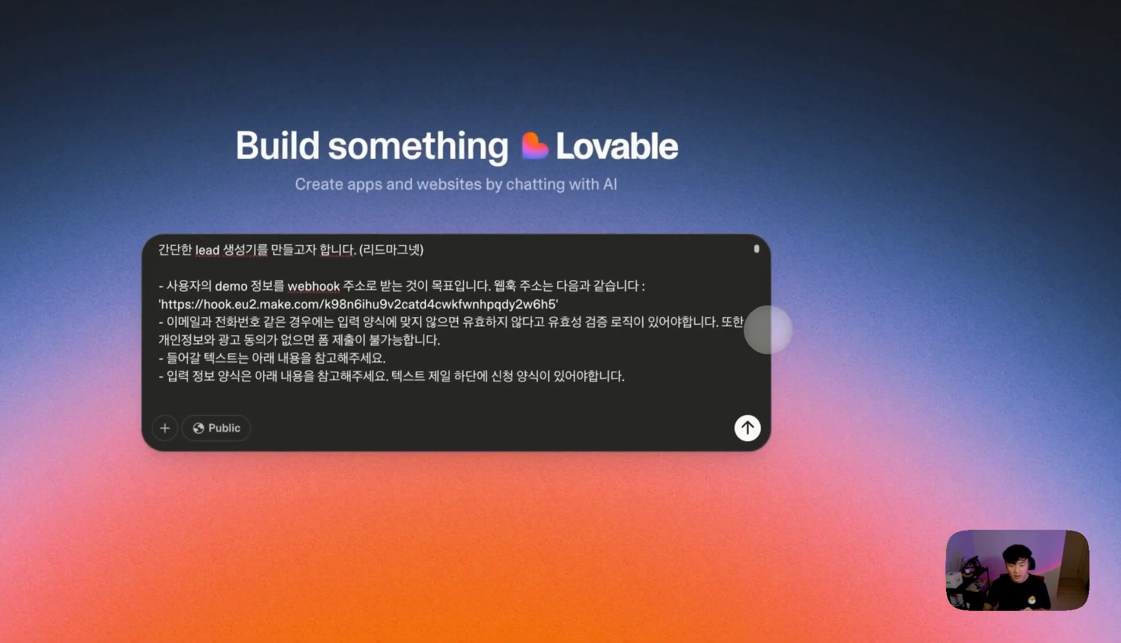
scroll(476, 331, down, 15)
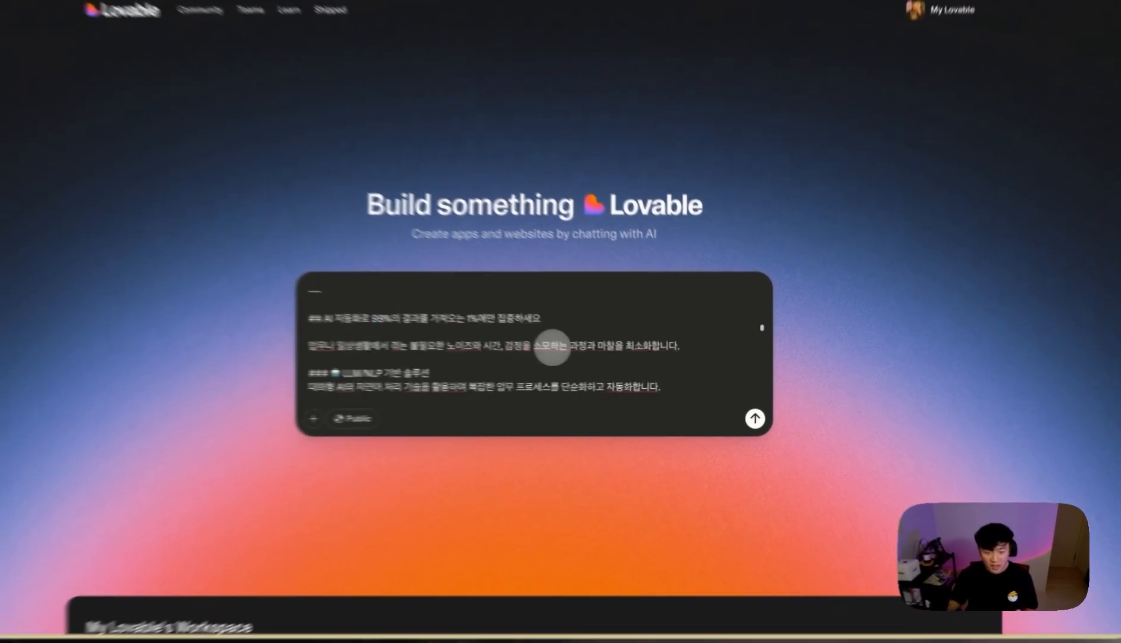
scroll(476, 331, up, 15)
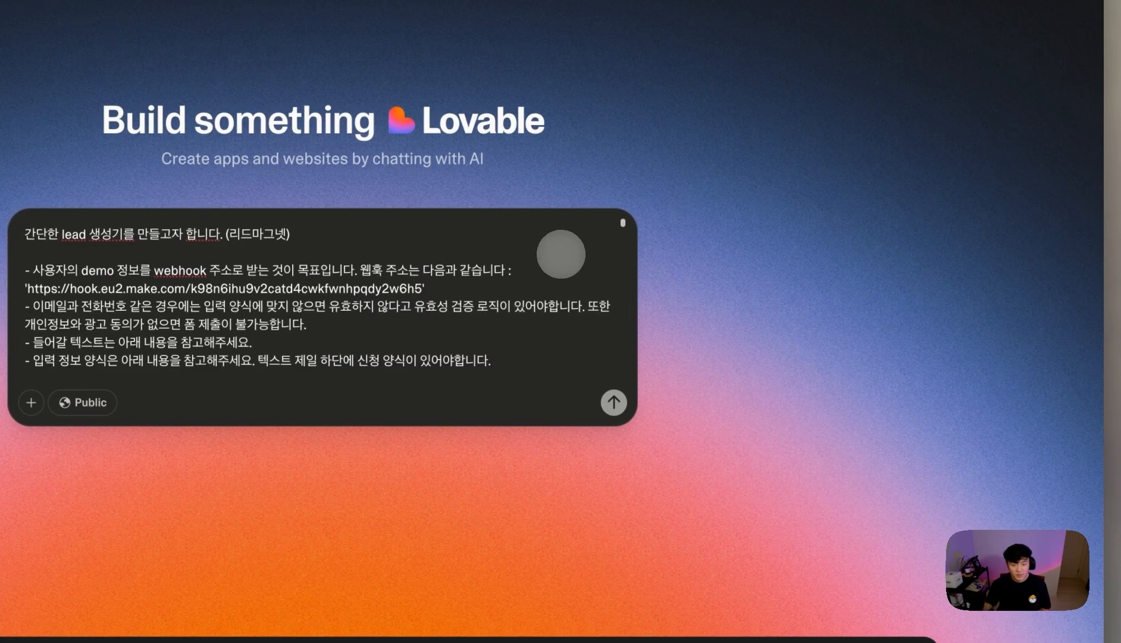
key(Return)
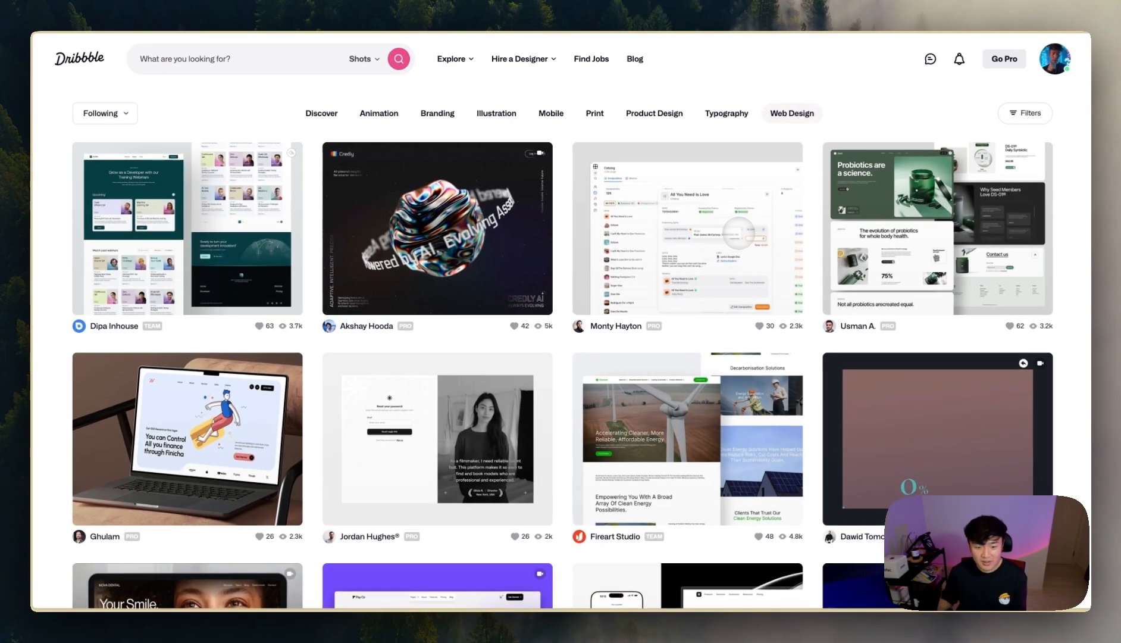
- Browse the Dribbble Web Design shots for landing-page inspiration, then return to the feed's top
scroll(818, 368, down, 4)
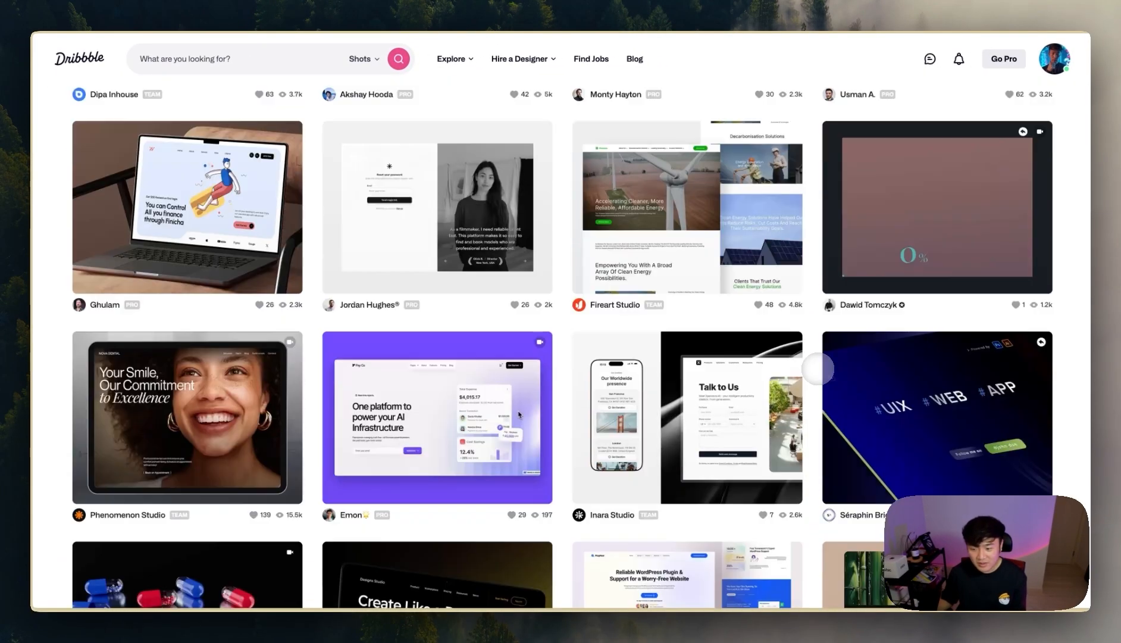
scroll(818, 368, down, 2)
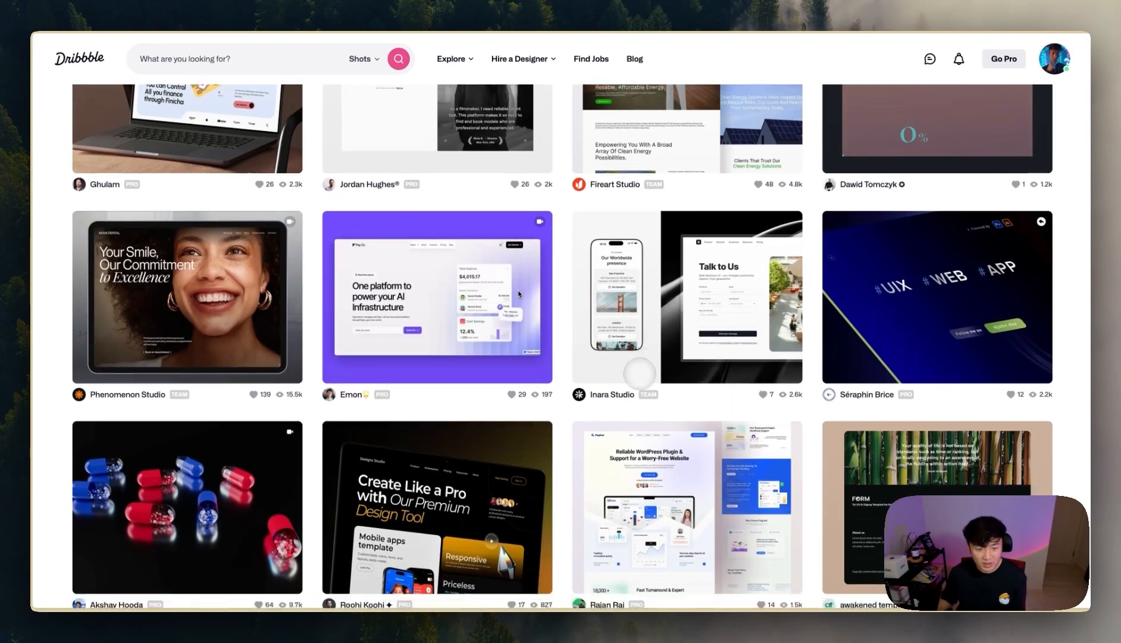
scroll(684, 393, down, 2)
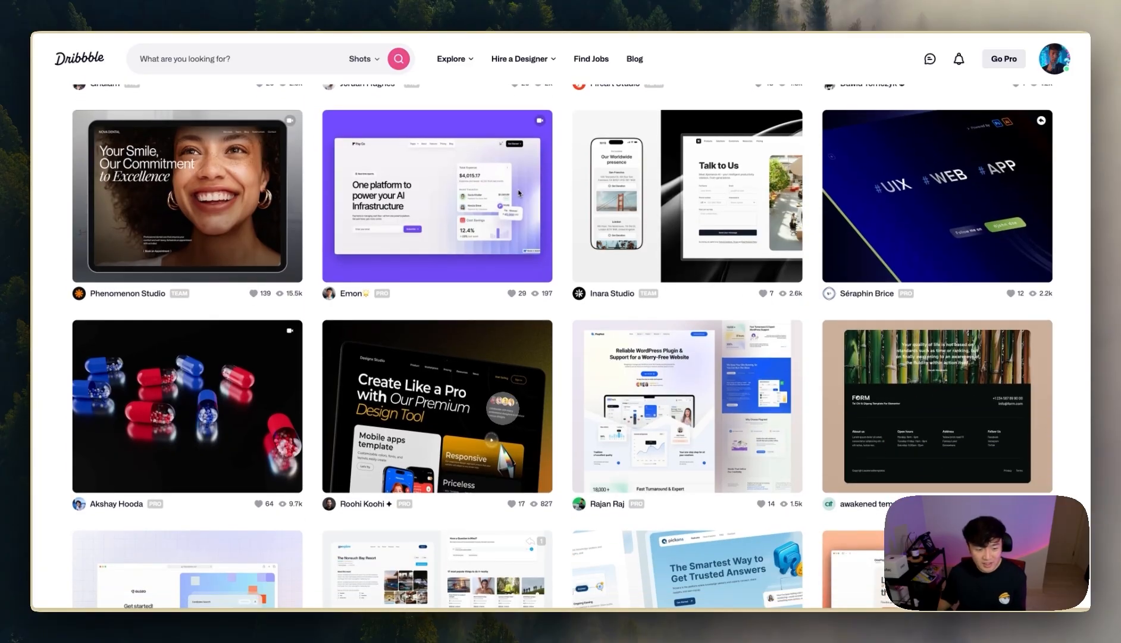
scroll(519, 194, down, 4)
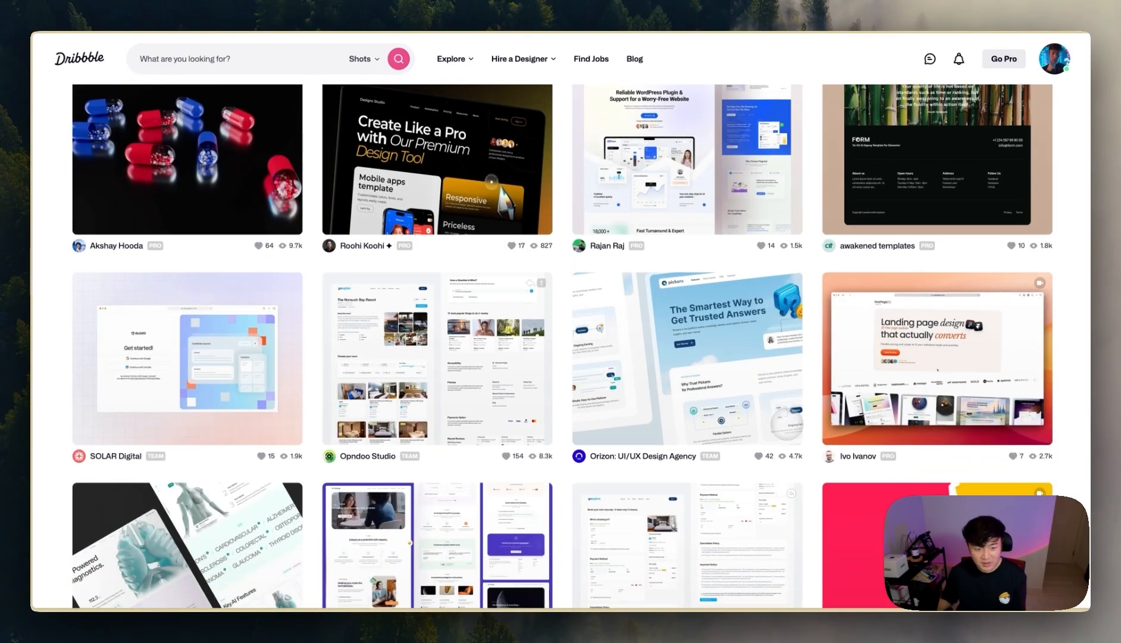
scroll(786, 423, down, 3)
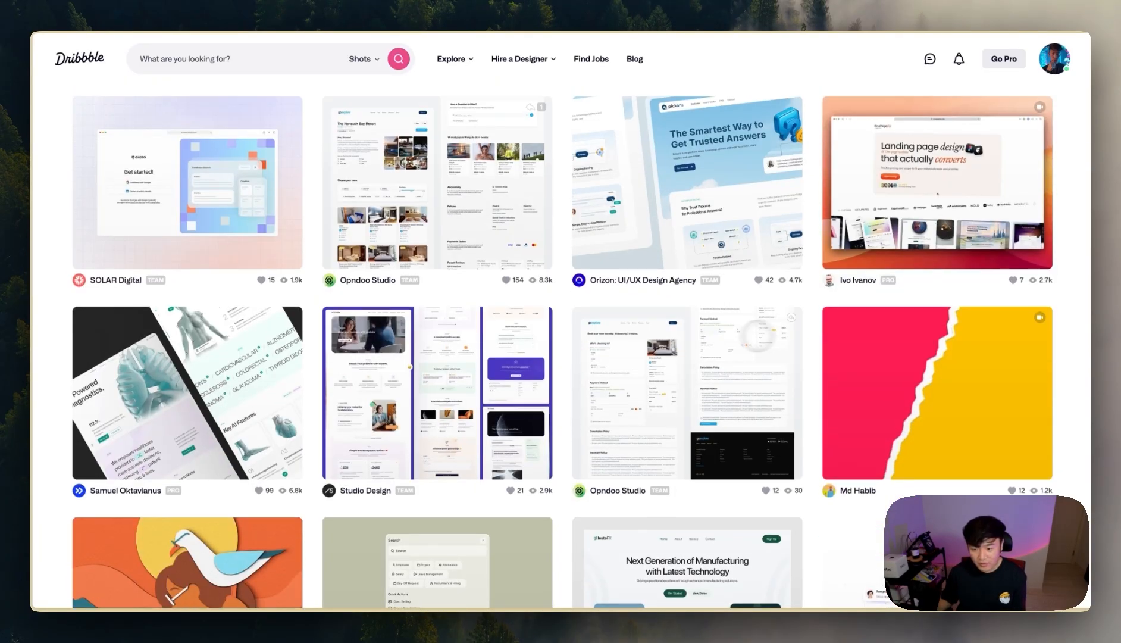
scroll(850, 401, down, 5)
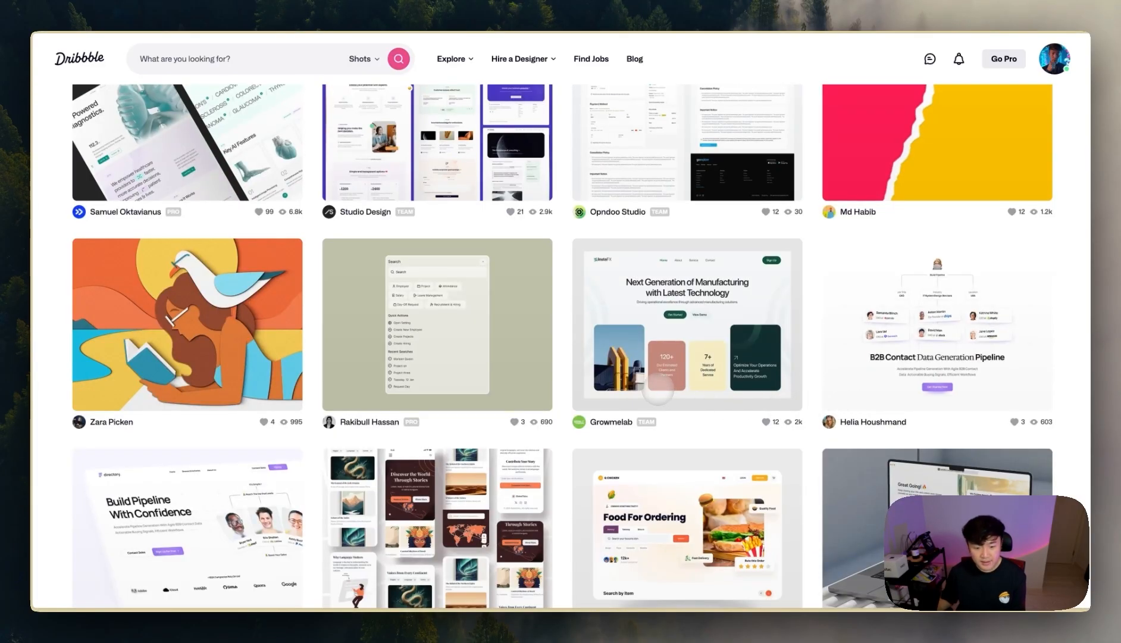
scroll(658, 389, down, 4)
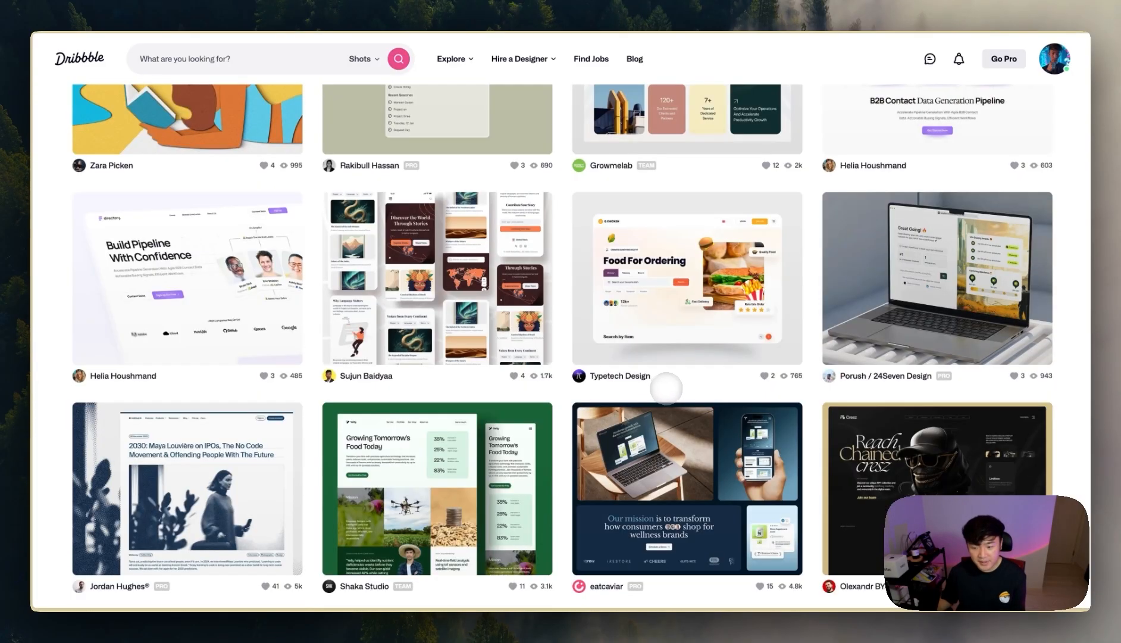
scroll(696, 388, down, 1)
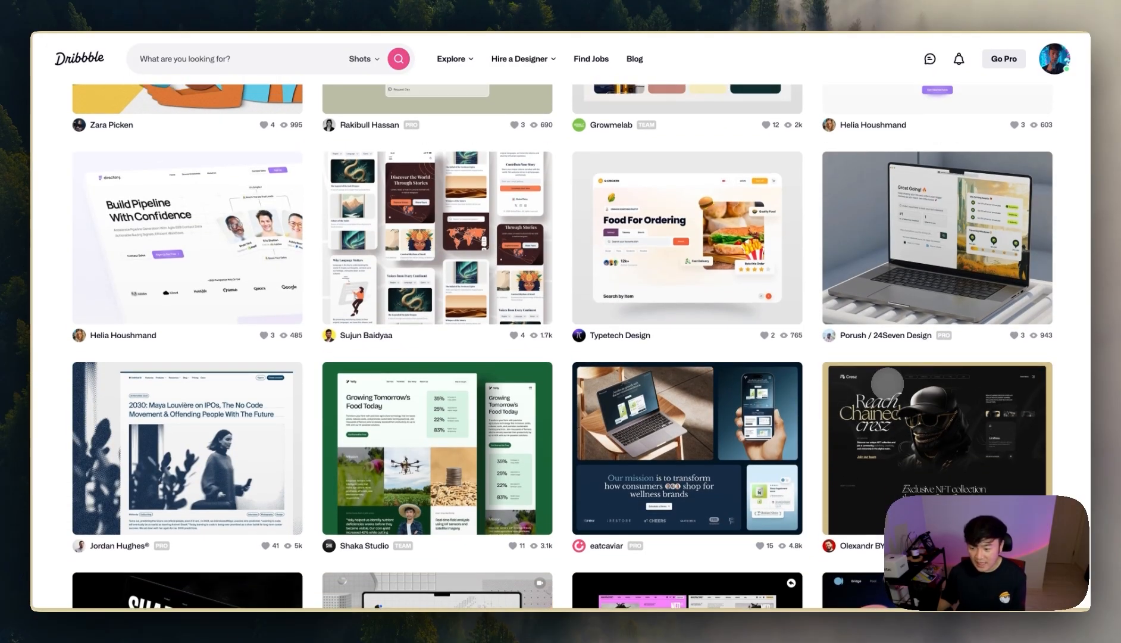
scroll(562, 346, down, 5)
scroll(855, 390, up, 15)
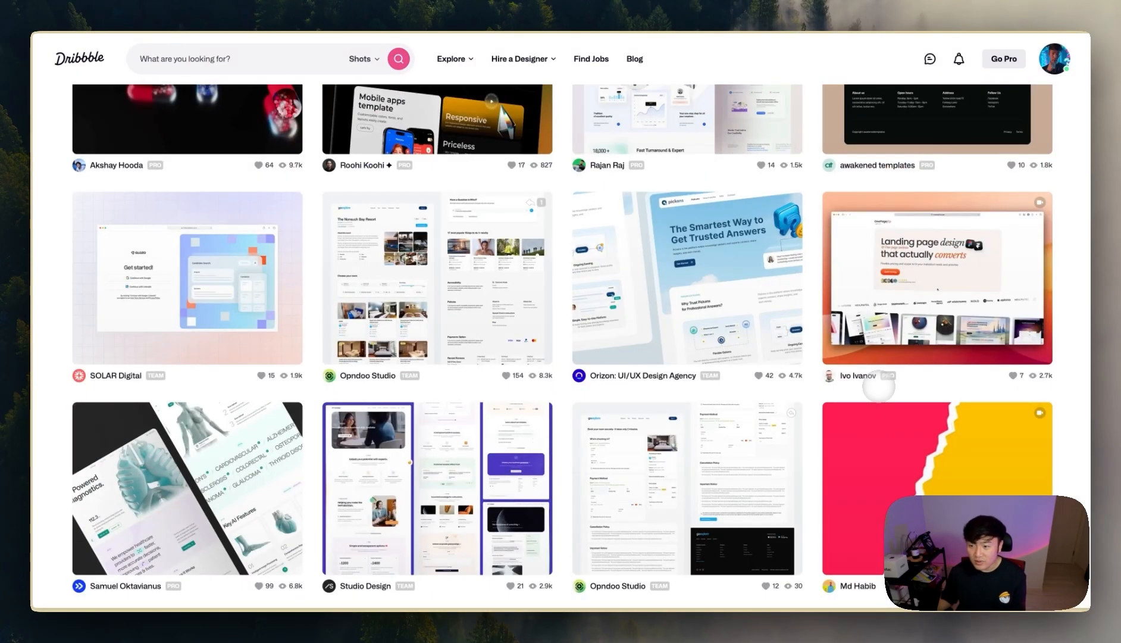
scroll(883, 387, up, 1)
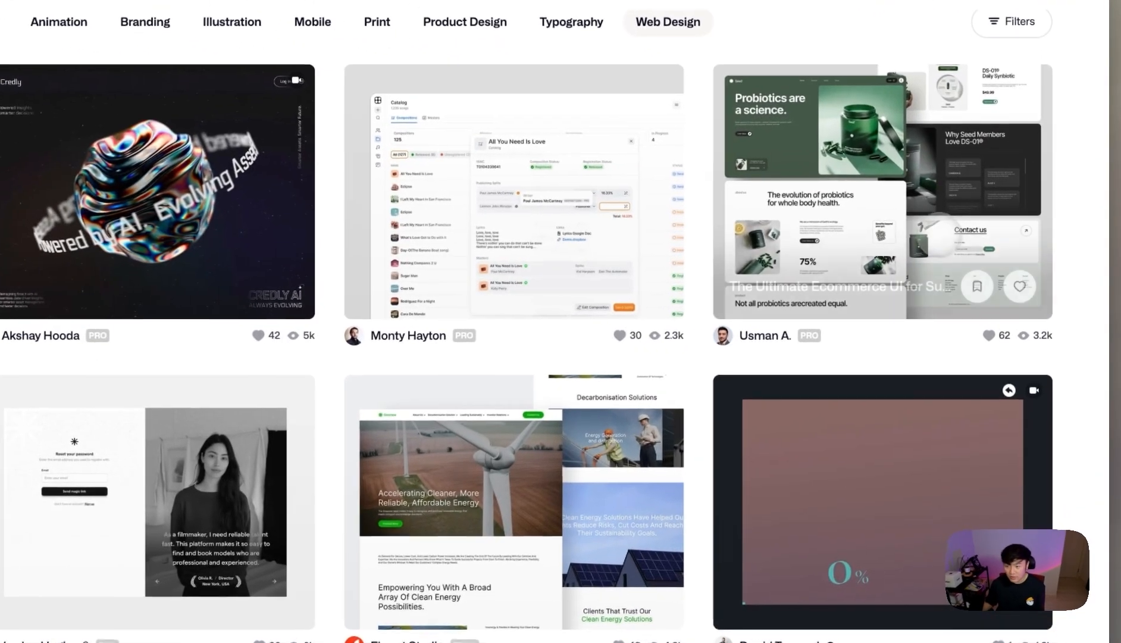
- Screenshot the Seed probiotics shot's hero image and save it to the clipboard
click(976, 236)
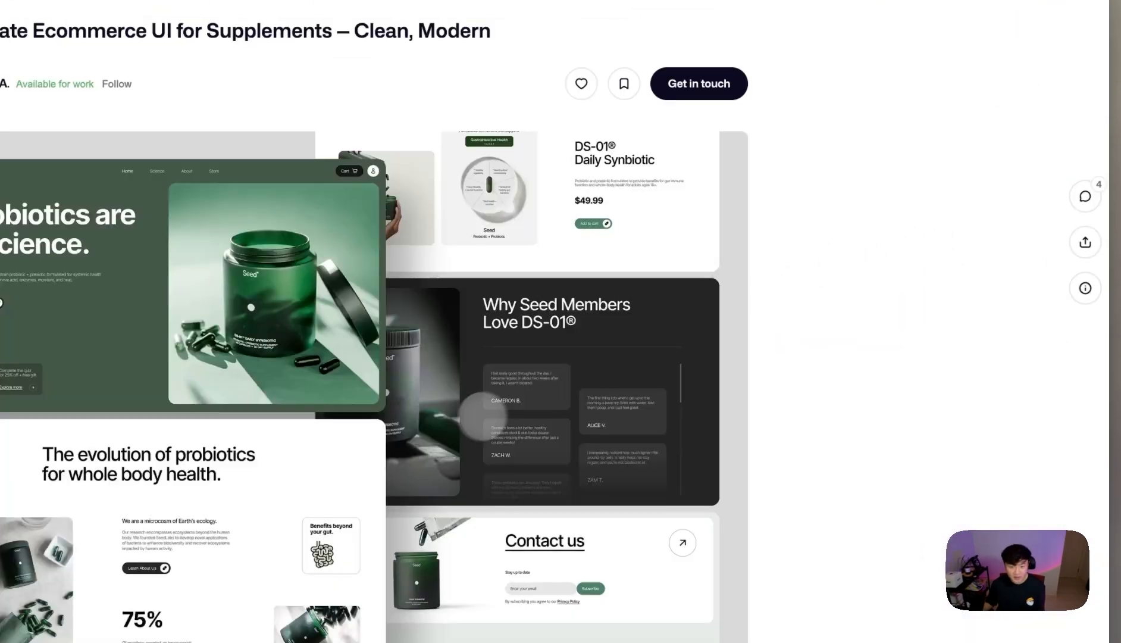
scroll(483, 407, down, 10)
scroll(654, 357, down, 3)
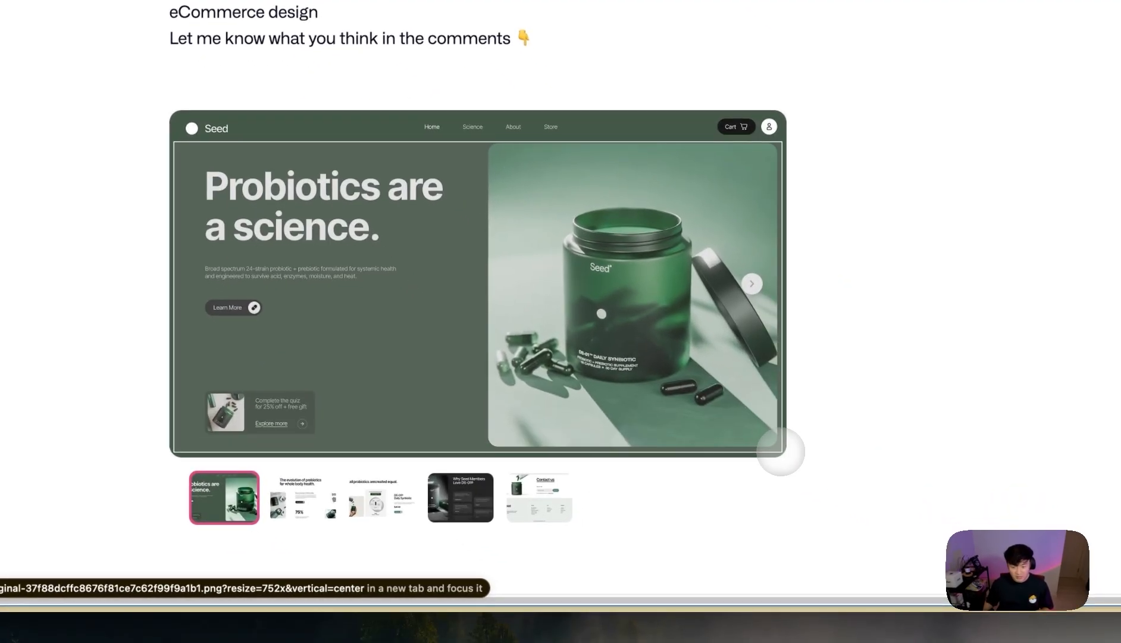
drag(781, 451, 781, 451)
right_click(979, 545)
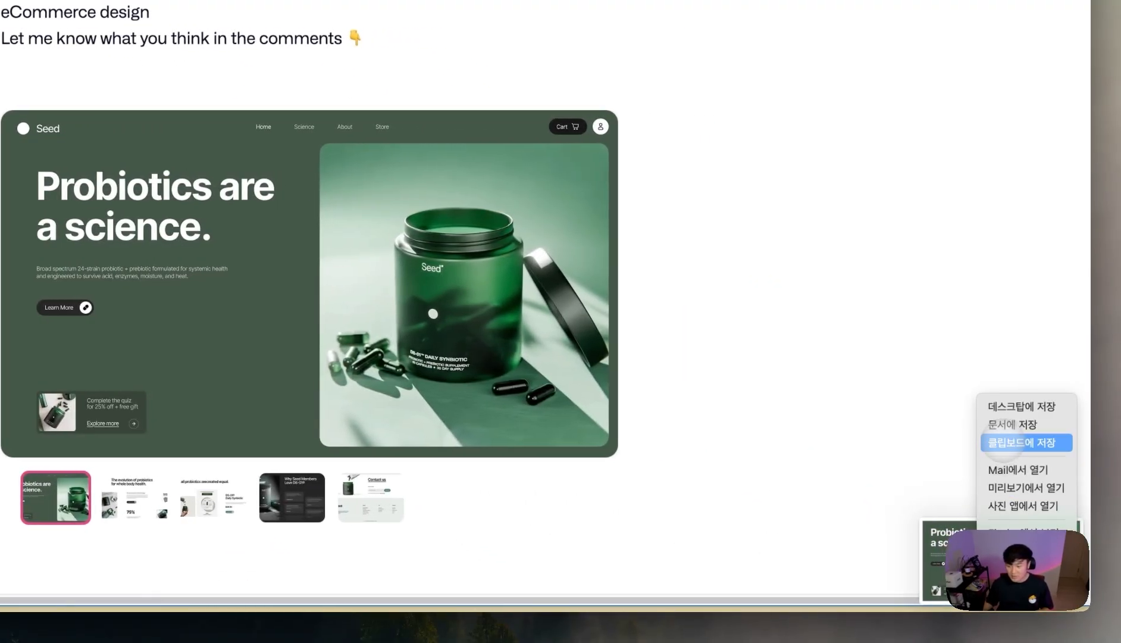
click(1003, 444)
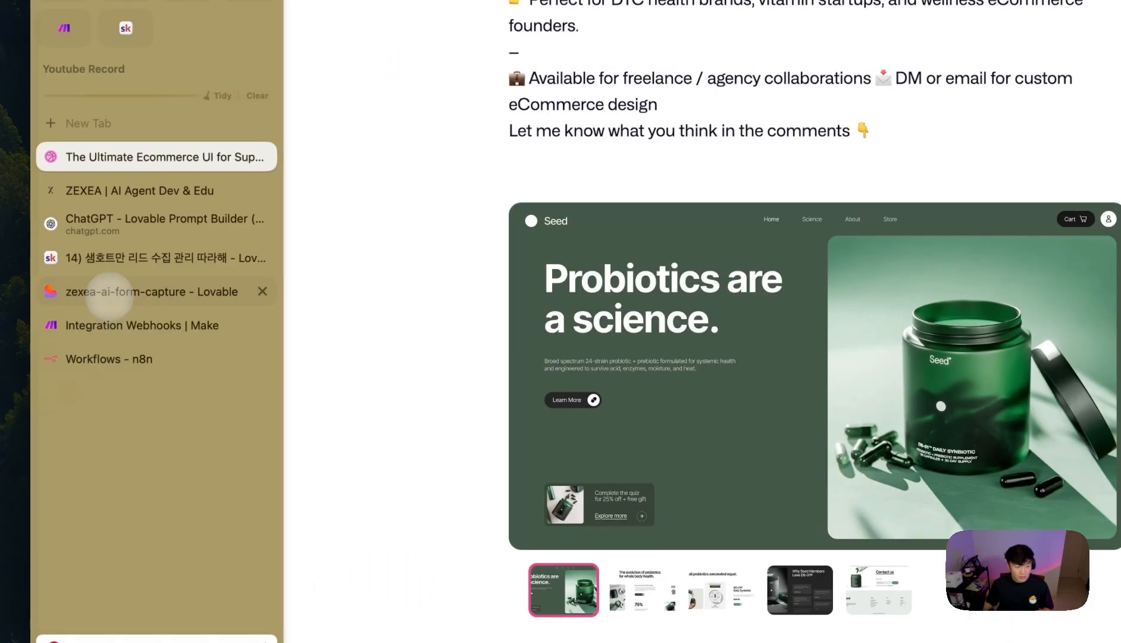
- Paste the probiotics screenshot into the Lovable chat prompt as a reference image
click(109, 292)
click(116, 531)
key(ctrl+v)
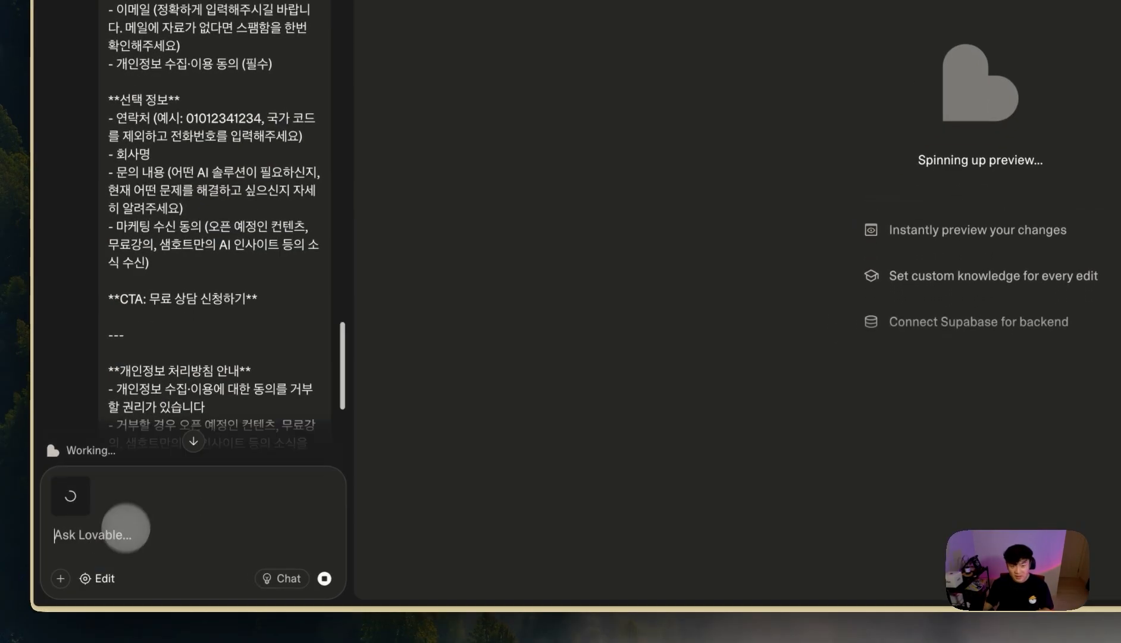
mouse_move(35, 493)
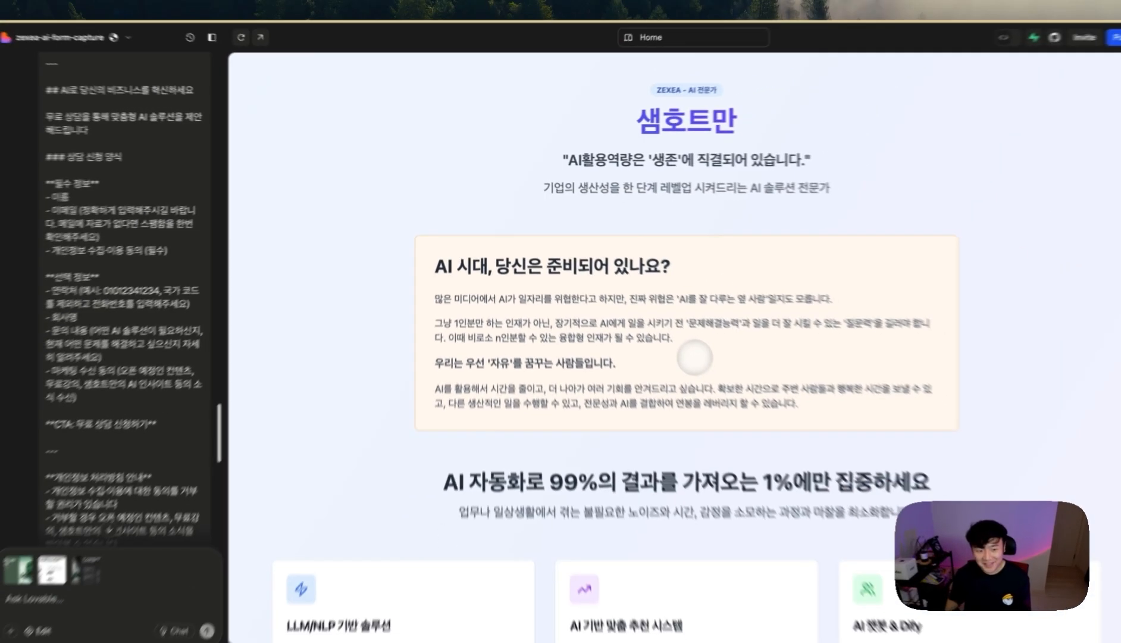
- Scroll the preview to the purple banner and expand the 무료 자료 신청하기 sign-up form
scroll(696, 363, down, 3)
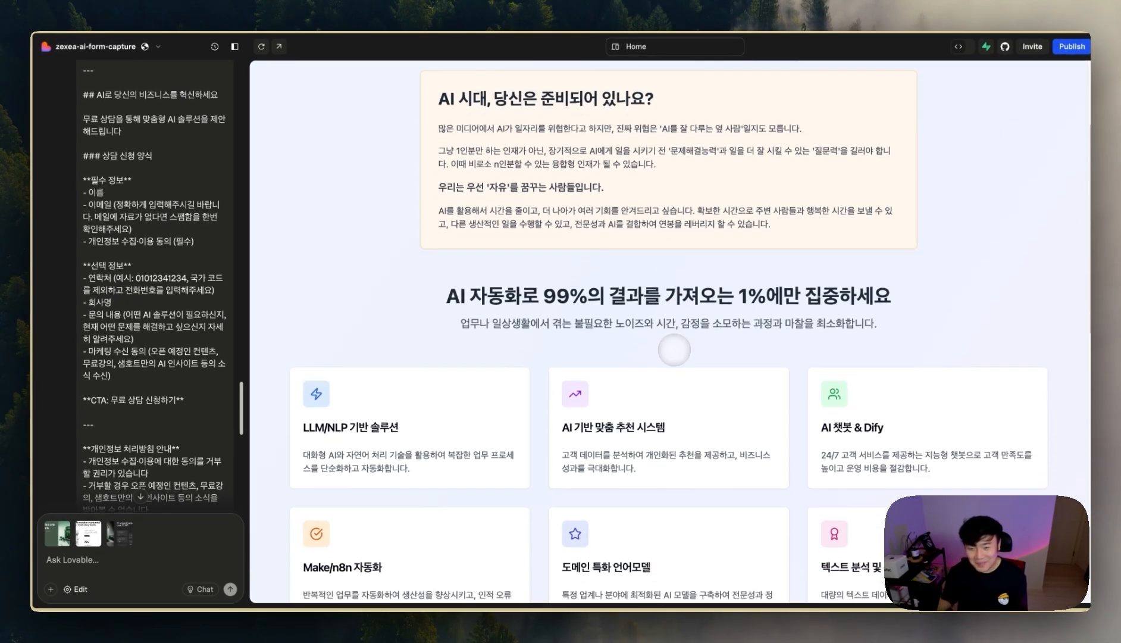
scroll(674, 350, down, 6)
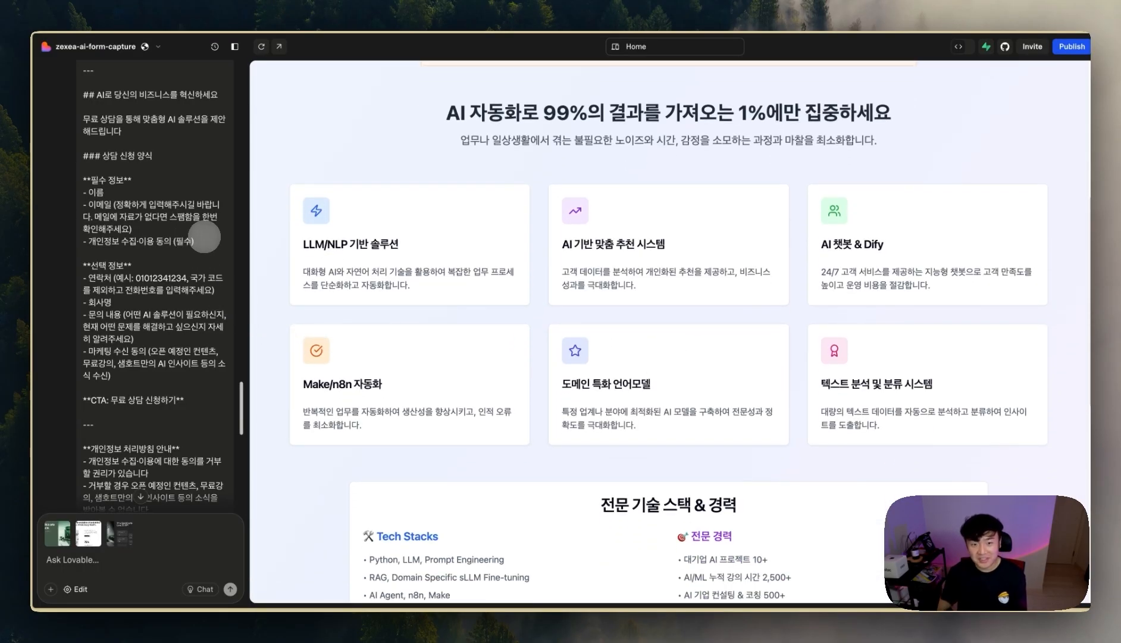
scroll(203, 236, up, 1)
scroll(798, 322, down, 9)
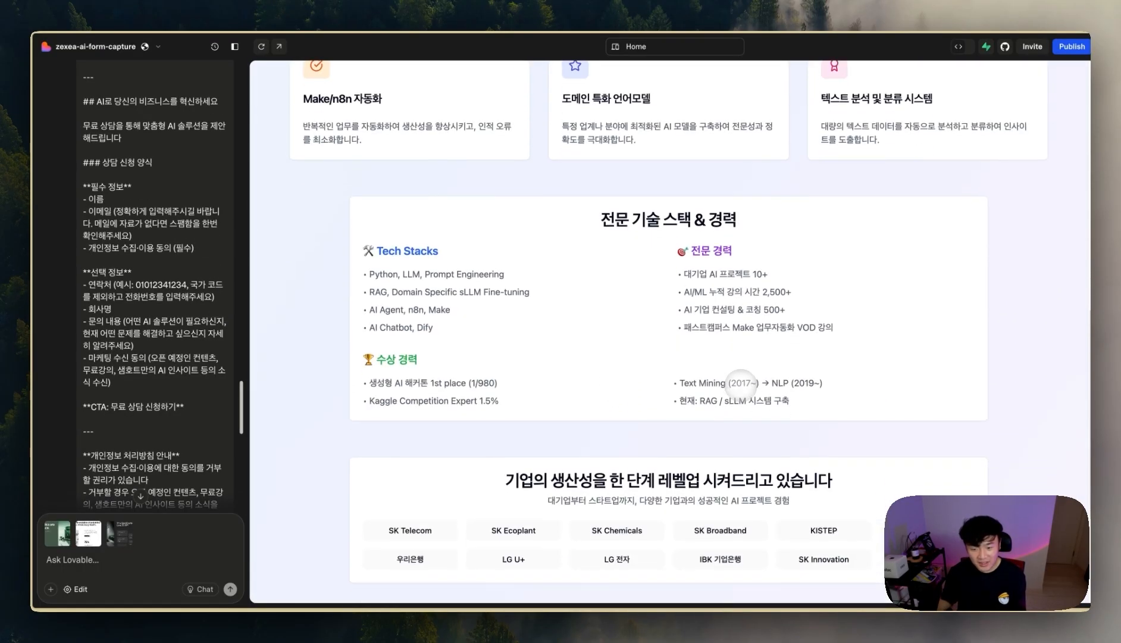
scroll(741, 386, down, 7)
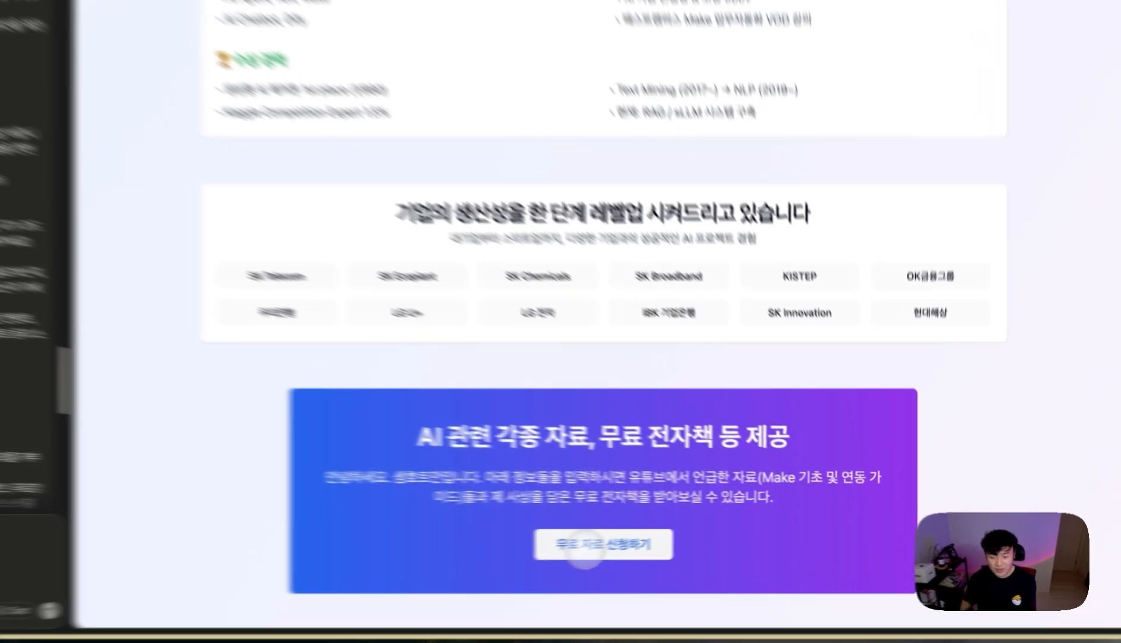
click(668, 536)
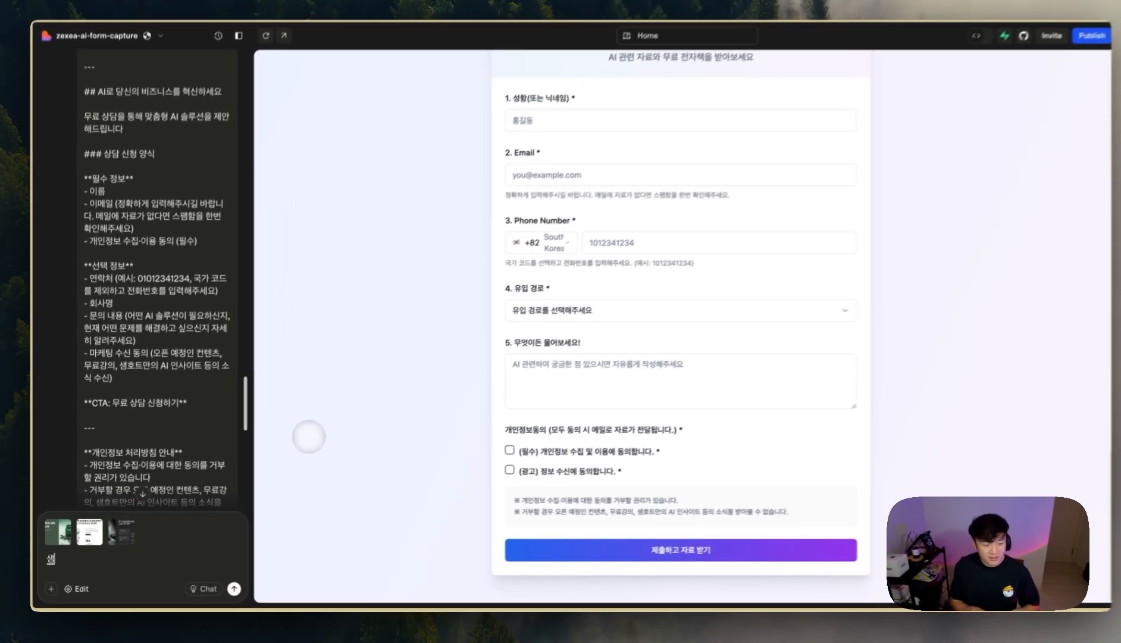
- Ask Lovable to reflect the reference images' feel, with the long design-guideline prompt pasted below
text(샘플 이미지 느낌이 적절하게 반영이 되면)
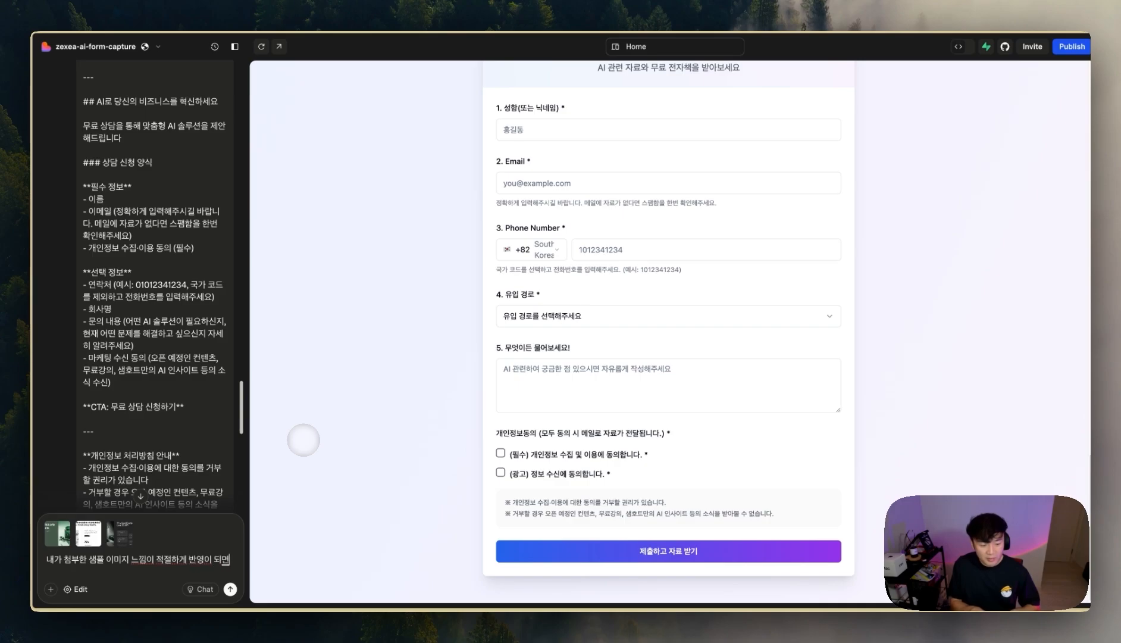
text(좋겠습니다.)
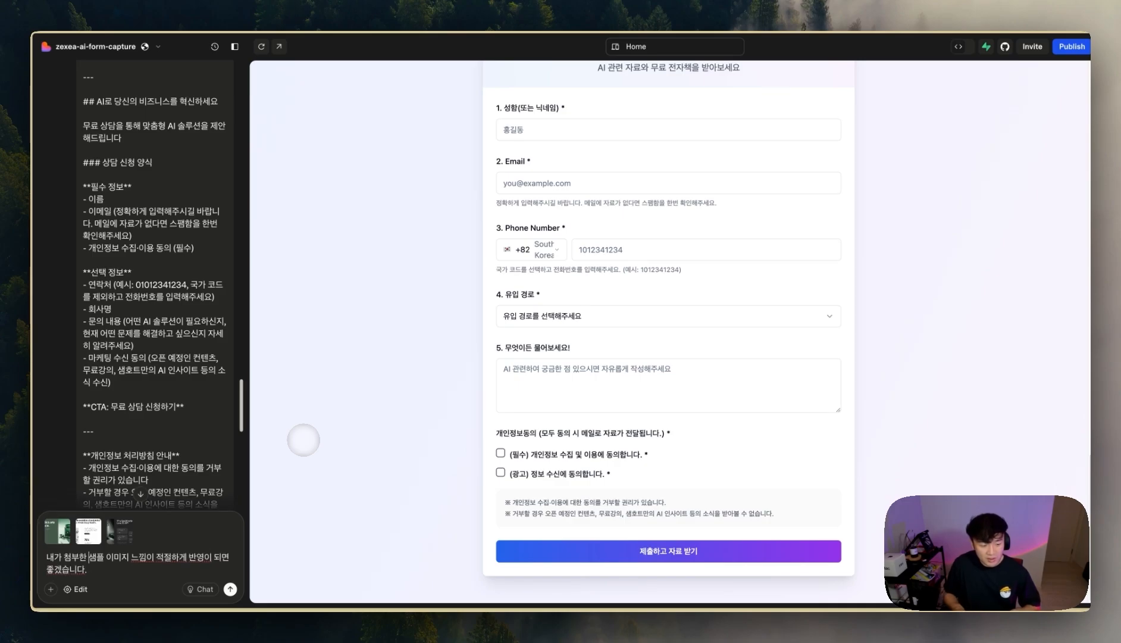
text( 레퍼런스)
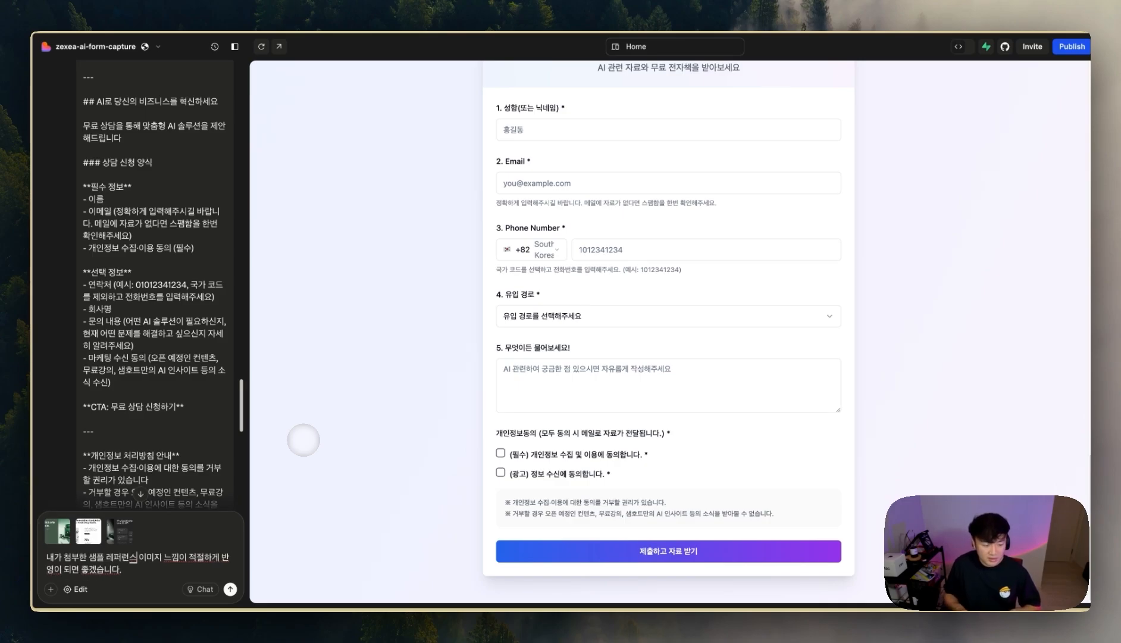
key(super+v)
scroll(106, 523, up, 5)
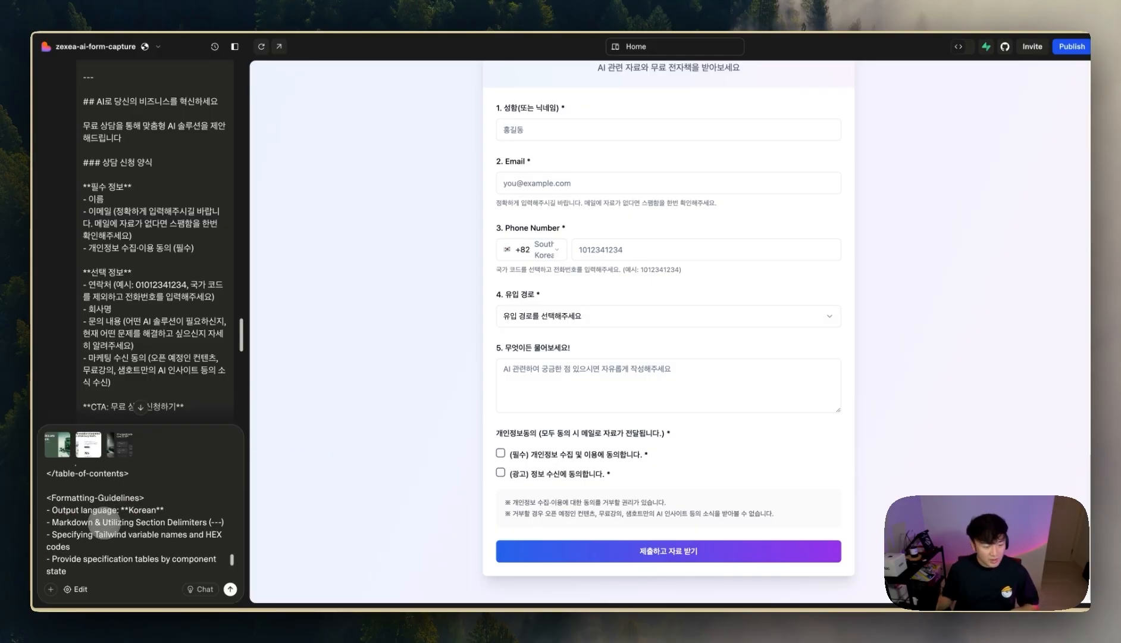
scroll(106, 524, up, 5)
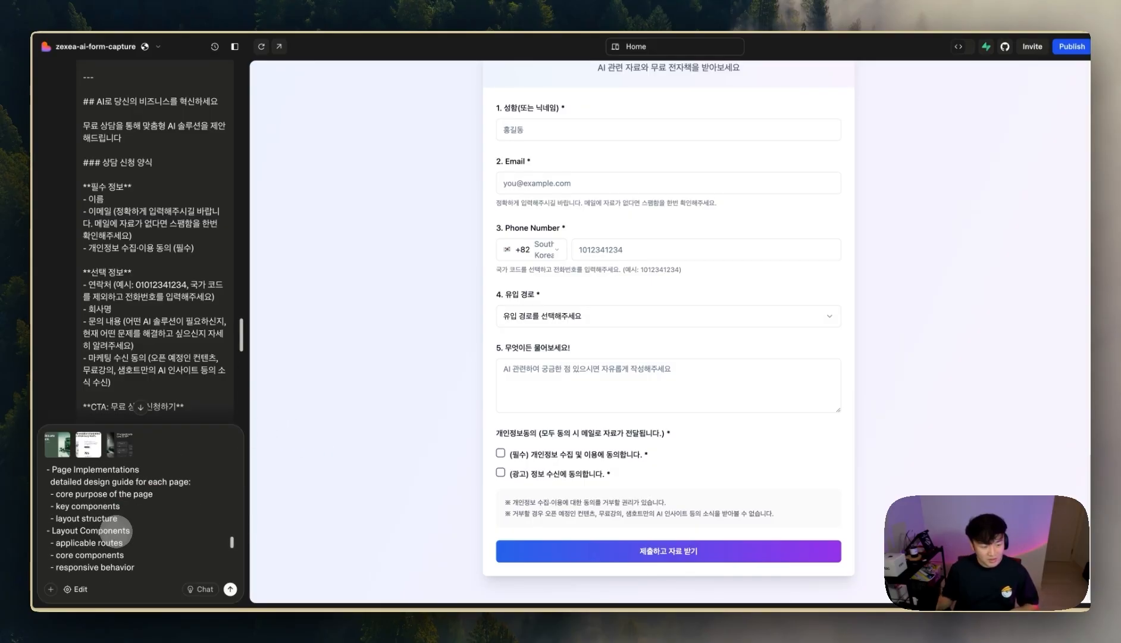
scroll(116, 527, up, 5)
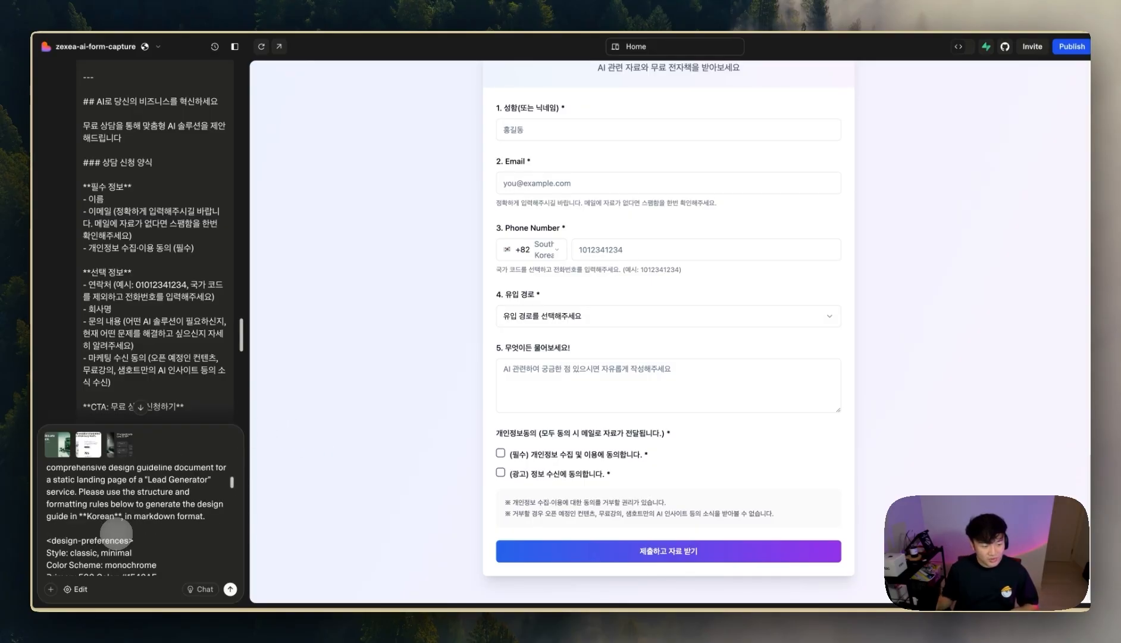
scroll(116, 530, down, 1)
- Switch to the Vibe Coding GPT chat and view its info card showing the 4.9 rating
mouse_move(5, 429)
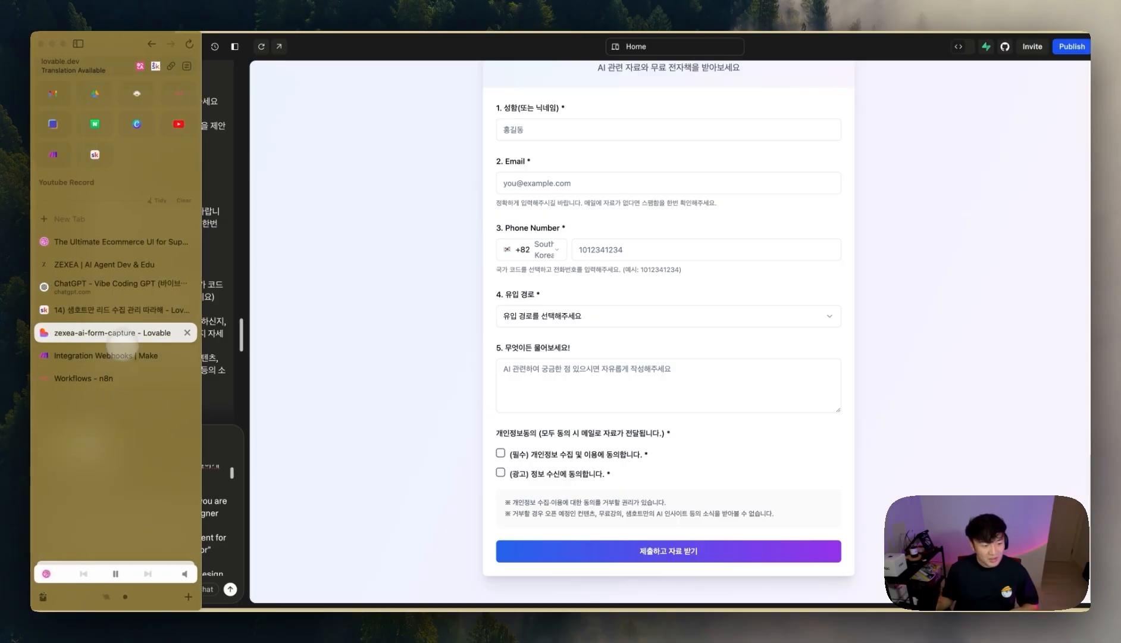
click(115, 290)
scroll(952, 325, up, 5)
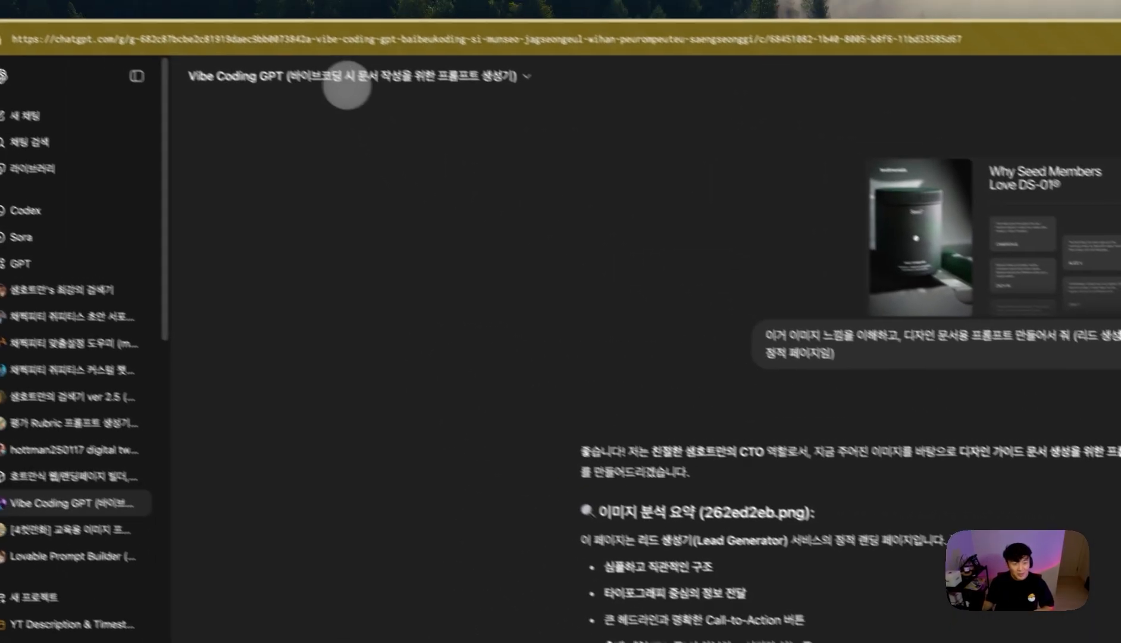
click(380, 5)
click(287, 143)
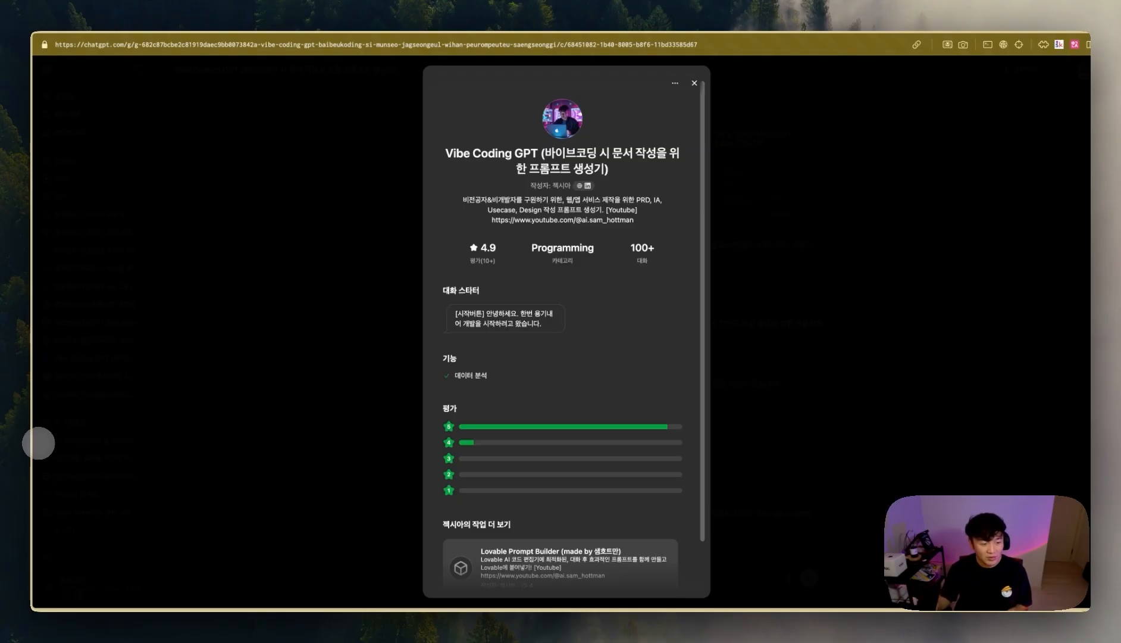
mouse_move(23, 443)
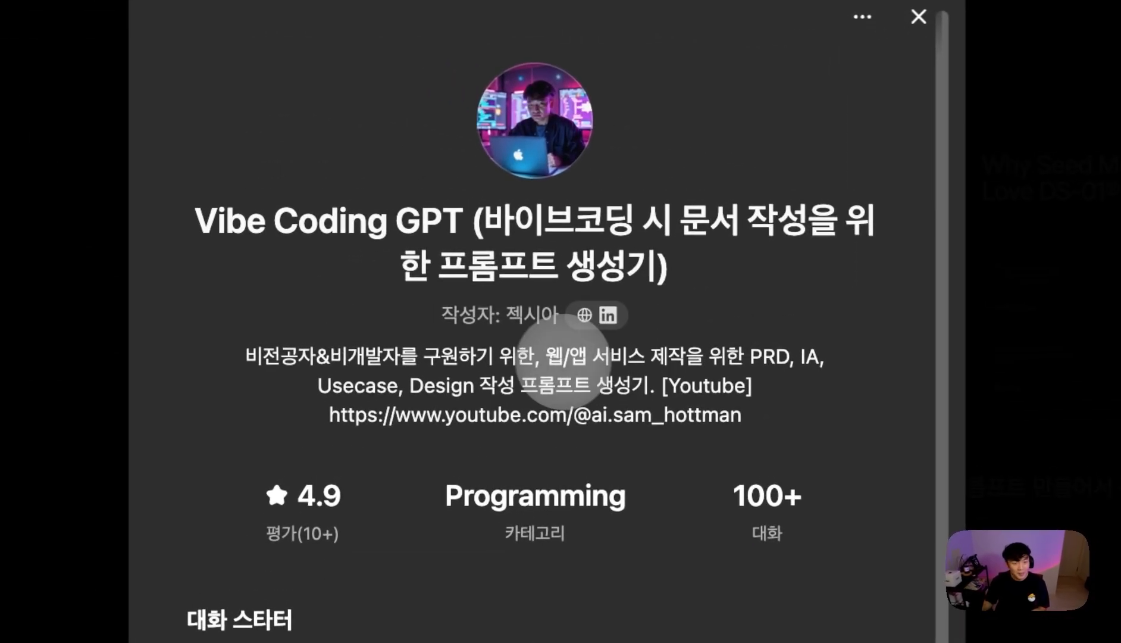
- Back in Lovable, enter the test lead's name, e-mail and phone number in the preview form
mouse_move(23, 393)
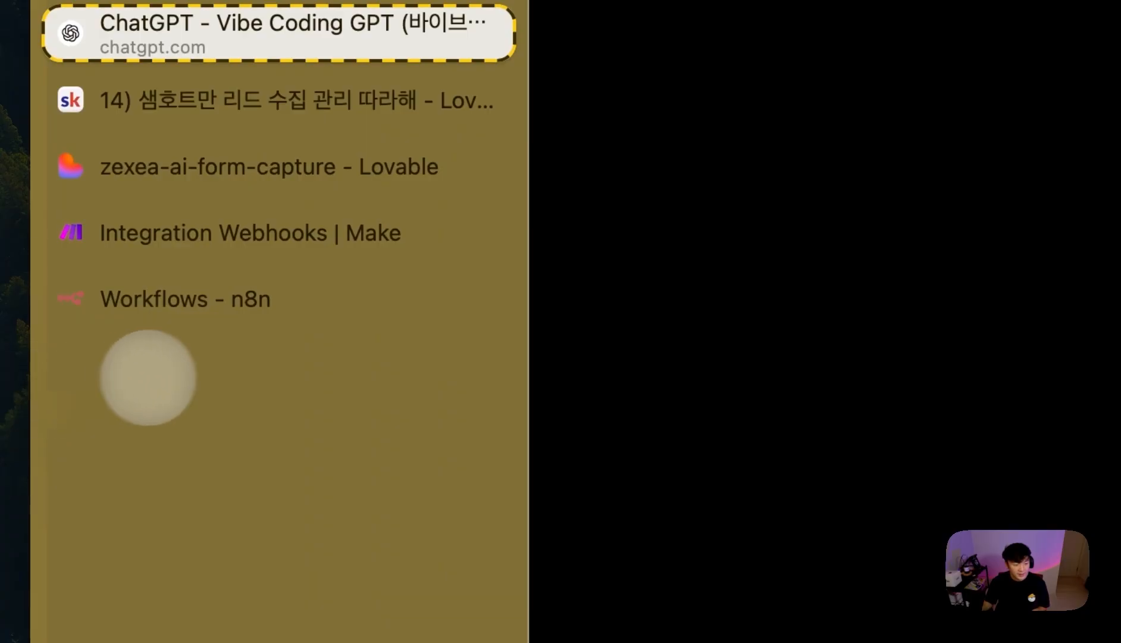
click(220, 174)
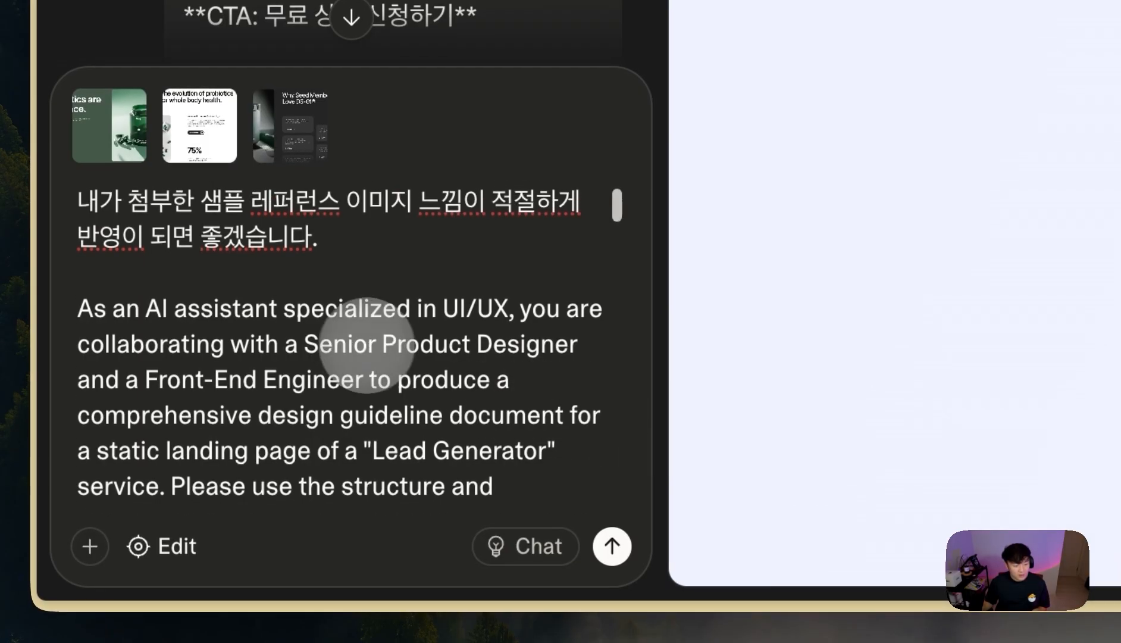
scroll(381, 257, down, 15)
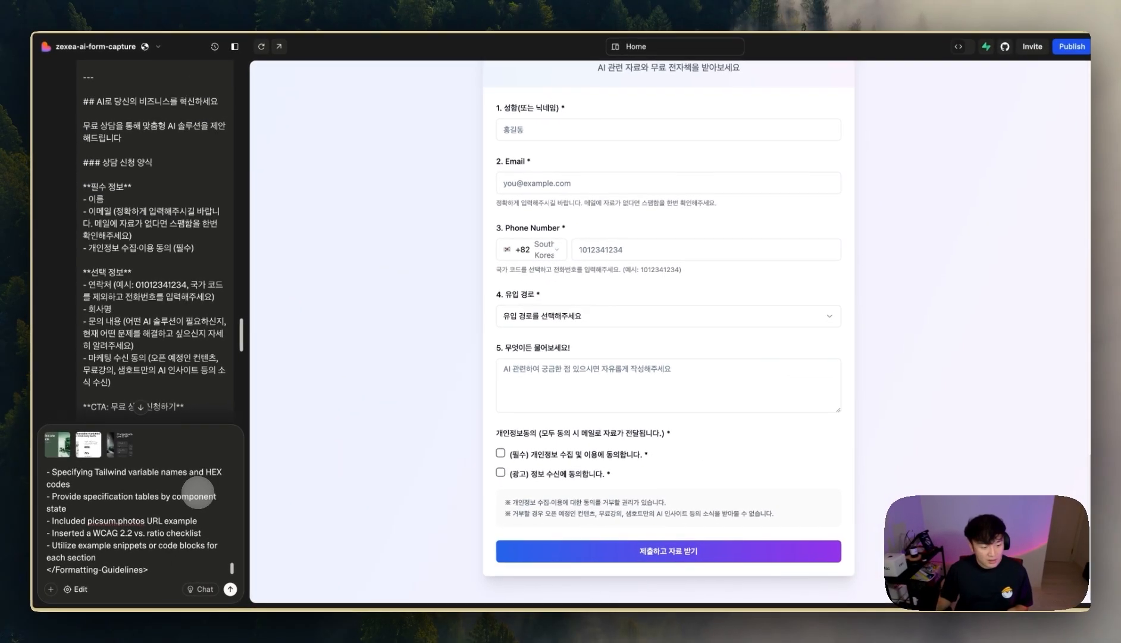
scroll(631, 142, up, 1)
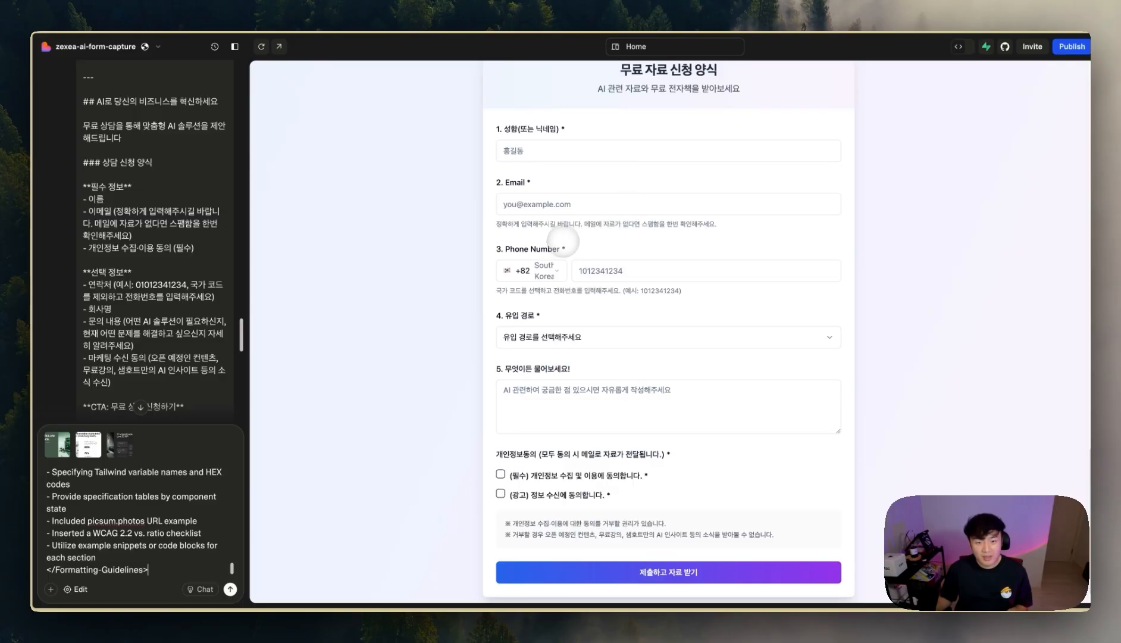
click(546, 149)
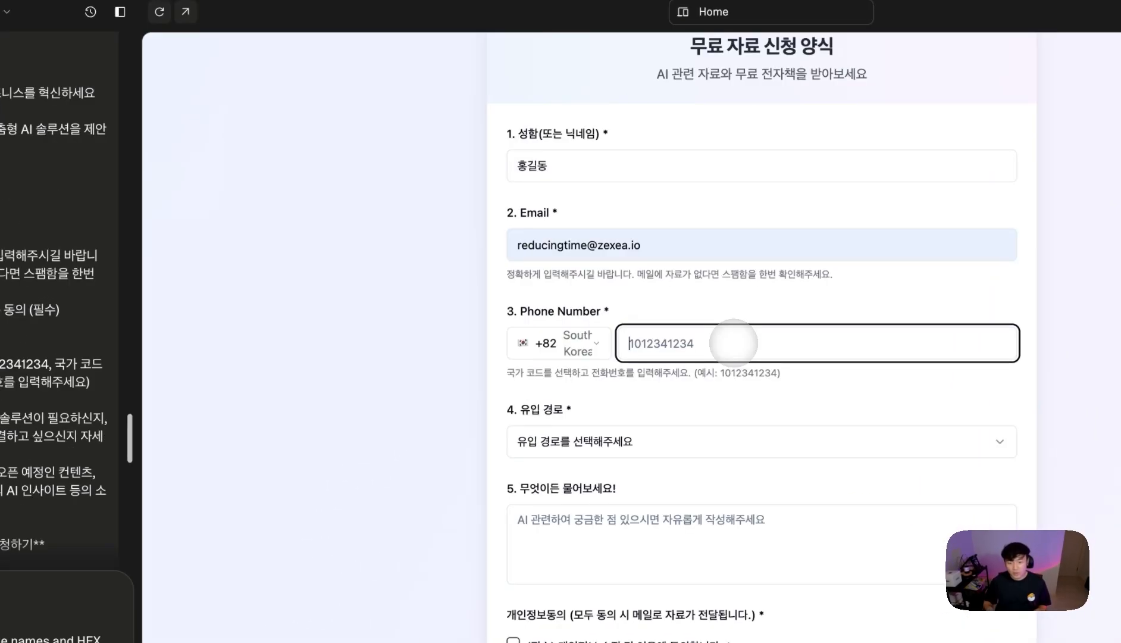
- Choose 블로그 as the referral source, write a question, and tick both consent boxes
click(604, 441)
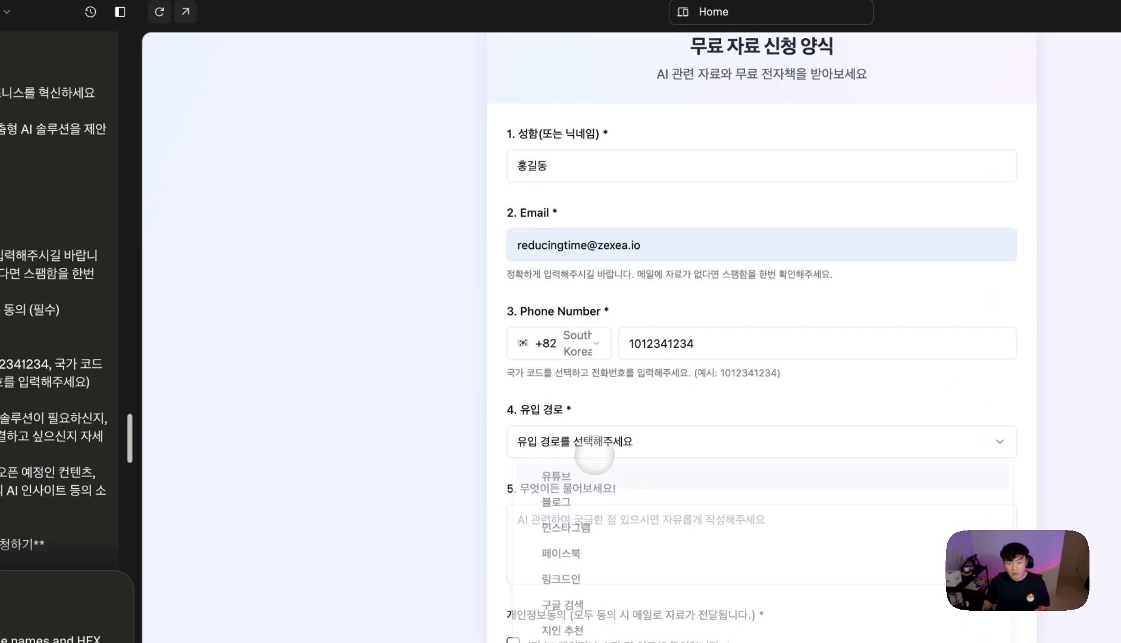
click(634, 498)
click(589, 383)
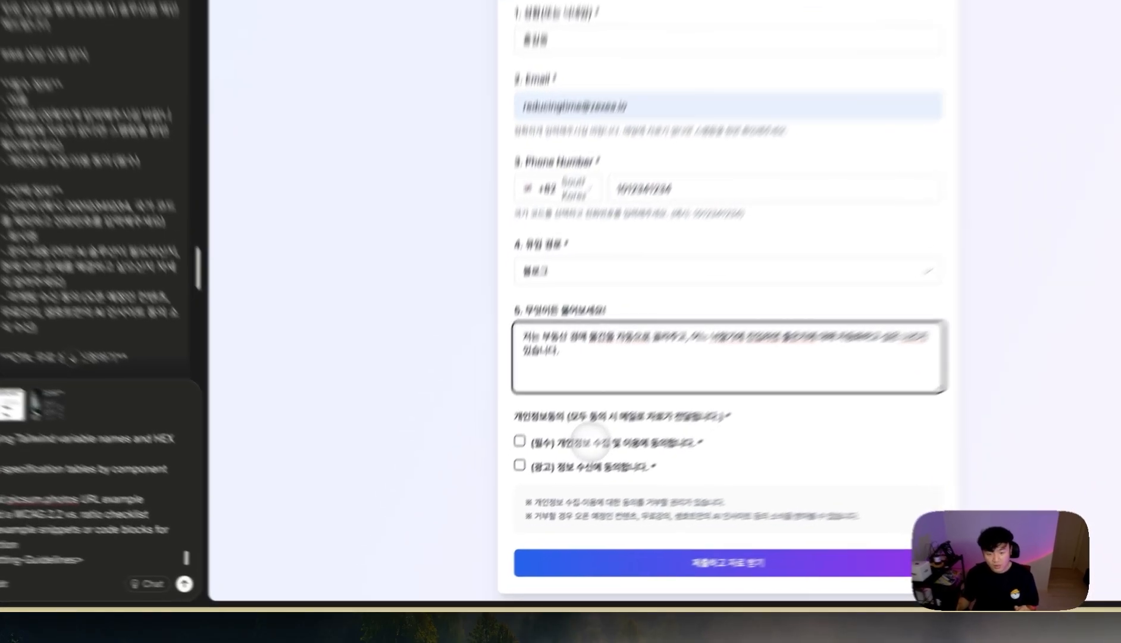
click(553, 475)
click(550, 494)
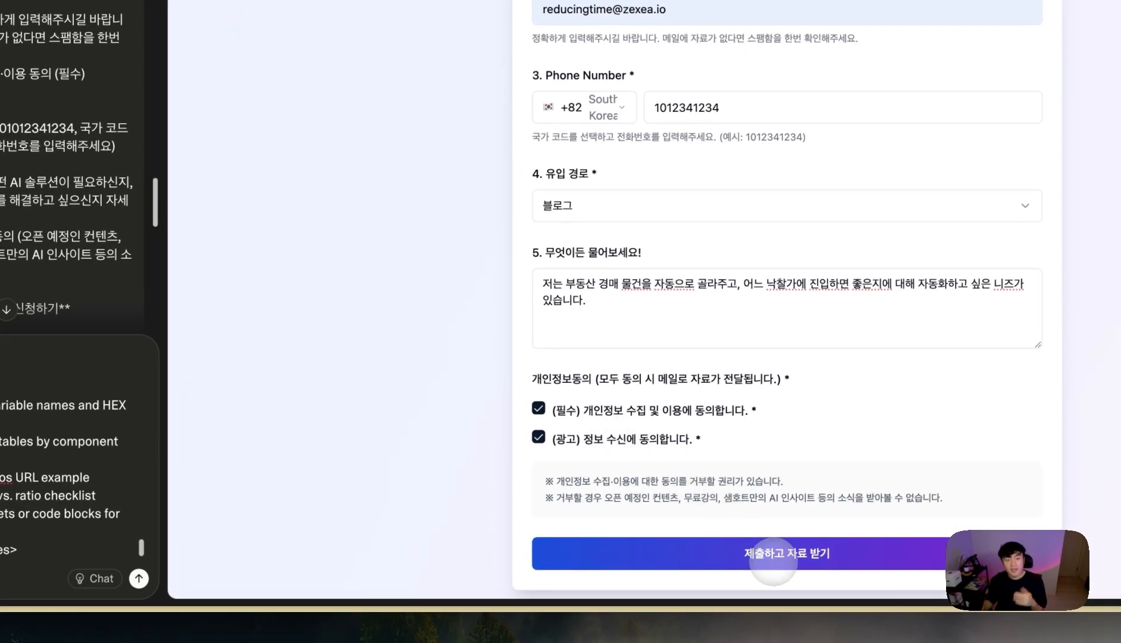
- Run only the Make webhook module so it waits for incoming data
mouse_move(37, 389)
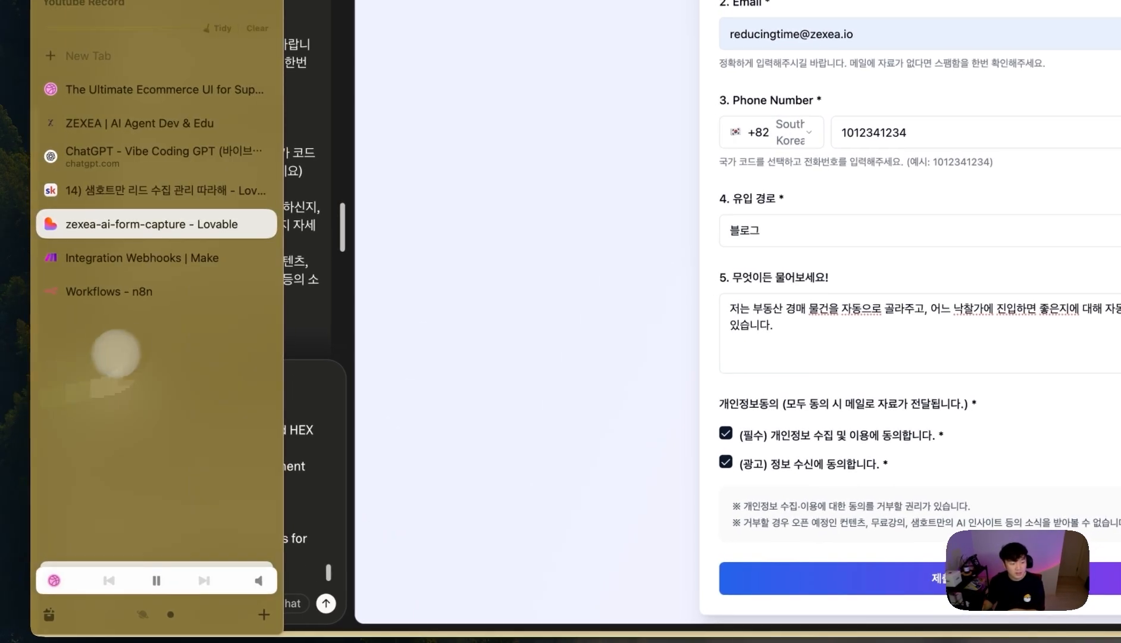
click(142, 257)
right_click(895, 147)
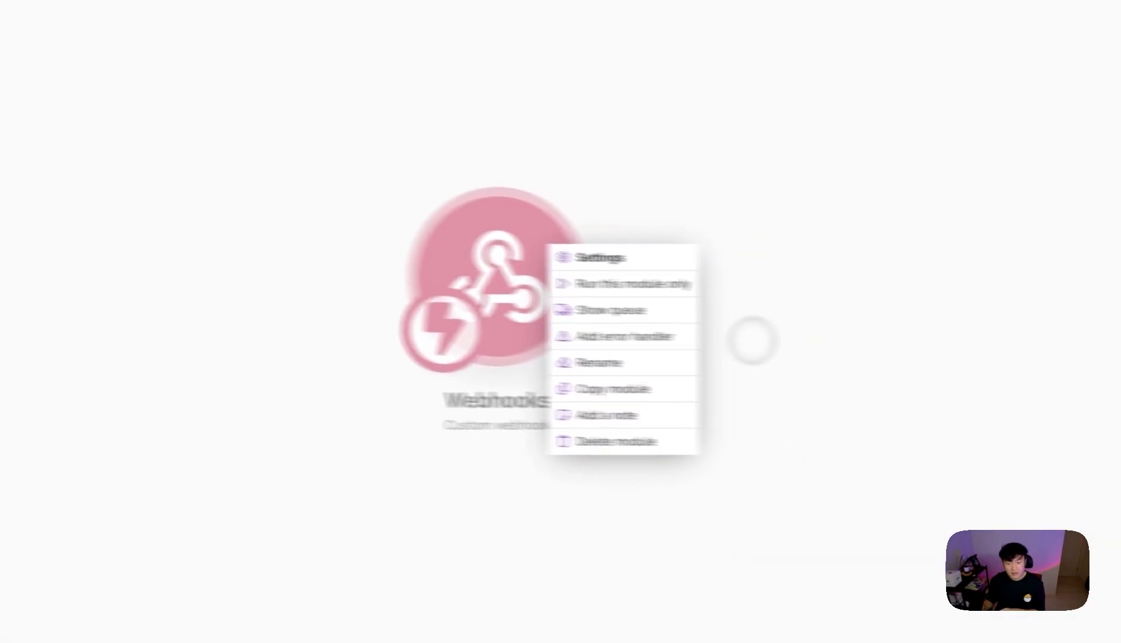
click(684, 285)
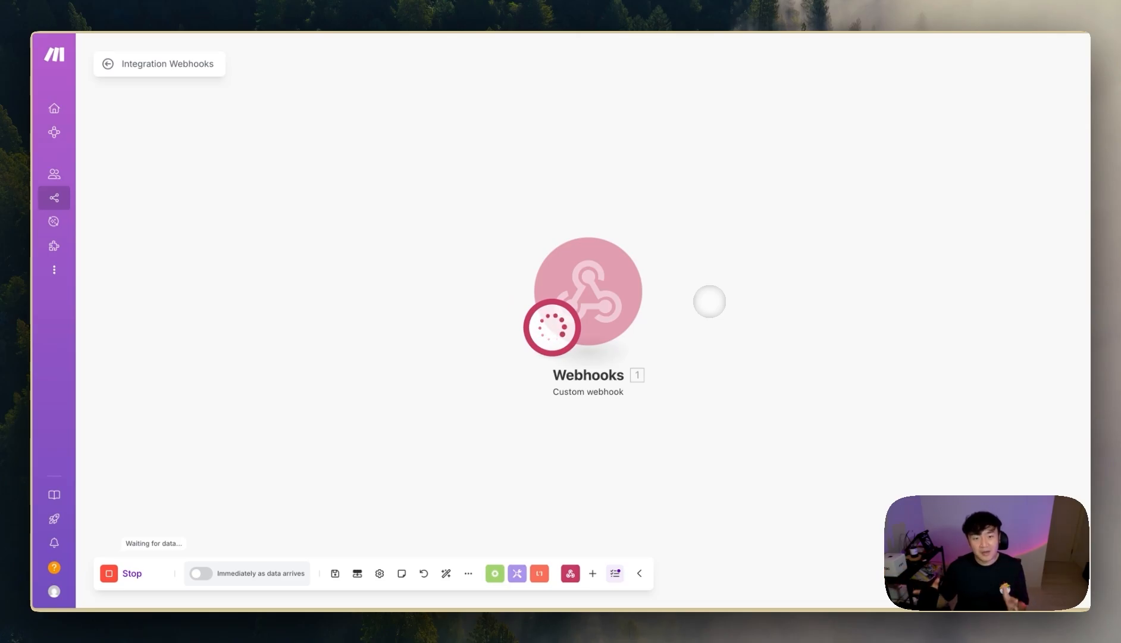
- Submit the filled test form from the Lovable preview
mouse_move(35, 352)
click(75, 333)
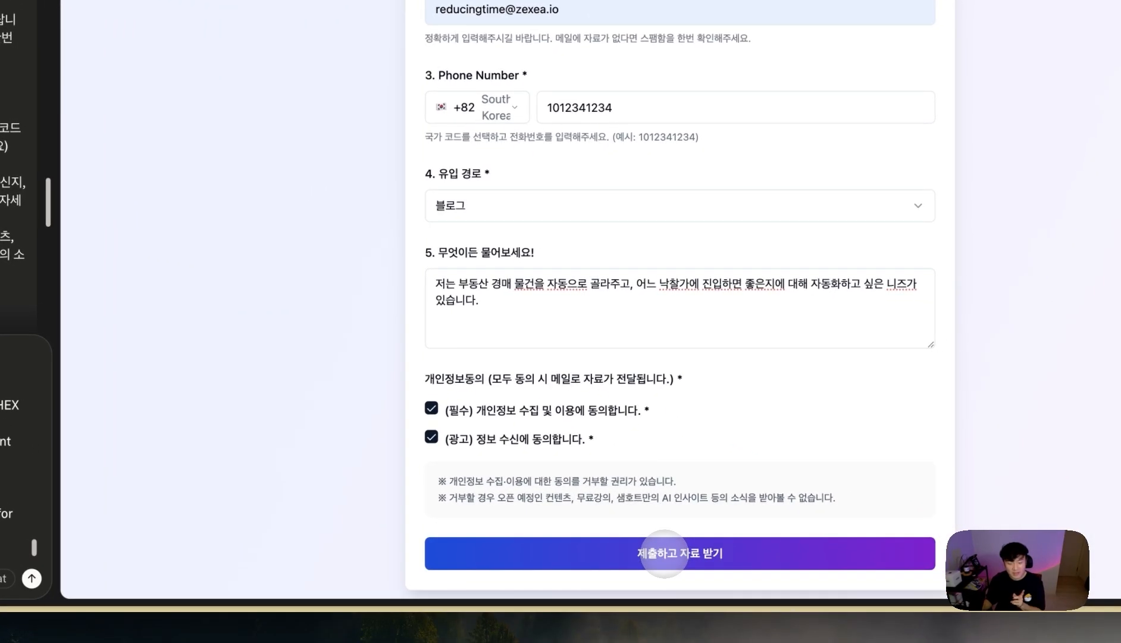
click(675, 554)
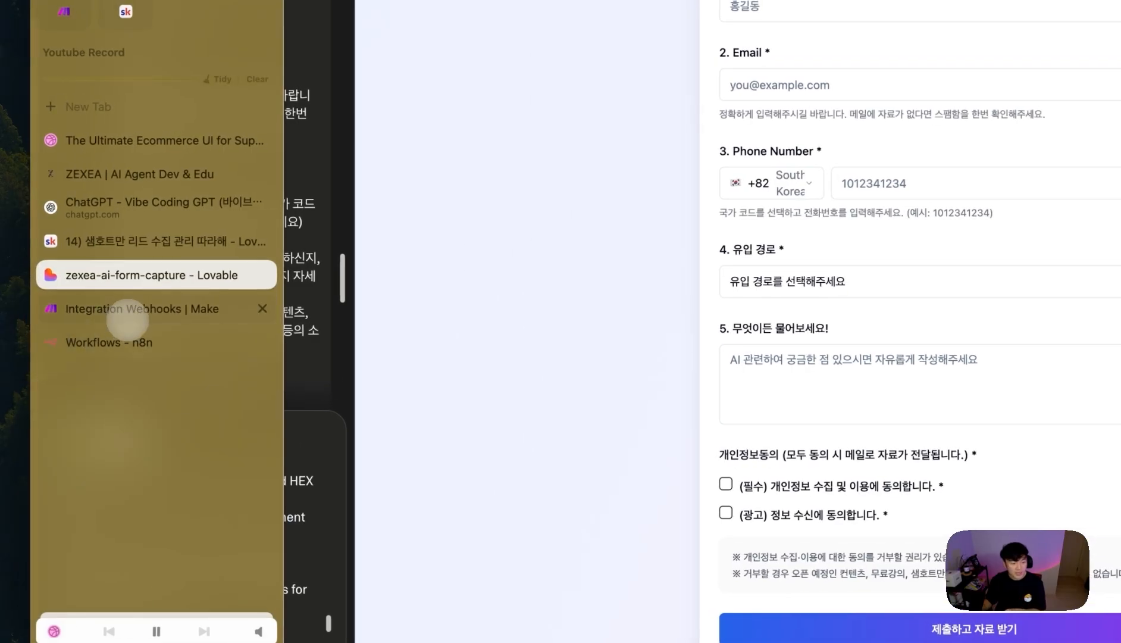
- Inspect the received bundle's raw JSON in Make, with all form fields in one value
click(119, 301)
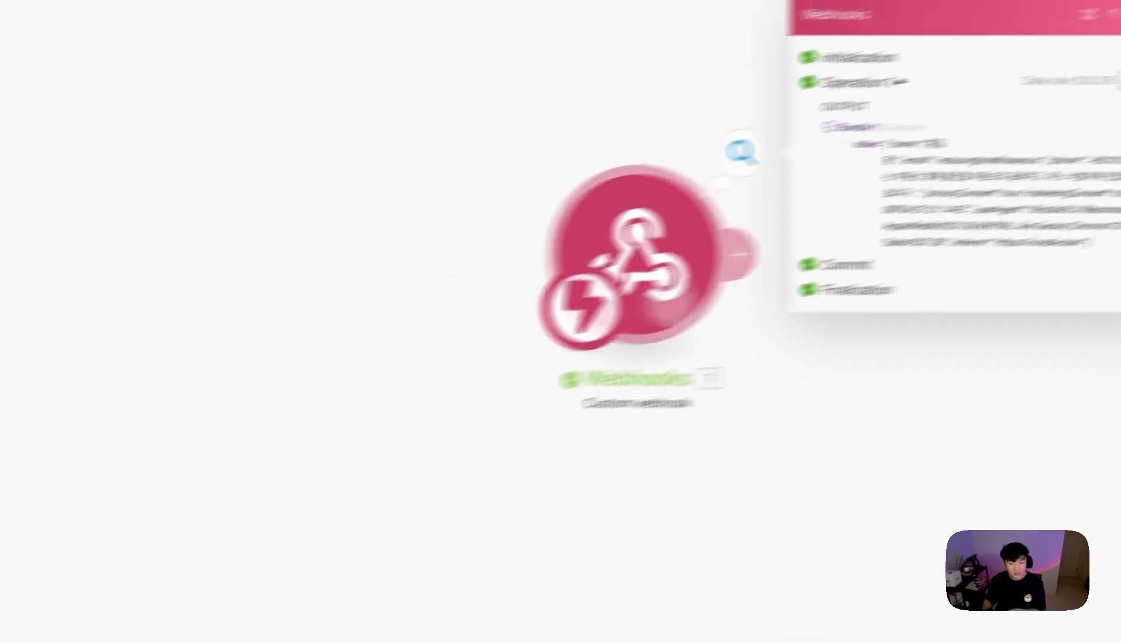
drag(848, 304, 638, 205)
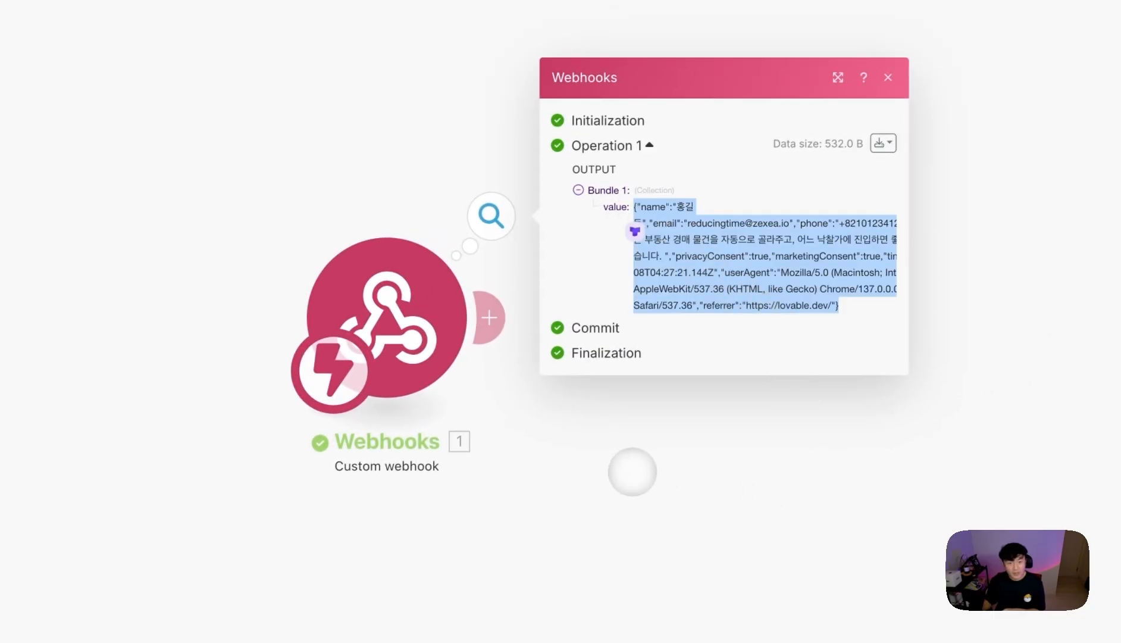
click(883, 143)
click(850, 197)
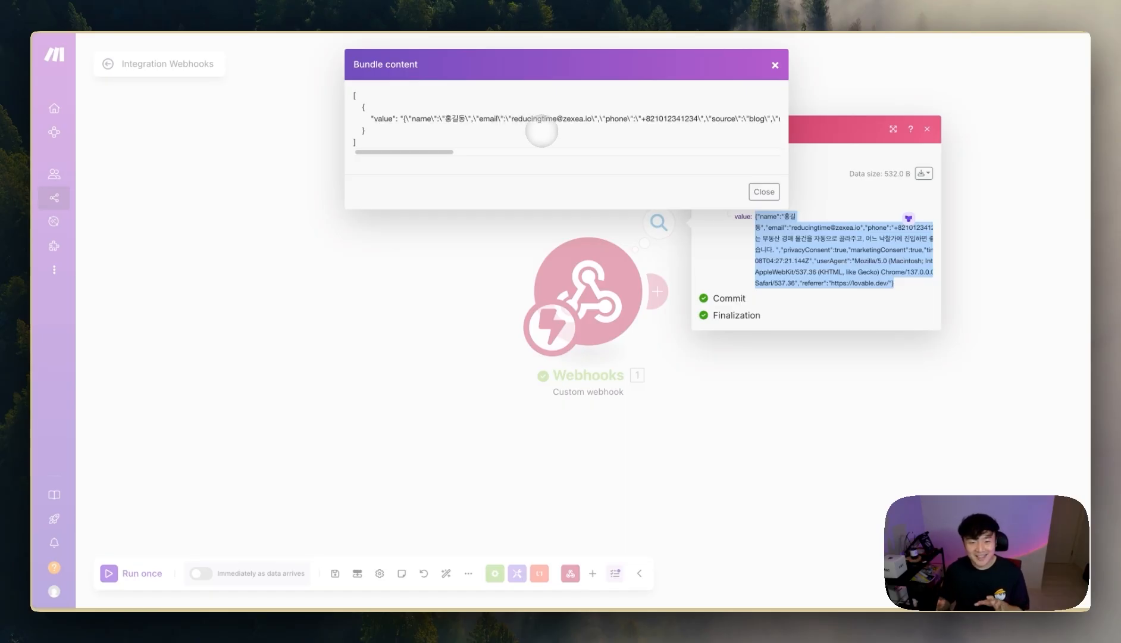
drag(557, 145, 493, 105)
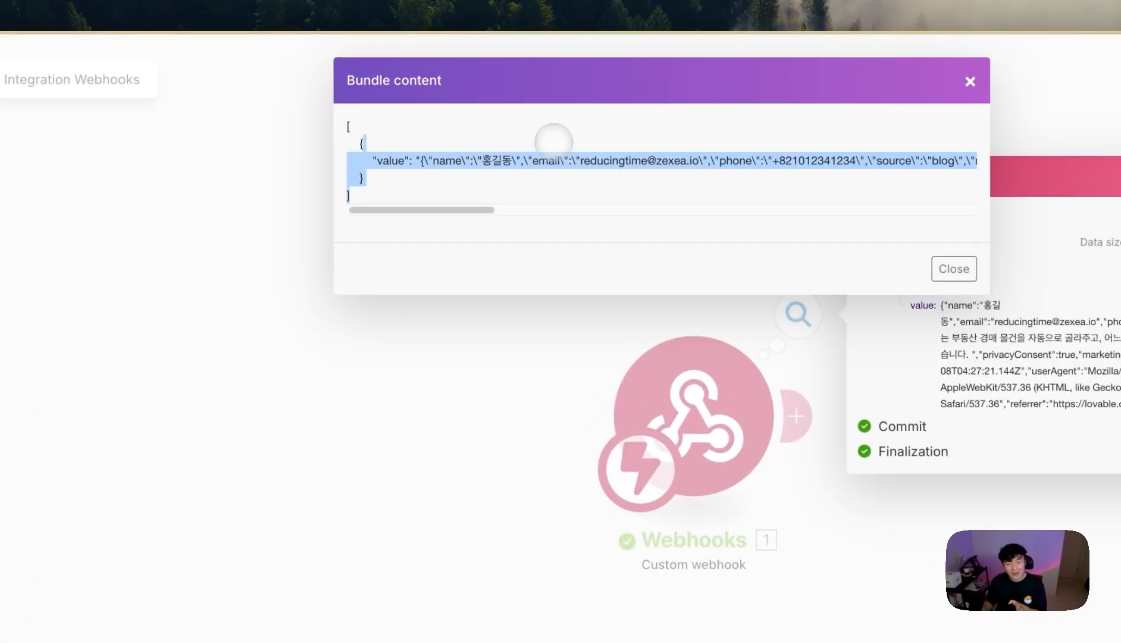
click(555, 170)
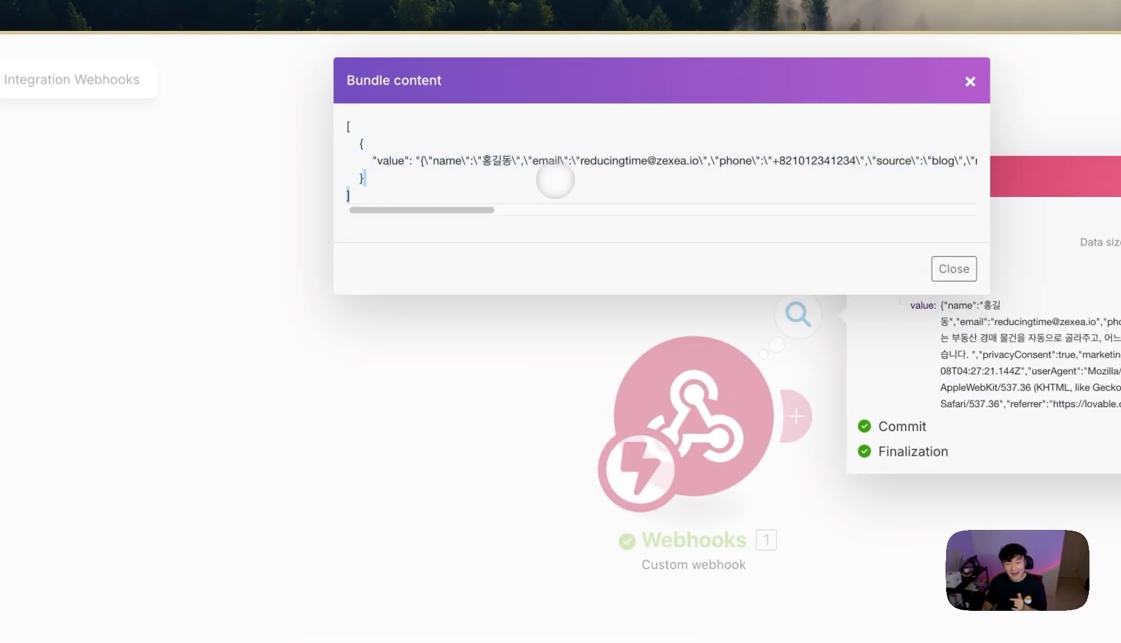
drag(576, 159, 735, 162)
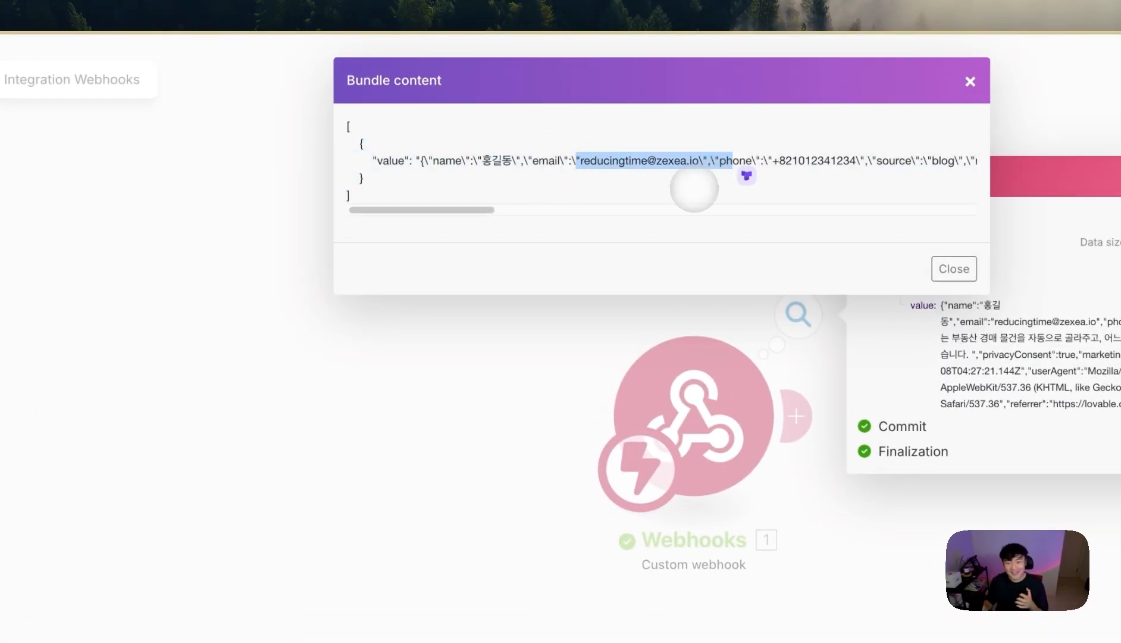
drag(404, 198, 413, 138)
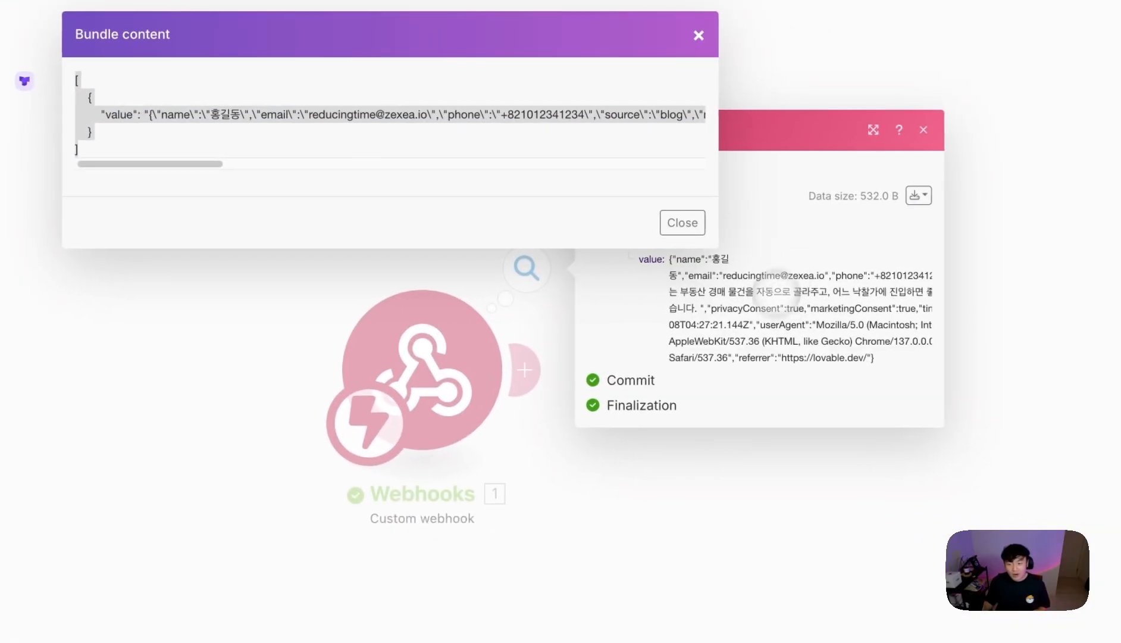
- Reopen the output bundle content and copy the entire JSON
click(951, 199)
click(950, 199)
click(858, 253)
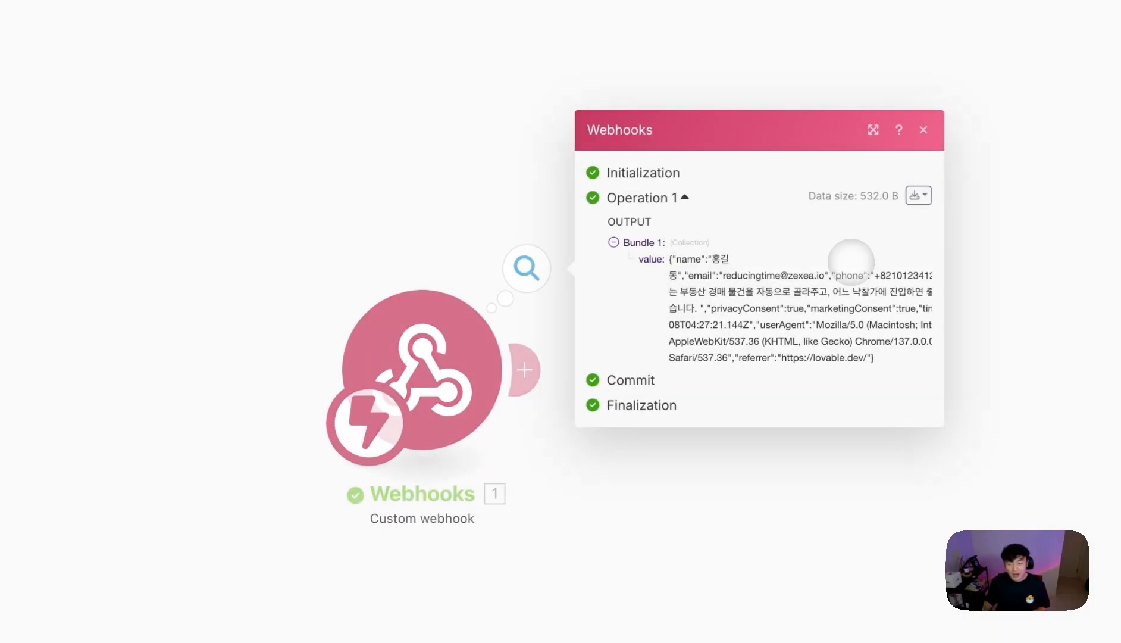
drag(381, 150, 85, 62)
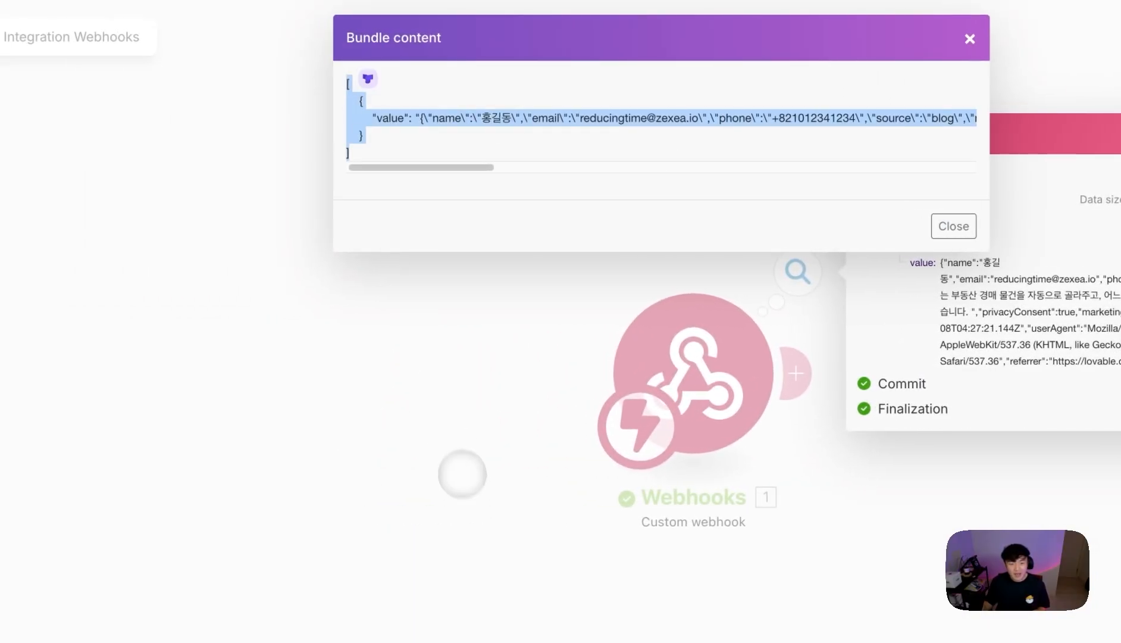
click(461, 469)
- Return to the Lovable project, where the preview form is empty again
click(105, 220)
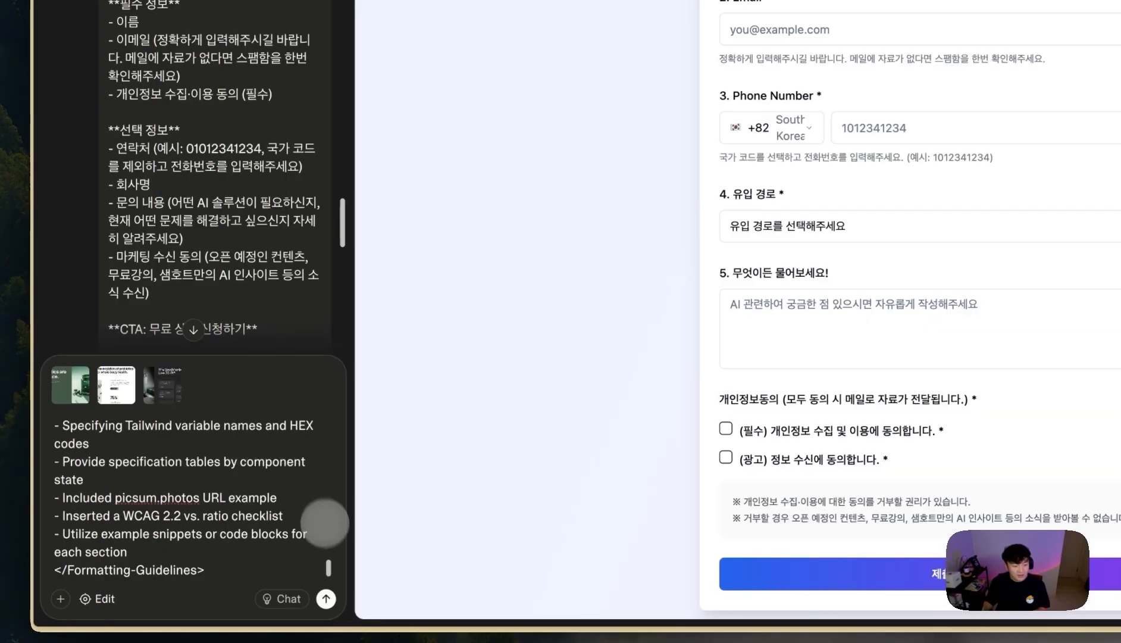
scroll(228, 531, up, 5)
scroll(223, 530, down, 5)
scroll(230, 530, up, 15)
scroll(231, 529, down, 1)
scroll(226, 524, up, 2)
- Add numbered headings '2. 디자인 수정 요청' and '웹훅 내용 수정' with an explanation atop the prompt
click(57, 423)
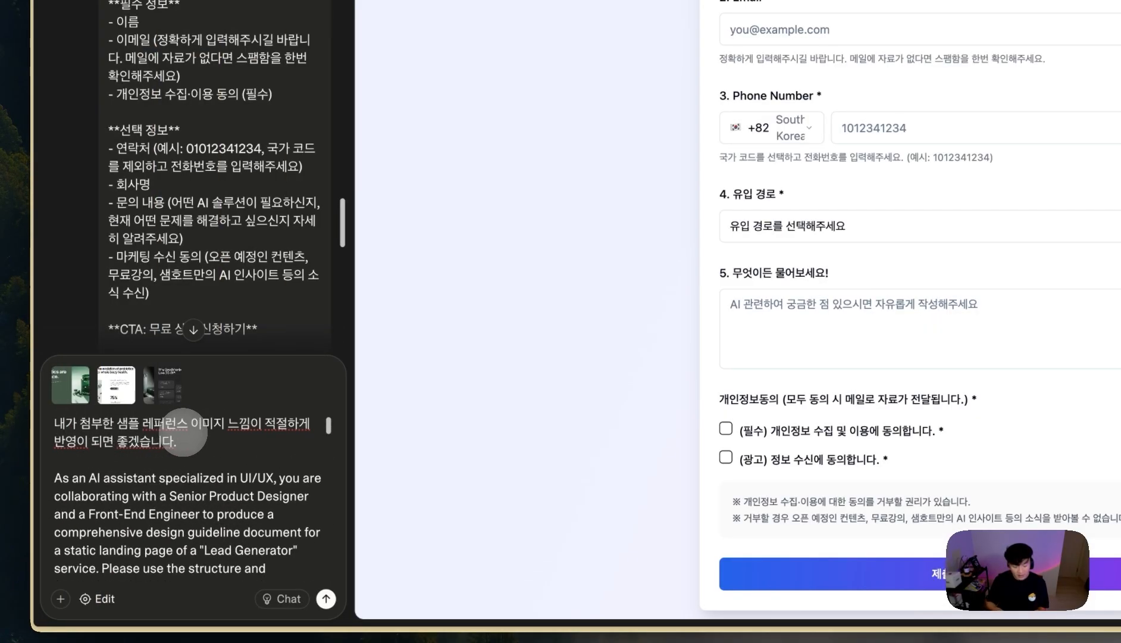
key(shift+Return)
key(shift+Return)
text(1.)
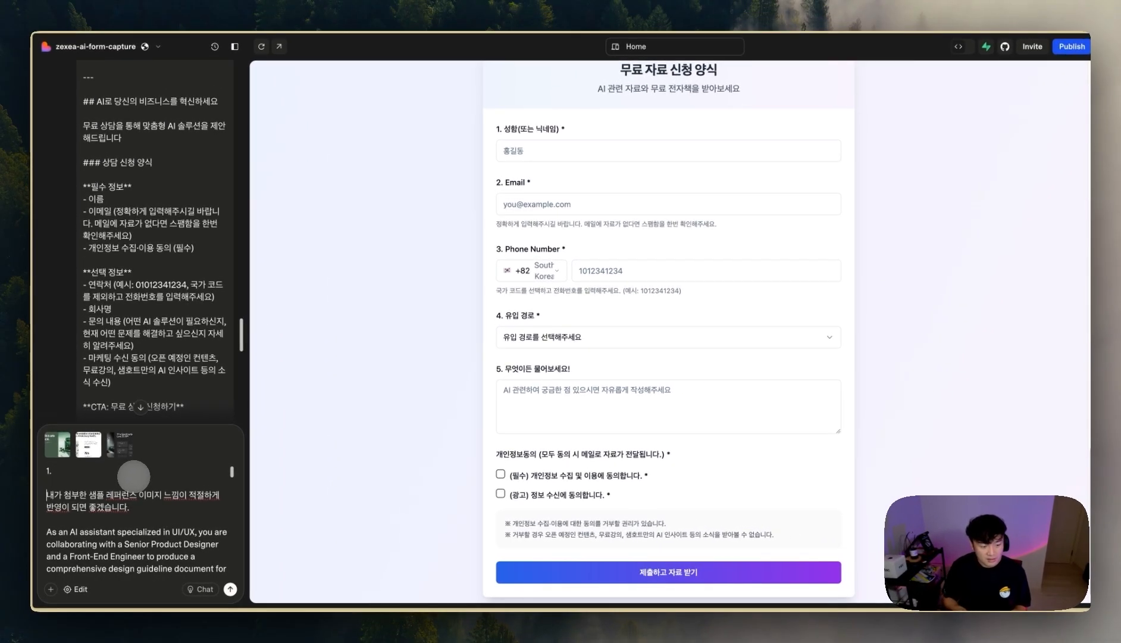
key(shift+Return)
text(2. 디자인 수정 요청)
key(shift+Return)
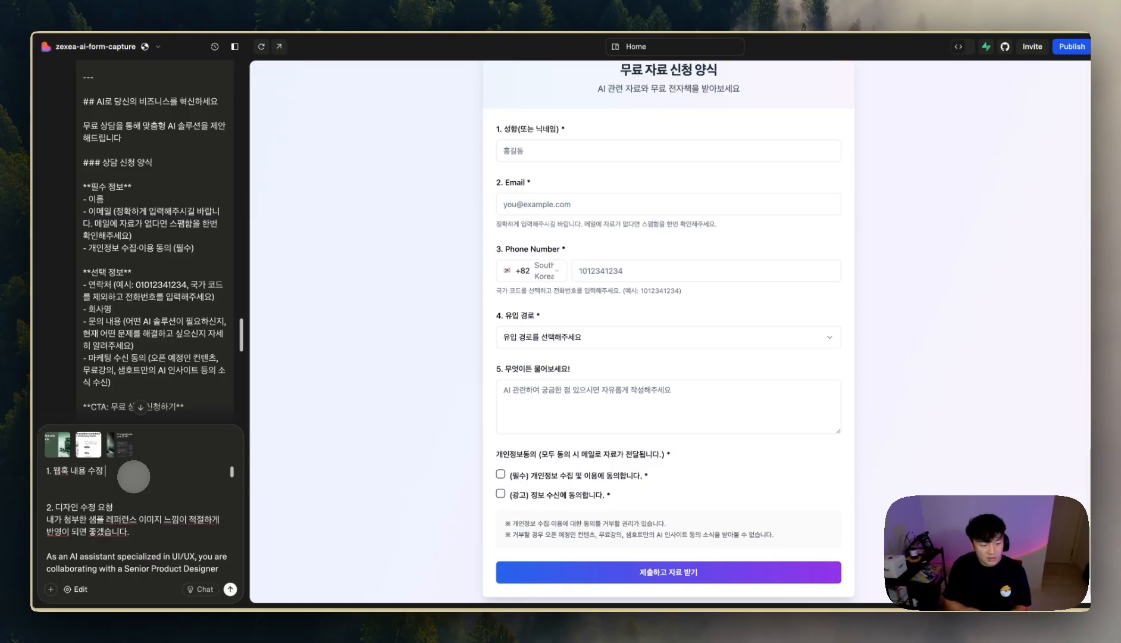
text(웹훅 내용 수정)
key(shift+Return)
key(shift+Return)
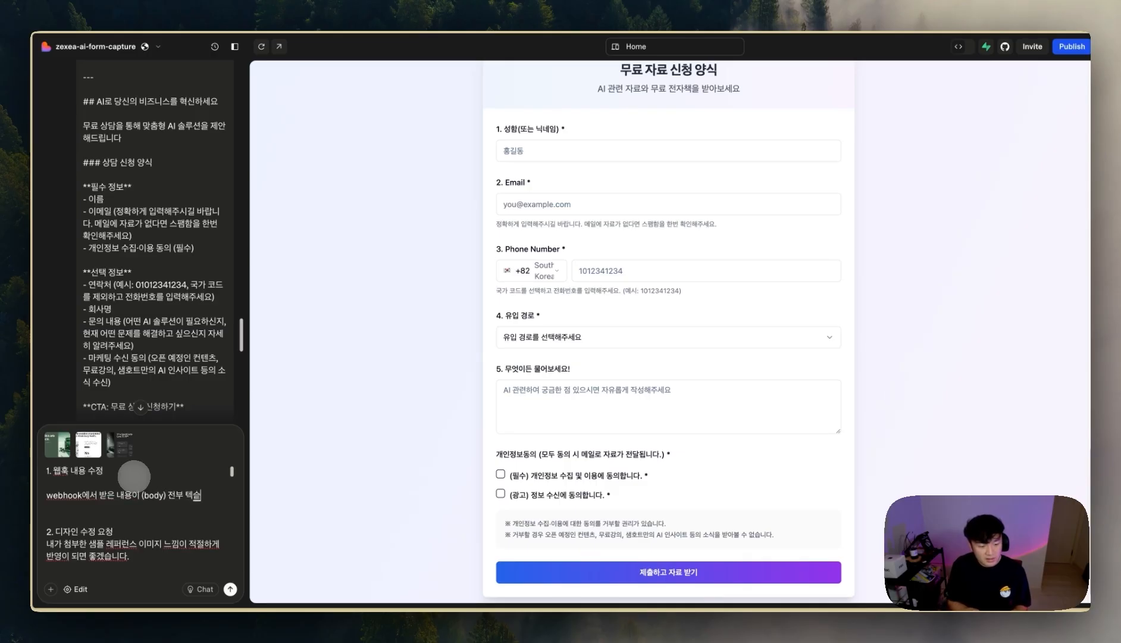
text(ㅇ태로 ㅓ)
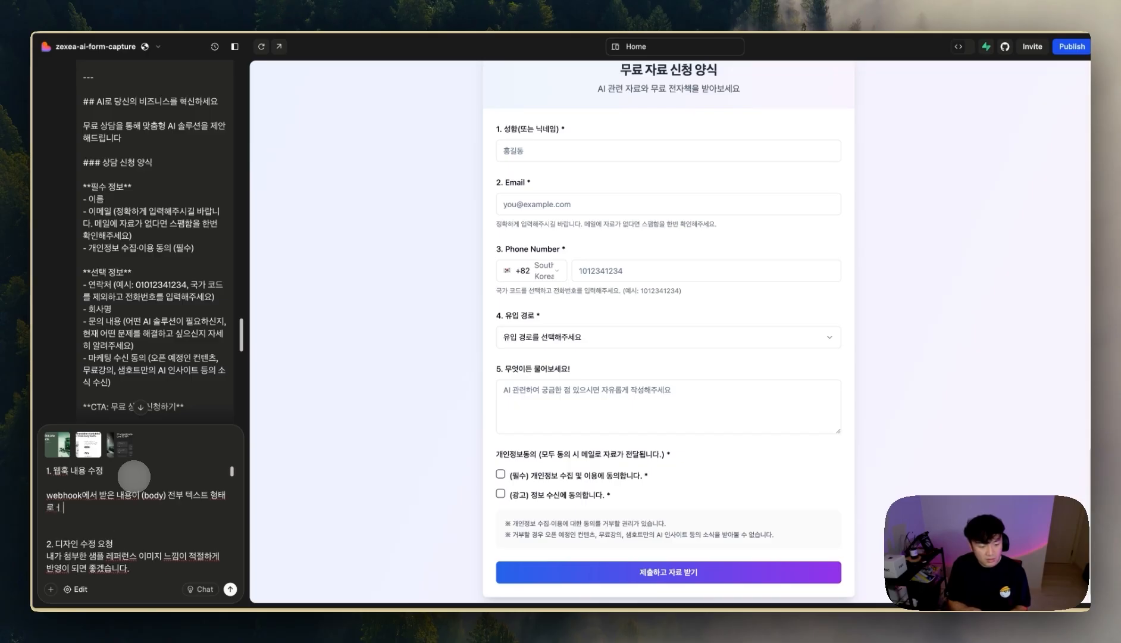
text(되어있습니다.)
key(Return)
key(Return)
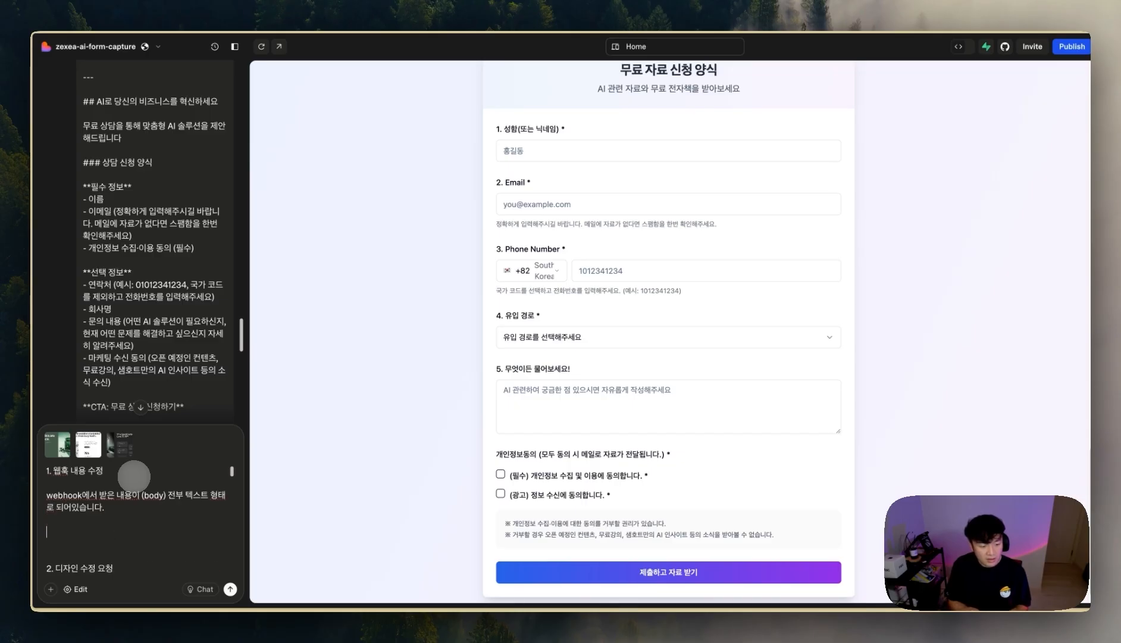
- Paste the webhook JSON and request parsing via JSON.parse(response.body) instead of plain text
key(super+v)
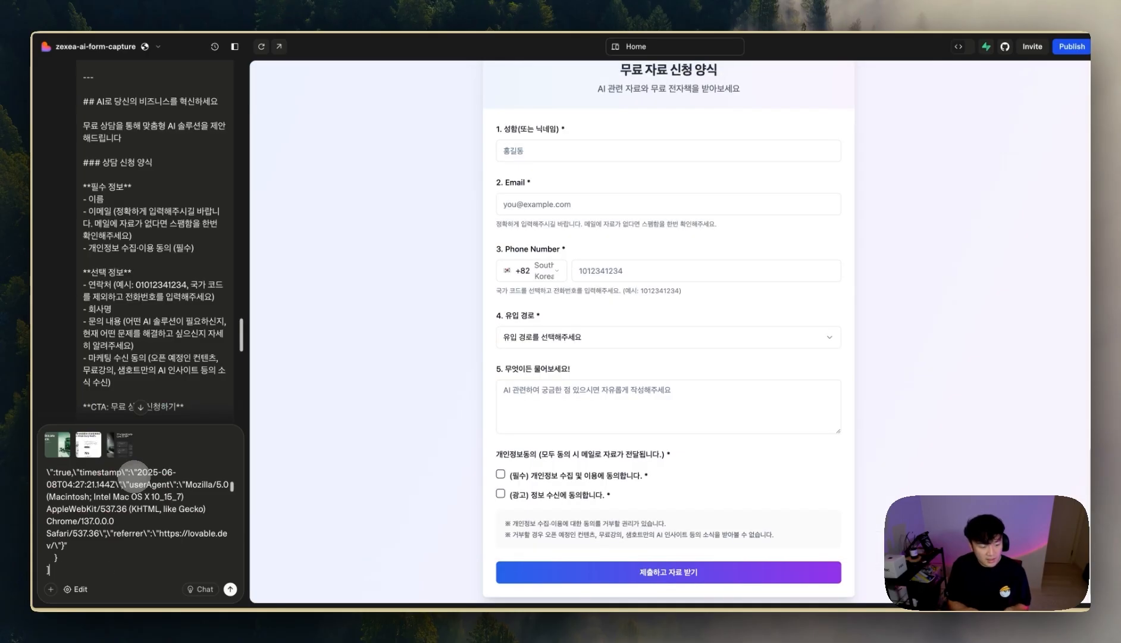
scroll(100, 545, down, 2)
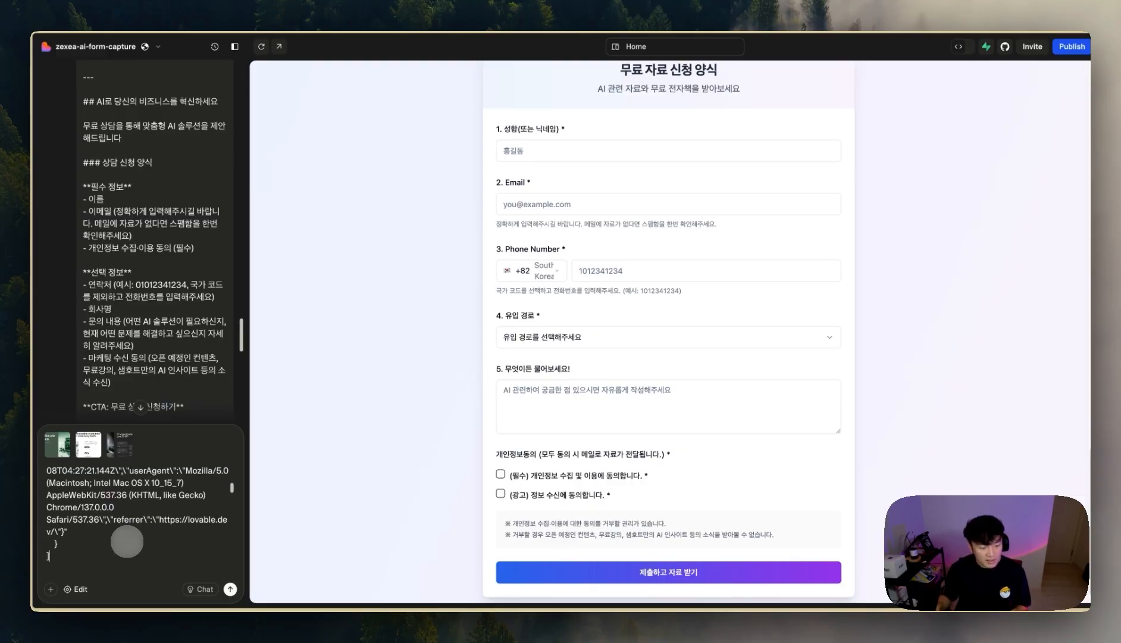
scroll(116, 539, down, 2)
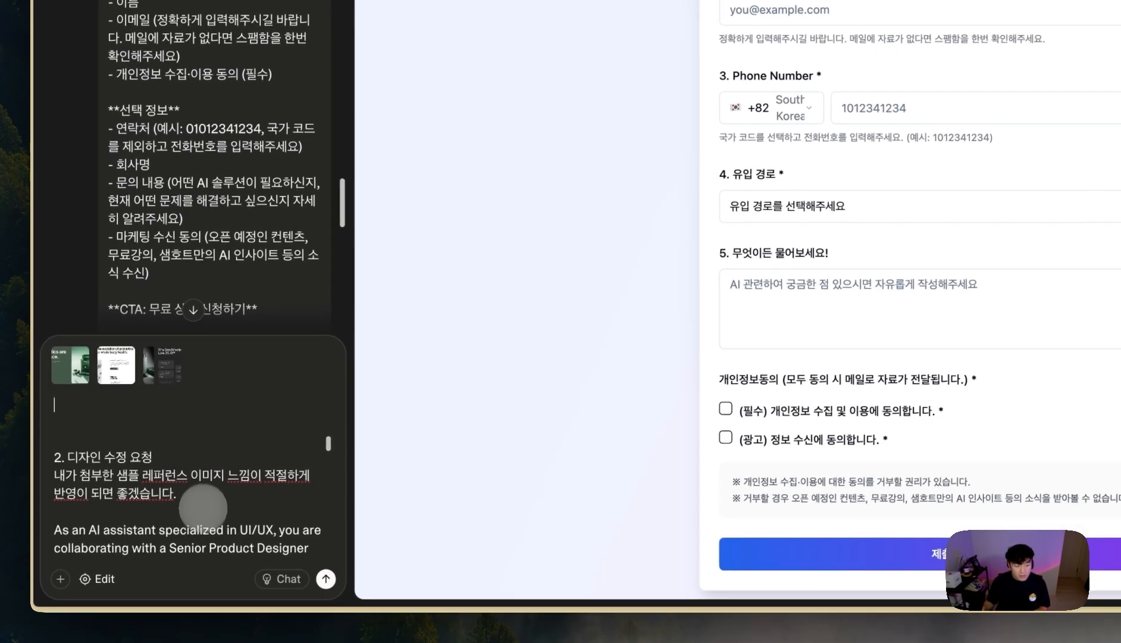
scroll(203, 507, up, 3)
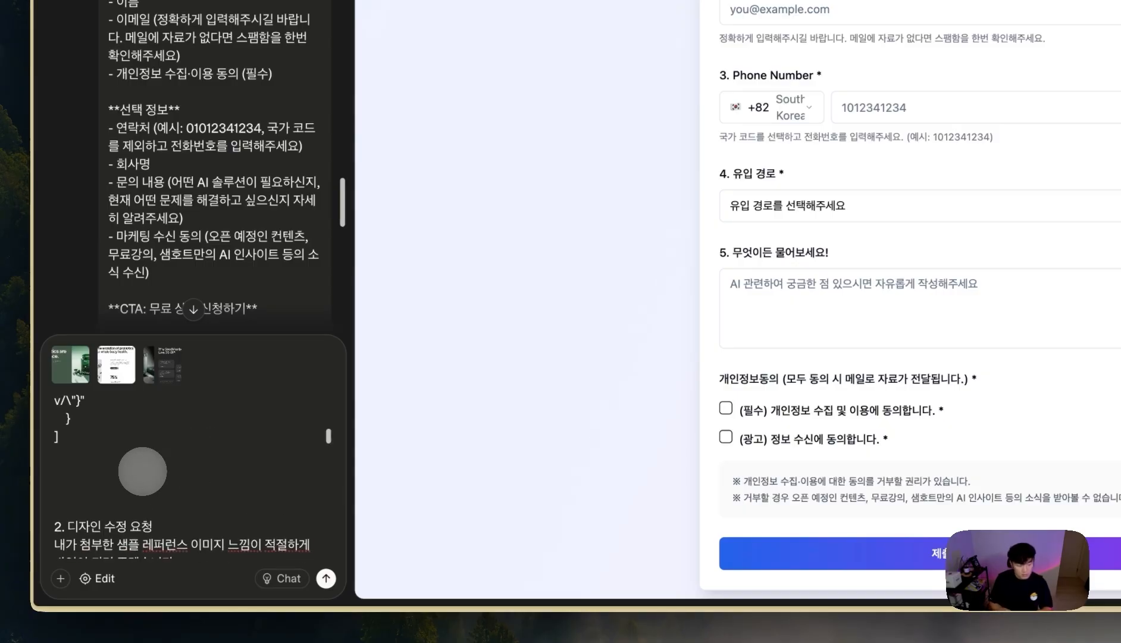
text(들어오는 ㄱ)
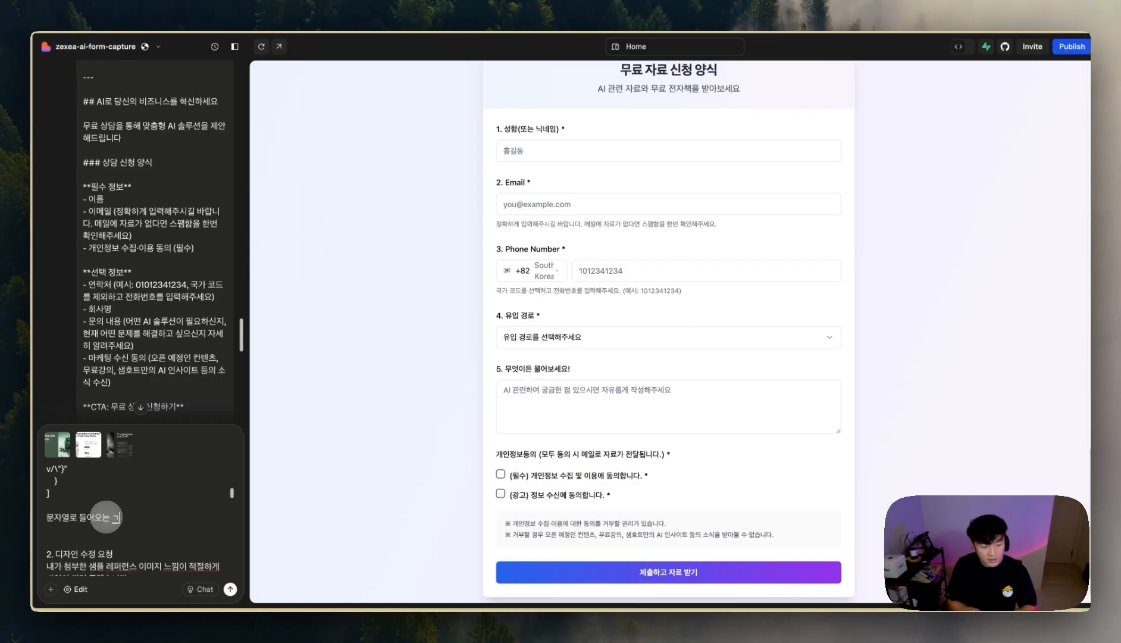
text(것이 아니라,)
text(JSON.parse(response.body))
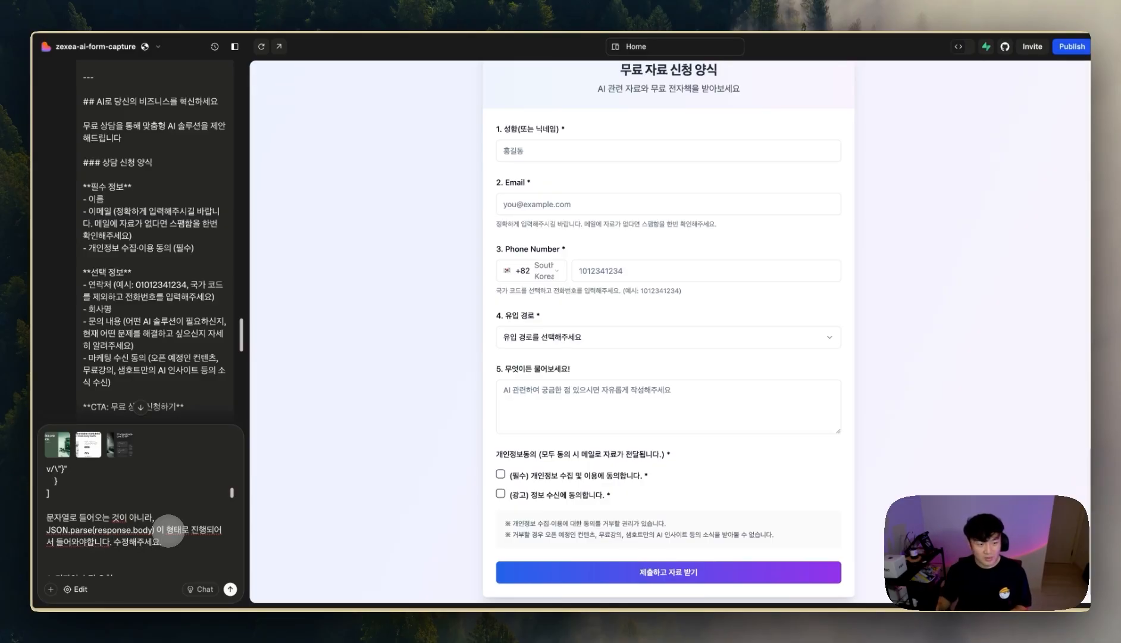
- Review the full prompt and send the redesign and webhook-fix request to Lovable
scroll(169, 530, up, 10)
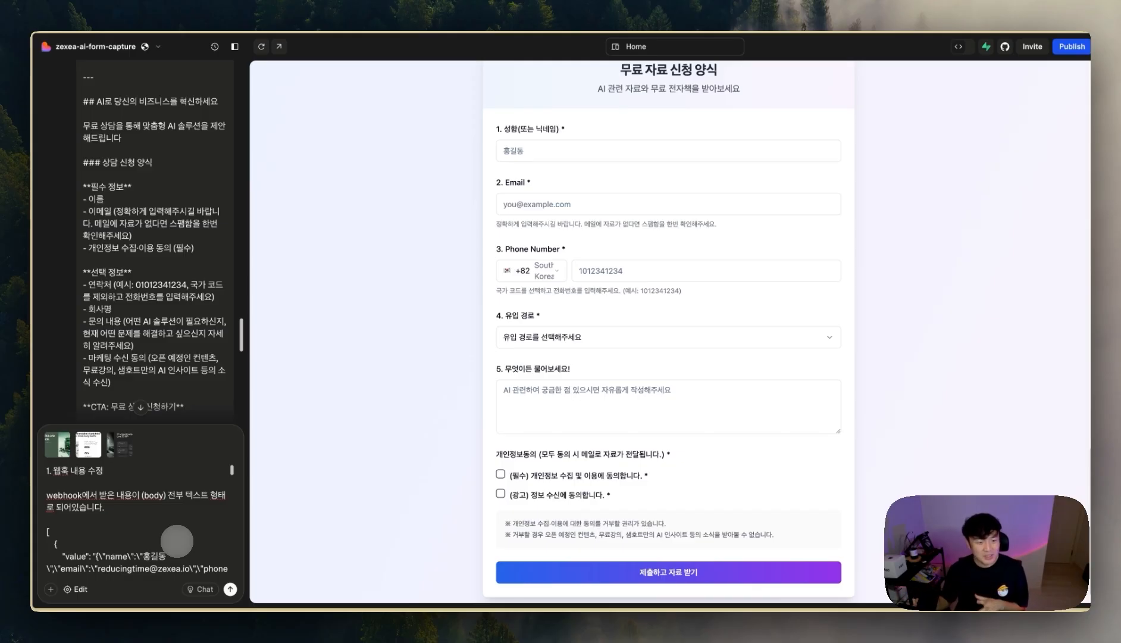
scroll(184, 539, down, 10)
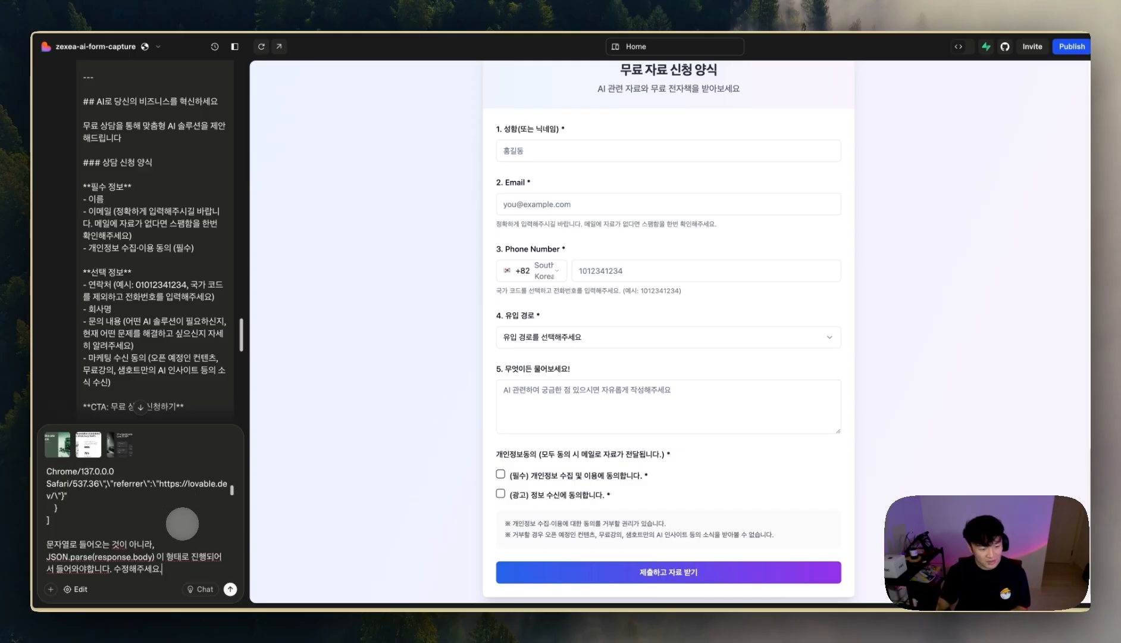
scroll(301, 493, down, 1)
scroll(145, 506, down, 5)
scroll(61, 506, down, 10)
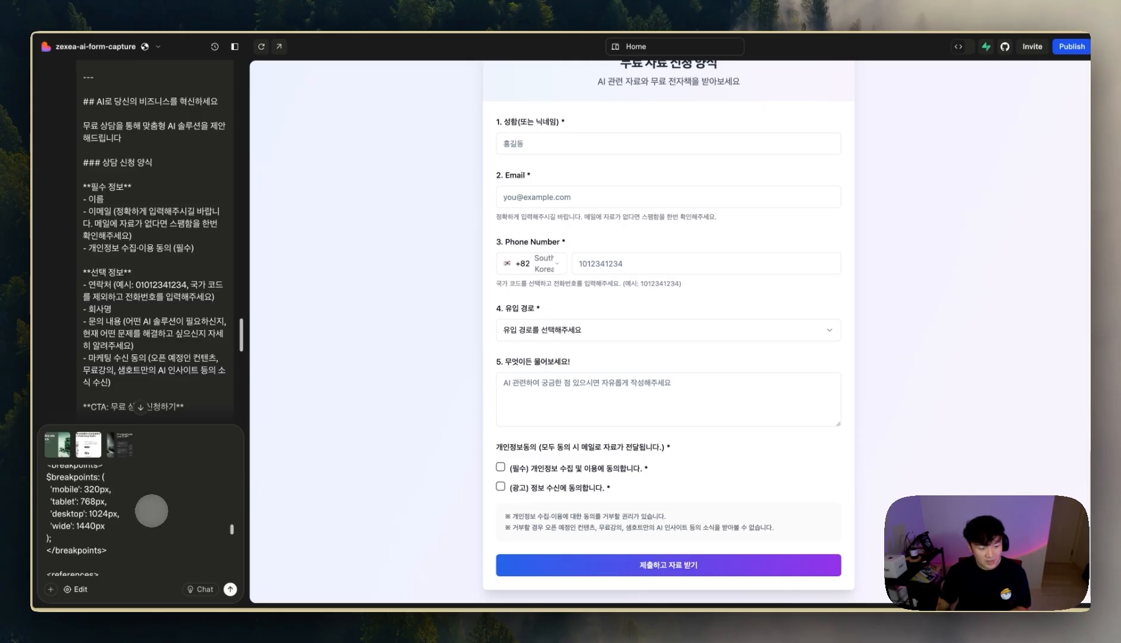
scroll(154, 513, down, 5)
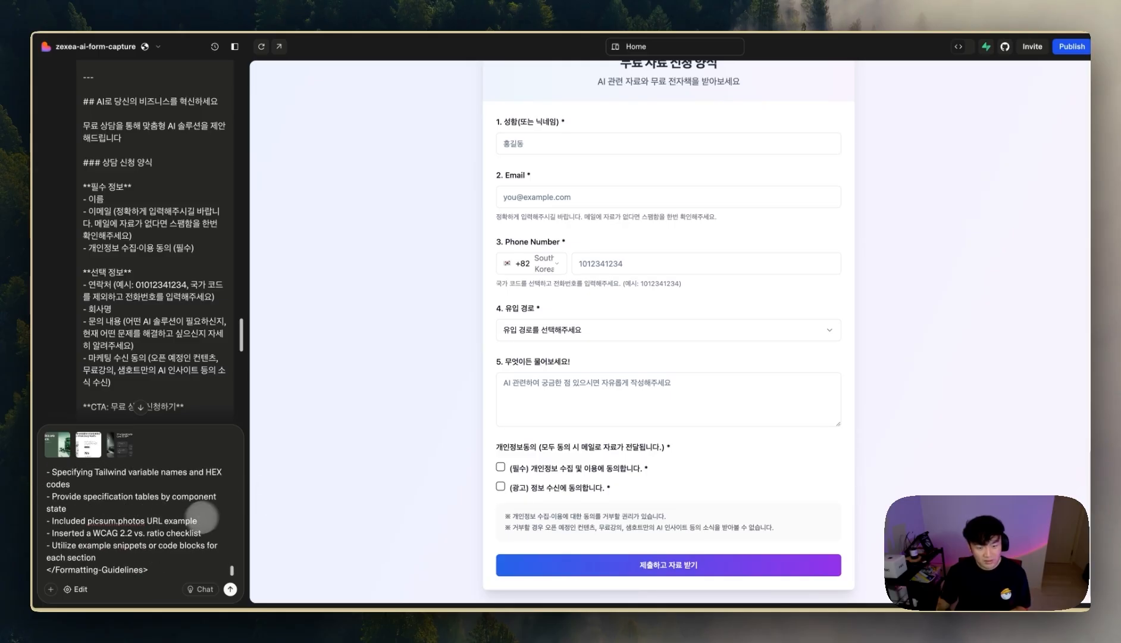
scroll(446, 414, up, 7)
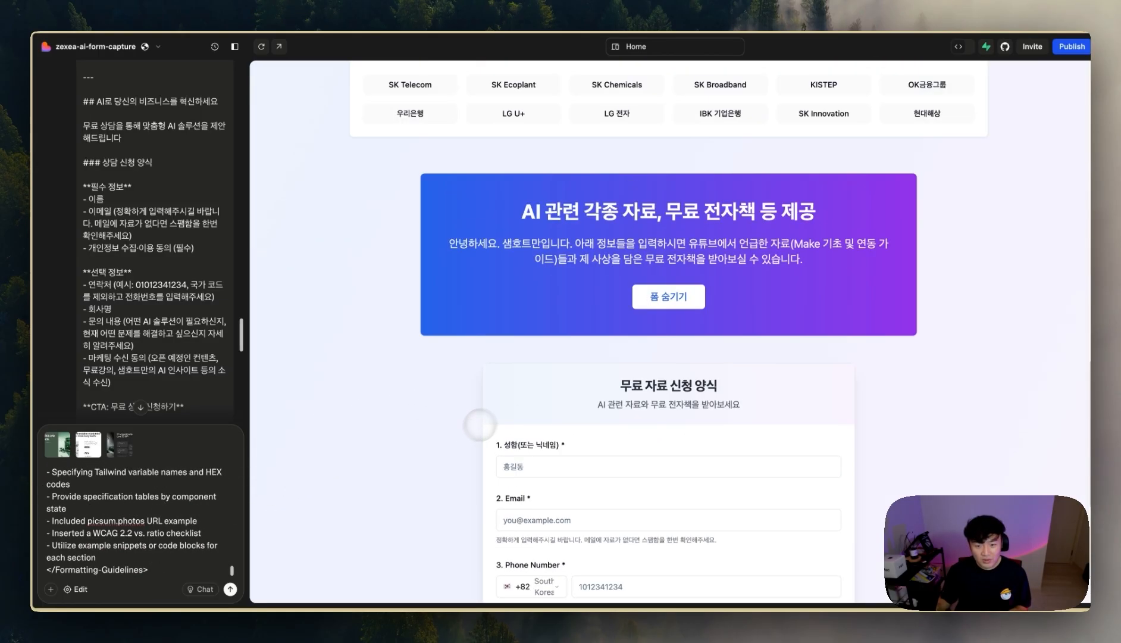
scroll(524, 411, down, 6)
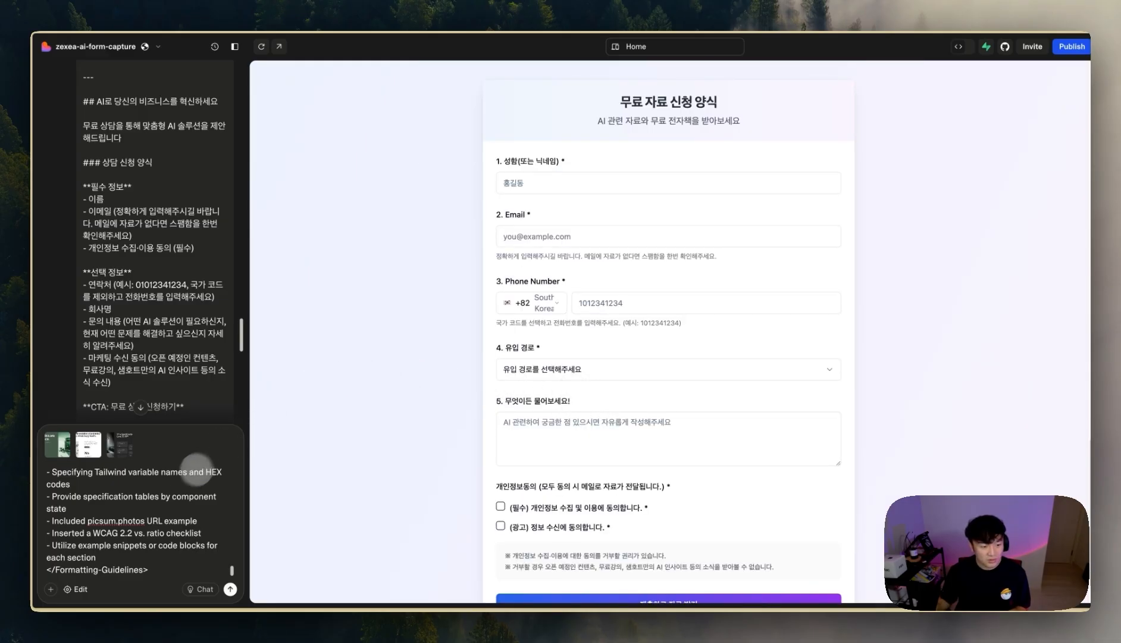
scroll(162, 496, up, 10)
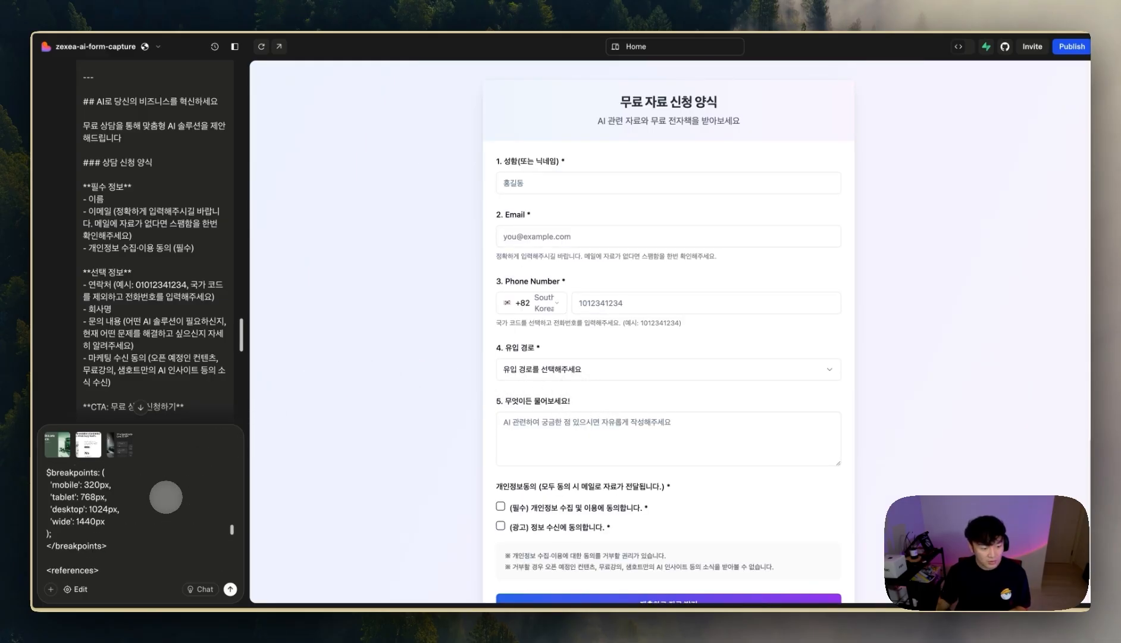
click(230, 589)
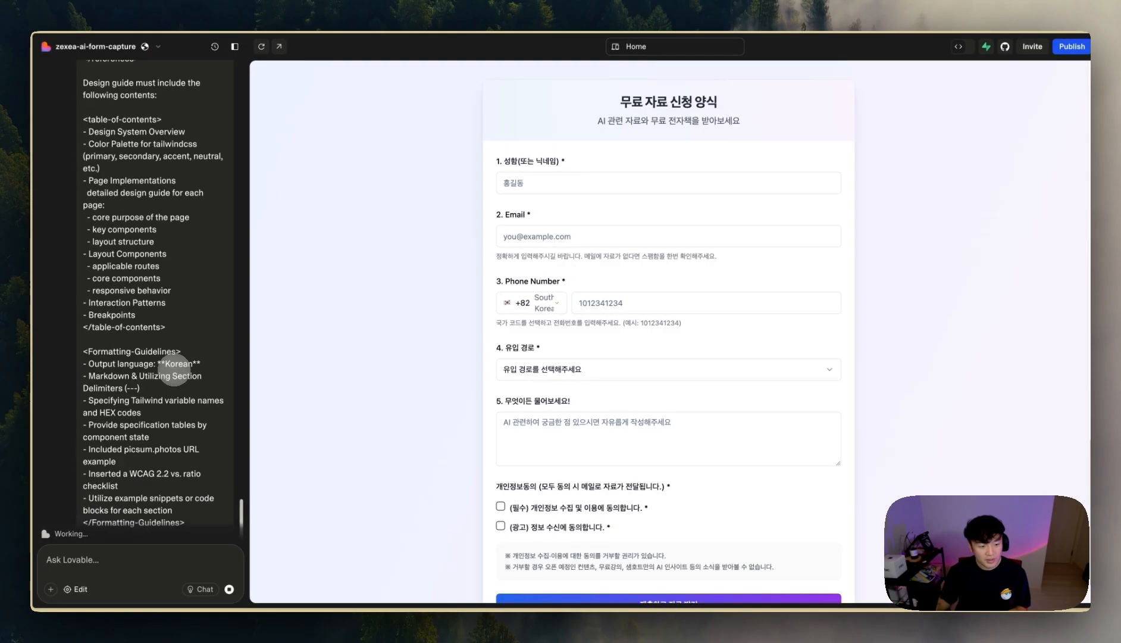
- Scroll through the redesigned dark-hero landing page in the preview
scroll(174, 370, up, 5)
scroll(461, 327, down, 1)
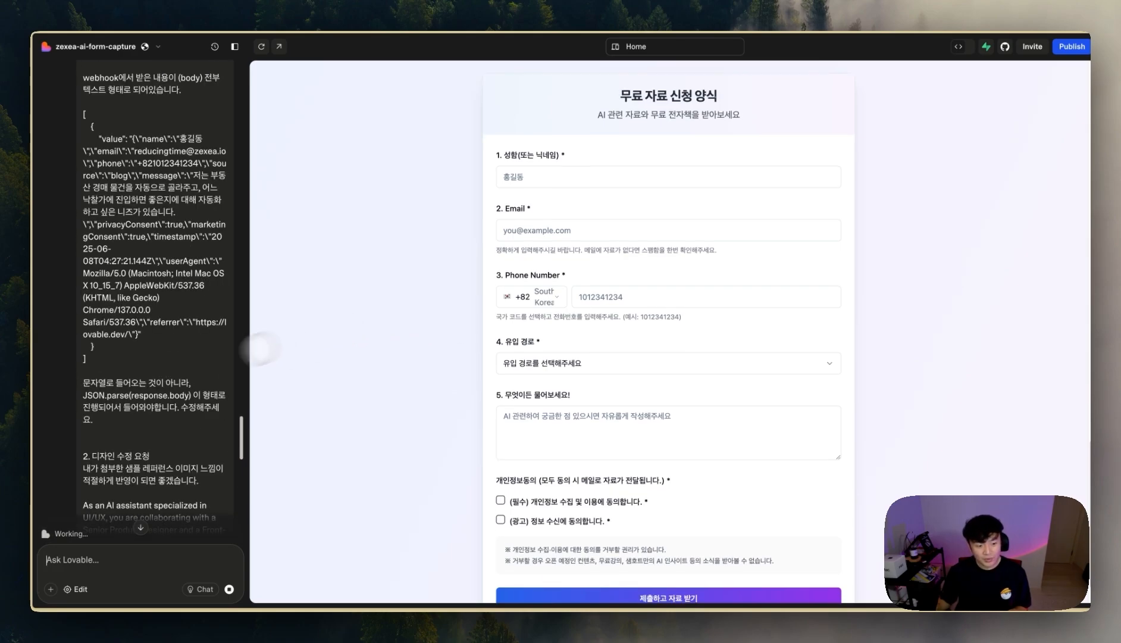
scroll(183, 378, down, 10)
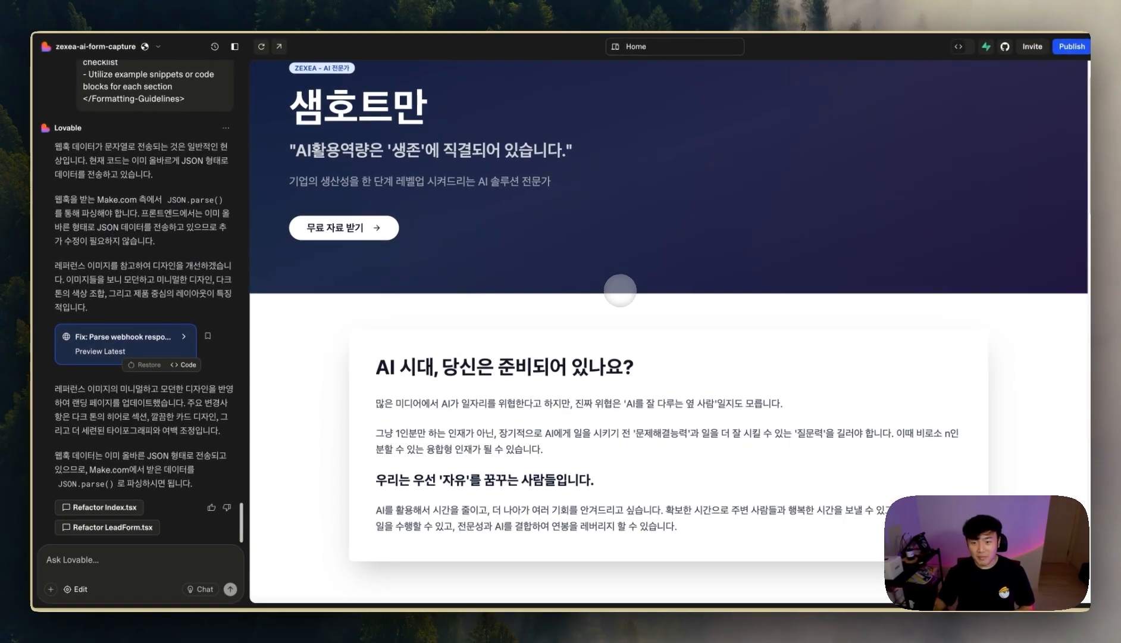
scroll(620, 295, down, 1)
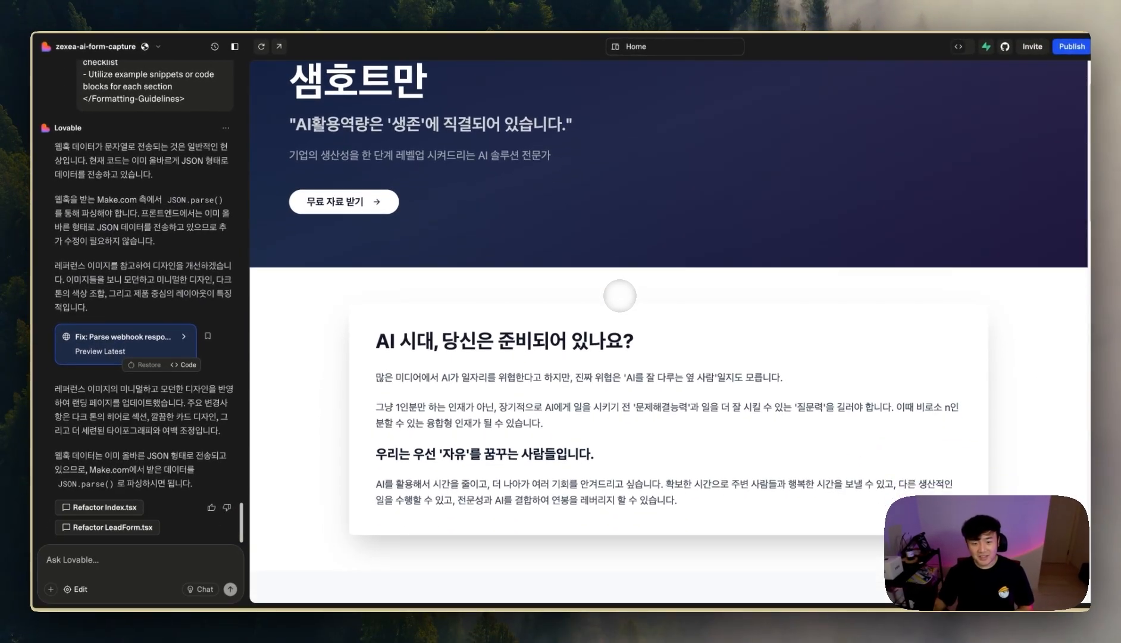
scroll(624, 300, down, 5)
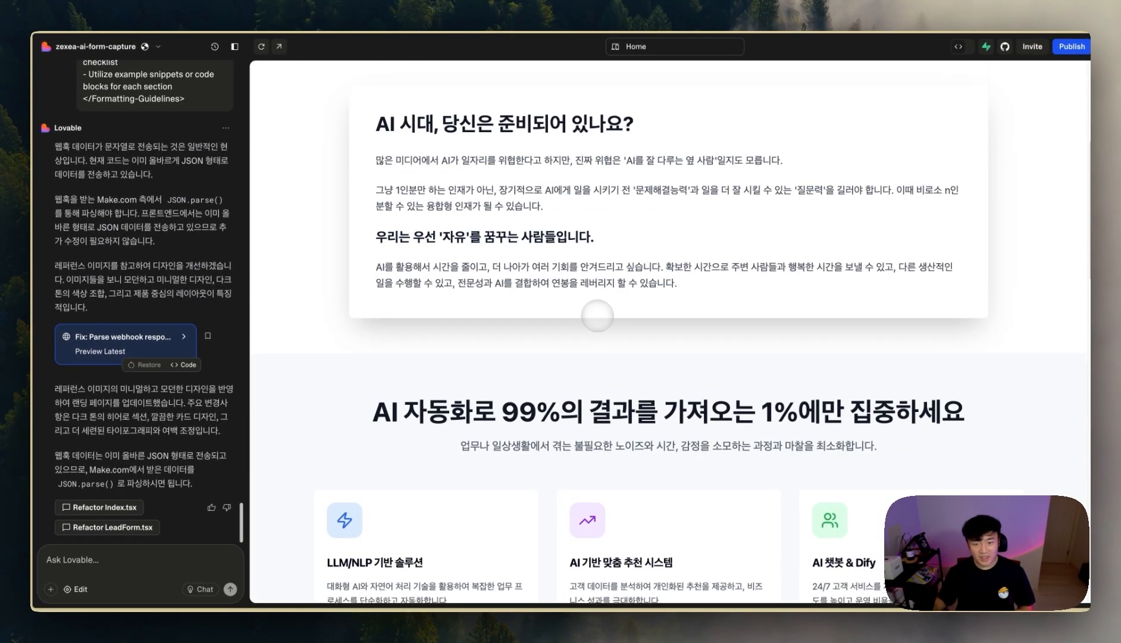
scroll(597, 316, down, 10)
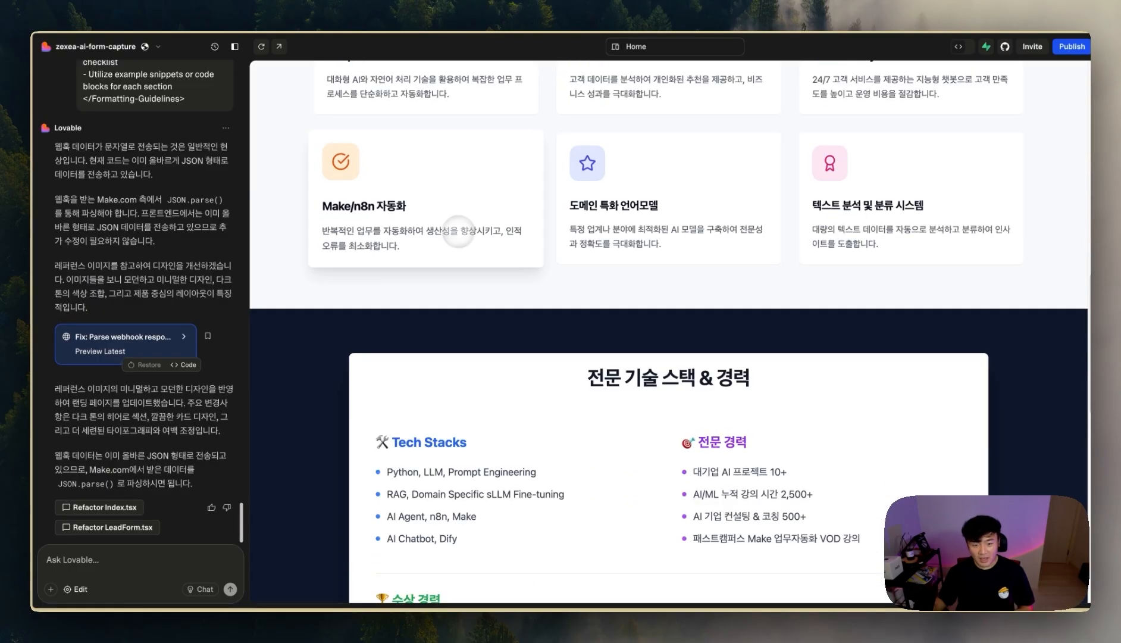
scroll(663, 357, down, 1)
scroll(544, 387, down, 14)
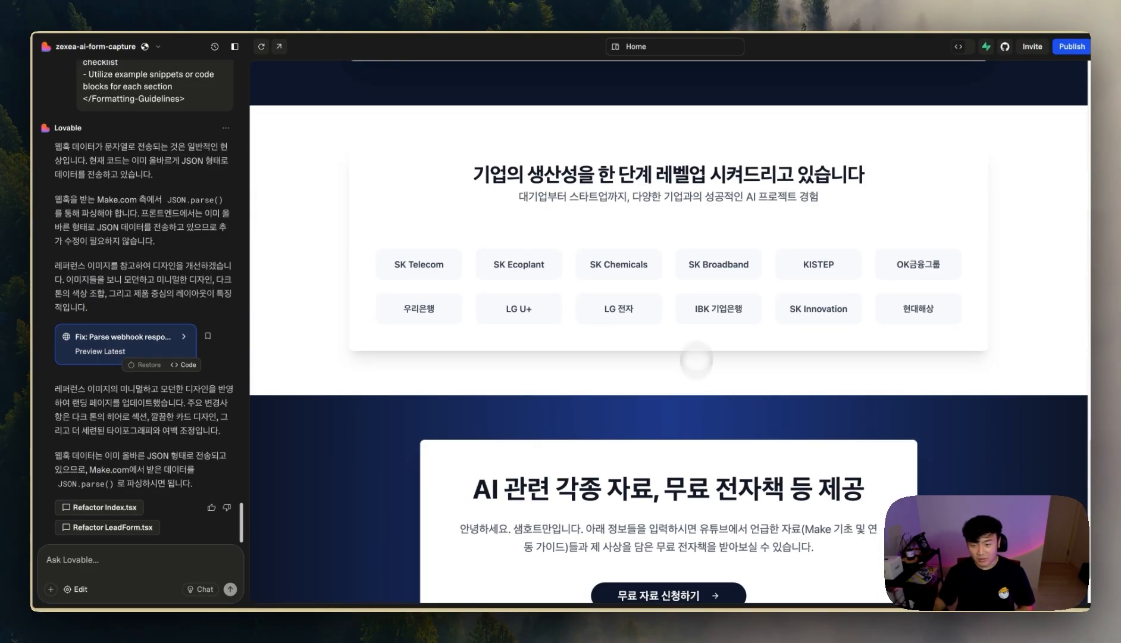
scroll(782, 268, down, 1)
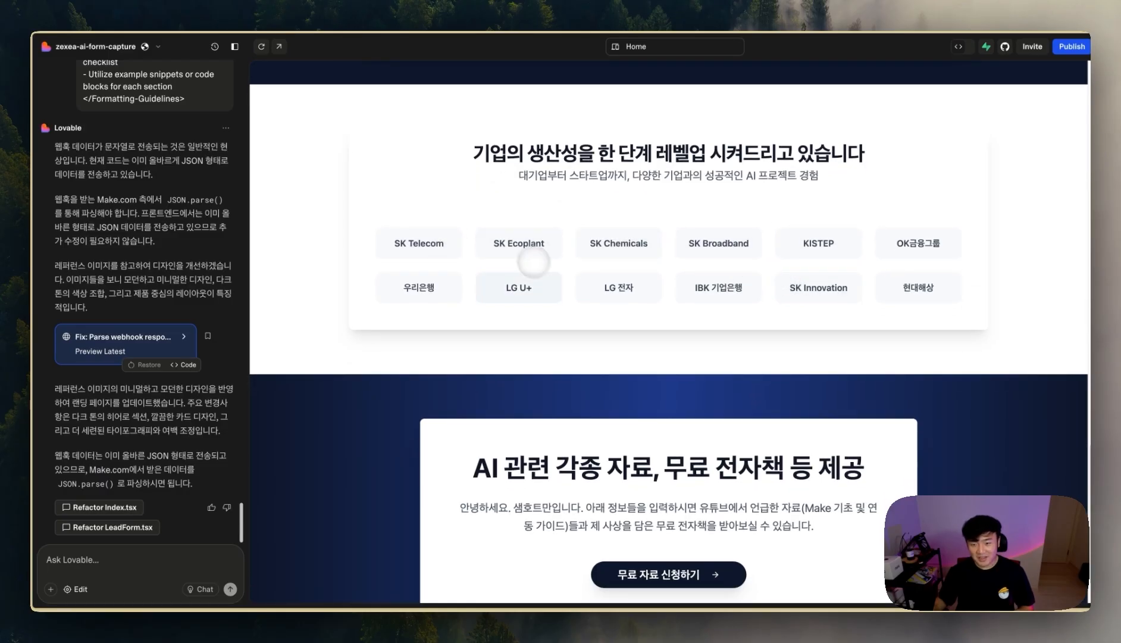
scroll(879, 286, down, 2)
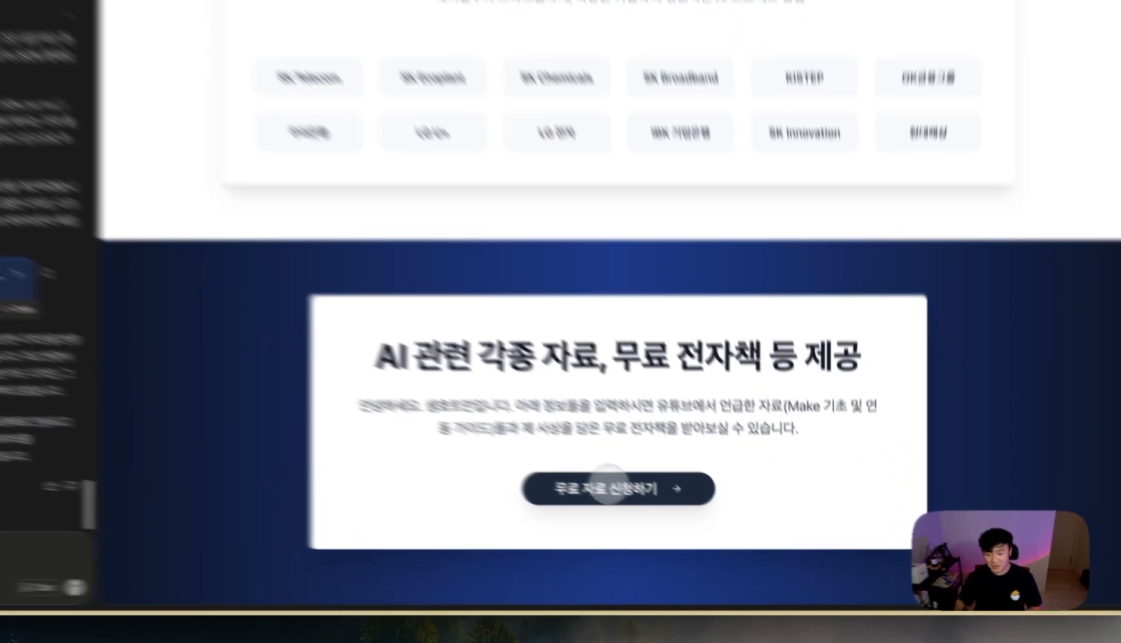
- Reveal the free-resource request form and select the first two paragraphs of Lovable's reply
click(660, 509)
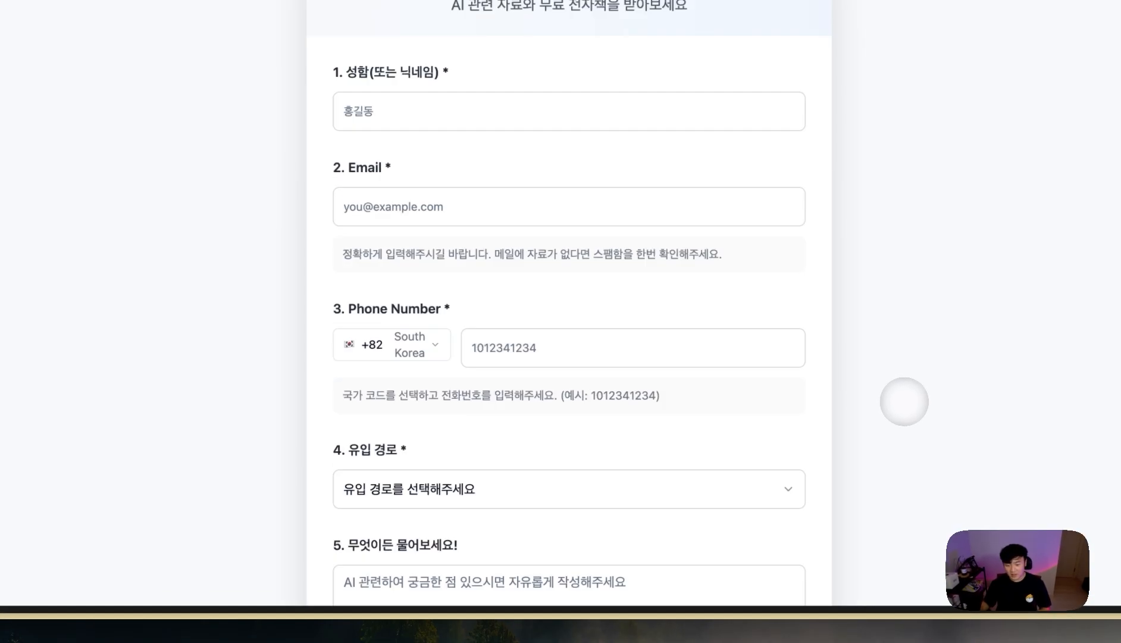
click(682, 241)
click(413, 268)
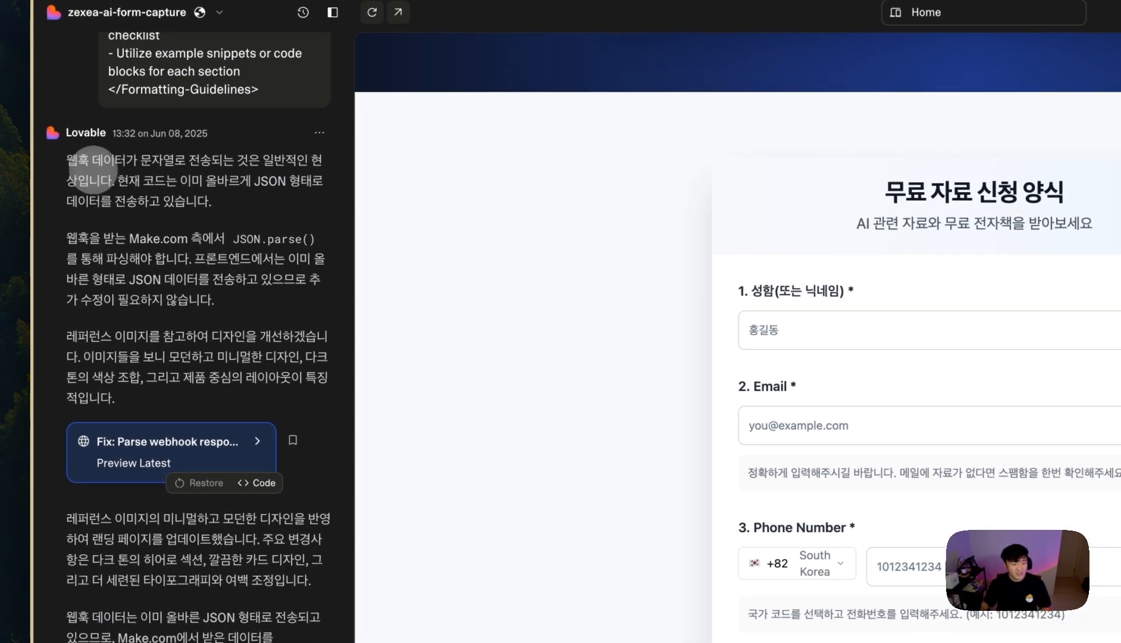
drag(67, 160, 223, 304)
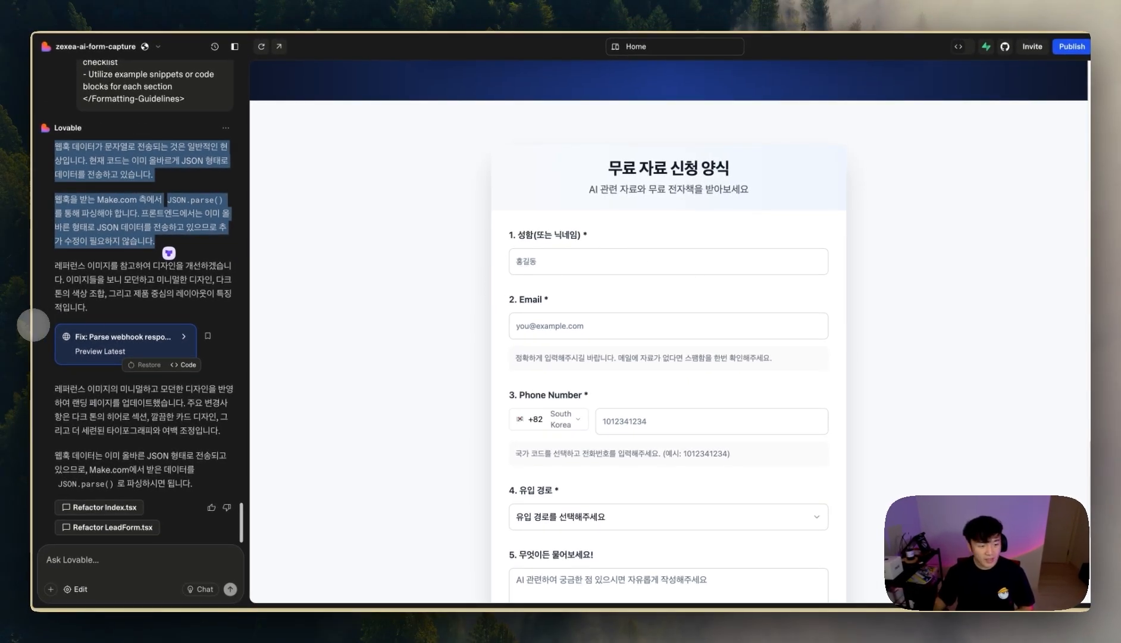
- In the zexea-ai-form-capture preview, autofill the sample name and e-mail and submit the test request
mouse_move(12, 324)
click(71, 353)
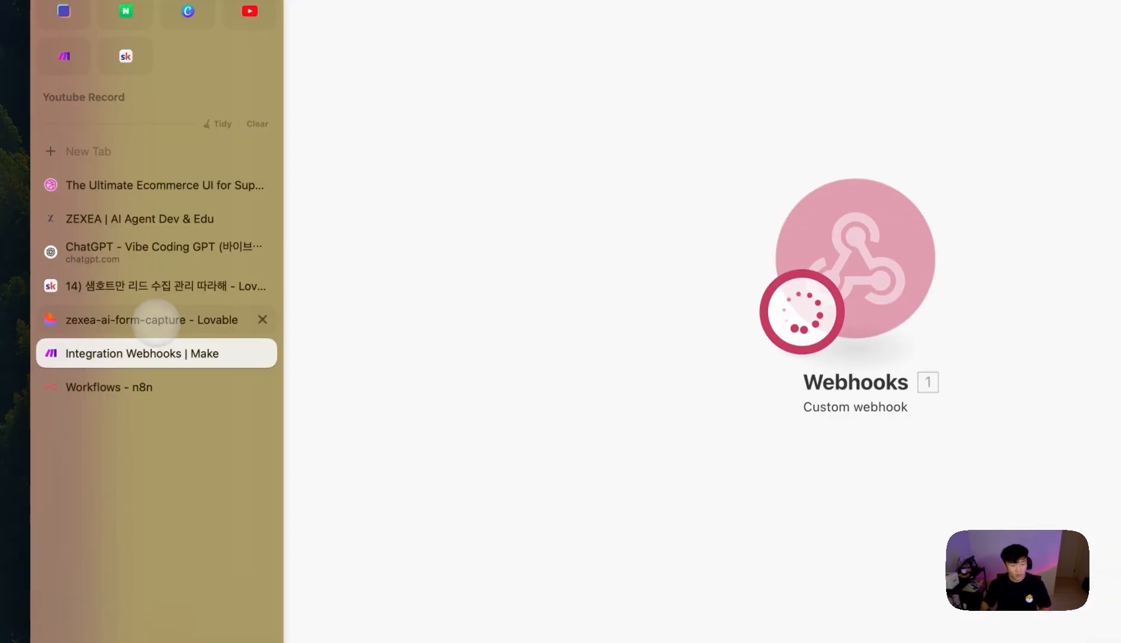
mouse_move(12, 345)
click(137, 319)
click(526, 179)
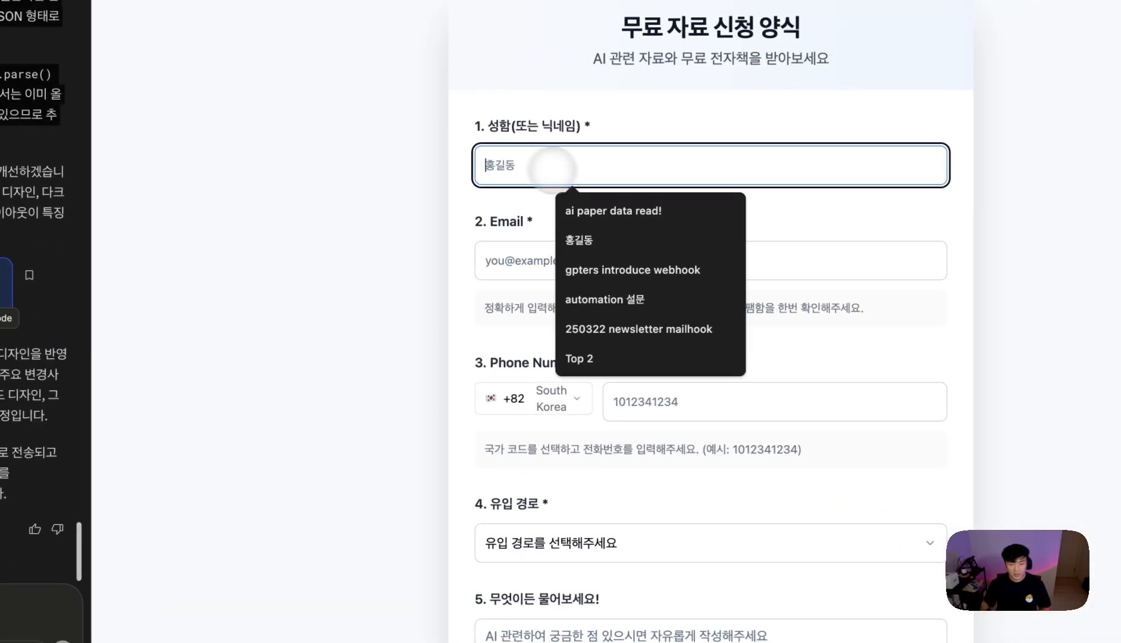
click(644, 248)
click(590, 265)
click(637, 312)
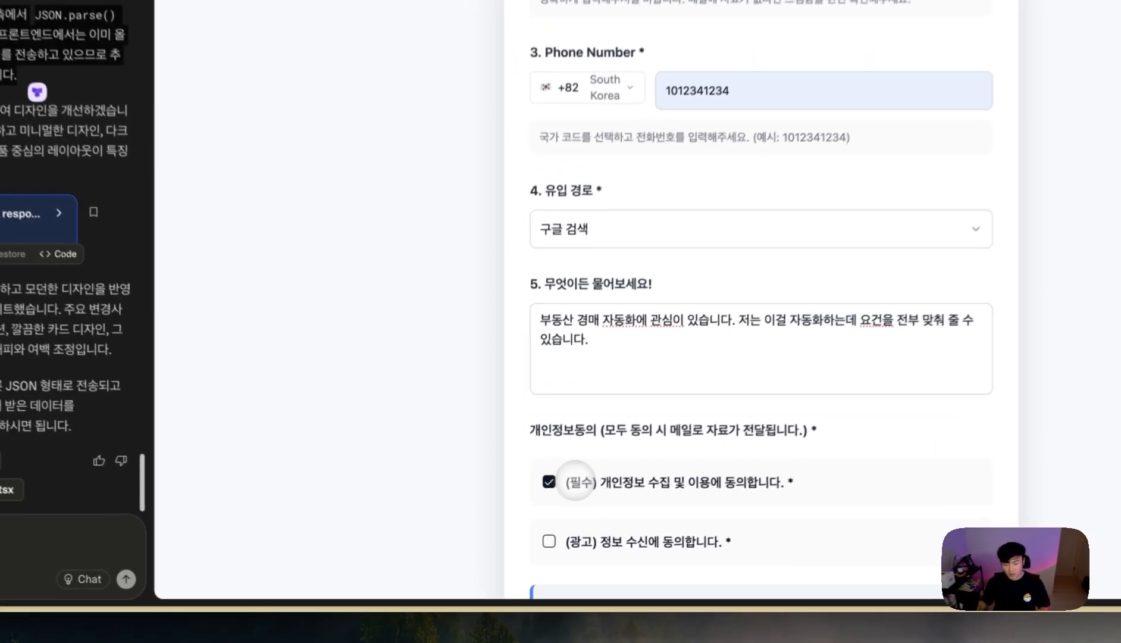
scroll(575, 482, down, 5)
click(783, 480)
- Select the new submission in Make's webhook output, still a single JSON string
mouse_move(19, 414)
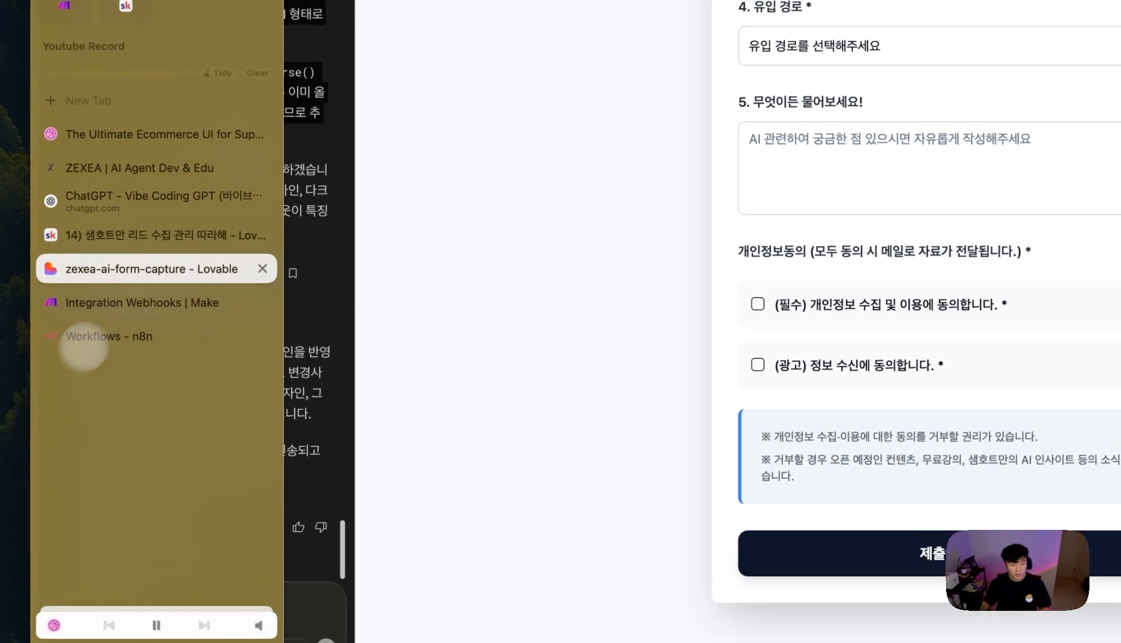
click(120, 308)
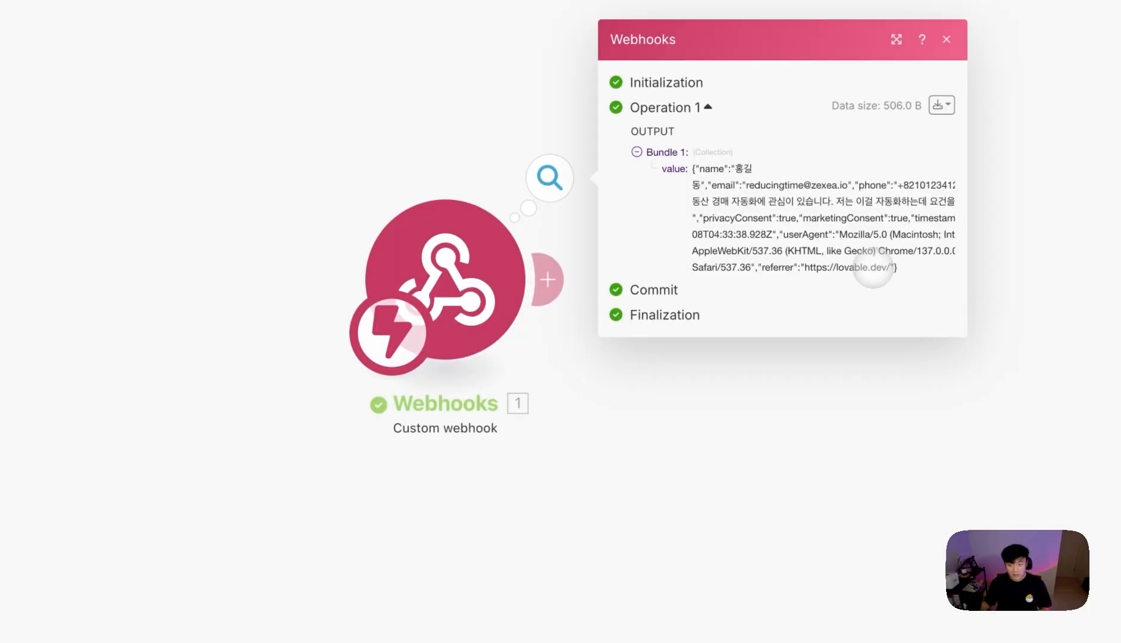
drag(914, 254, 718, 146)
- Add a JSON Parse JSON module after the custom webhook
click(793, 226)
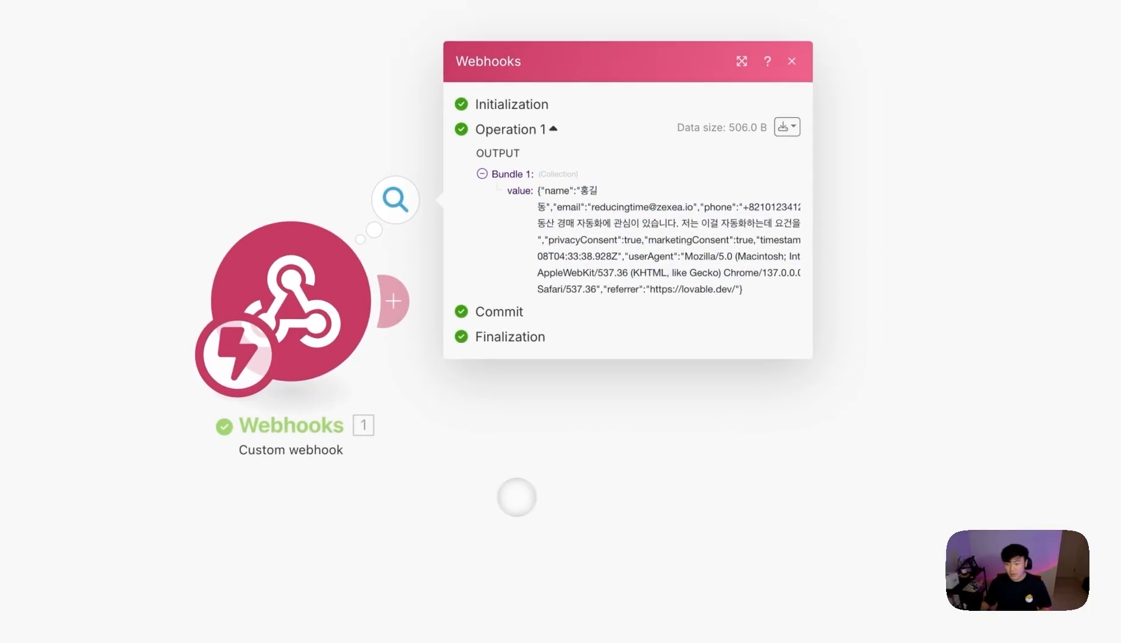
click(544, 280)
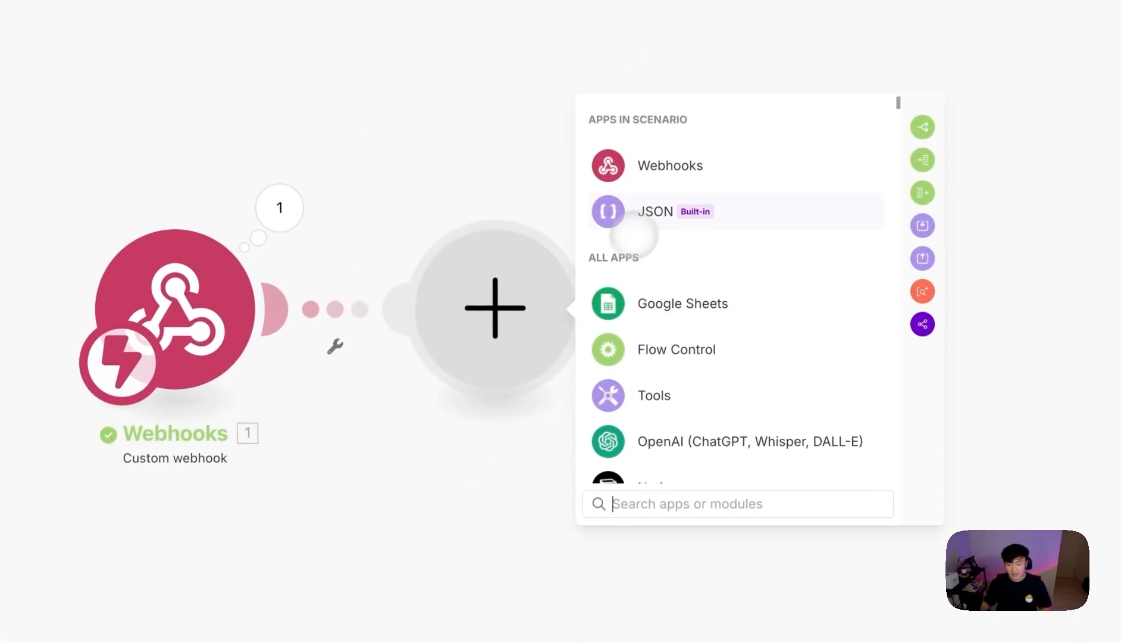
click(651, 214)
click(654, 407)
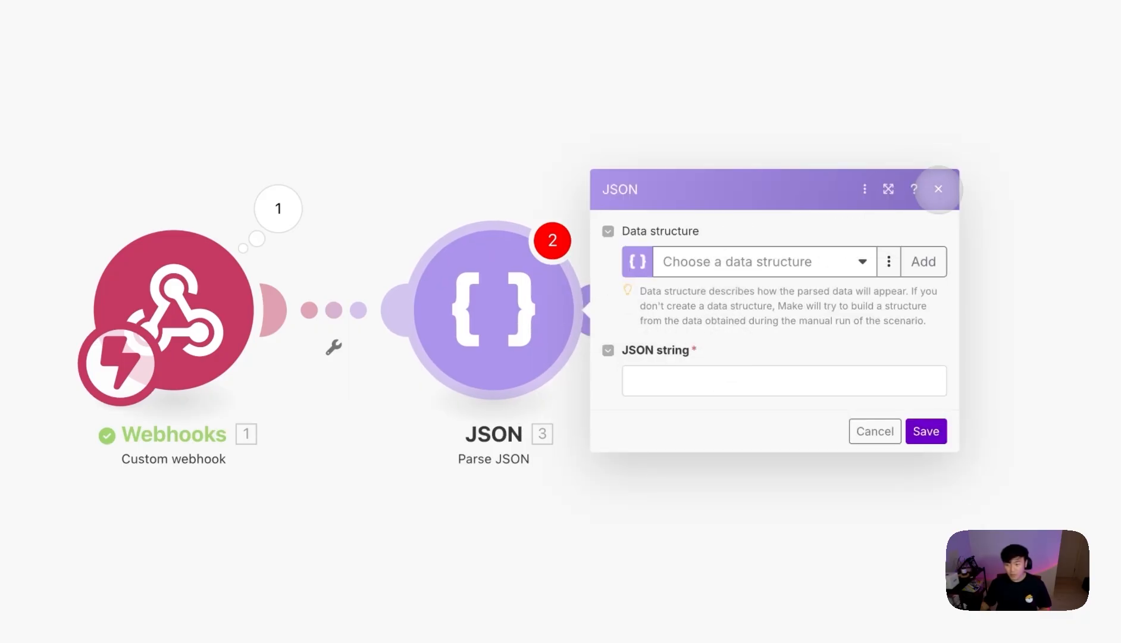
click(801, 260)
click(757, 221)
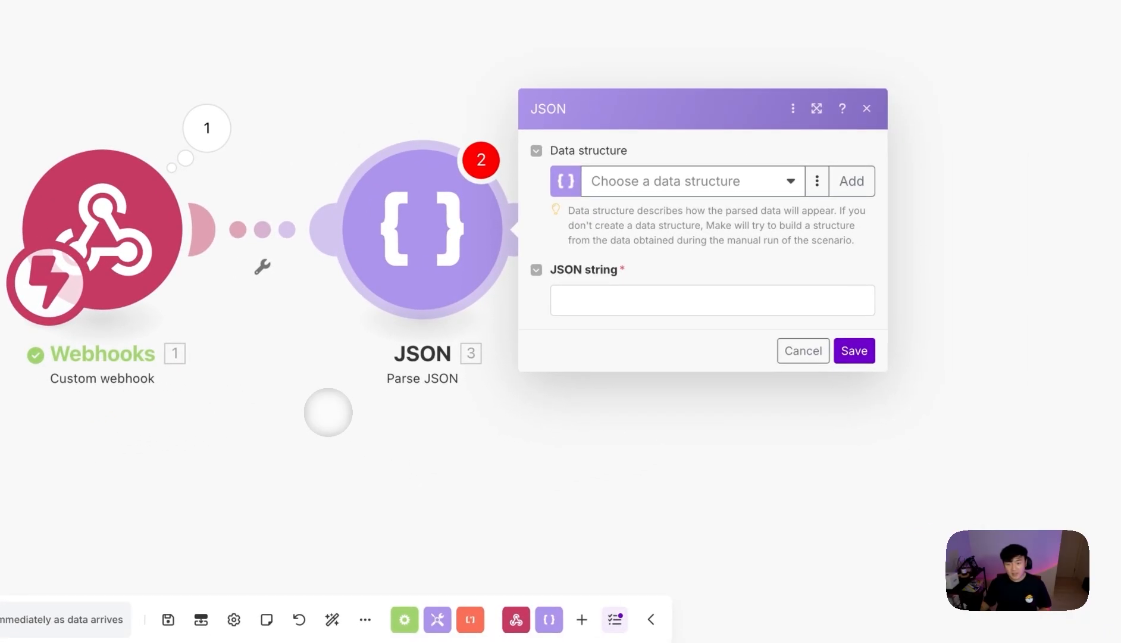
- Map the webhook's 1. value into the JSON string field and save the module
scroll(520, 348, down, 1)
scroll(370, 389, up, 1)
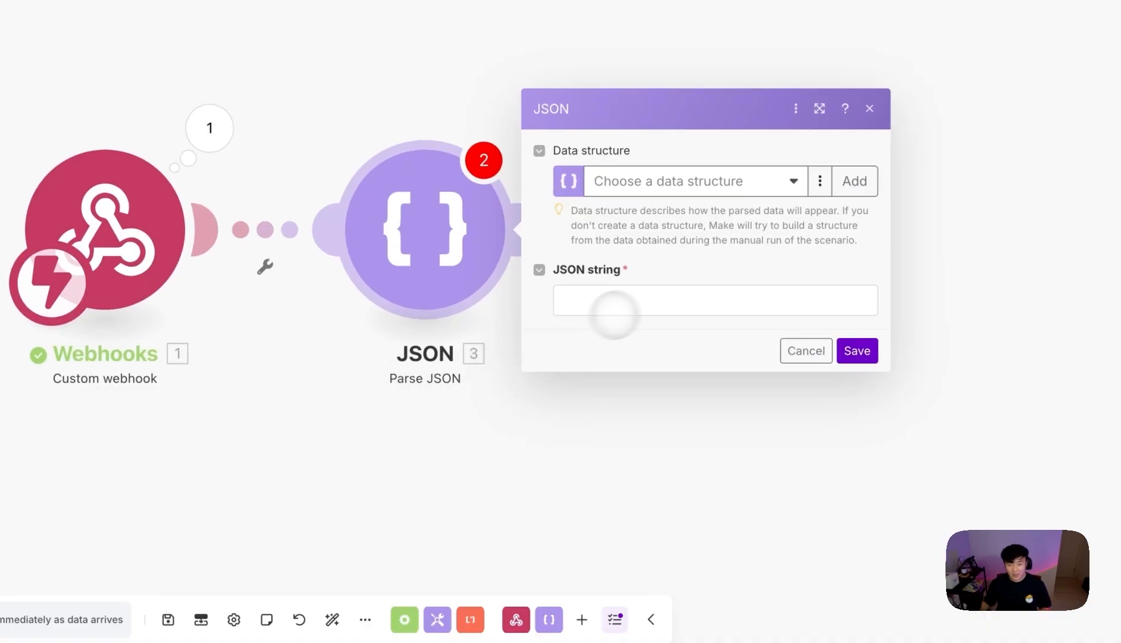
click(607, 315)
click(924, 364)
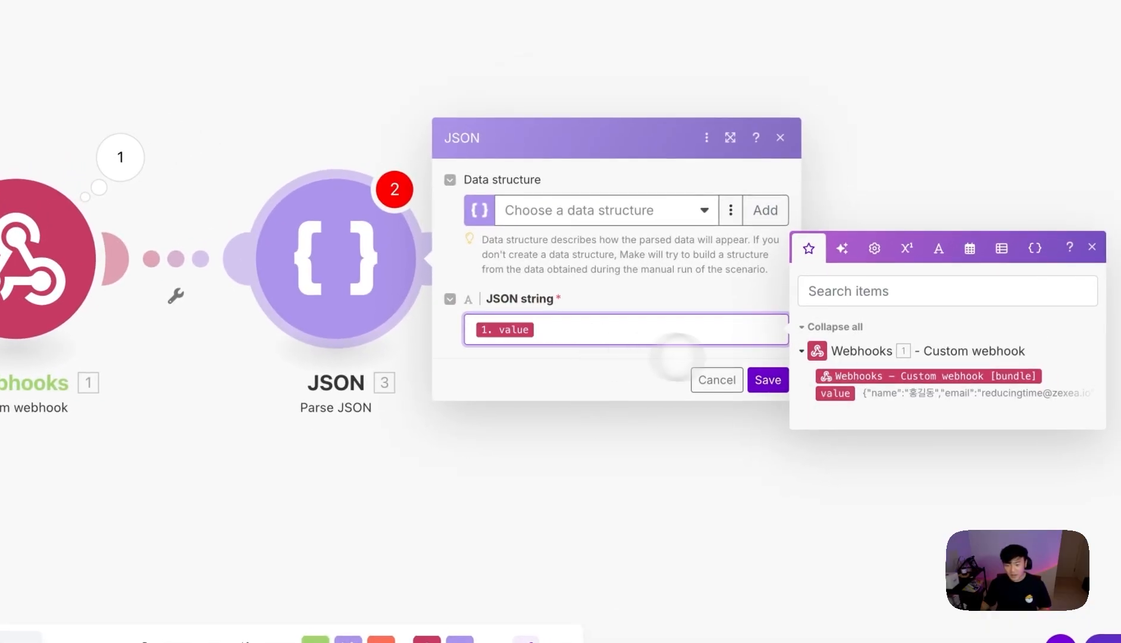
click(767, 380)
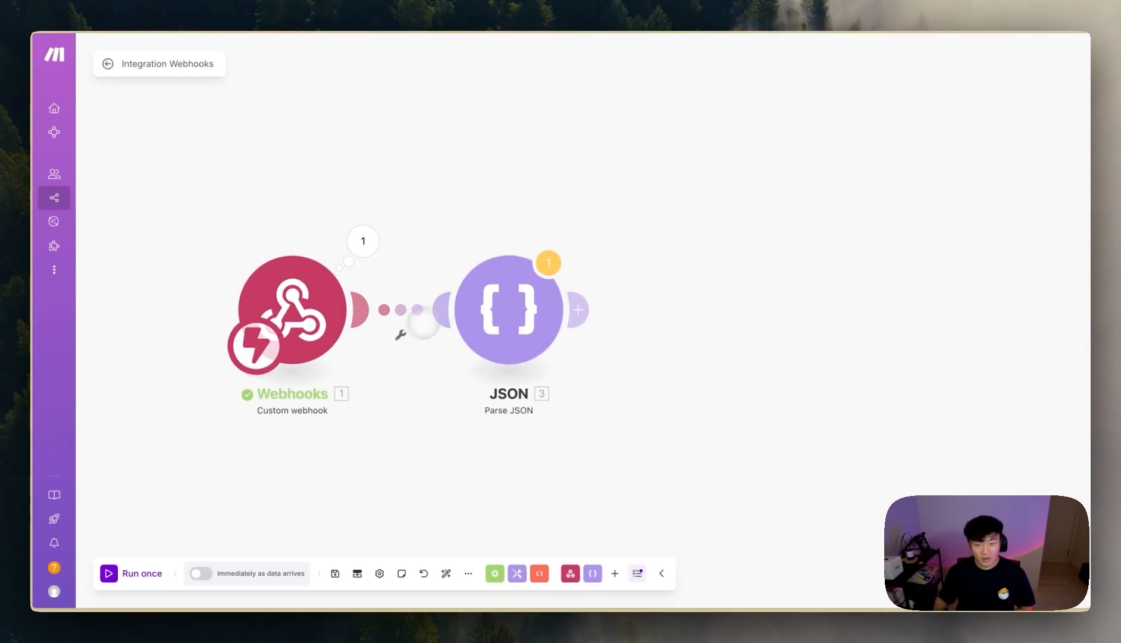
- Run the Make scenario once and fill the Lovable form's name and saved email
click(128, 570)
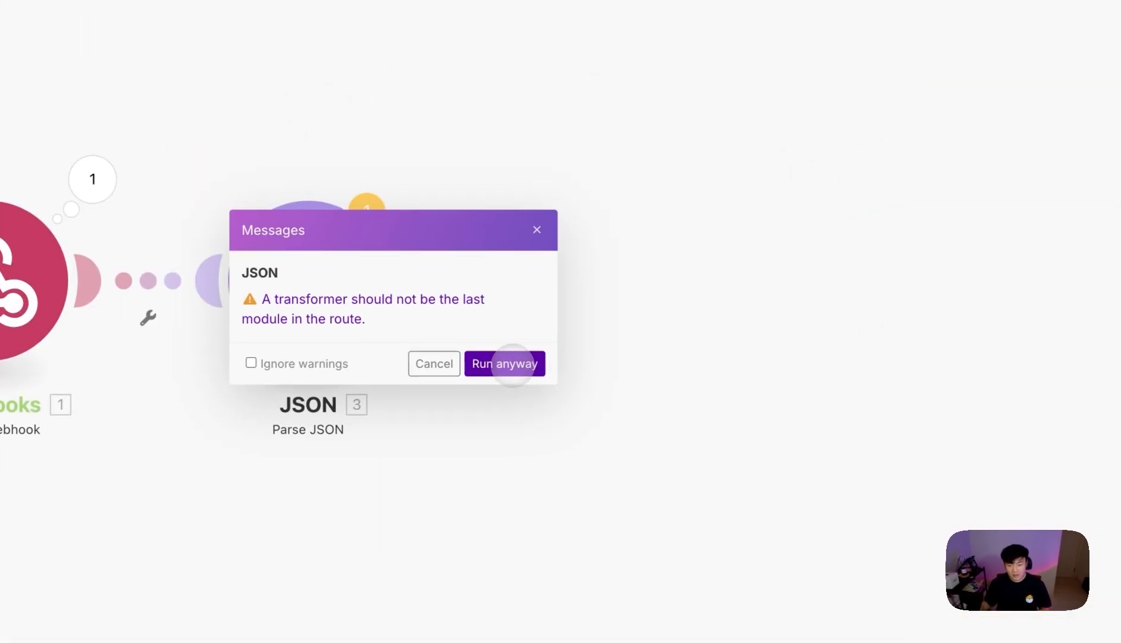
click(513, 363)
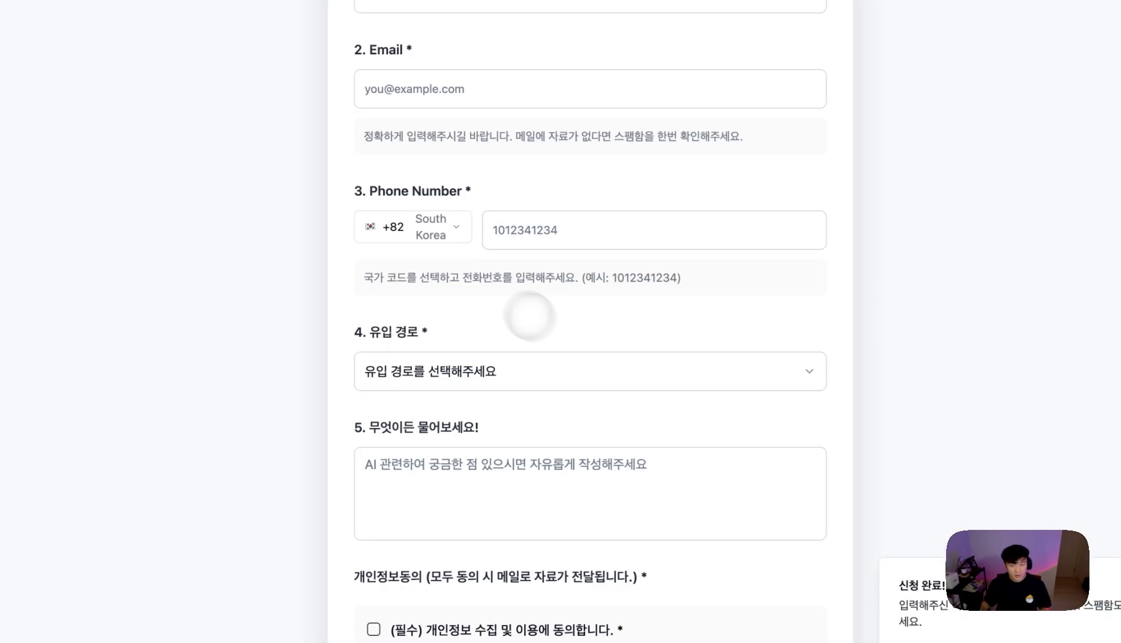
scroll(493, 166, up, 3)
click(497, 169)
click(482, 247)
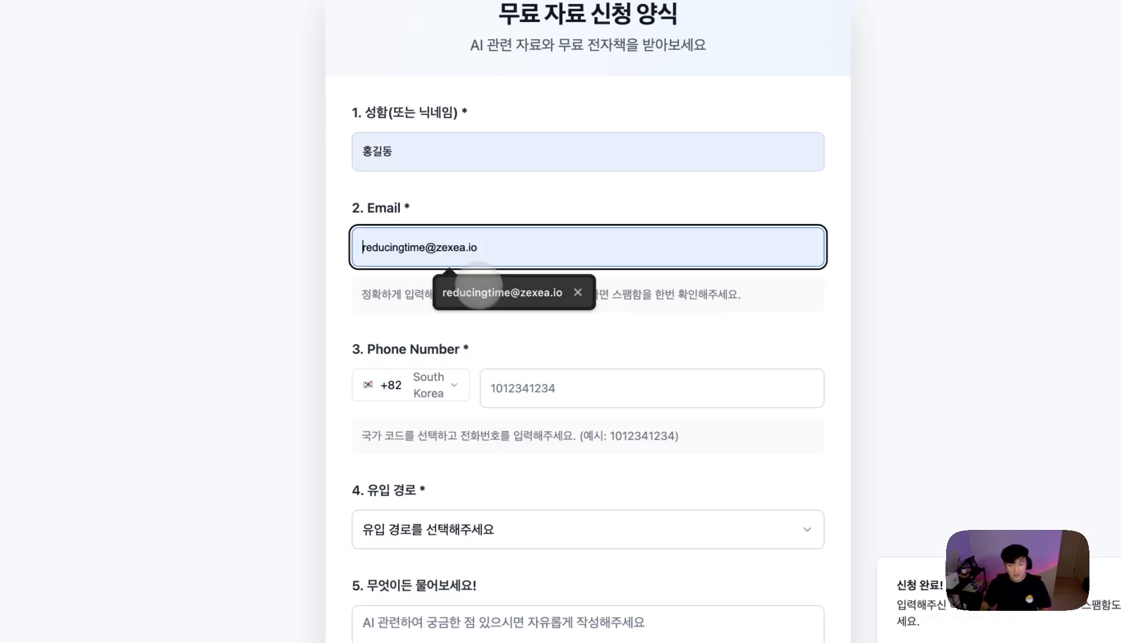
- Enter the message 테스트, tick both consent boxes, and submit the second test request
text(ㅂ)
text(스트)
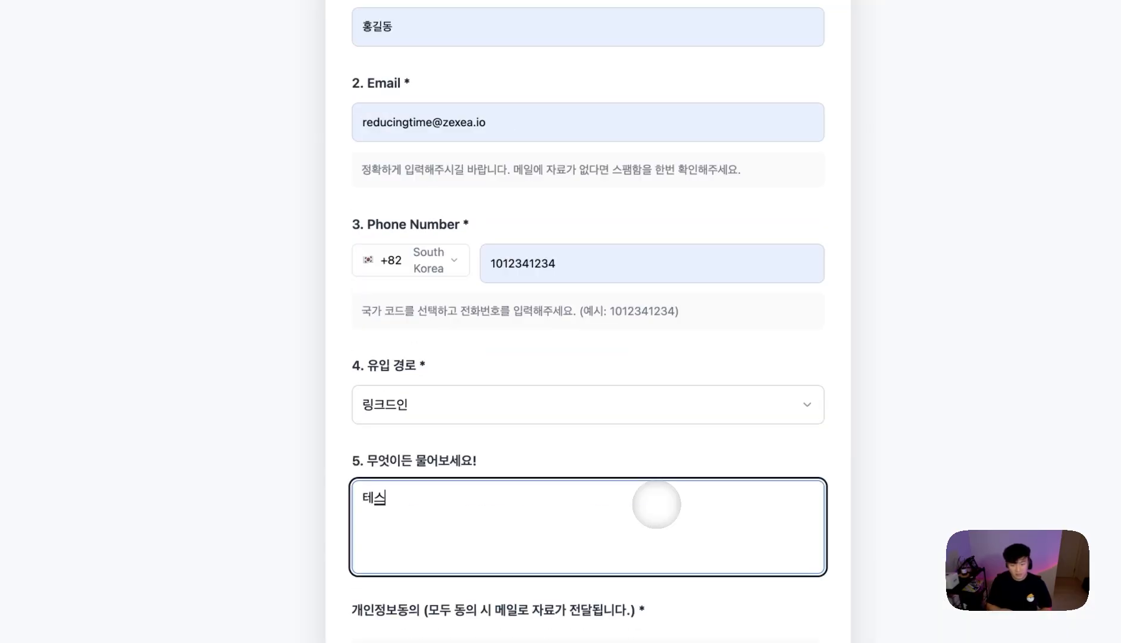
scroll(656, 504, down, 2)
click(476, 510)
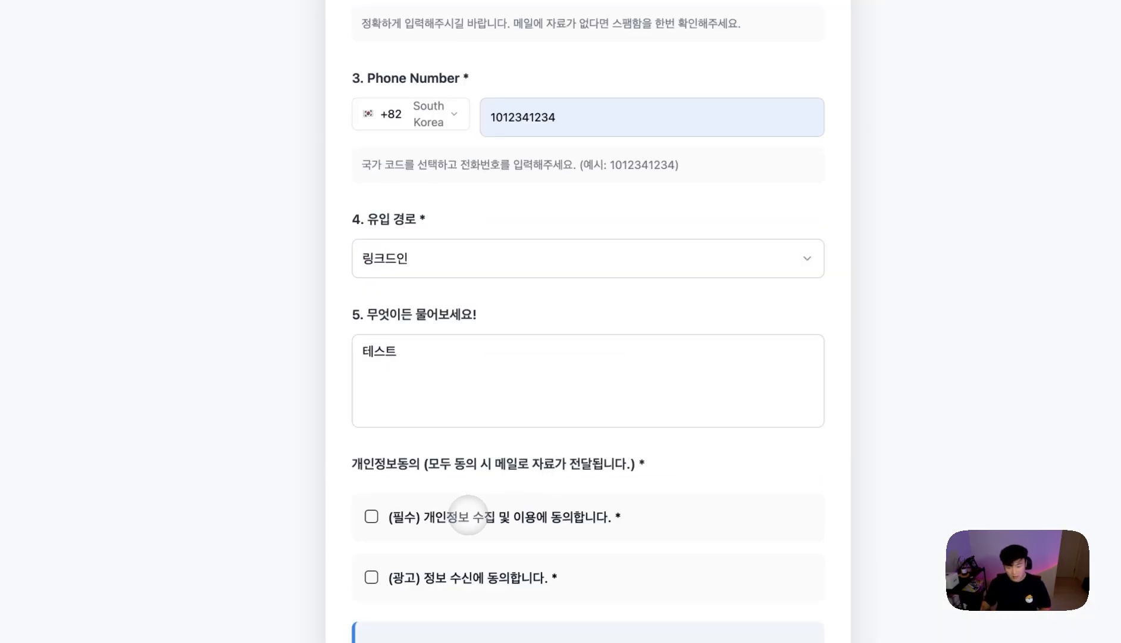
click(453, 576)
scroll(523, 529, down, 3)
click(769, 506)
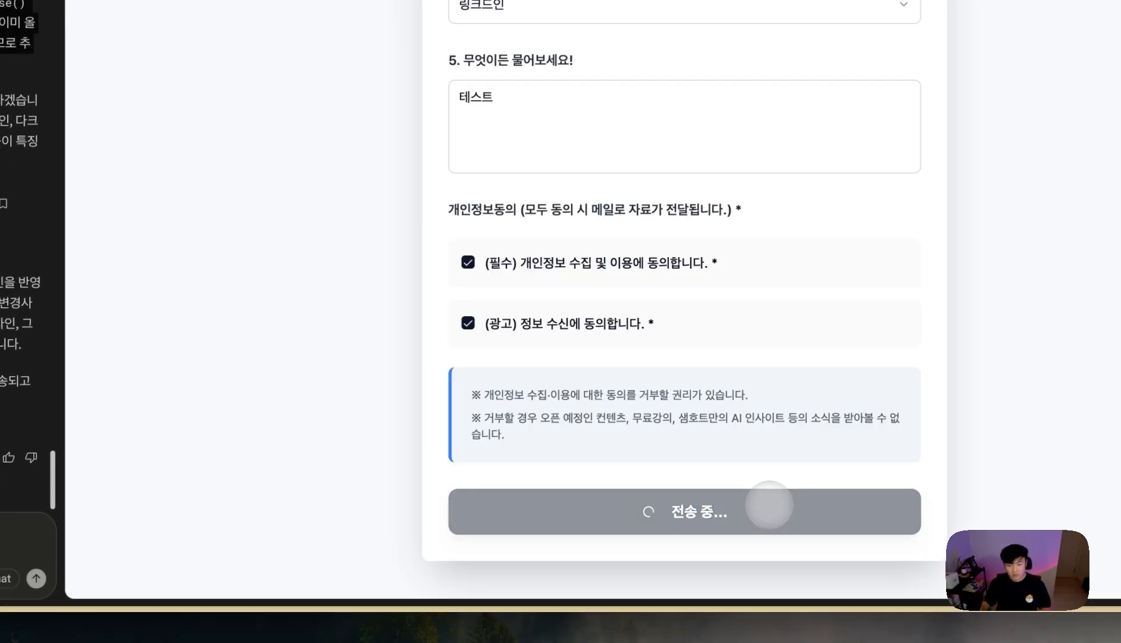
mouse_move(27, 317)
click(98, 306)
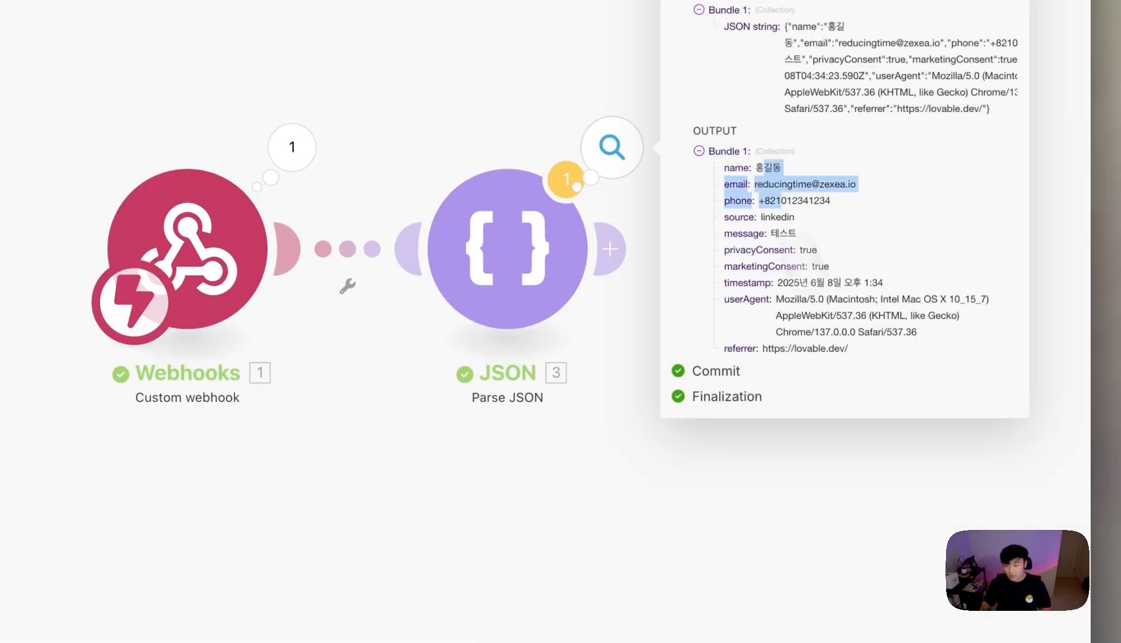
- Inspect the Parse JSON output bundle's fields (name, email, source, message, consents), then close it
drag(779, 200, 926, 266)
click(943, 267)
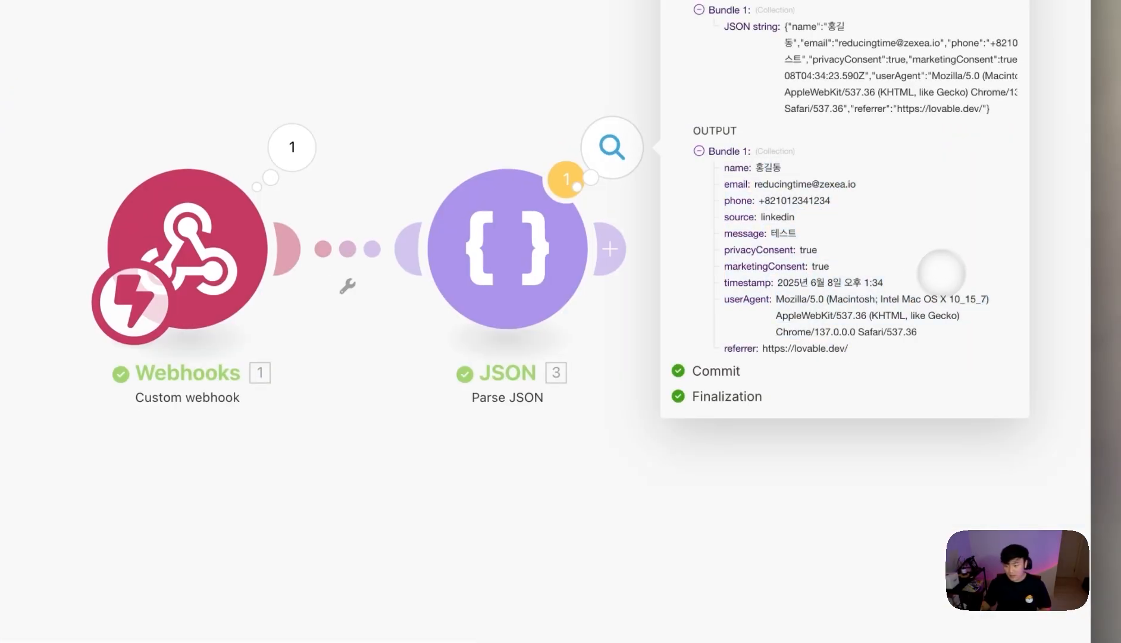
drag(850, 350, 711, 173)
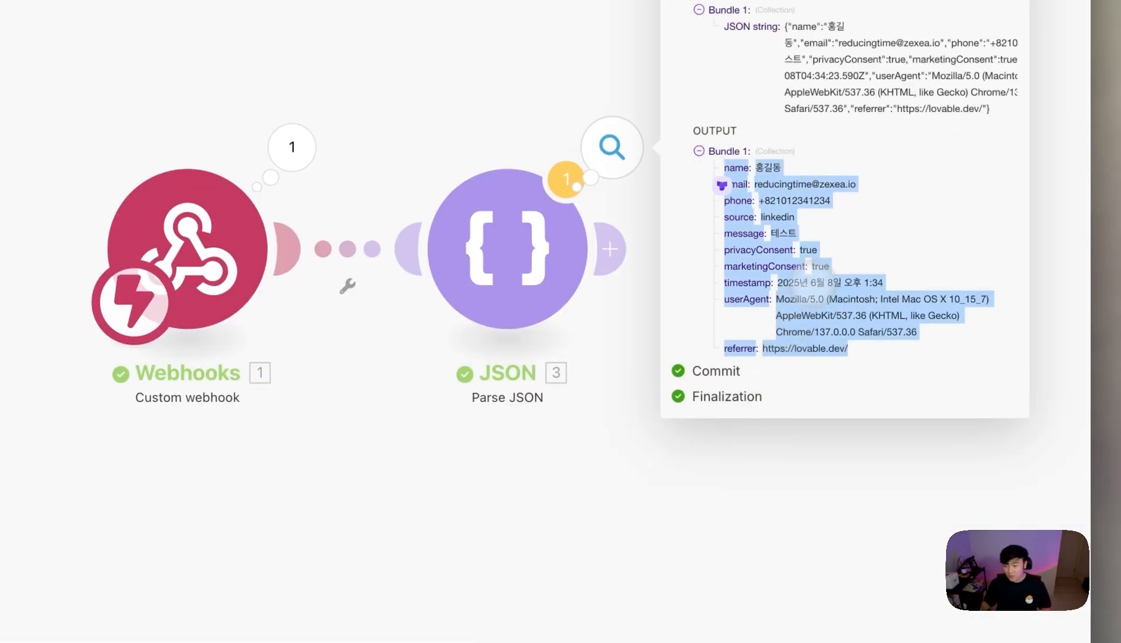
click(843, 233)
drag(847, 348, 709, 171)
click(736, 570)
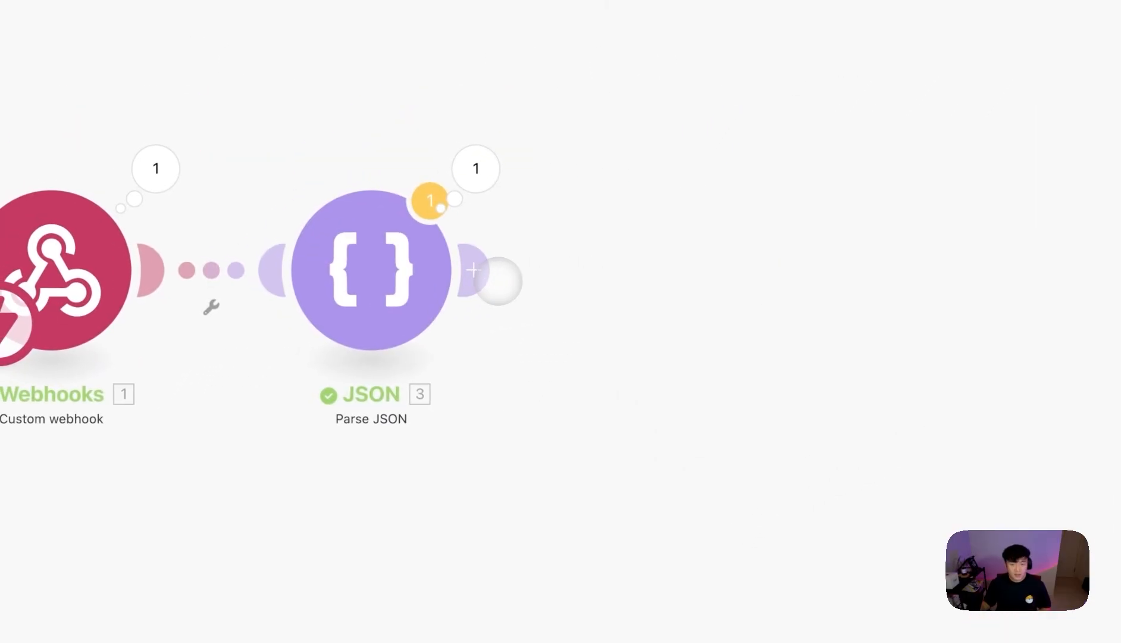
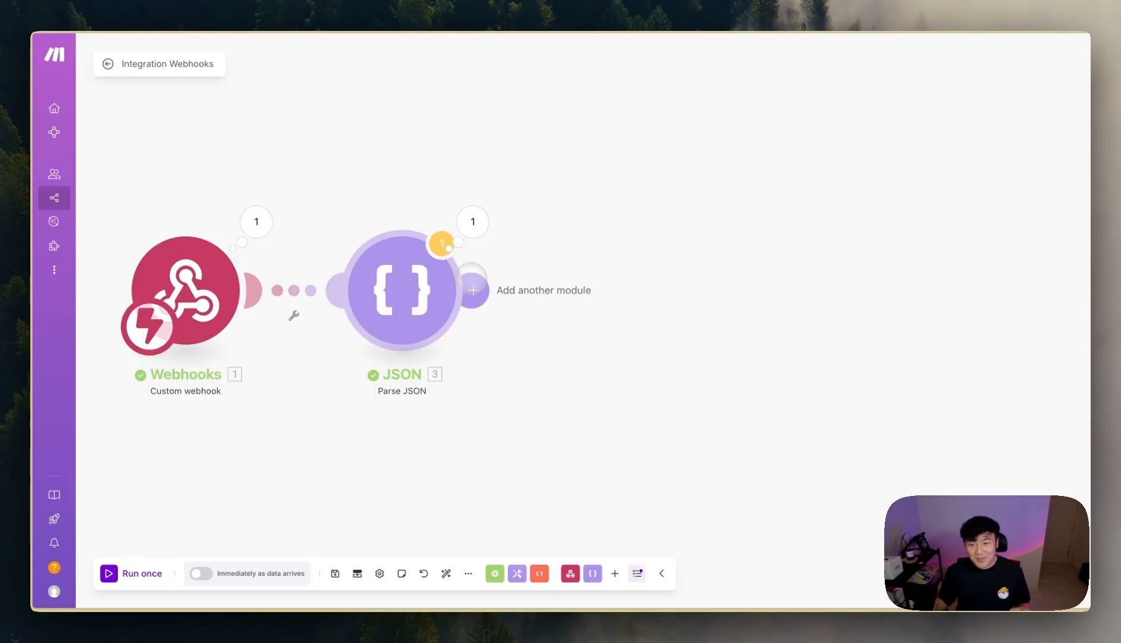
- Add a Gmail Send an Email module after Parse JSON, addressed to the parsed 3.email
click(473, 289)
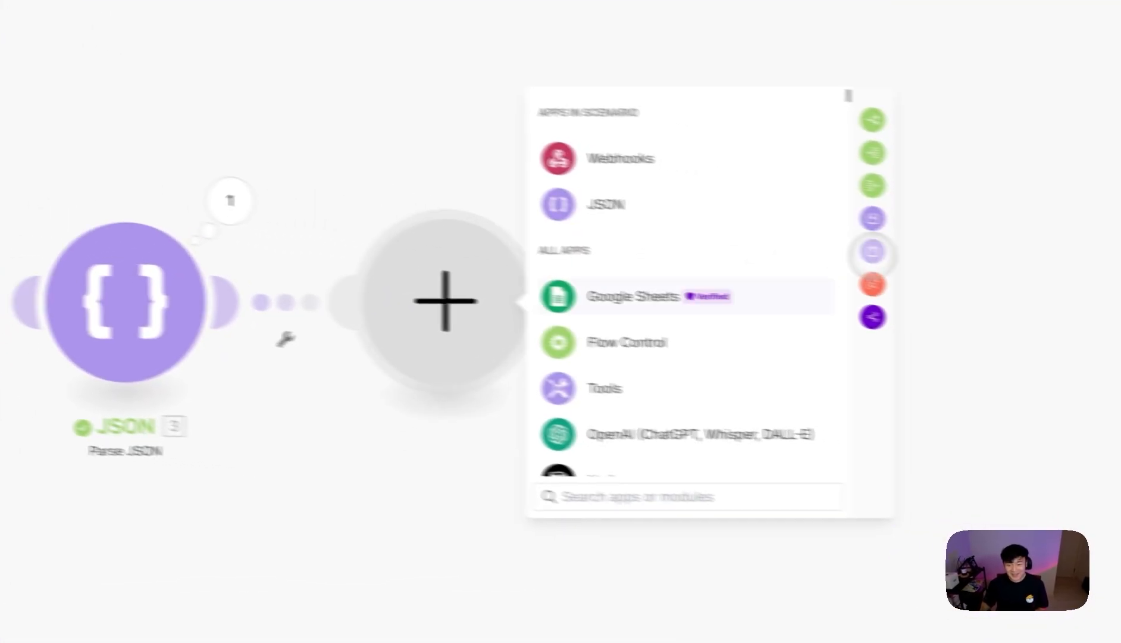
text(gm)
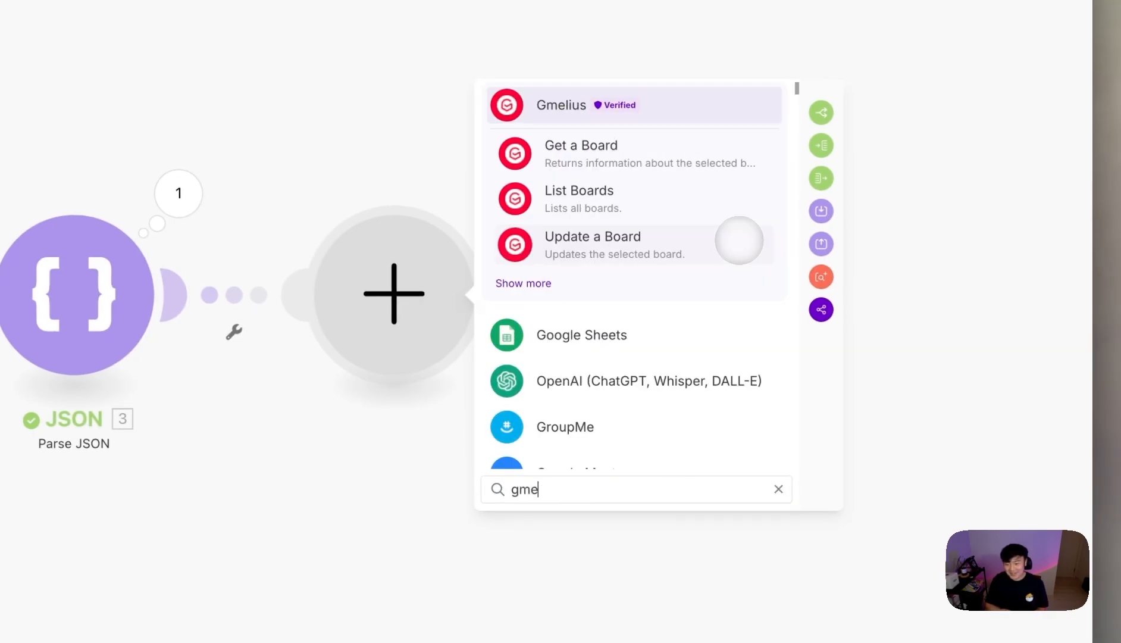
text(ail)
click(660, 143)
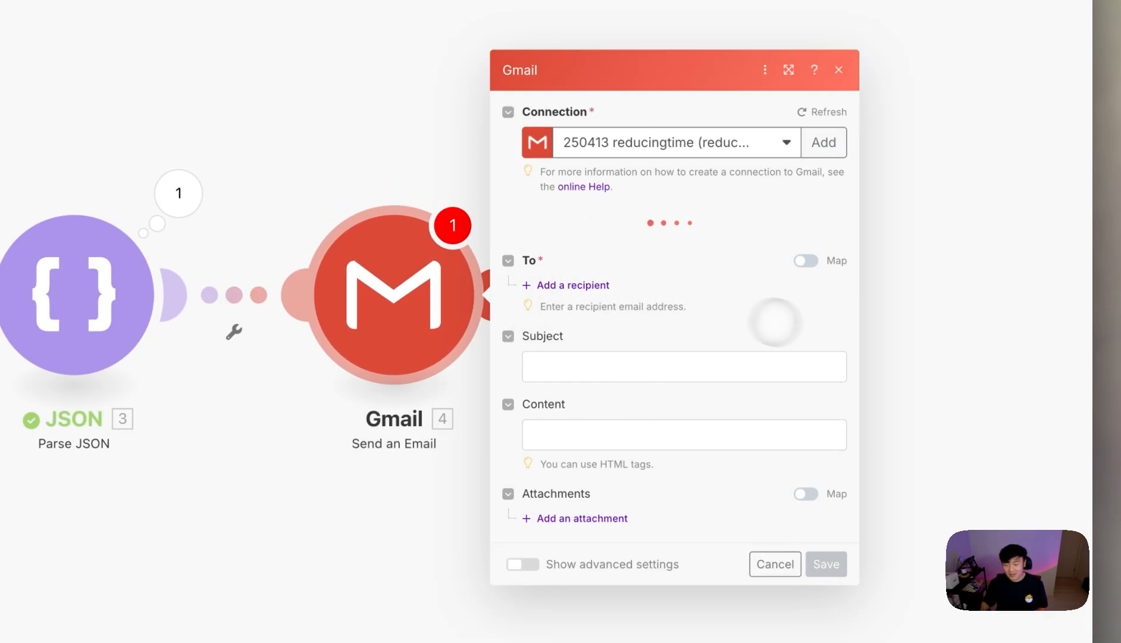
click(559, 241)
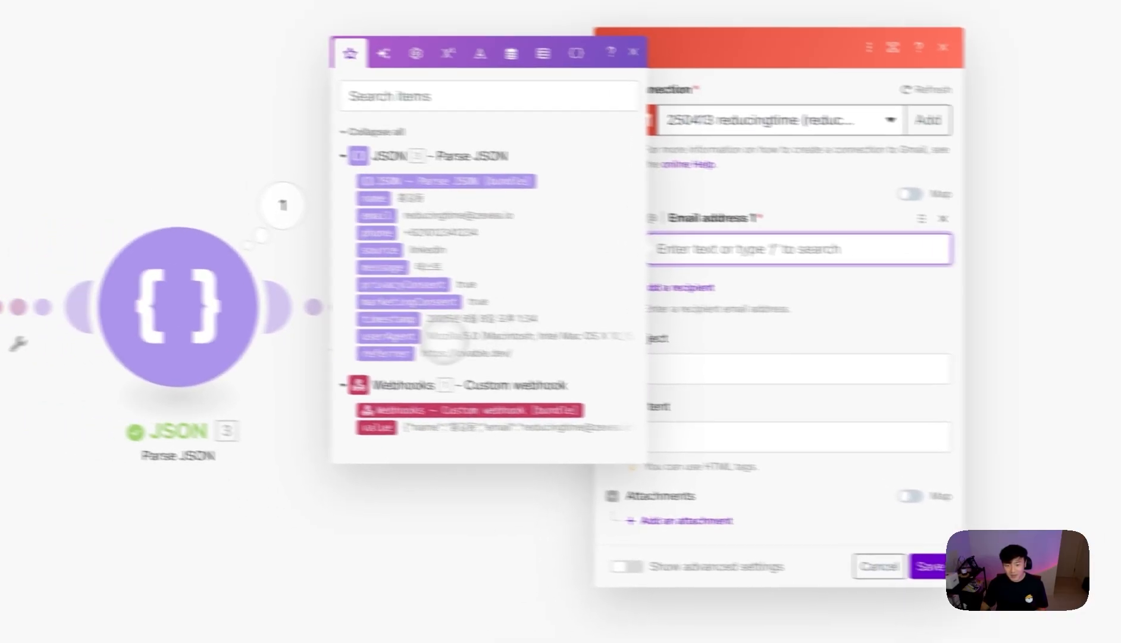
click(425, 221)
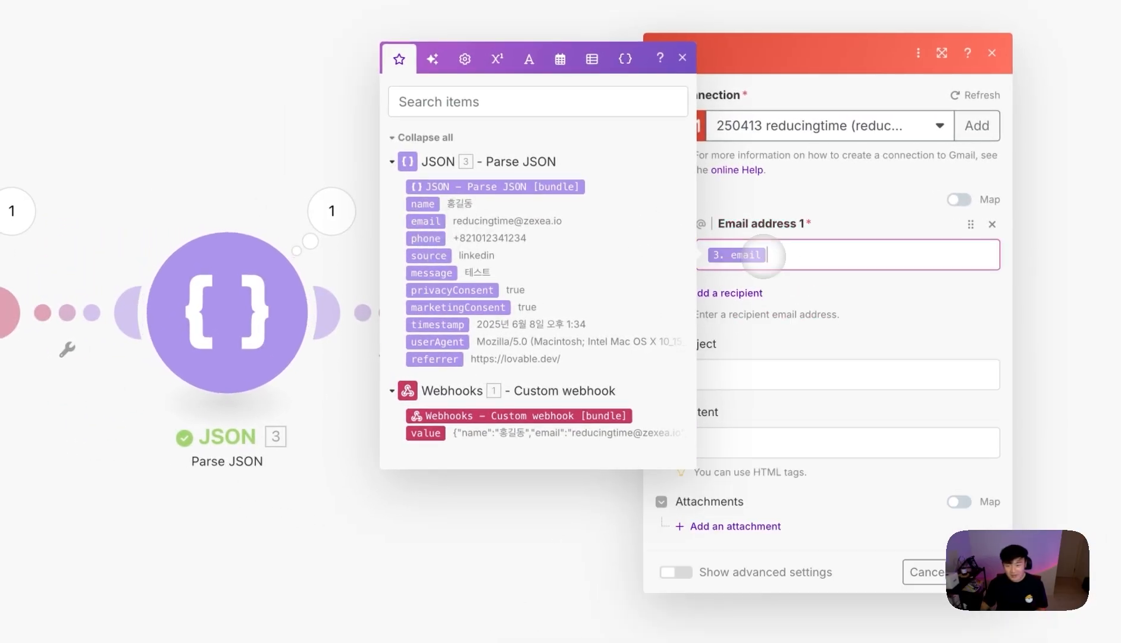
- Set the subject to the submitter's 3.name followed by '님.', then select the course's HTML email template
click(758, 374)
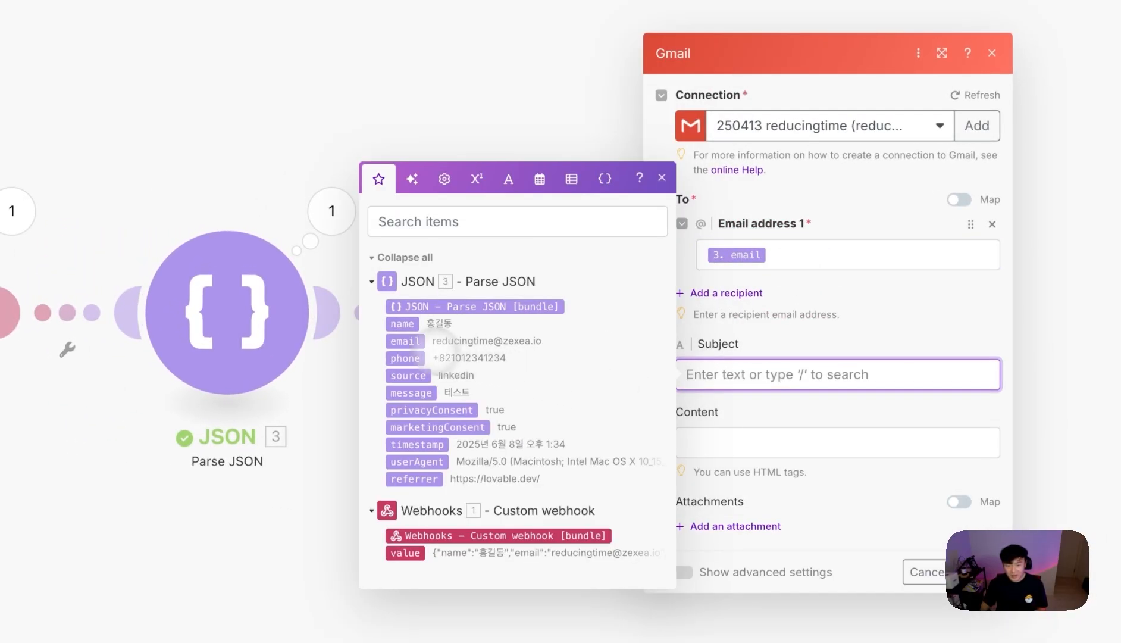
click(402, 324)
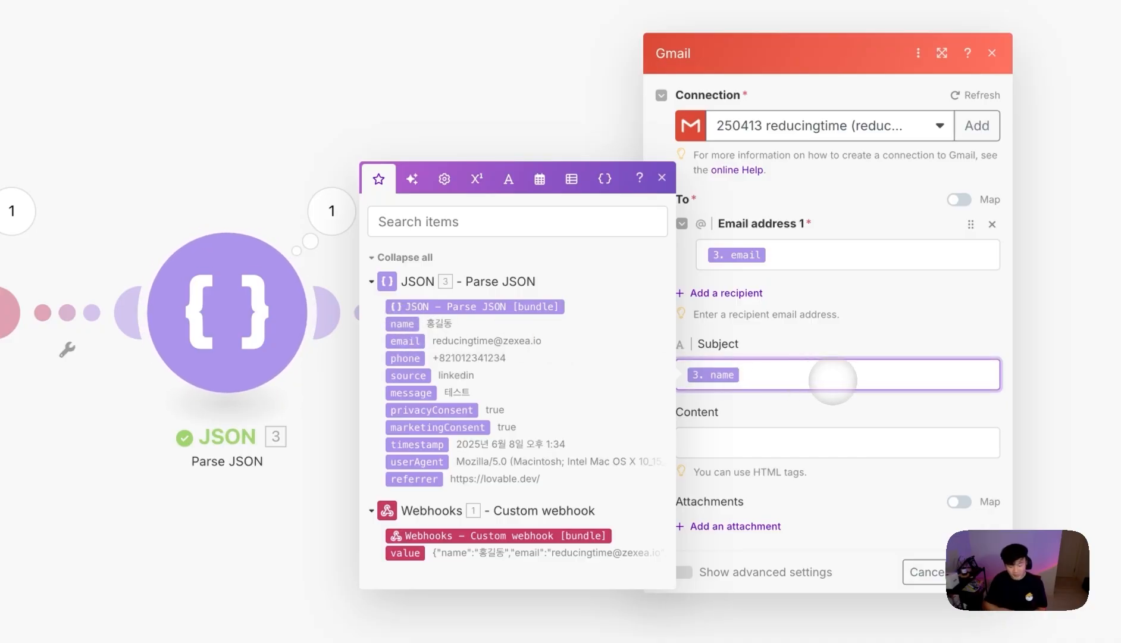
text(님.)
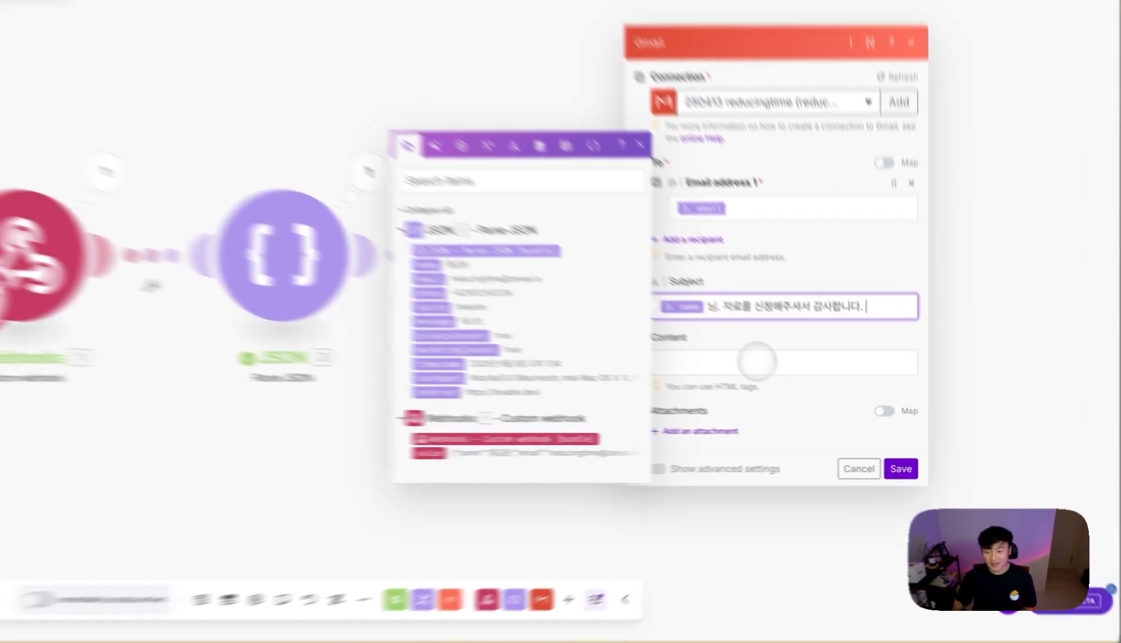
click(797, 378)
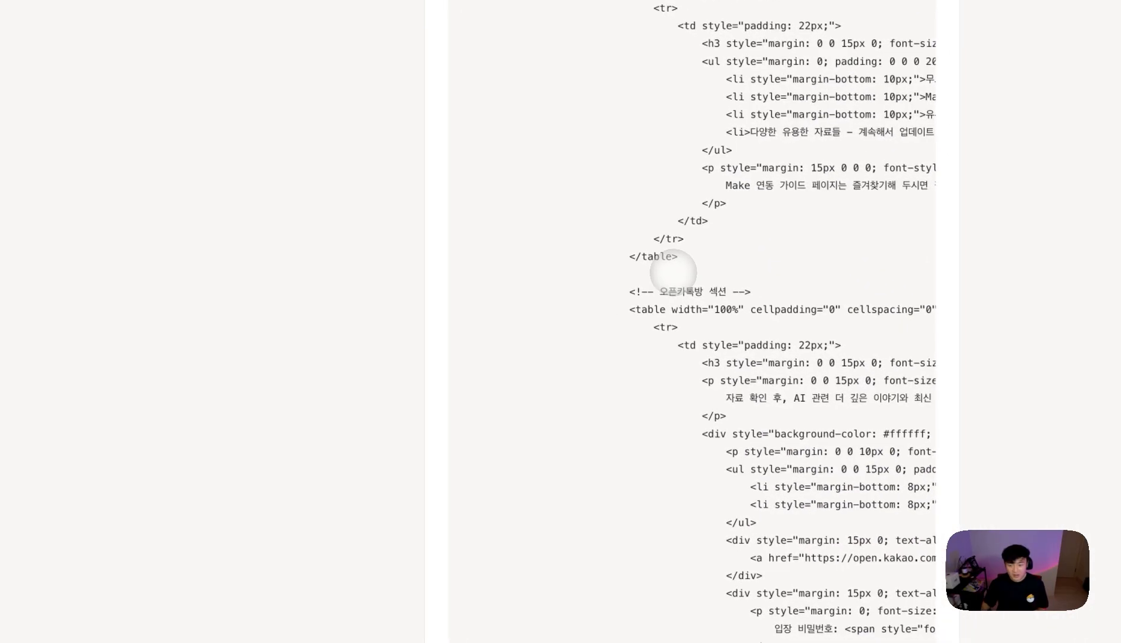
drag(499, 555, 363, 257)
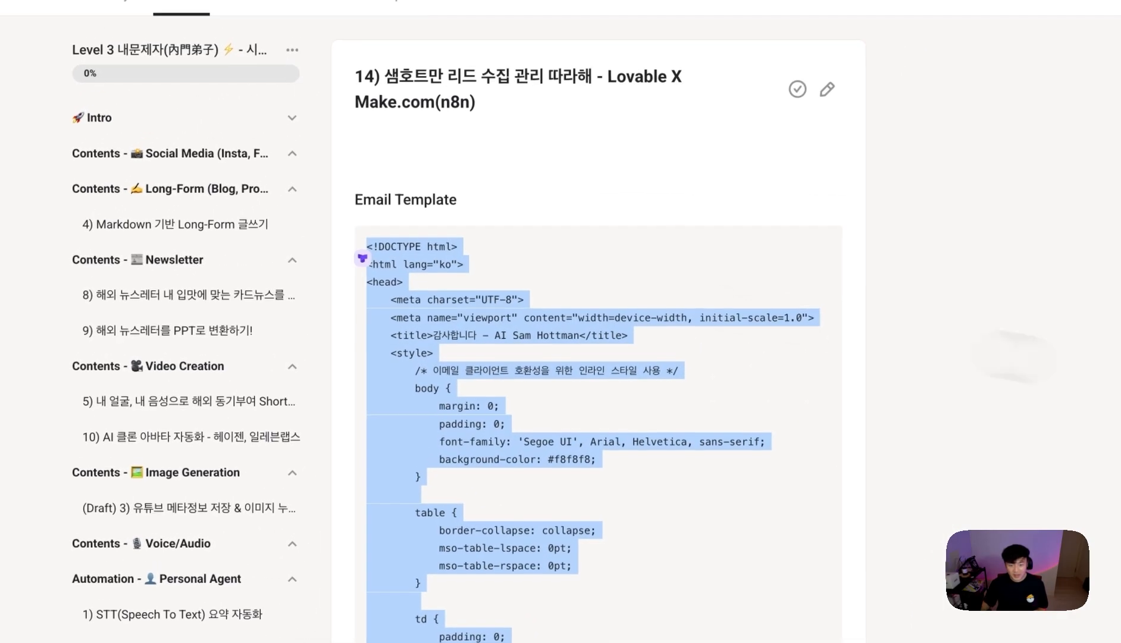
- Paste the email template into CodePen's Demo HTML pen and check the preview's {{1.name}} greeting
key(super+t)
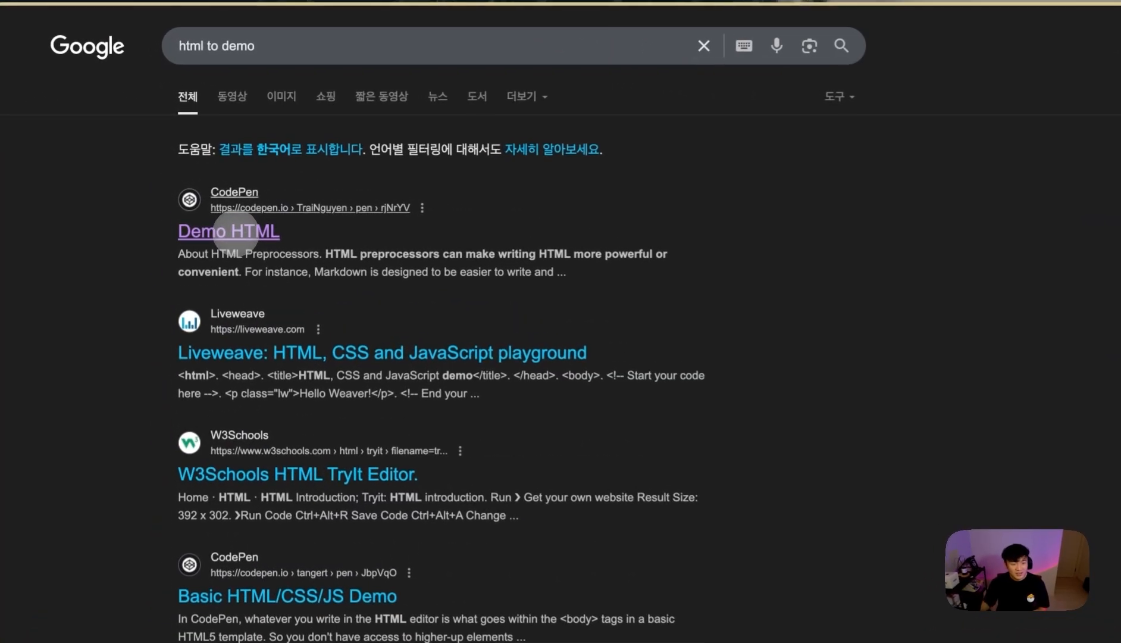
click(236, 233)
click(361, 250)
key(super+a)
key(super+v)
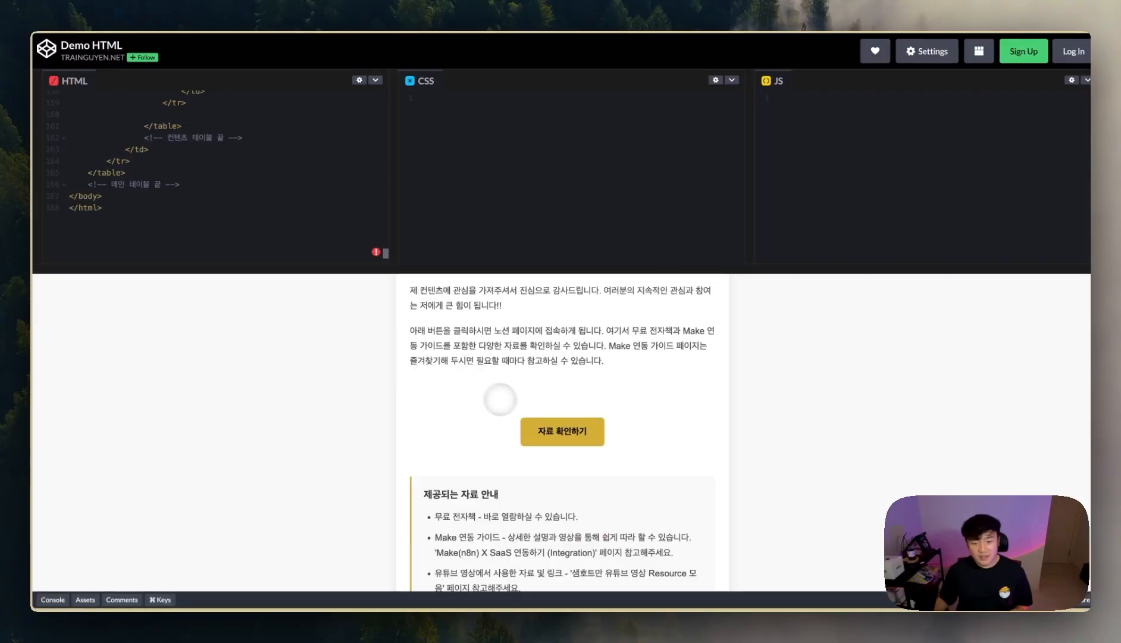
scroll(500, 398, up, 3)
scroll(527, 451, down, 9)
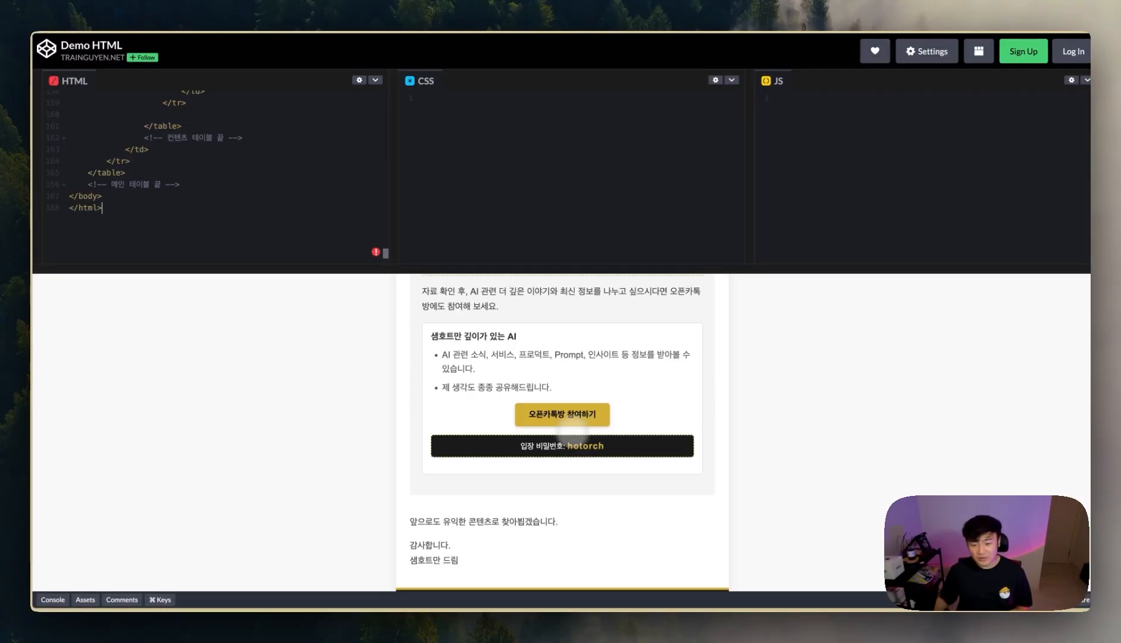
scroll(580, 429, down, 3)
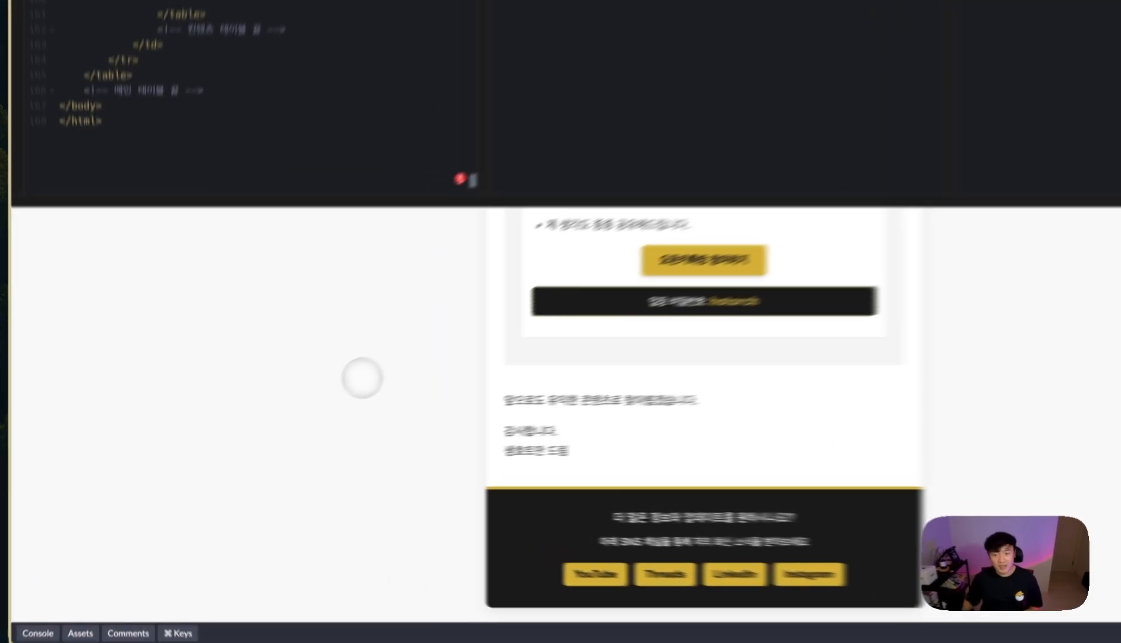
mouse_move(89, 374)
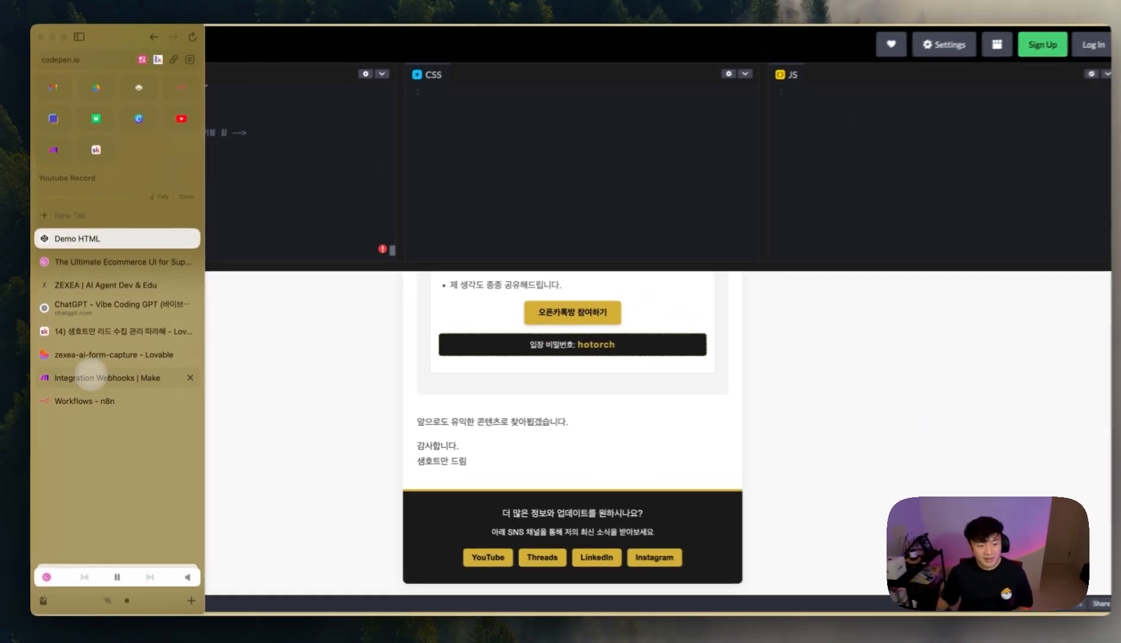
scroll(595, 377, up, 15)
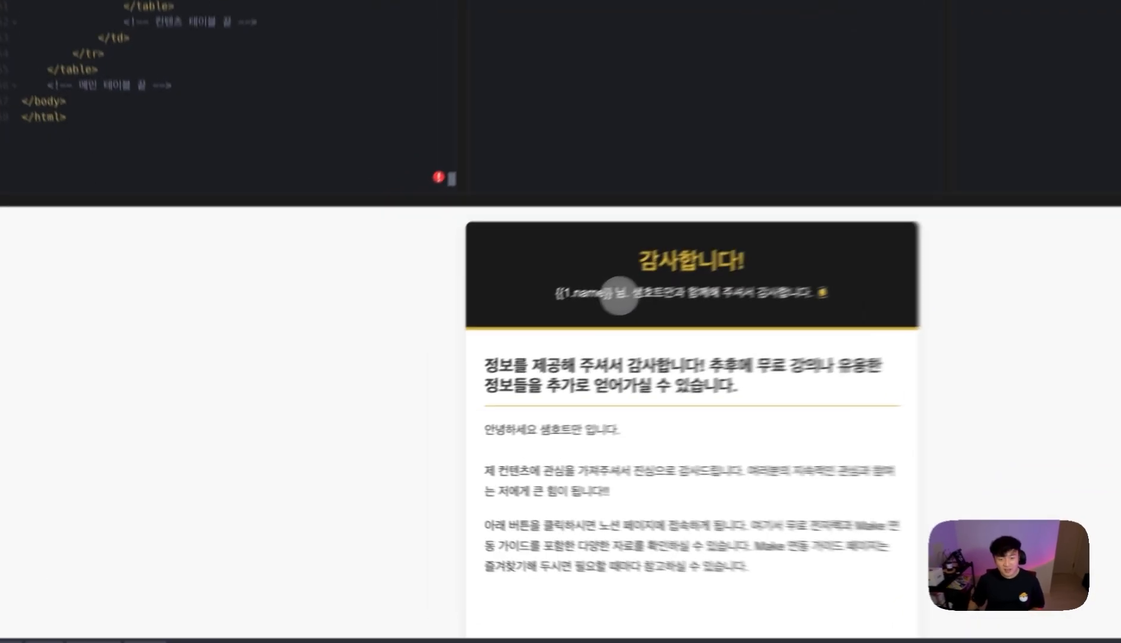
drag(506, 338, 449, 333)
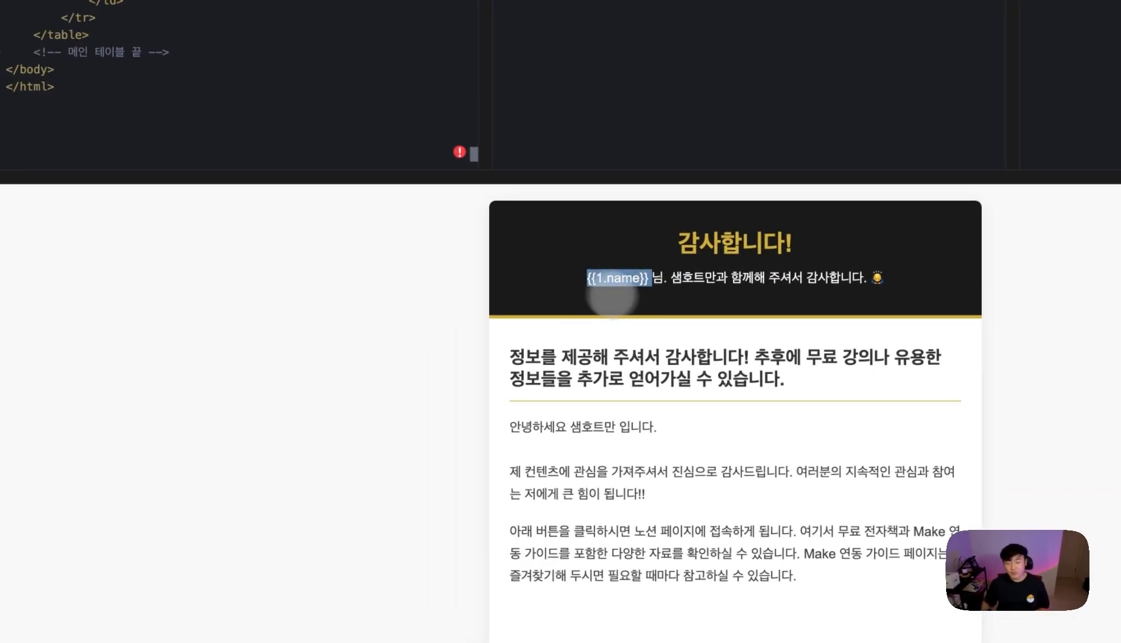
scroll(621, 318, down, 1)
- Paste the same HTML template into the Gmail module's Content field in Make
click(315, 442)
mouse_move(51, 348)
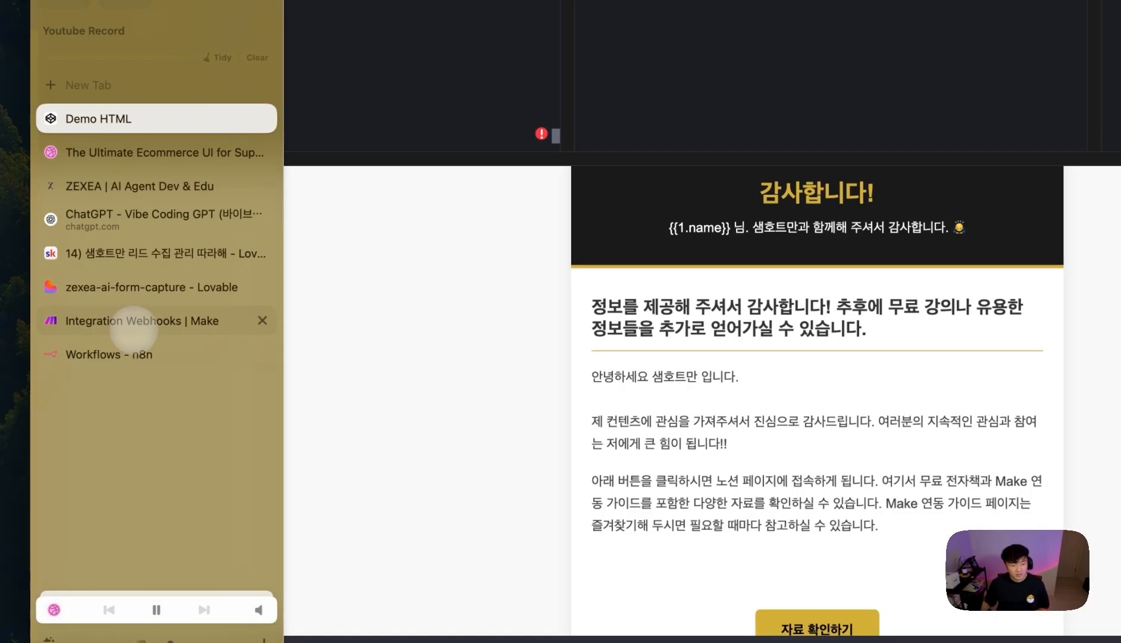
click(132, 326)
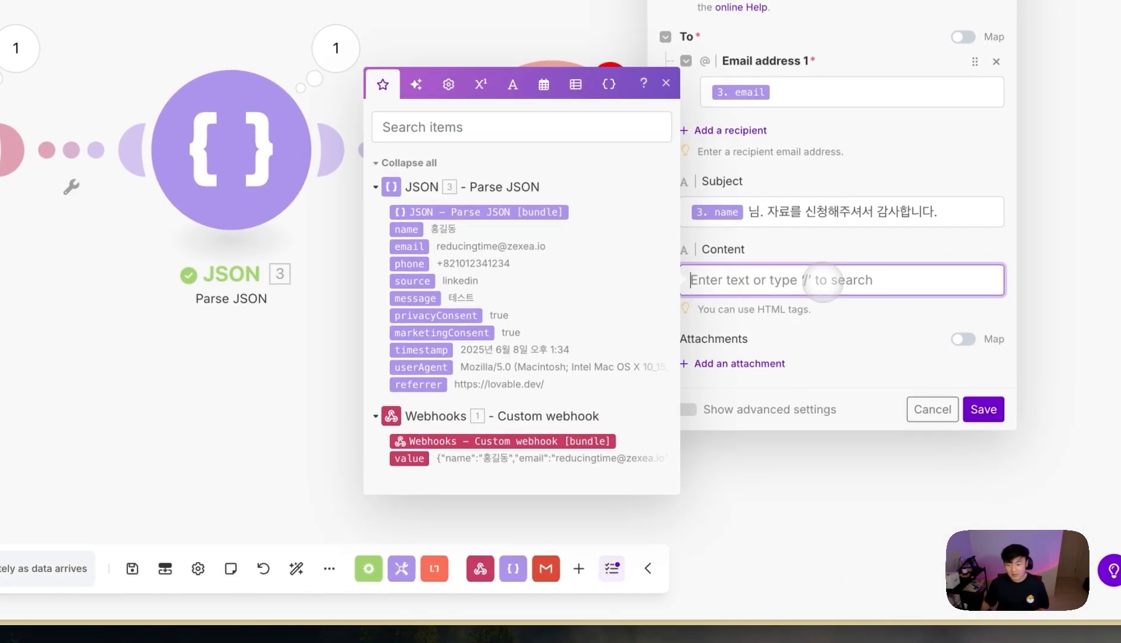
key(ctrl+v)
- Replace the {{1.name}} chip in the email body with 3.name before 님, and save the Gmail module
scroll(846, 355, up, 10)
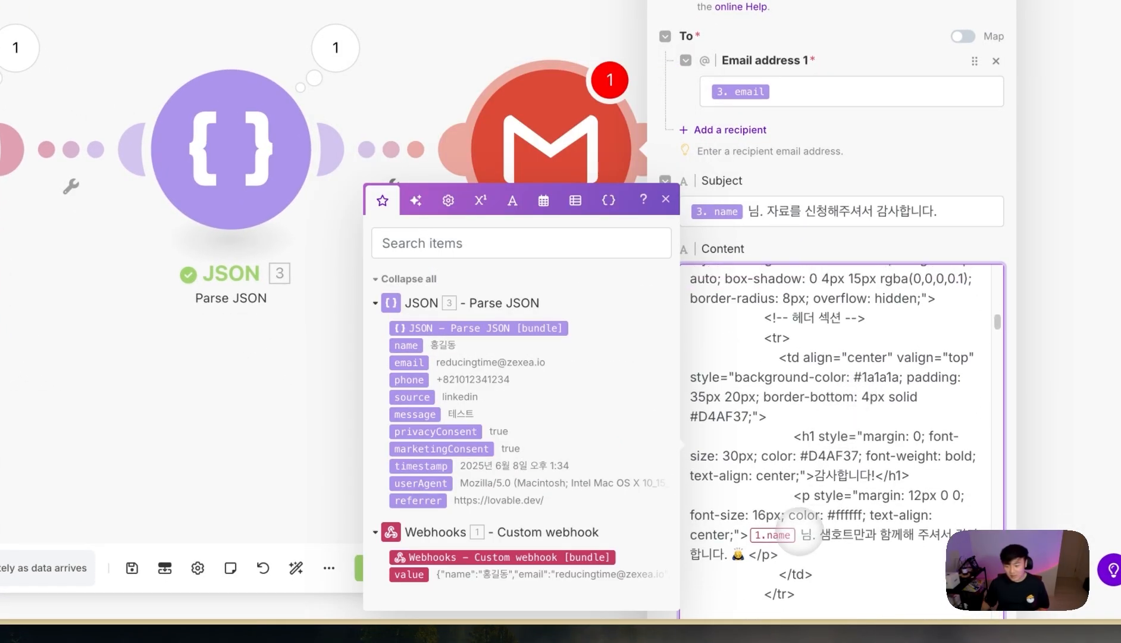
key(BackSpace)
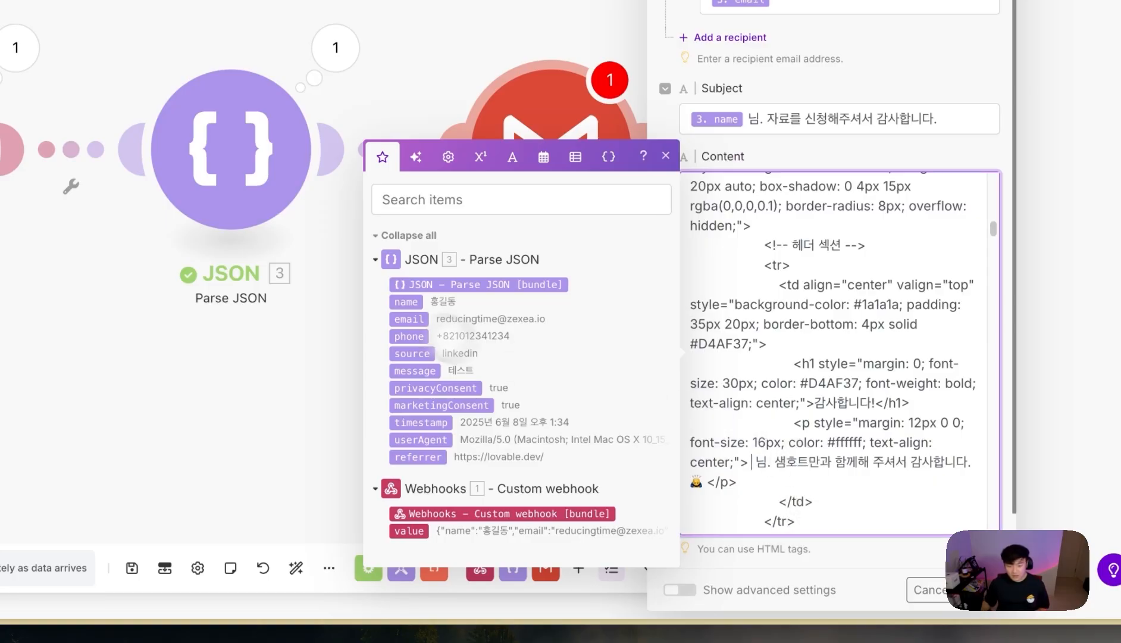
click(405, 302)
scroll(901, 429, down, 1)
click(906, 580)
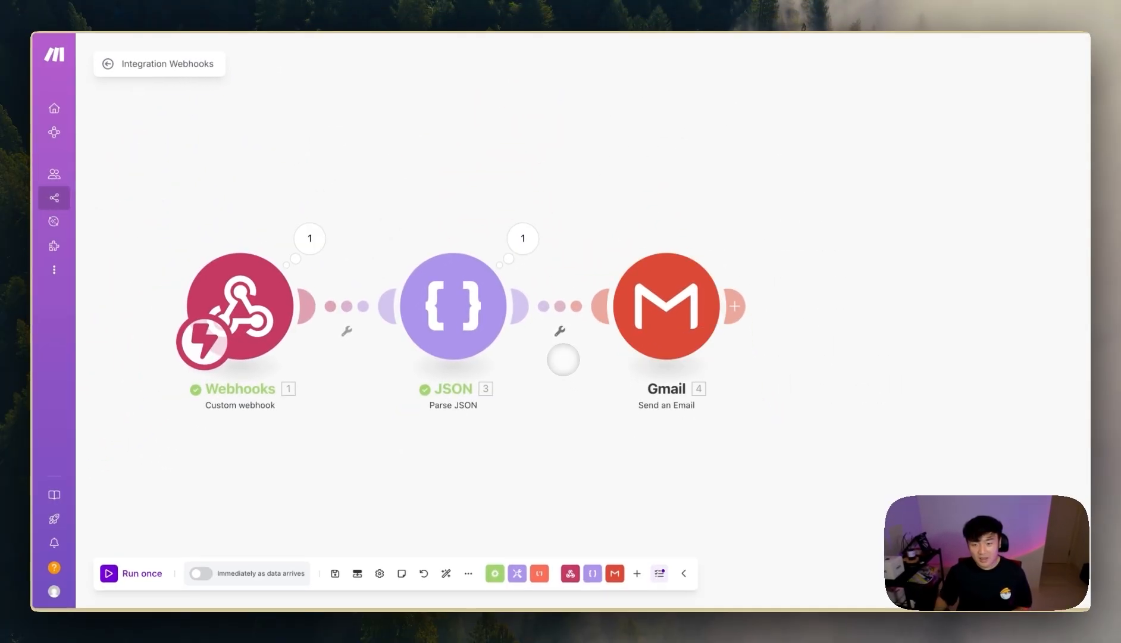
- Move the Gmail module further right and review the data Parse JSON produced
scroll(563, 359, up, 1)
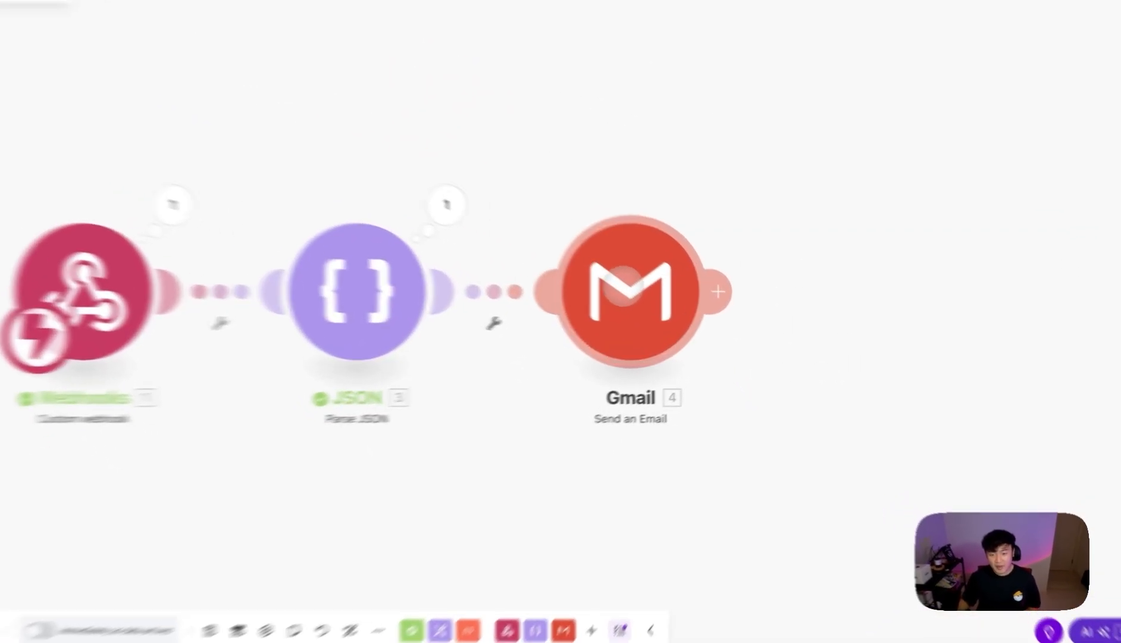
drag(665, 299, 741, 278)
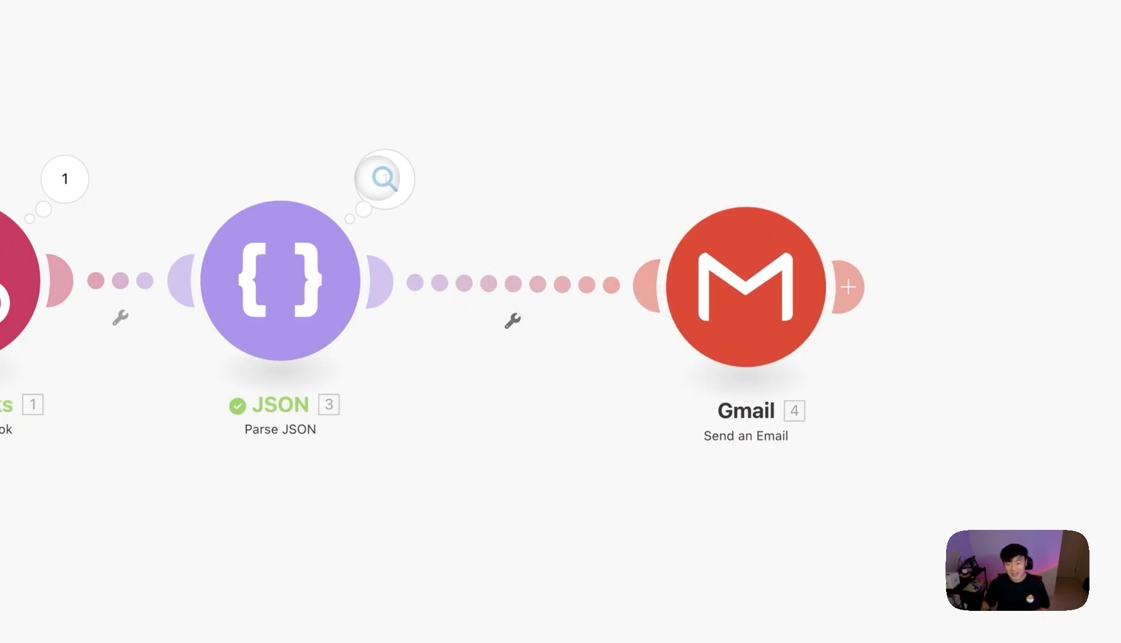
click(385, 179)
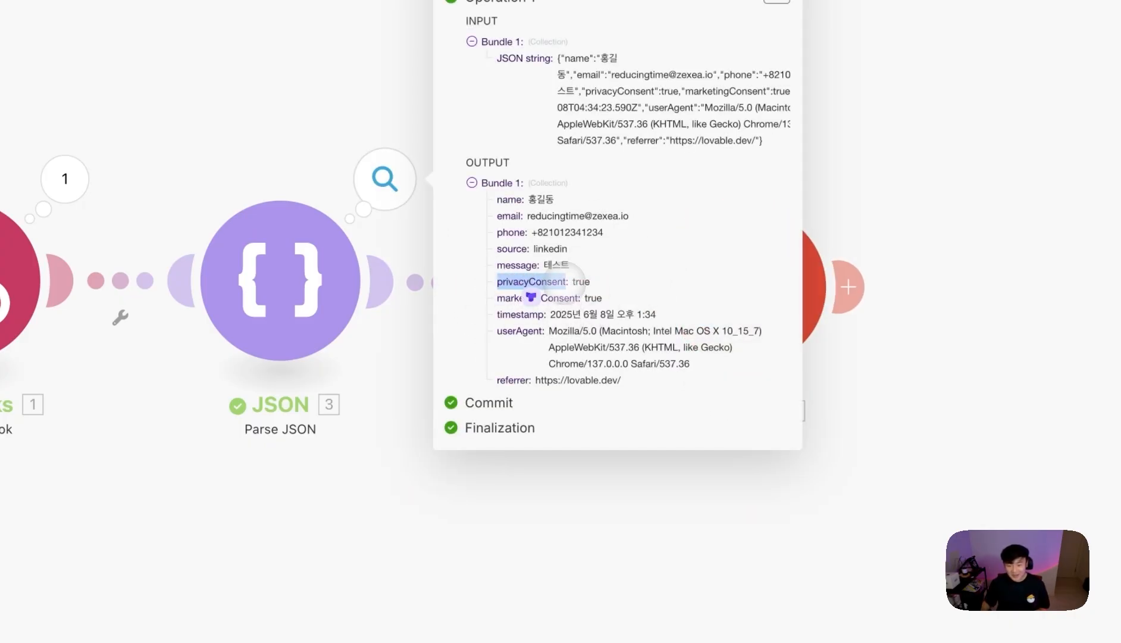
click(650, 511)
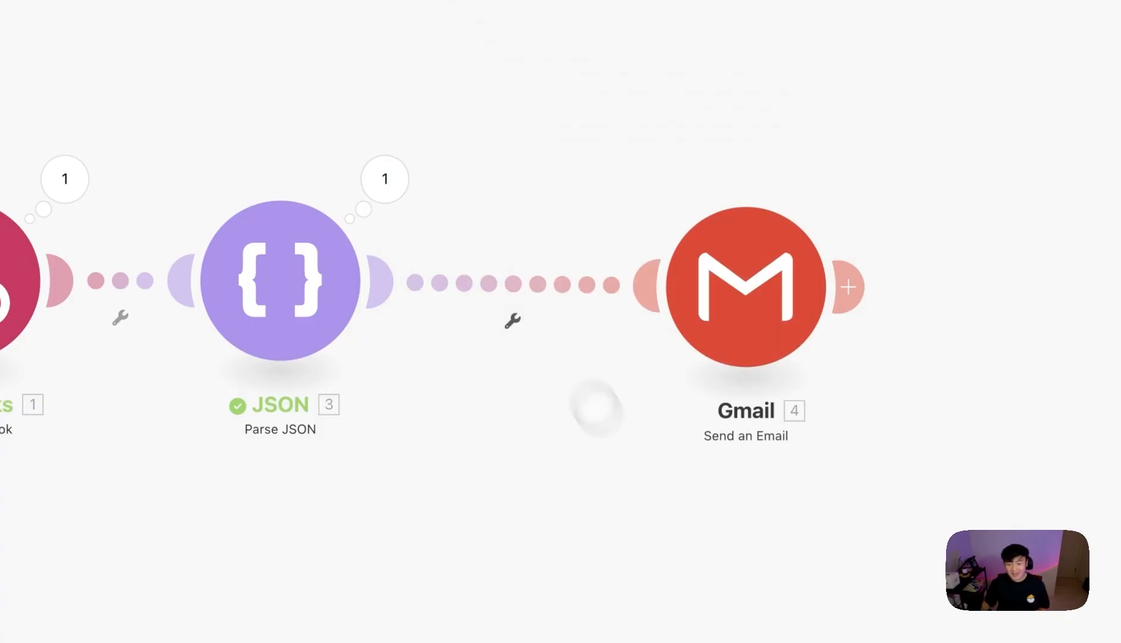
- Add a filter labelled 동의 체크 between Parse JSON and Gmail, based on privacyConsent
click(518, 293)
click(654, 211)
text(eh)
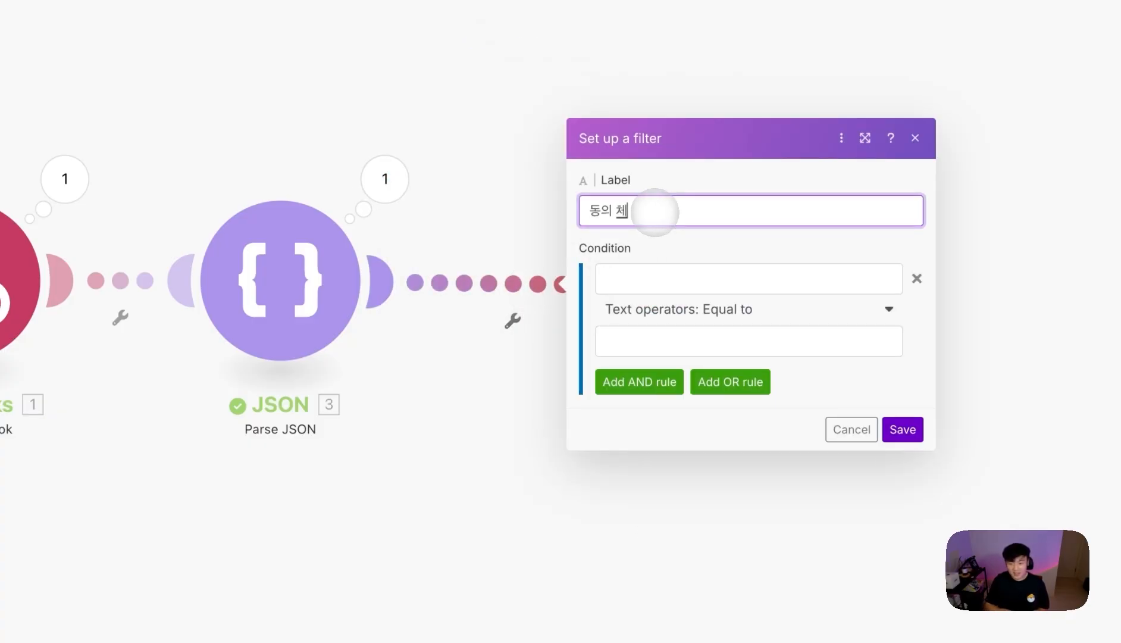
text(ddml cpzm)
click(620, 278)
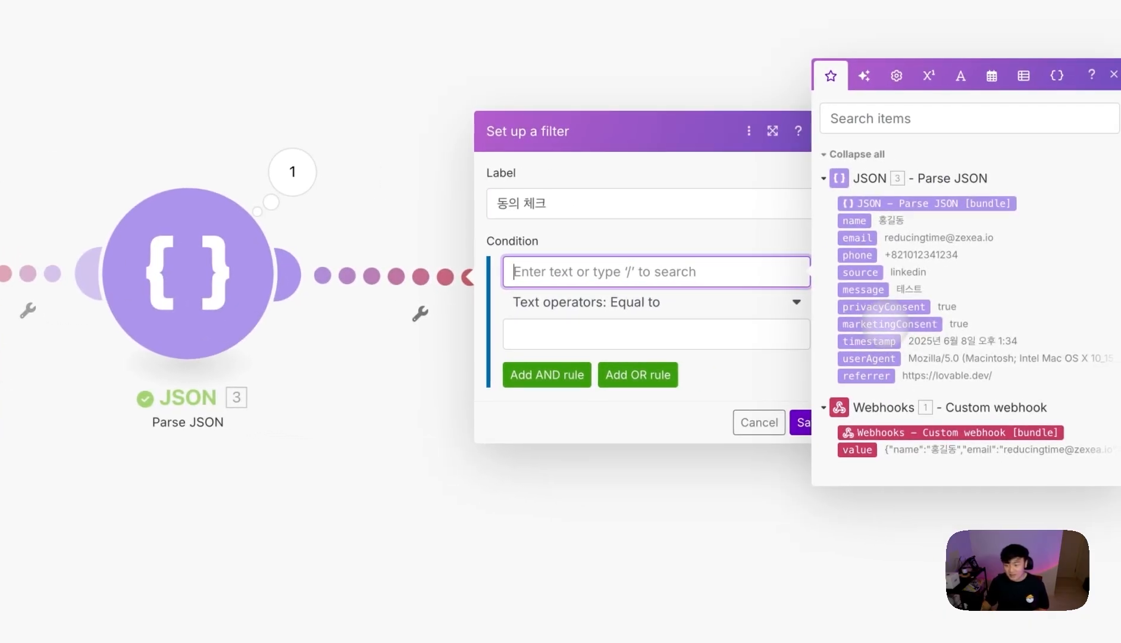
click(883, 307)
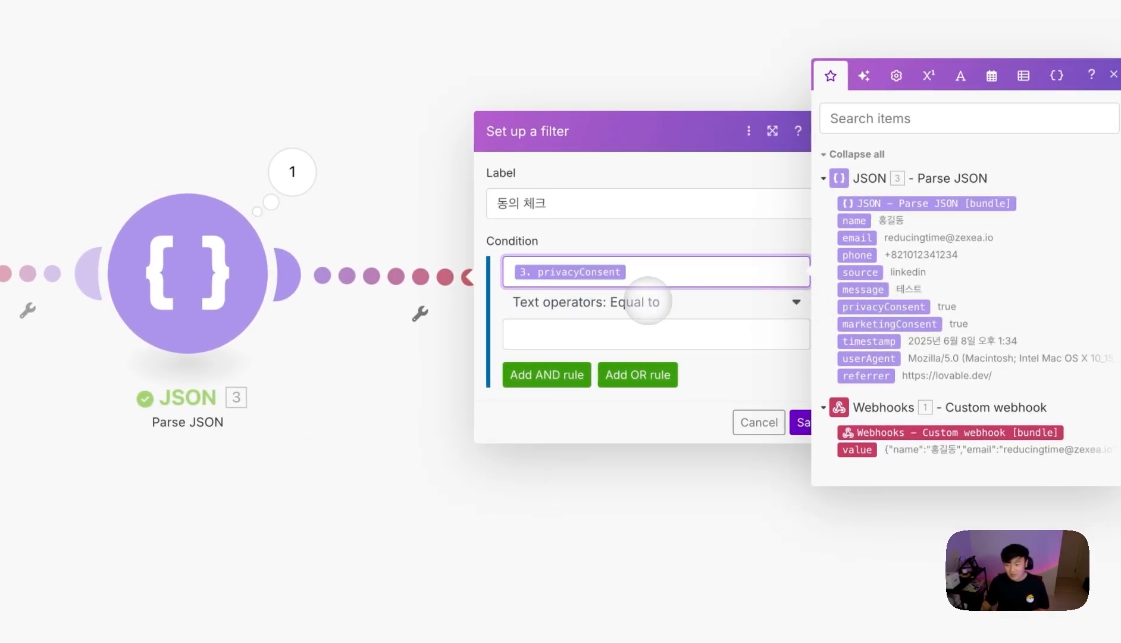
click(308, 181)
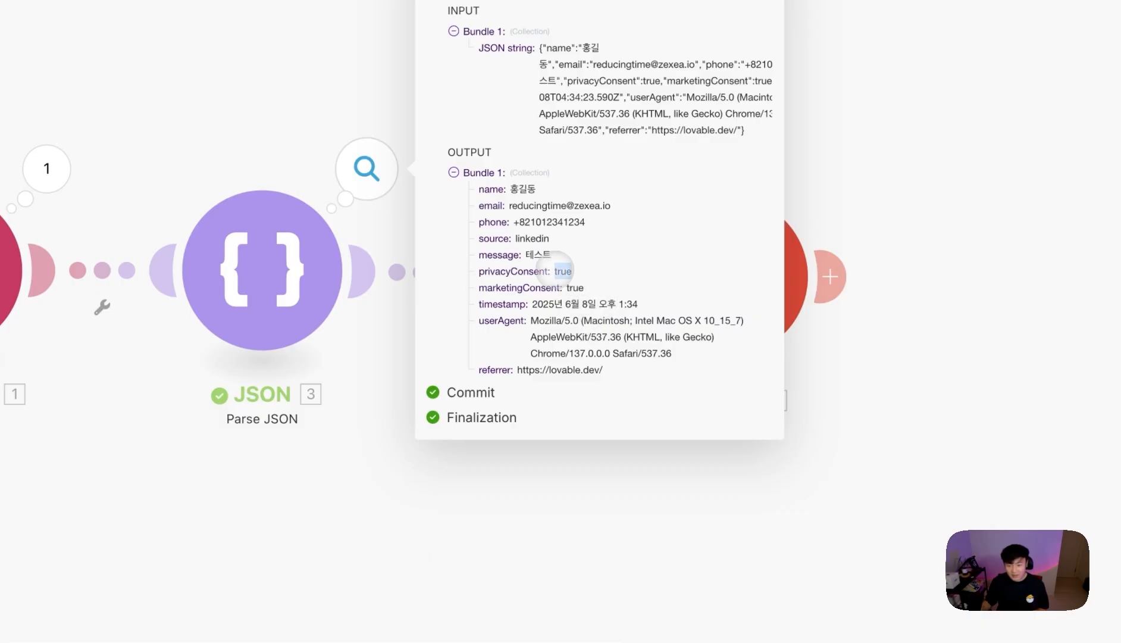
click(699, 487)
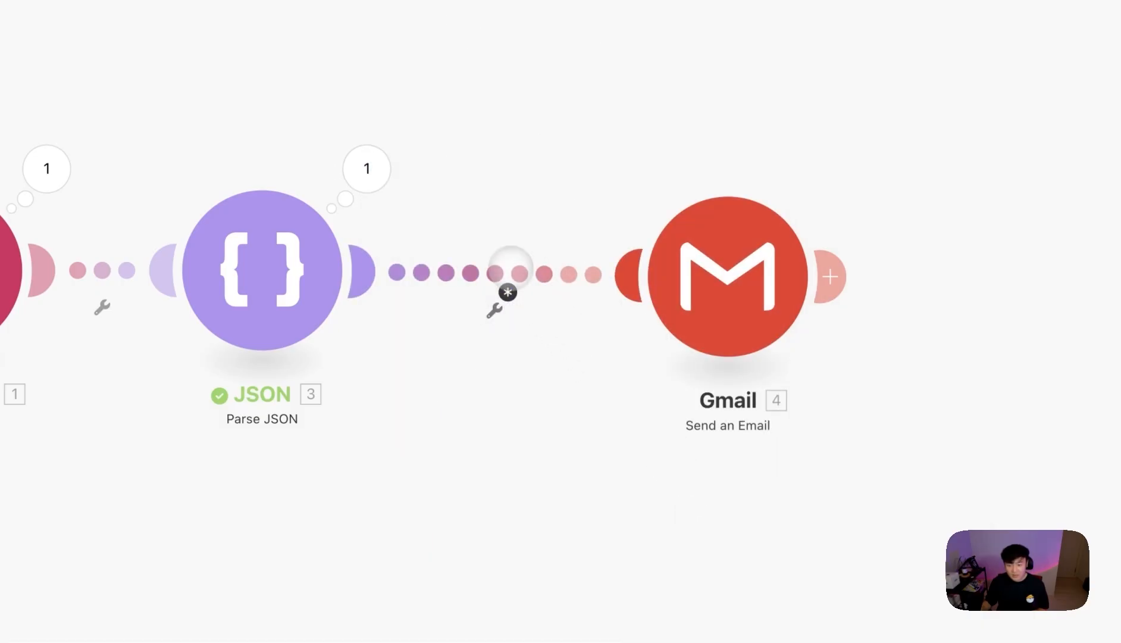
- Complete the 동의 체크 condition as privacyConsent Equal to true and save the filter
click(513, 268)
click(699, 303)
click(706, 298)
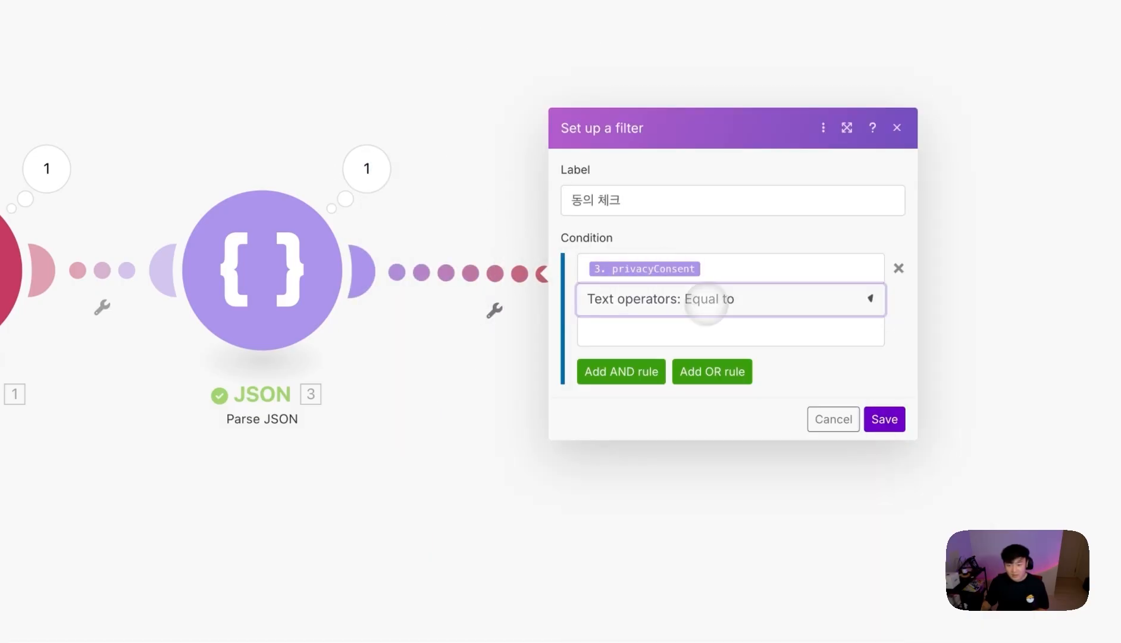
click(689, 329)
text(true)
click(621, 371)
click(661, 336)
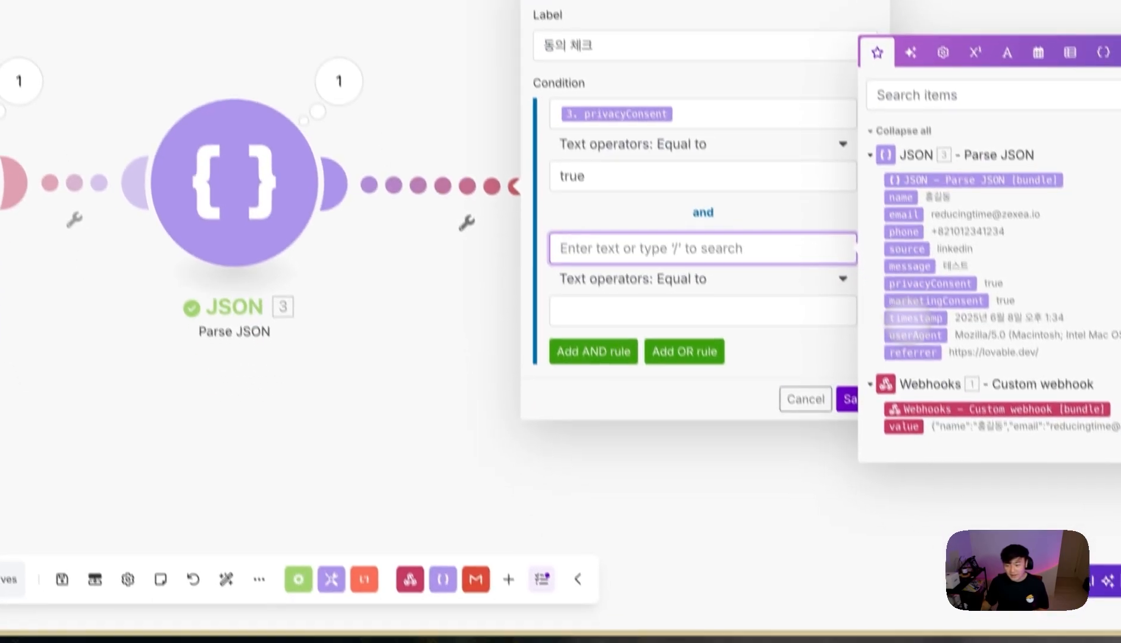
click(848, 397)
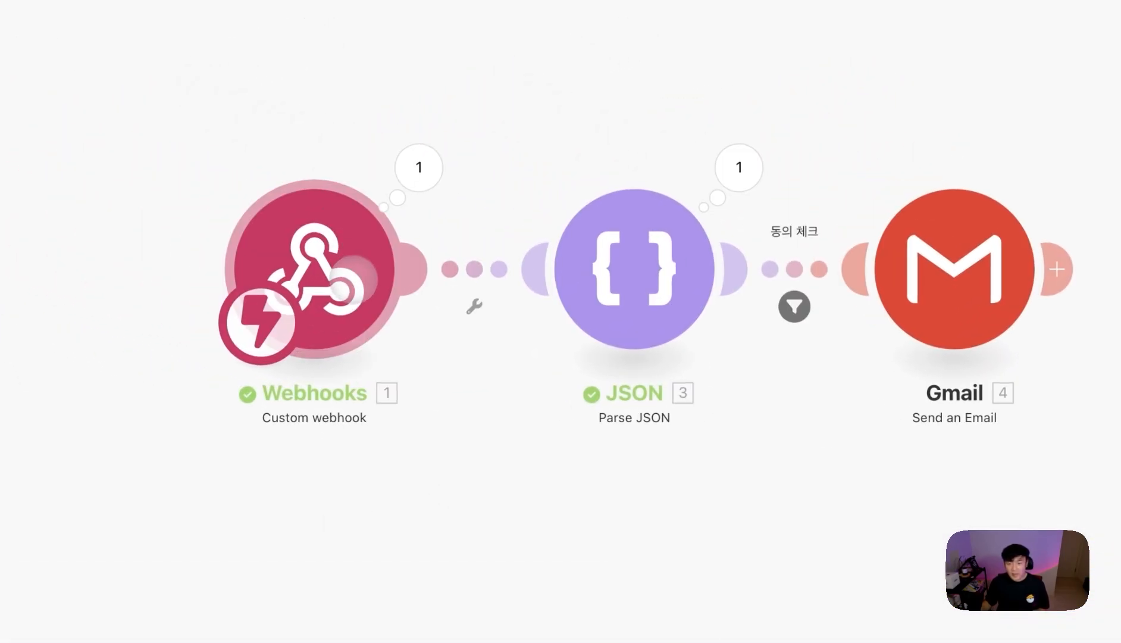
- Review the JSON parsing settings without changes and run the scenario once
click(642, 261)
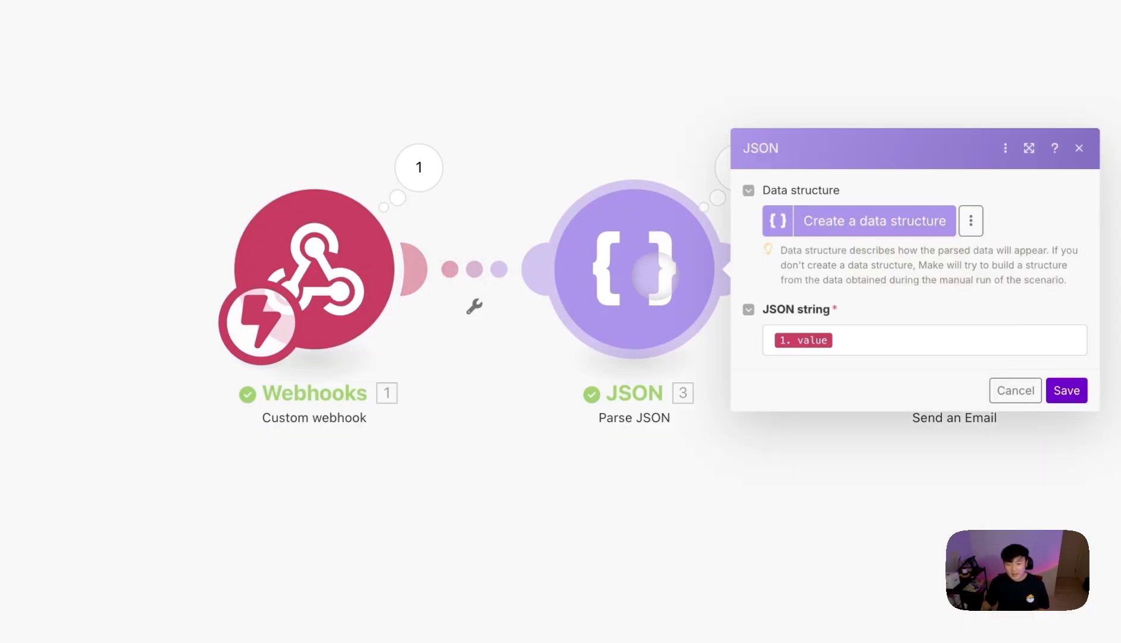
click(856, 376)
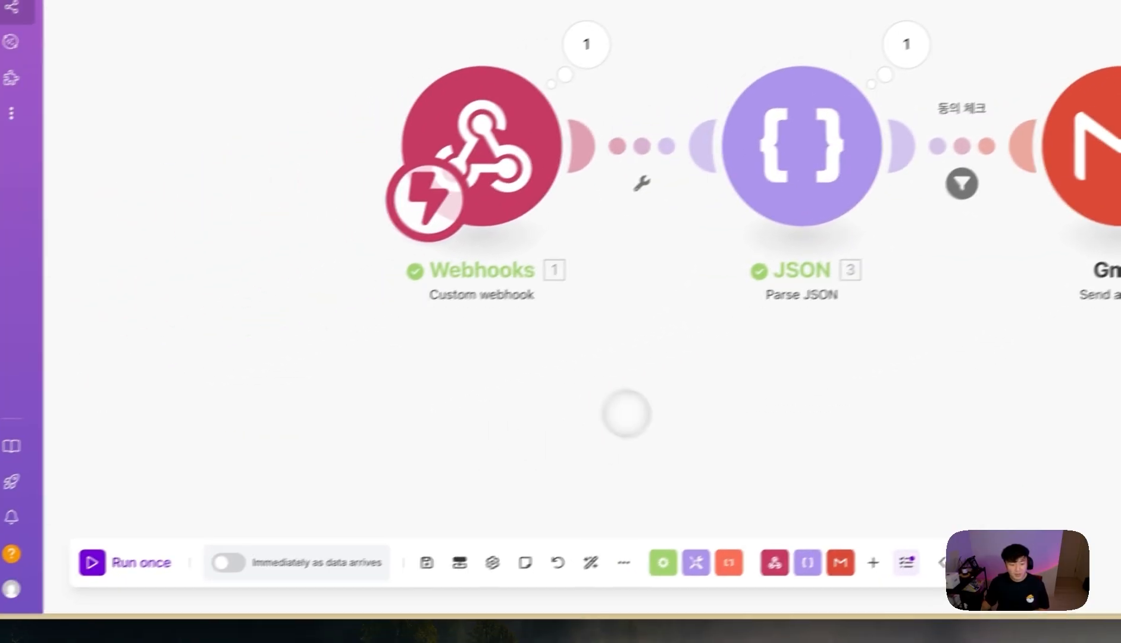
click(153, 549)
- In the Lovable form, fill the name and email from a saved entry
mouse_move(24, 374)
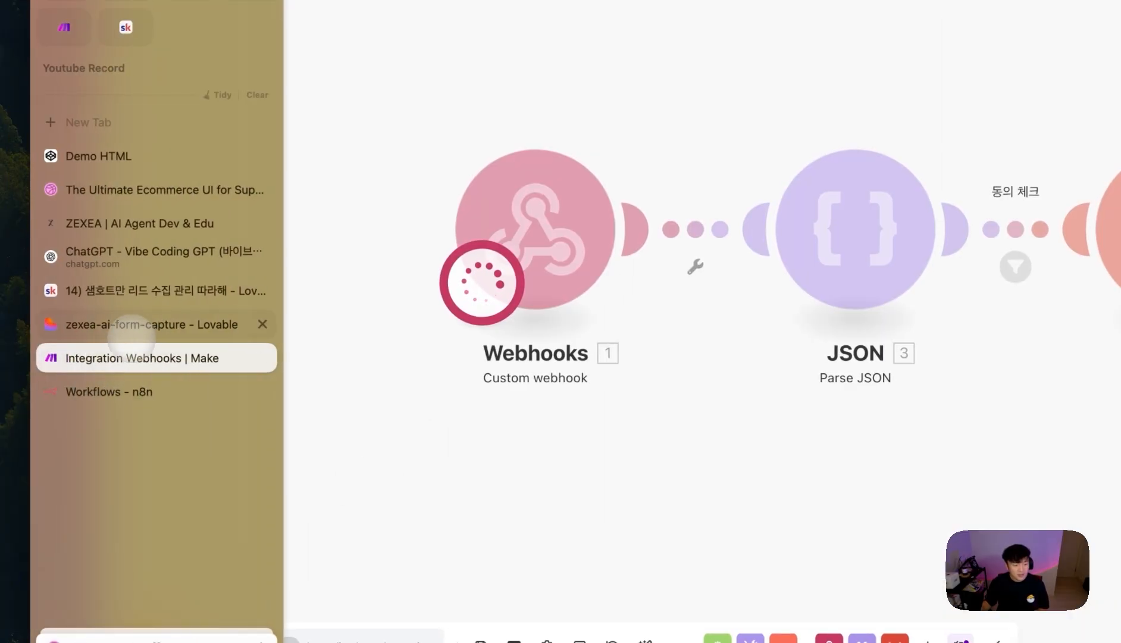
click(131, 334)
click(625, 157)
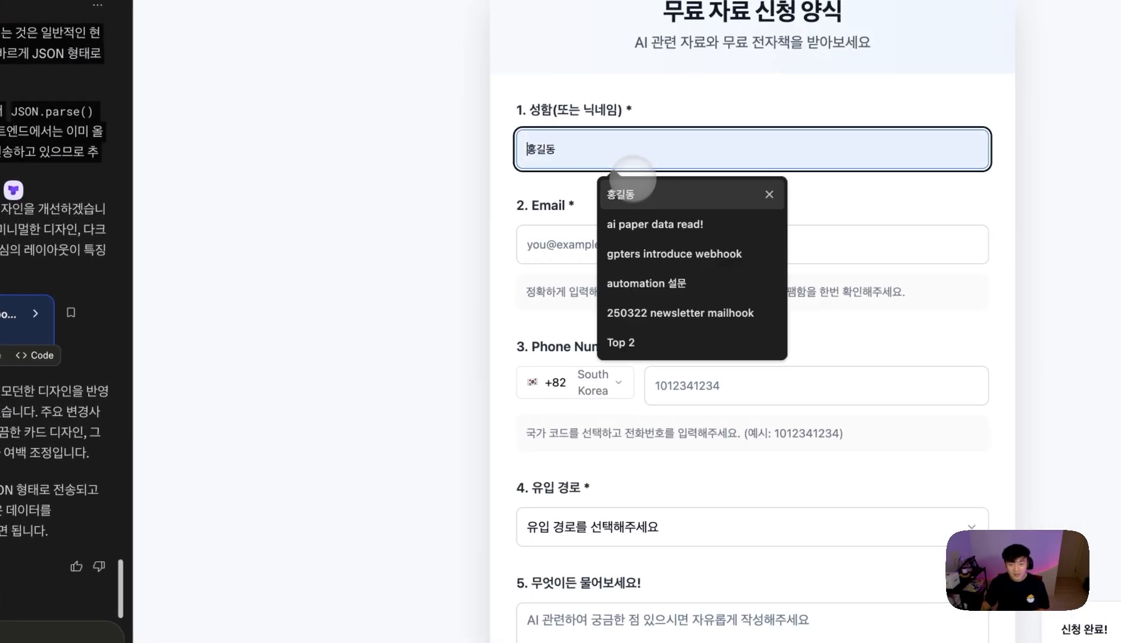
click(607, 229)
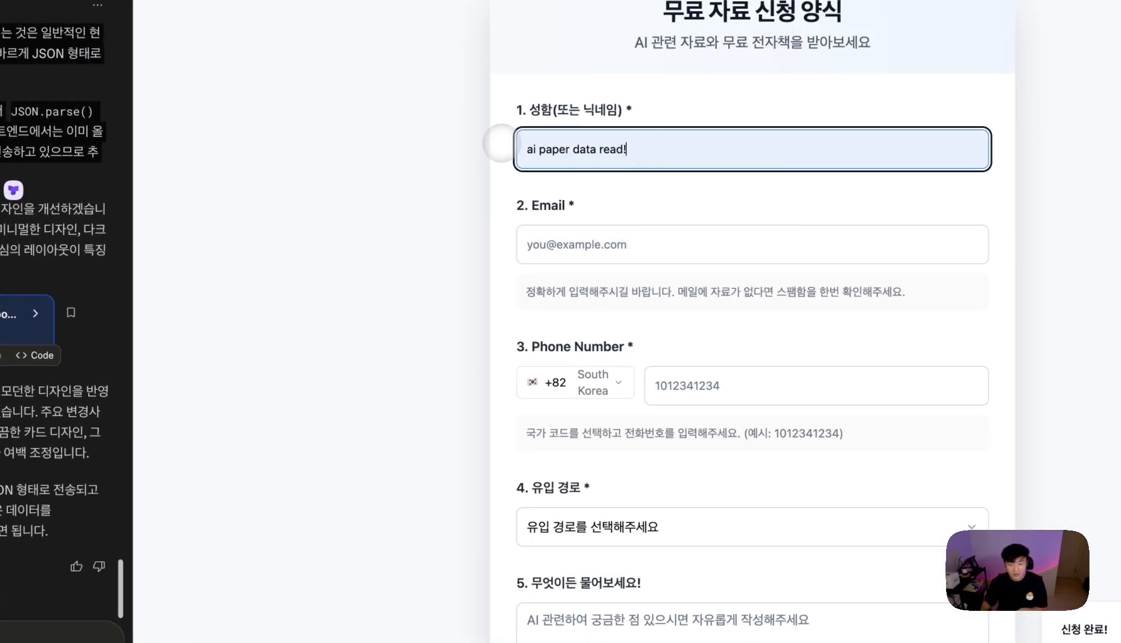
key(super+a)
key(BackSpace)
click(598, 149)
click(601, 192)
- Choose 지인 추천 as referral source, type a short question, tick both consents, and submit
click(744, 393)
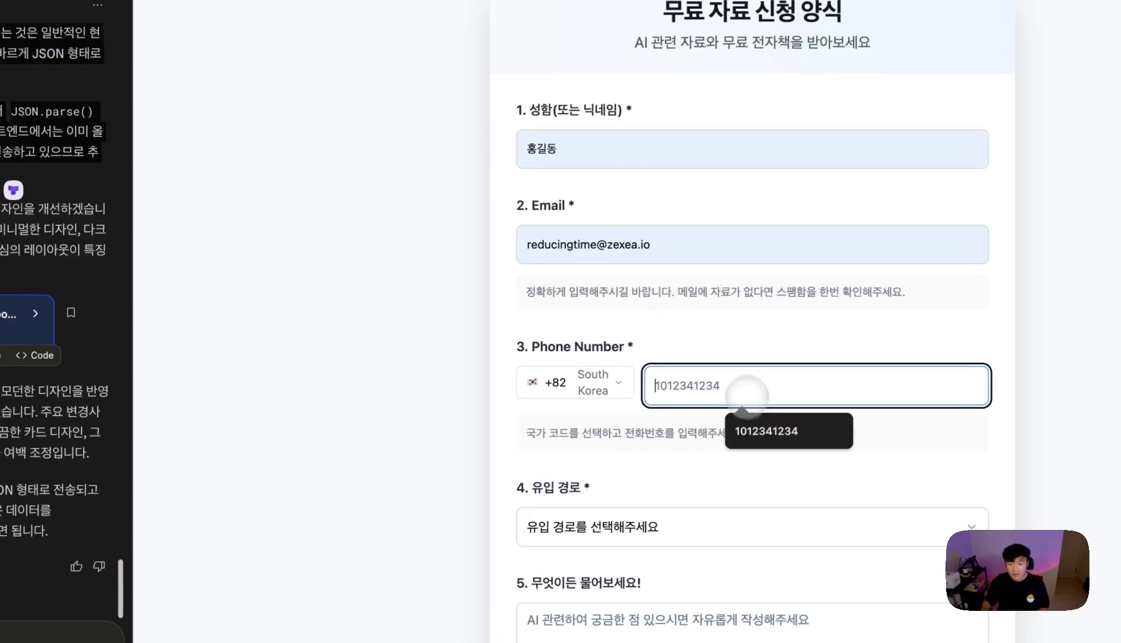
click(744, 527)
click(627, 495)
scroll(642, 517, down, 1)
click(678, 582)
scroll(726, 595, down, 1)
text(ㅅㄷㄴㅅ)
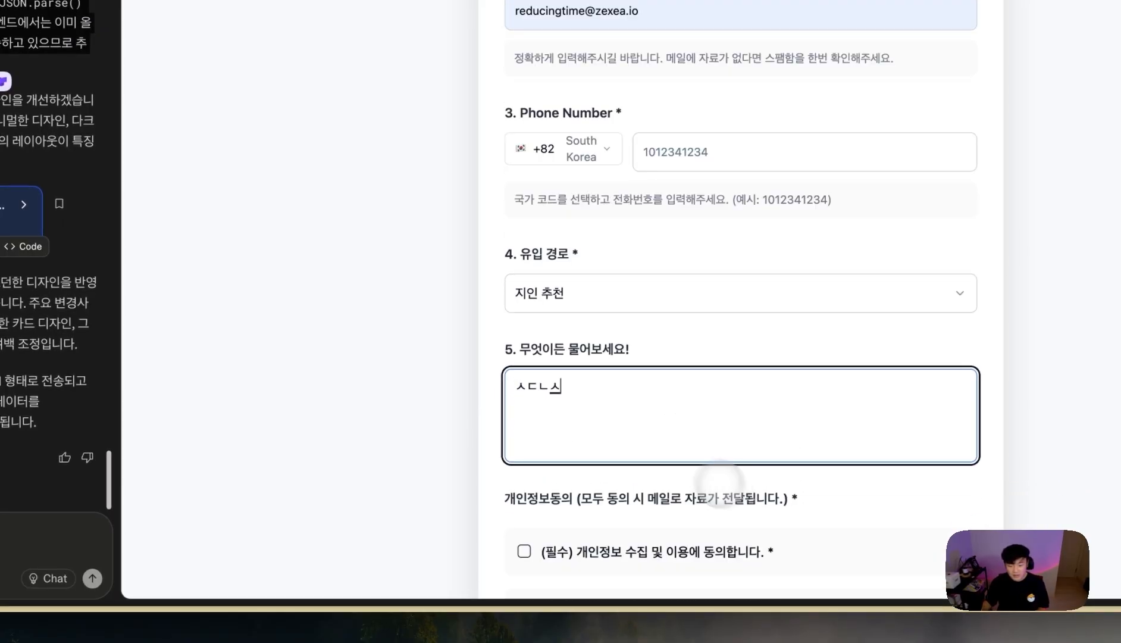
scroll(725, 488, down, 2)
click(708, 459)
click(705, 519)
- Fill the missing phone number from a saved entry and resubmit the completed form
scroll(738, 514, down, 3)
click(745, 517)
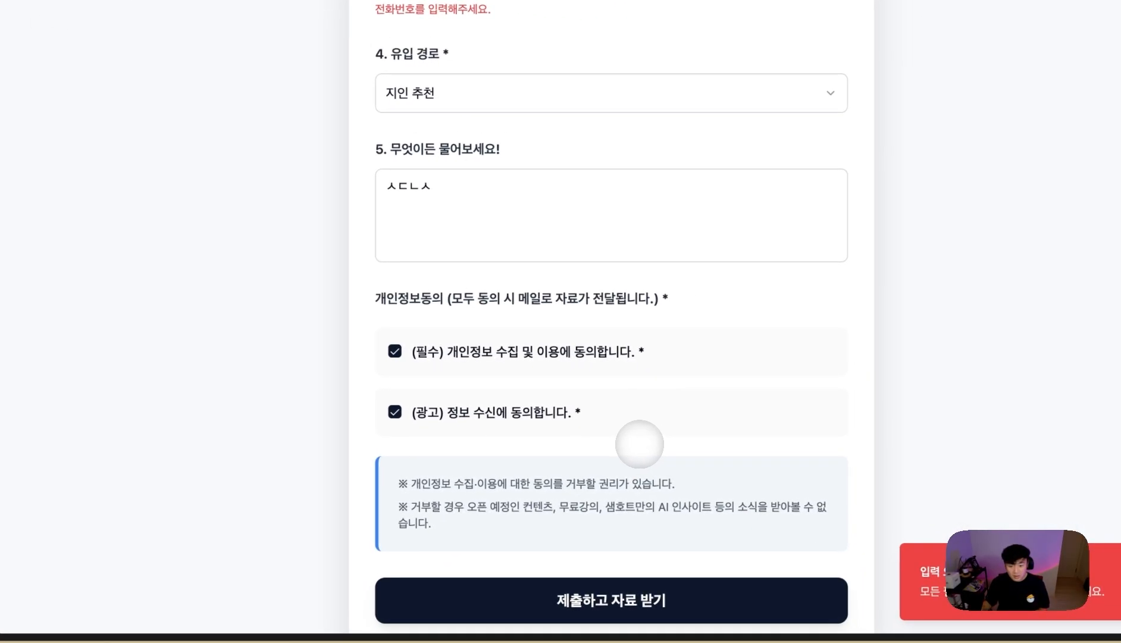
scroll(640, 444, up, 7)
click(556, 351)
click(613, 394)
scroll(845, 368, down, 5)
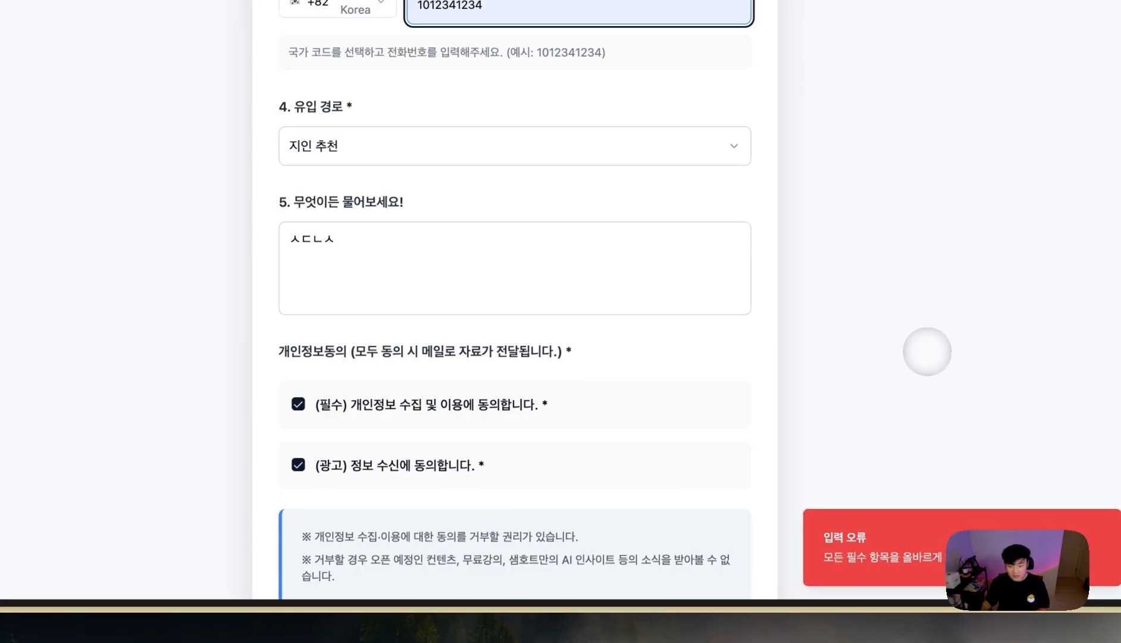
scroll(927, 351, down, 3)
click(540, 476)
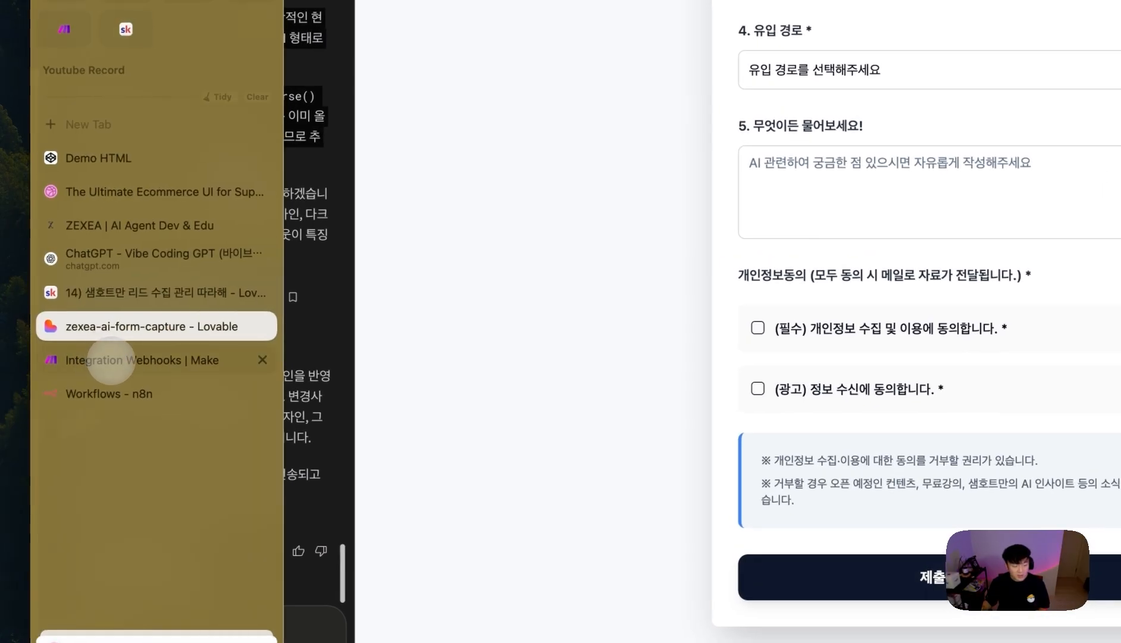
- Inspect the 동의 체크 filter and Gmail module run results, confirming both consents passed and the email sent
click(149, 369)
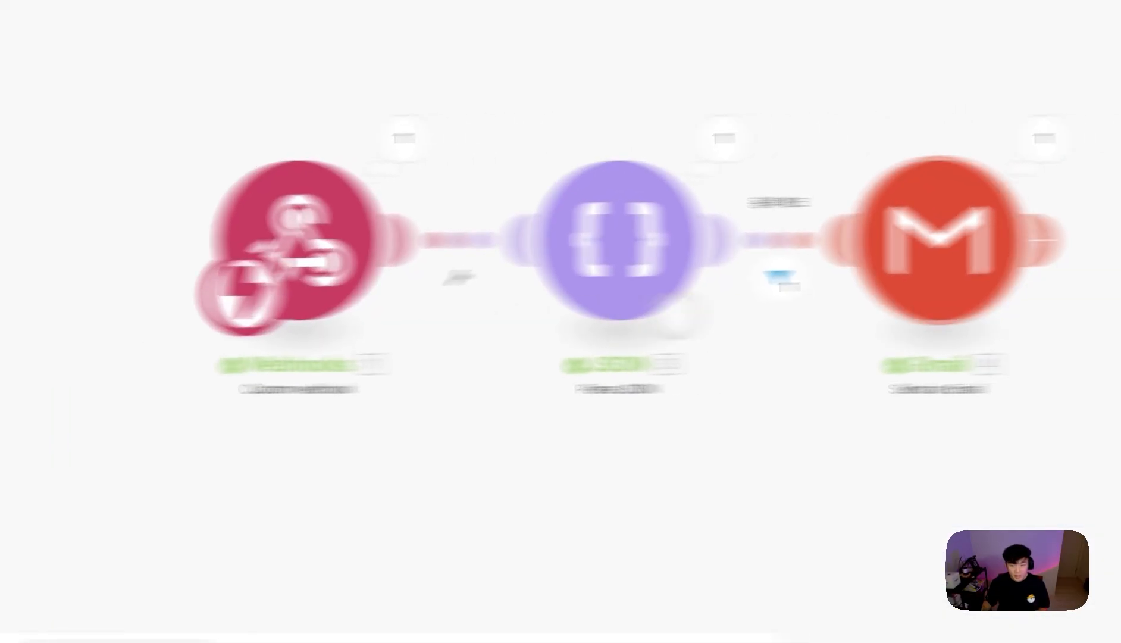
click(573, 281)
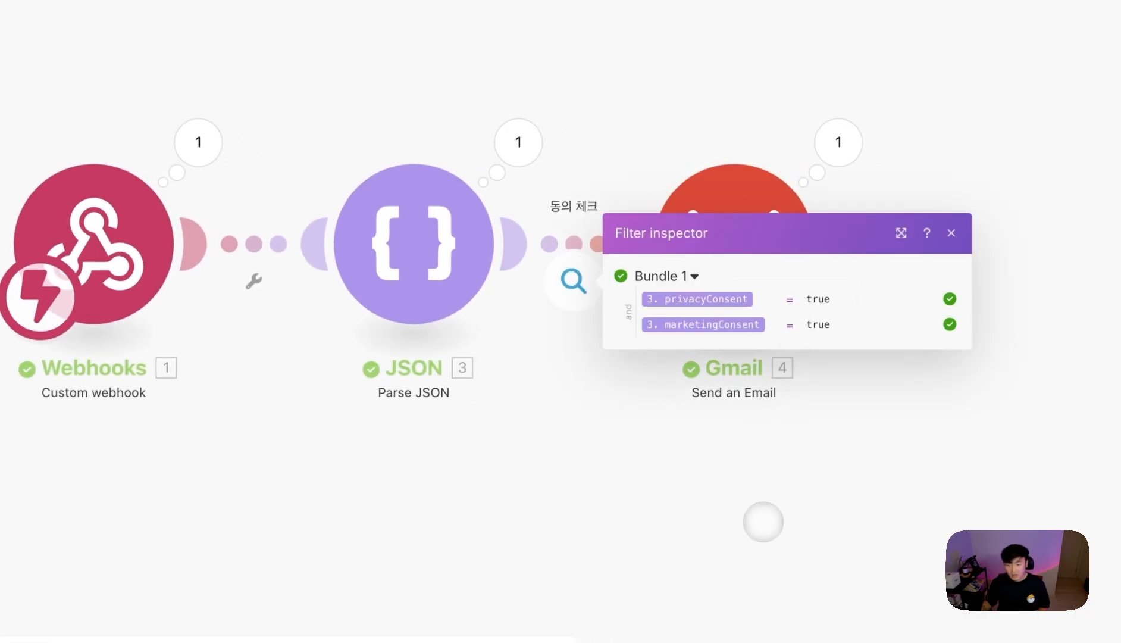
click(763, 521)
click(838, 142)
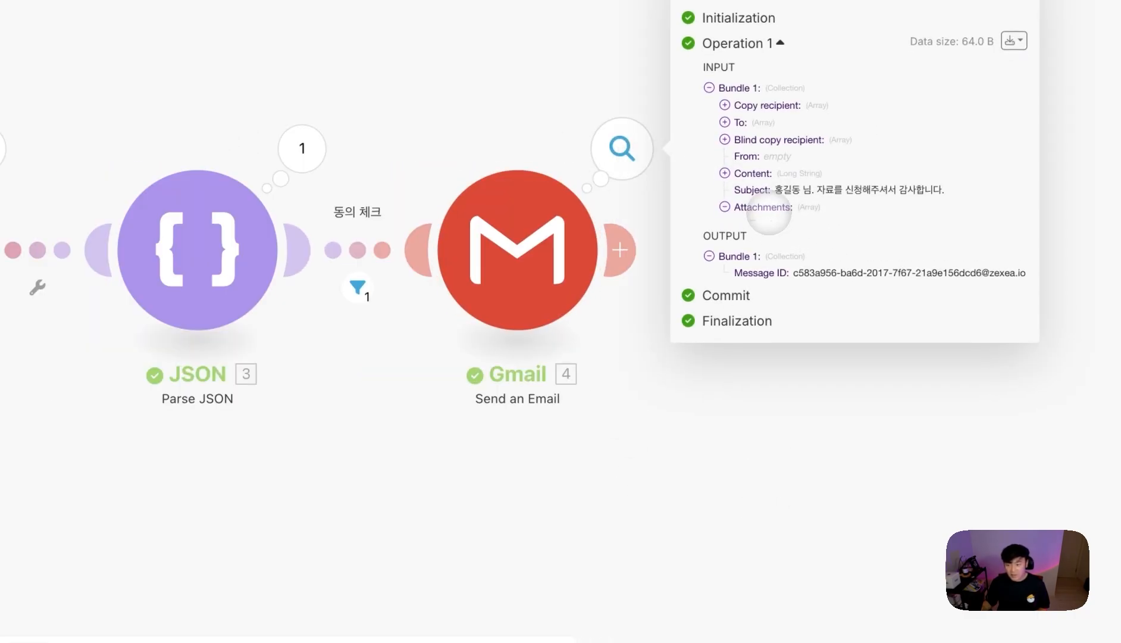
click(818, 485)
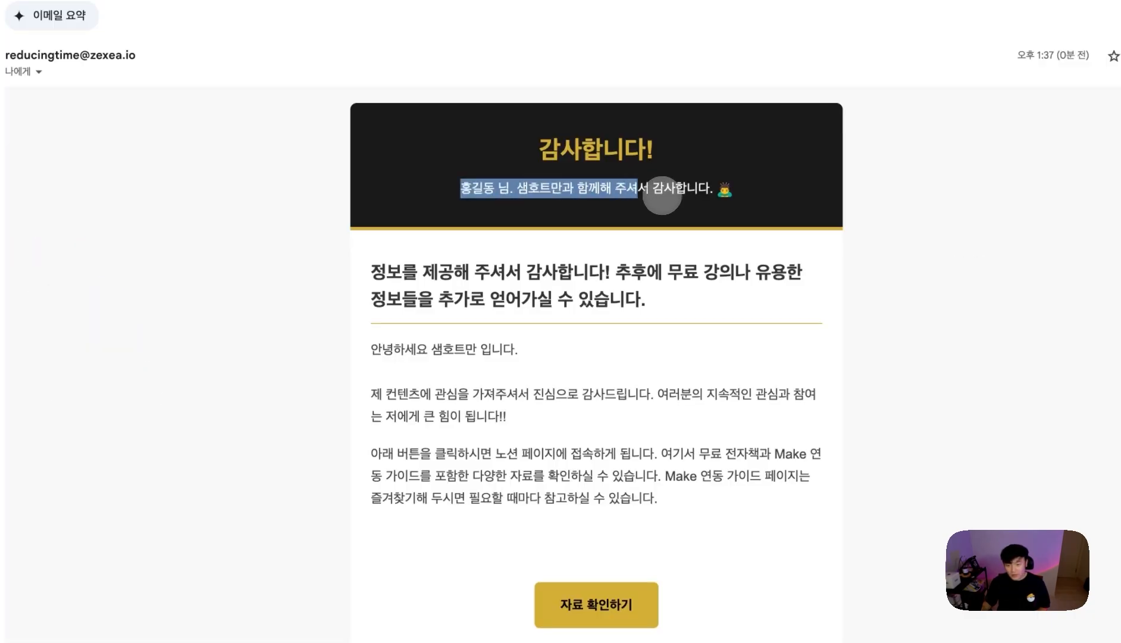
- Read the received thank-you email and visit its 자료 확인하기 resource page
scroll(743, 332, down, 9)
scroll(699, 457, up, 7)
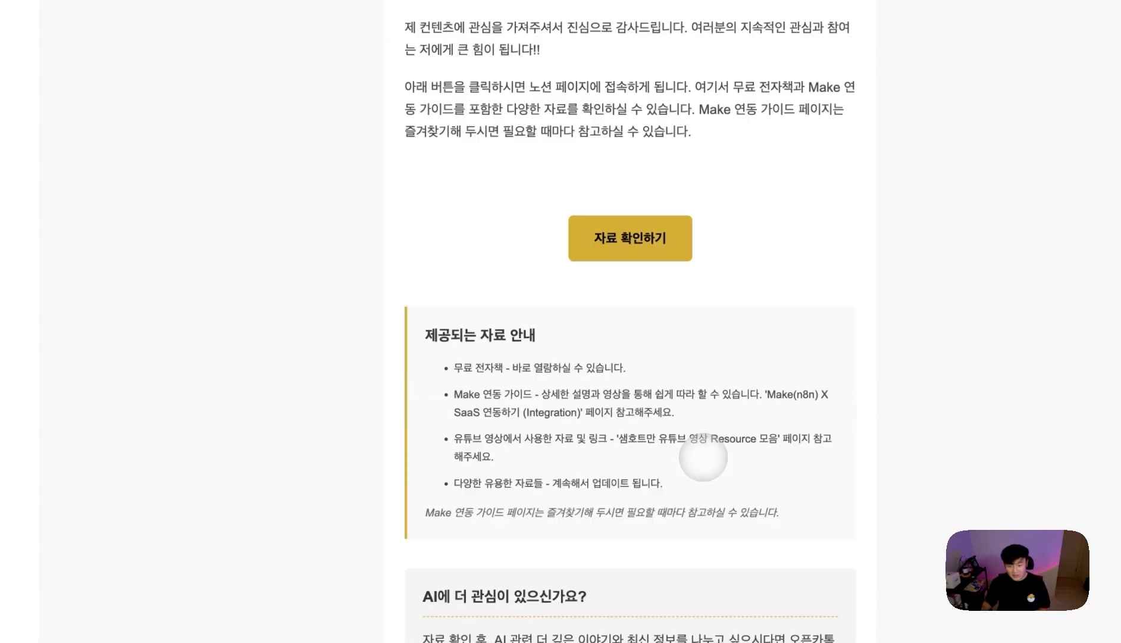
click(621, 495)
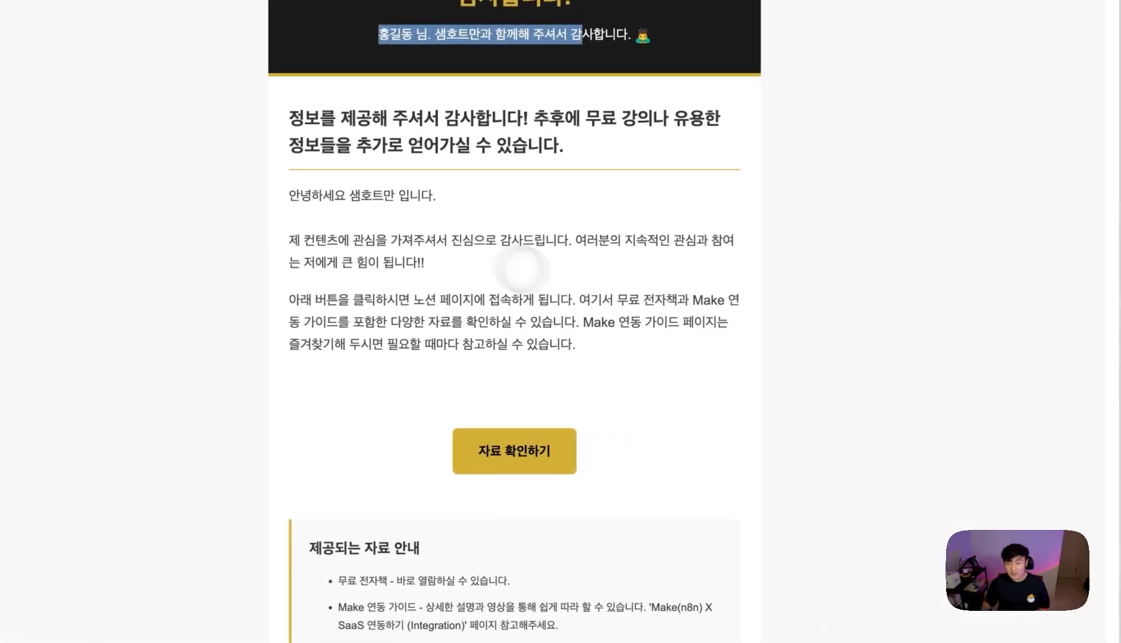
scroll(522, 269, up, 2)
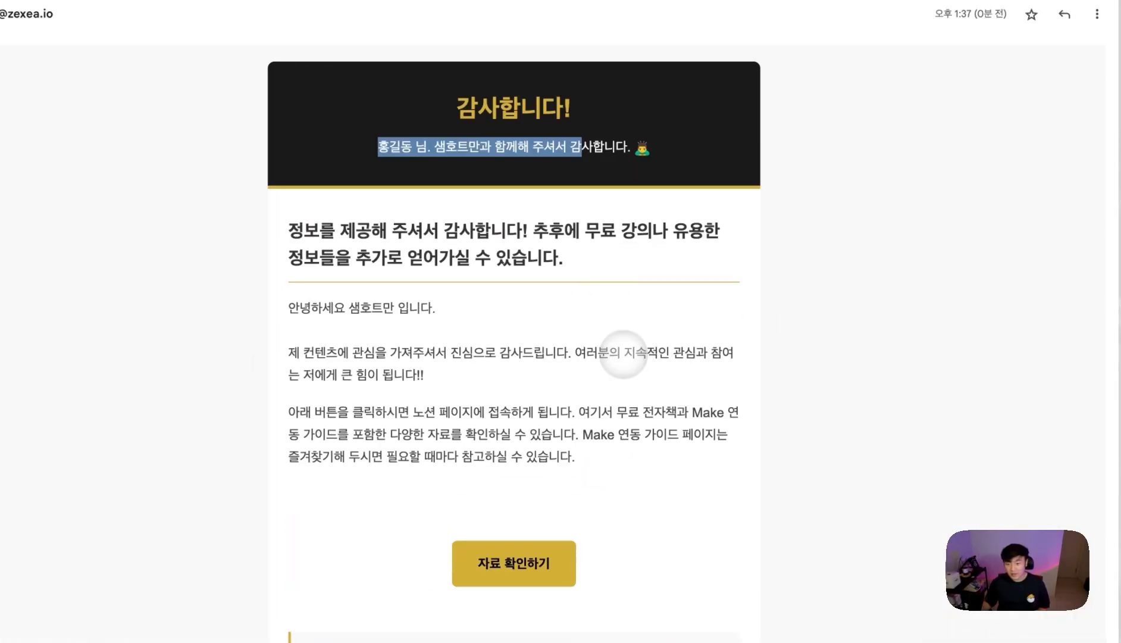
scroll(600, 425, down, 6)
scroll(708, 443, down, 5)
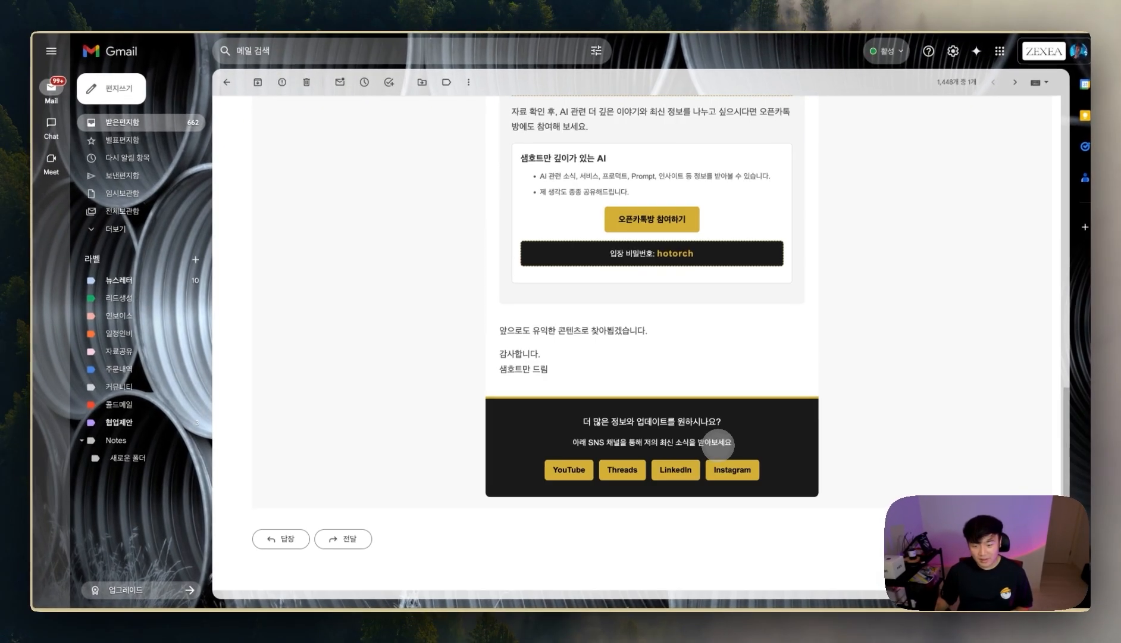
scroll(709, 441, up, 10)
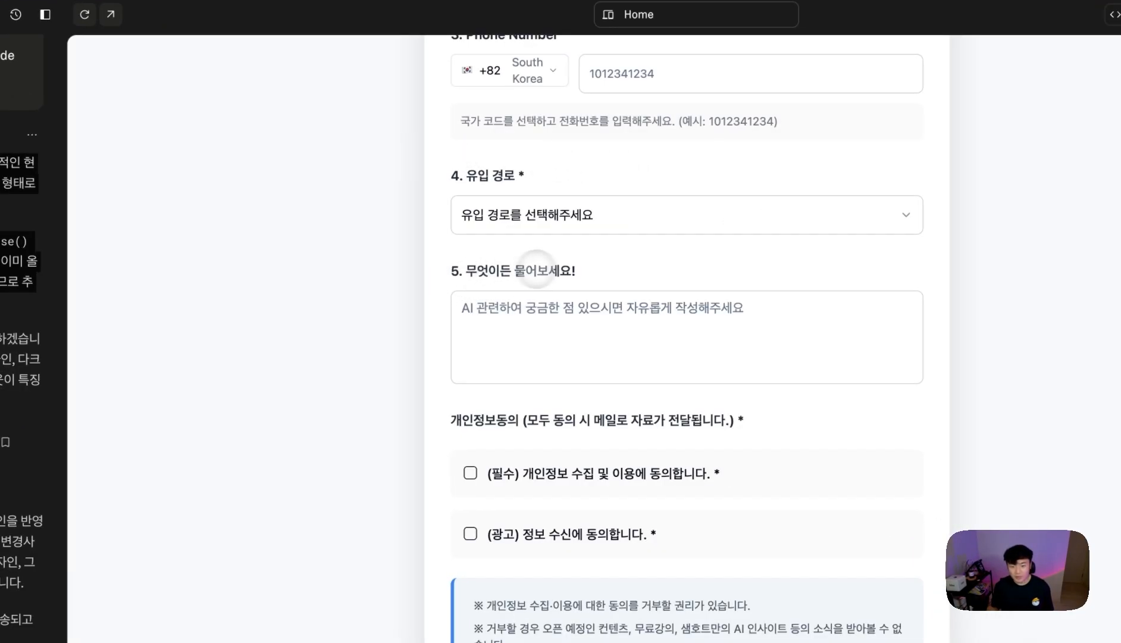
click(581, 324)
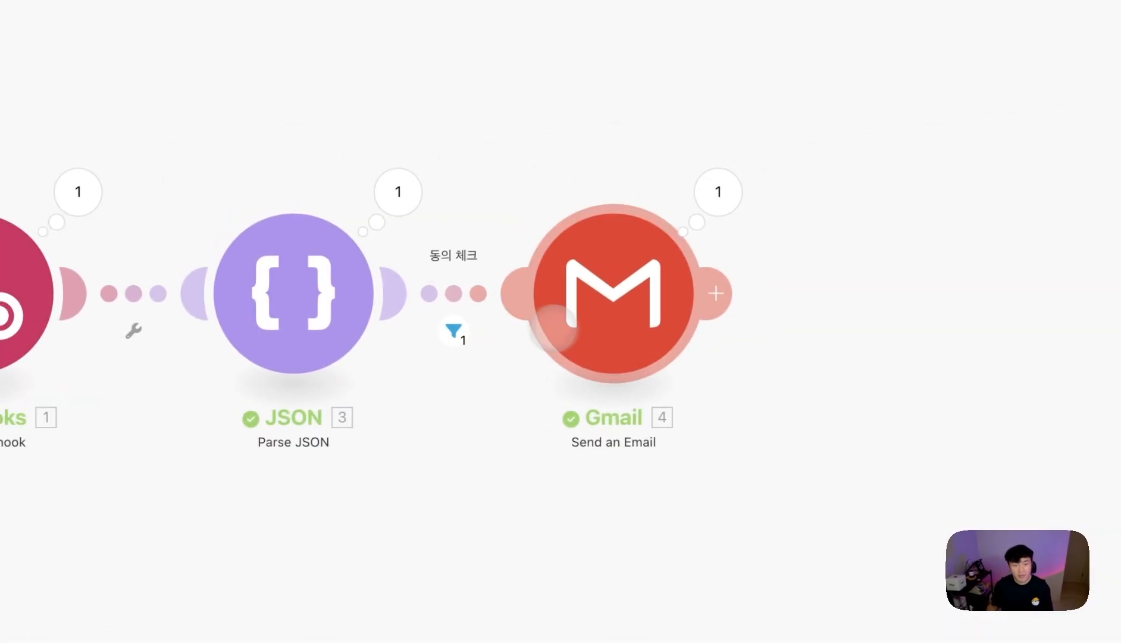
- Add OpenAI's Create a Completion module after Gmail, found by searching 'gpt'
click(720, 292)
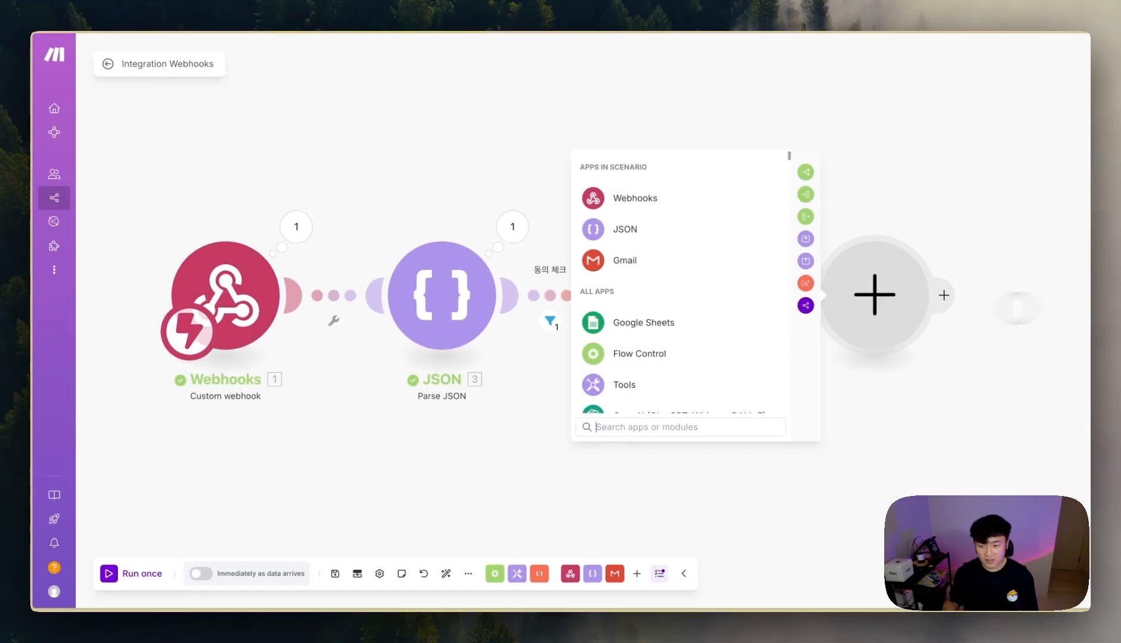
text(gpt)
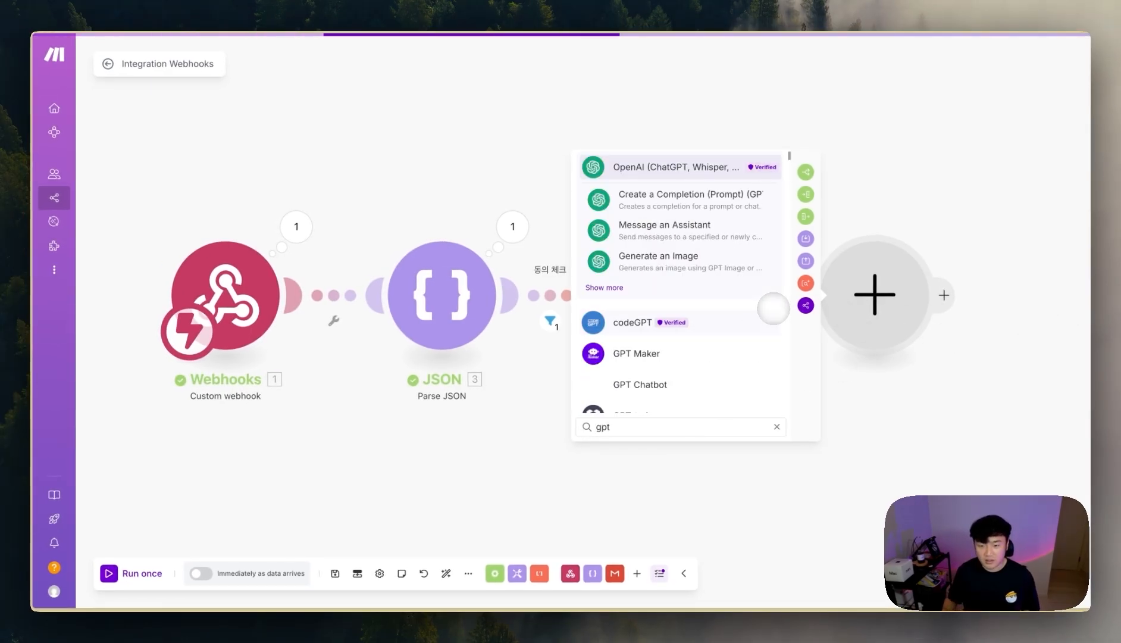
click(743, 200)
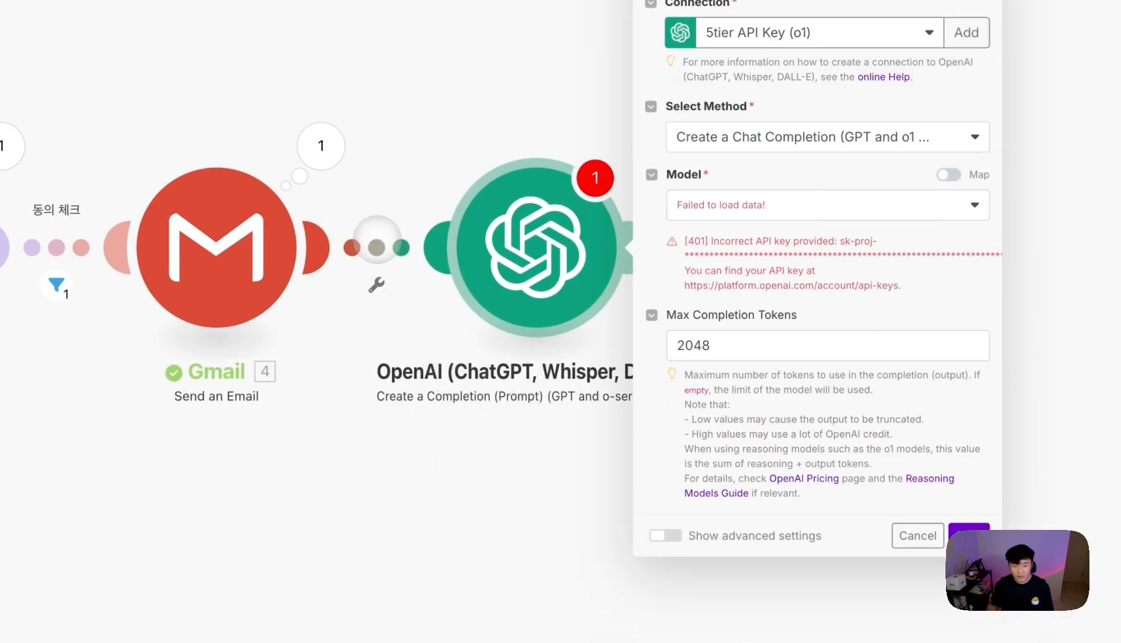
- Gate the Gmail–OpenAI link with a 추가 질문 있는 경우 filter requiring 3.message to exist
click(376, 284)
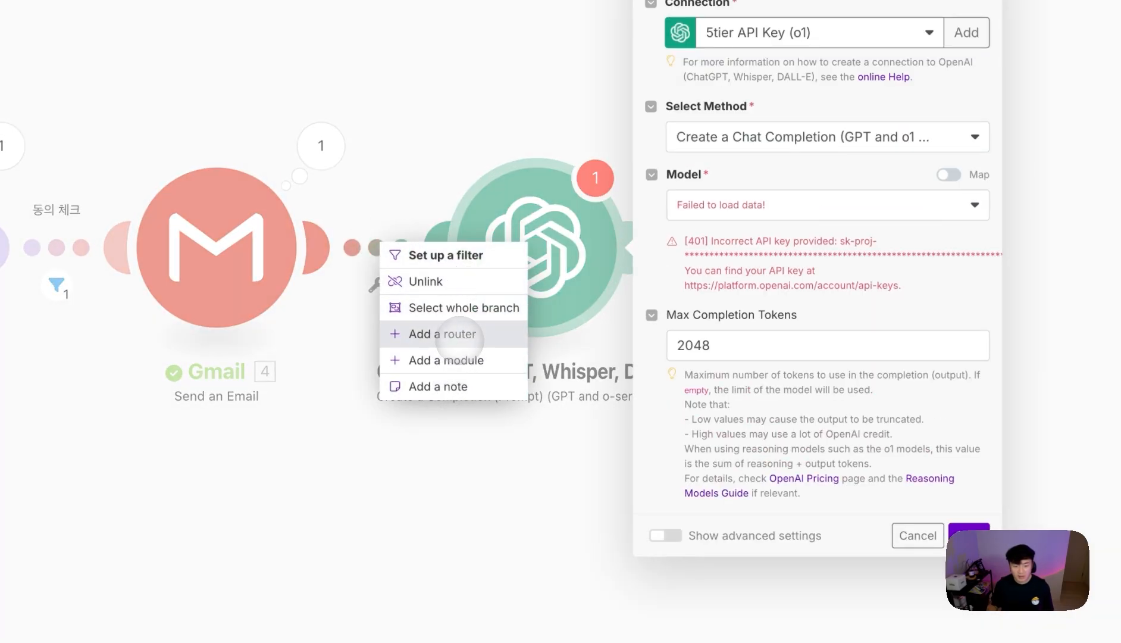
click(446, 255)
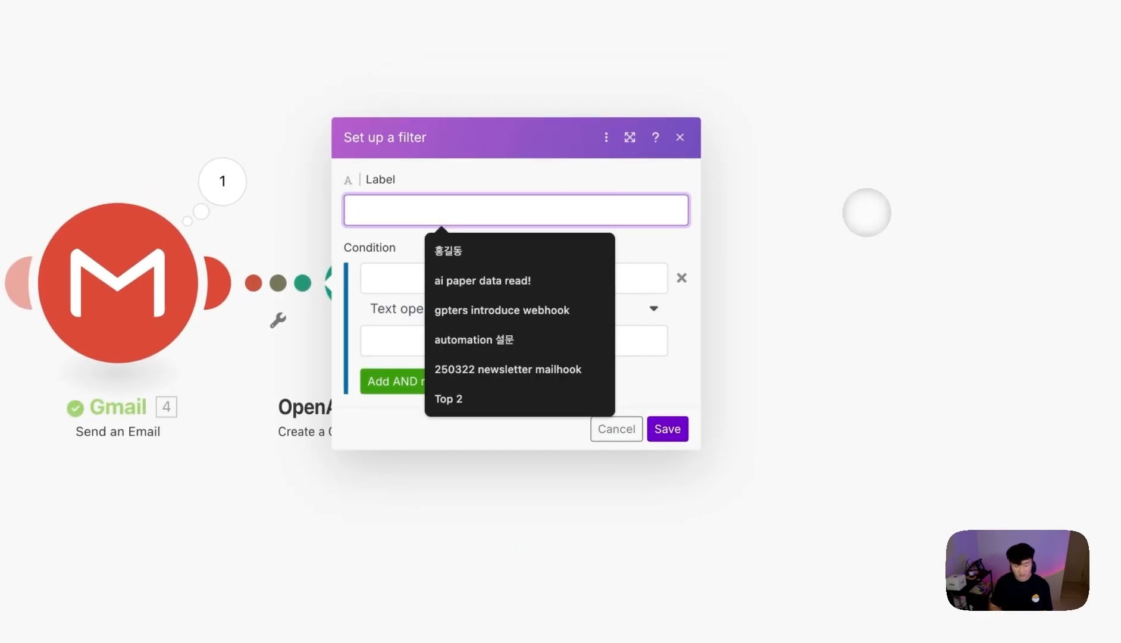
text(추가 질문 있는 경우)
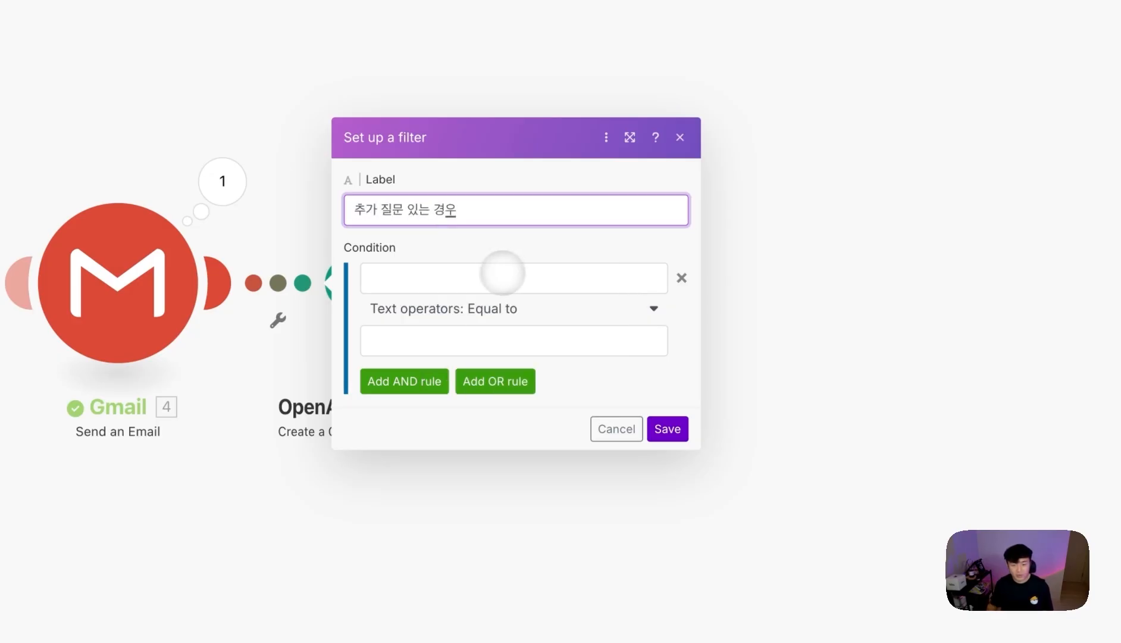
click(503, 273)
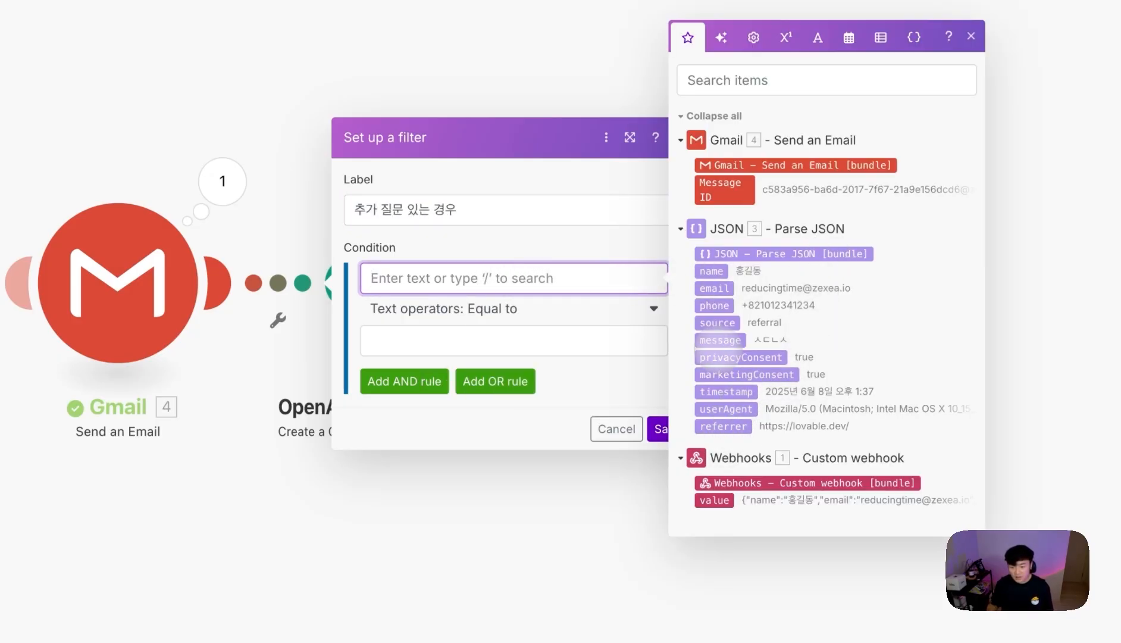
click(711, 339)
click(490, 305)
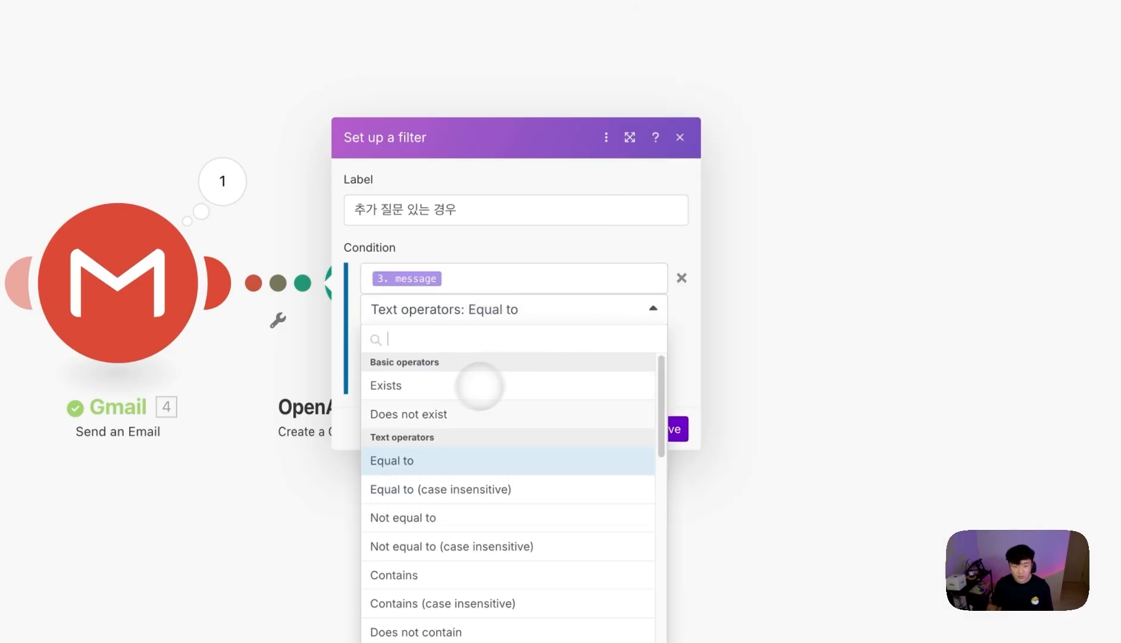
click(439, 387)
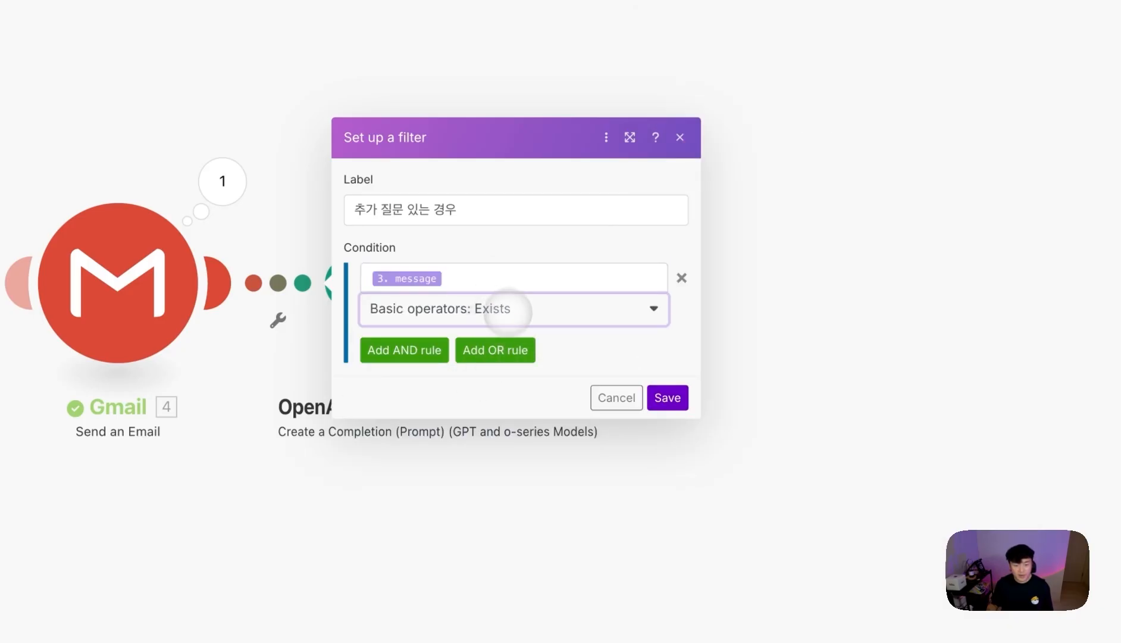
click(667, 397)
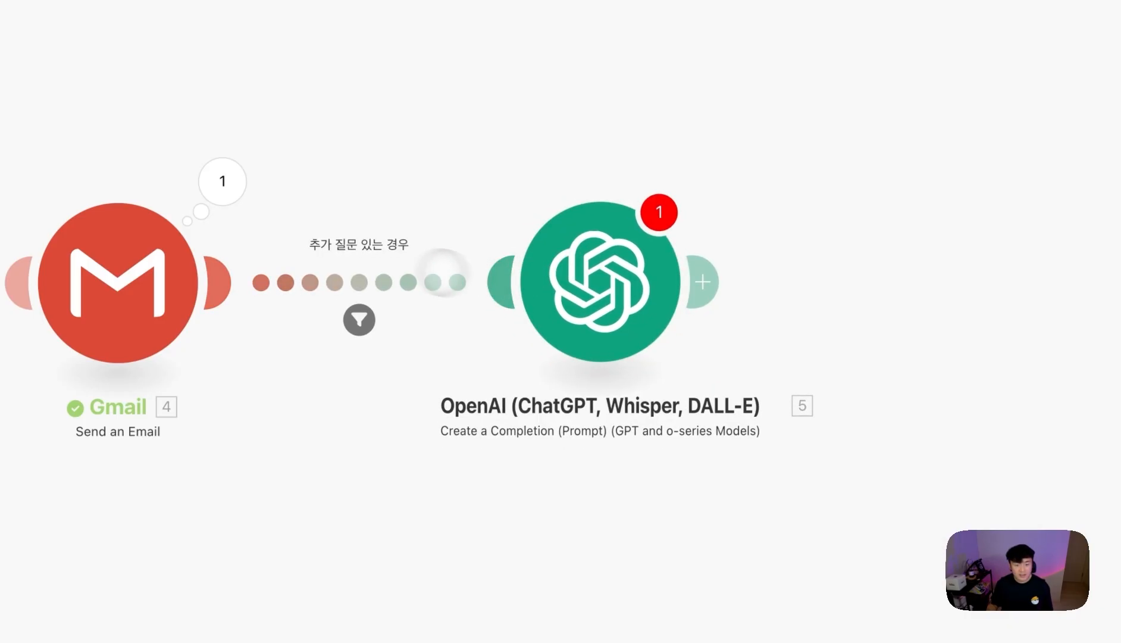
click(621, 308)
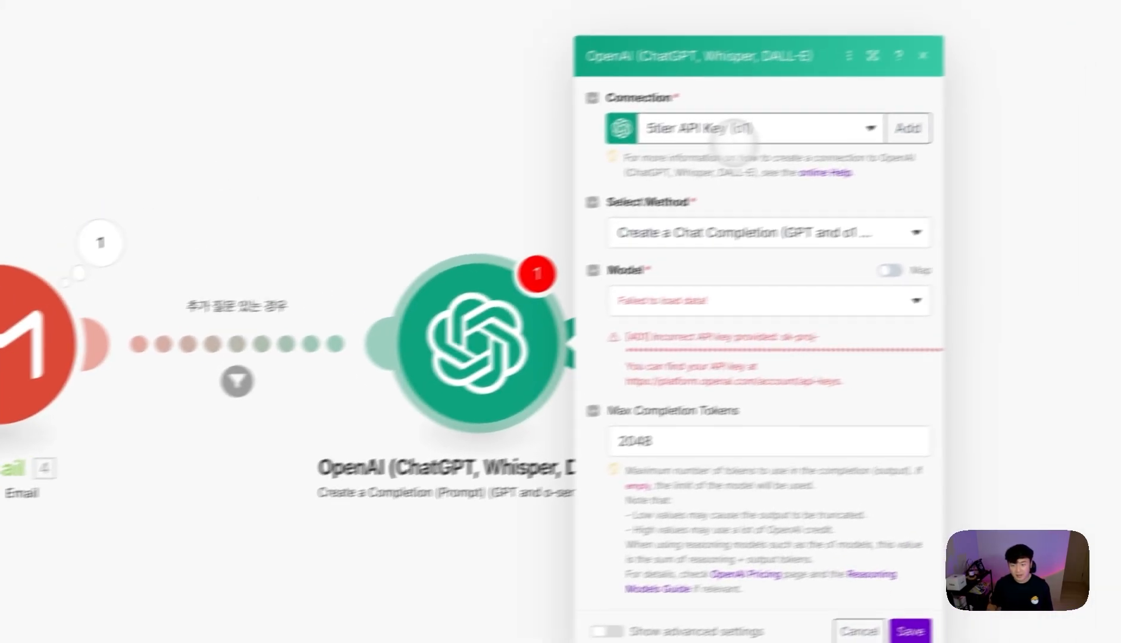
- Use the YT 용도 API Key connection and the gpt-4.1-mini model
click(738, 142)
click(702, 192)
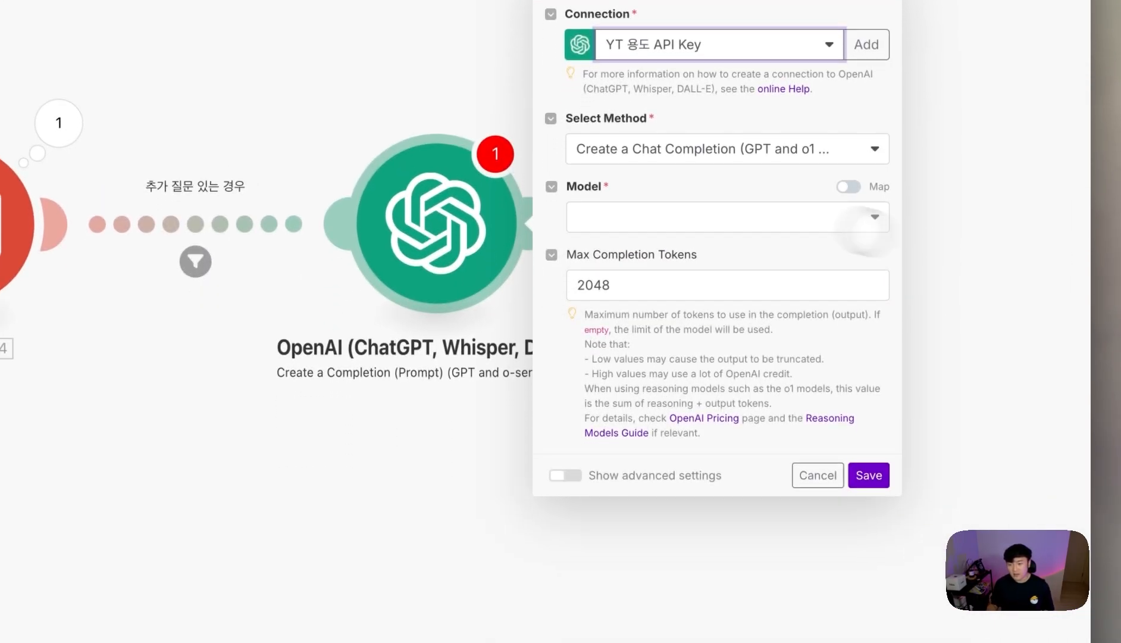
click(682, 216)
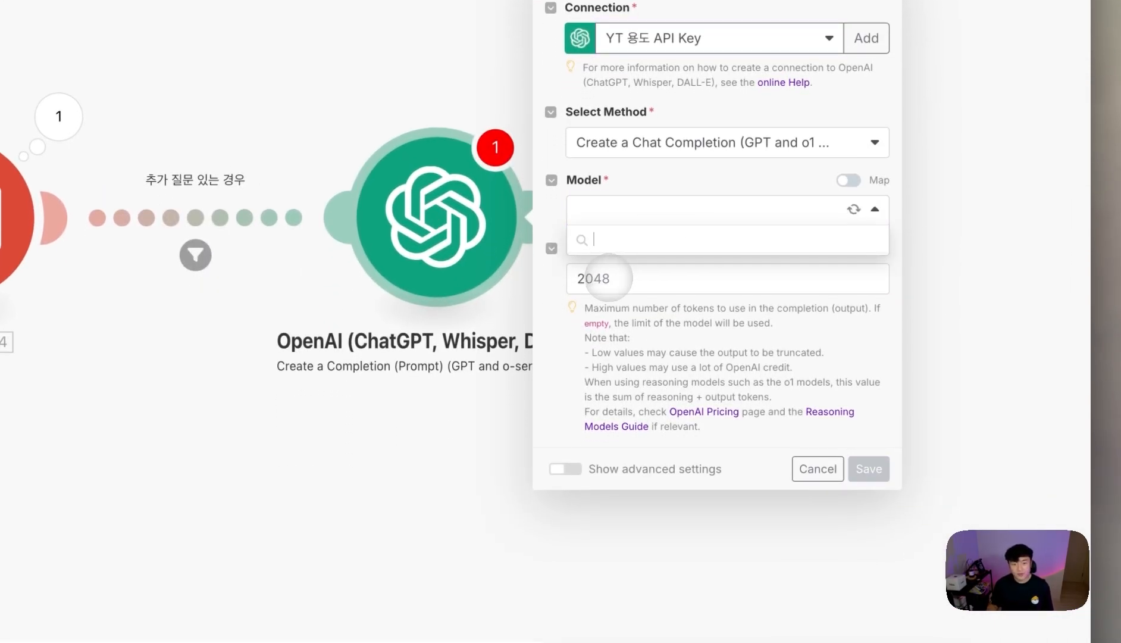
scroll(714, 330, down, 5)
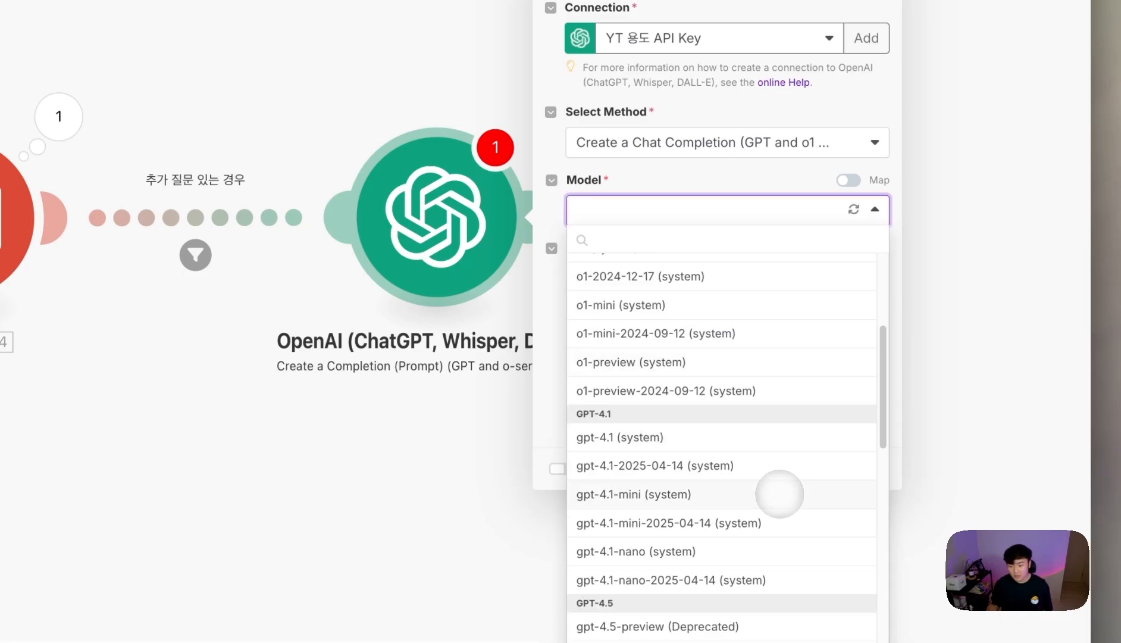
scroll(667, 516, down, 1)
click(648, 483)
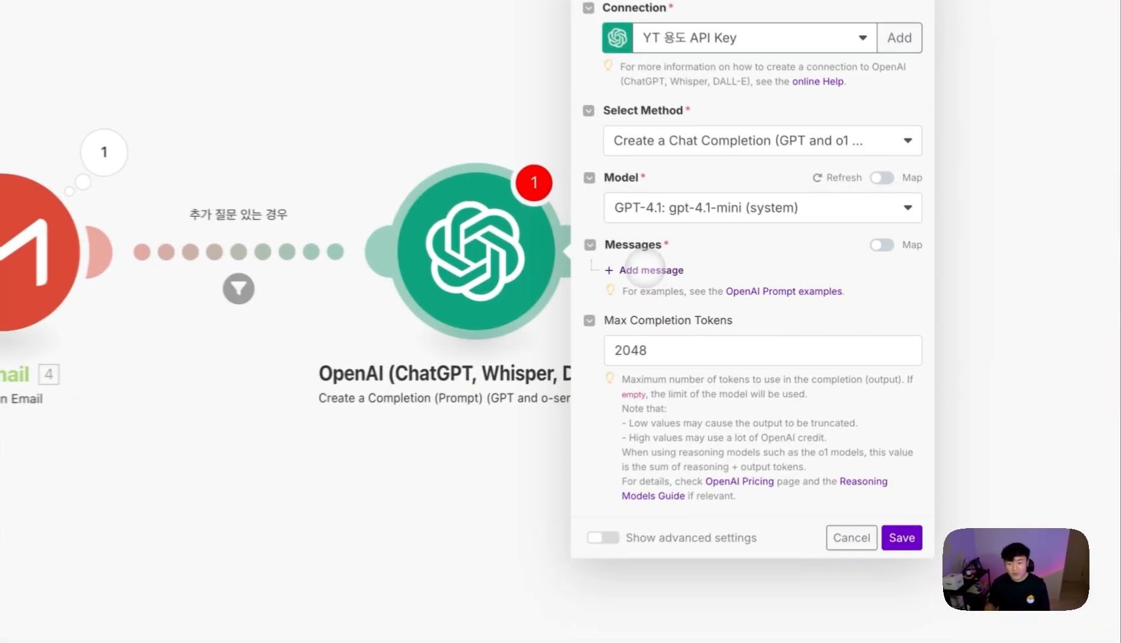
- Add Message 1 with the Developer / System role, ready for its text
click(755, 282)
click(785, 296)
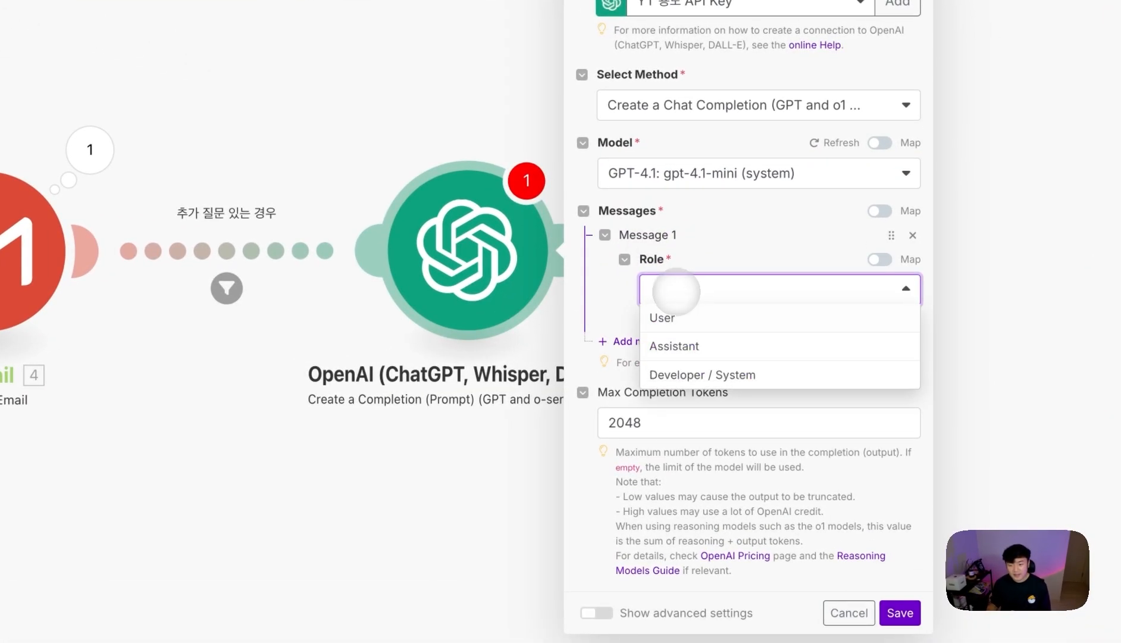
click(804, 354)
click(727, 358)
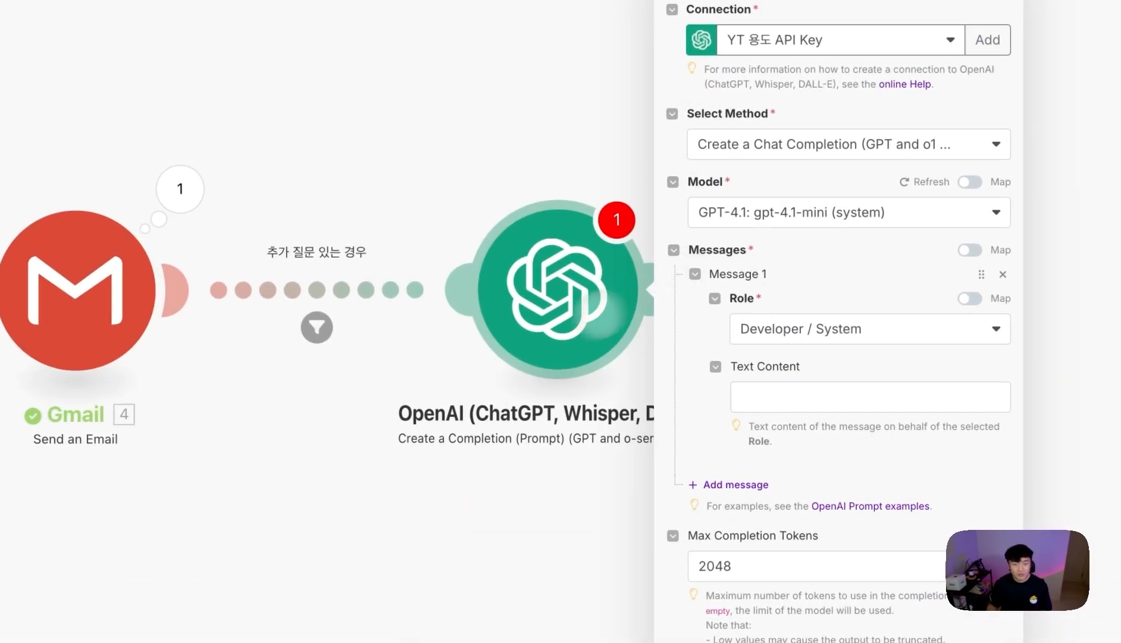
- In the 평가 Rubric 프롬프트 생성기 GPT, begin a request for a prospect lead-scoring rubric
mouse_move(154, 360)
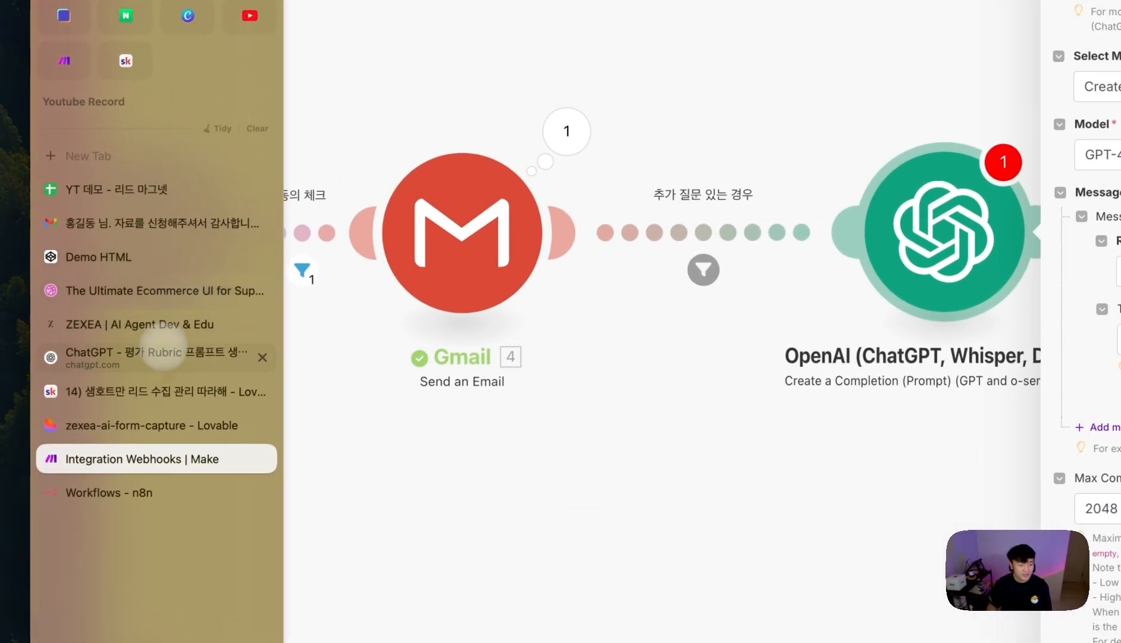
click(164, 355)
click(163, 145)
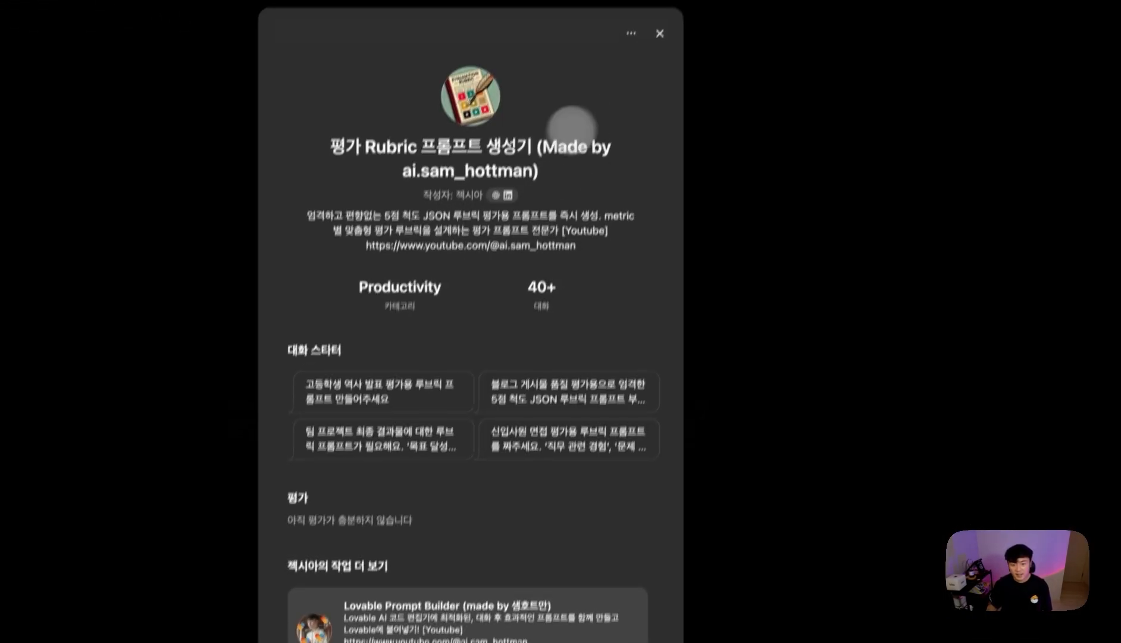
click(659, 33)
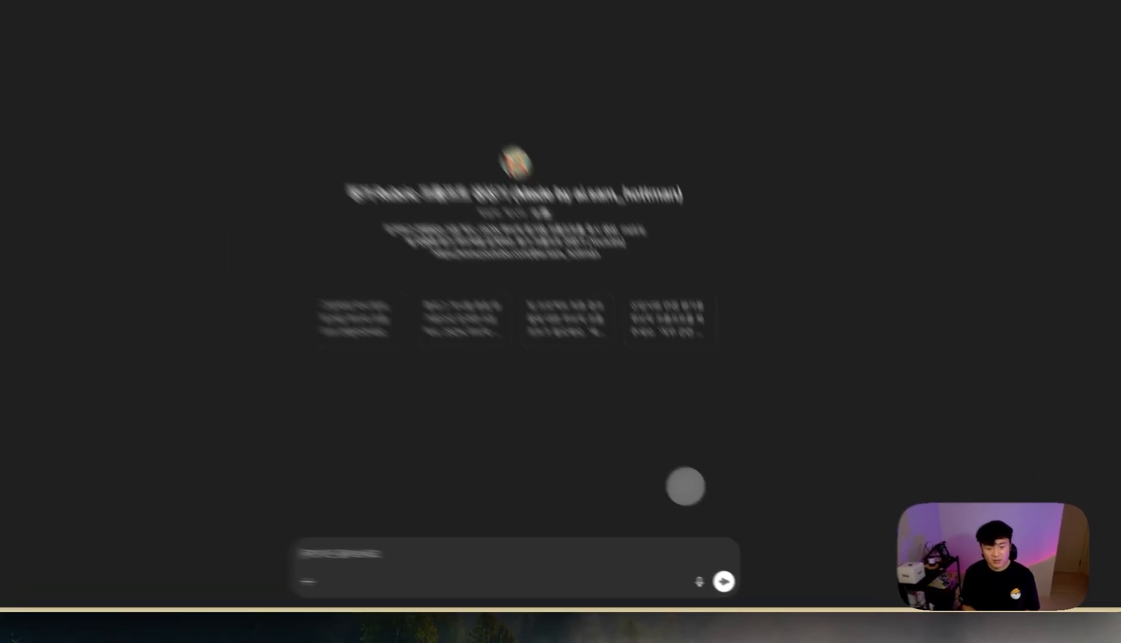
text(제가 리드 시)
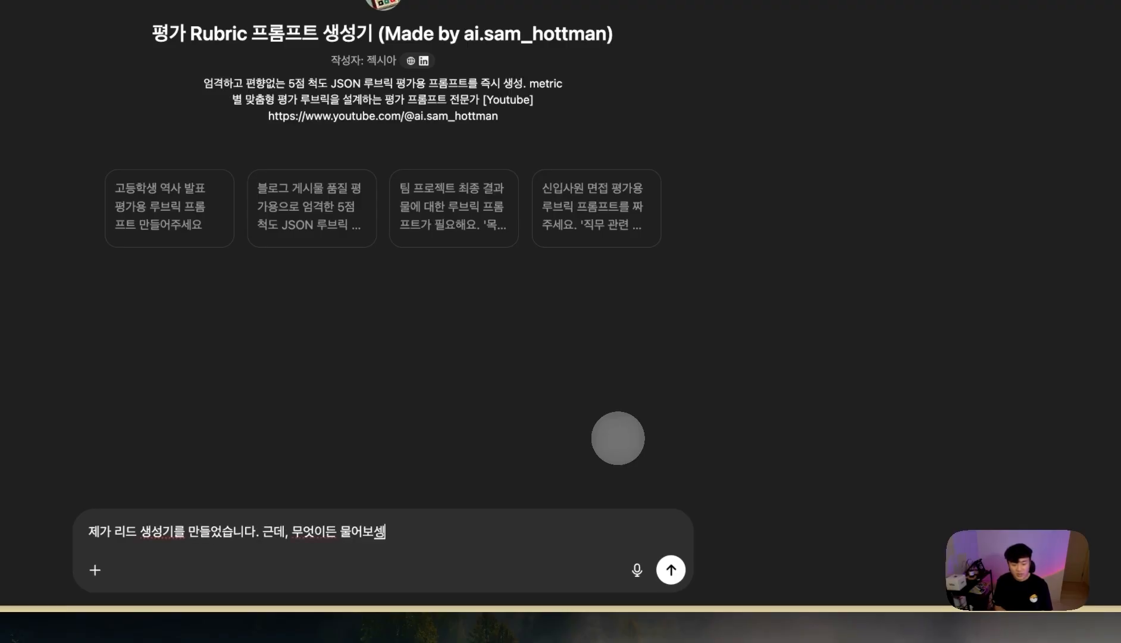
text(부분에 대해)
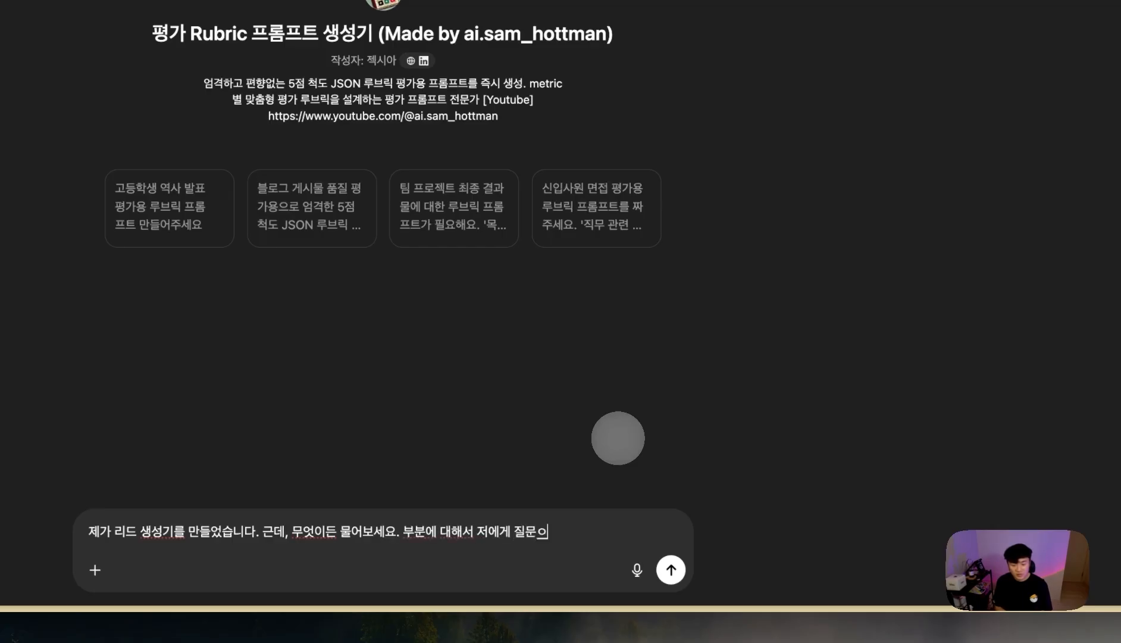
text(서 저에게 질문을 하는 사람ㄷ)
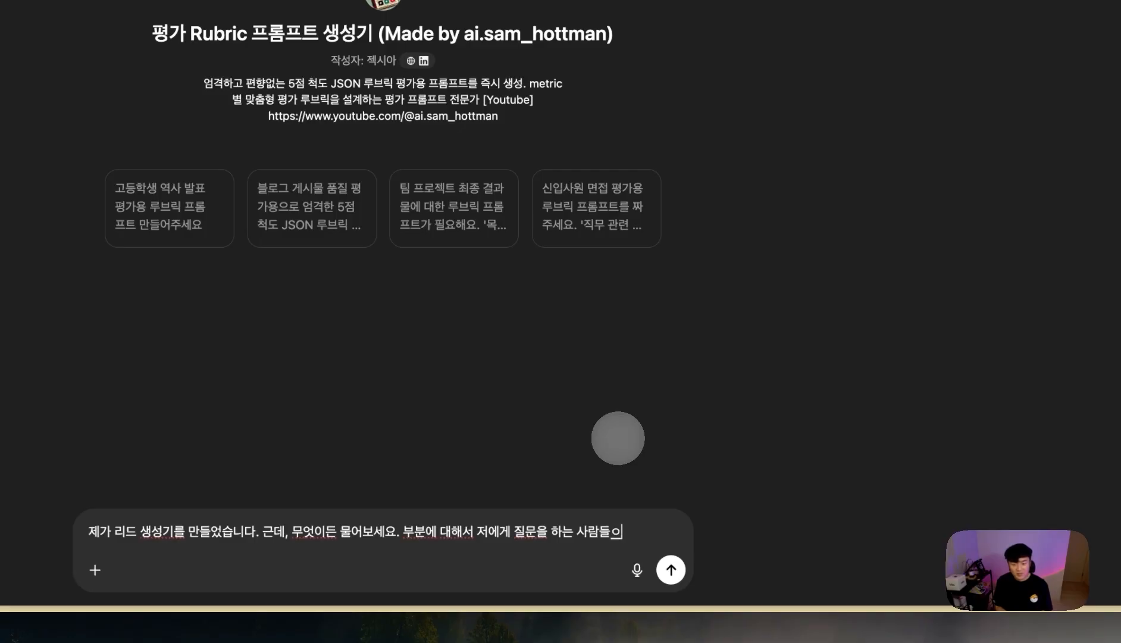
text(해서)
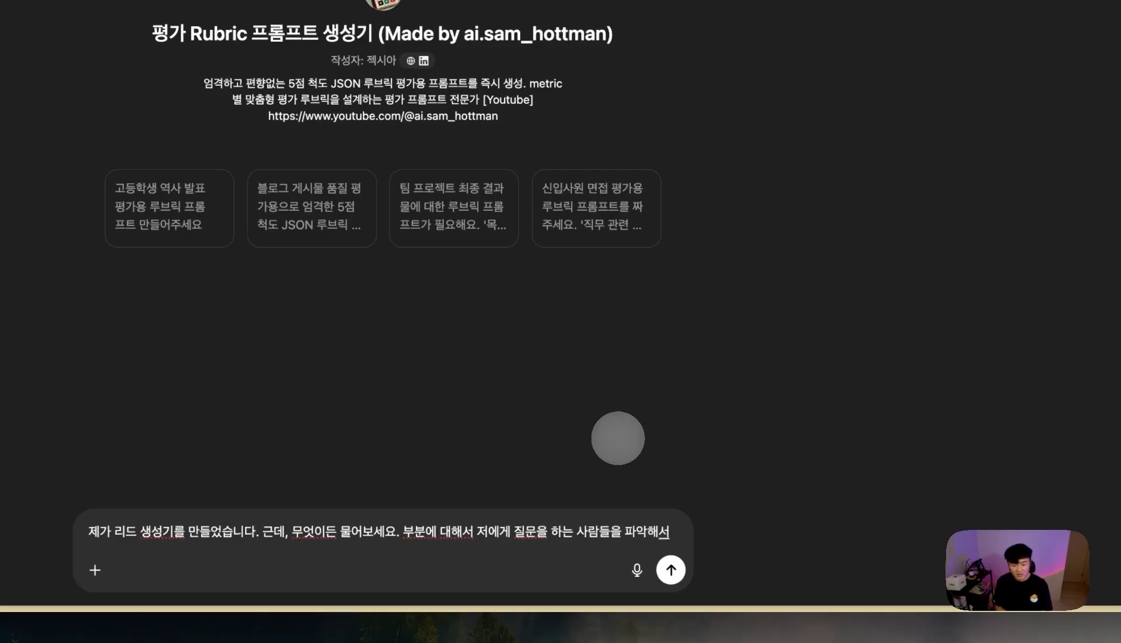
text(, 잼재고객 스코어)
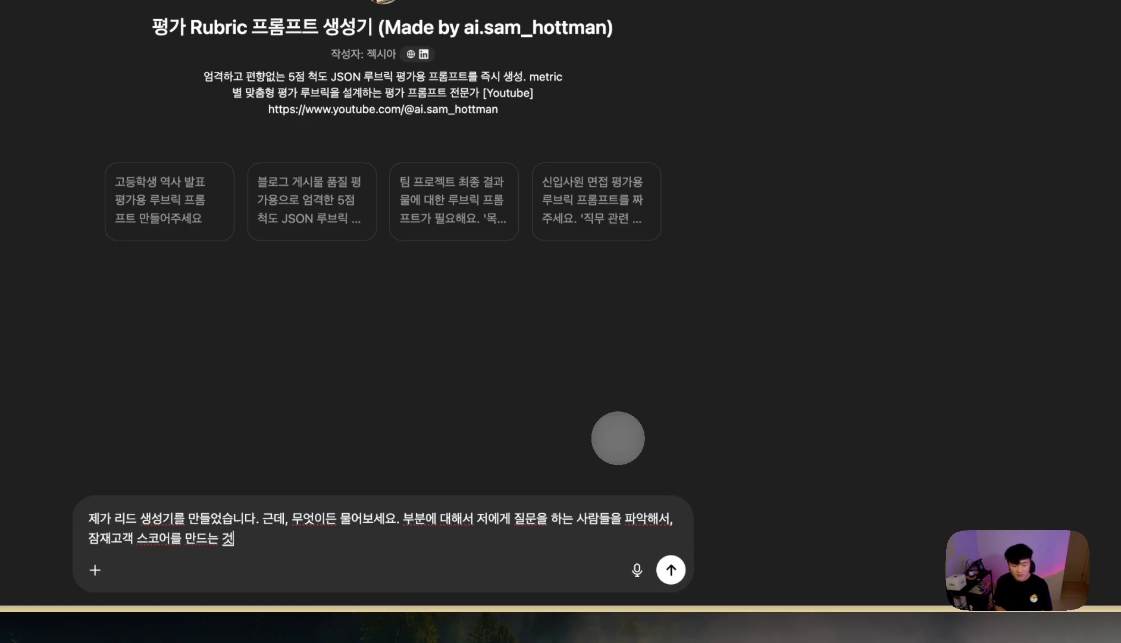
text(를 만드는 것이 목표입니다.)
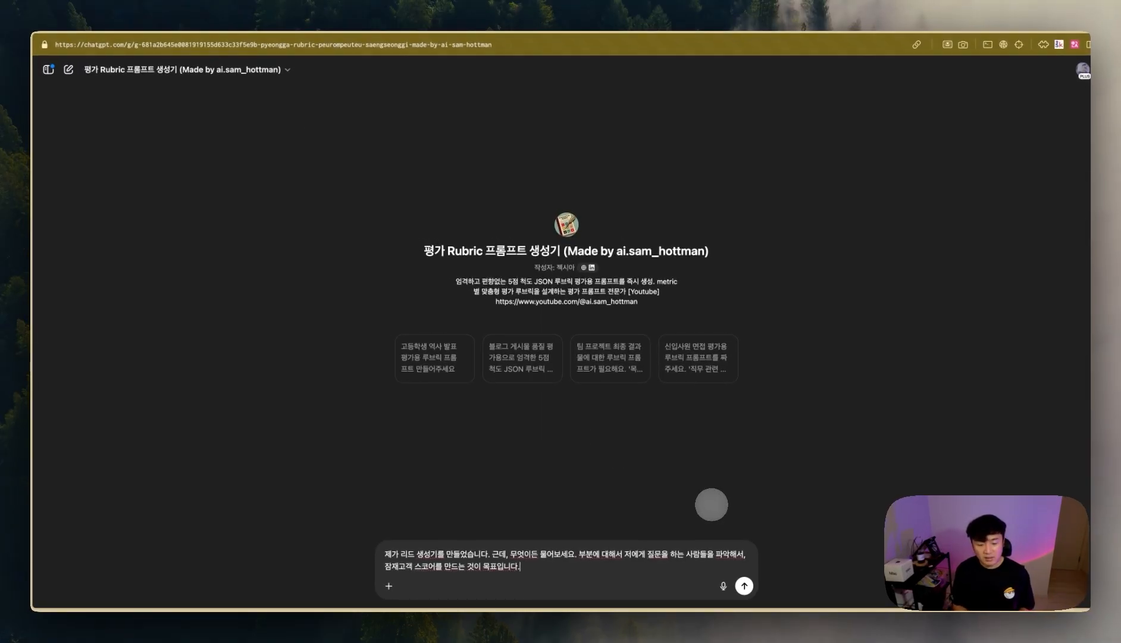
key(shift+Return)
key(shift+Return)
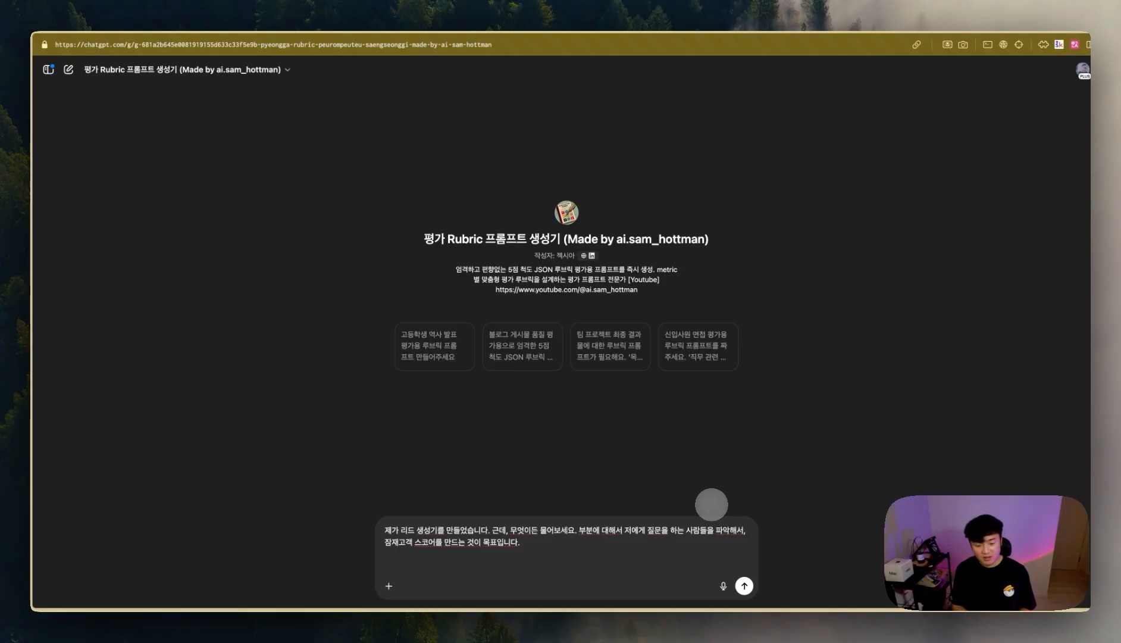
- Ask for higher scores for development, lecture and consulting inquiries, weighting urgent schedules, and send it
text(ㅣ)
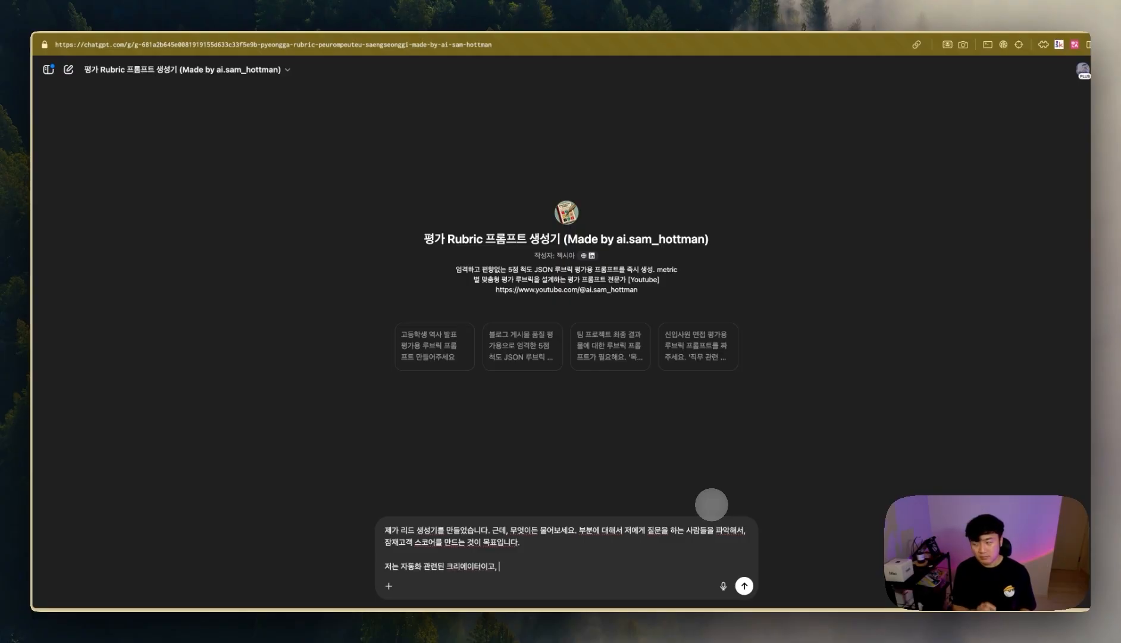
text(사람들이)
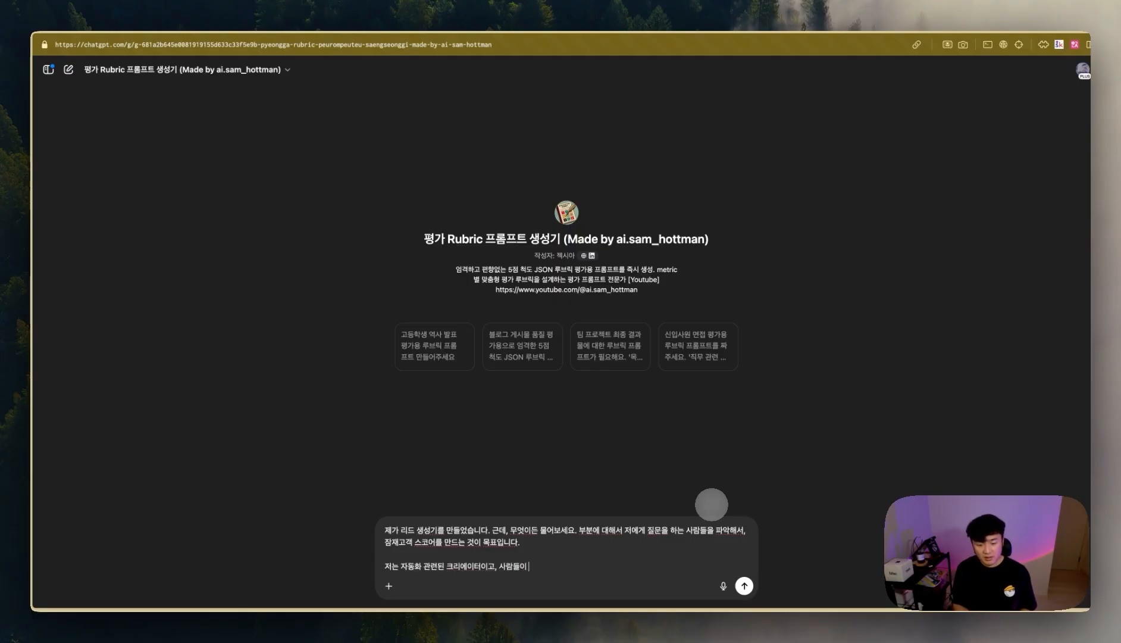
text( 개발)
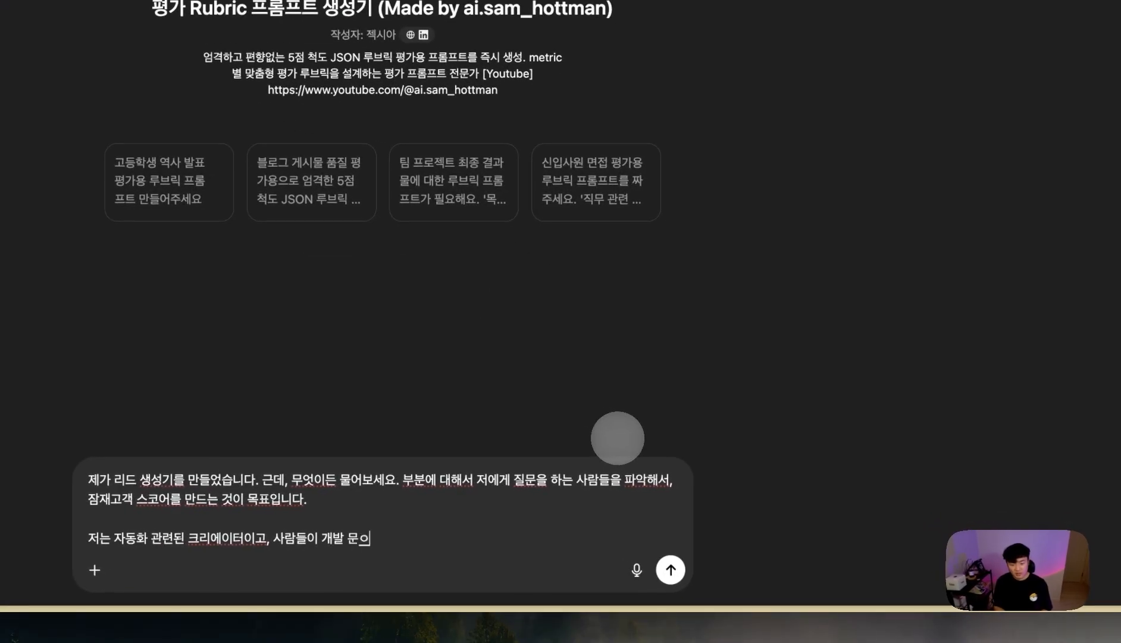
text( 문의 또는 강의 문의 또는 크)
text(설ㅇ트)
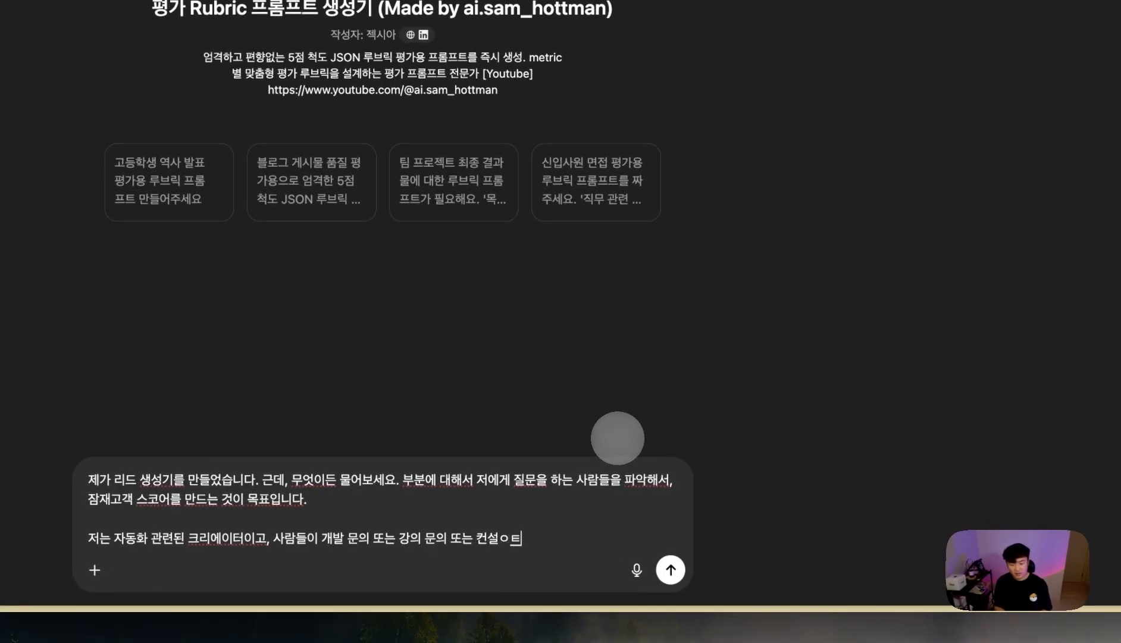
text( 문의하는 사람)
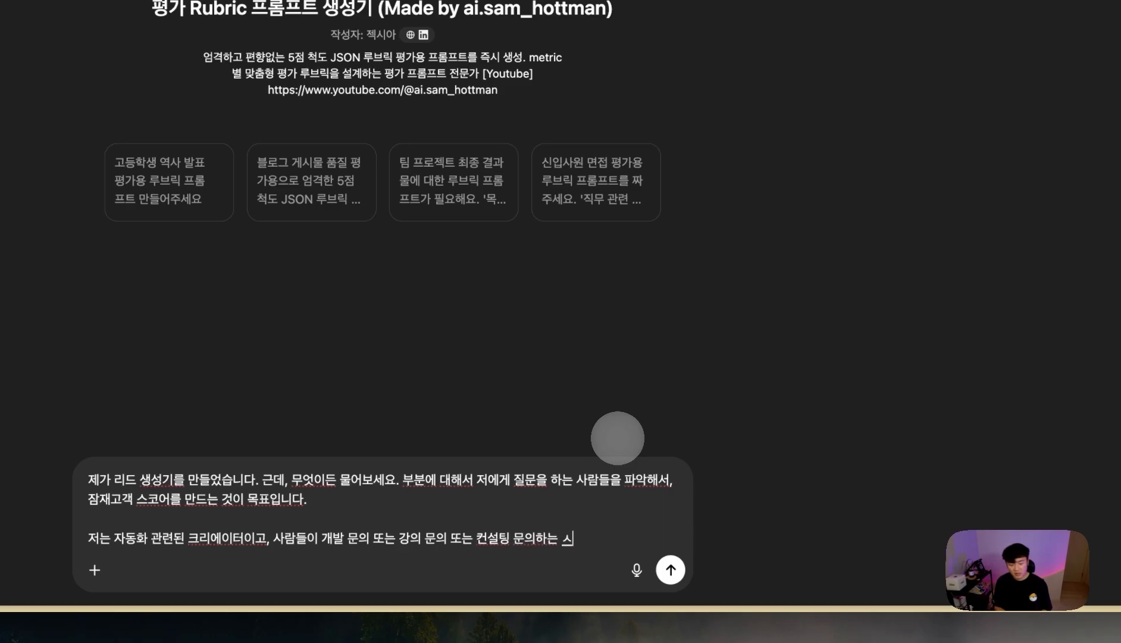
text(을 조금 좋의 점수로 부여해고 싶습니다.)
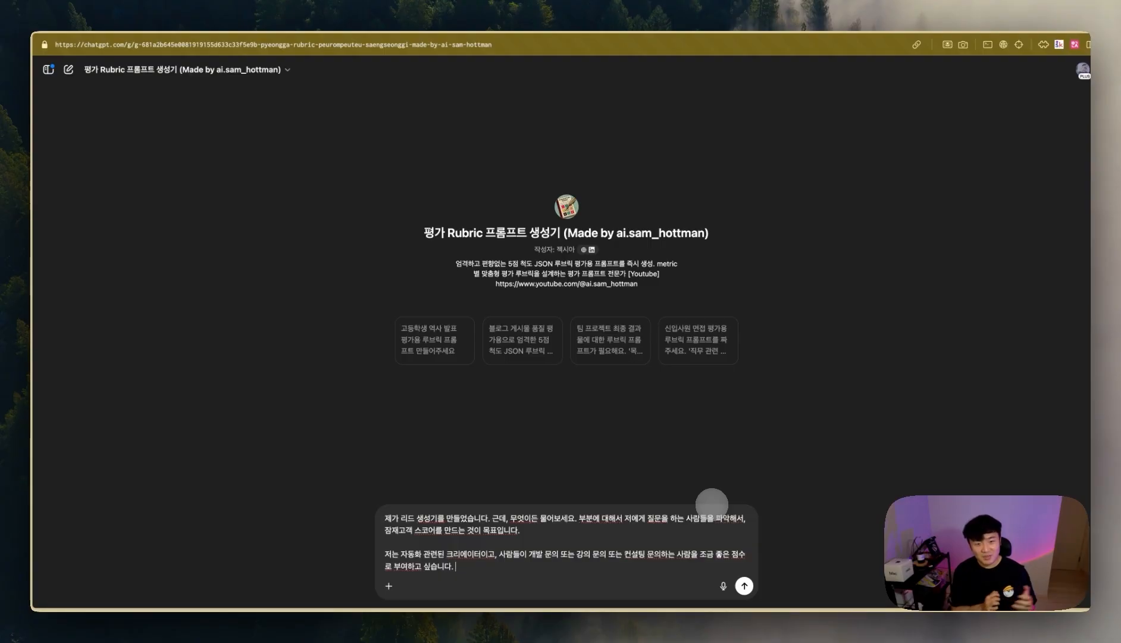
text(개발 뭐)
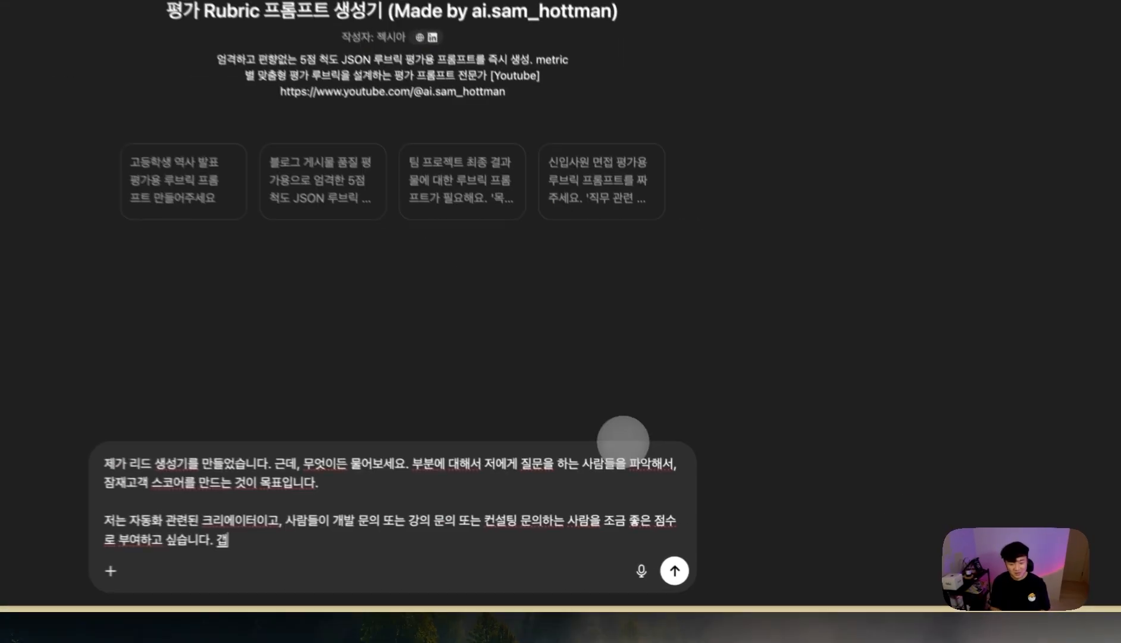
text(의 같은 경우에는 일정이나 복잡성,)
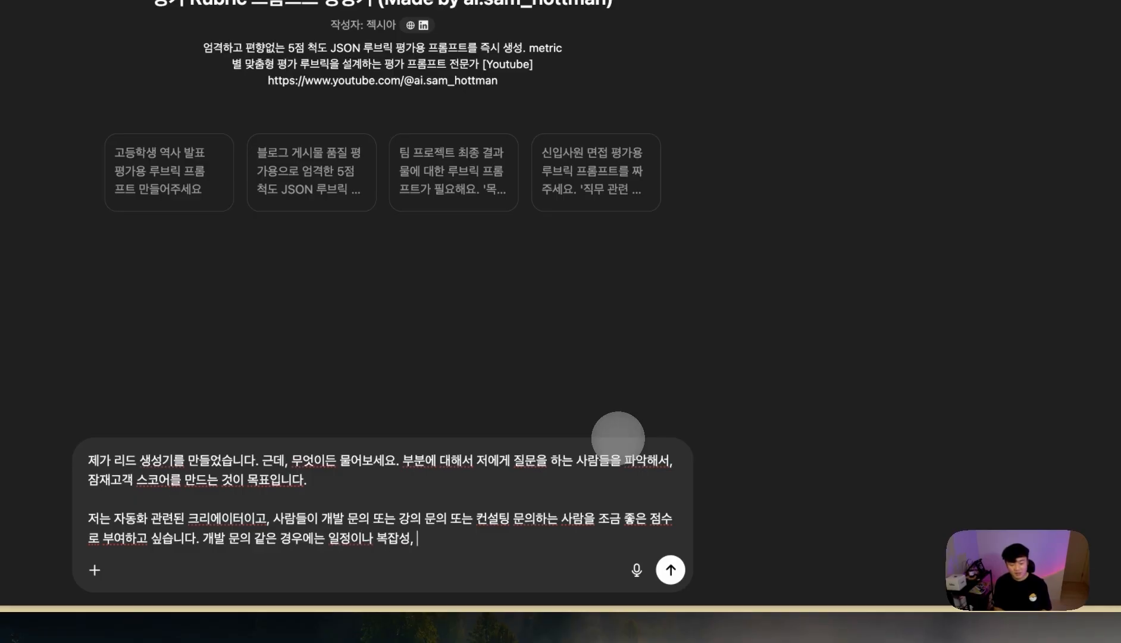
text(한 고려한)
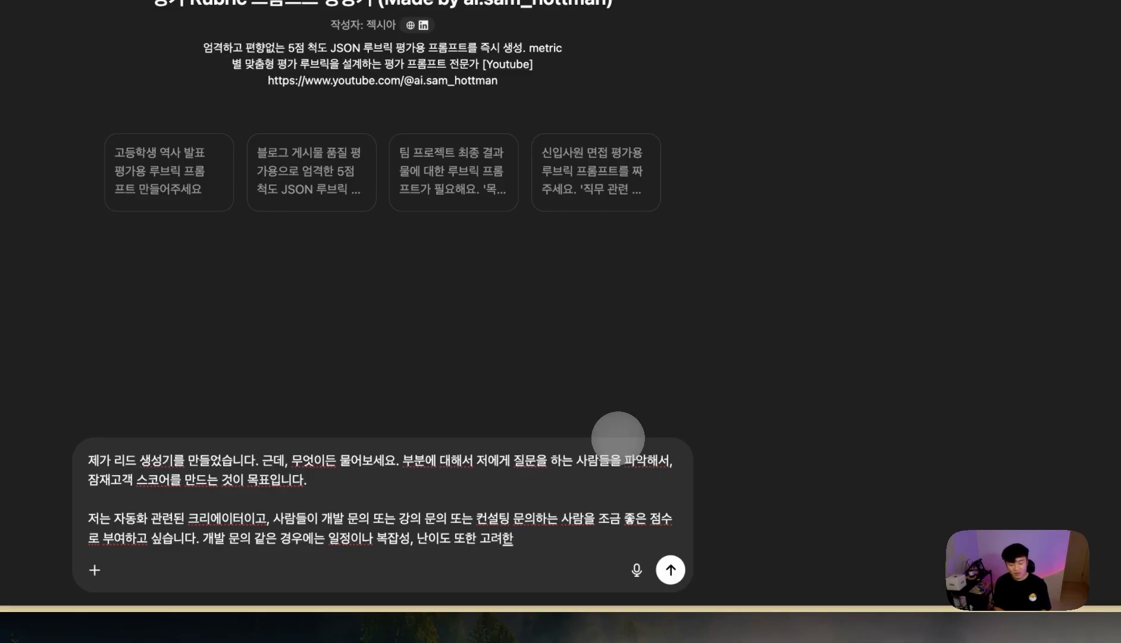
text( 루브릭을 구성해주세요)
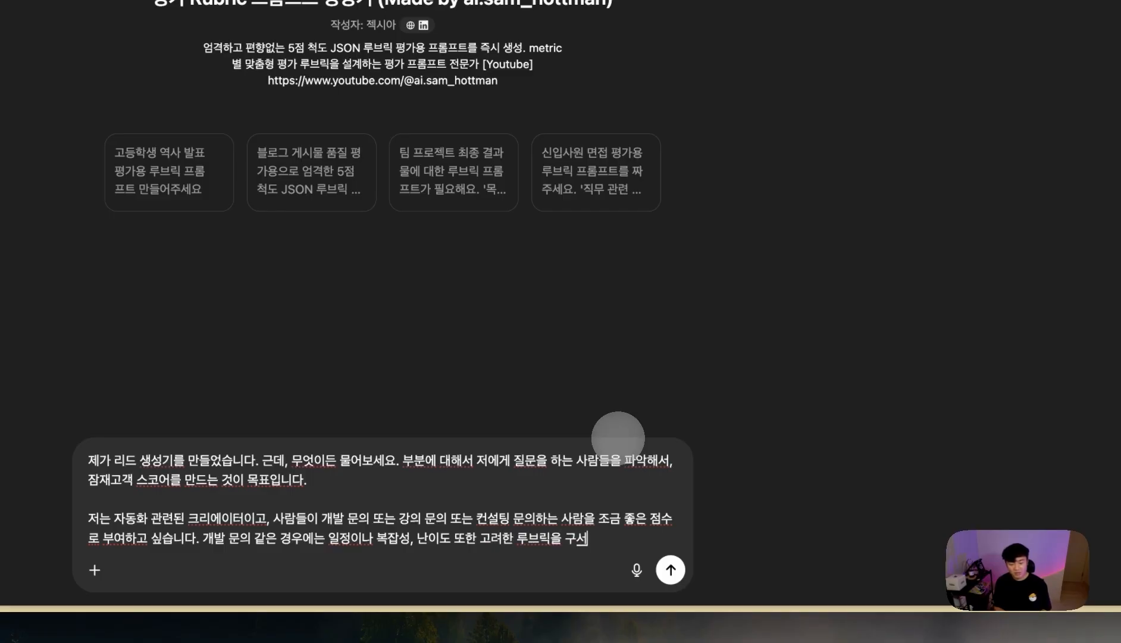
text(.)
key(Left)
key(Left)
key(Left)
key(Left)
key(Left)
key(Left)
key(Left)
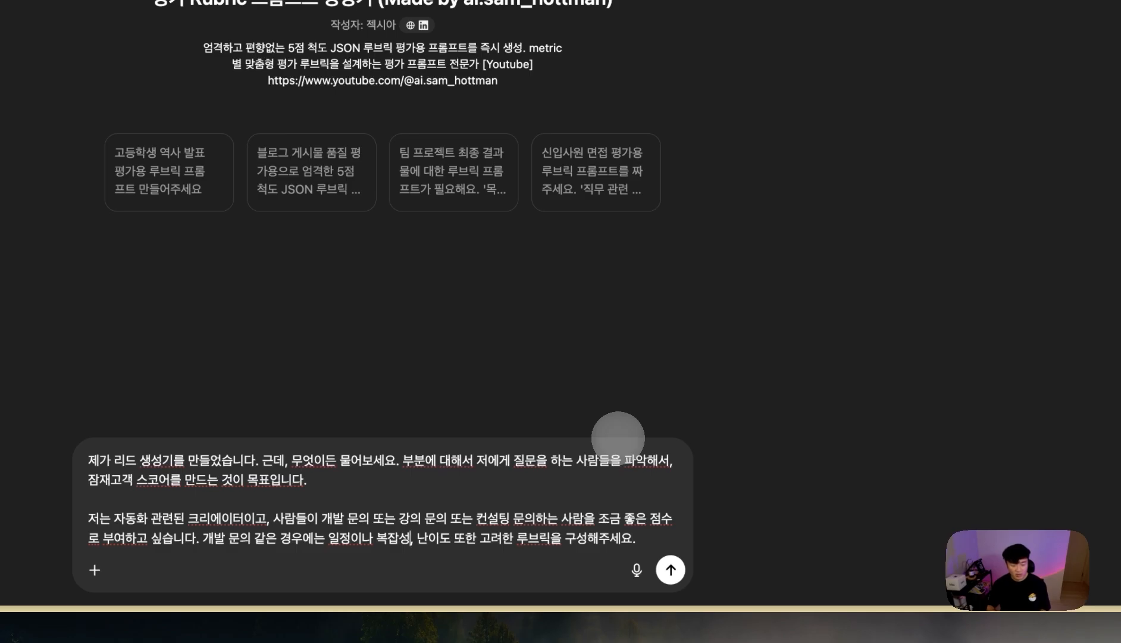
text(, 강의, 컨ㅅ설팅)
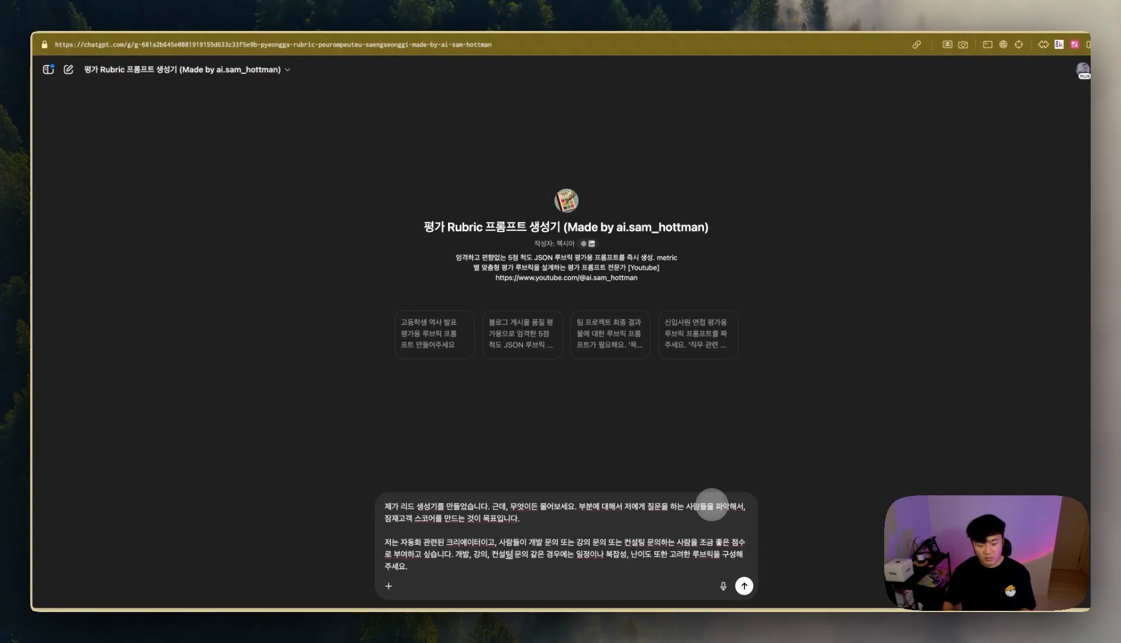
click(399, 517)
text(짧으)
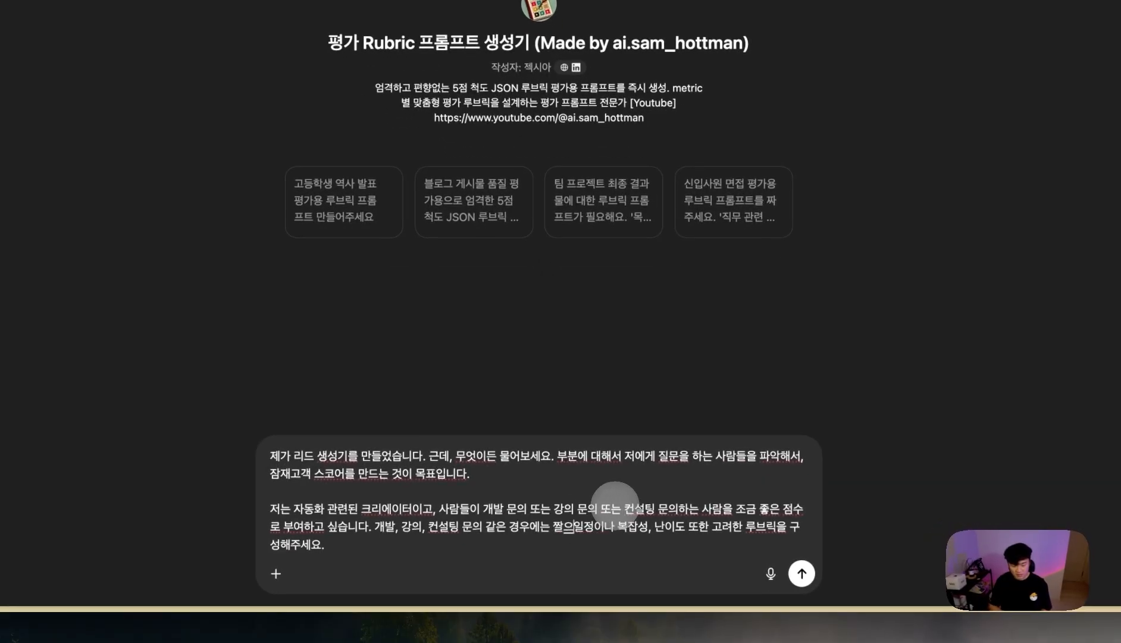
key(BackSpace)
key(BackSpace)
key(BackSpace)
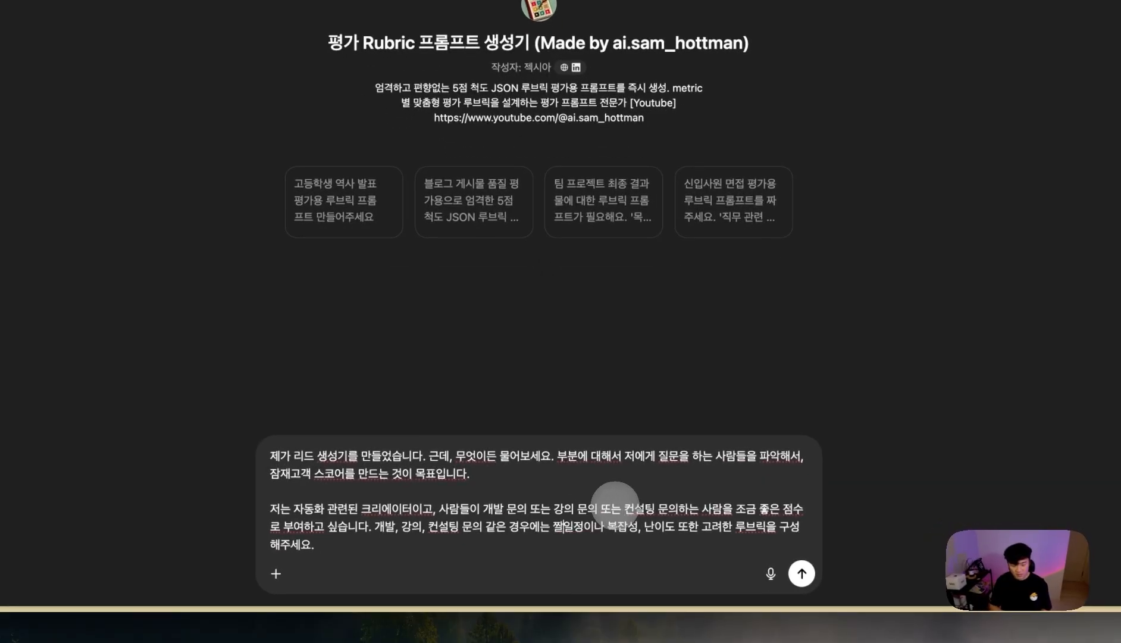
text(기ㄴ급한)
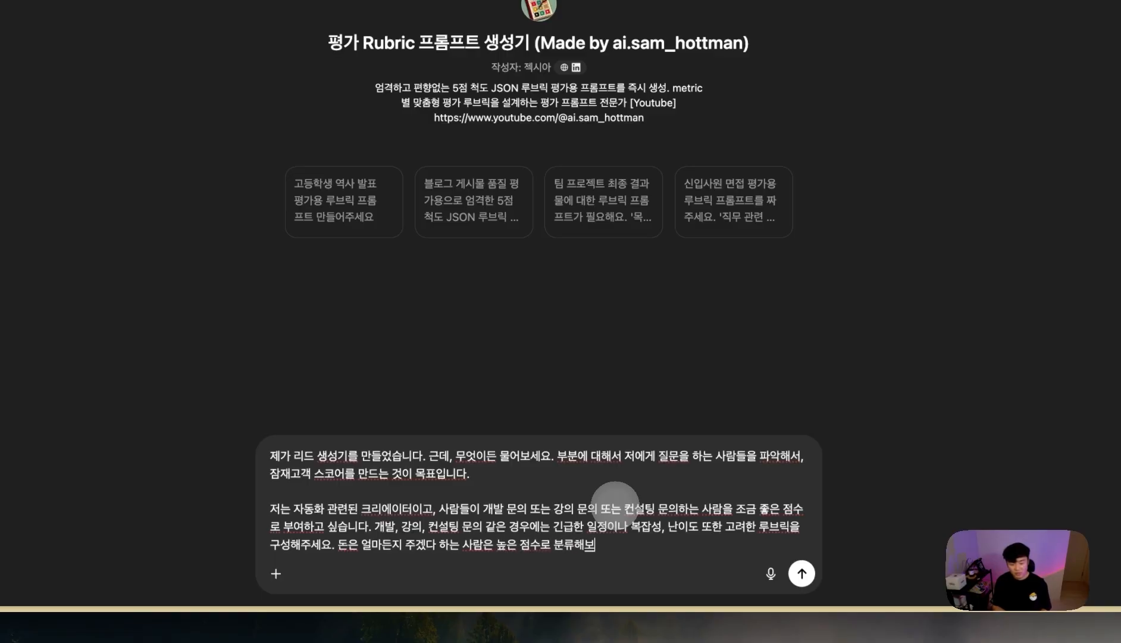
text(세요.)
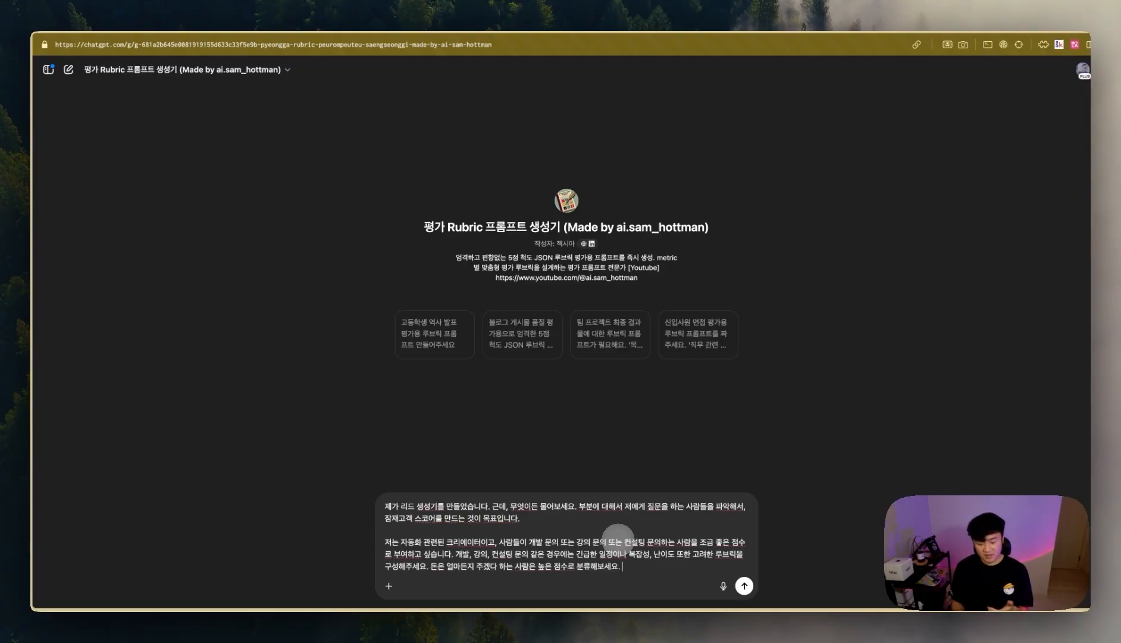
key(Return)
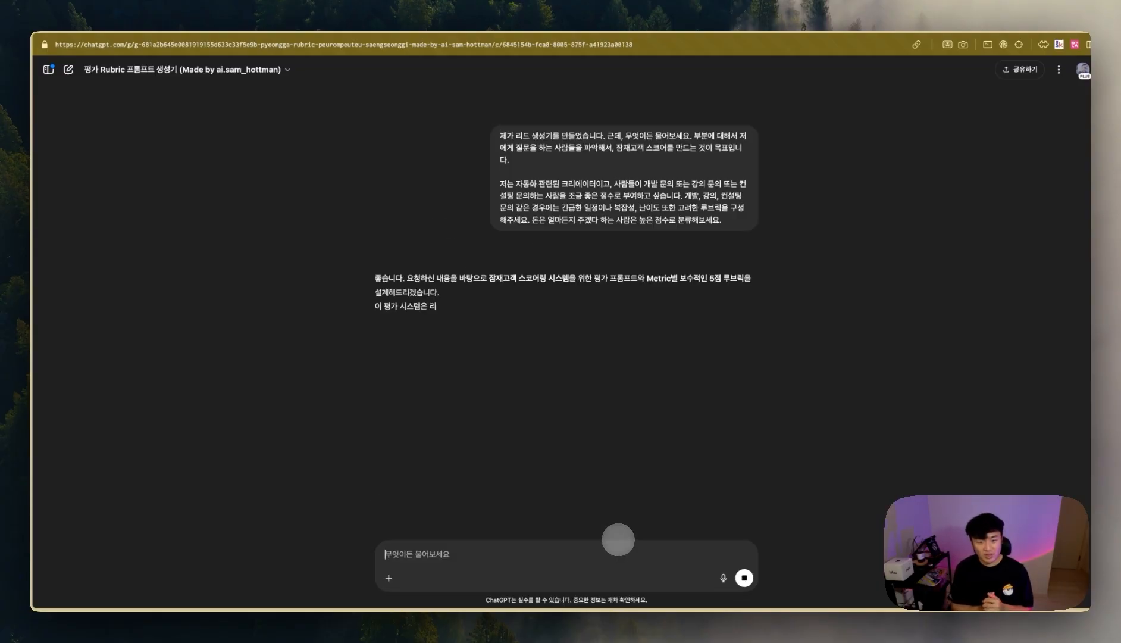
- Read through the rubric reply's first metric and its 0–5 scoring levels
drag(647, 277, 685, 278)
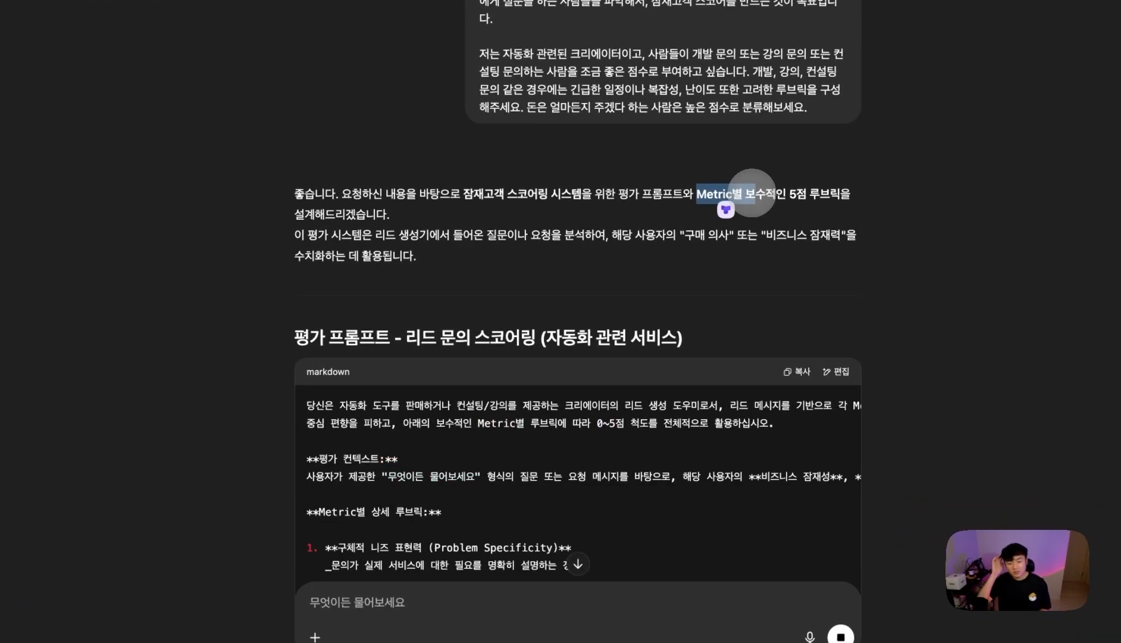
scroll(583, 438, down, 3)
drag(337, 352, 432, 352)
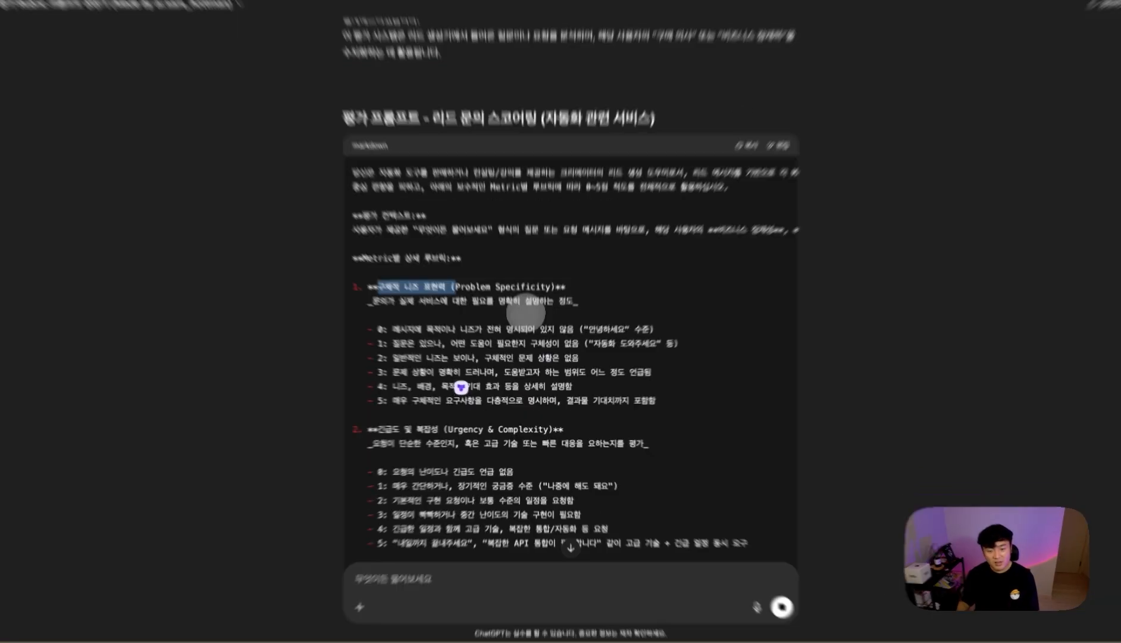
drag(528, 396, 652, 479)
click(702, 391)
drag(606, 324, 671, 327)
drag(331, 324, 397, 324)
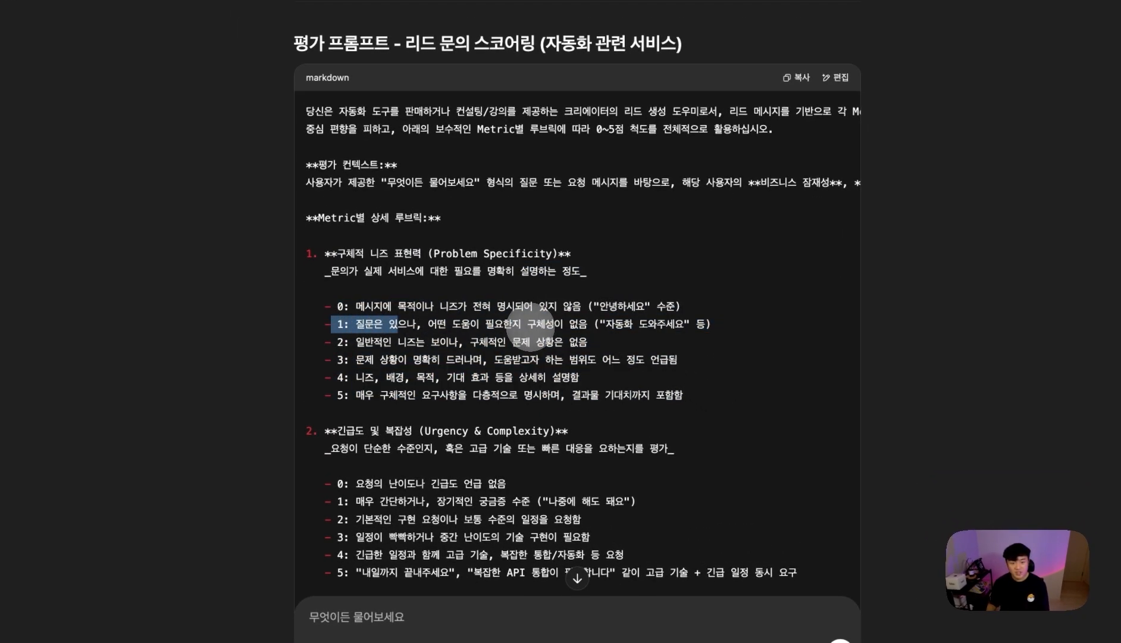
scroll(538, 333, down, 2)
scroll(538, 333, down, 3)
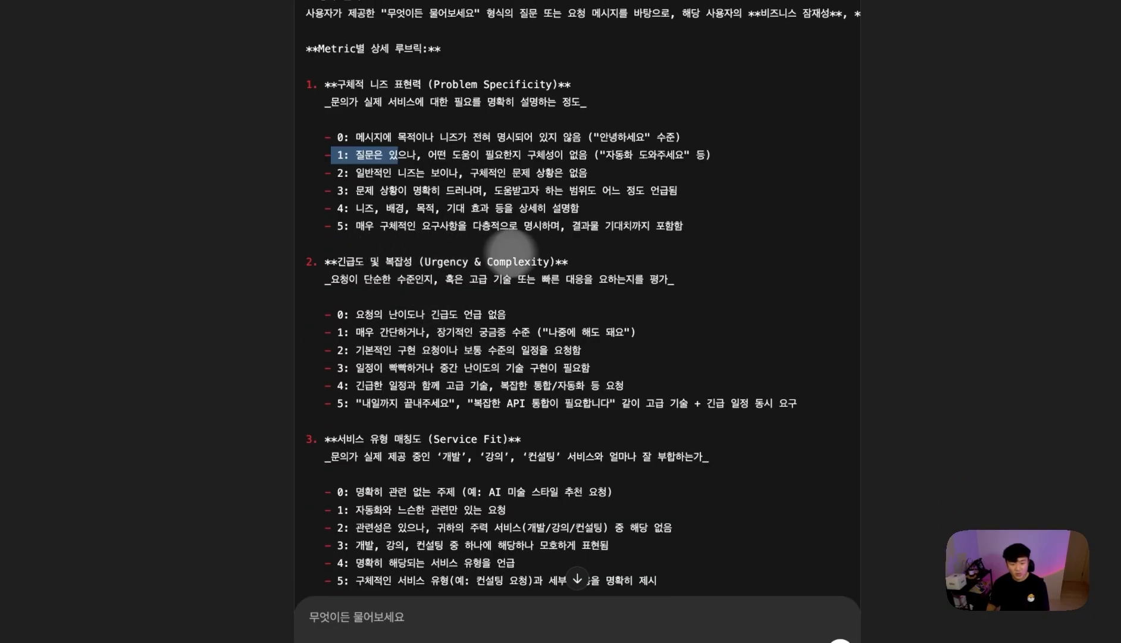
- Review the urgency metric and the remaining rubric down to the JSON output format
drag(386, 405, 788, 403)
click(789, 403)
drag(382, 395, 743, 408)
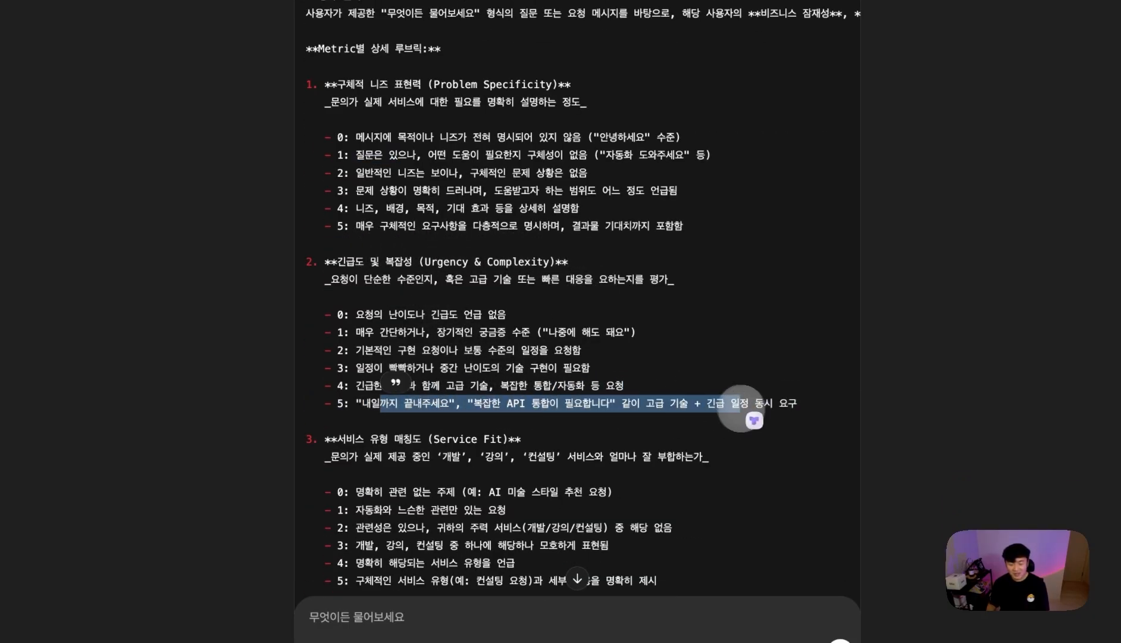
scroll(585, 375, down, 1)
scroll(585, 375, down, 1)
drag(559, 244, 574, 353)
click(611, 286)
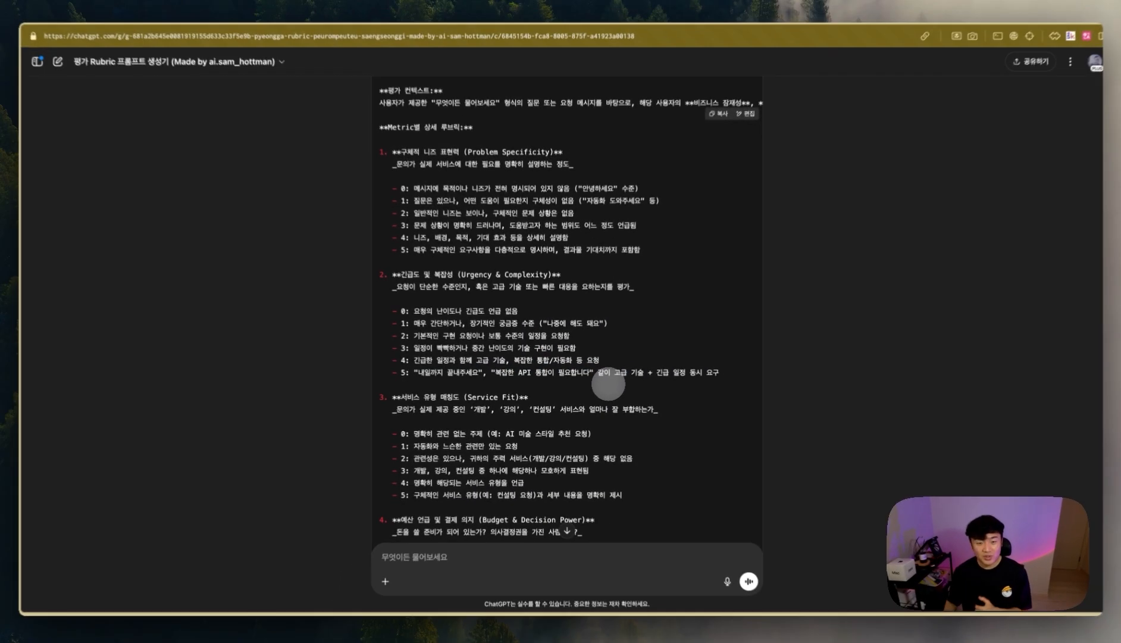
scroll(611, 379, down, 2)
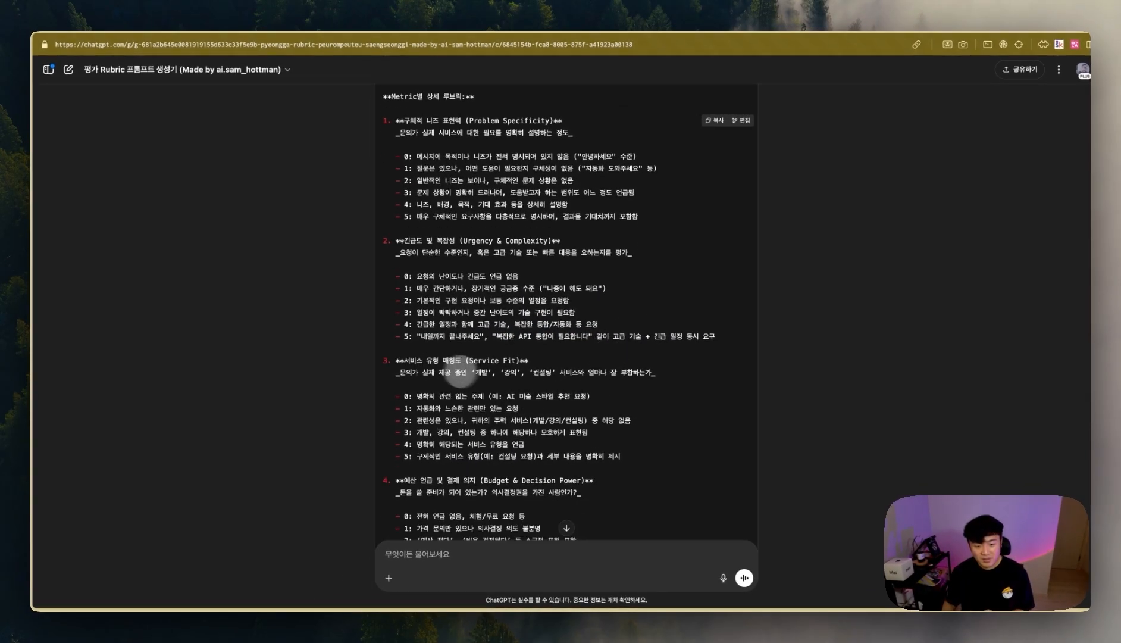
drag(485, 242, 548, 414)
scroll(552, 417, down, 5)
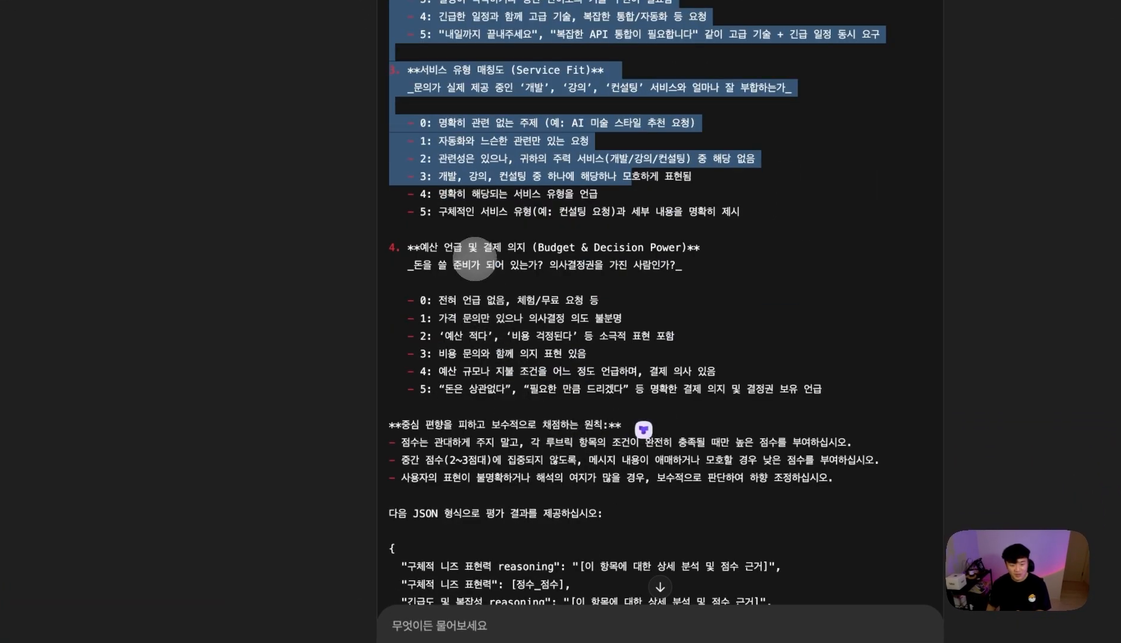
drag(474, 259, 572, 397)
scroll(573, 398, up, 10)
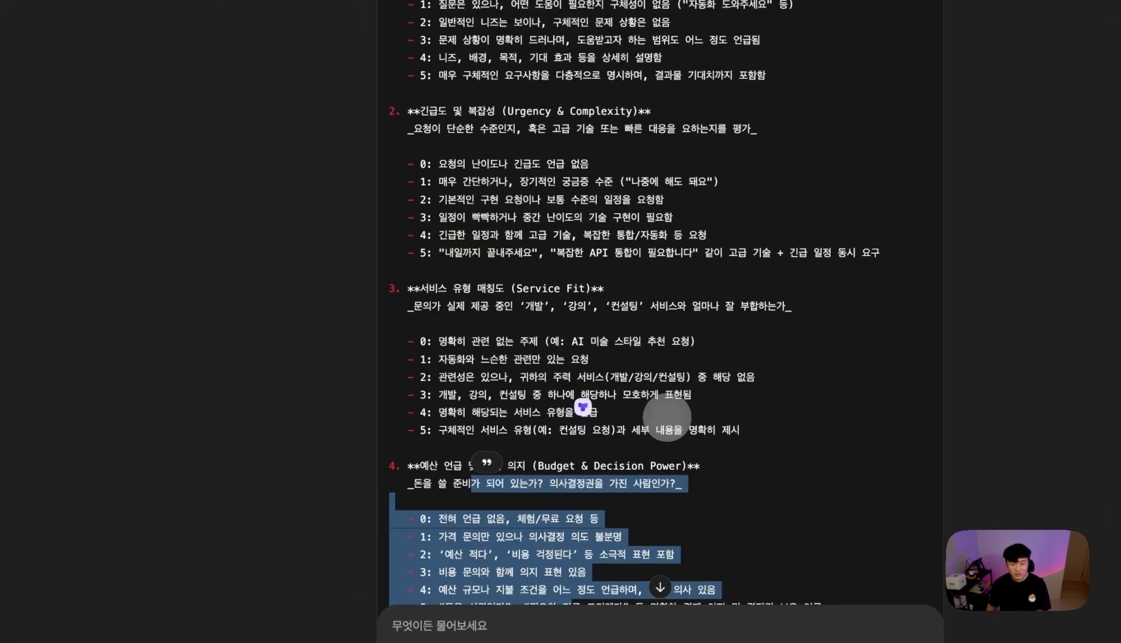
drag(511, 194, 603, 307)
scroll(623, 366, down, 10)
drag(444, 136, 501, 262)
scroll(601, 417, down, 5)
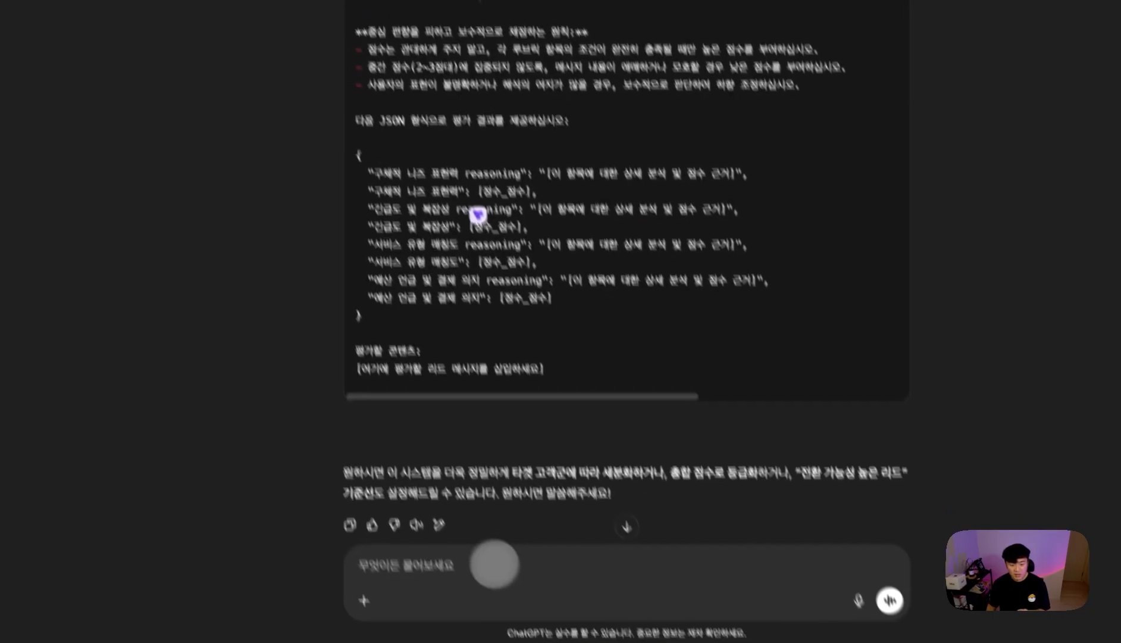
click(538, 622)
- Ask ChatGPT to drop 긴급도 and 서비스유형 매칭도, then copy the revised two-metric prompt
text(게급도와 서비스유형 매칭도는 제거해주세요.)
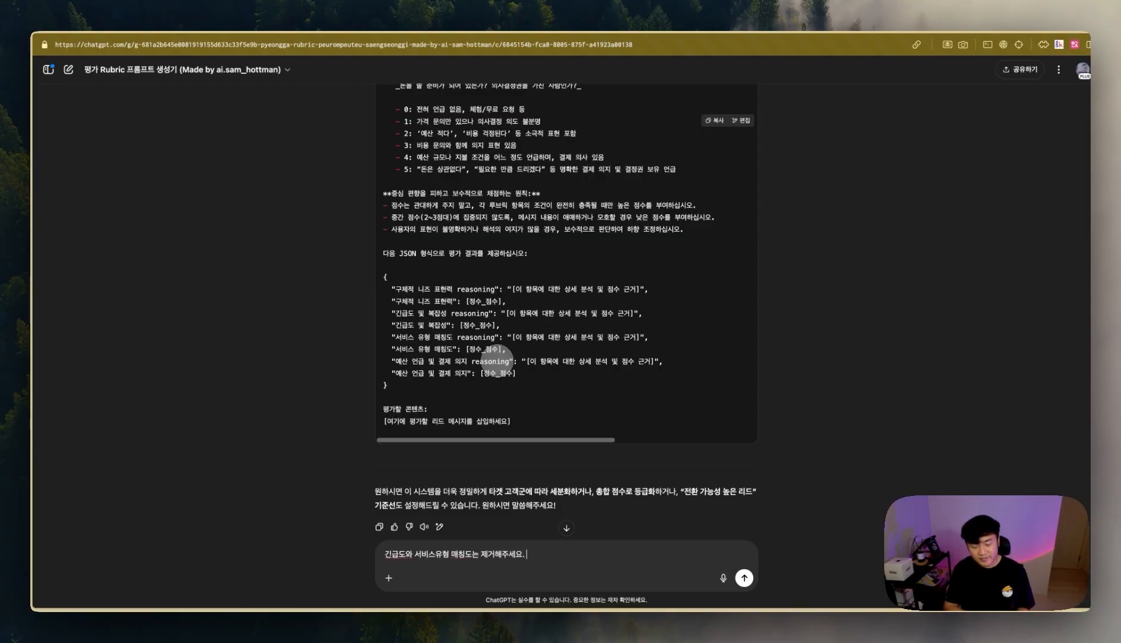
key(Return)
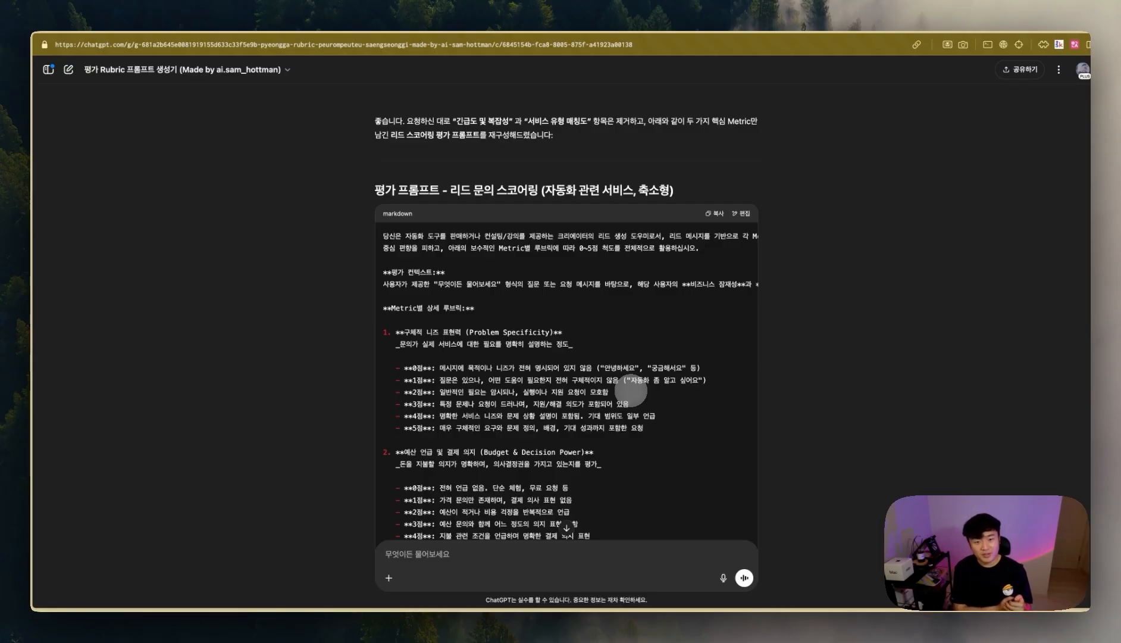
scroll(631, 391, down, 3)
scroll(635, 370, up, 5)
scroll(654, 381, up, 2)
click(712, 436)
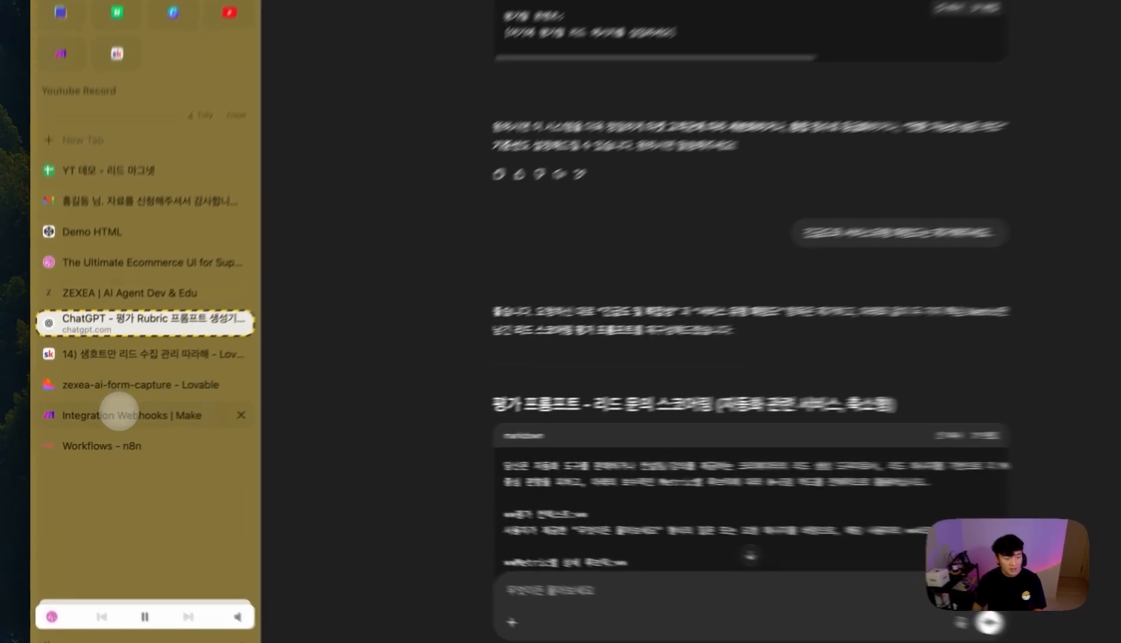
- Paste the two-metric rubric as the OpenAI module's system message, trimming the trailing placeholder lines
click(119, 411)
click(856, 357)
key(ctrl+v)
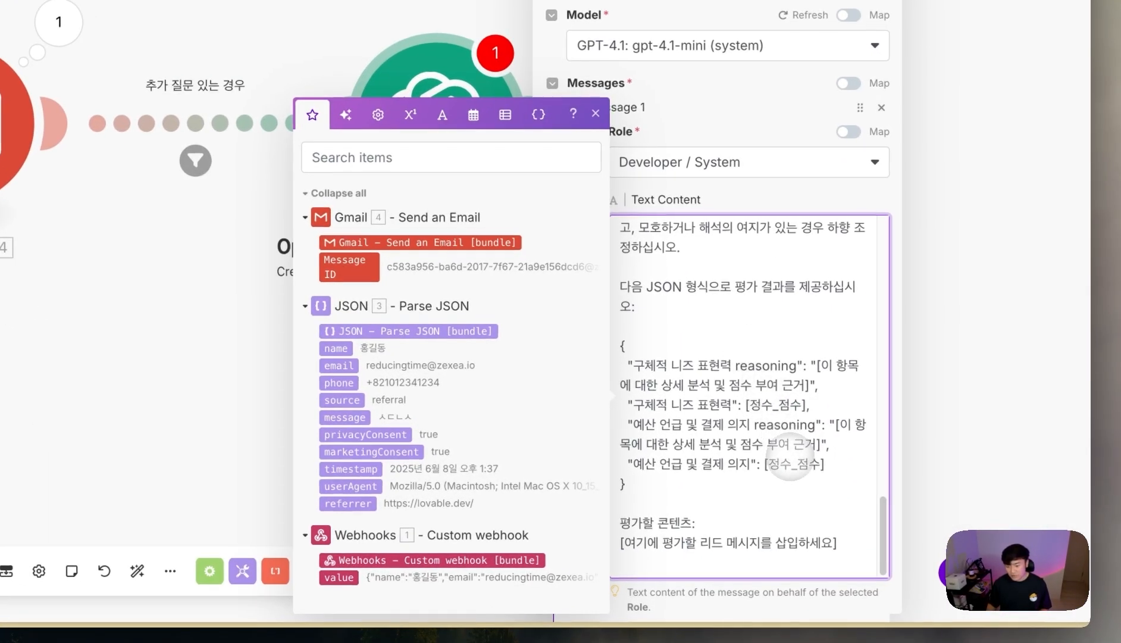
drag(627, 532, 869, 589)
key(ctrl+c)
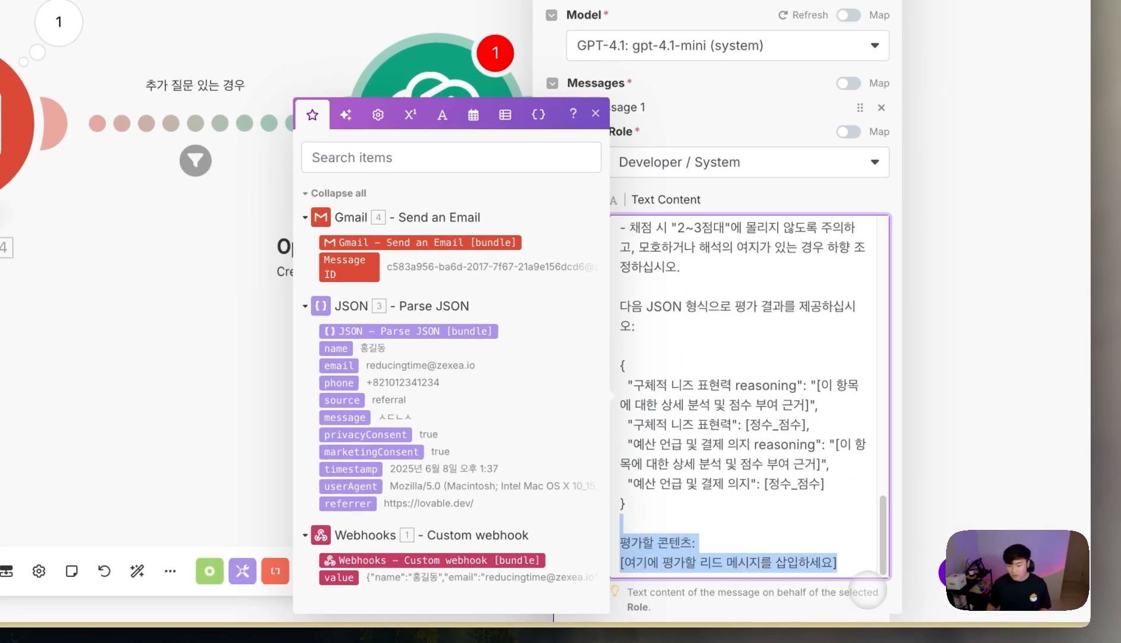
key(BackSpace)
- Add a User message with the evaluation content and the submitted form message mapped in
scroll(711, 513, down, 3)
click(624, 499)
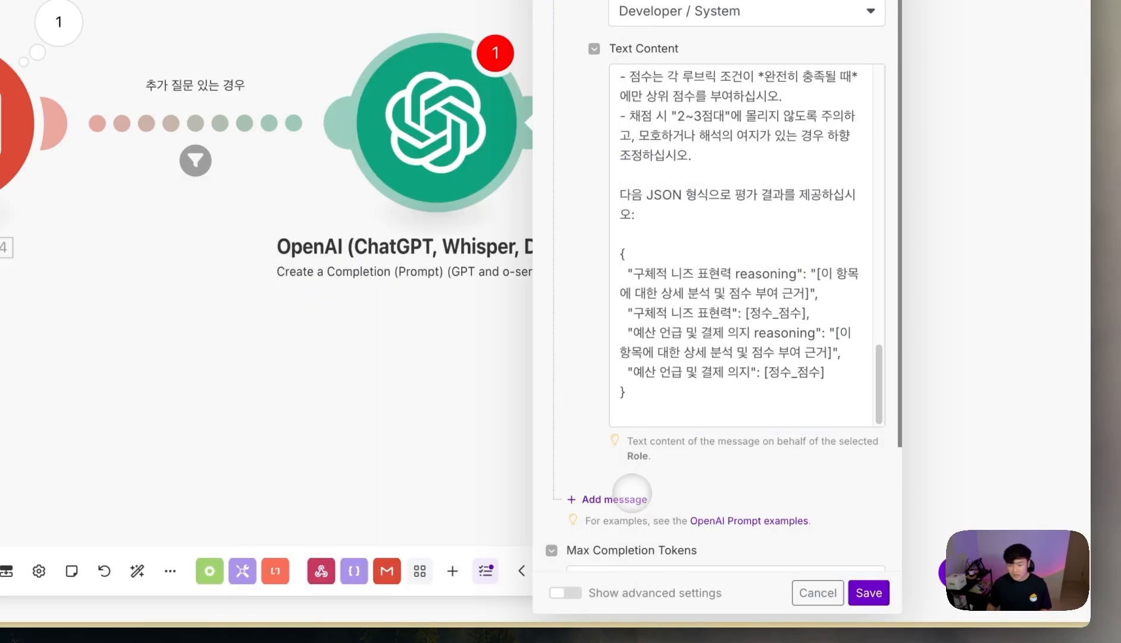
click(650, 545)
click(700, 544)
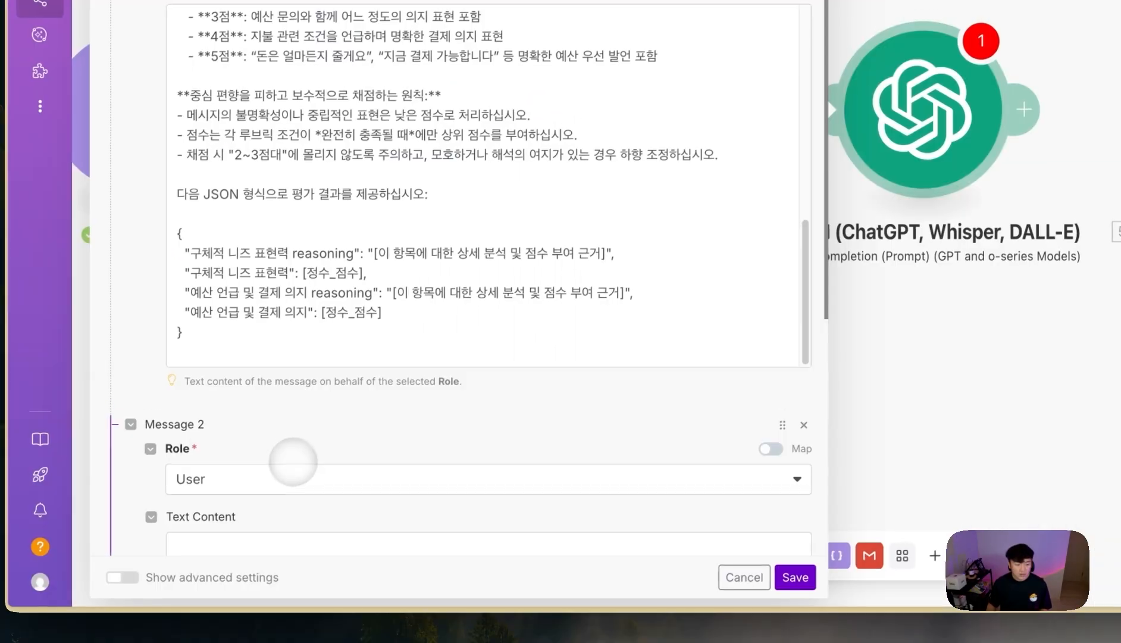
scroll(351, 433, down, 3)
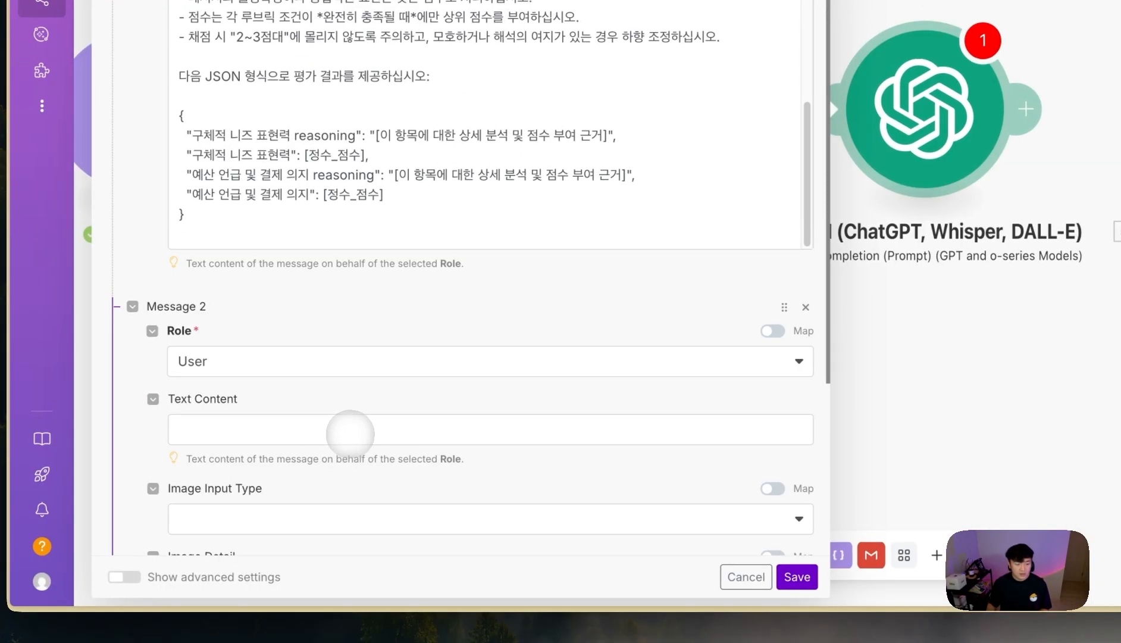
click(338, 427)
key(ctrl+v)
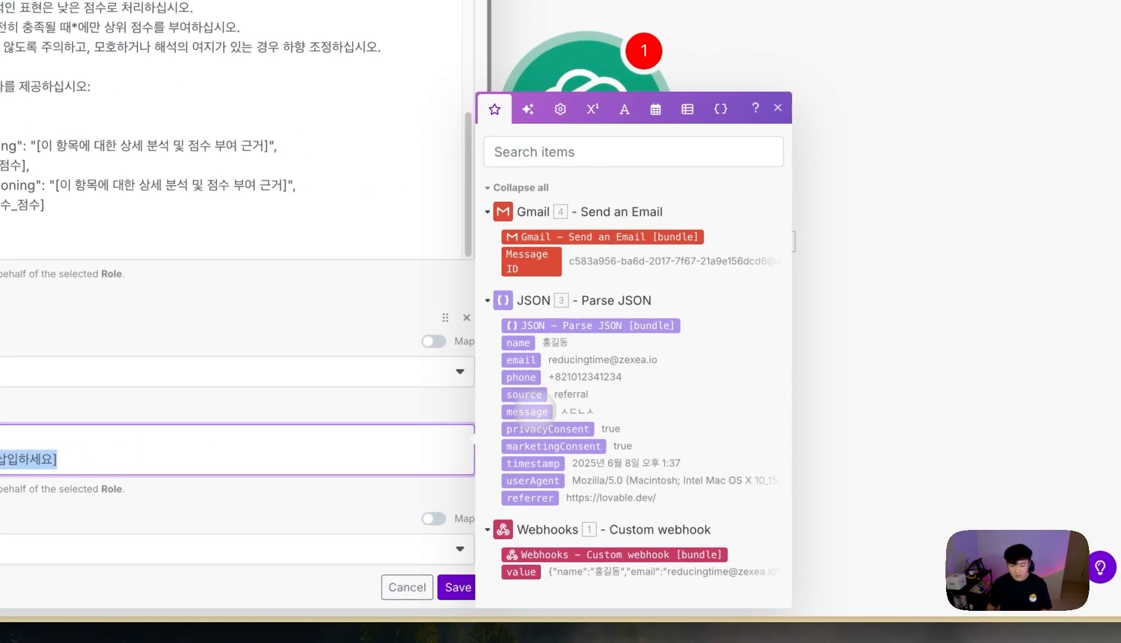
click(871, 402)
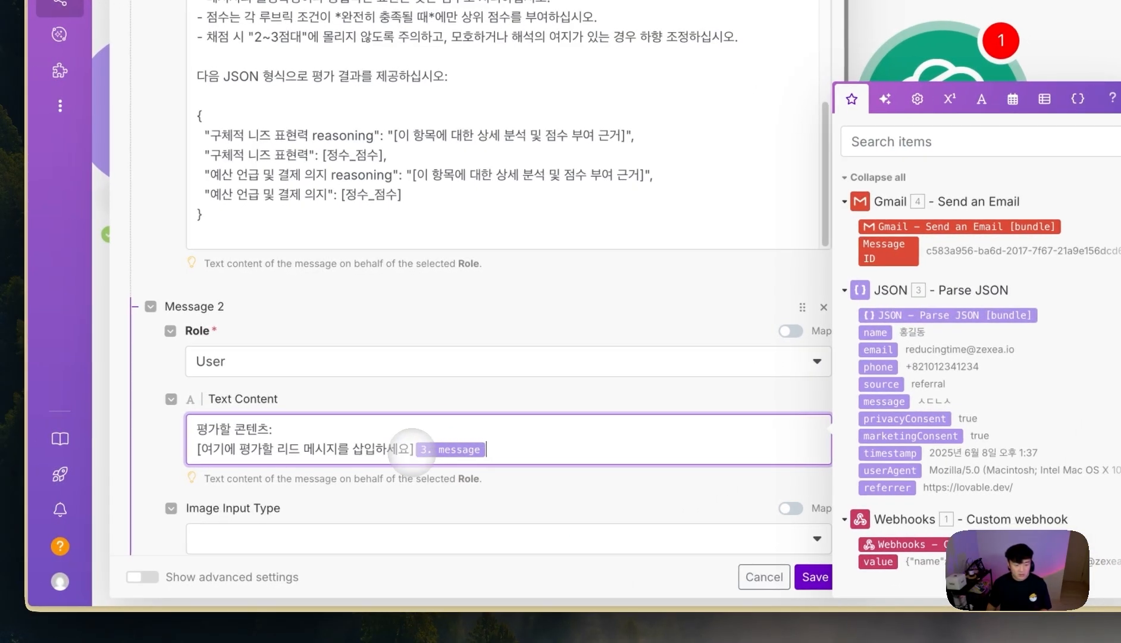
key(BackSpace)
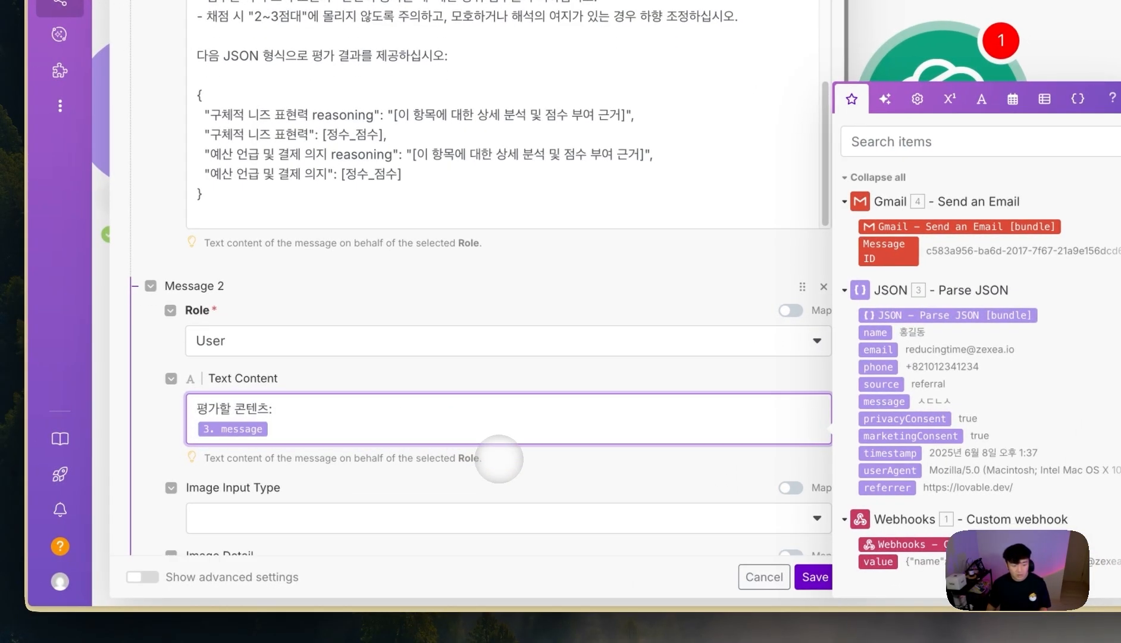
- Change the 2048 token limit to 0 and set response format to JSON Object with automatic parsing
scroll(496, 464, down, 6)
double_click(208, 437)
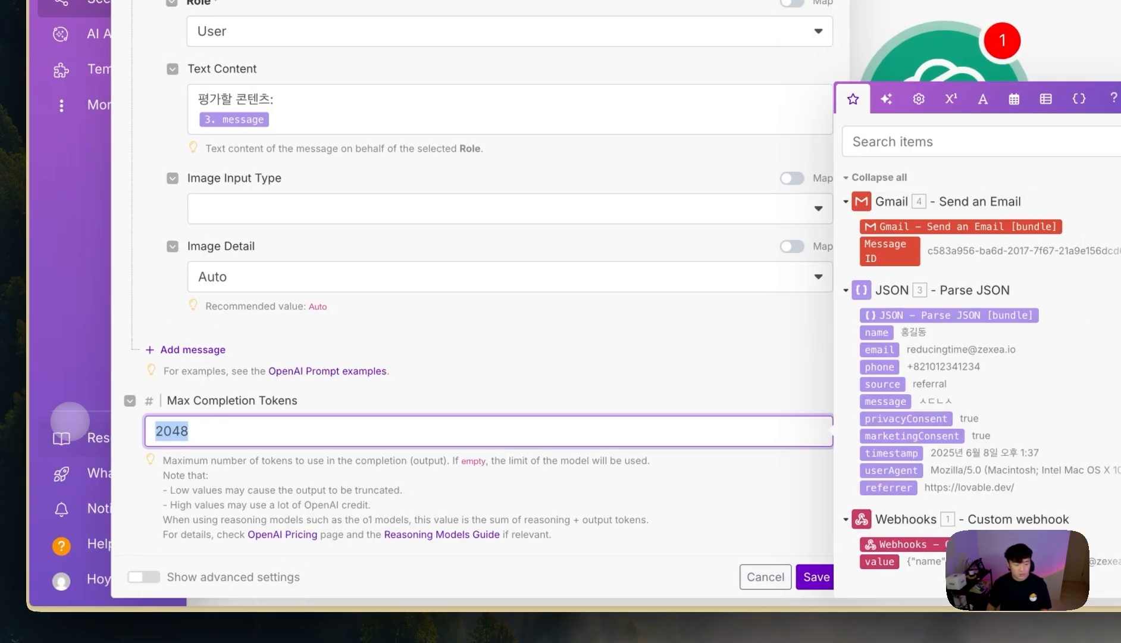
text(0)
scroll(420, 250, up, 8)
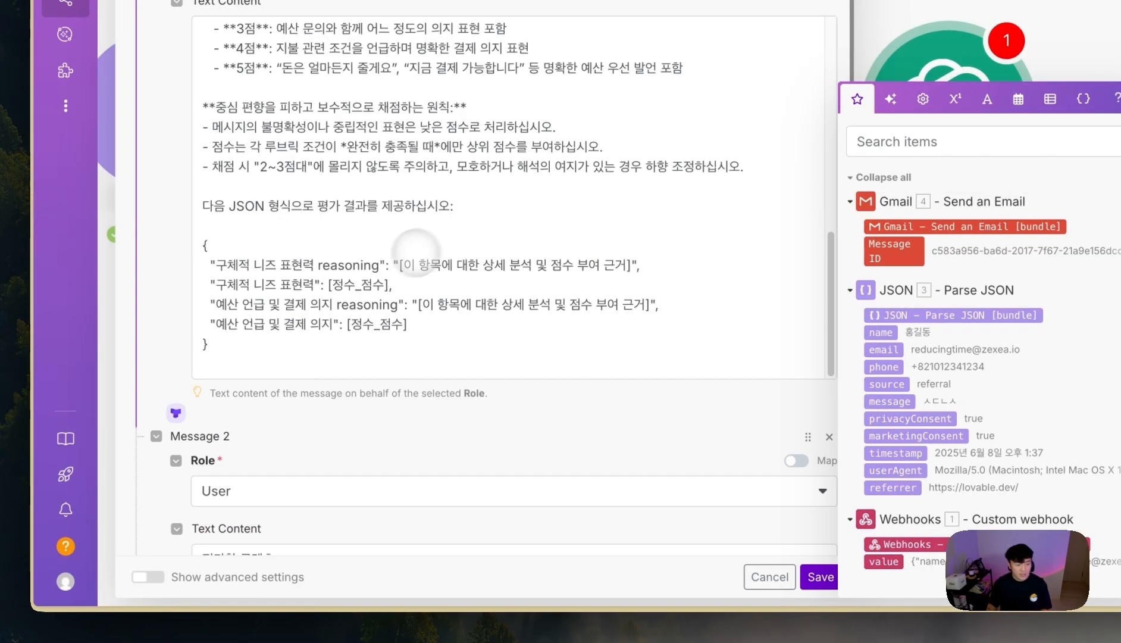
drag(327, 218, 429, 351)
scroll(467, 307, down, 8)
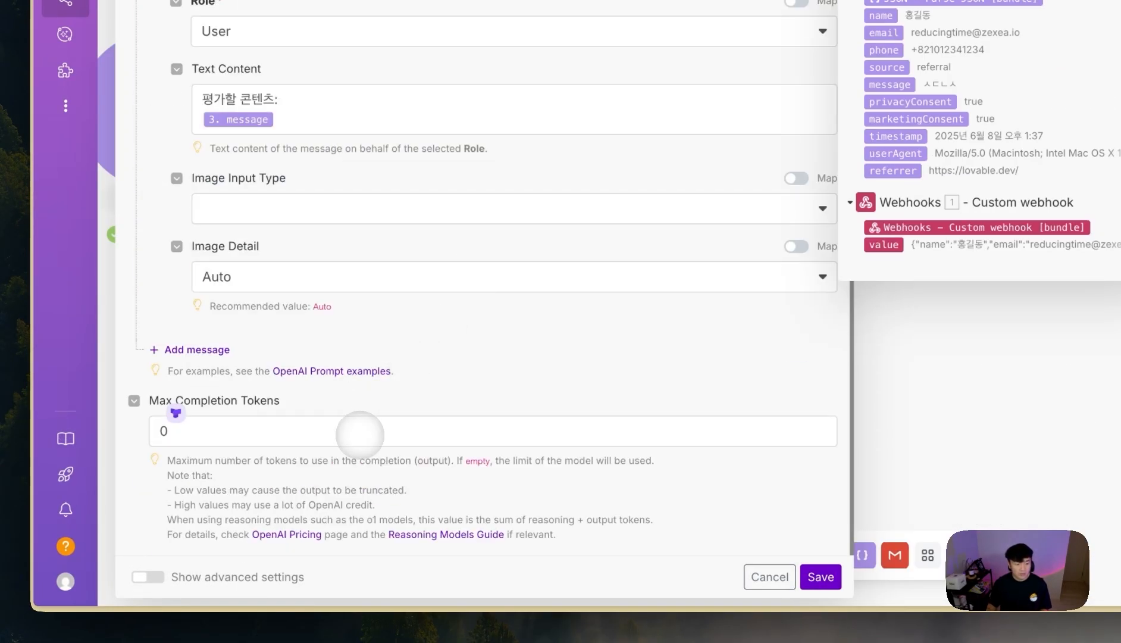
click(151, 577)
scroll(550, 450, down, 3)
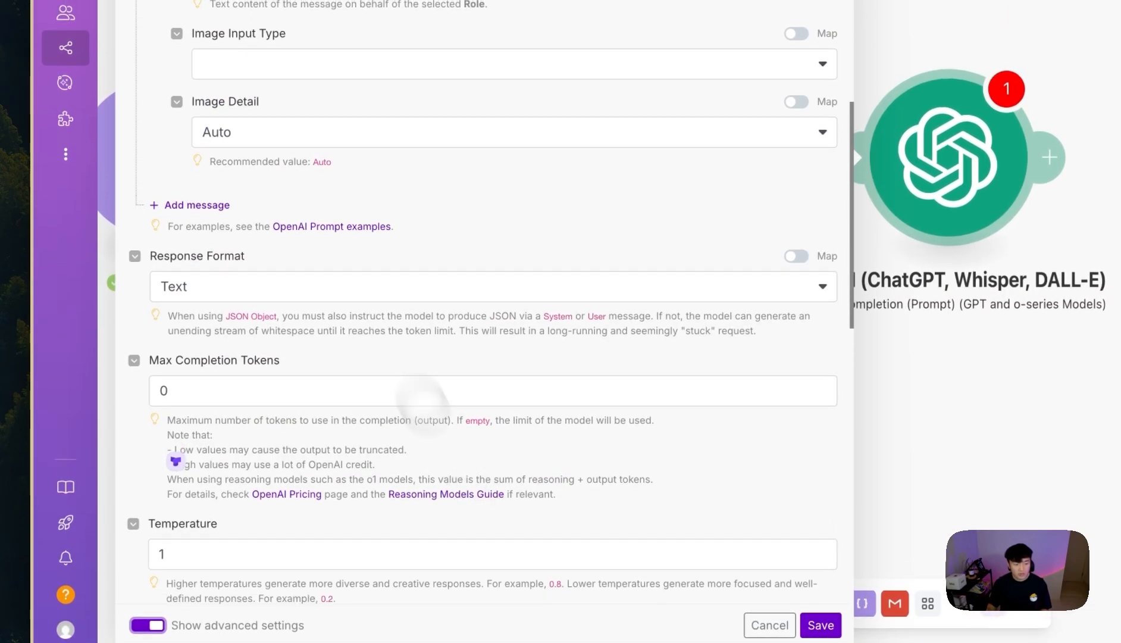
click(273, 286)
click(229, 367)
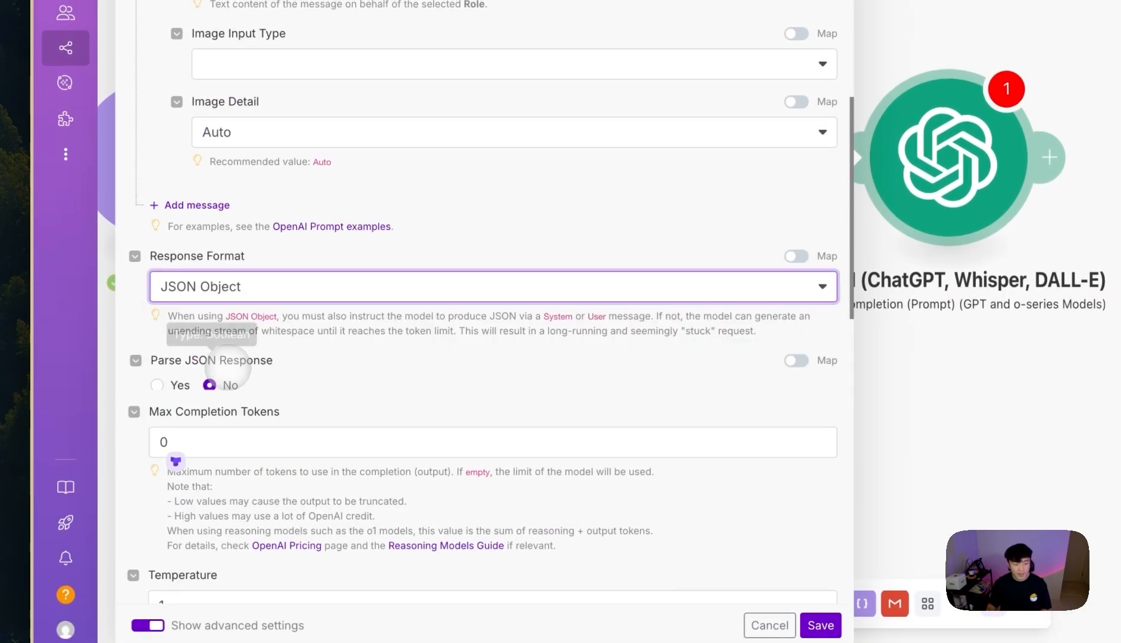
click(158, 384)
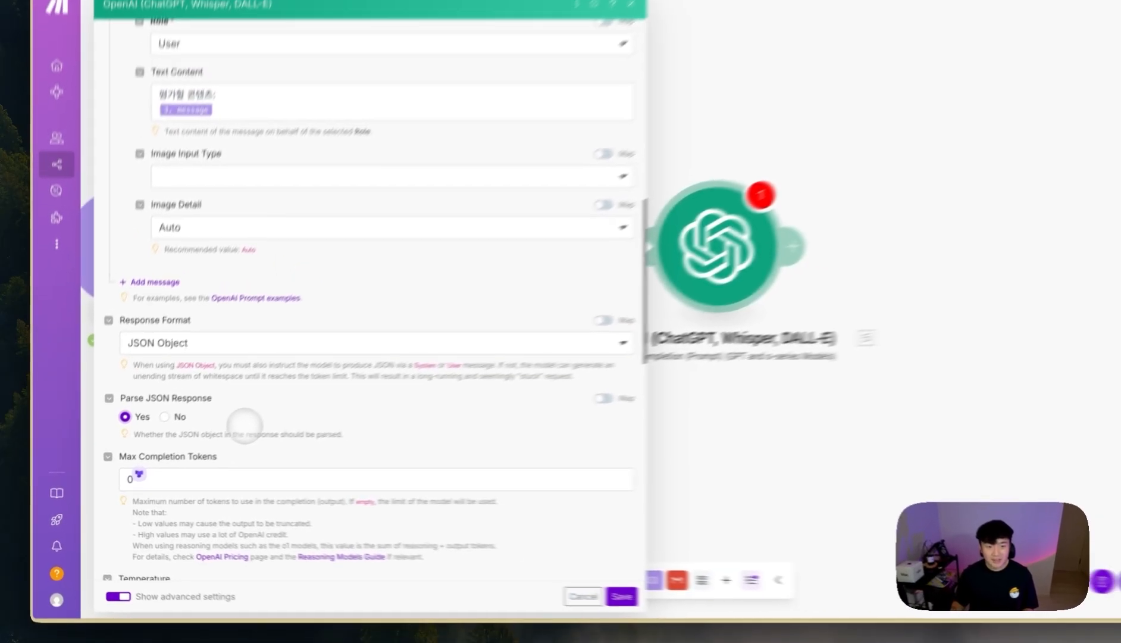
- Check the prompt's JSON keys, save the OpenAI module, and auto-align the scenario modules
scroll(333, 303, up, 10)
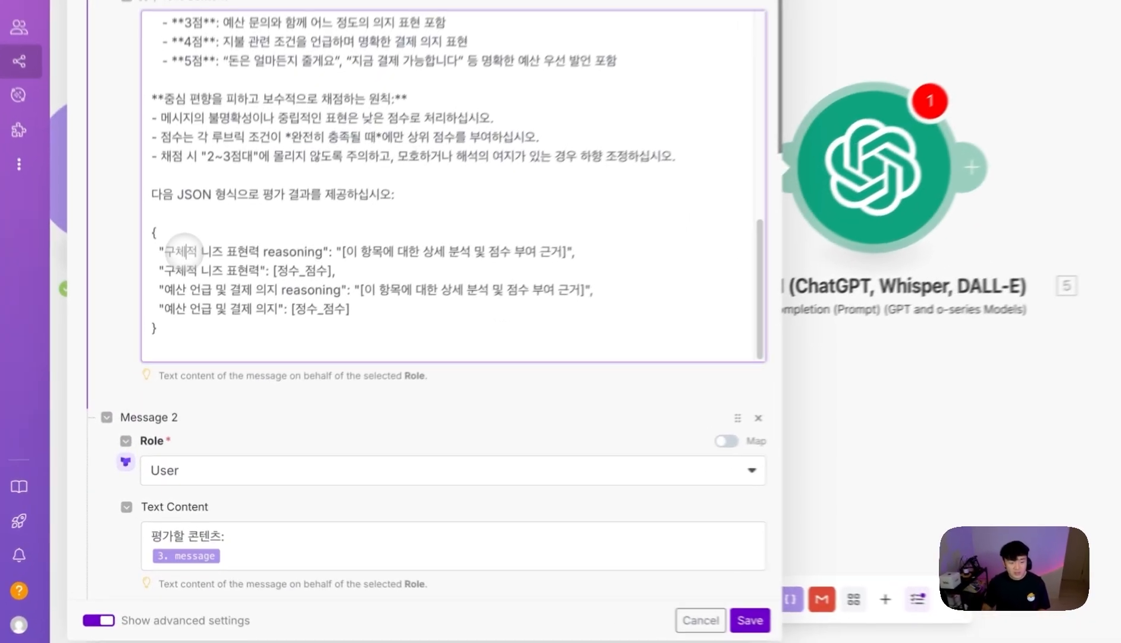
drag(170, 330, 243, 321)
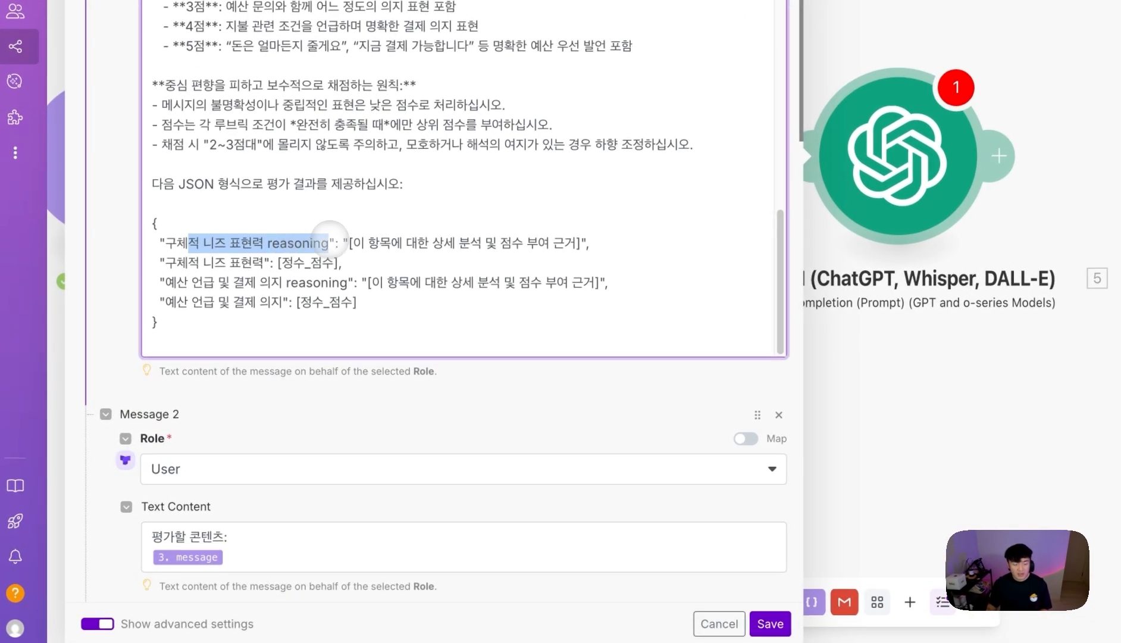
drag(329, 236, 331, 238)
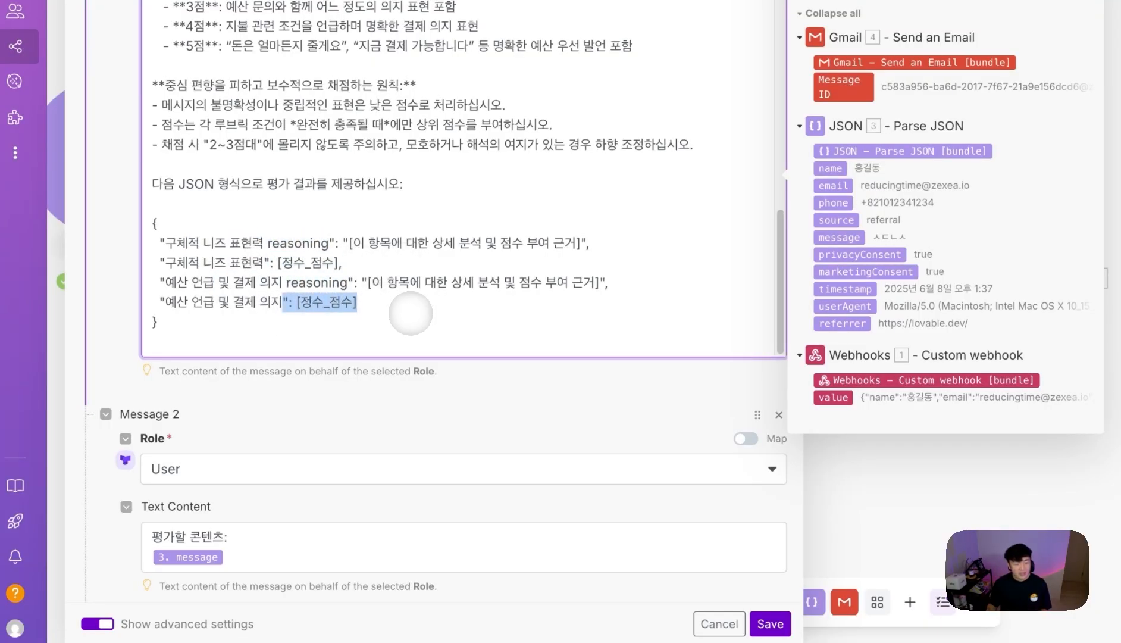
scroll(556, 458, down, 10)
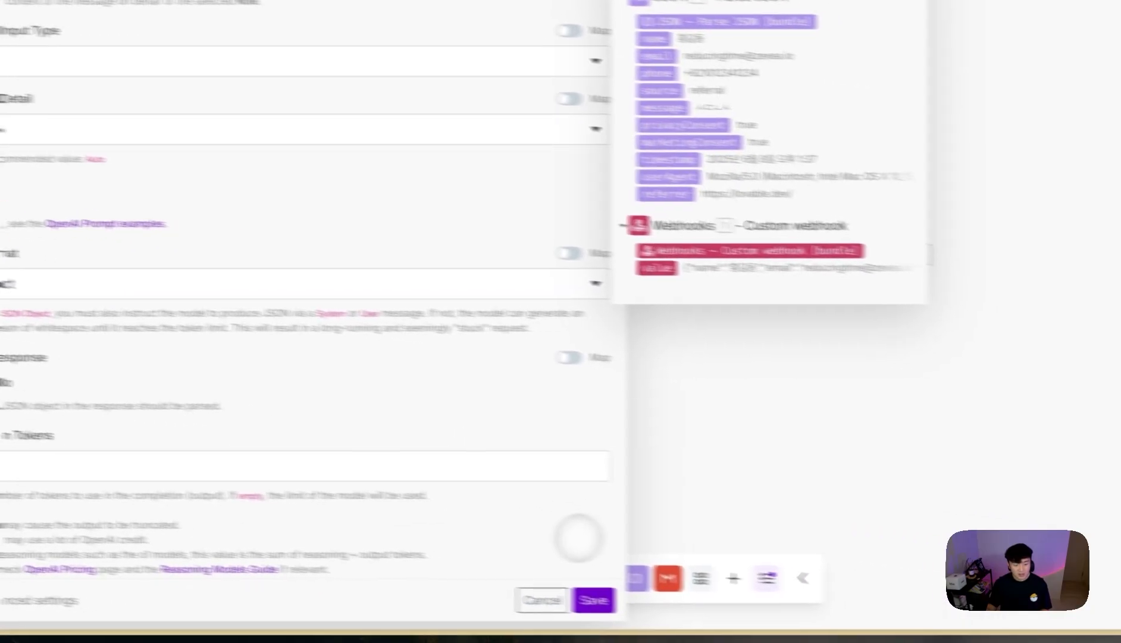
click(594, 598)
drag(466, 351, 680, 331)
click(804, 221)
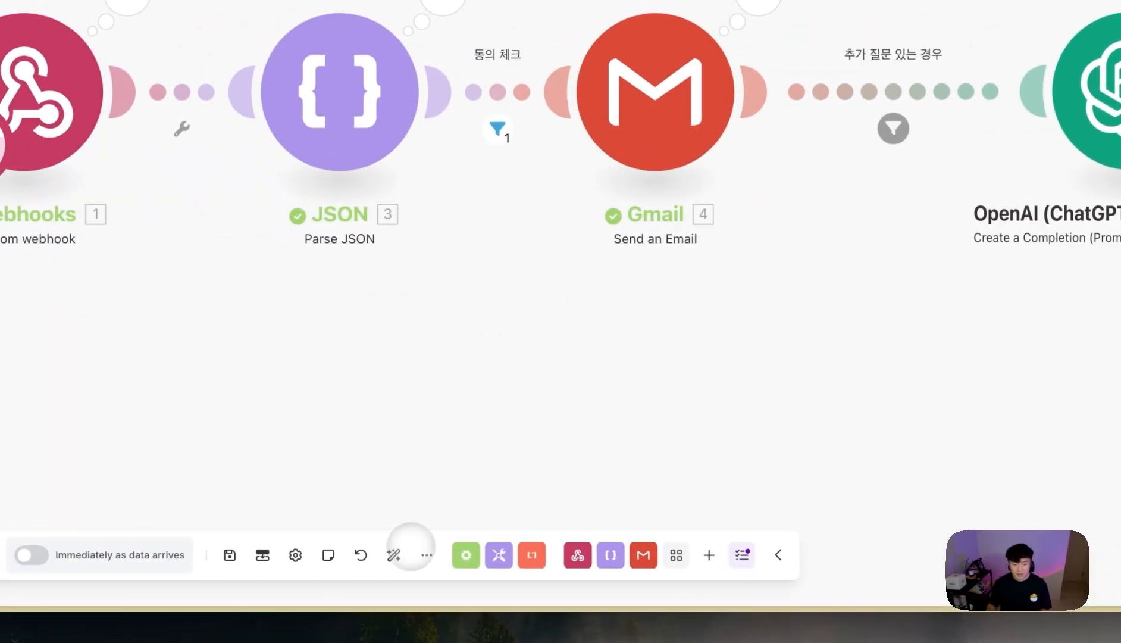
click(388, 554)
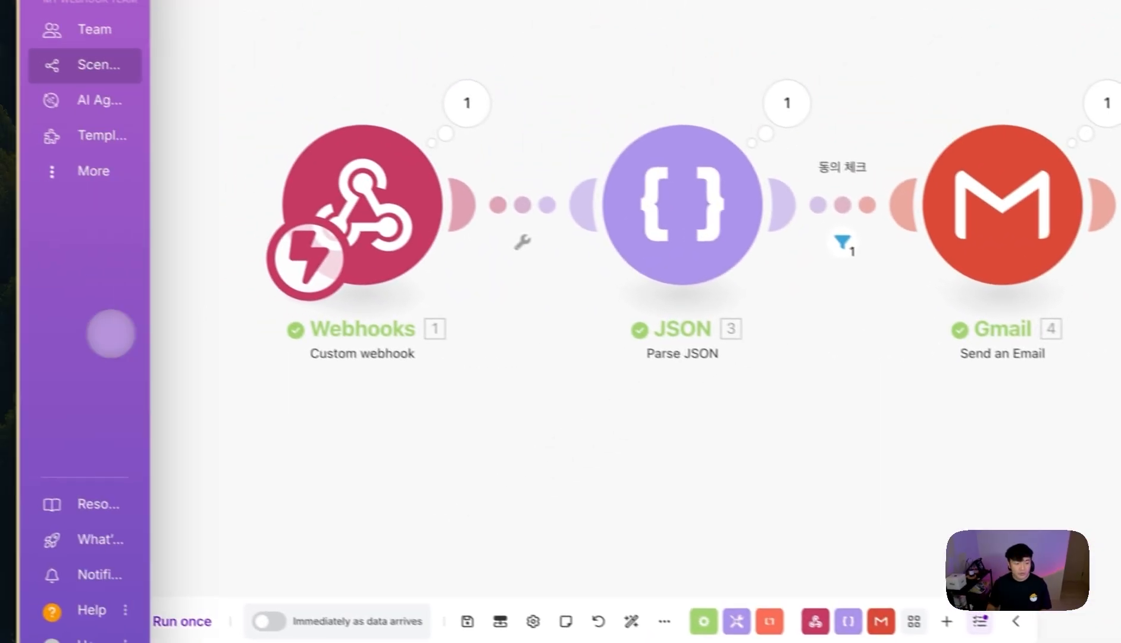
- Ask ChatGPT '그러면 5점짜리 지문 하나 만들어주세요' and select the sample inquiry it returns
mouse_move(6, 341)
click(117, 313)
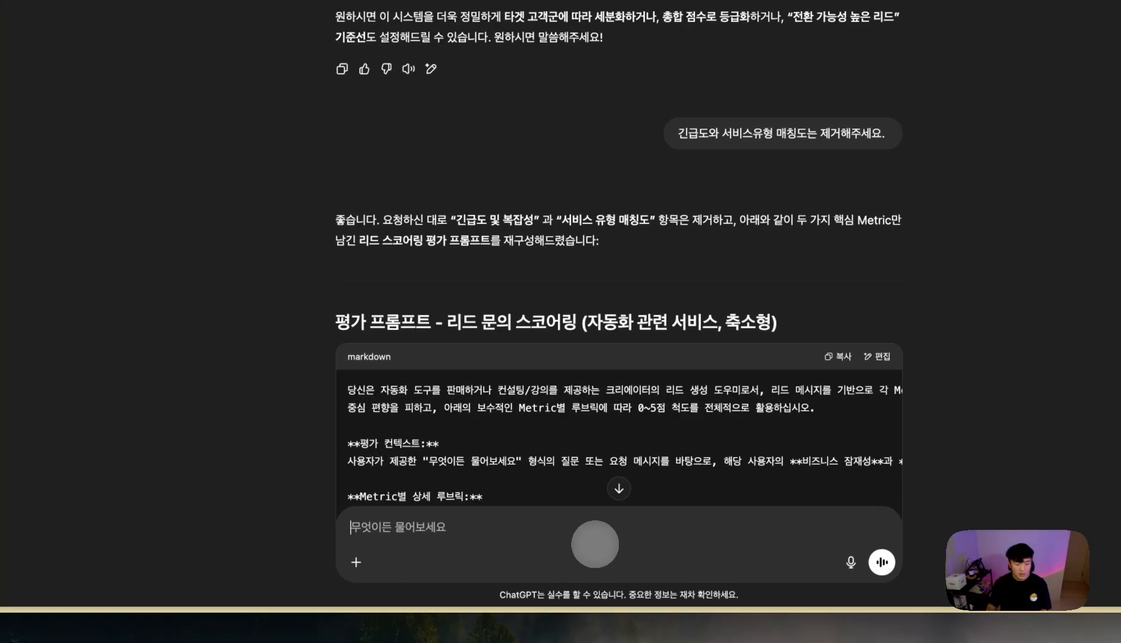
click(593, 539)
text(그러면 5)
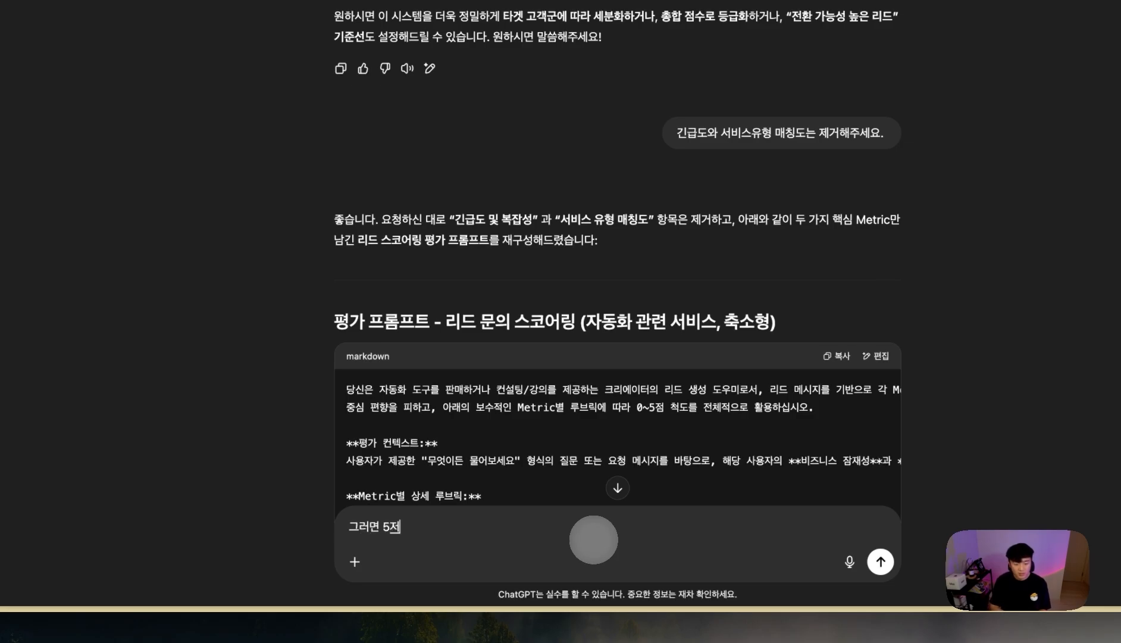
text(점짜리 지)
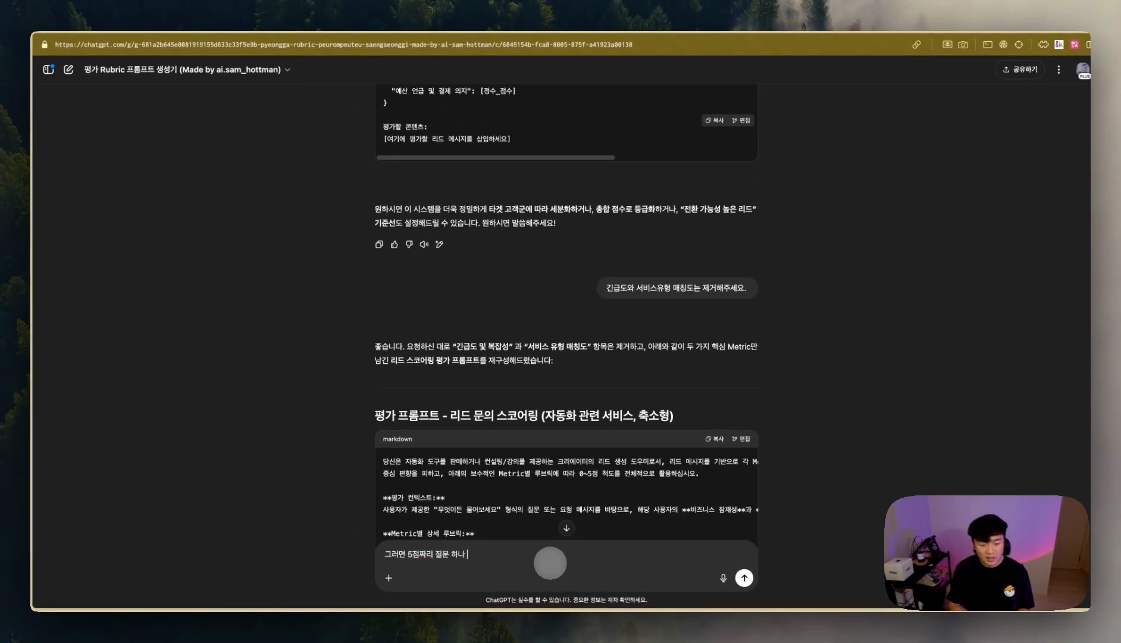
text(문 하나 만들어주세요)
key(Return)
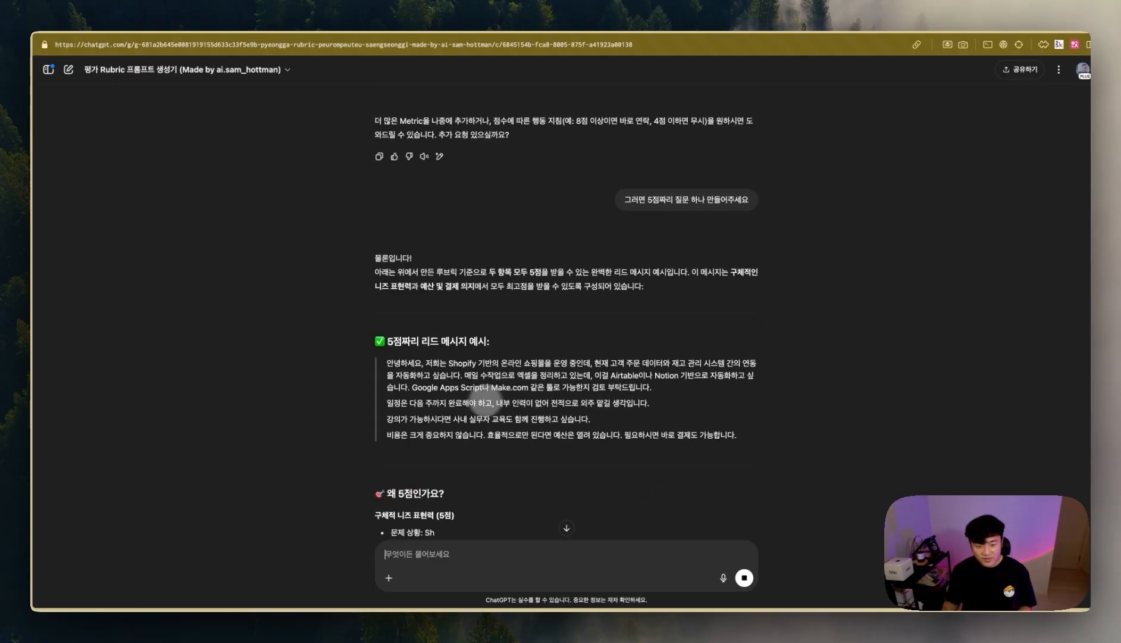
drag(737, 434, 391, 369)
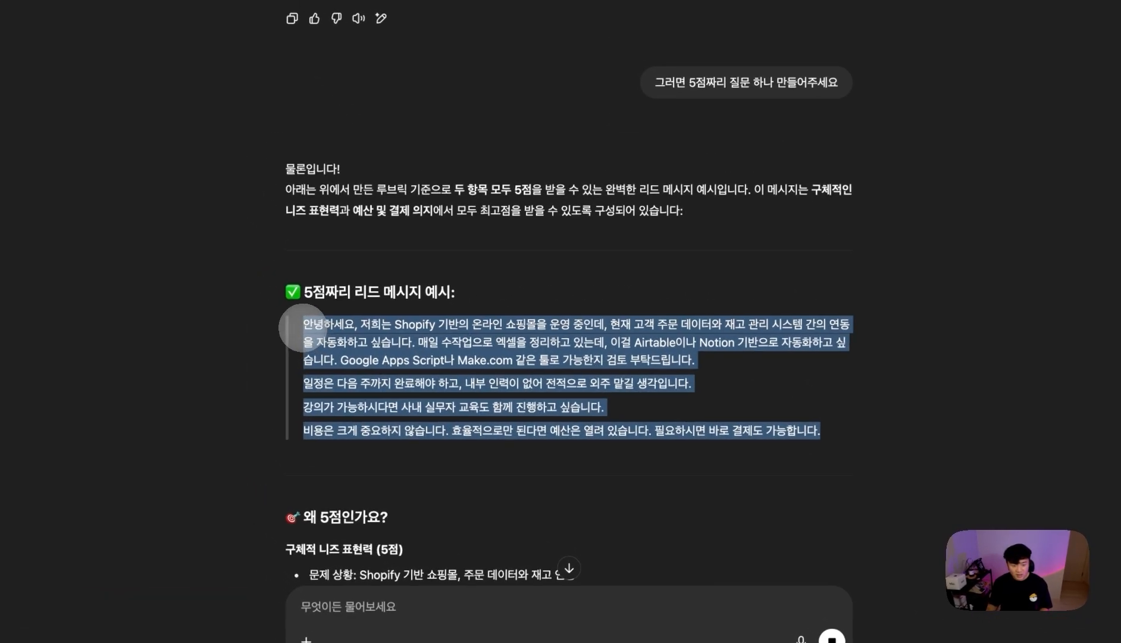
click(899, 357)
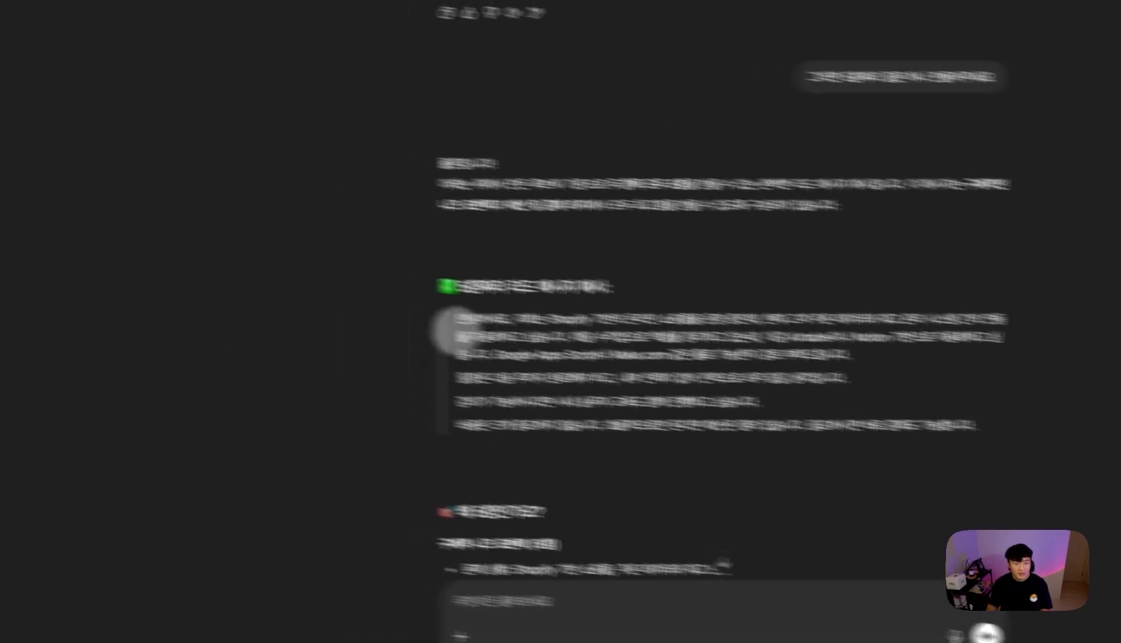
mouse_move(25, 313)
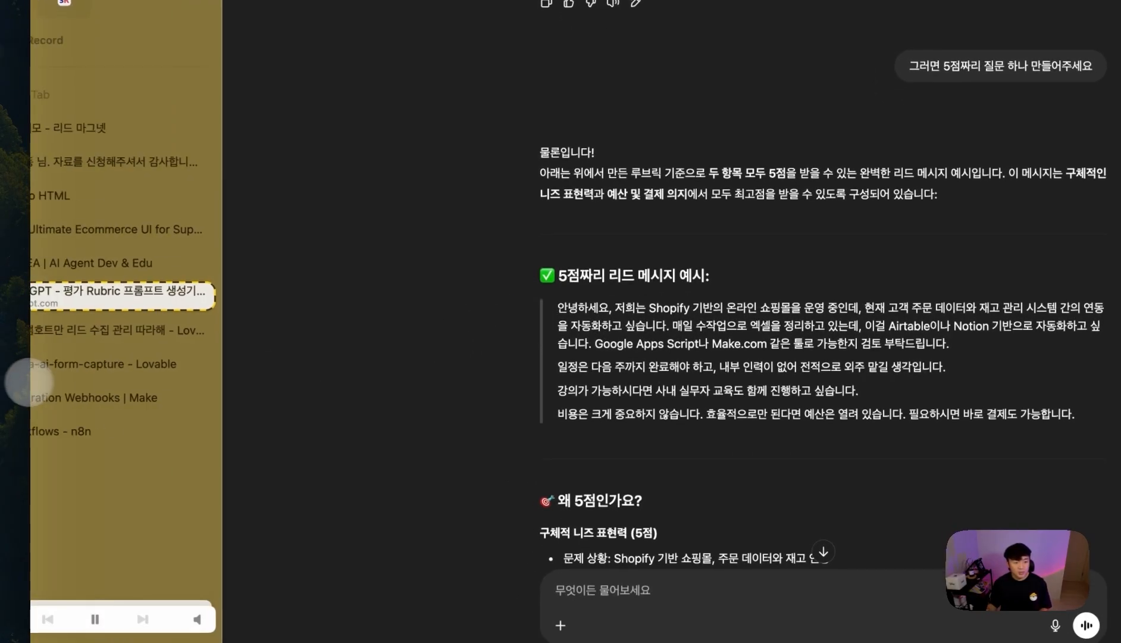
click(78, 390)
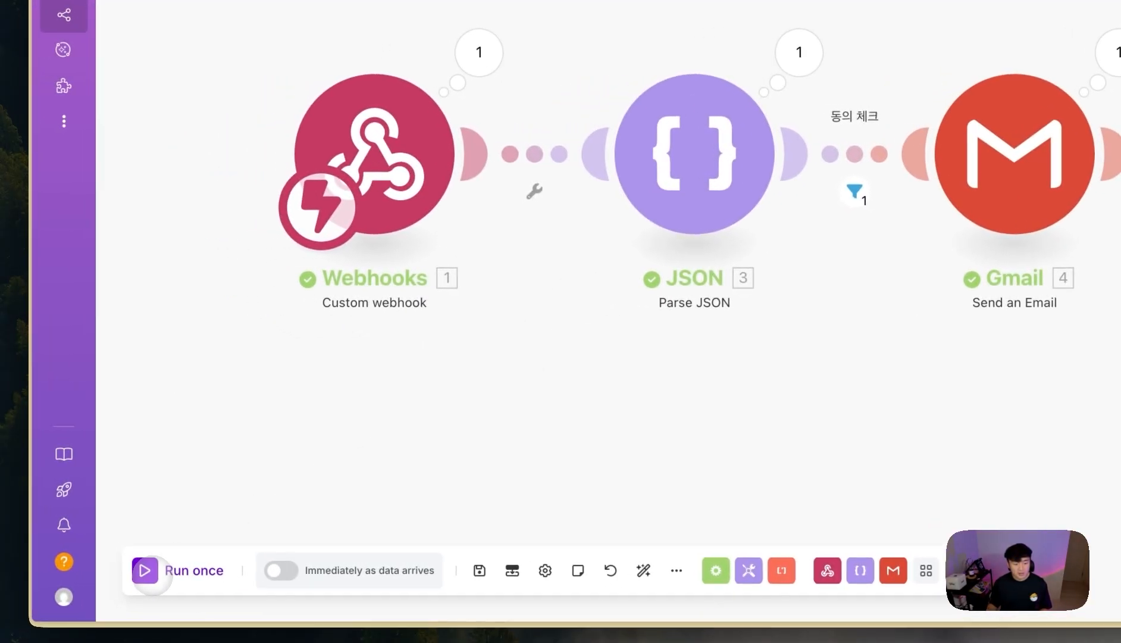
- Run the scenario once, then paste the sample inquiry and autofill email and phone in the Lovable form
click(63, 568)
mouse_move(14, 362)
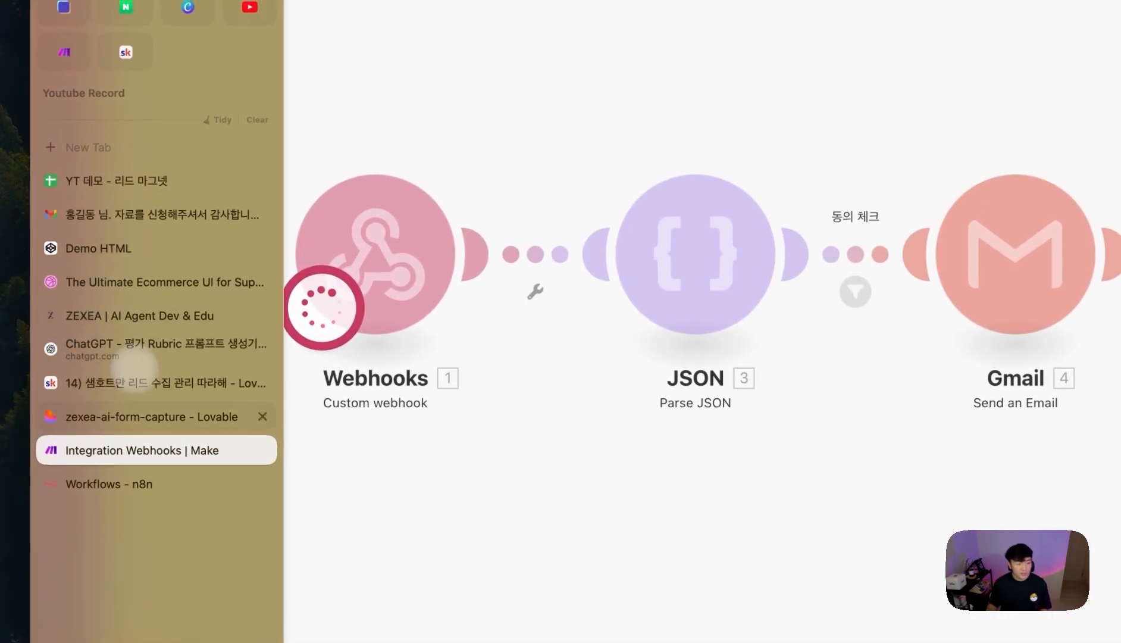
click(138, 417)
key(super+v)
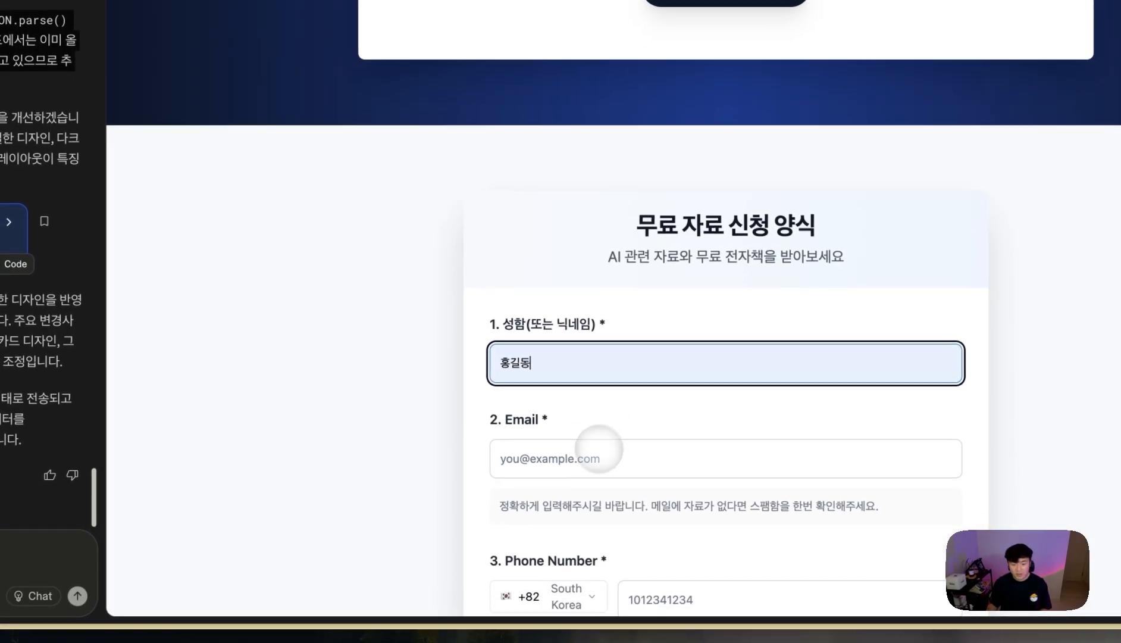
click(595, 453)
click(655, 501)
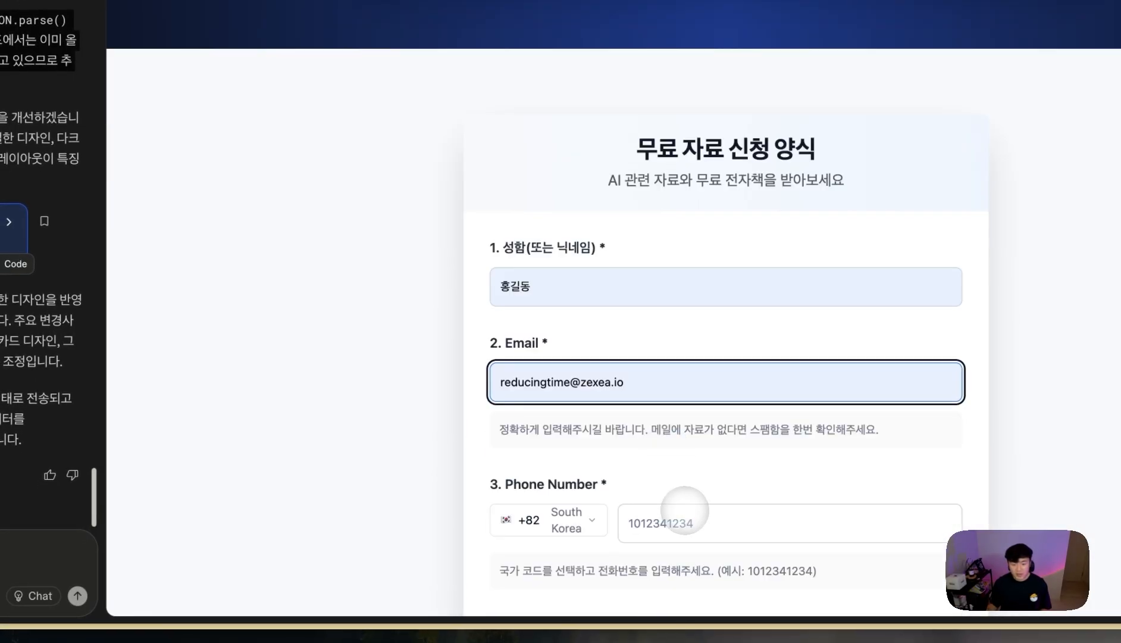
click(684, 509)
click(711, 568)
- Choose 유튜브 as the referral source and submit the form
scroll(719, 488, down, 6)
click(619, 313)
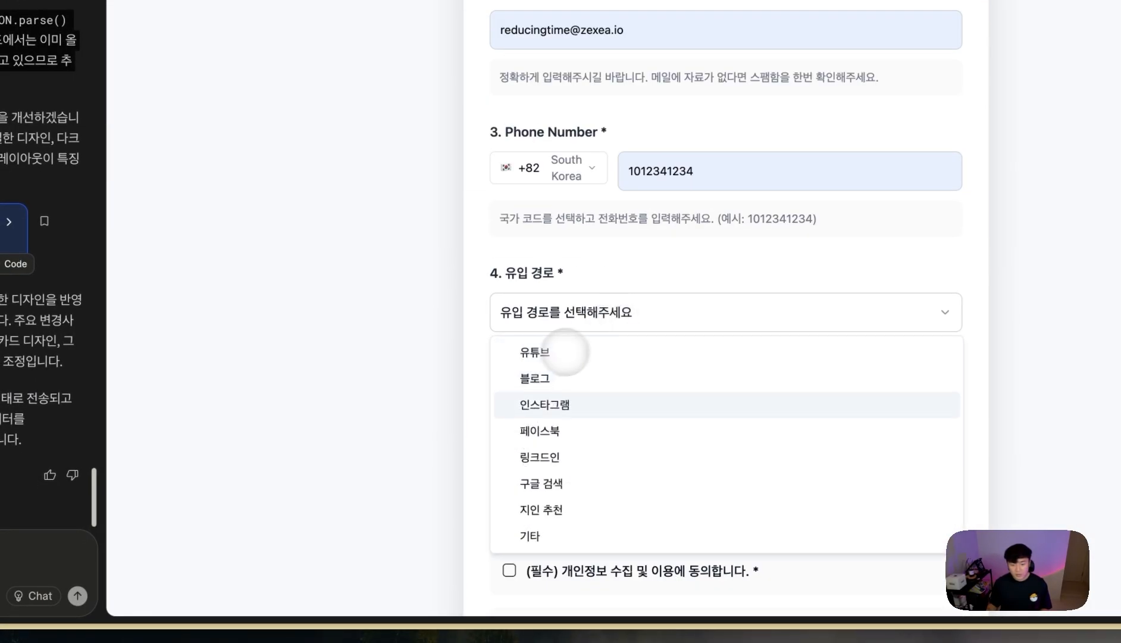
click(535, 352)
scroll(711, 266, down, 2)
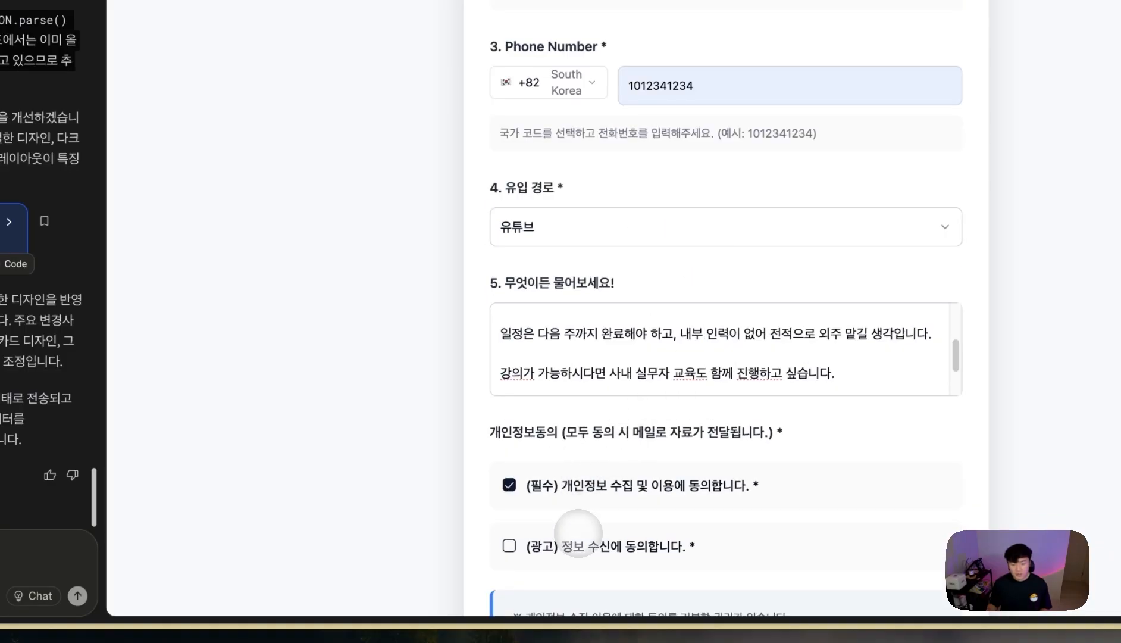
scroll(655, 494, down, 4)
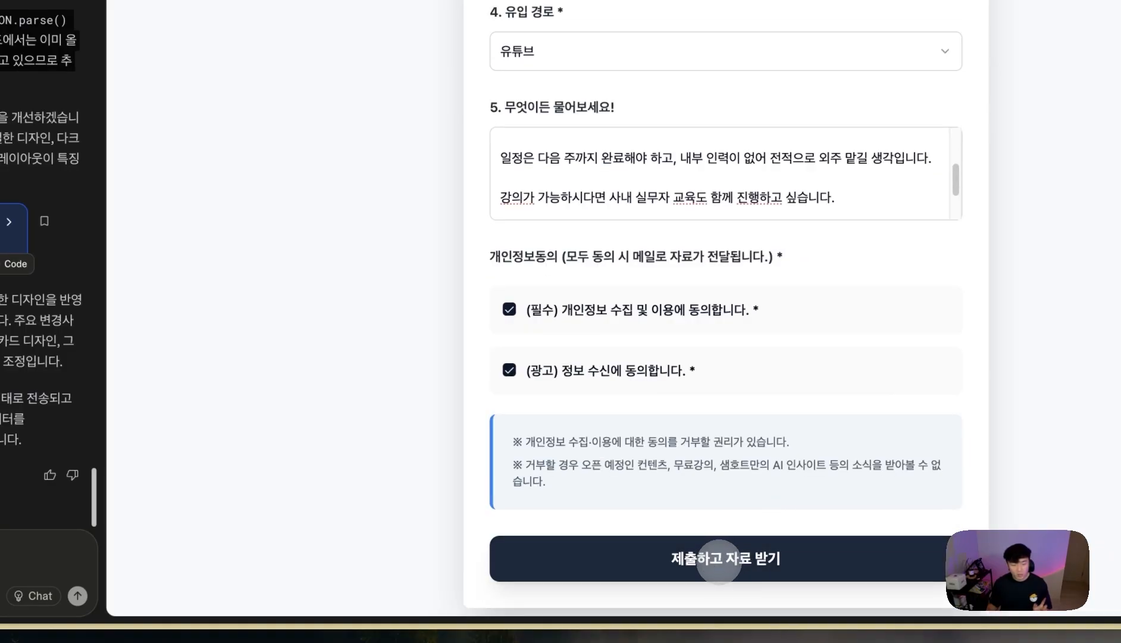
click(720, 555)
click(150, 342)
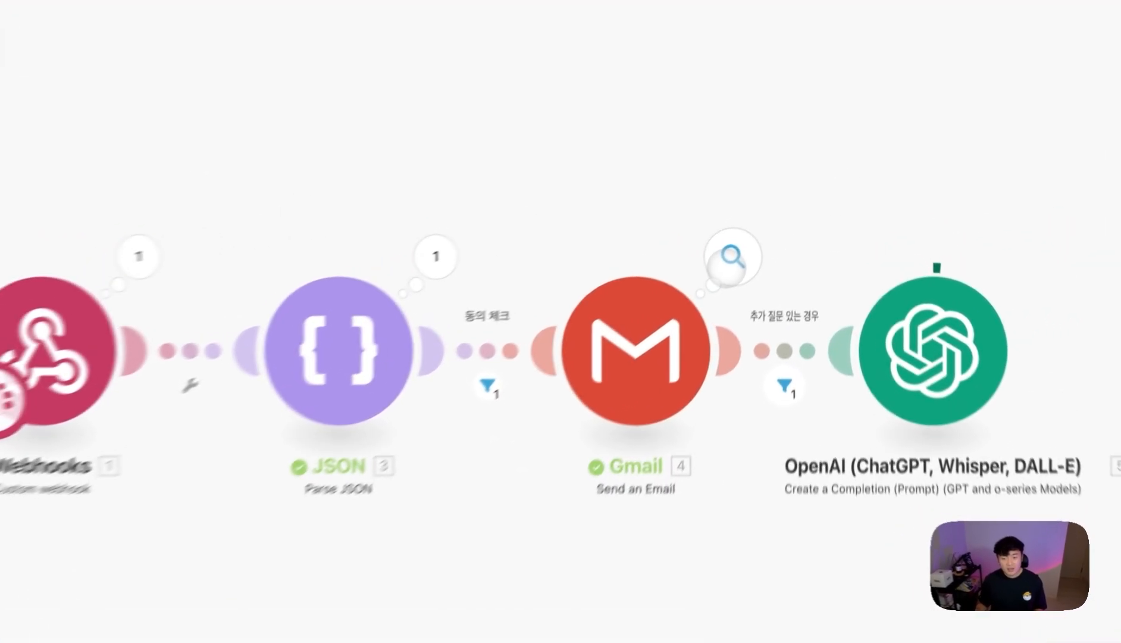
- Check the Gmail run, then confirm OpenAI scored 5 for 구체적 니즈 표현력 and 예산 언급 및 결제 의지
click(767, 222)
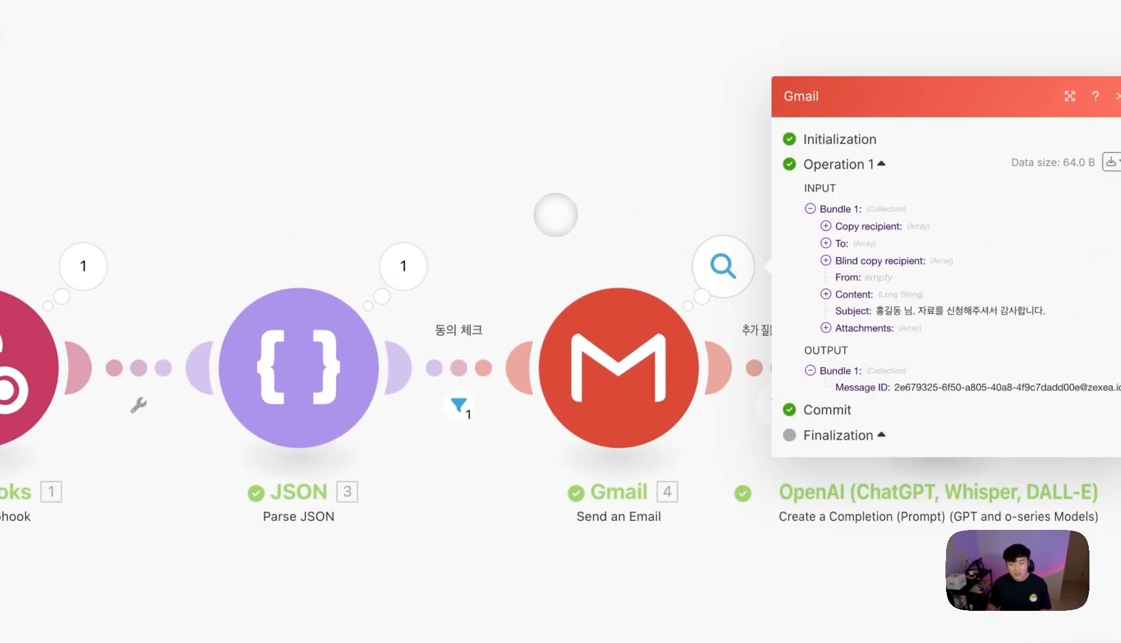
click(556, 214)
drag(895, 155, 399, 205)
click(579, 304)
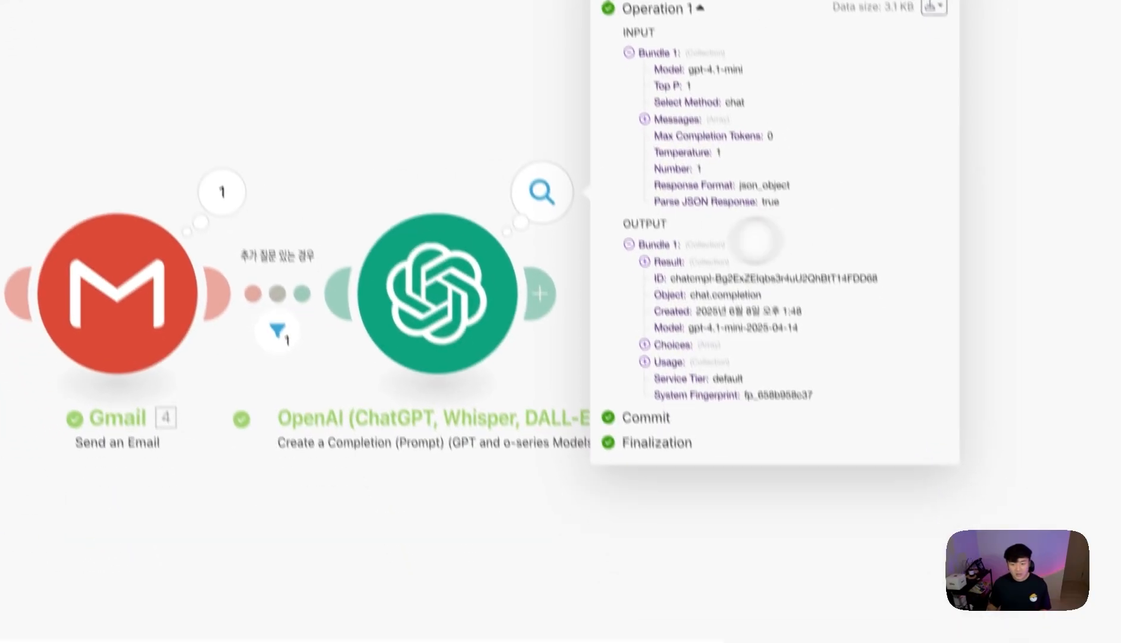
click(673, 267)
scroll(840, 256, down, 1)
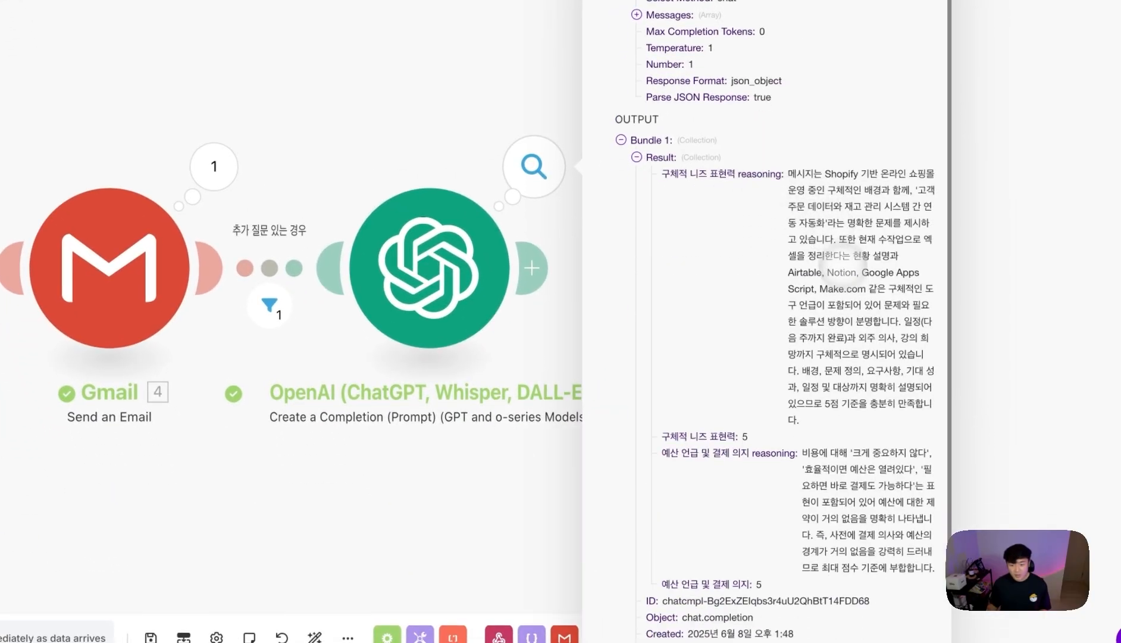
scroll(744, 492, down, 1)
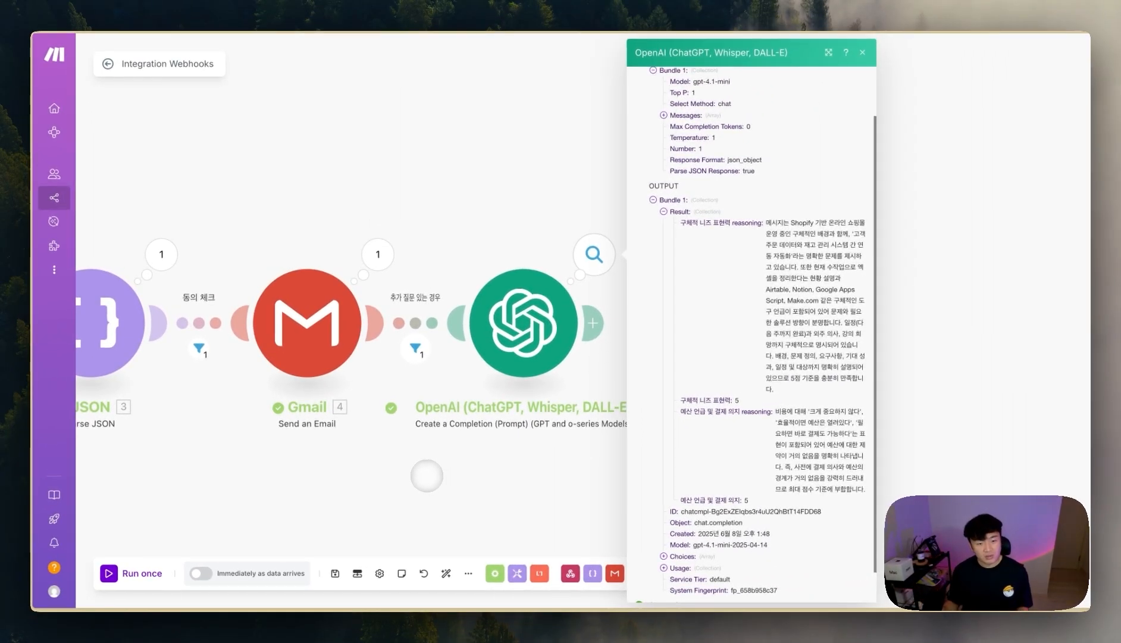
click(443, 486)
drag(459, 494, 628, 474)
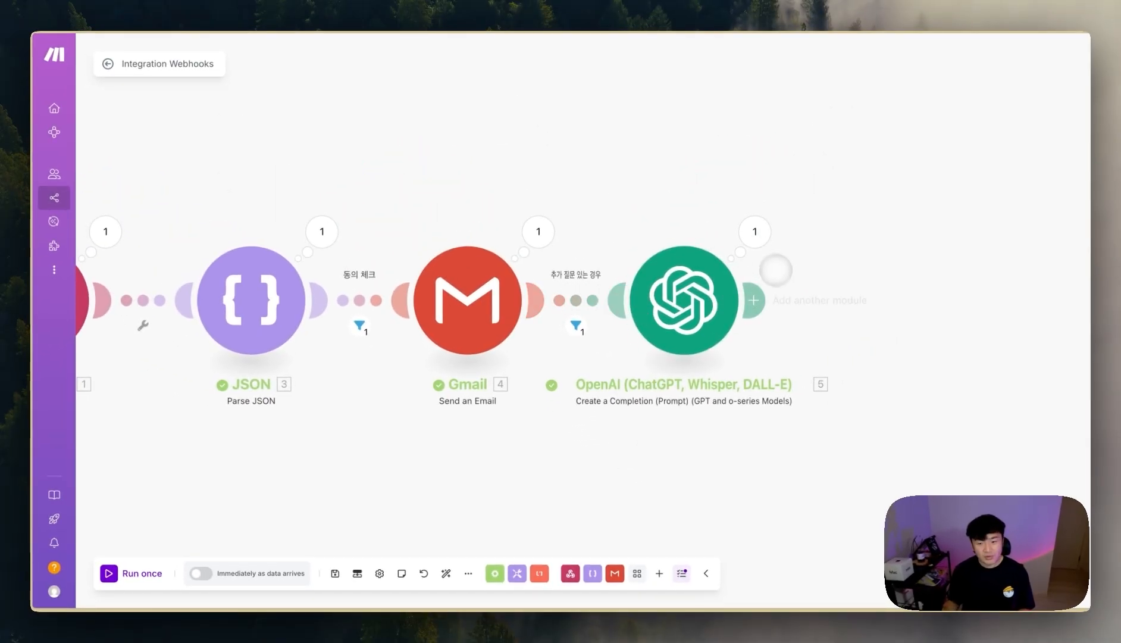
- Add a Google Sheets Add a Row module after the OpenAI module
click(769, 308)
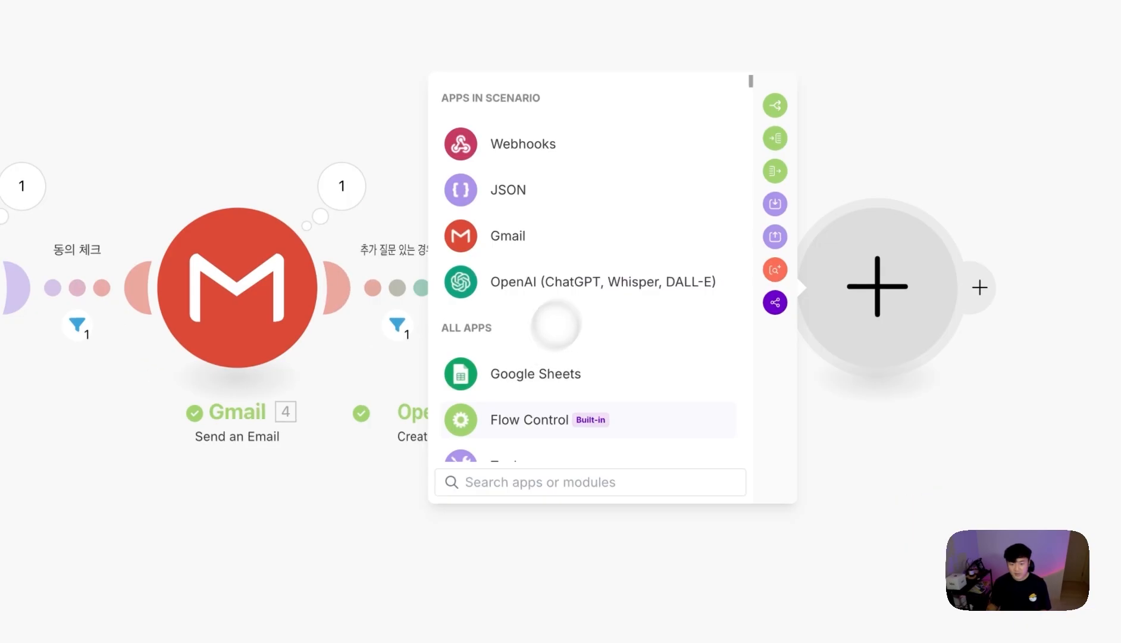
click(650, 357)
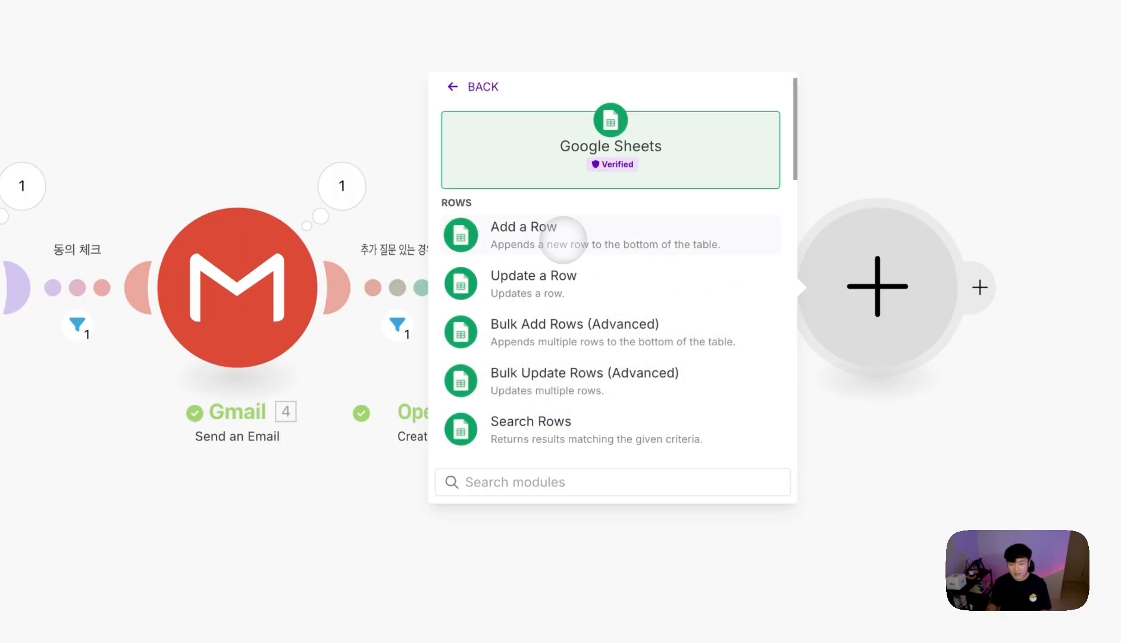
click(563, 240)
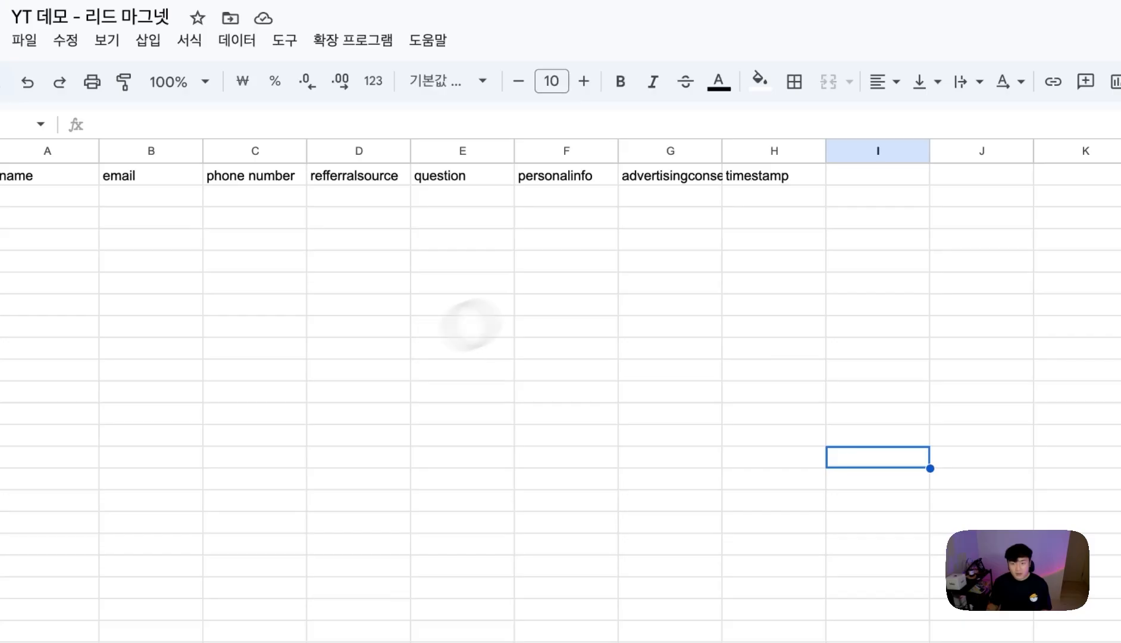
drag(718, 239, 388, 350)
click(236, 383)
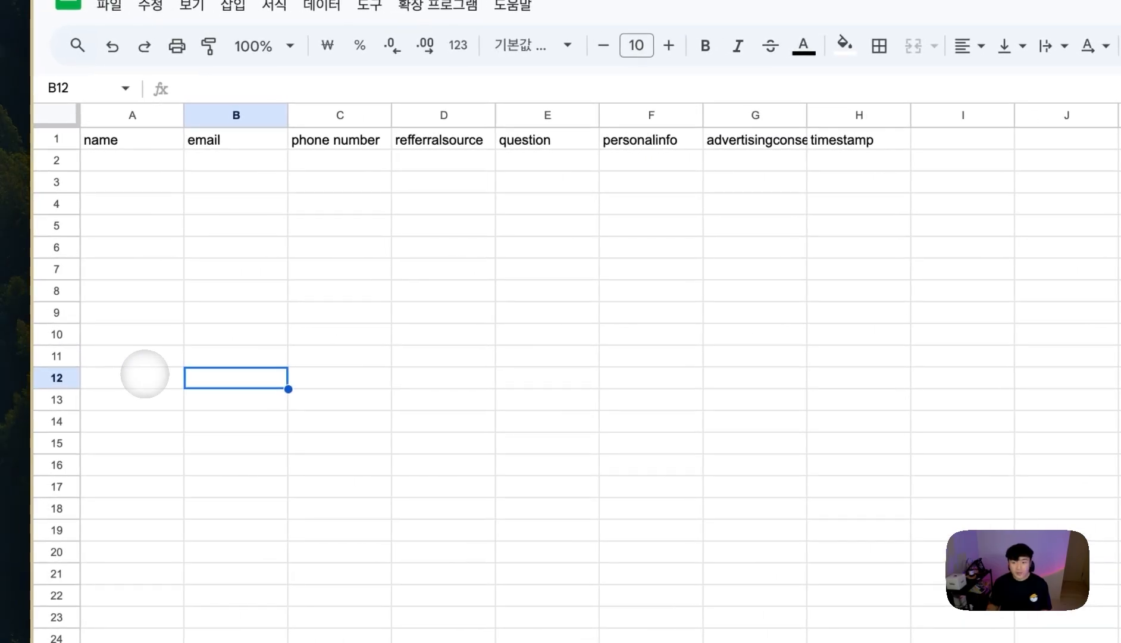
click(827, 291)
click(558, 206)
mouse_move(25, 305)
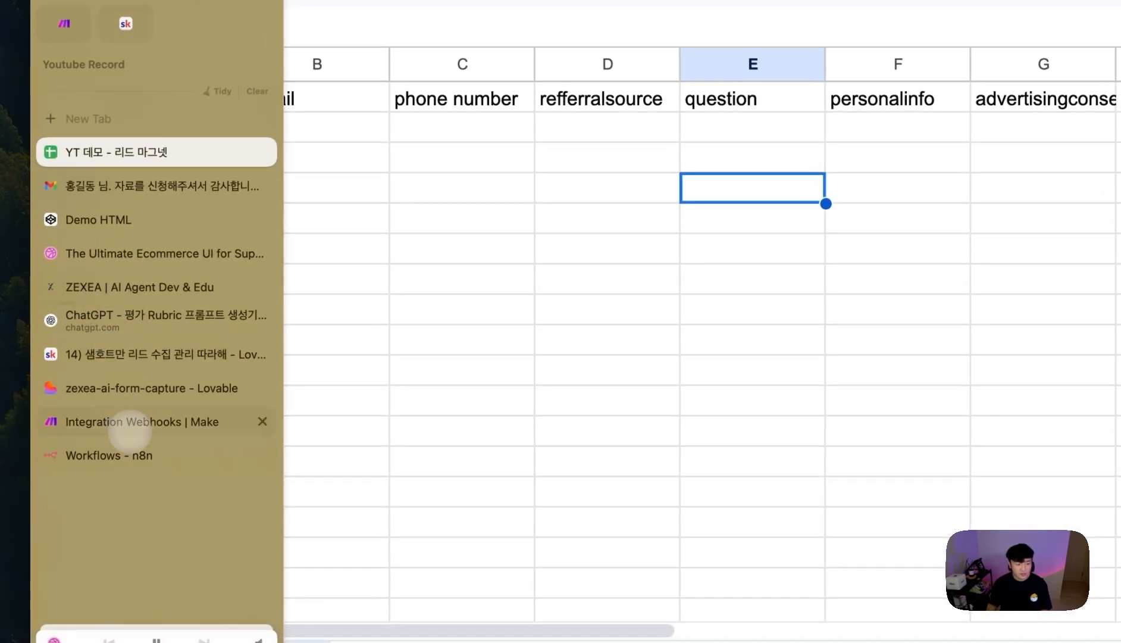
click(129, 422)
- Unlink Google Sheets from OpenAI, insert it on the JSON–Gmail link, and auto-align
right_click(833, 312)
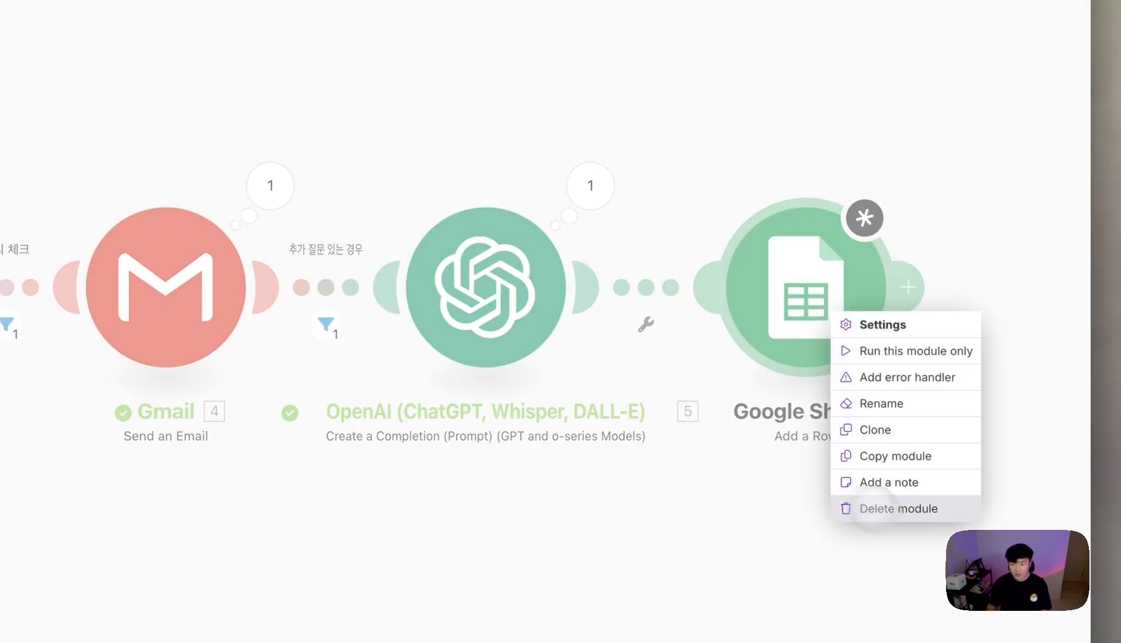
click(815, 369)
right_click(645, 291)
click(705, 334)
drag(834, 312, 503, 45)
drag(506, 173, 7, 357)
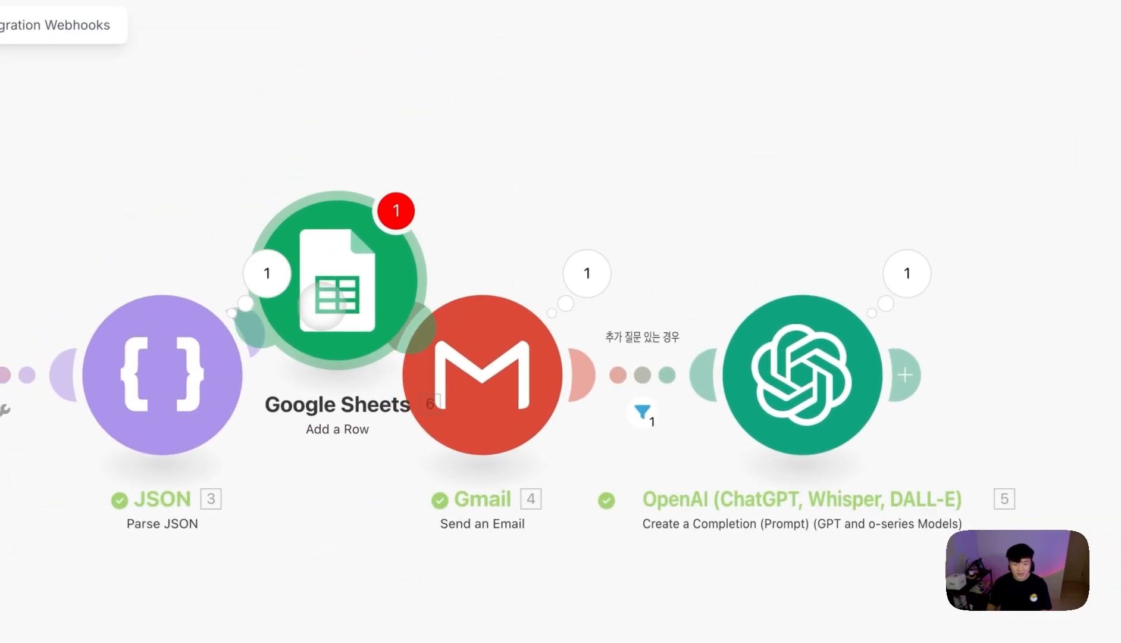
drag(322, 306, 322, 306)
click(418, 561)
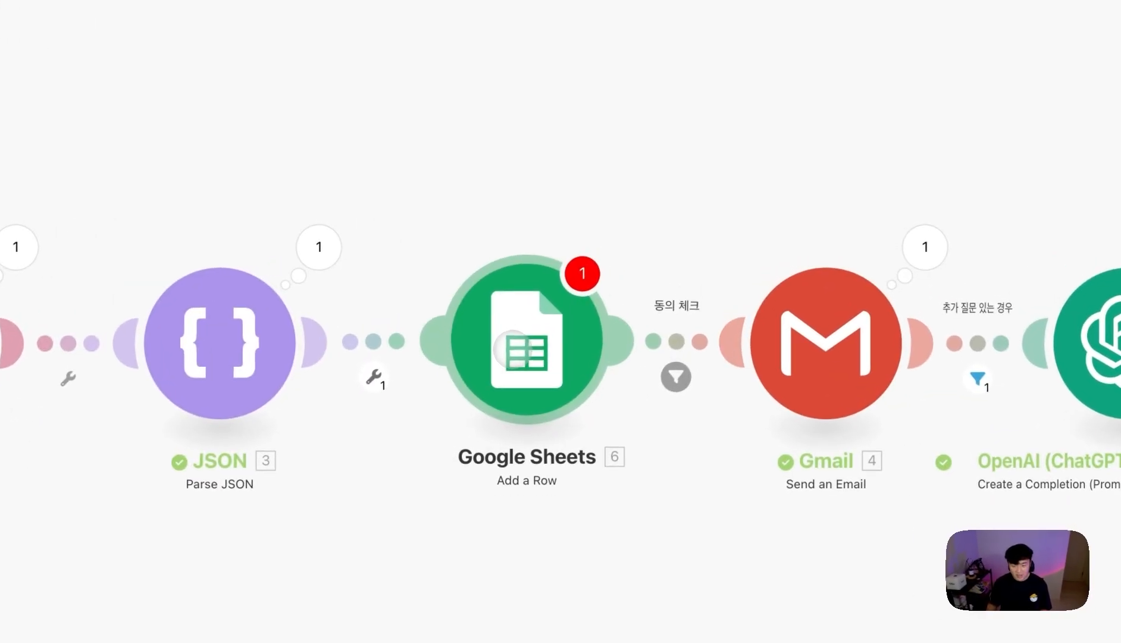
drag(827, 357, 857, 351)
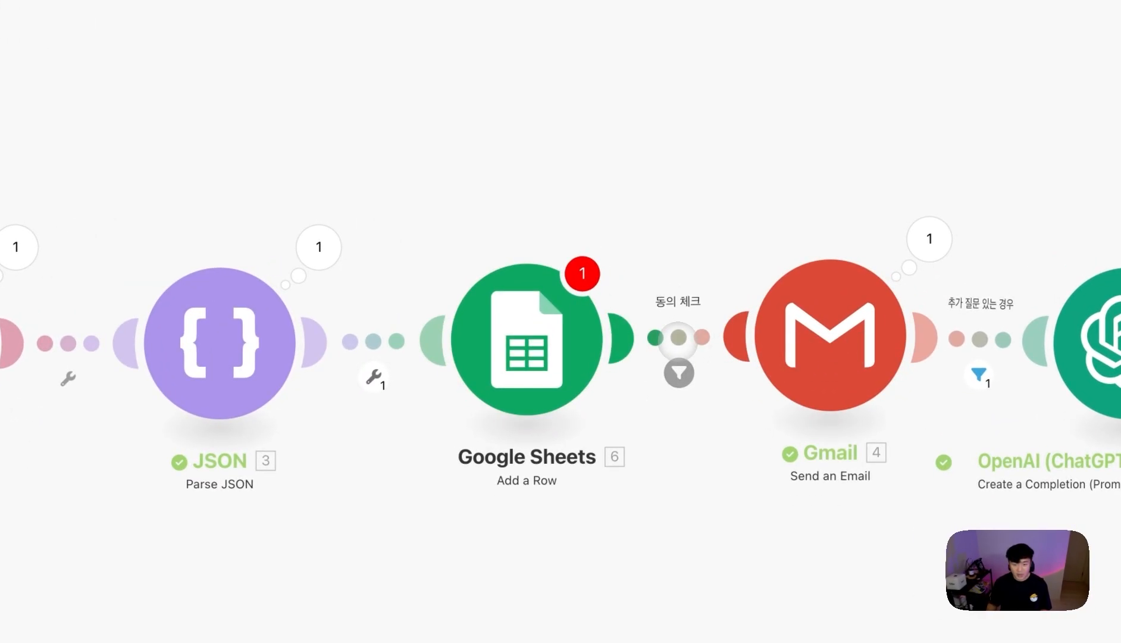
- Make the 동의 체크 filter require privacyConsent = true AND marketingConsent = true
click(679, 369)
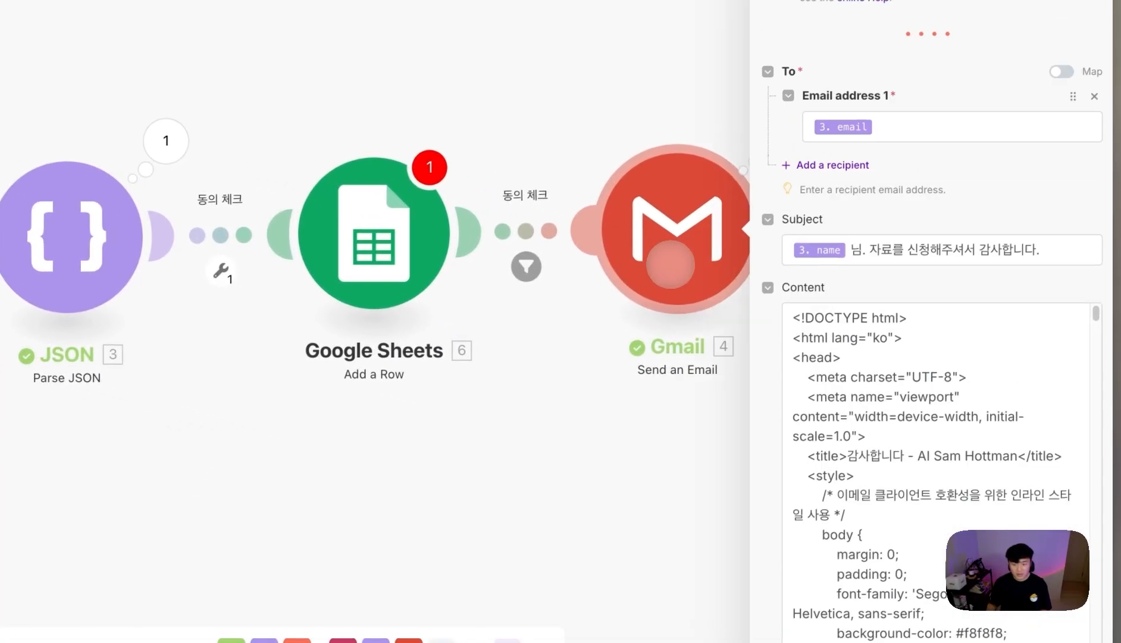
click(565, 348)
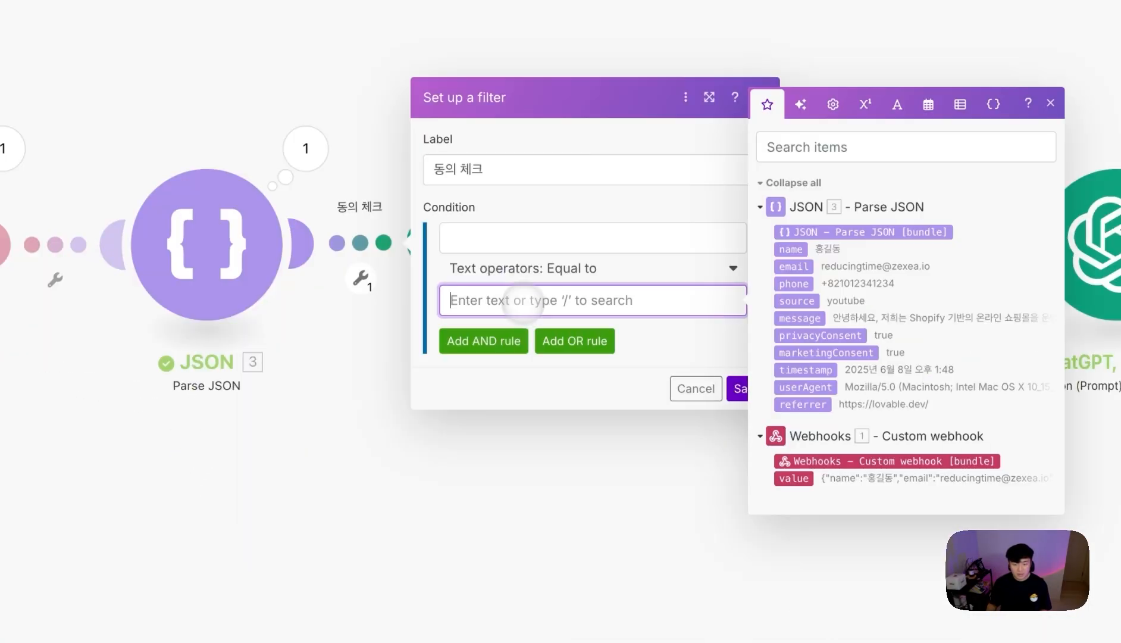
text(true)
click(536, 238)
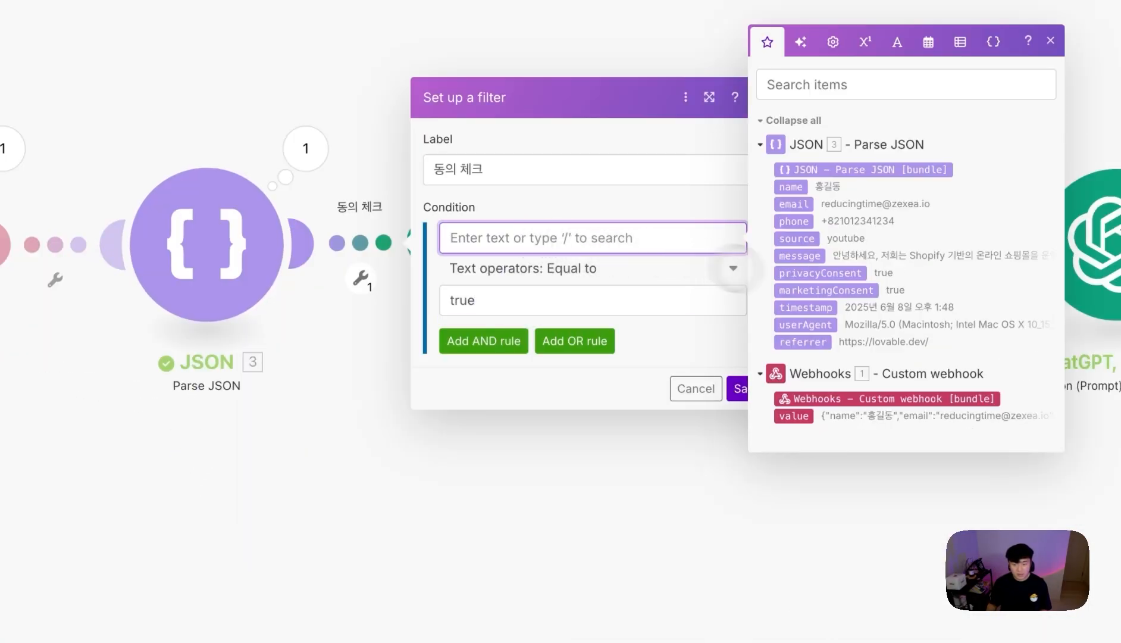
click(820, 273)
click(484, 340)
click(518, 367)
text(true)
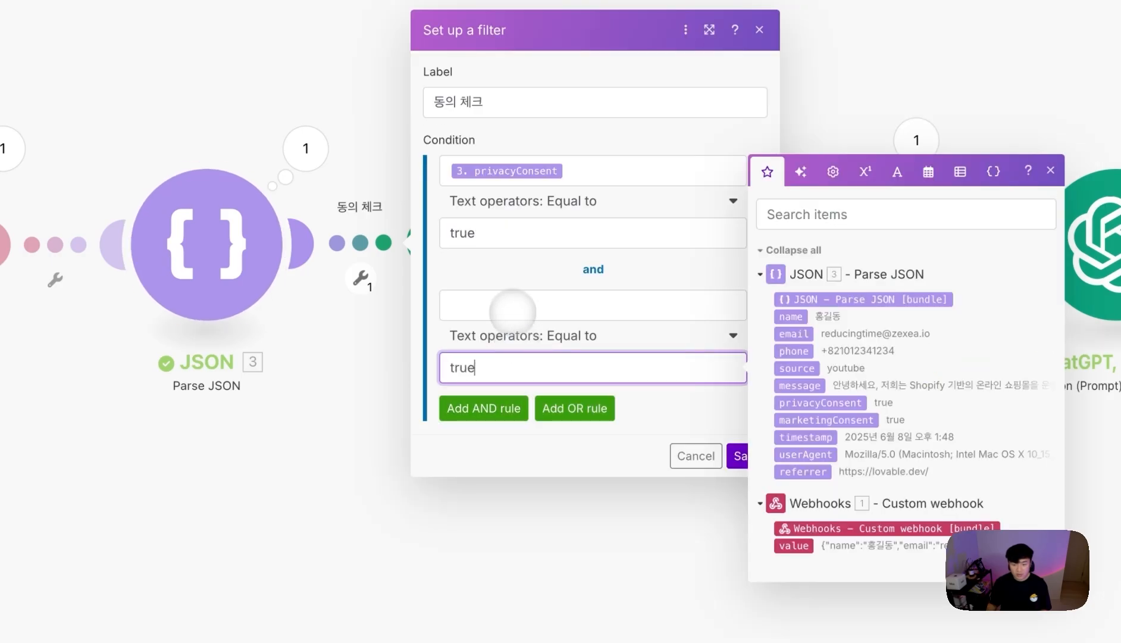
click(513, 307)
click(824, 357)
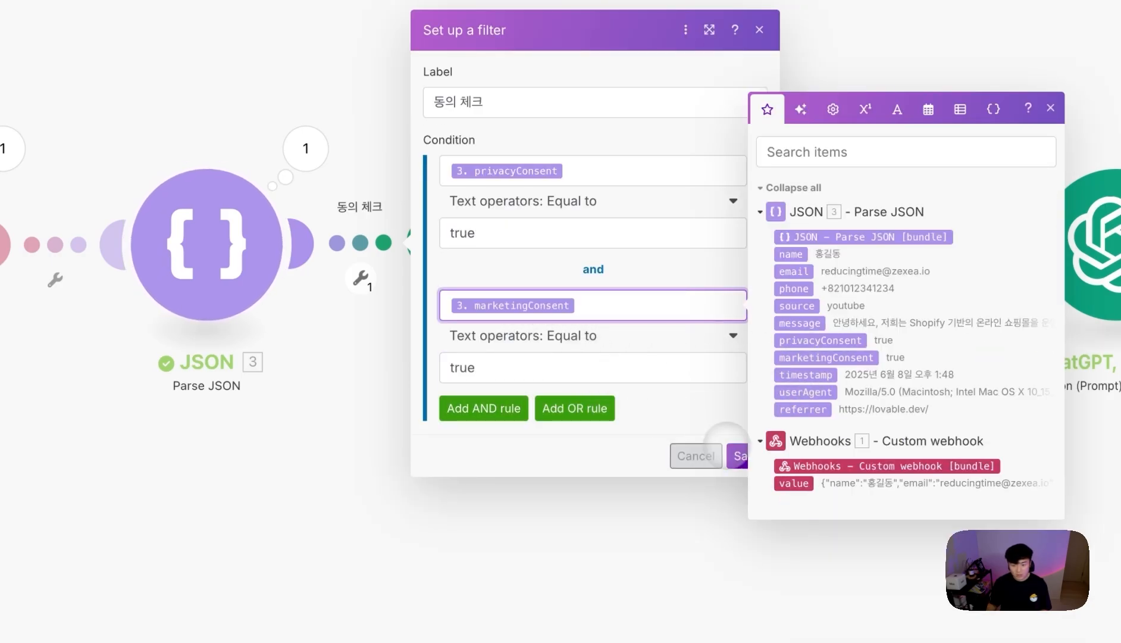
click(731, 452)
- Clear the condition and label from the filter on the route into Gmail
click(653, 239)
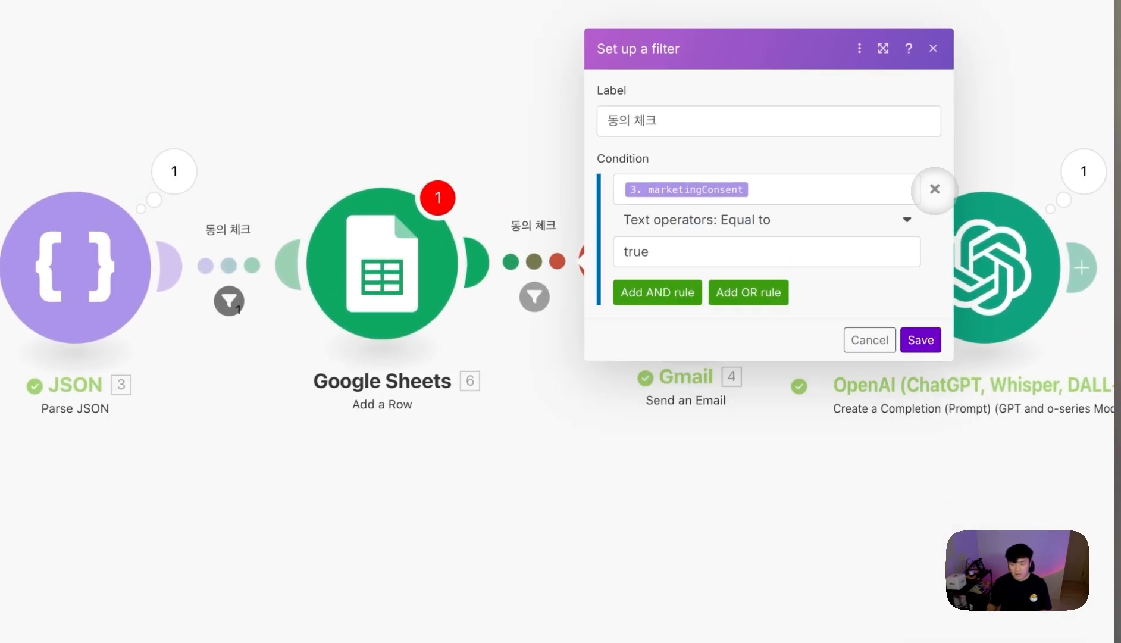
click(935, 189)
click(691, 191)
key(super+a)
key(BackSpace)
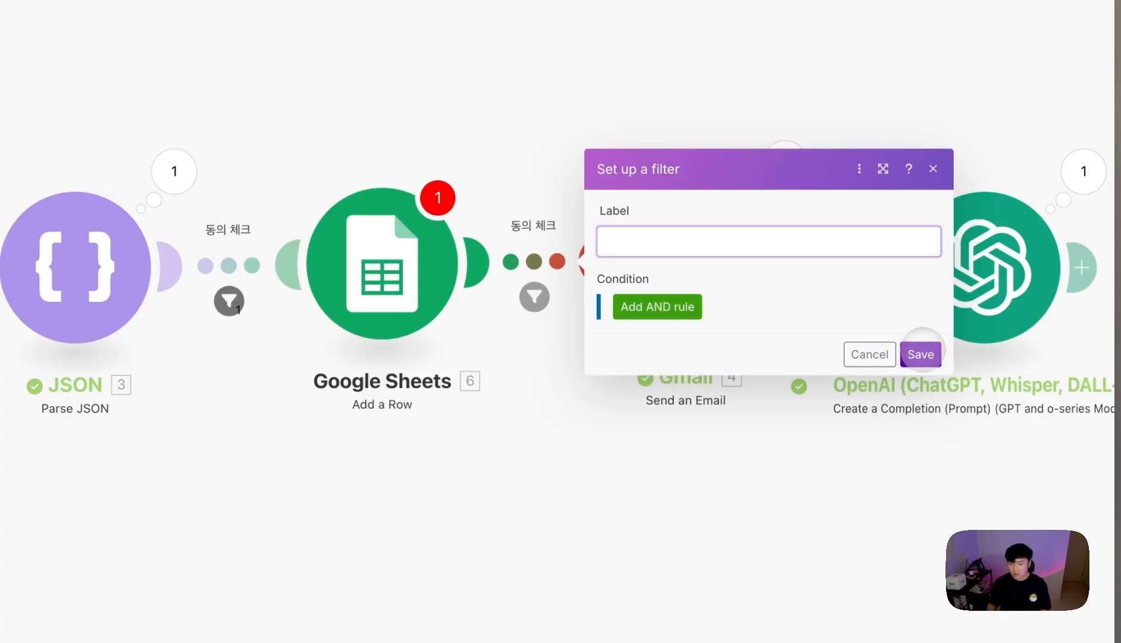
click(920, 354)
- Open the YT 데모 - 리드 마그넷 sheet, check its headers and select the spreadsheet ID
mouse_move(20, 418)
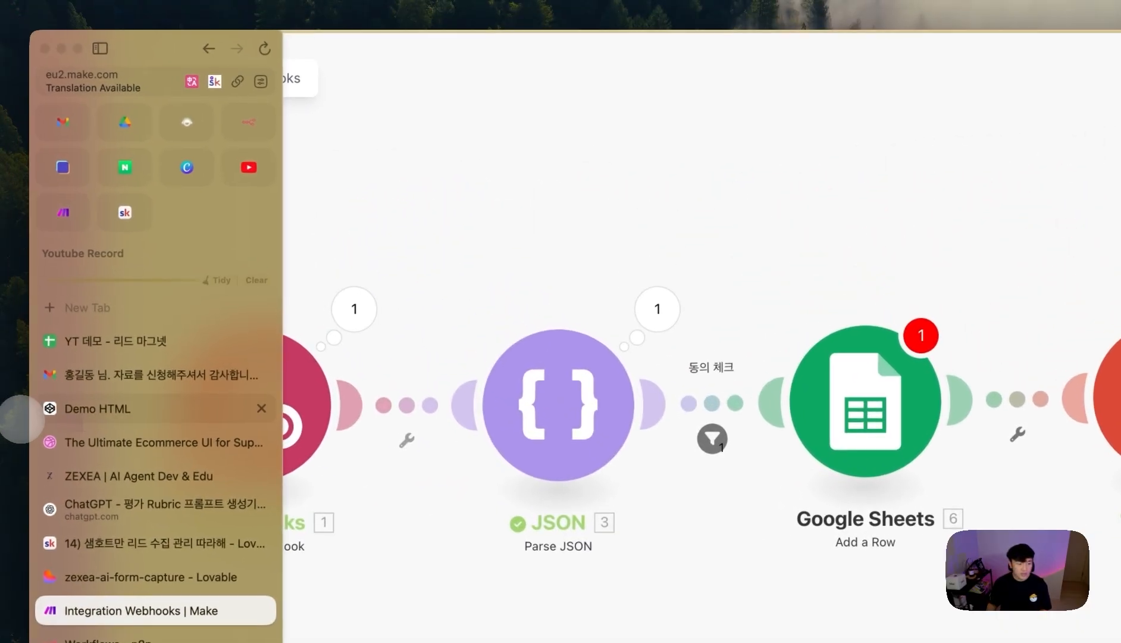
click(113, 341)
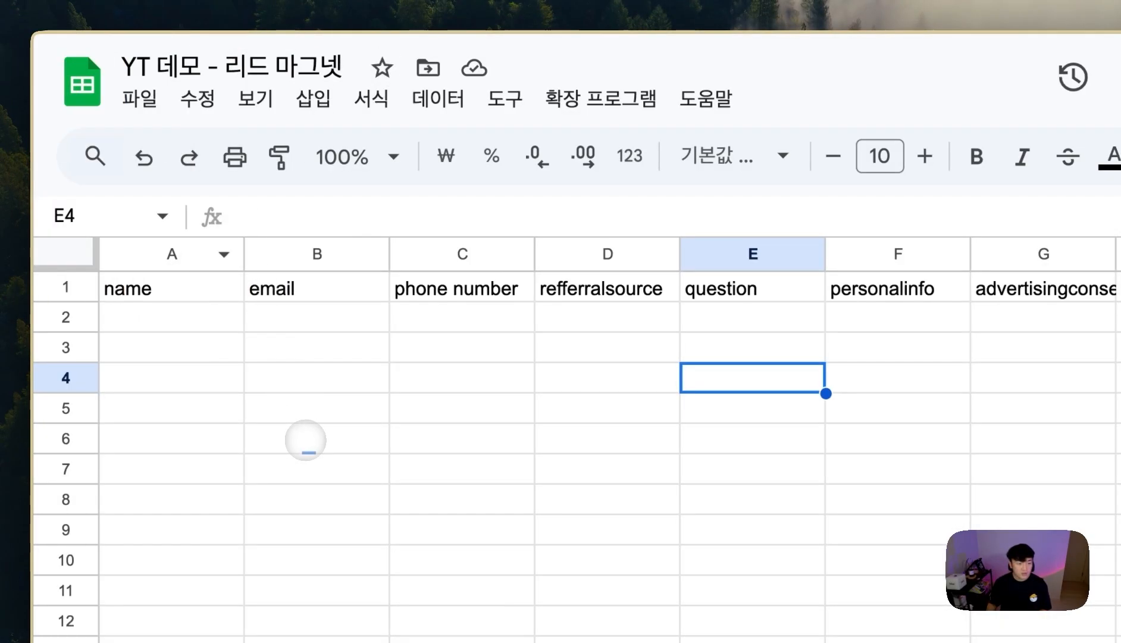
click(305, 440)
key(super+l)
mouse_move(474, 85)
mouse_down()
mouse_move(523, 86)
mouse_move(465, 95)
mouse_up()
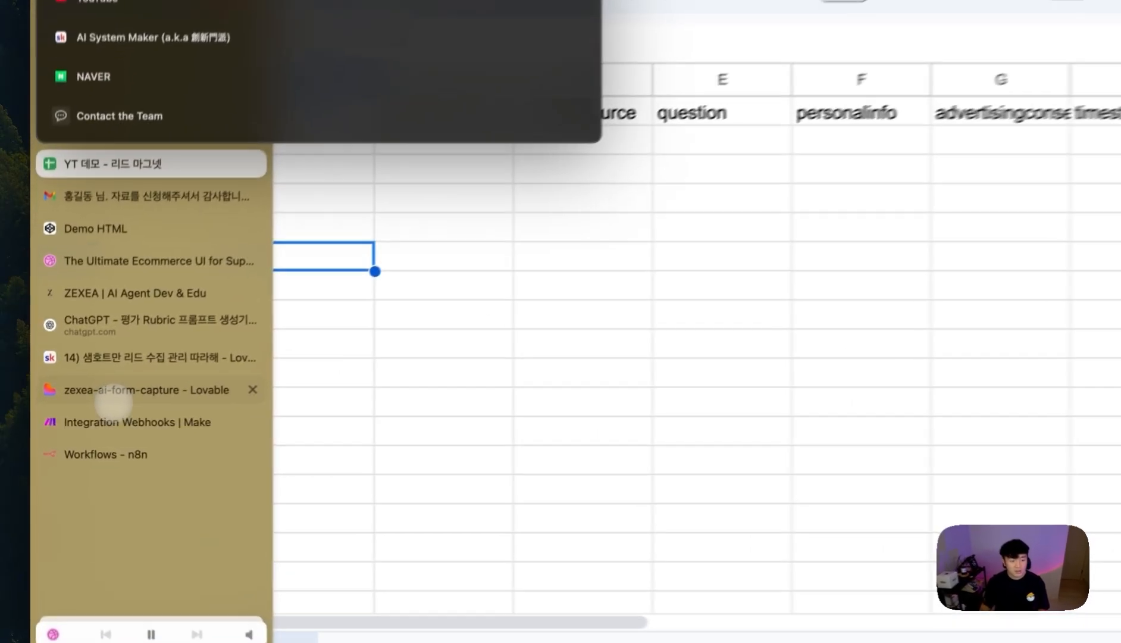
- Return to Make's Google Sheets module and open its list of sheets
click(107, 401)
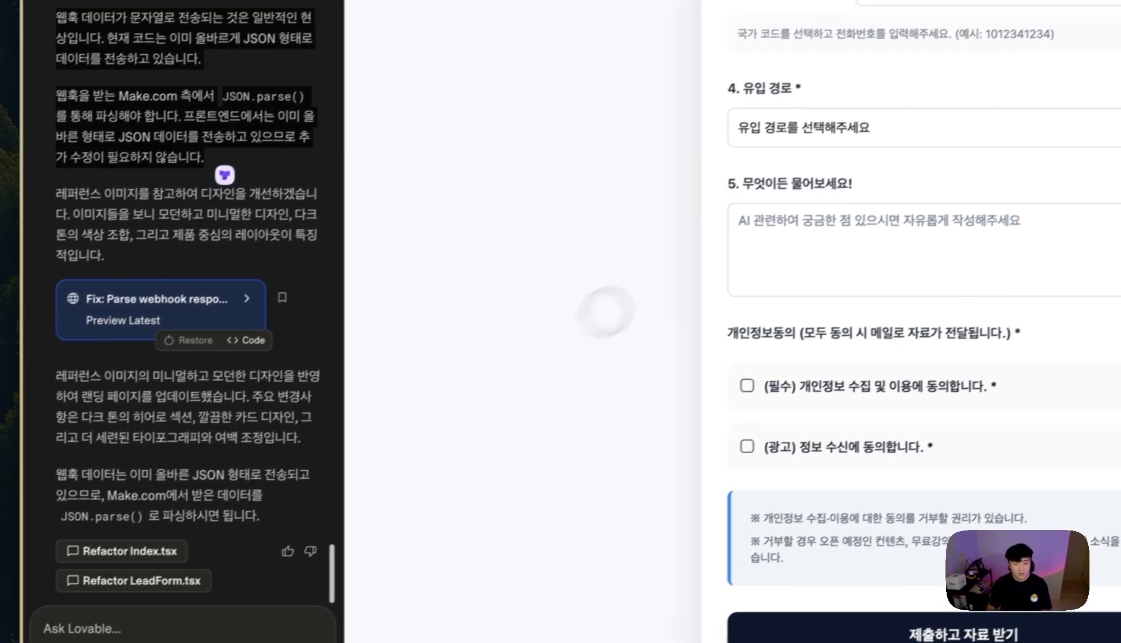
click(78, 381)
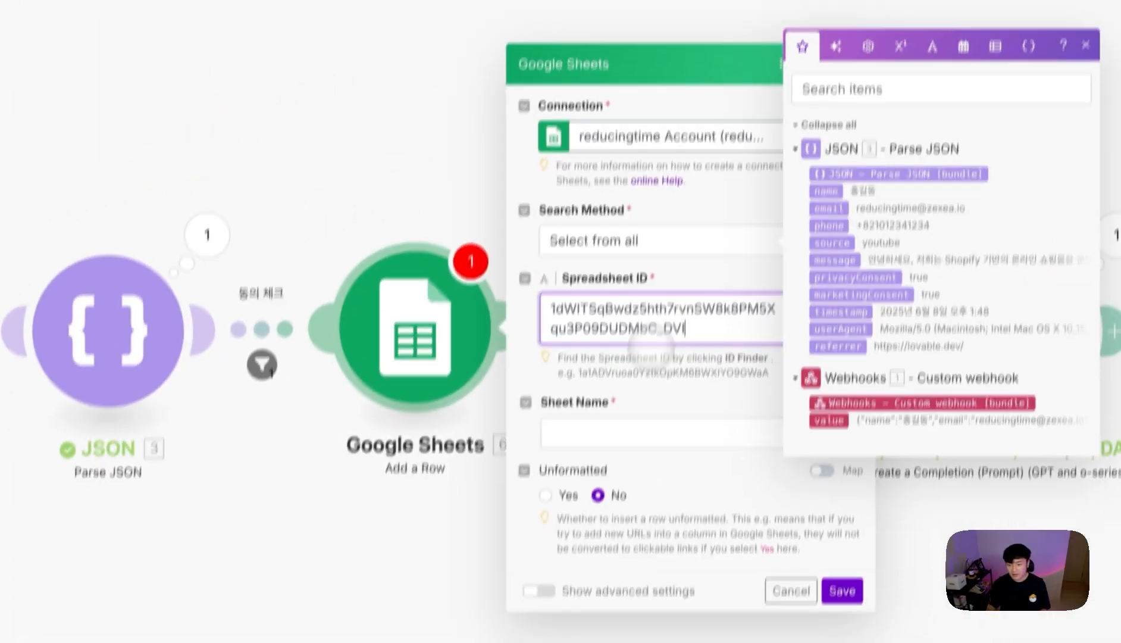
click(667, 343)
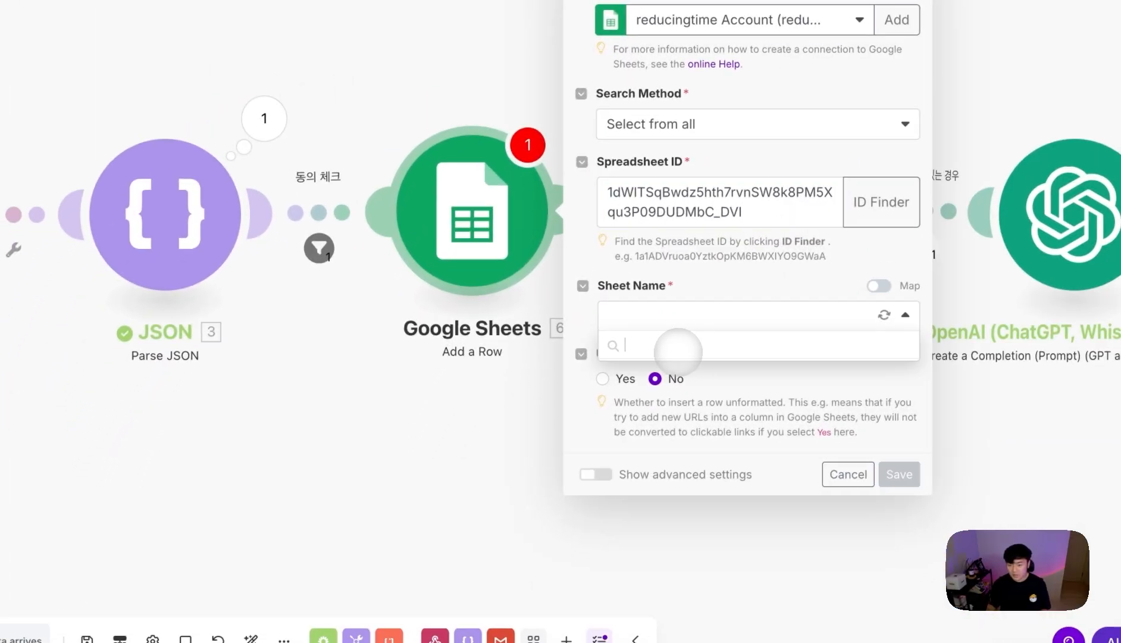
- Target sheet 시트1 and map the form's name, email, phone and source into columns A–D
click(696, 349)
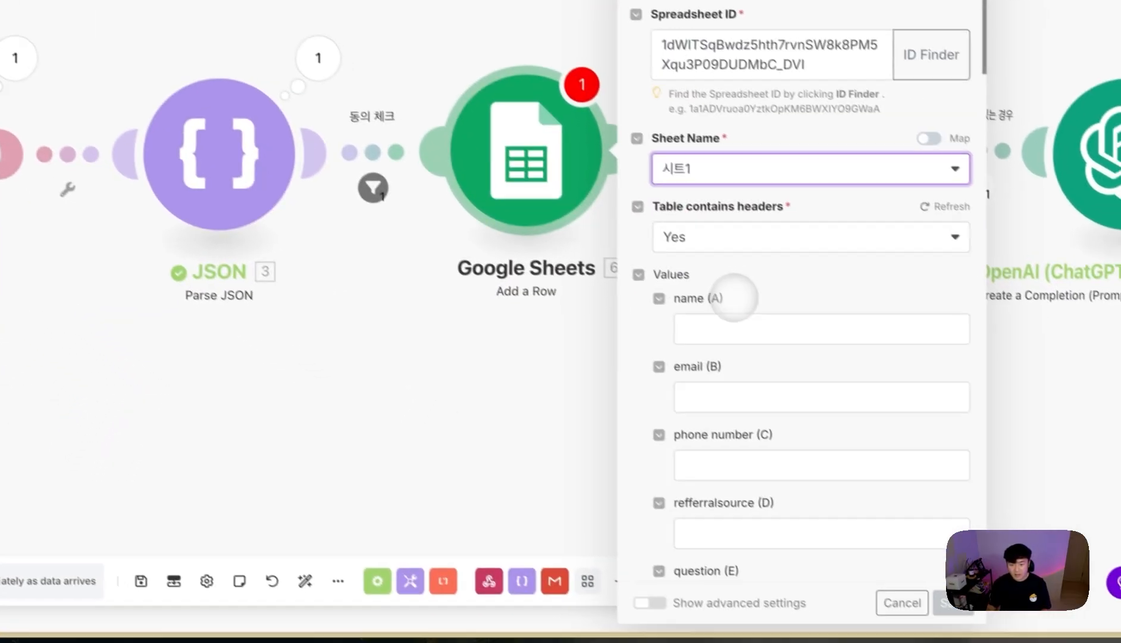
click(722, 320)
click(391, 261)
click(714, 370)
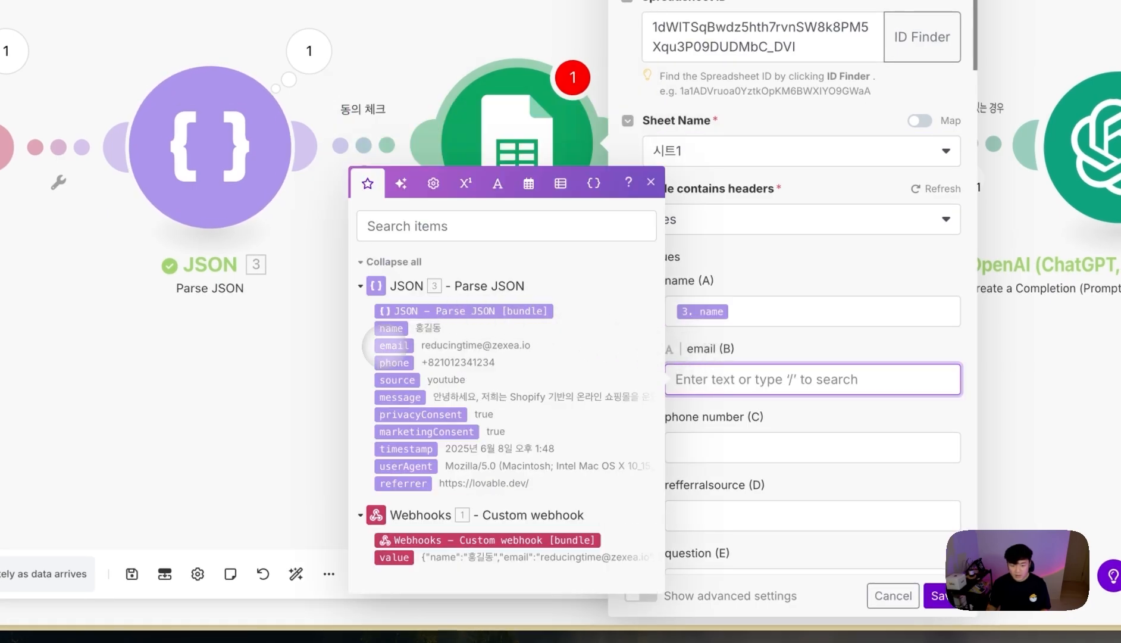
click(387, 345)
click(743, 445)
click(394, 385)
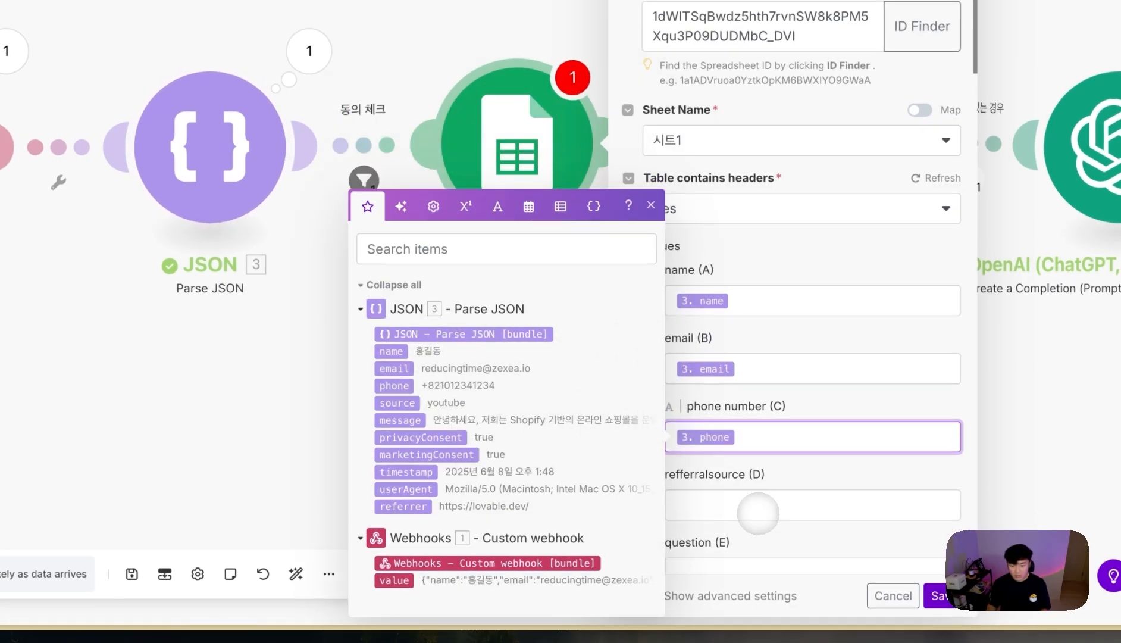
click(758, 513)
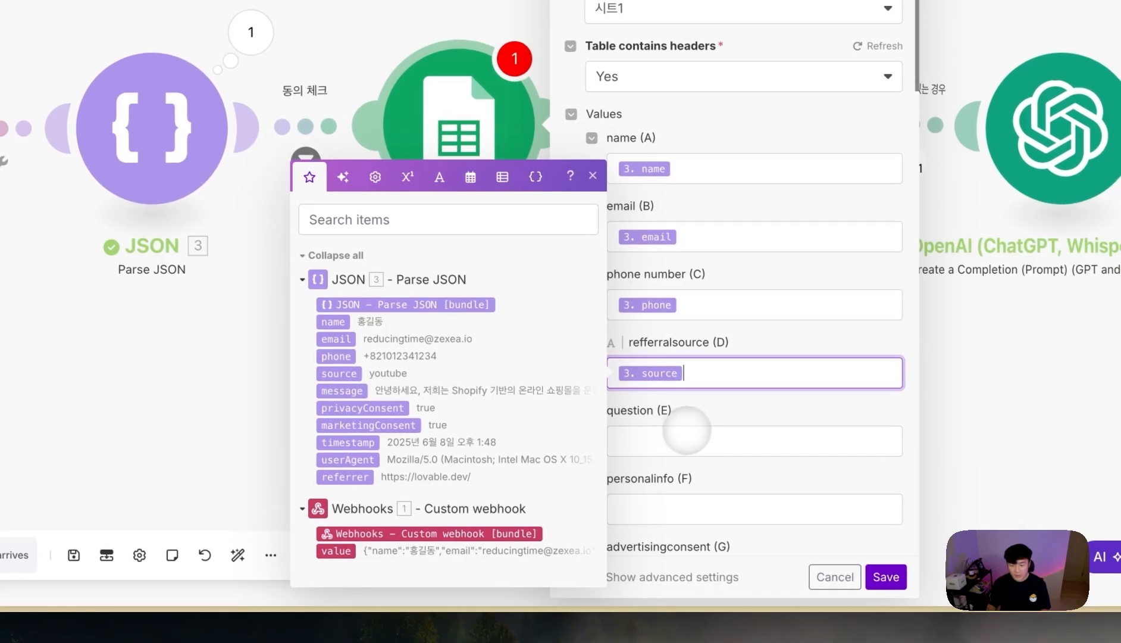
click(744, 460)
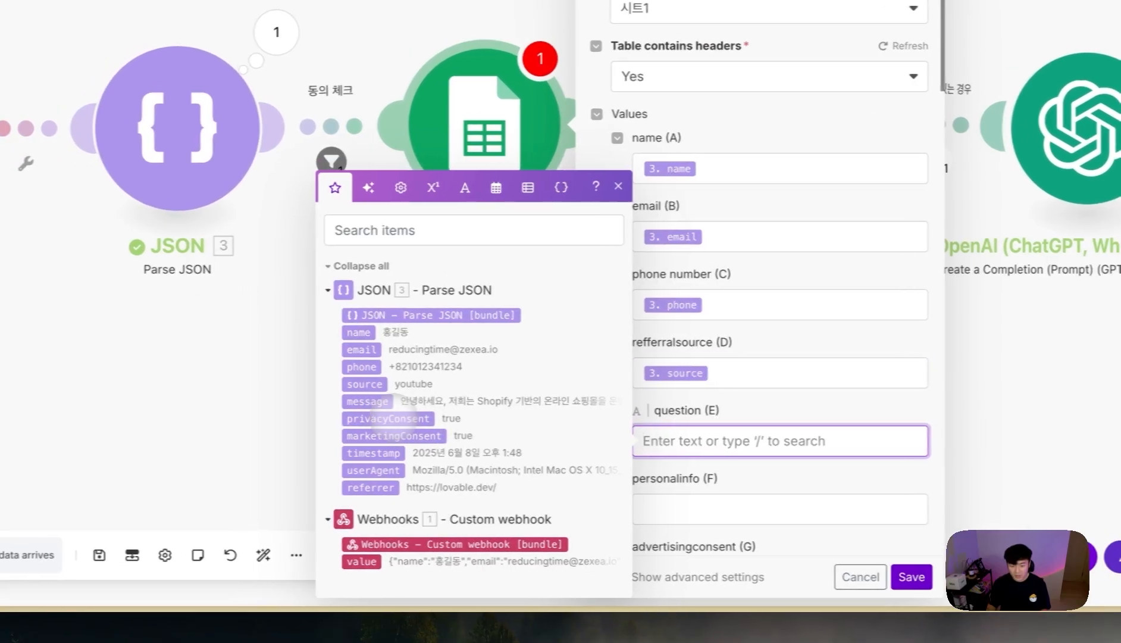
- Map message, privacyConsent, marketingConsent and timestamp into columns E–H, save, and open the OpenAI module
click(379, 401)
key(Tab)
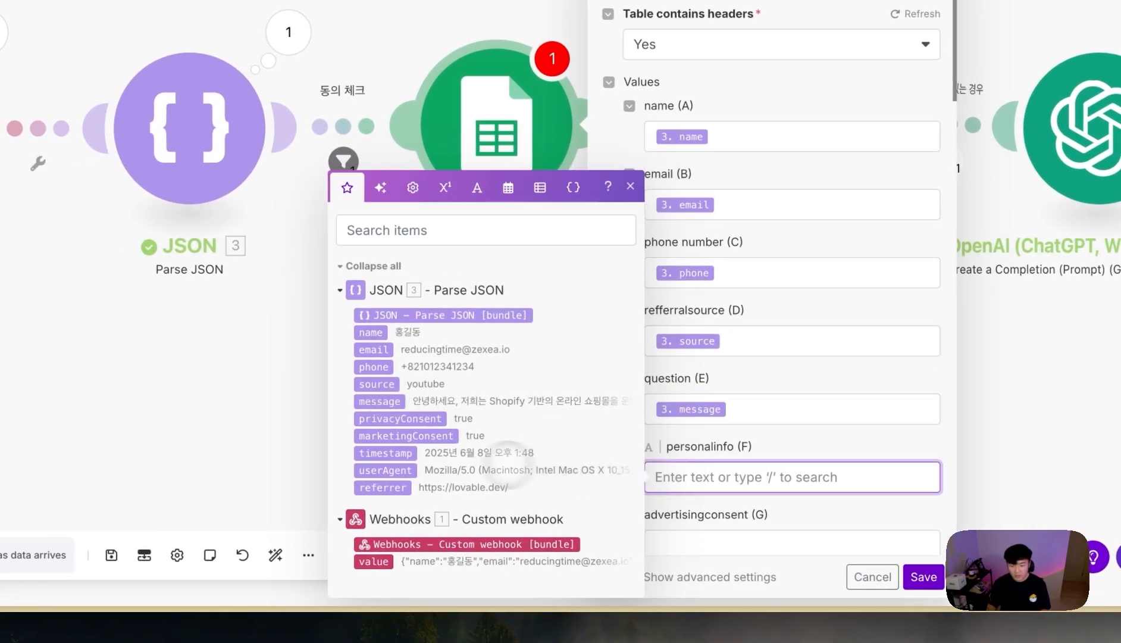
click(398, 418)
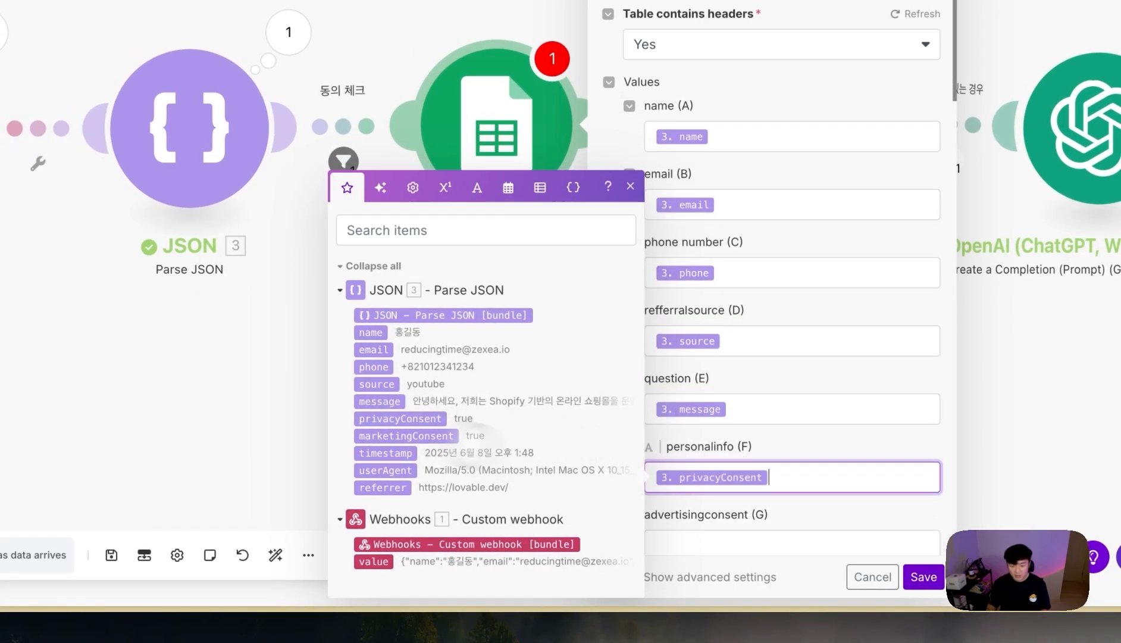
click(728, 537)
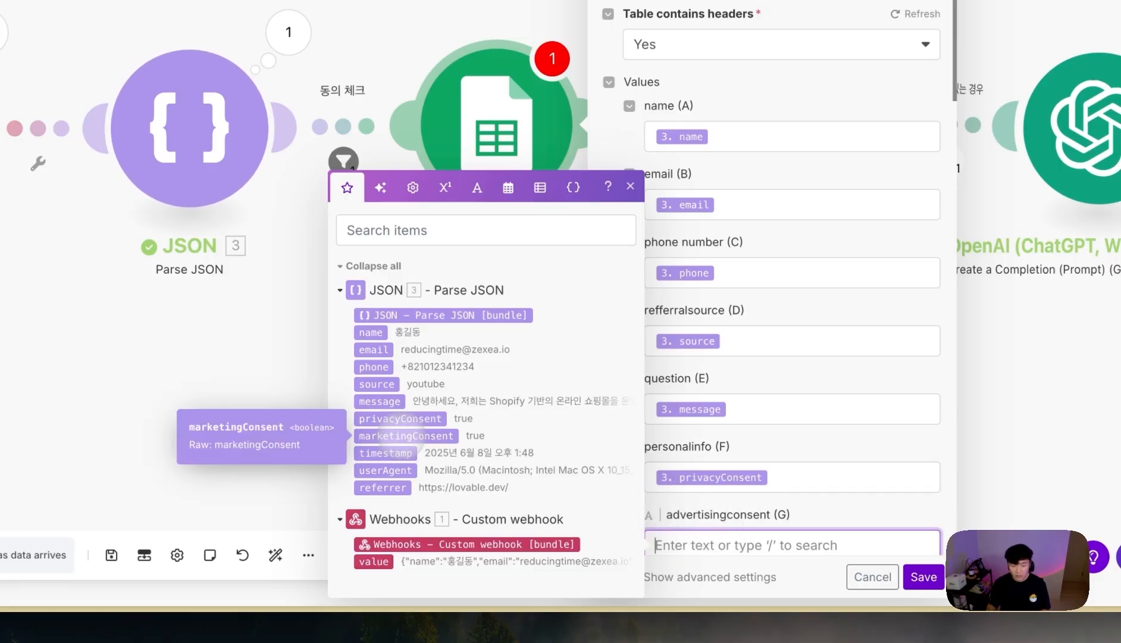
click(406, 436)
key(Tab)
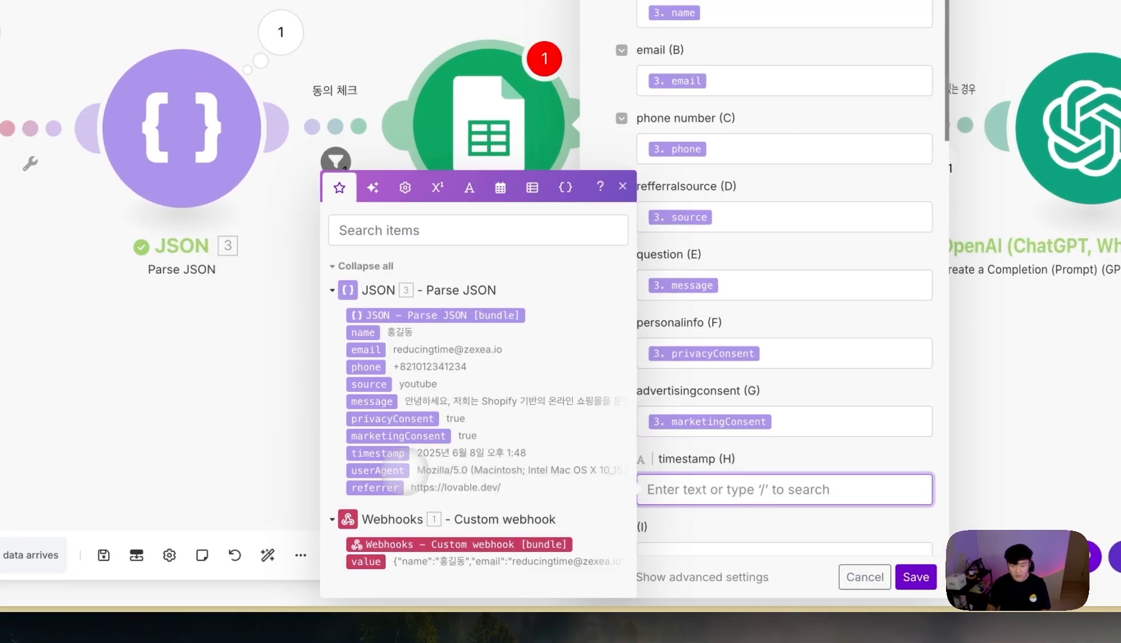
click(378, 452)
scroll(845, 434, down, 2)
click(872, 588)
drag(660, 389, 418, 386)
click(812, 167)
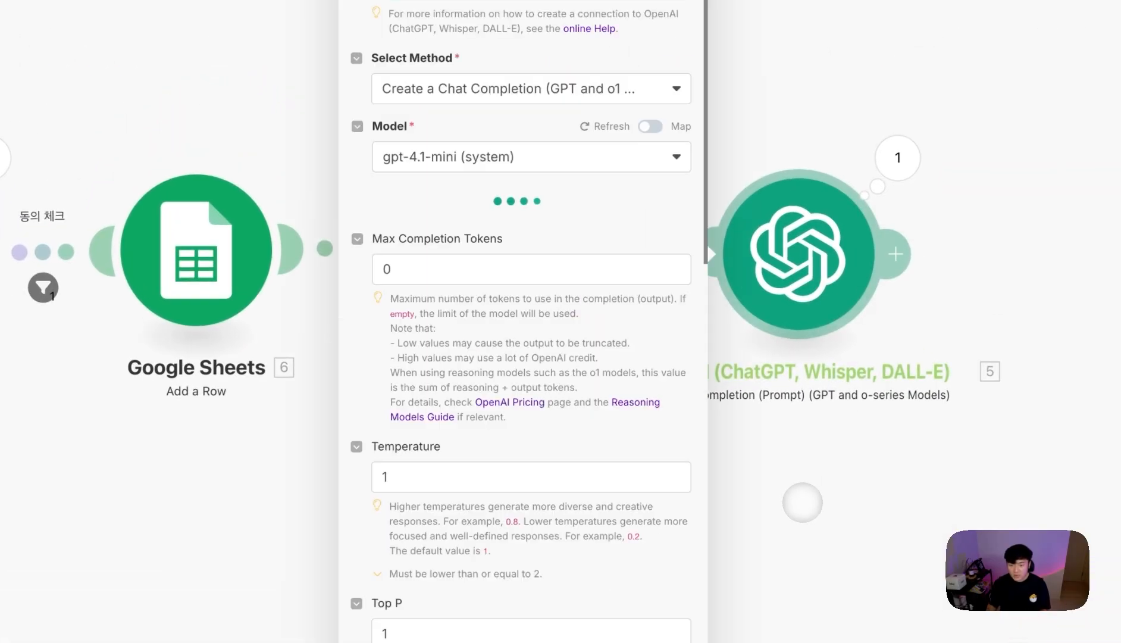
- Close the OpenAI settings and inspect its last run output
key(Escape)
click(898, 157)
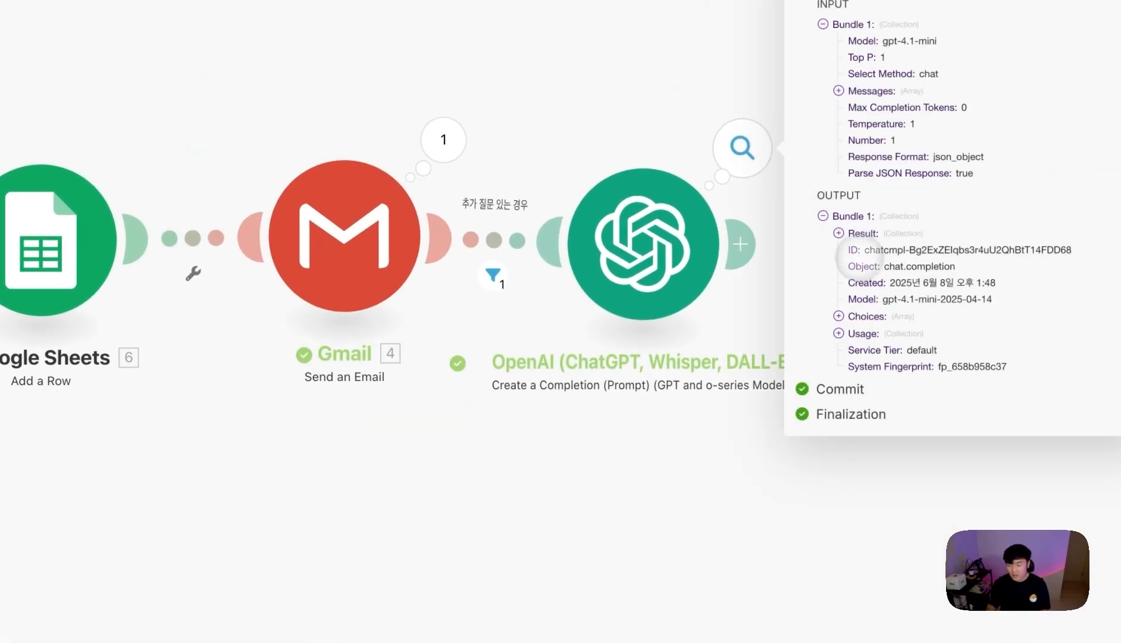
click(600, 486)
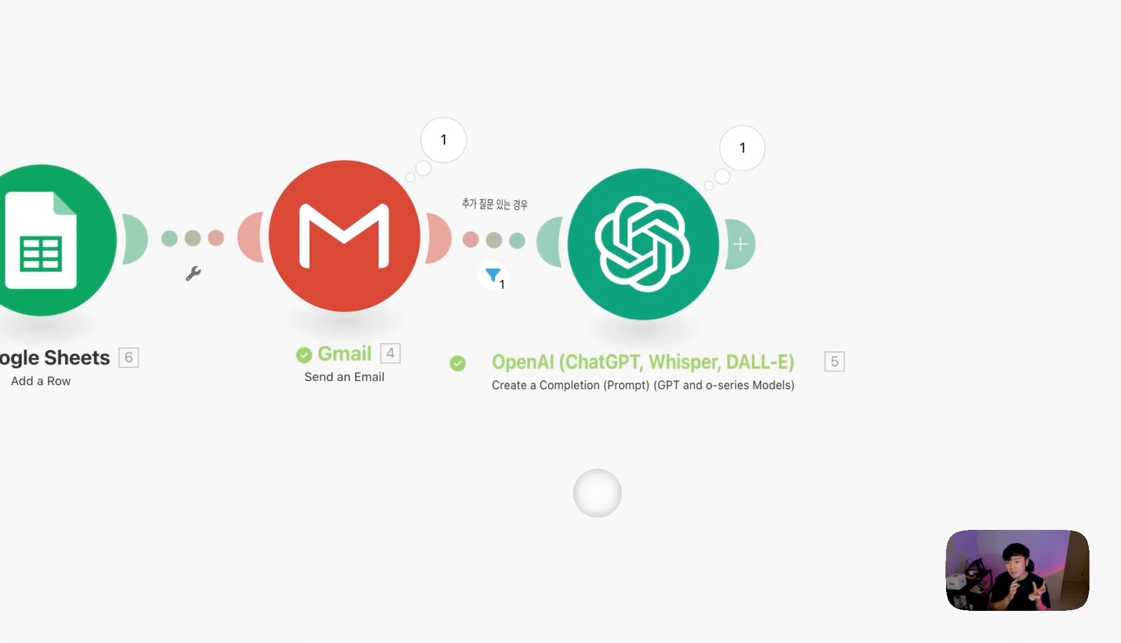
- Abandon a first Gmail module attempt, shift OpenAI right and review the Google Sheets settings
click(751, 258)
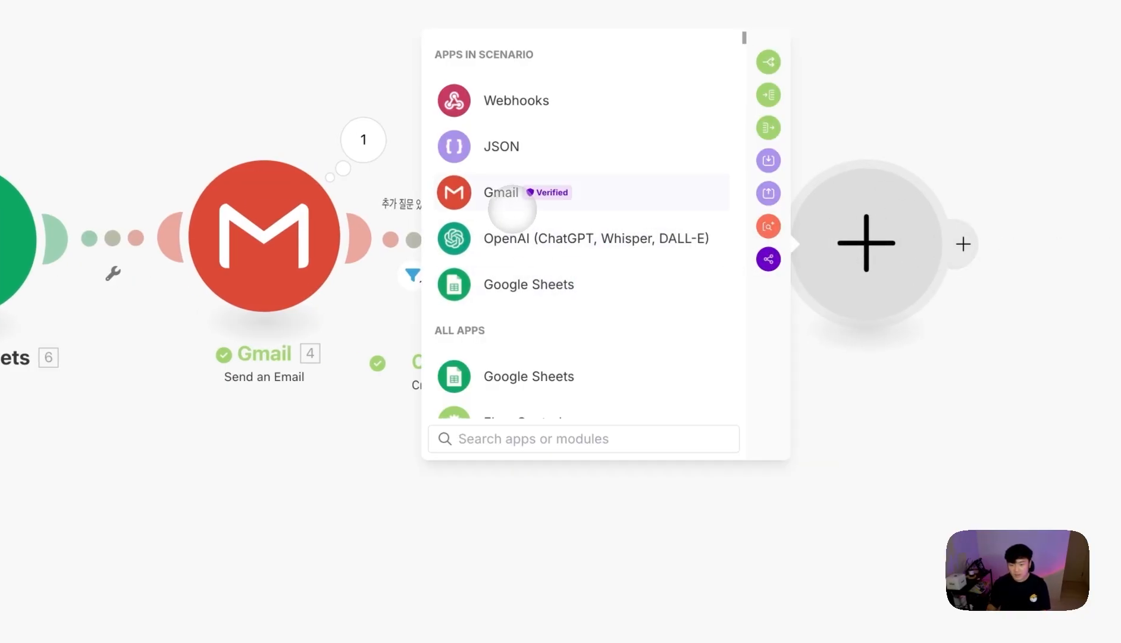
click(500, 193)
scroll(580, 300, down, 2)
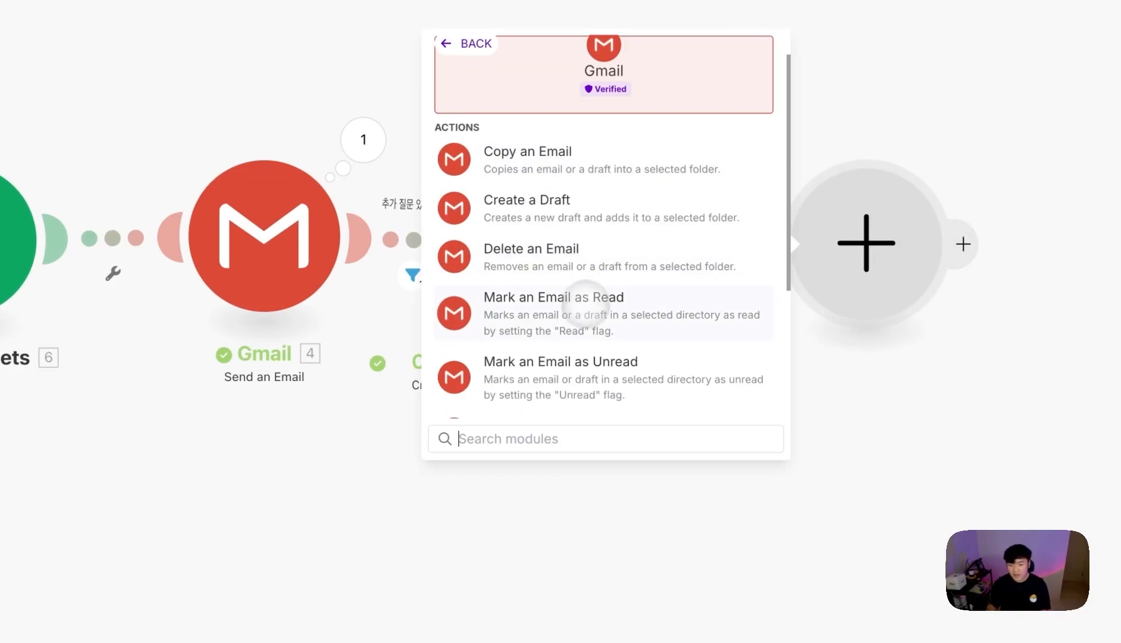
scroll(571, 303, down, 3)
click(300, 466)
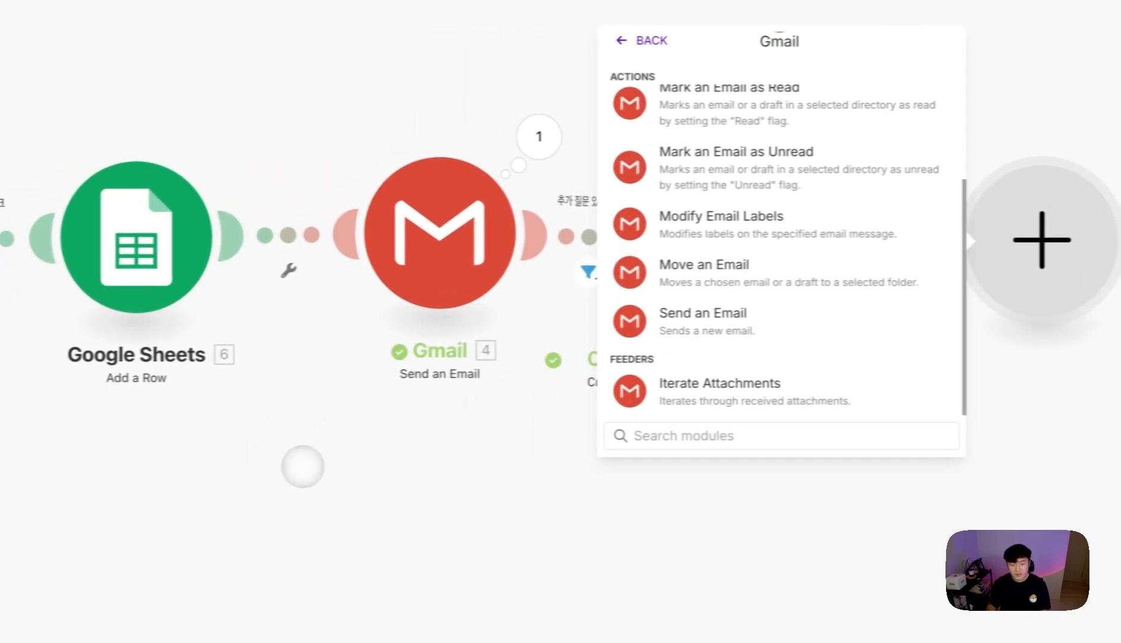
drag(753, 240, 811, 236)
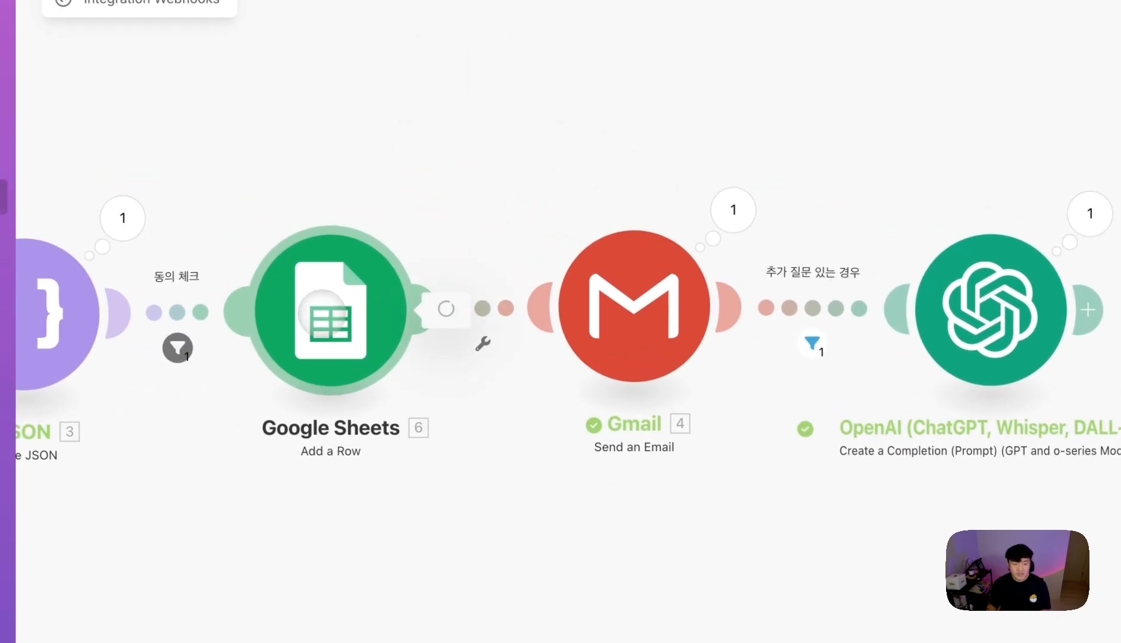
click(148, 238)
scroll(430, 320, down, 10)
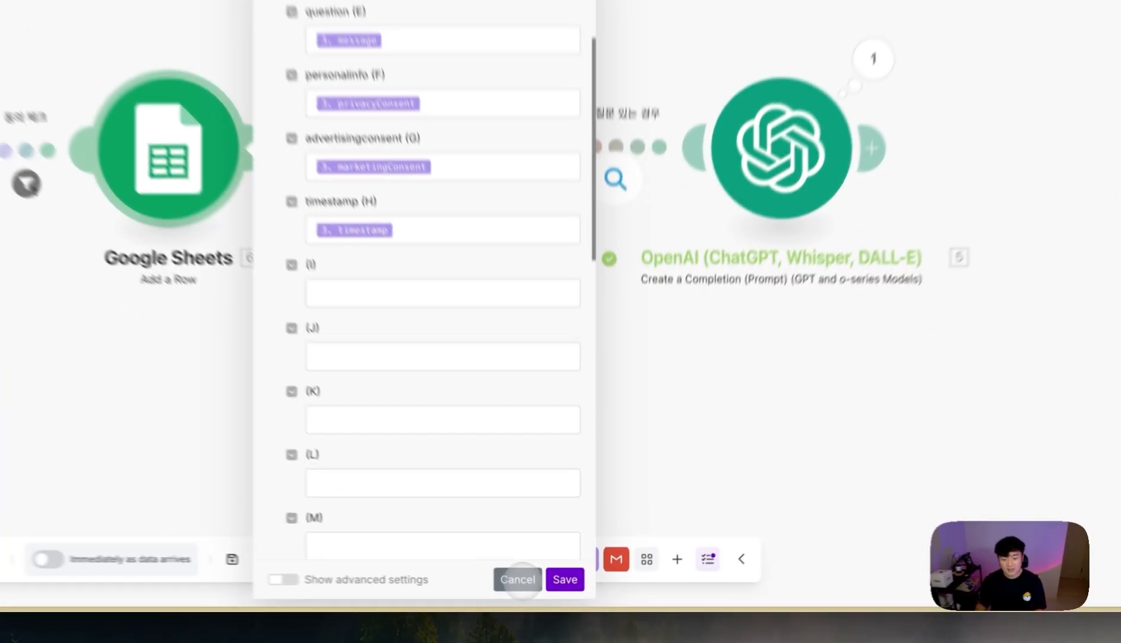
click(543, 588)
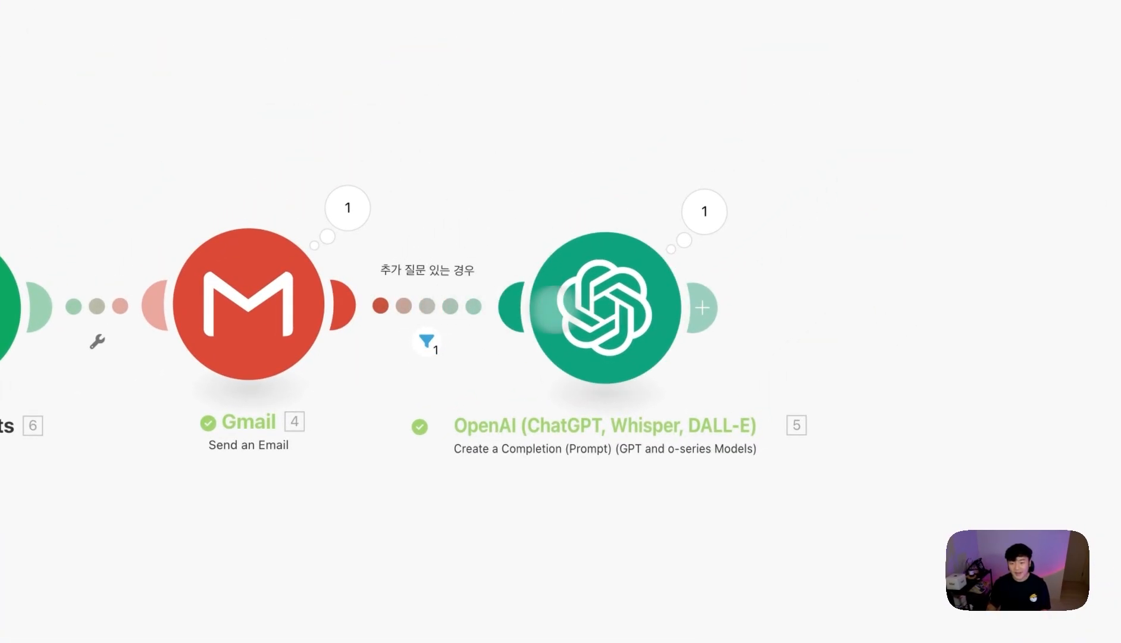
- Add a Gmail Send an Email module after OpenAI
click(703, 307)
click(464, 226)
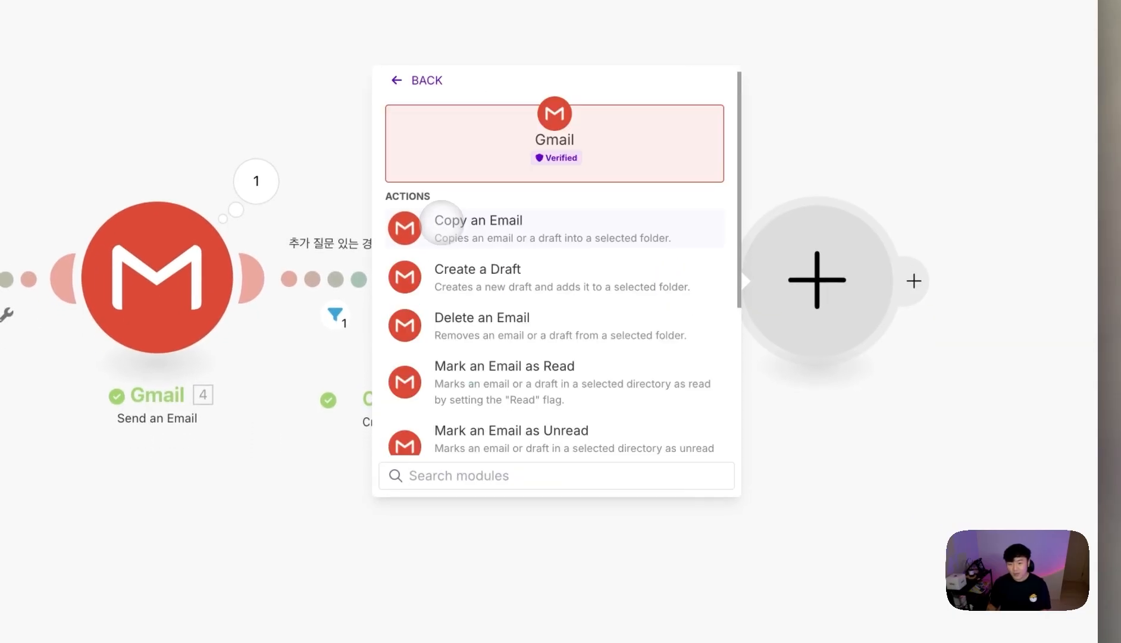
scroll(516, 306, down, 1)
scroll(536, 333, down, 6)
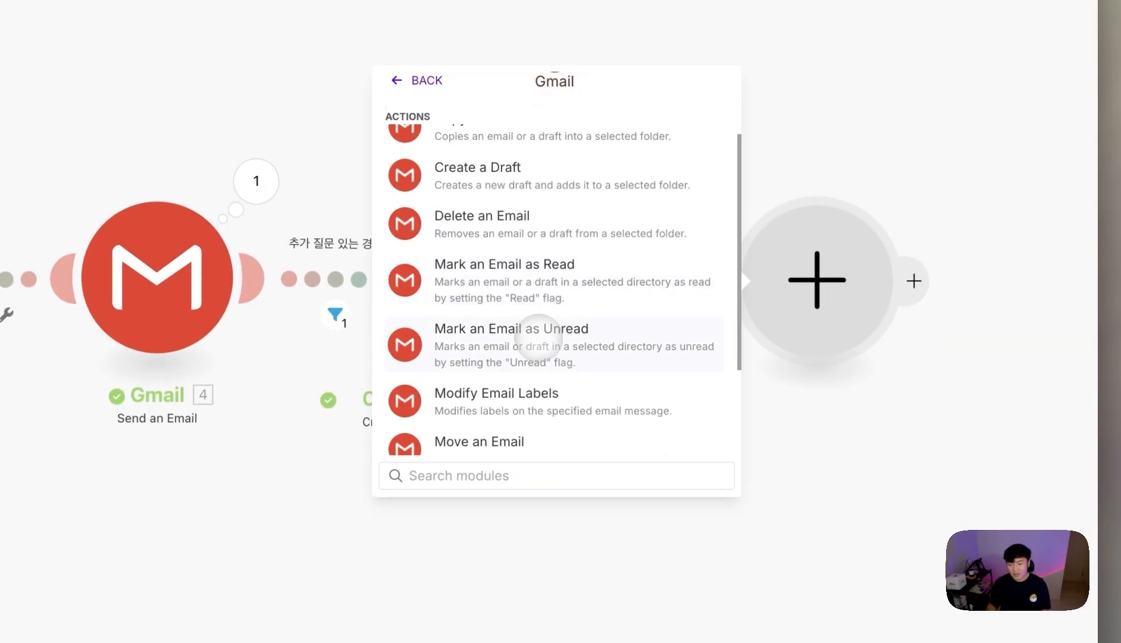
click(503, 379)
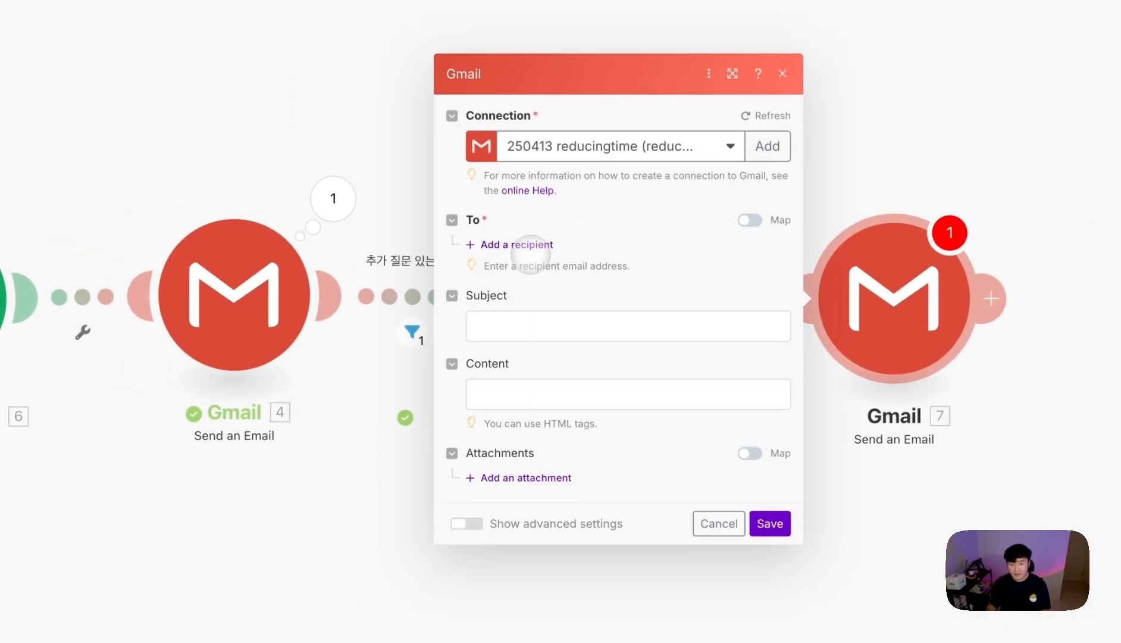
- Enter the recipient, set the subject to name plus '님은 우수한 잠재 고객일지 모릅니다!!!', and show advanced settings
click(530, 250)
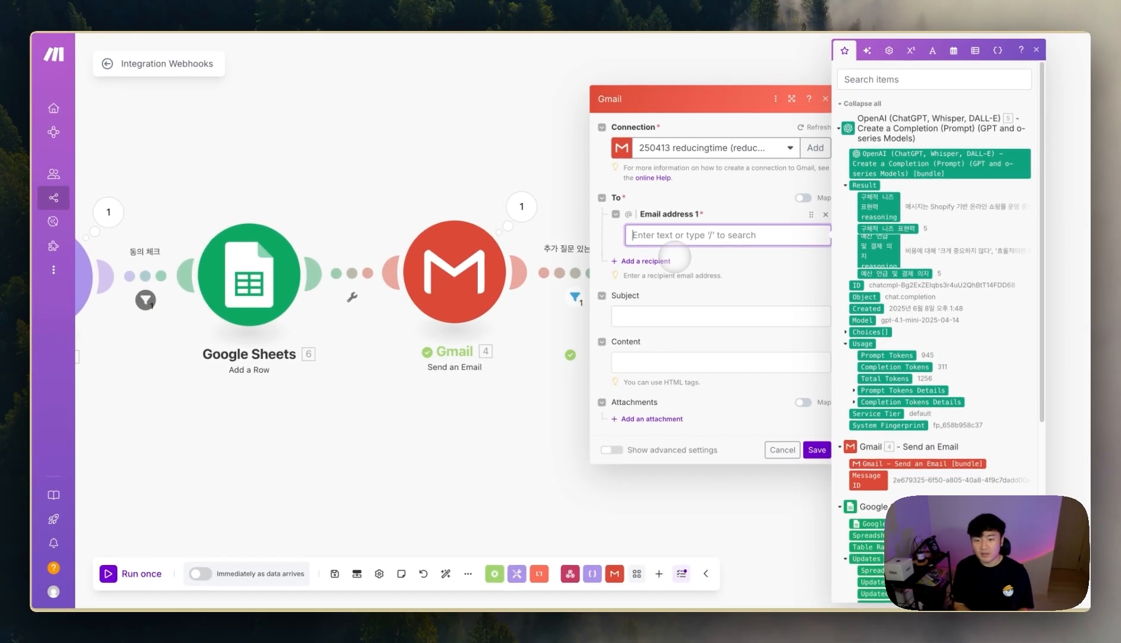
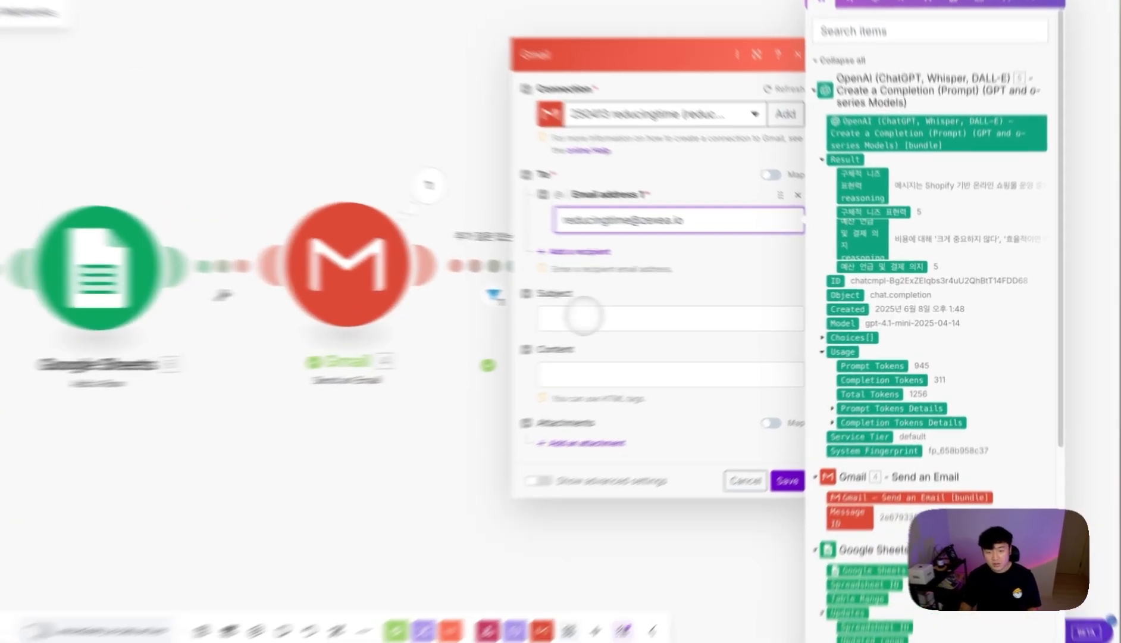
click(650, 315)
scroll(866, 349, down, 1)
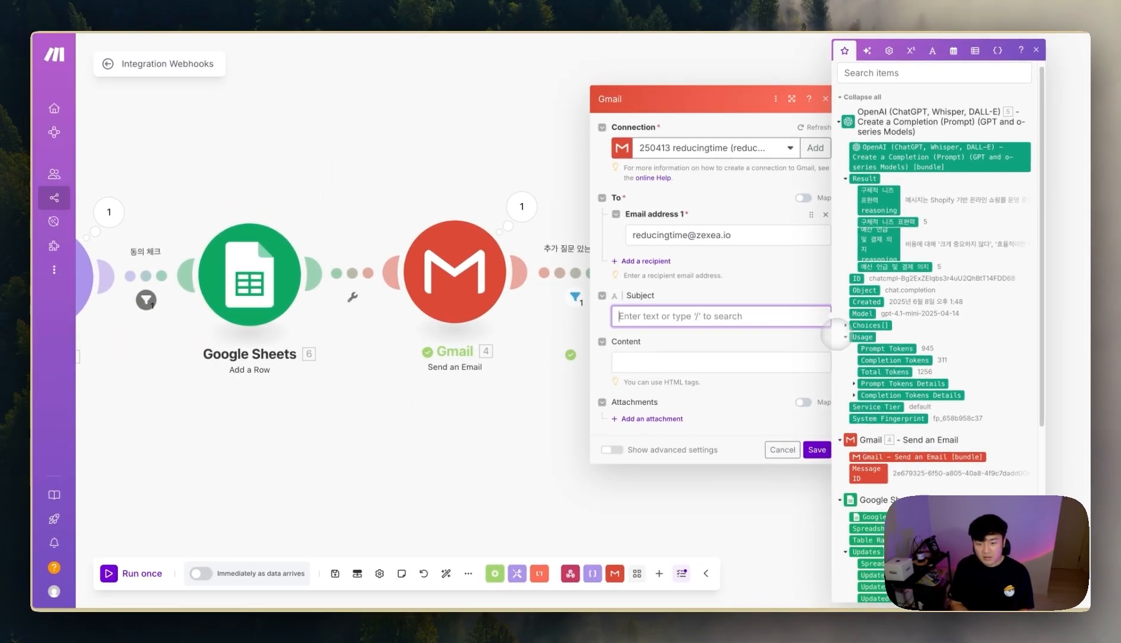
scroll(950, 434, down, 1)
scroll(951, 435, down, 2)
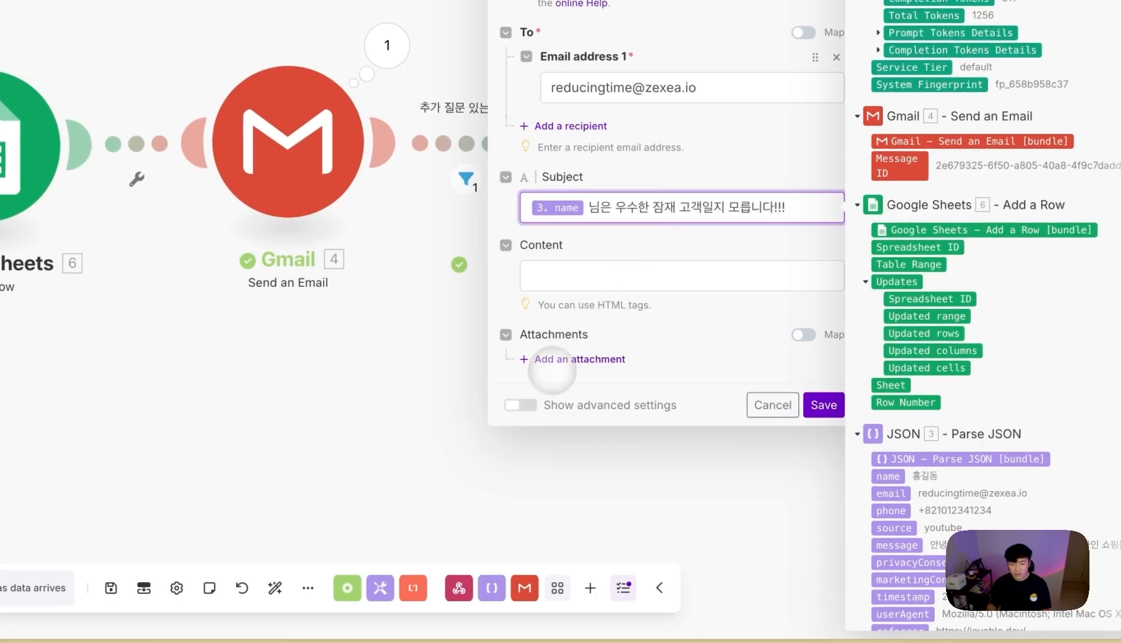
click(521, 405)
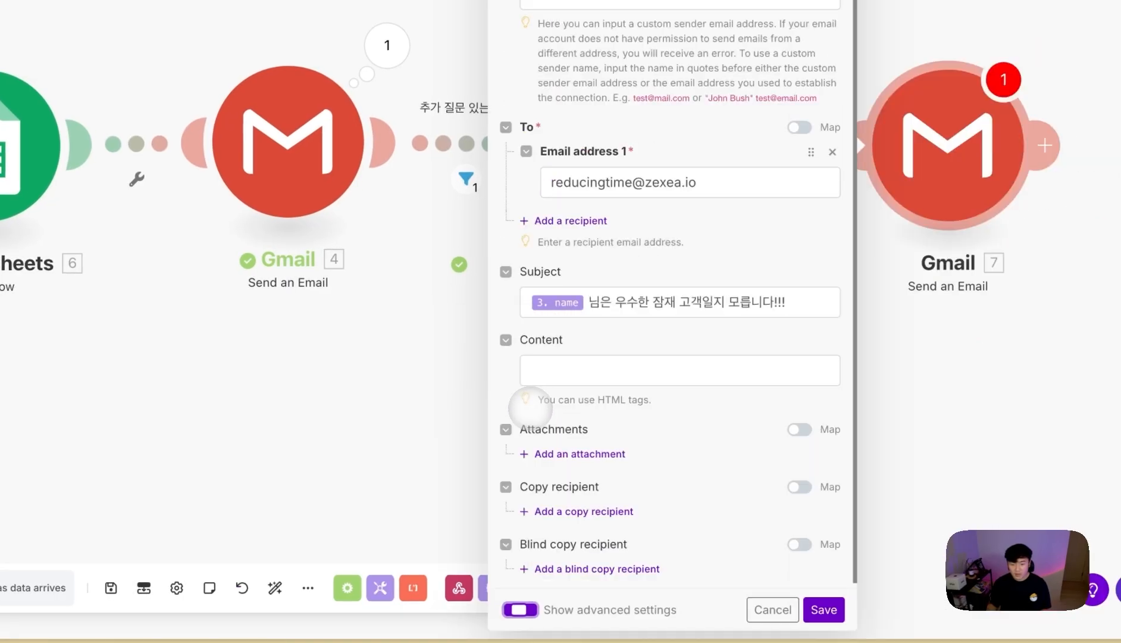
- Add a blind-copy recipient address and start the email body with '이름 :'
click(597, 567)
click(630, 527)
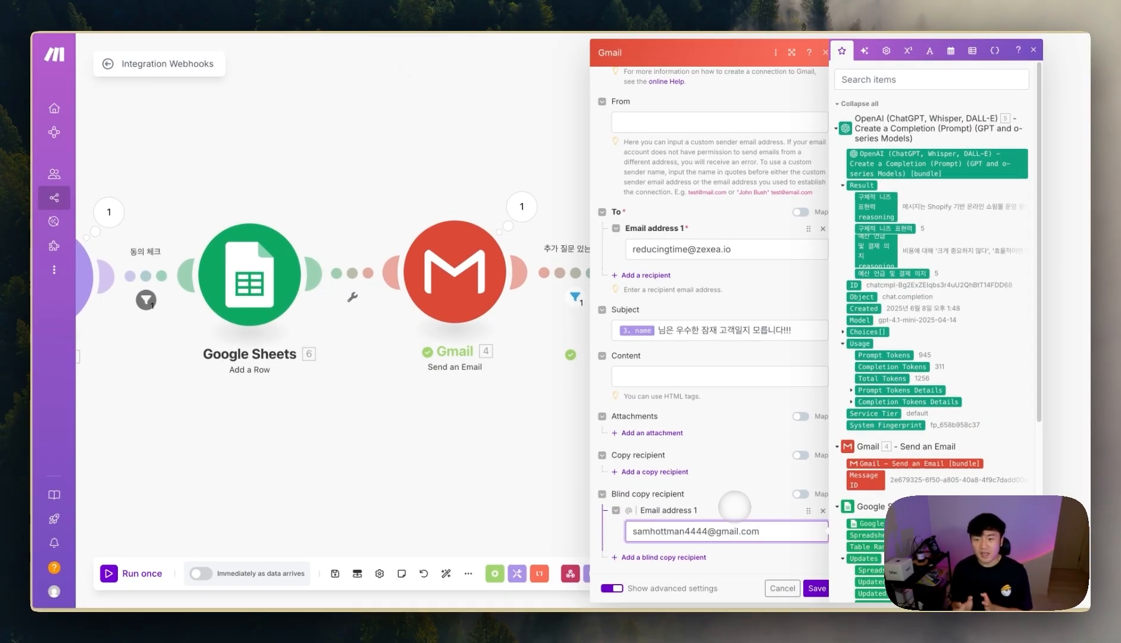
click(714, 376)
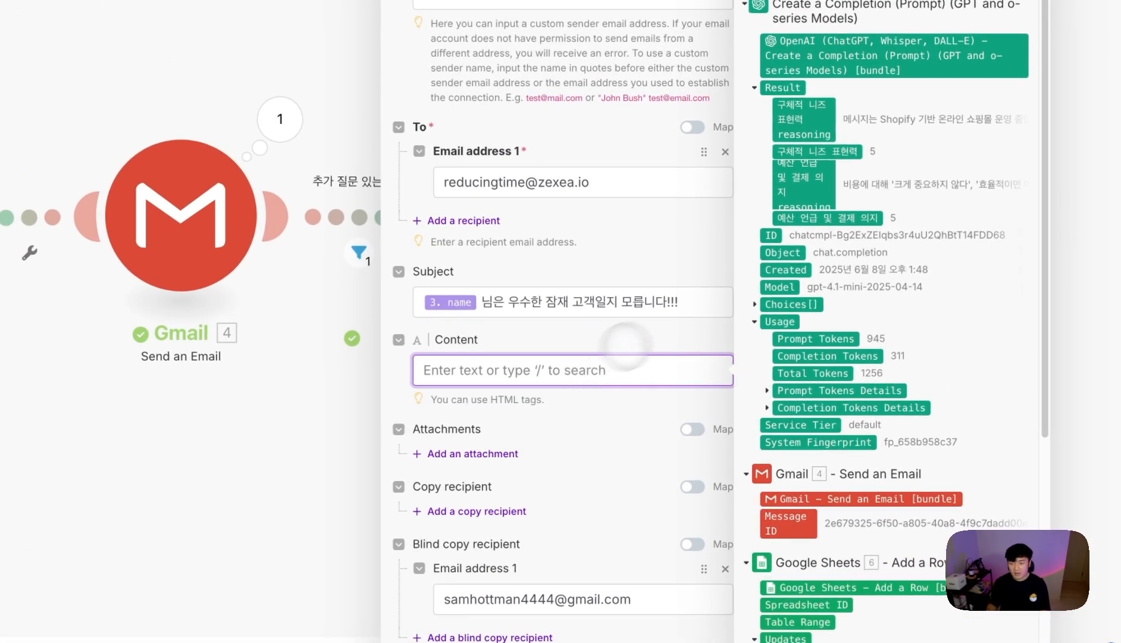
text(이)
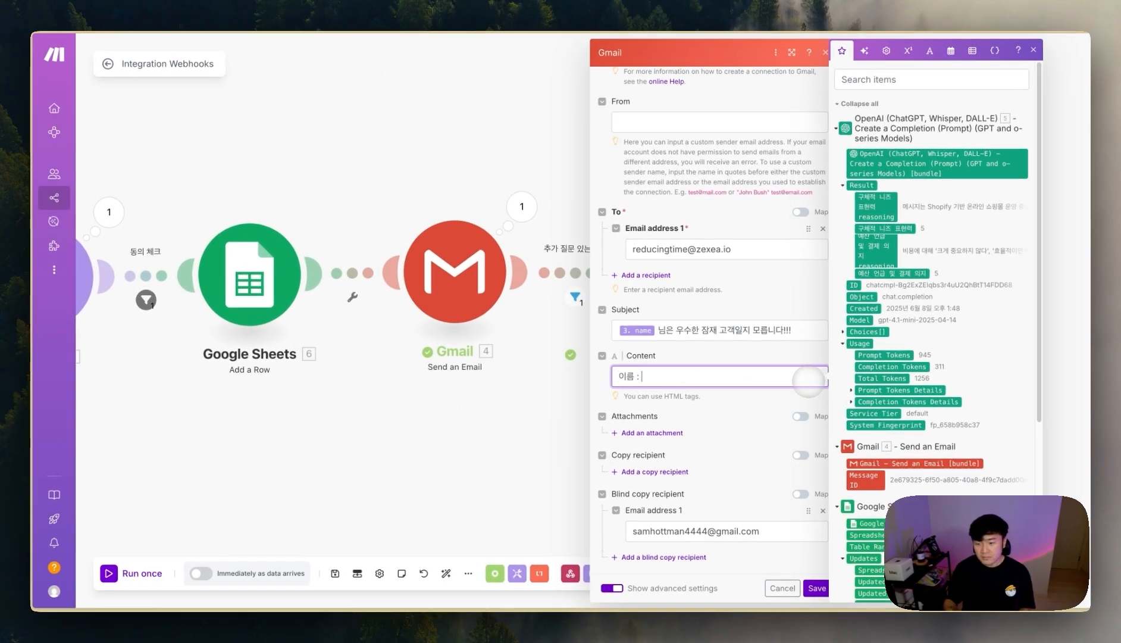
text(름 :)
- Map the name after '이름 :', then add '전화 번호' and '메일 주소' lines with mapped phone and email
scroll(929, 387, down, 5)
click(897, 442)
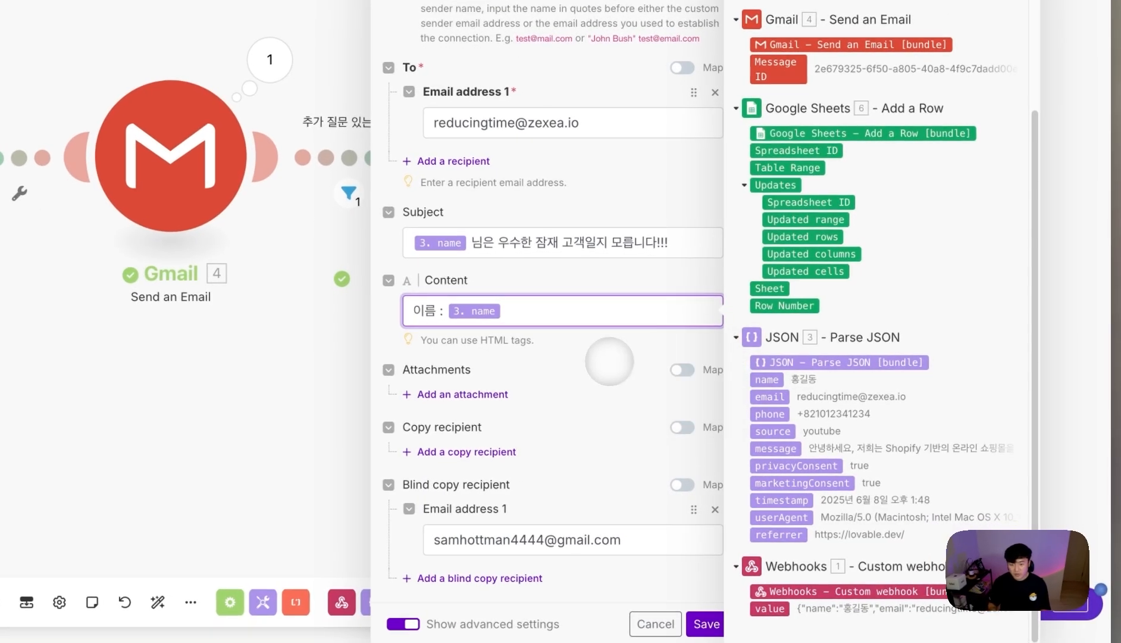
key(Return)
text(ㅈ전)
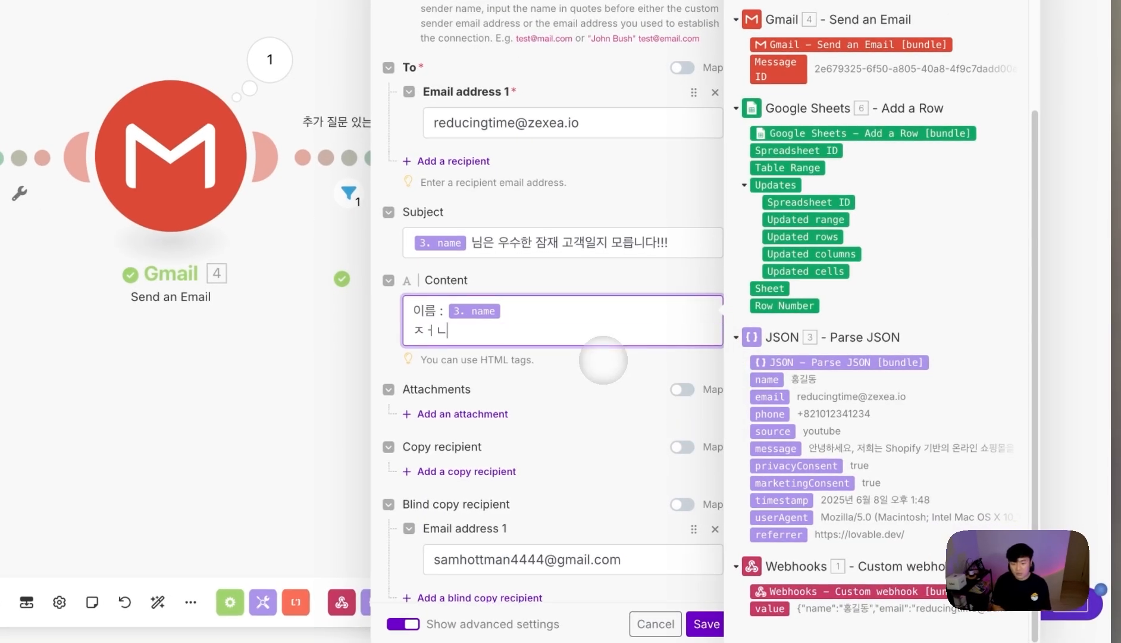
text(화 번호 :)
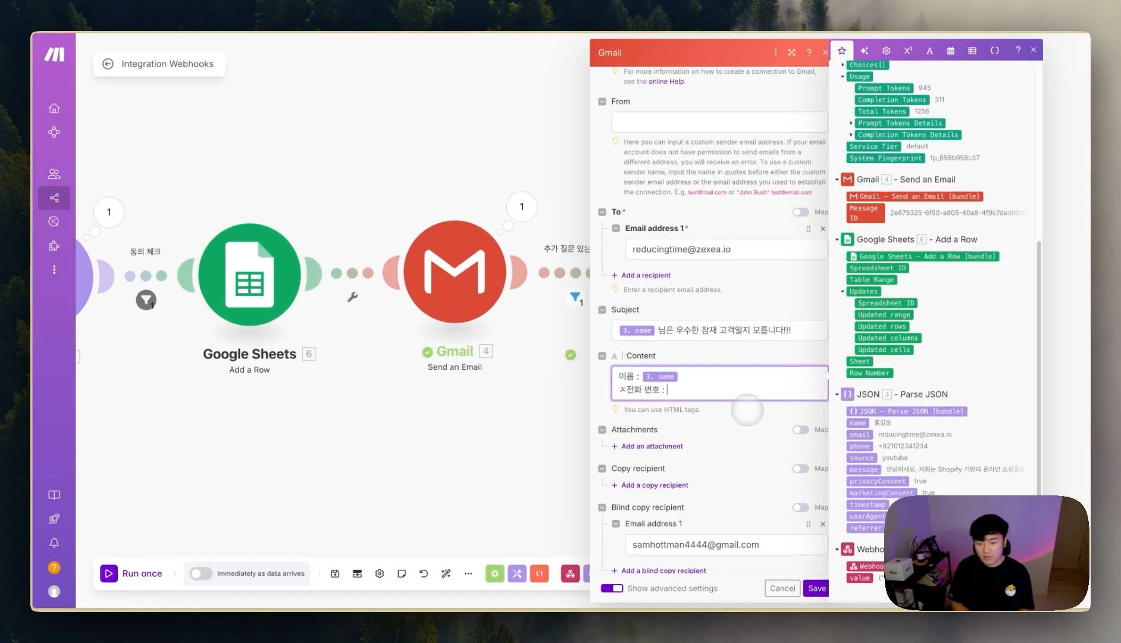
click(859, 445)
key(Return)
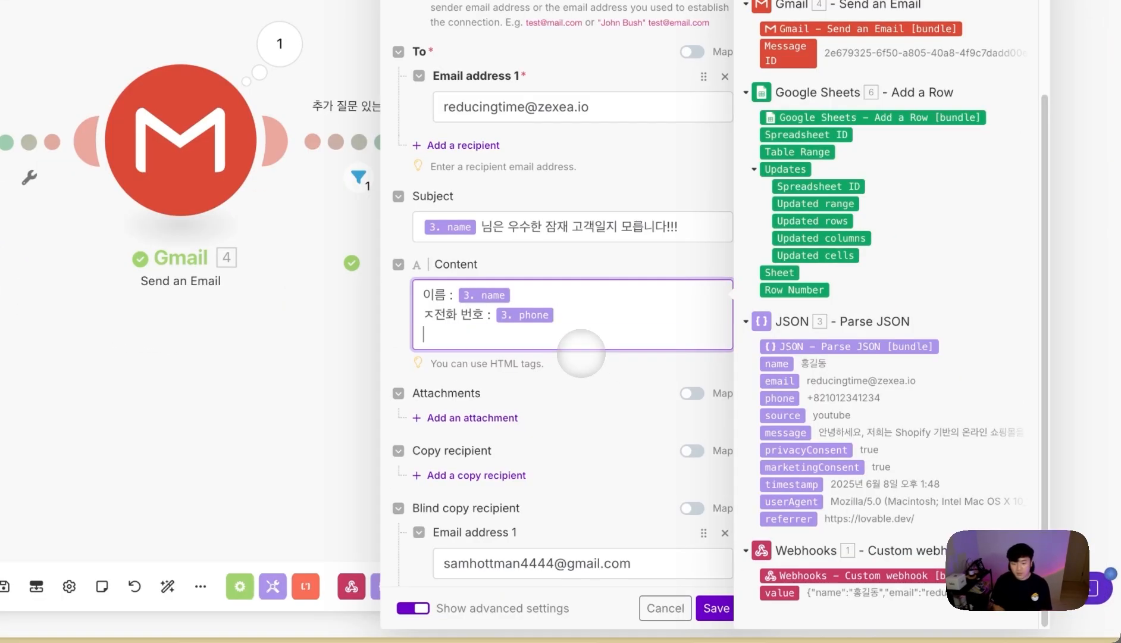
text(ㅇ메일 주소 :)
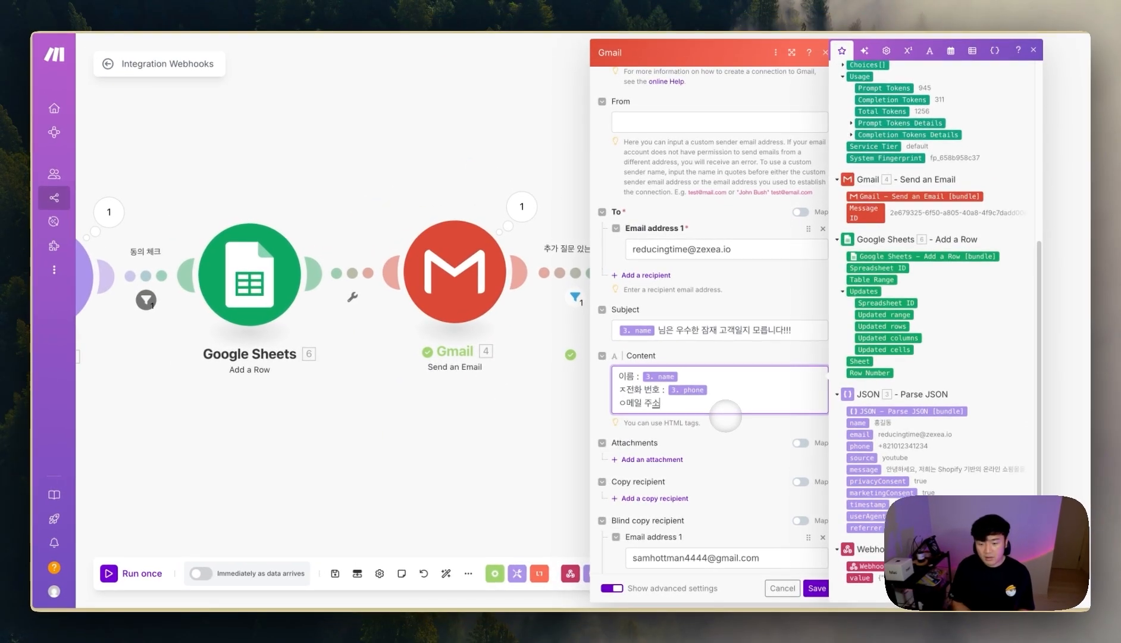
click(860, 433)
key(Return)
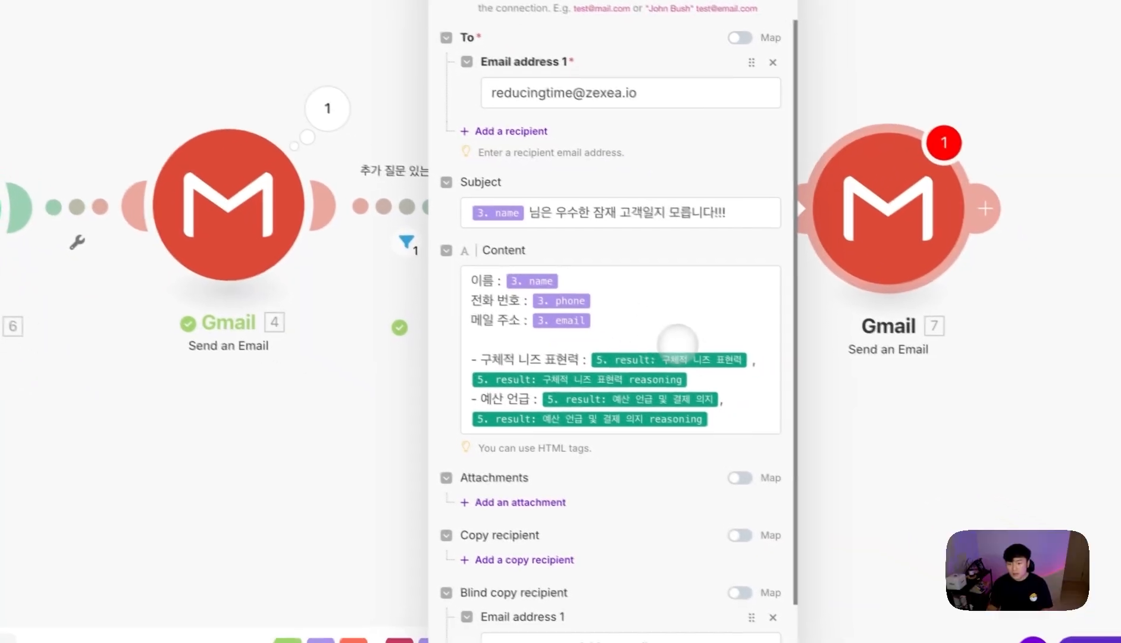
- Append <p> tags to the email body lines and close the Gmail settings
click(639, 296)
click(646, 247)
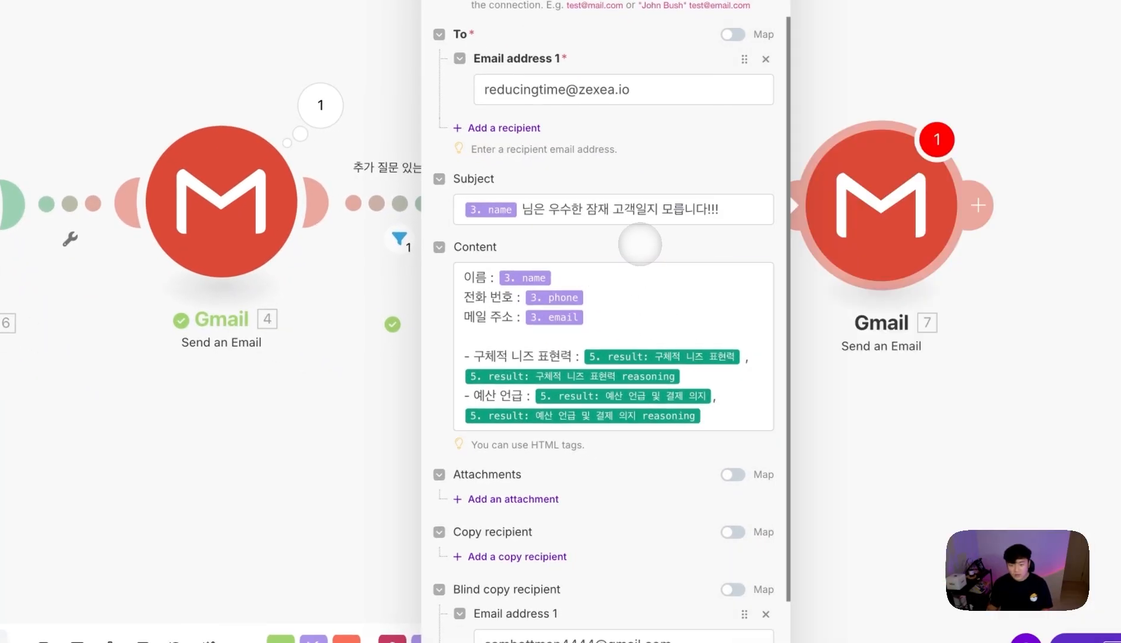
click(627, 274)
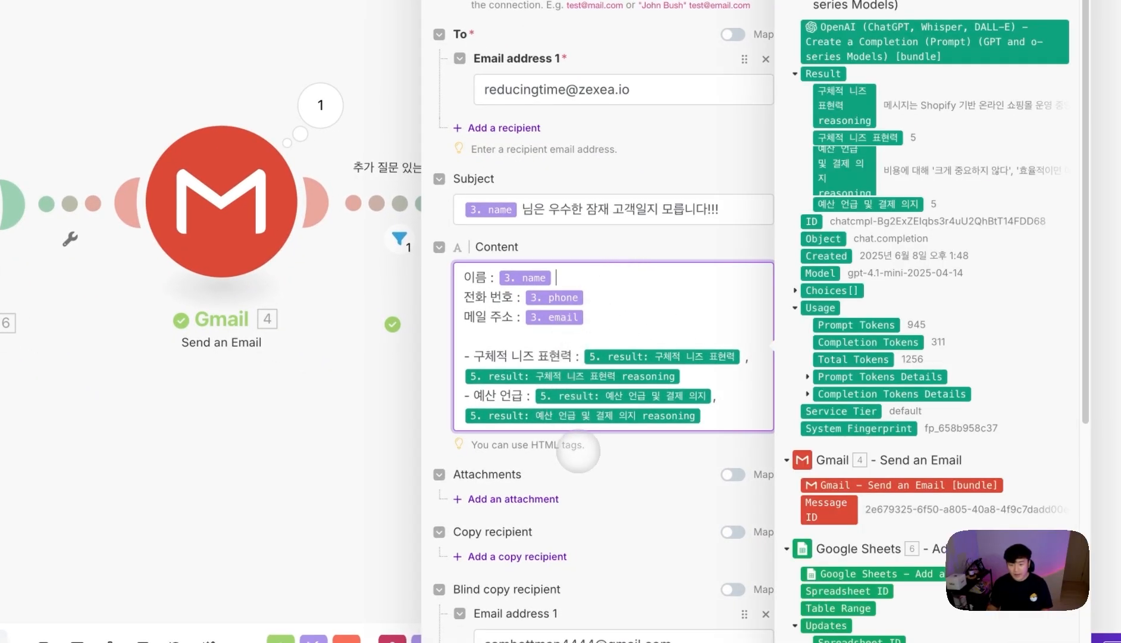
drag(575, 450, 527, 450)
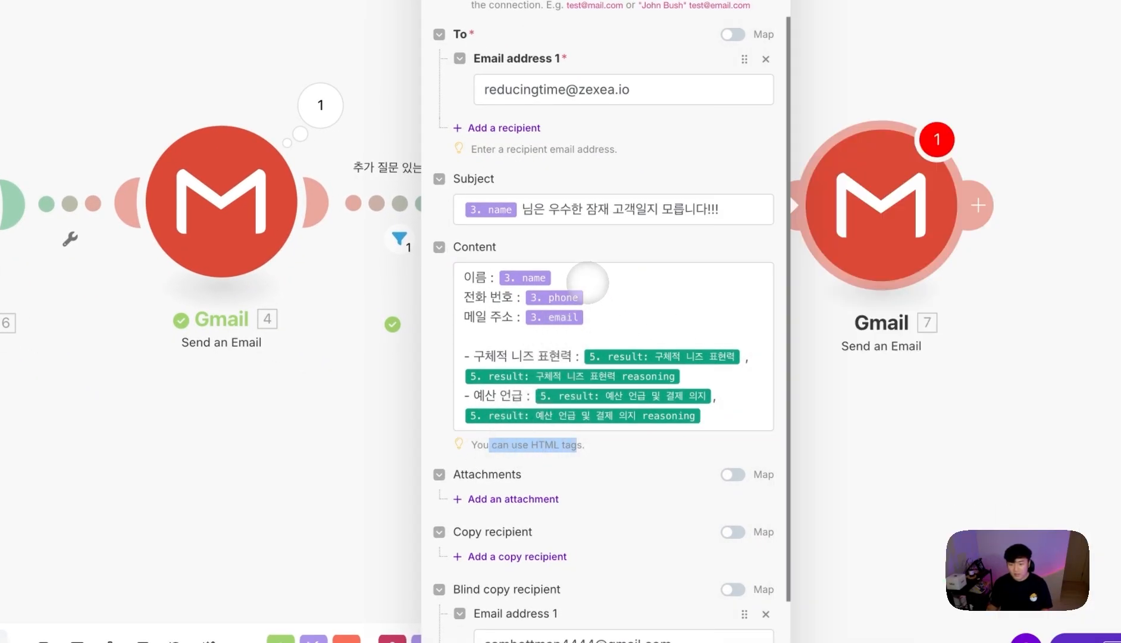
click(587, 283)
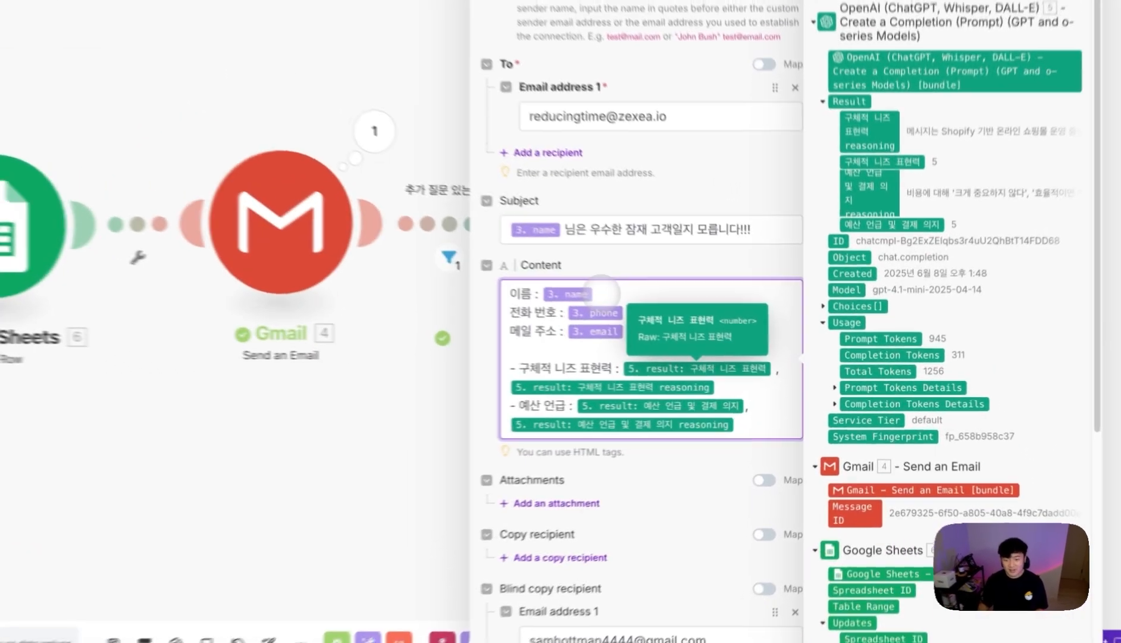
text(<p>)
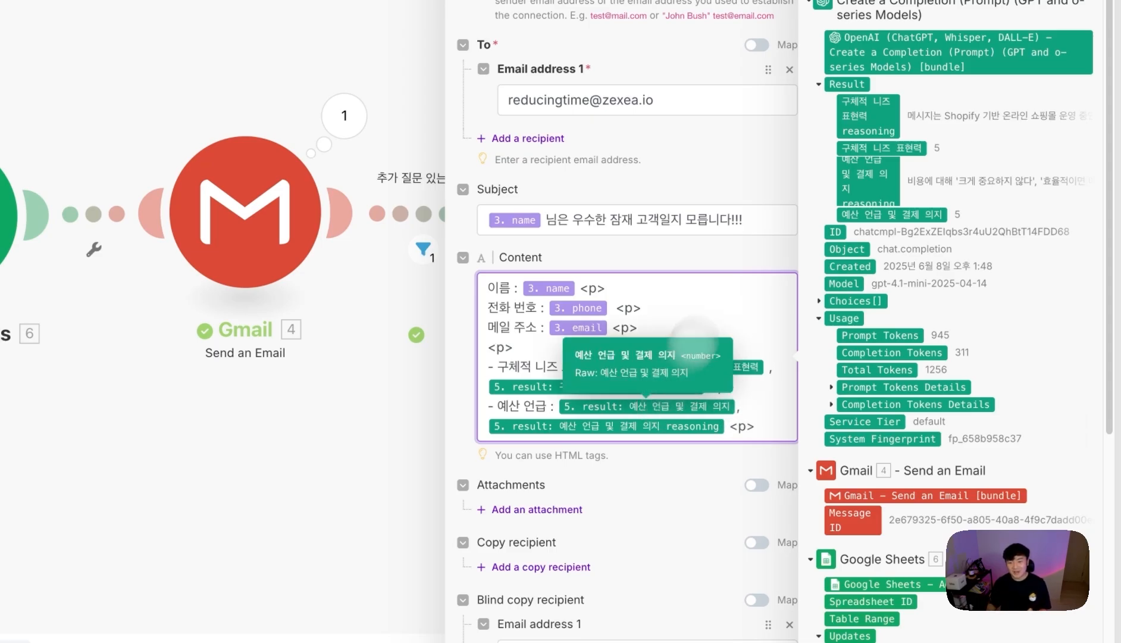
click(707, 258)
scroll(661, 448, down, 1)
scroll(661, 448, up, 4)
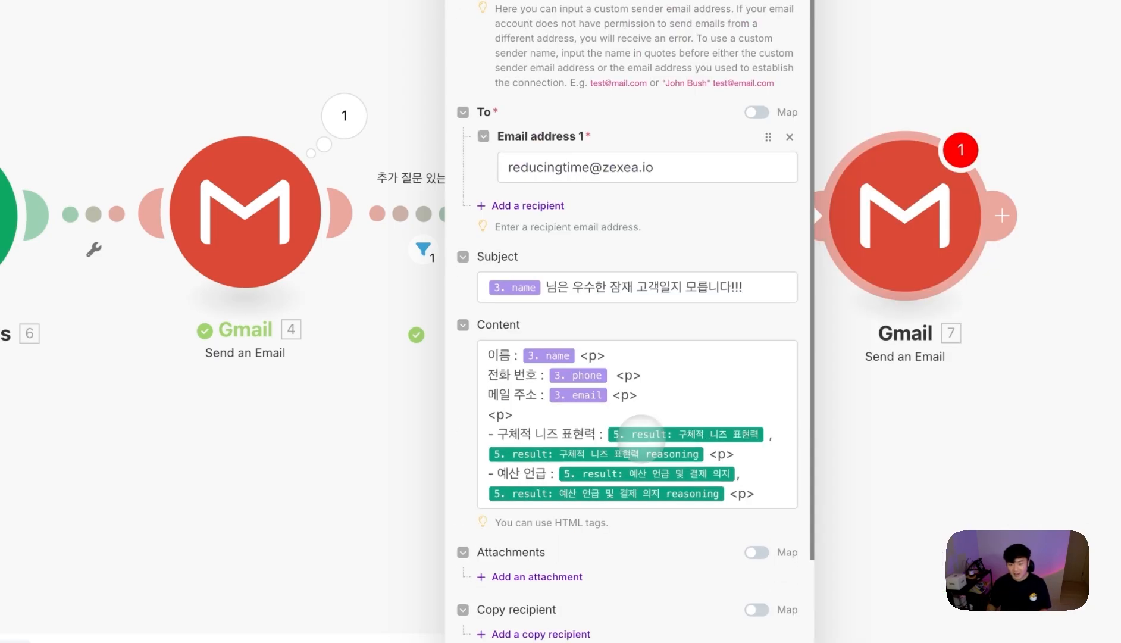
scroll(684, 381, down, 3)
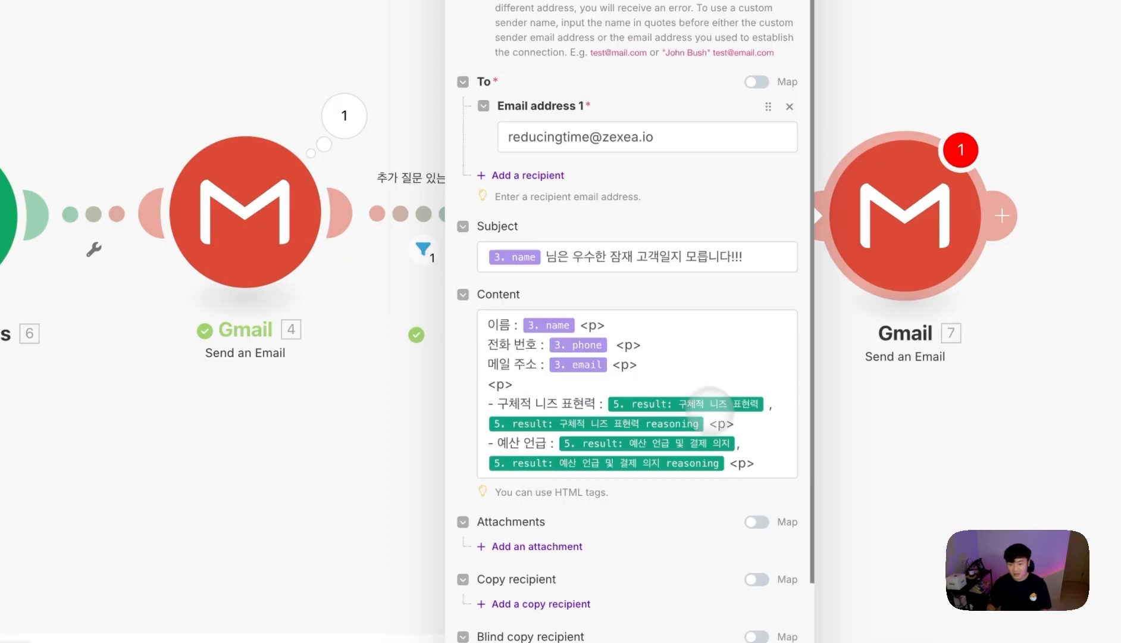
click(700, 553)
- Inspect the Parse JSON output's message text, then pan to show the whole scenario chain
drag(464, 397, 592, 393)
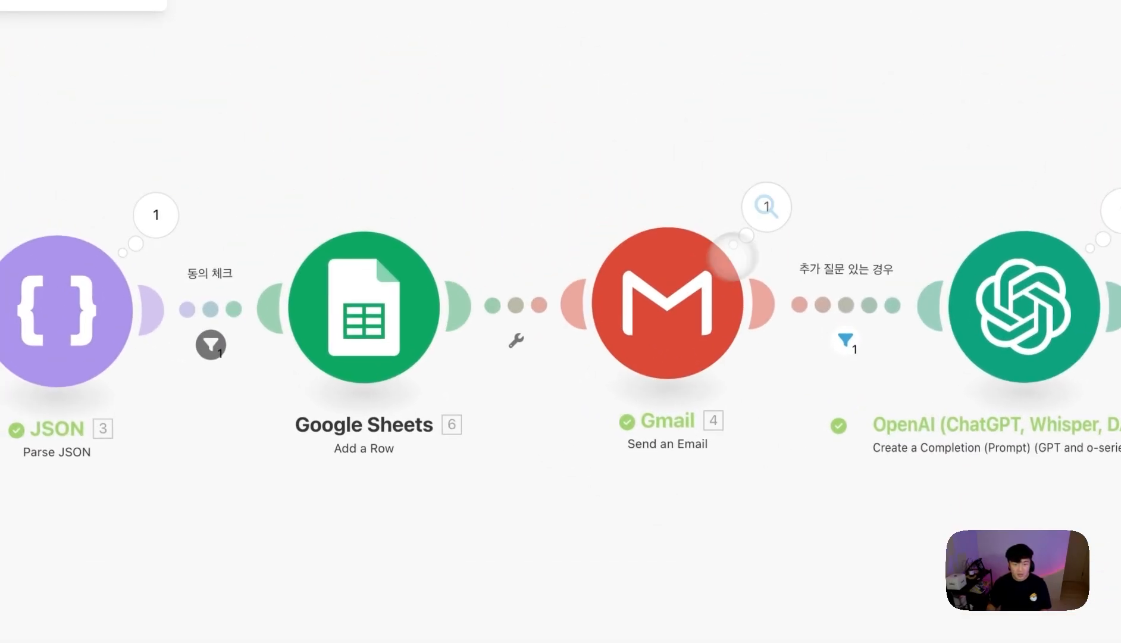
click(260, 245)
scroll(357, 373, down, 1)
drag(461, 479, 277, 258)
click(856, 413)
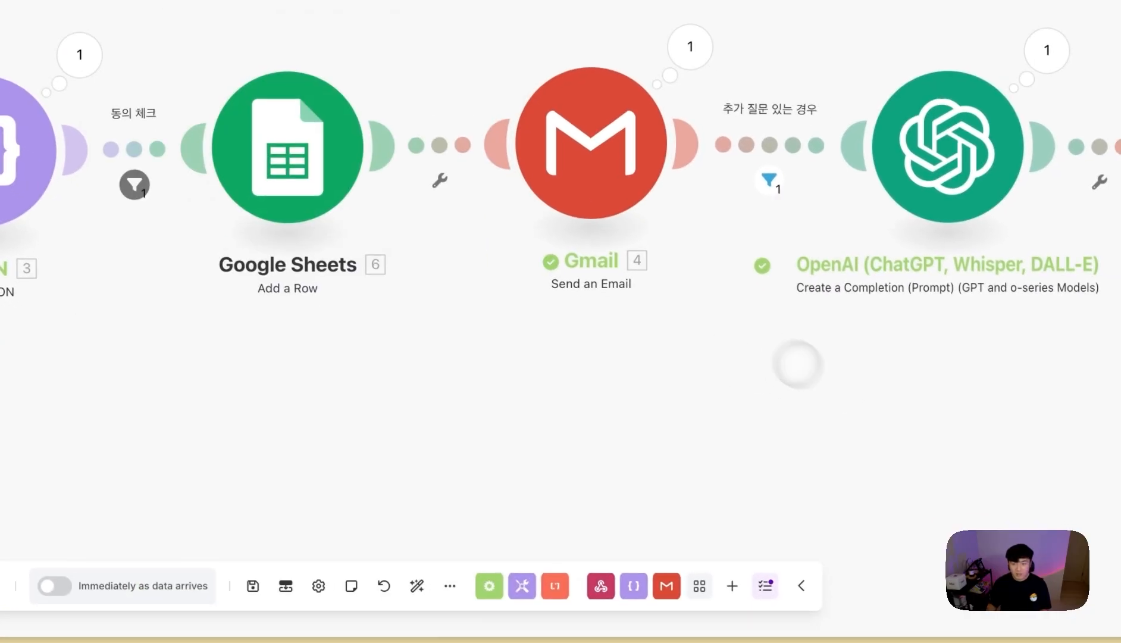
scroll(657, 326, down, 3)
scroll(523, 404, down, 1)
drag(492, 410, 670, 402)
scroll(738, 419, down, 1)
drag(738, 419, 652, 408)
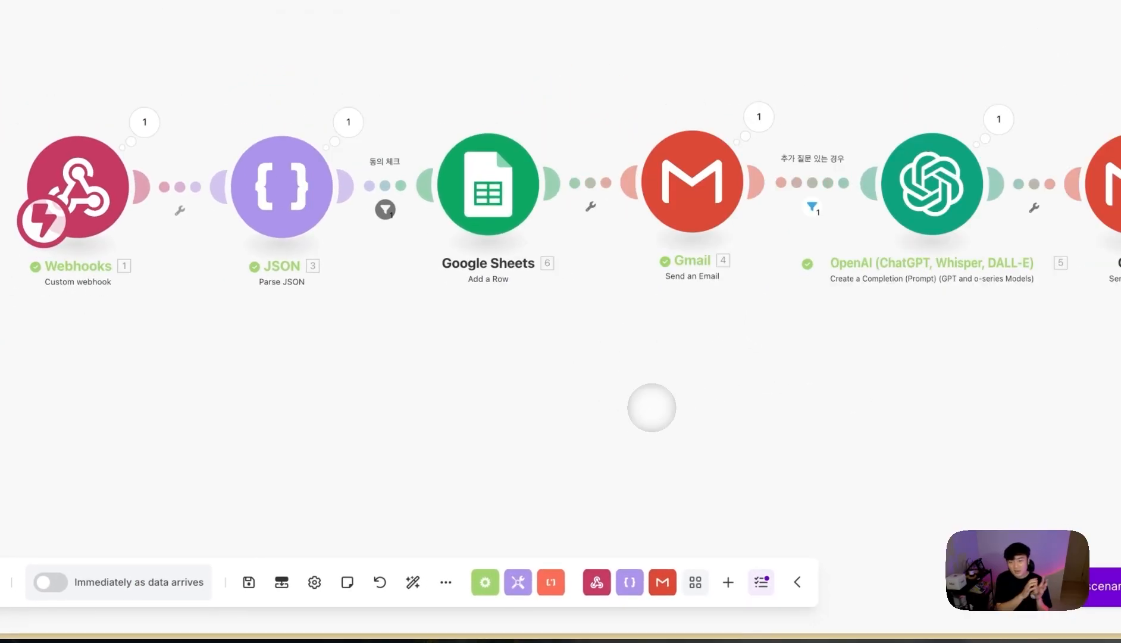
- Publish the zexea-ai-form-capture Lovable site and reopen its publishing options to update it
mouse_move(54, 342)
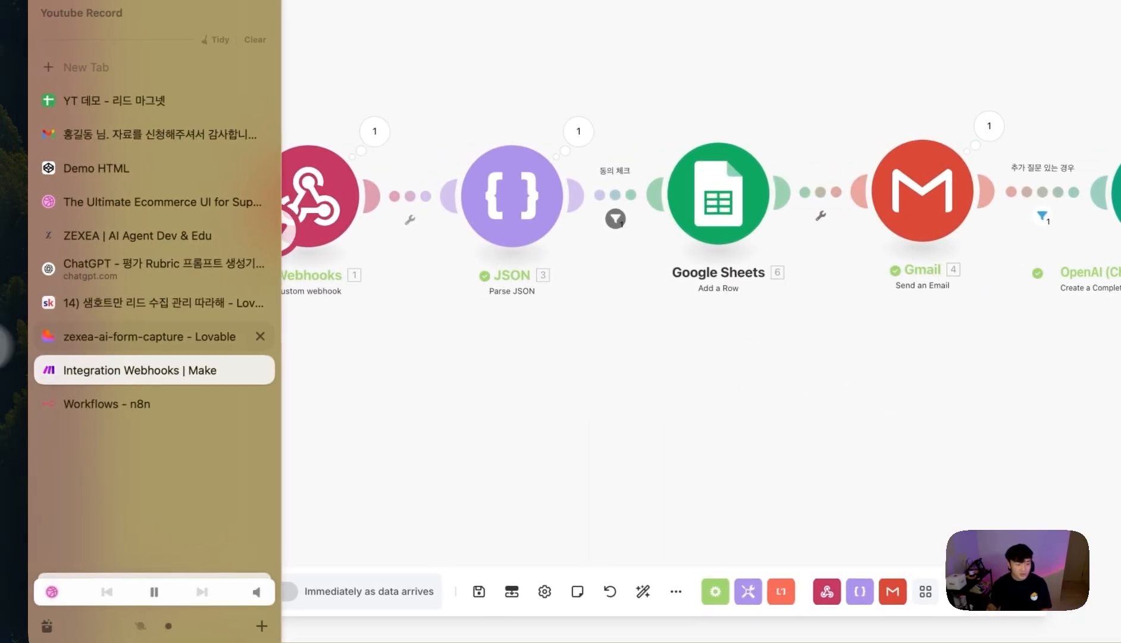
click(140, 341)
scroll(750, 270, up, 20)
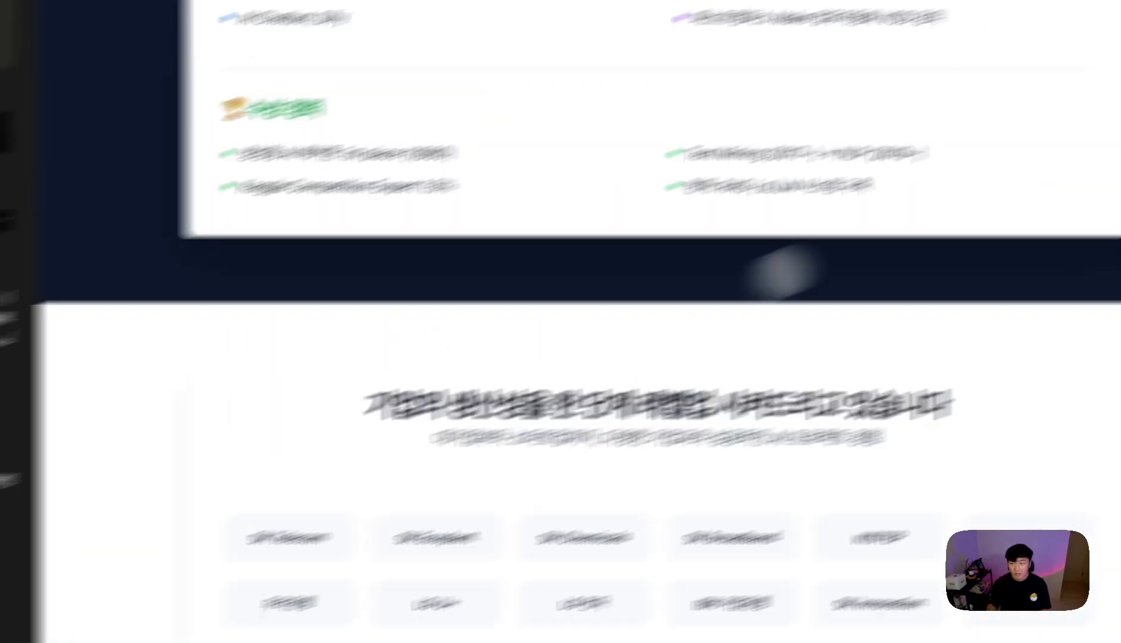
click(1062, 53)
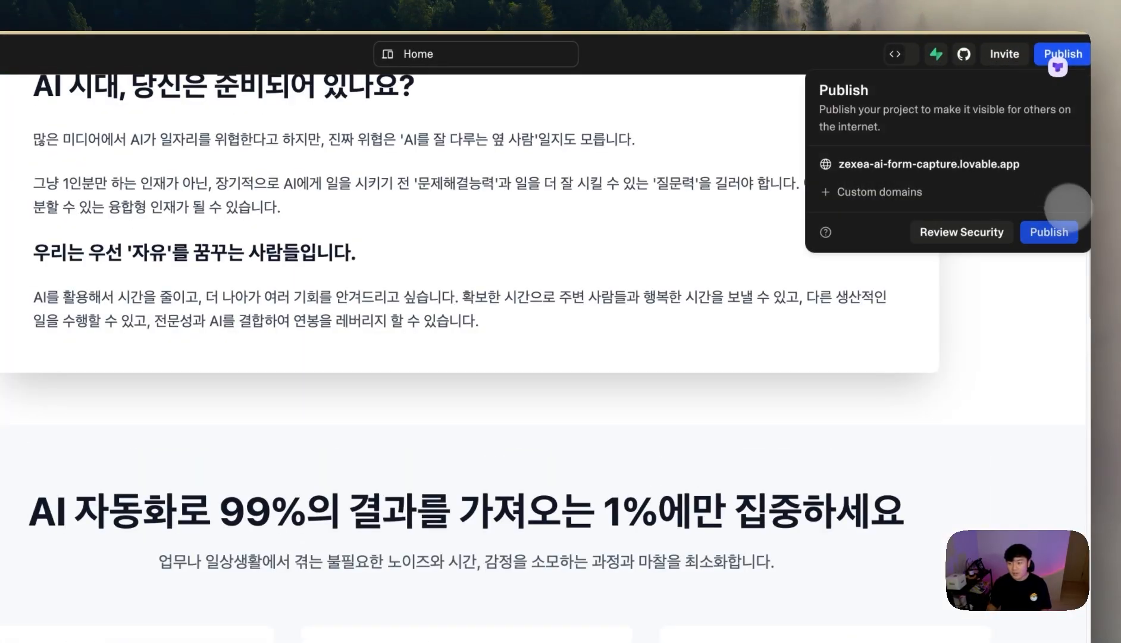
click(1049, 232)
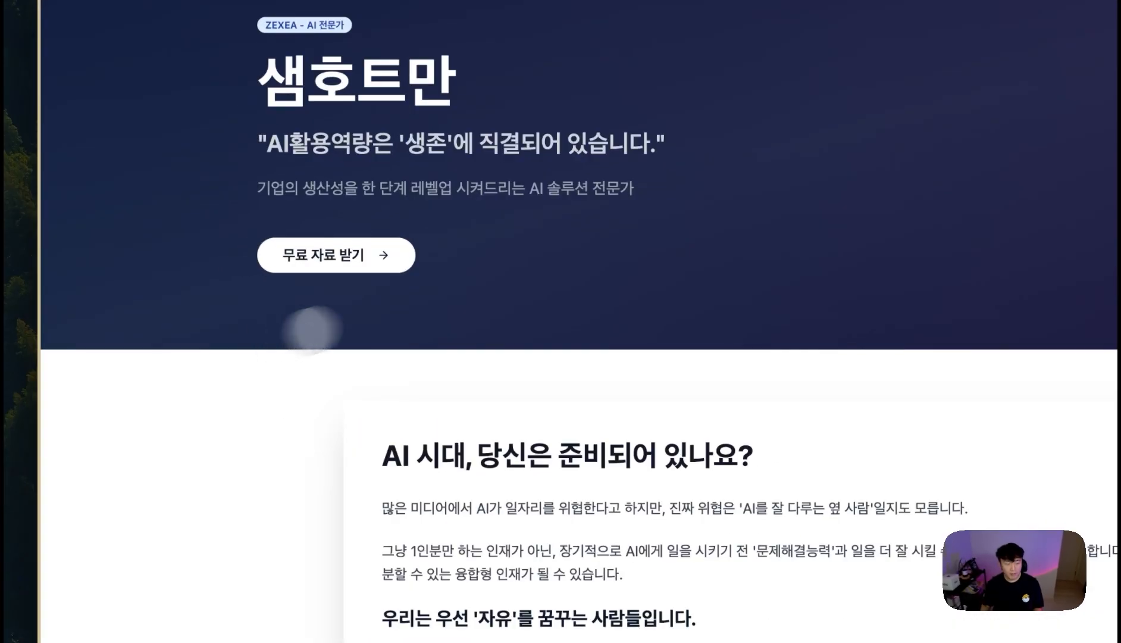
scroll(216, 341, down, 1)
mouse_move(7, 338)
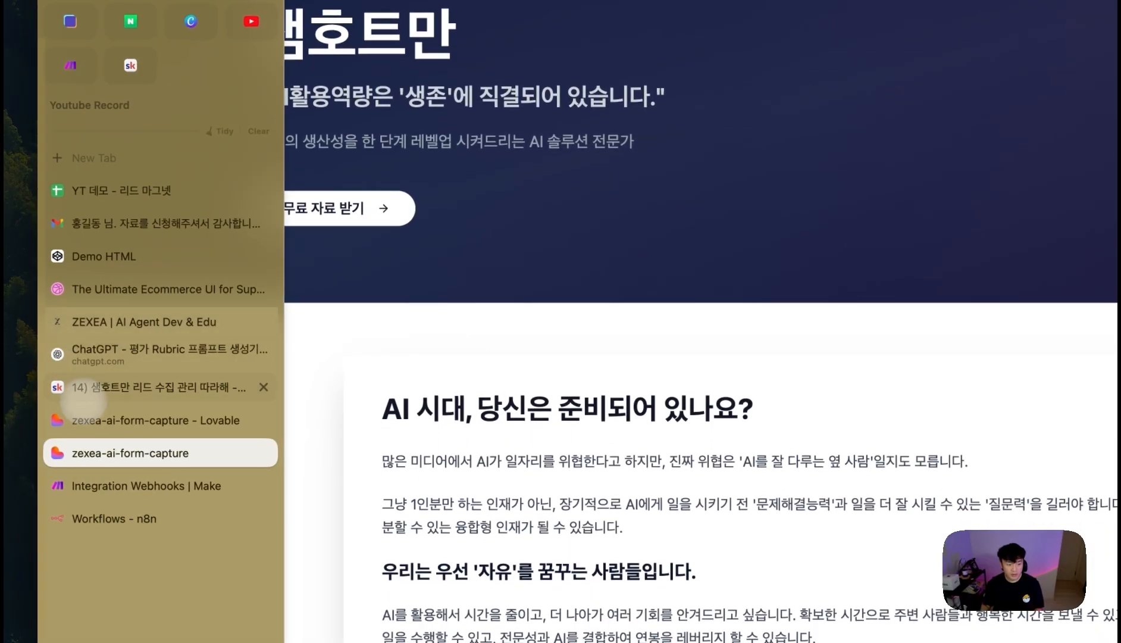
click(92, 419)
click(1083, 51)
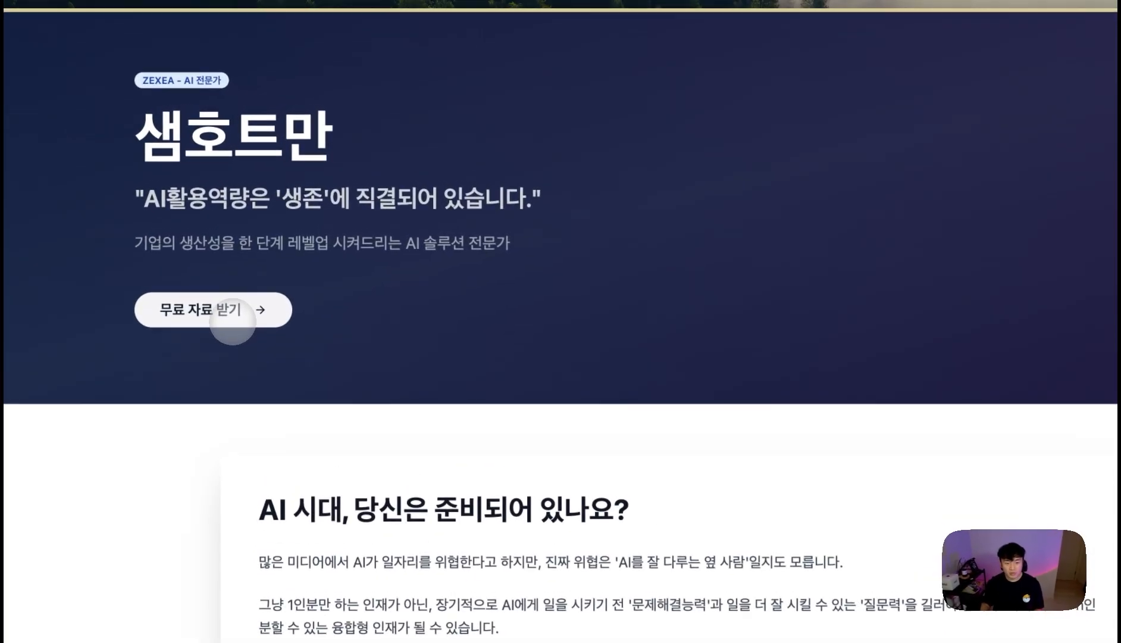
- Go to the free-materials request form, then bring up the Integration Webhooks scenario in Make
click(250, 241)
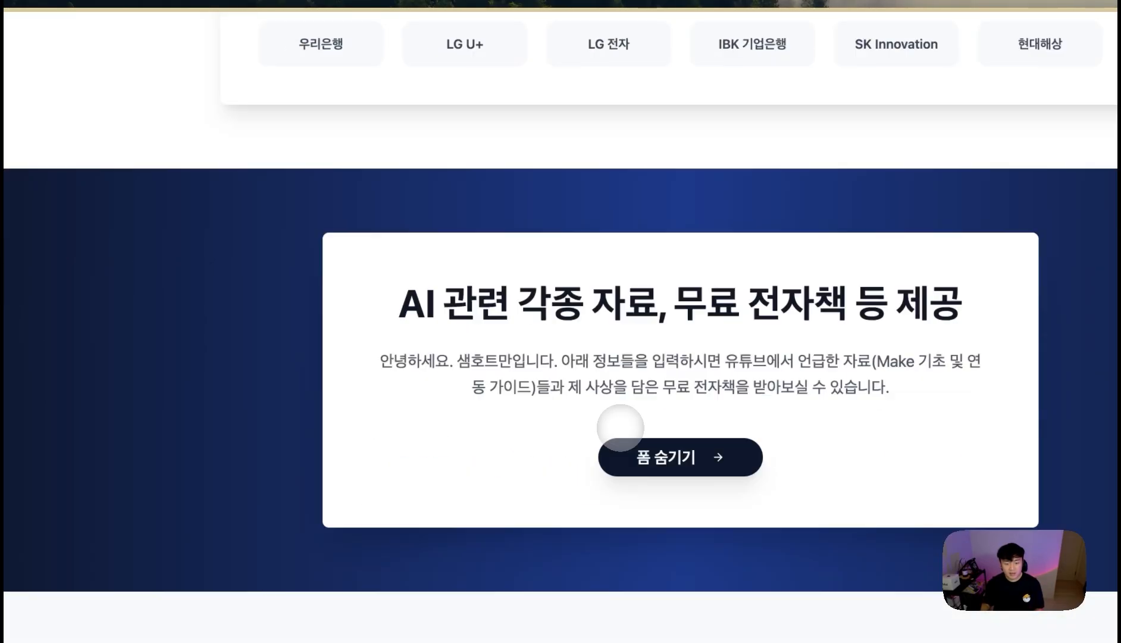
click(558, 93)
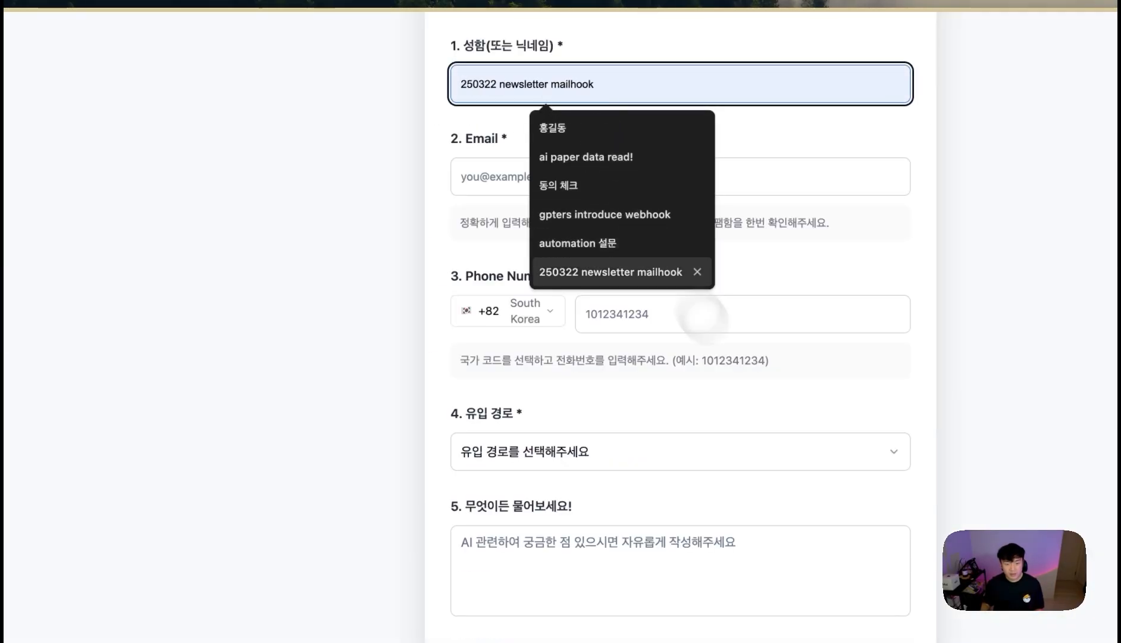
click(714, 357)
scroll(480, 337, down, 2)
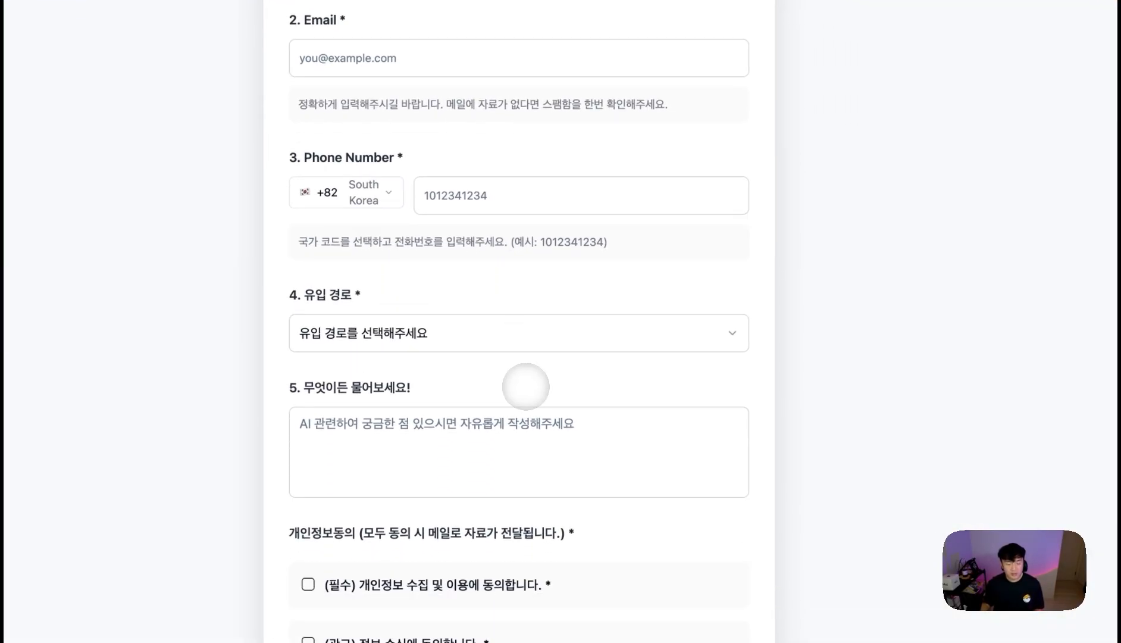
mouse_move(77, 405)
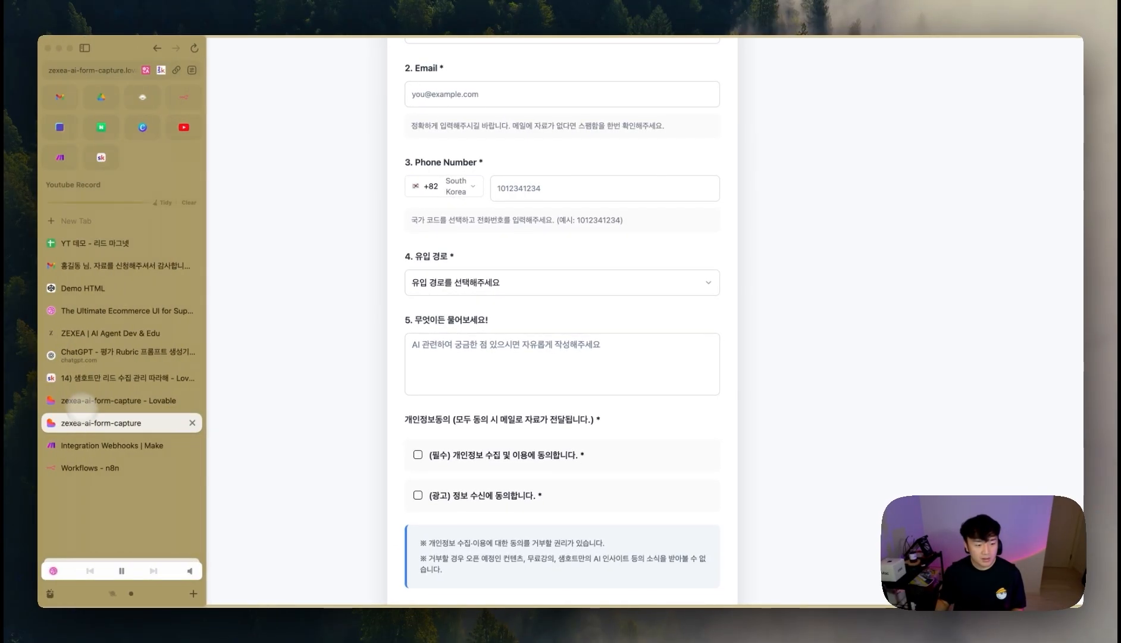
click(107, 445)
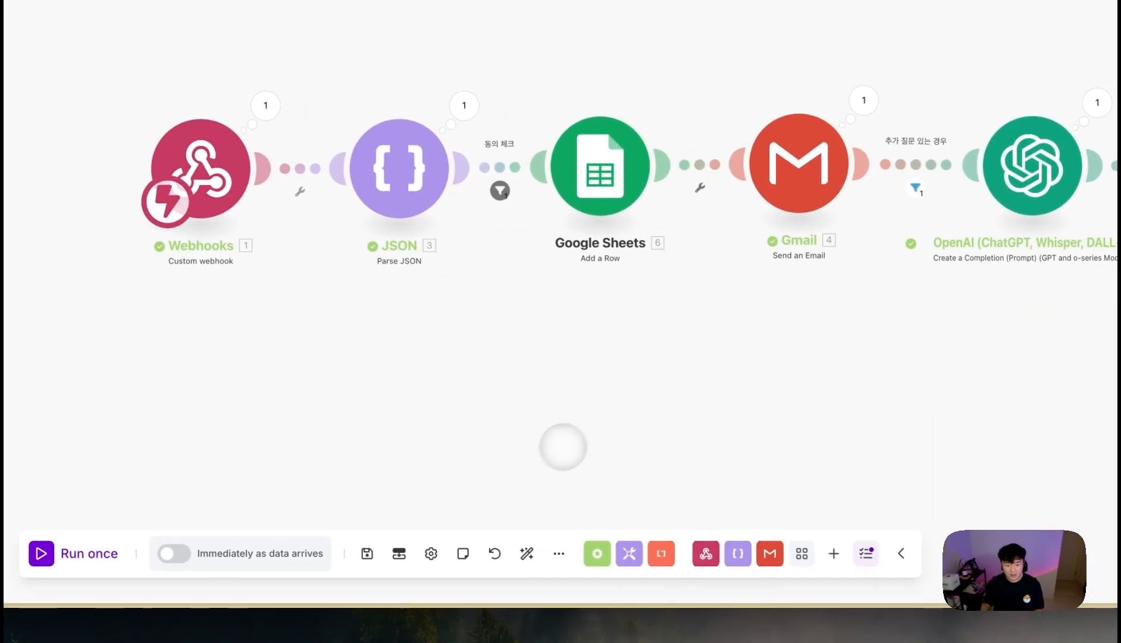
- Schedule the scenario to run immediately as data arrives, and show the lead form alongside it
click(174, 554)
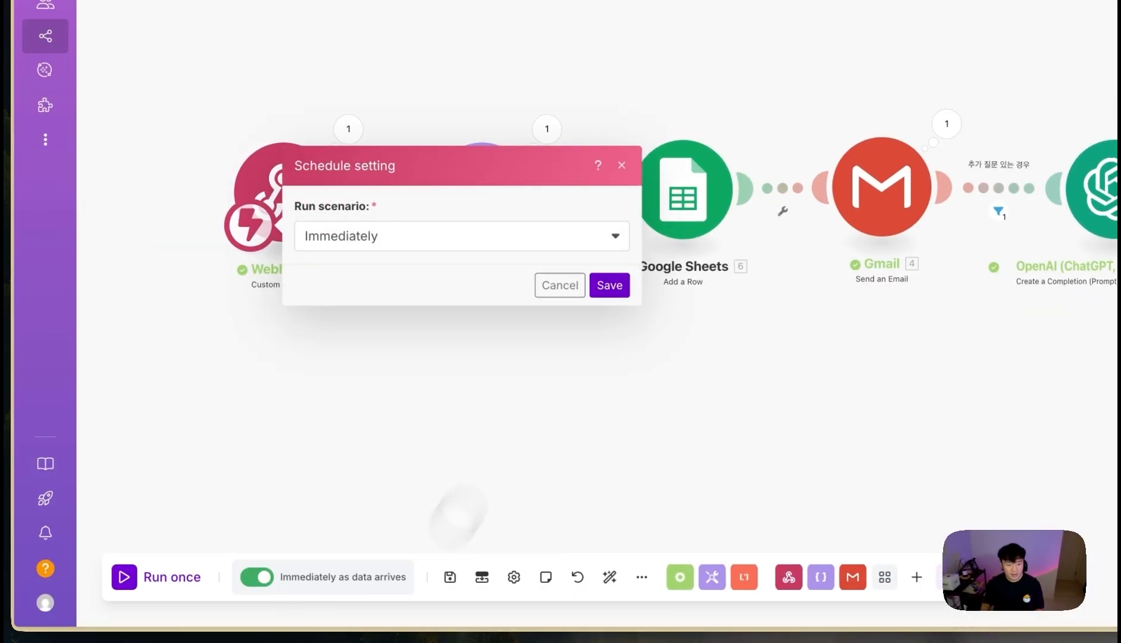
click(528, 261)
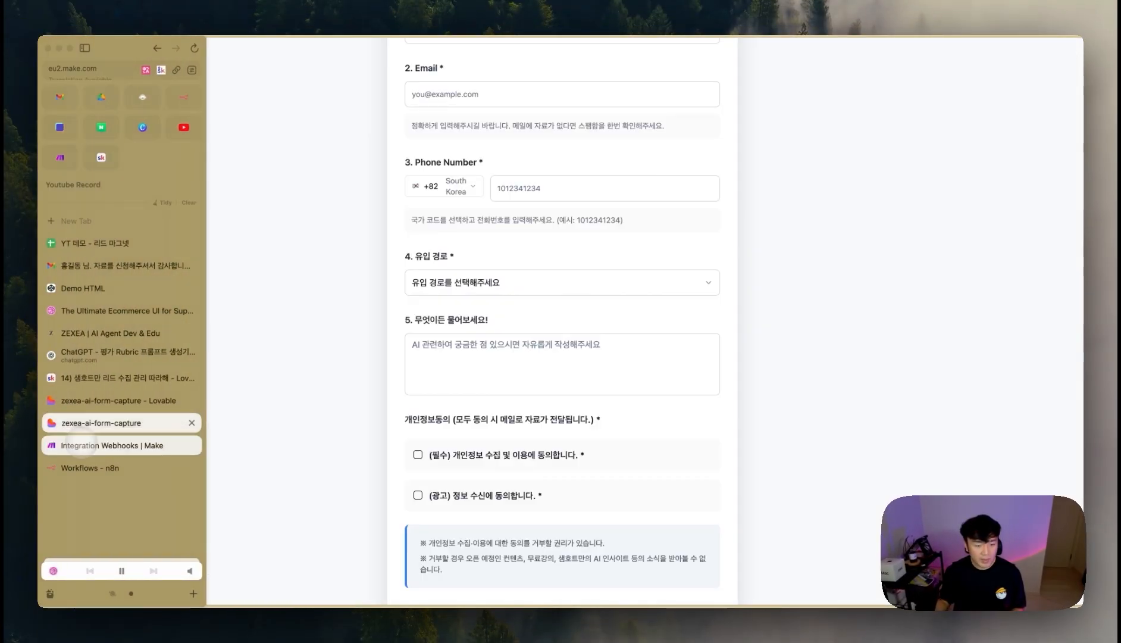
click(119, 441)
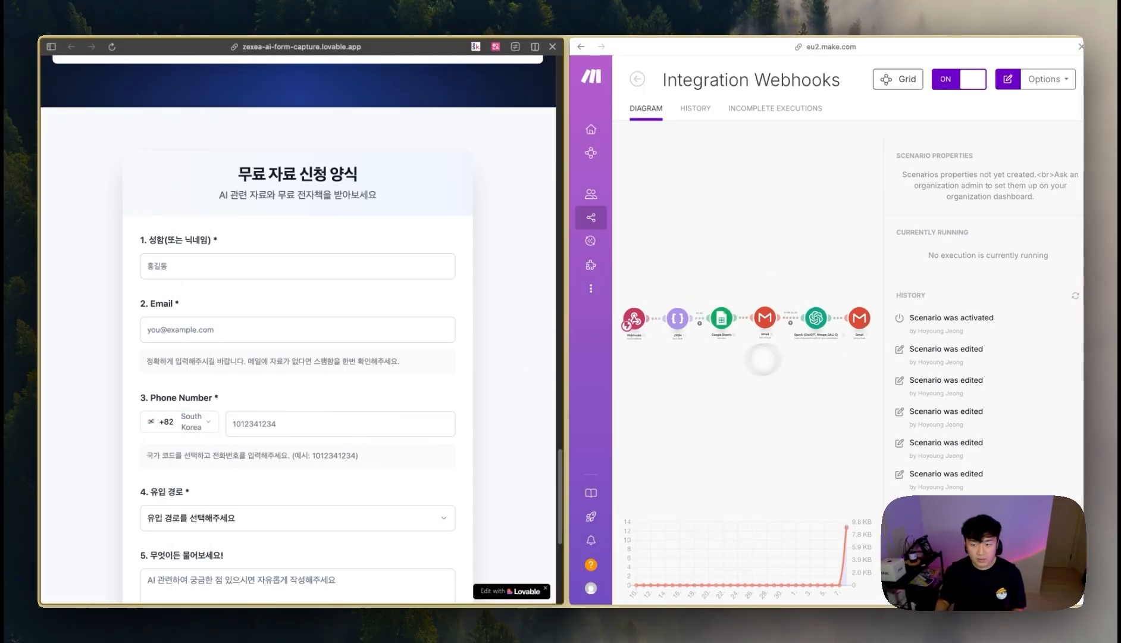
drag(564, 210, 364, 214)
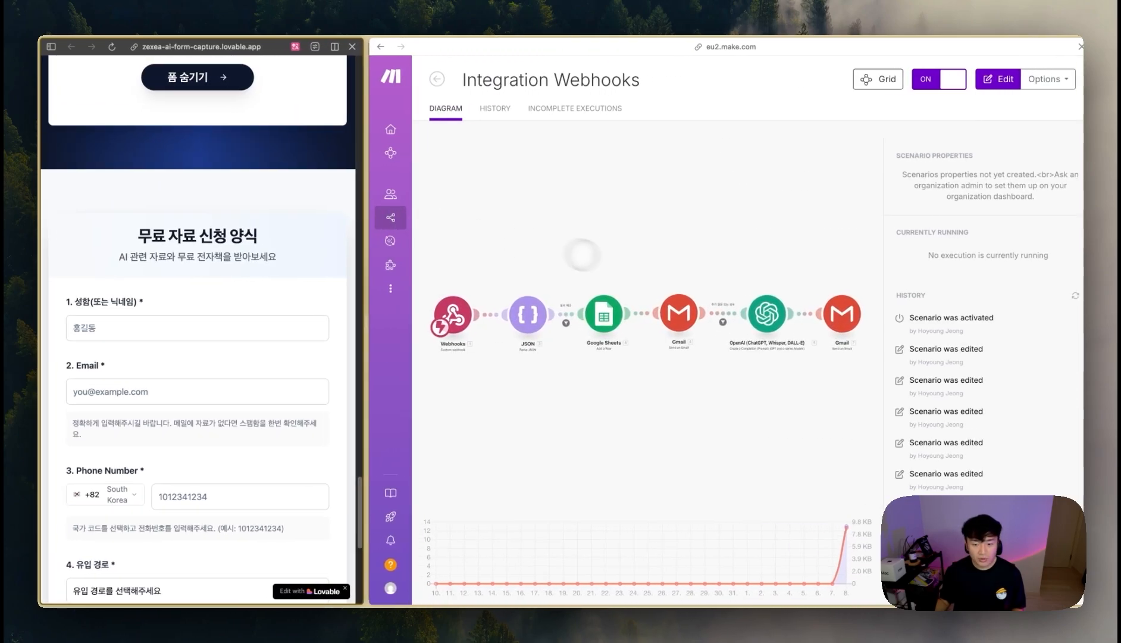
scroll(278, 265, down, 3)
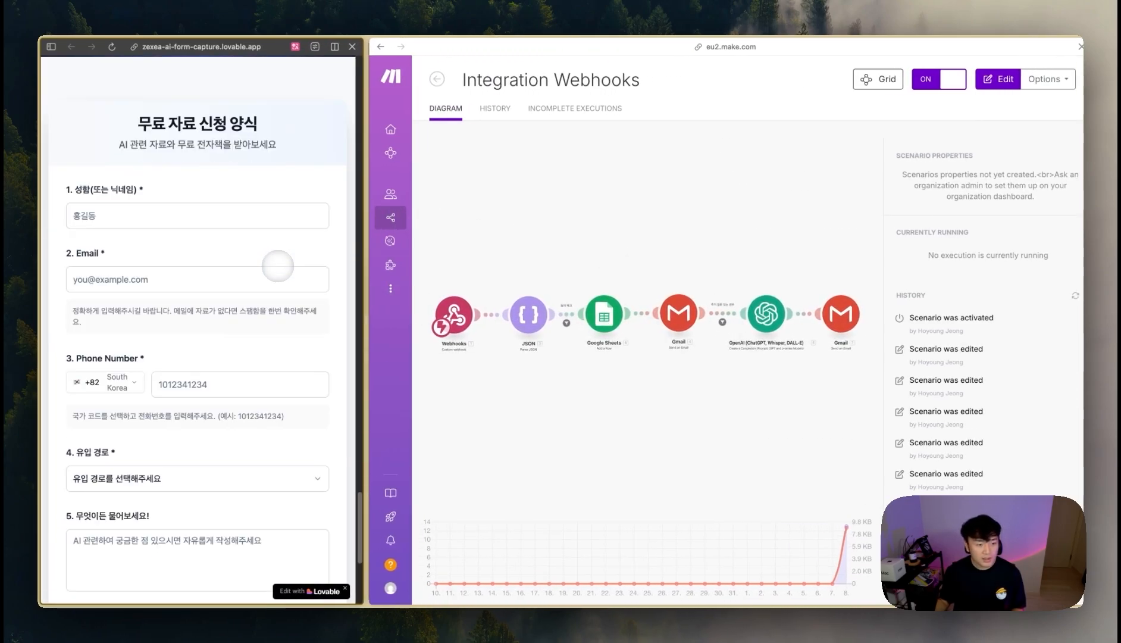
- Autofill the name, email and phone fields from saved entries and choose 유튜브 as referral source
click(137, 200)
click(158, 227)
click(144, 266)
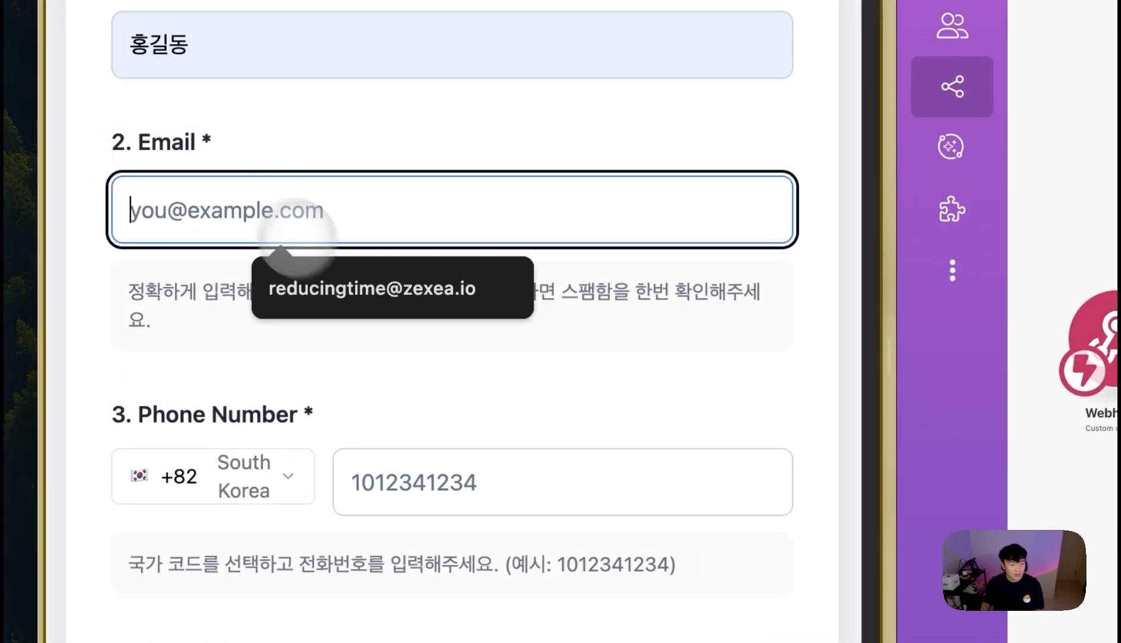
click(153, 294)
click(188, 376)
click(198, 409)
click(358, 449)
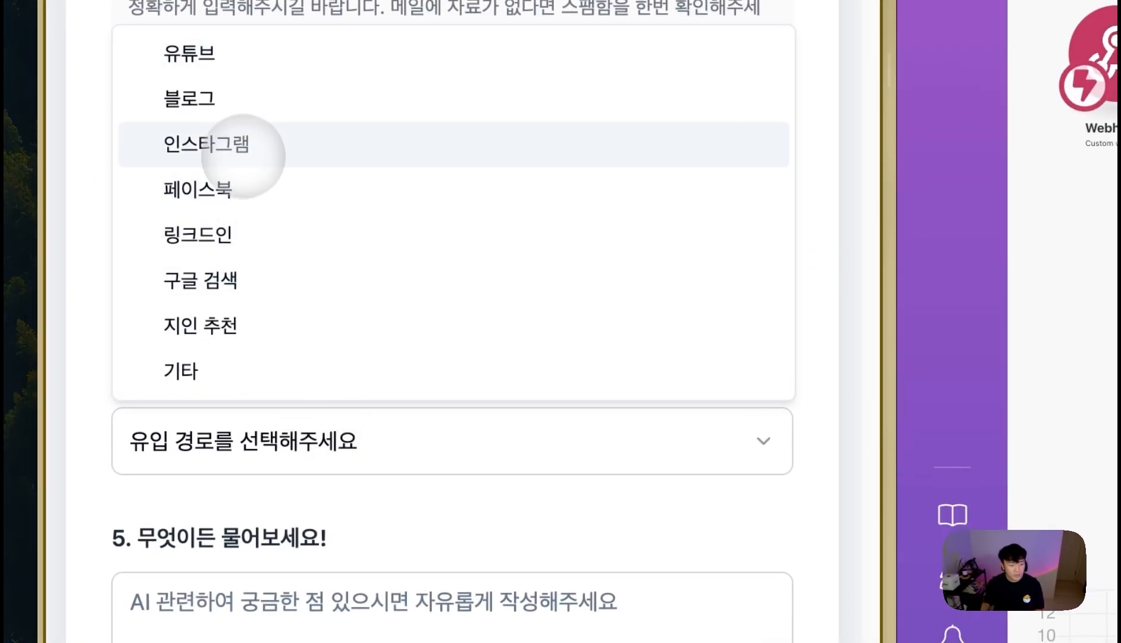
click(251, 57)
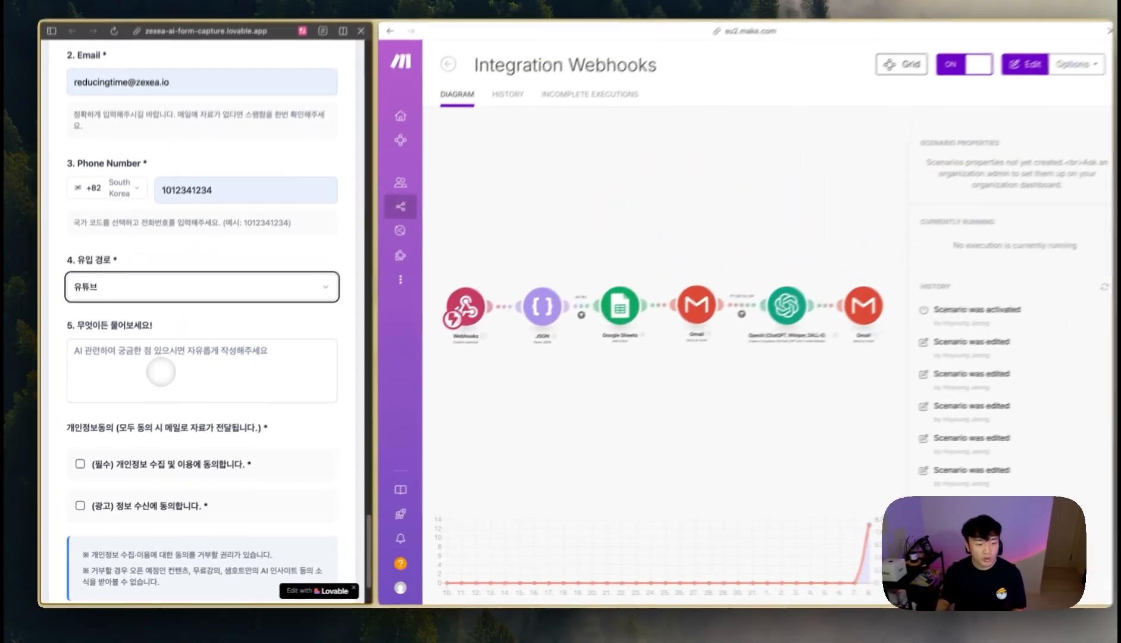
- Tick the privacy and marketing consent boxes and paste the prepared question into the question box
click(161, 372)
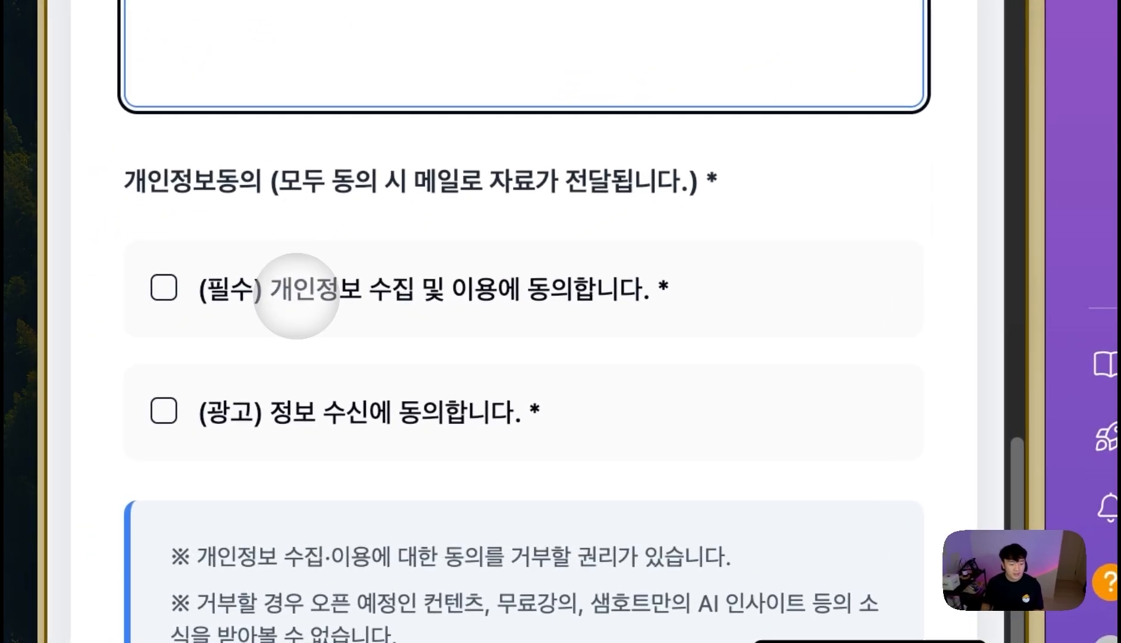
click(122, 470)
click(301, 395)
click(382, 92)
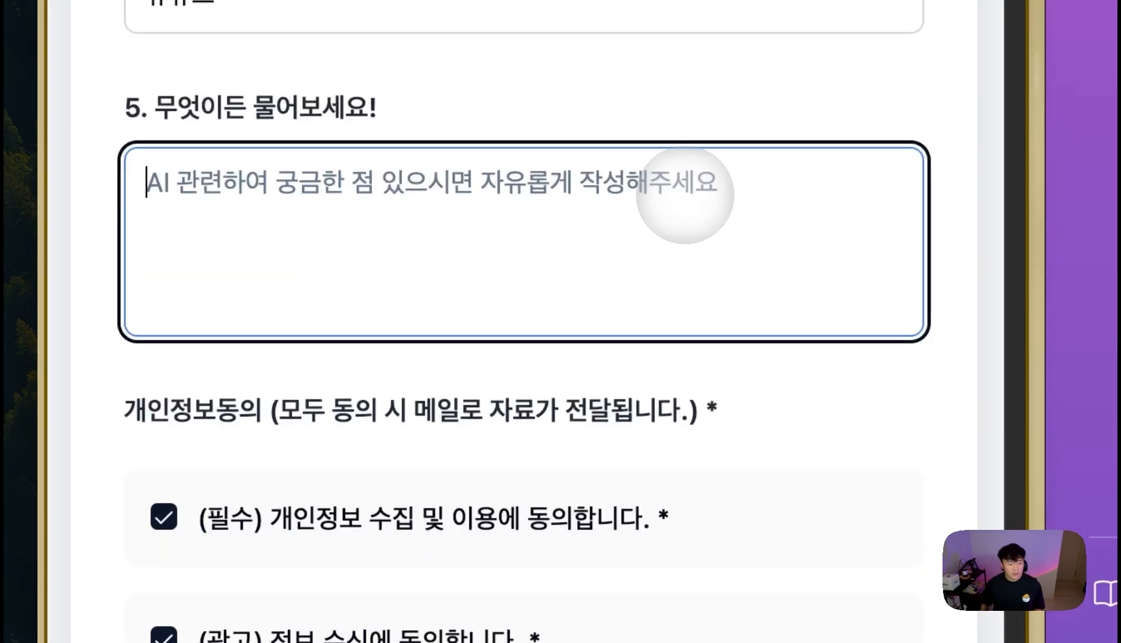
key(ctrl+v)
- Review the pasted question, highlighting phrases such as the open budget, then submit with 제출하고 자료 받기
scroll(571, 232, up, 5)
drag(473, 182, 777, 181)
drag(665, 262, 808, 261)
drag(400, 302, 256, 302)
scroll(470, 298, down, 1)
scroll(571, 276, down, 1)
scroll(602, 228, down, 1)
drag(406, 221, 198, 220)
scroll(513, 230, down, 2)
drag(533, 232, 538, 274)
click(541, 272)
scroll(524, 238, down, 2)
drag(508, 220, 720, 271)
scroll(495, 212, down, 3)
drag(426, 206, 711, 289)
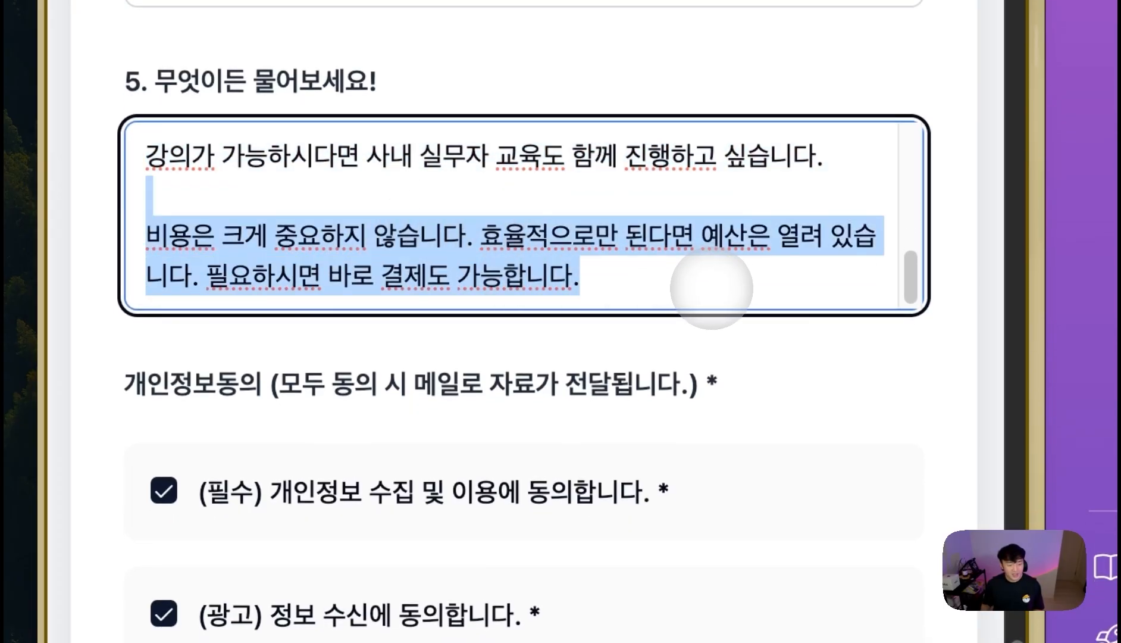
click(685, 277)
drag(620, 233, 800, 235)
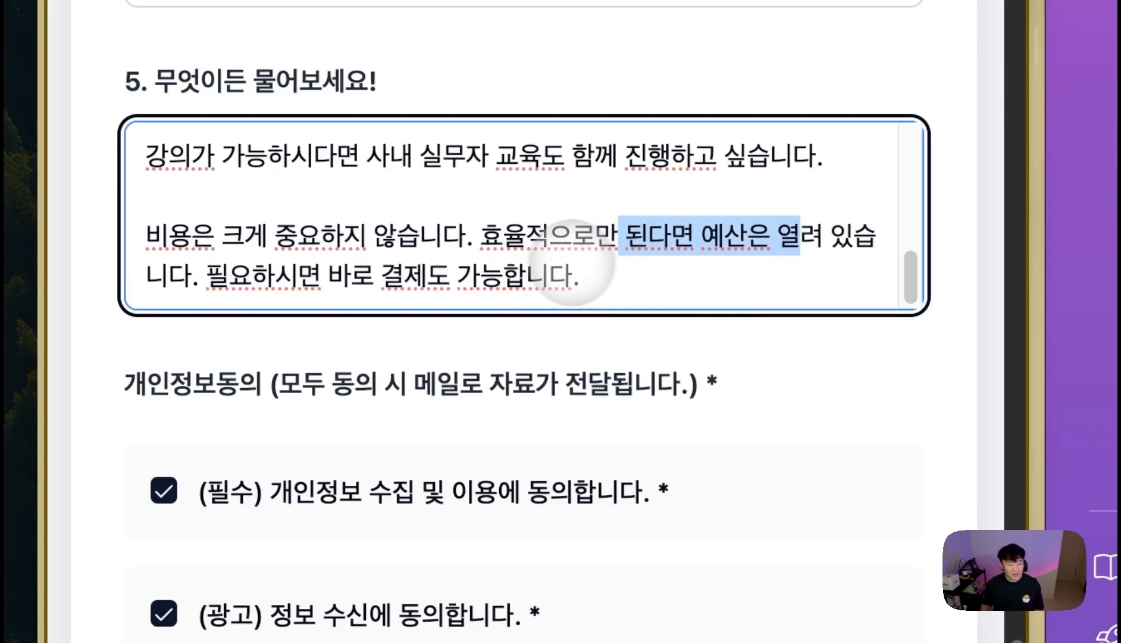
drag(574, 275, 300, 134)
scroll(327, 274, down, 3)
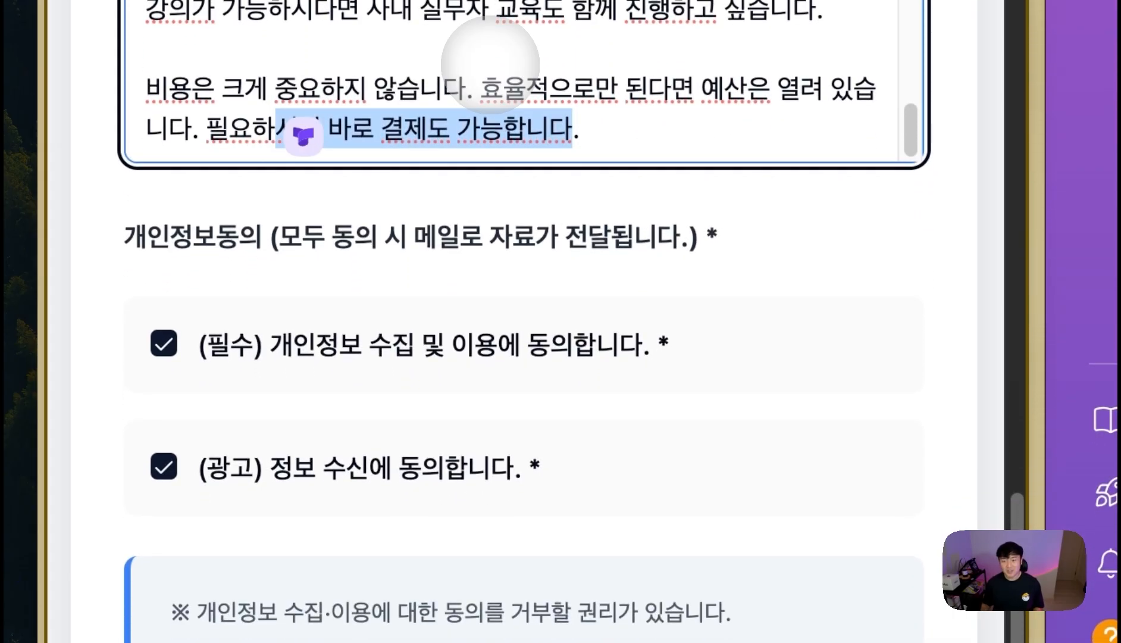
scroll(688, 325, up, 3)
scroll(643, 408, down, 10)
click(503, 351)
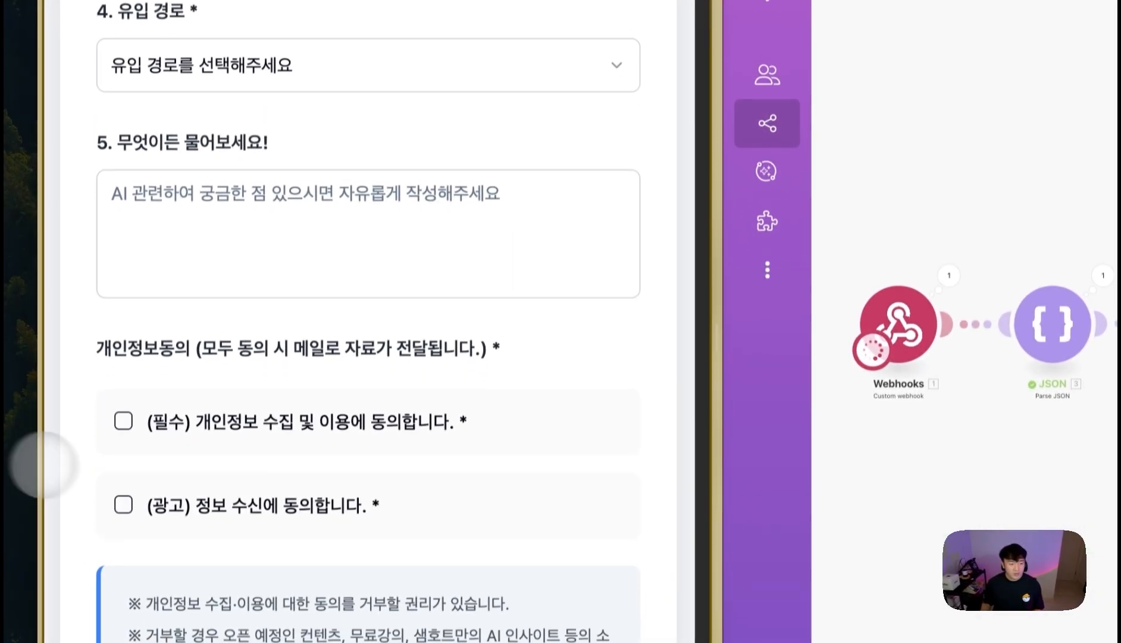
- Check the new row in the 'YT 데모 - 리드 마그넷' sheet, then open the scenario's lead email
mouse_move(15, 464)
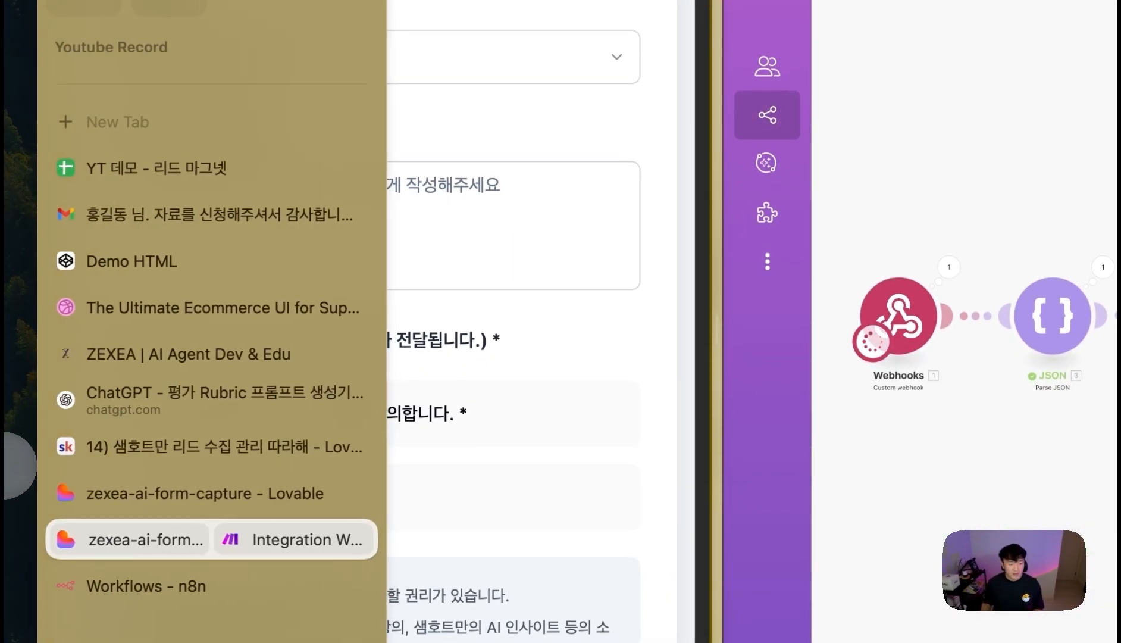
click(161, 173)
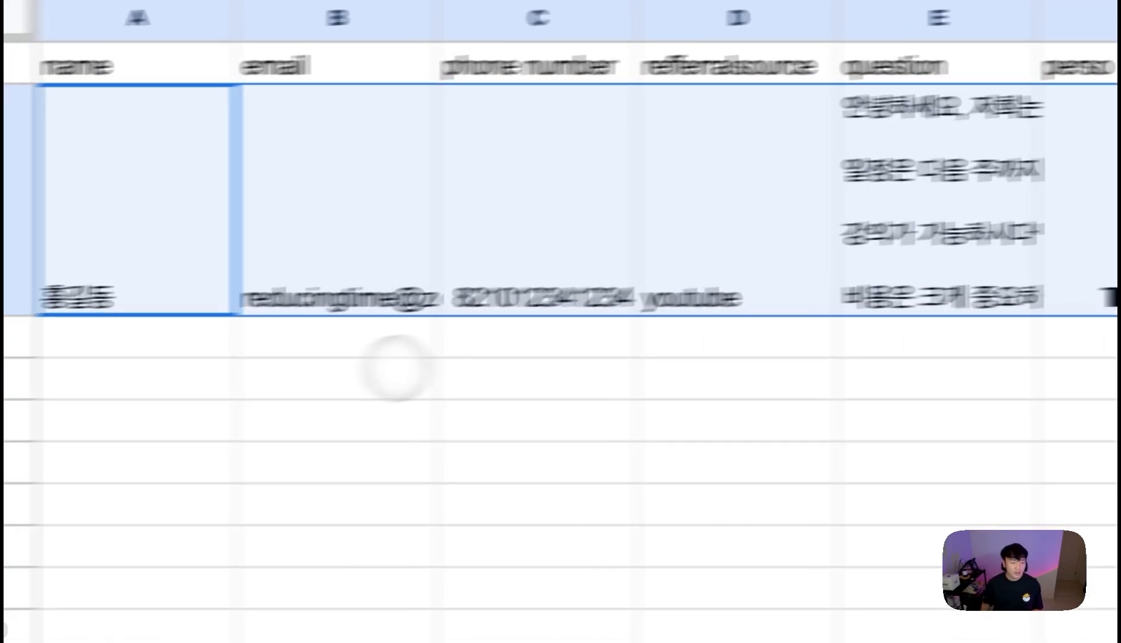
mouse_move(110, 361)
click(164, 473)
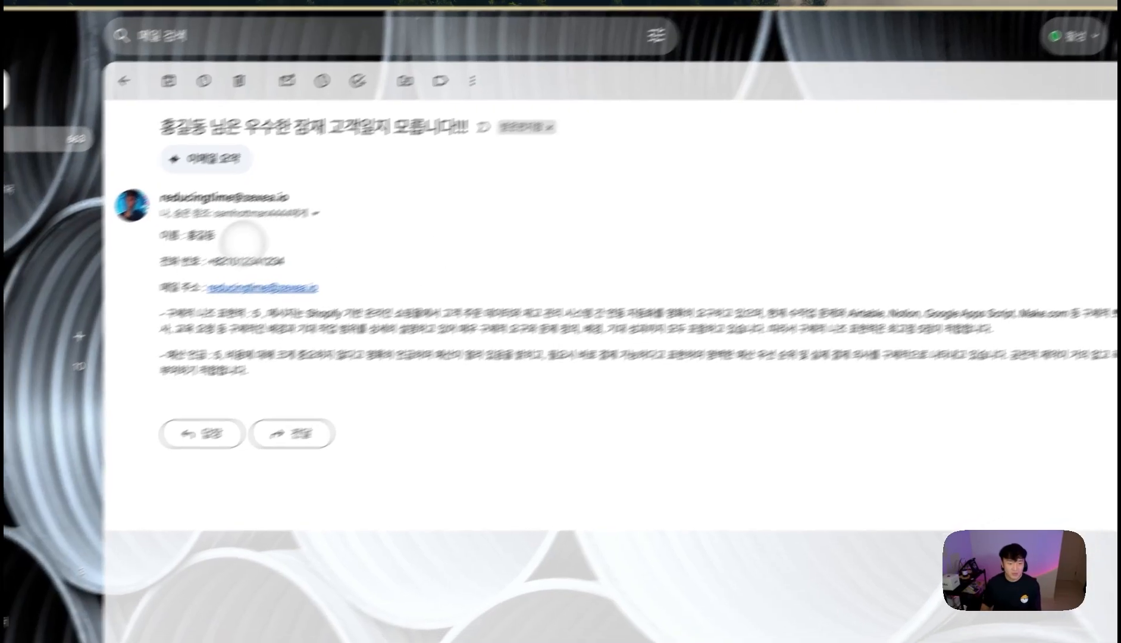
- Go over the lead email, highlighting the contact lines and the needs and budget scoring paragraphs
drag(133, 247, 188, 248)
click(287, 279)
drag(134, 272, 290, 299)
click(440, 344)
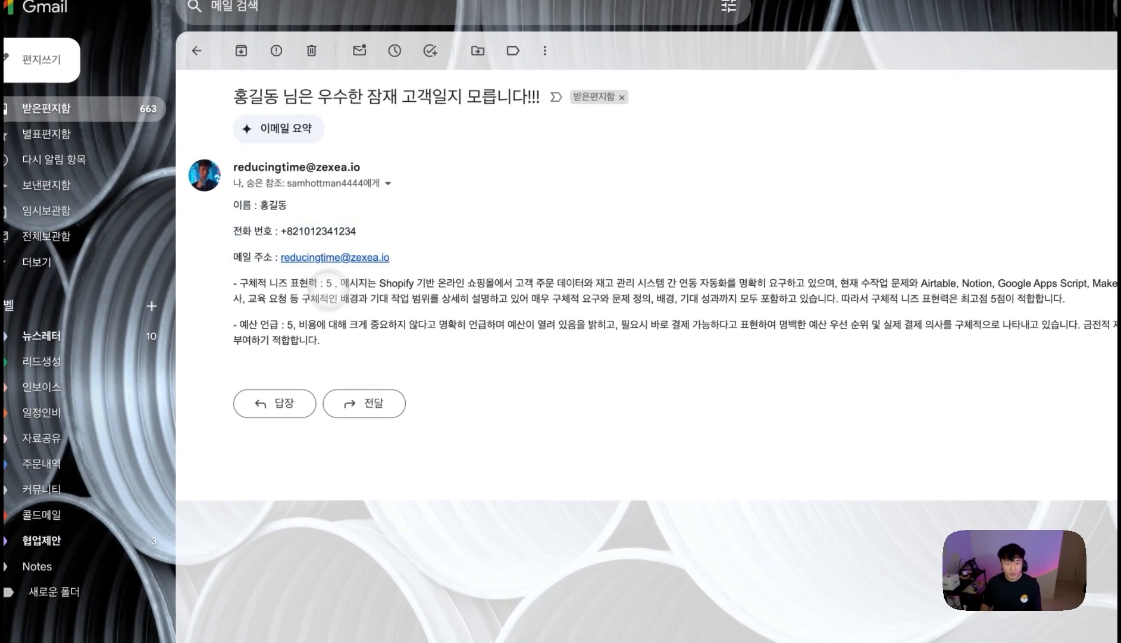
drag(709, 349, 229, 279)
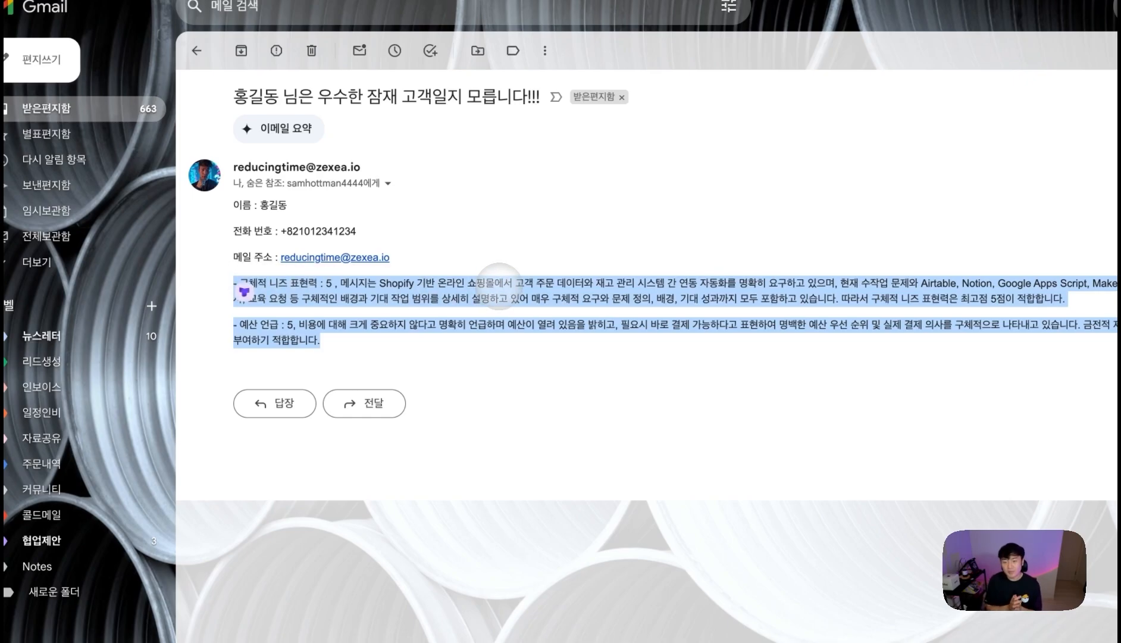
drag(431, 260, 255, 258)
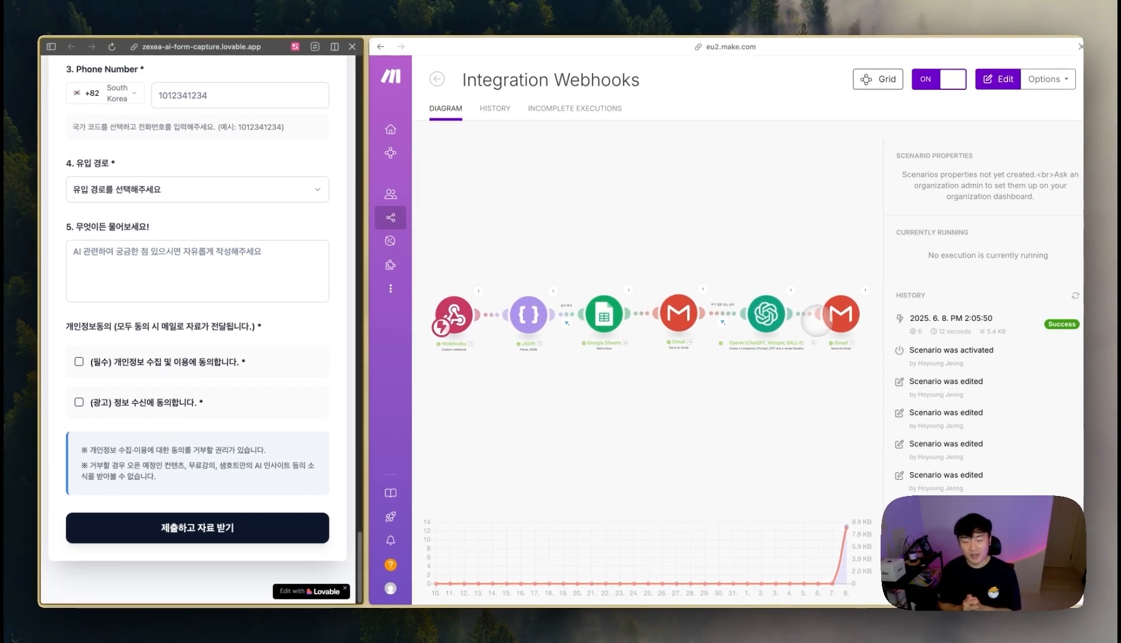
- Use Separate All Tabs on the split tab, then switch to the 'zexea-ai-form-capture - Lovable' tab
scroll(218, 293, up, 20)
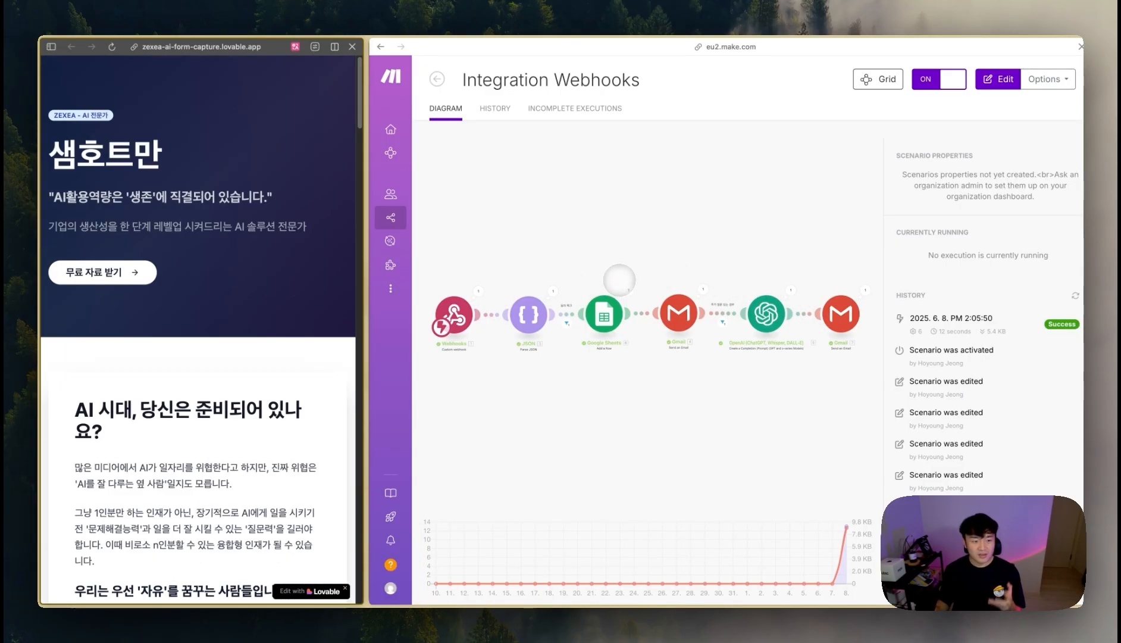
scroll(161, 316, down, 1)
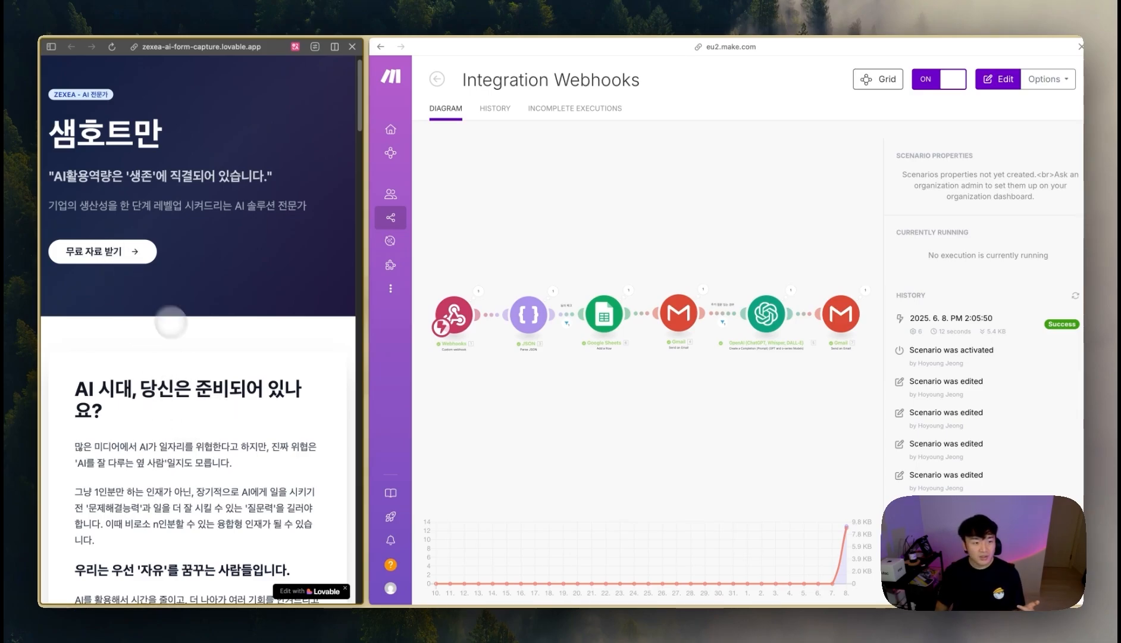
mouse_move(24, 369)
right_click(93, 418)
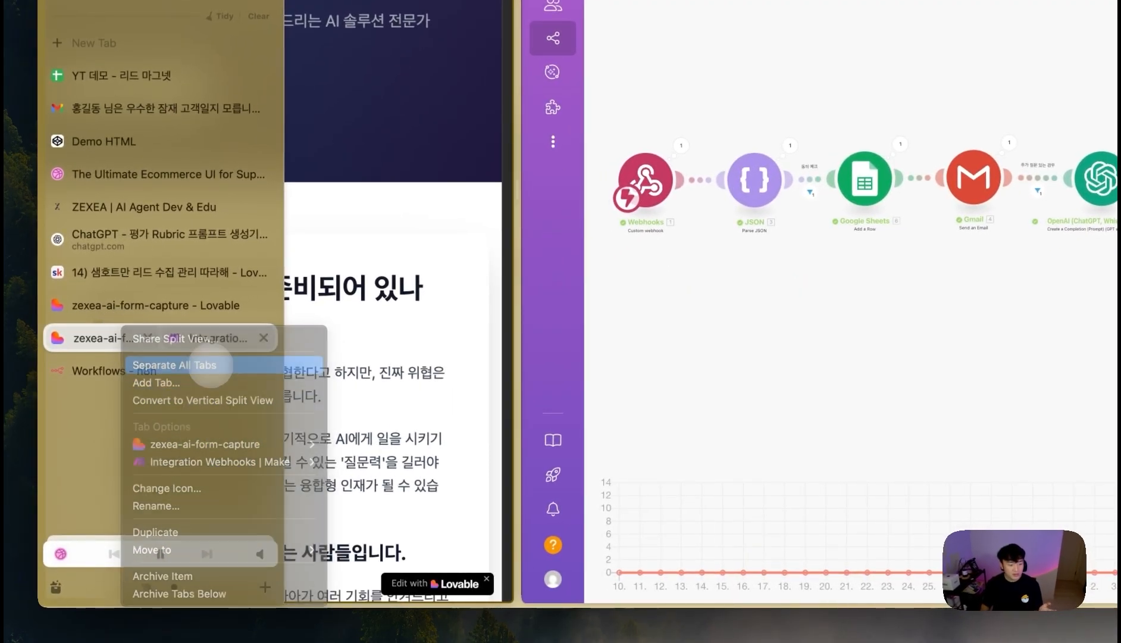
click(202, 364)
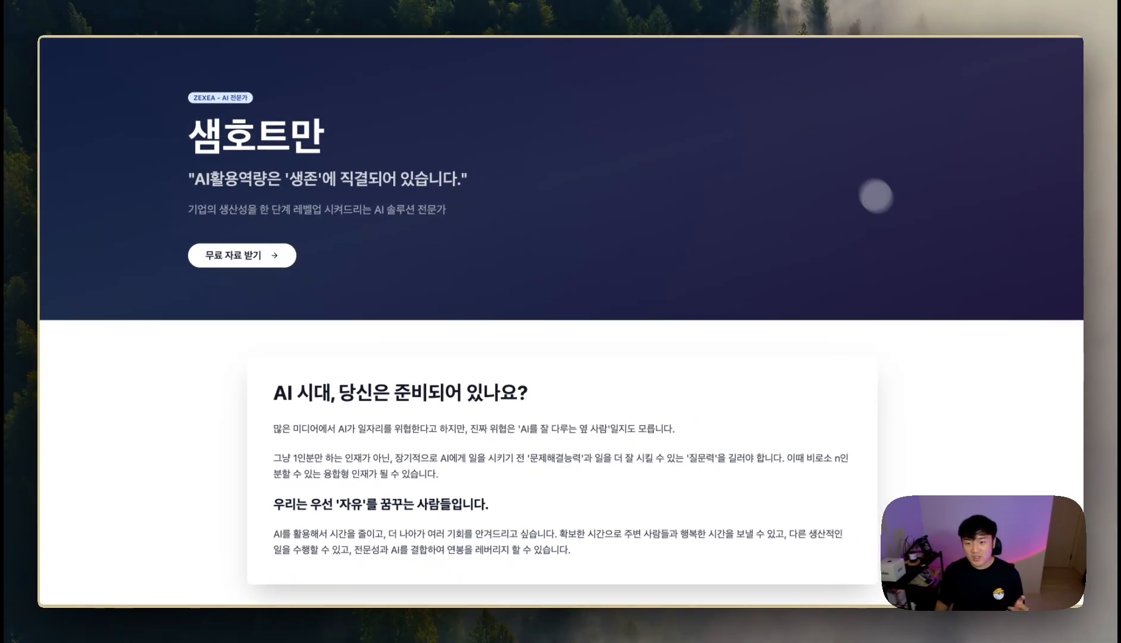
mouse_move(16, 495)
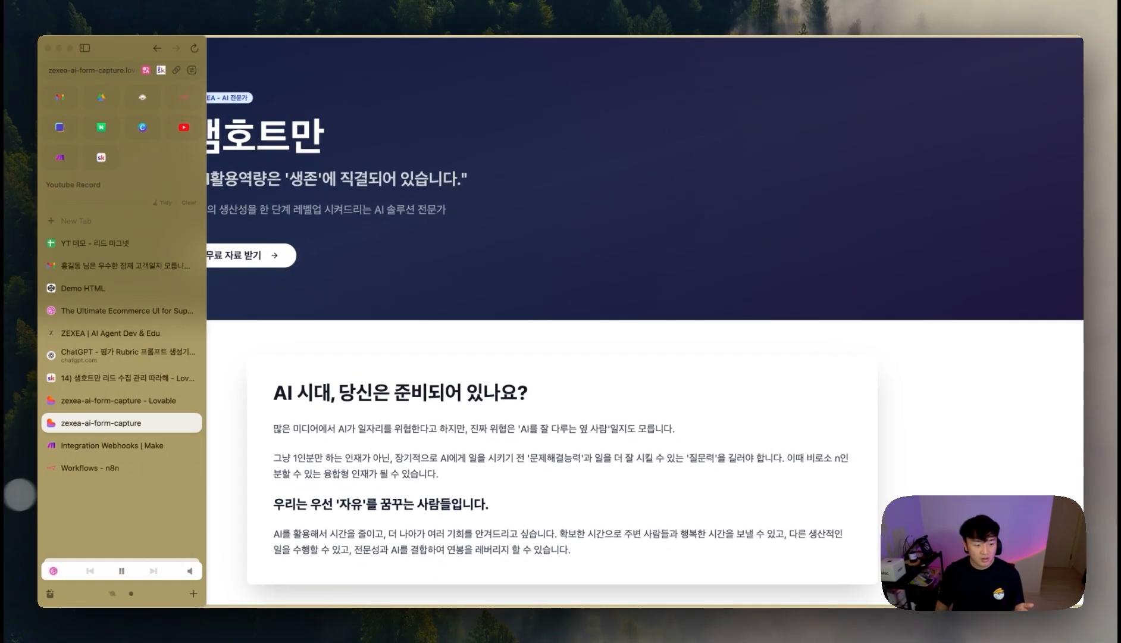
click(101, 400)
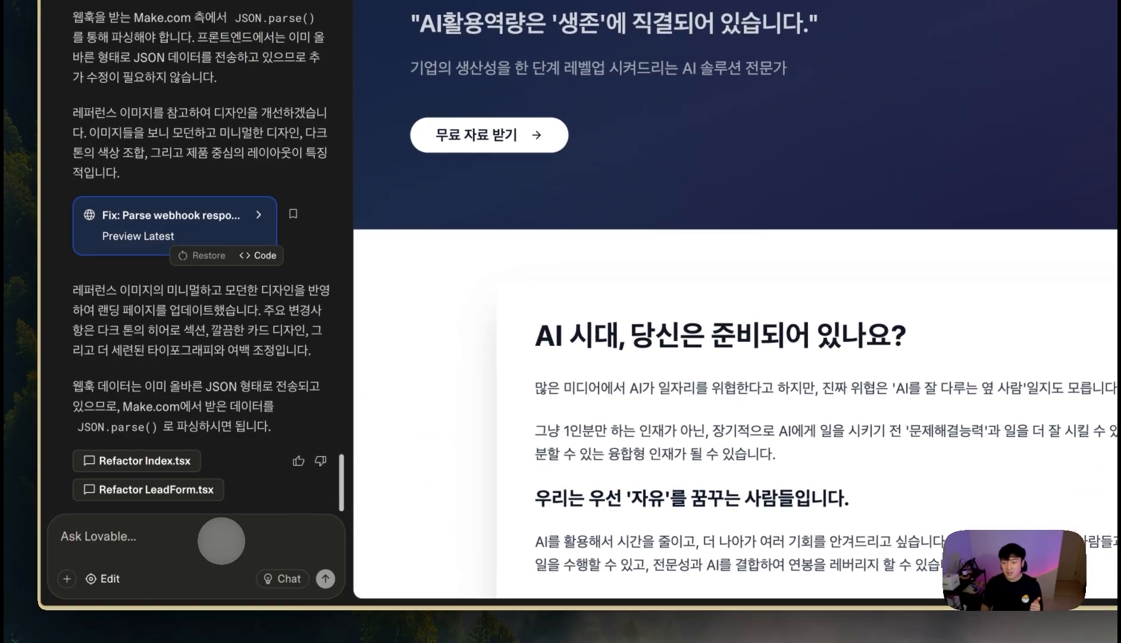
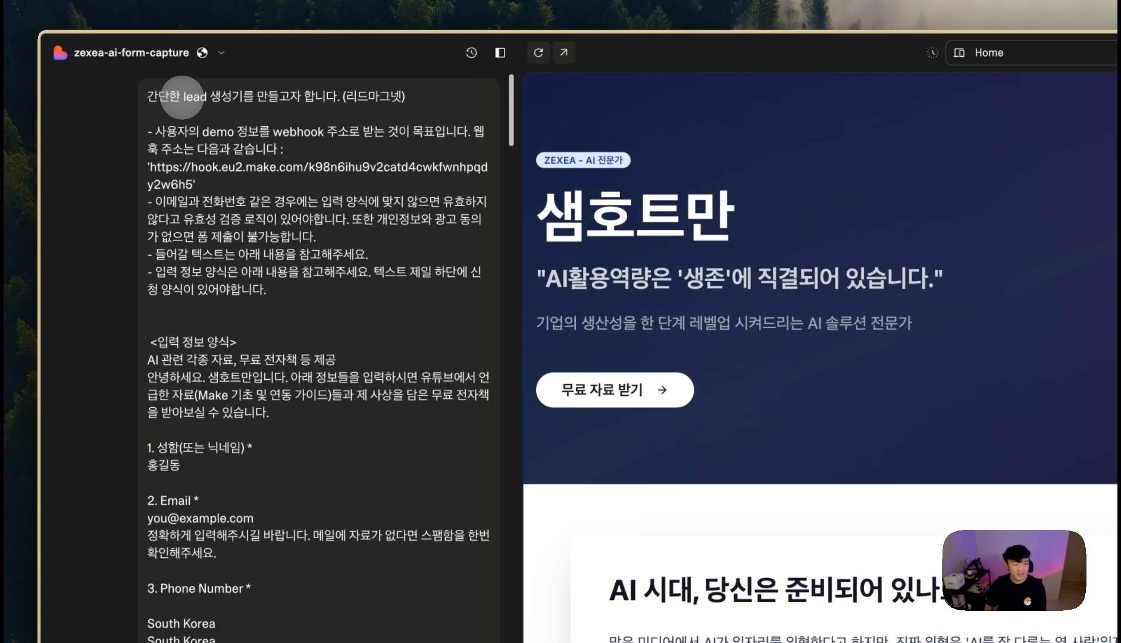
- Review the old project prompt's requirements and make.com webhook, then select the whole prompt to copy
drag(161, 90, 337, 96)
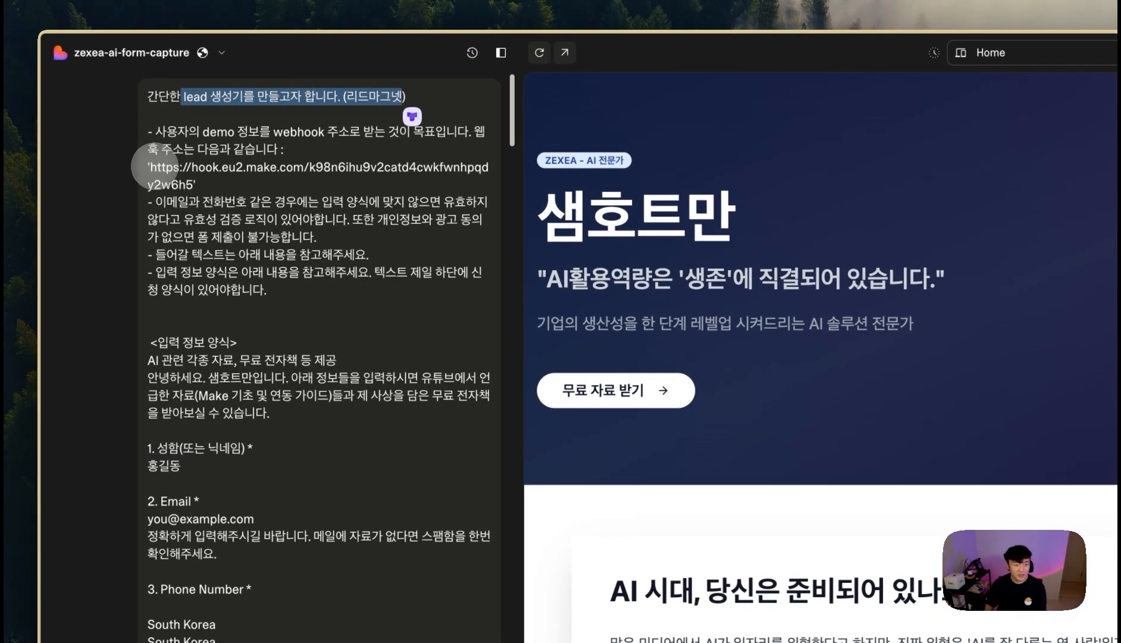
click(153, 166)
drag(184, 236, 245, 319)
click(252, 317)
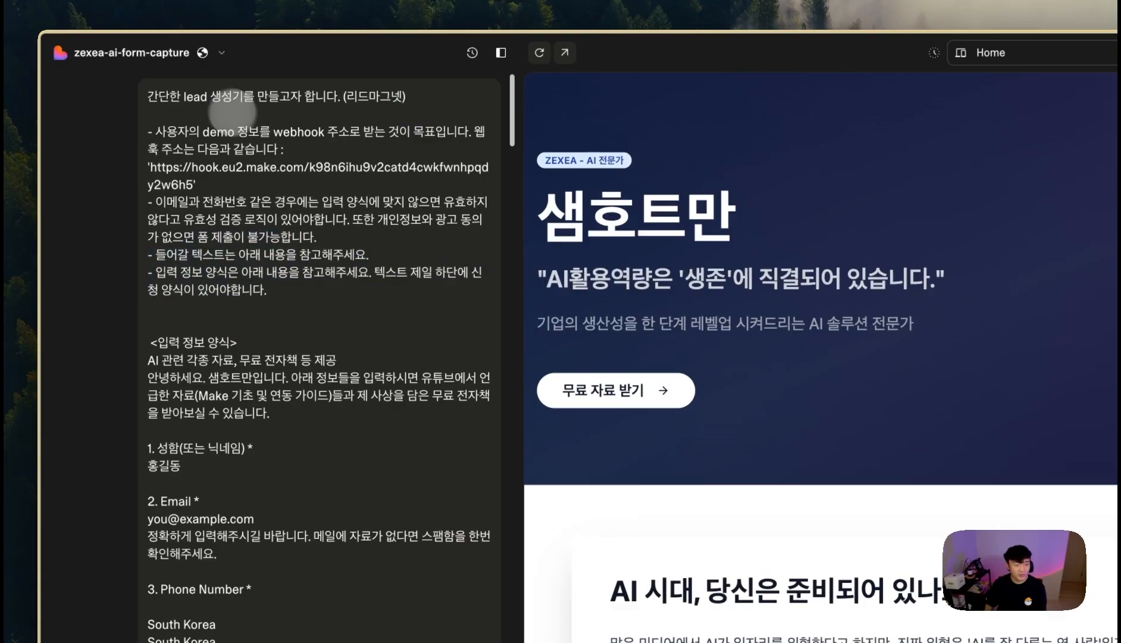
drag(208, 113, 357, 317)
drag(154, 166, 190, 184)
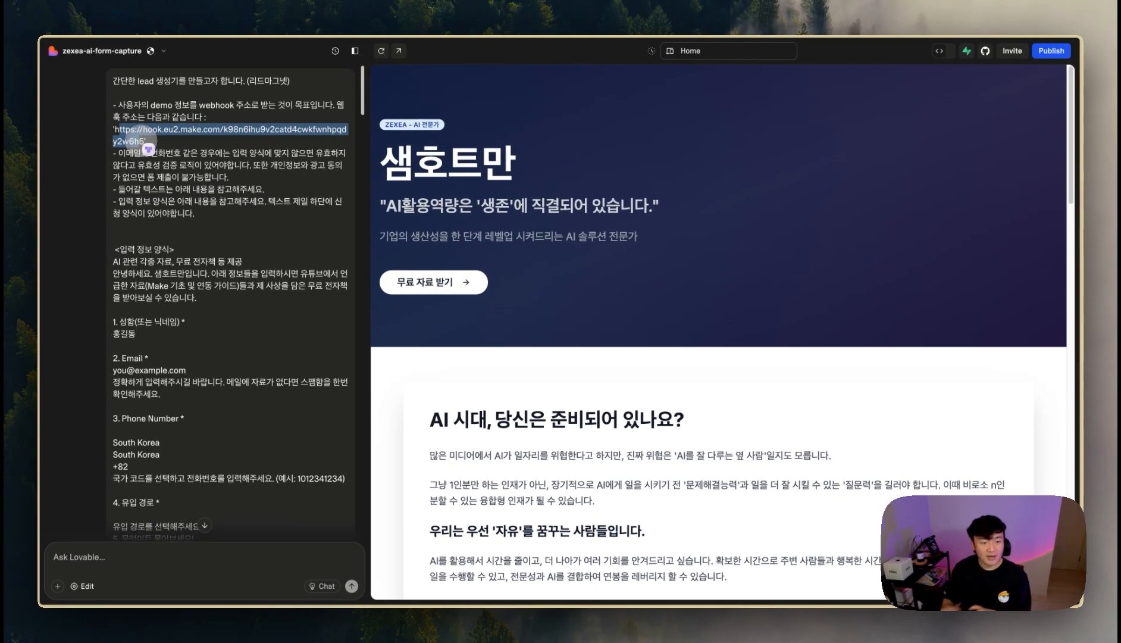
scroll(173, 291, down, 15)
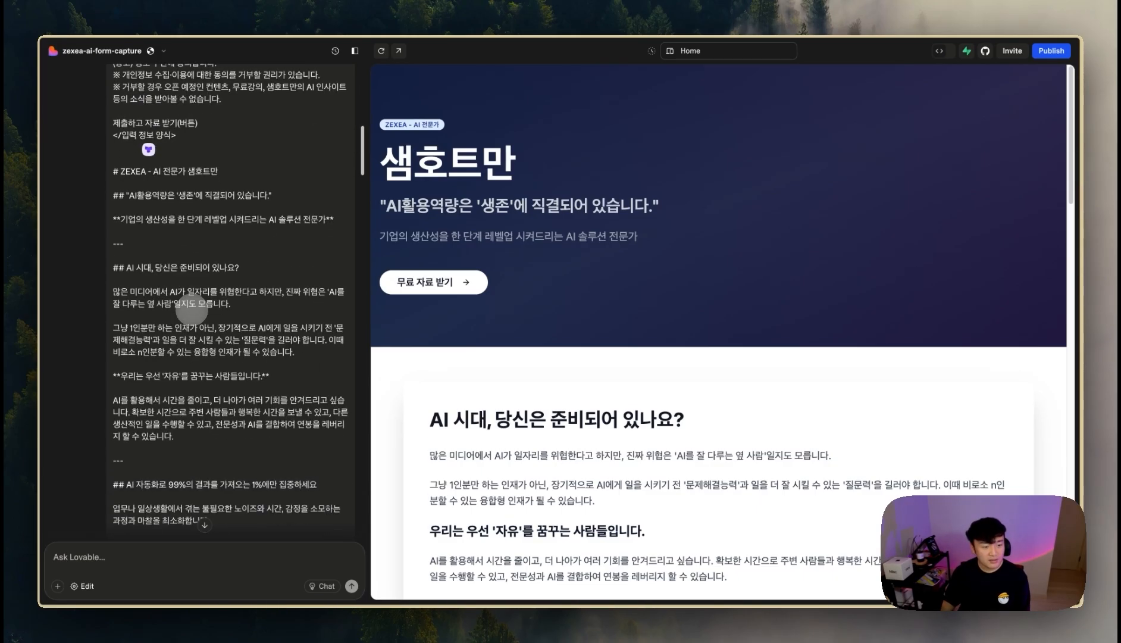
scroll(191, 309, down, 20)
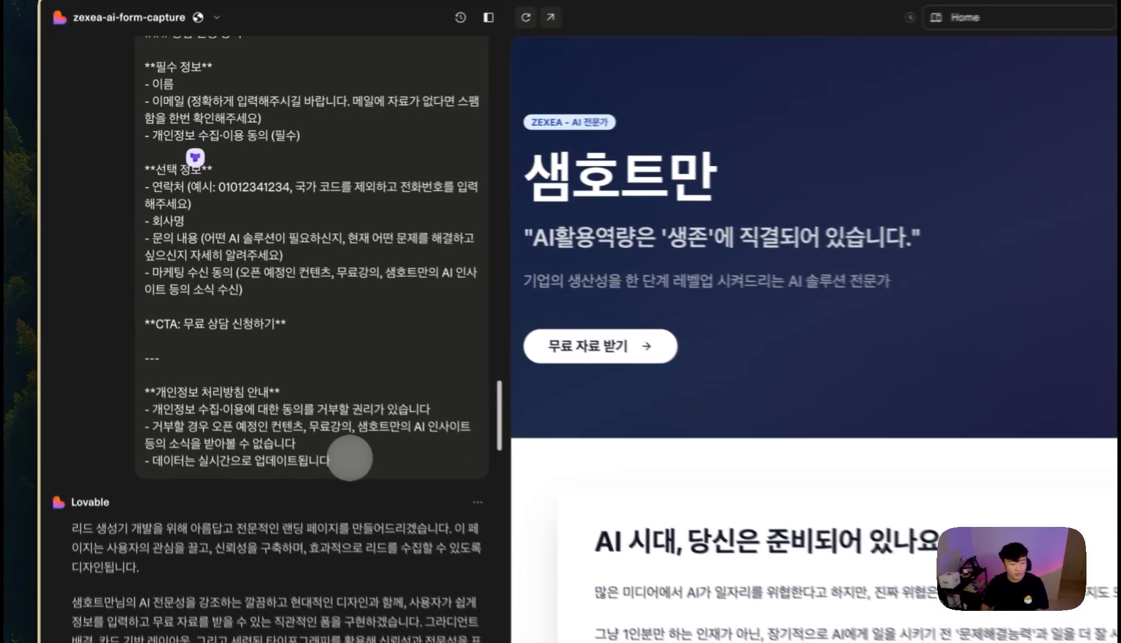
drag(258, 361, 178, 259)
scroll(176, 253, up, 20)
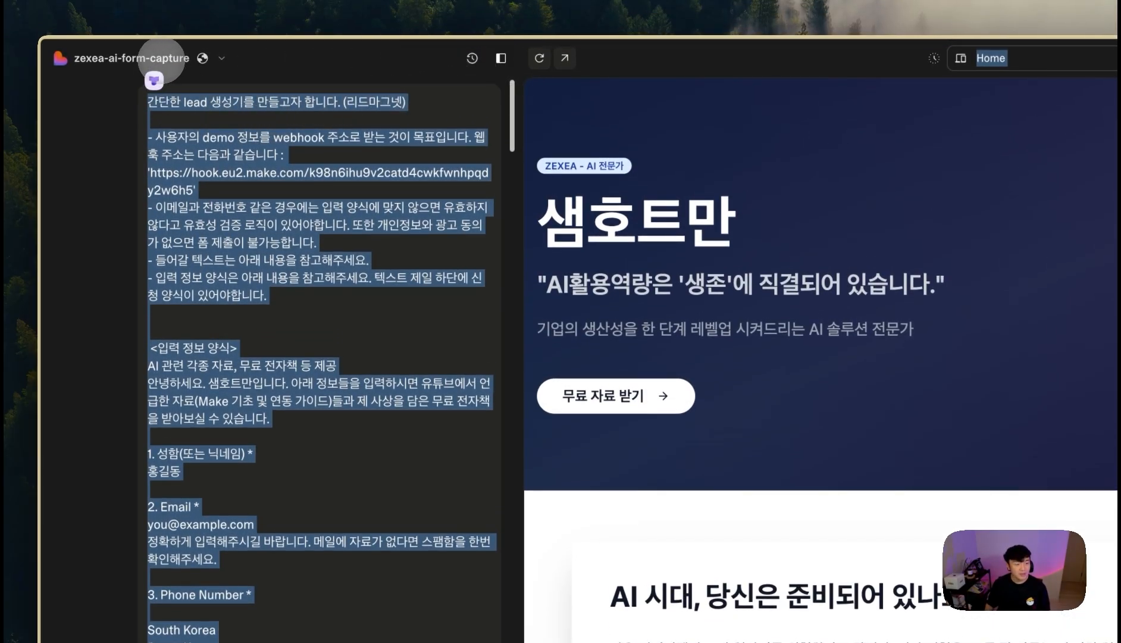
- Paste the brief on the Lovable home page minus '간단한 ', then add a first step in n8n
click(160, 59)
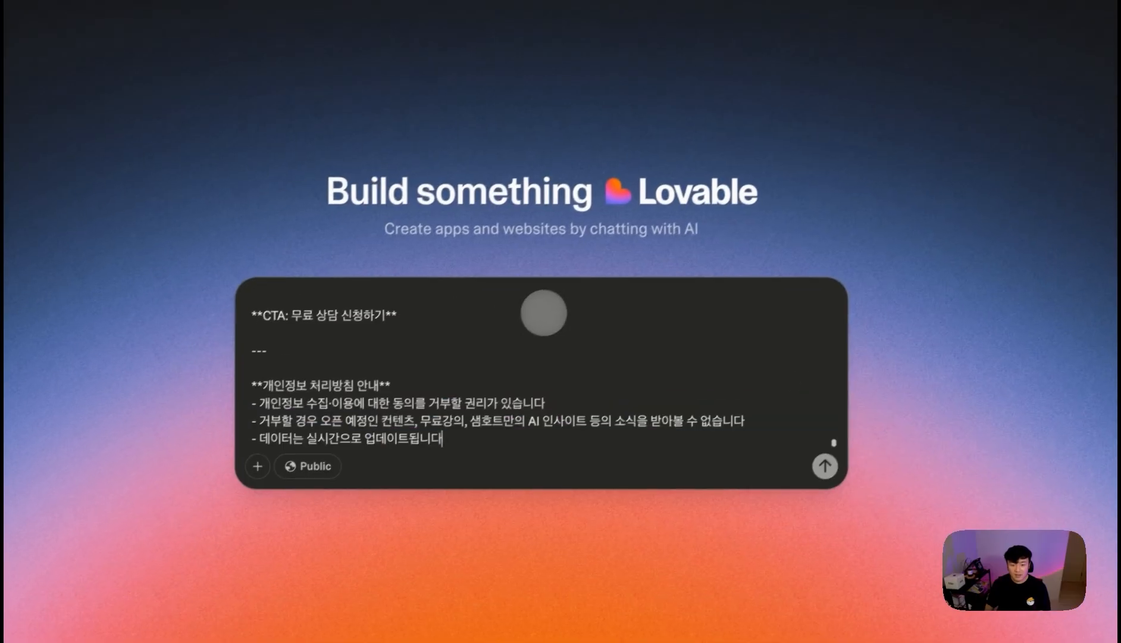
scroll(546, 329, up, 5)
scroll(549, 345, up, 10)
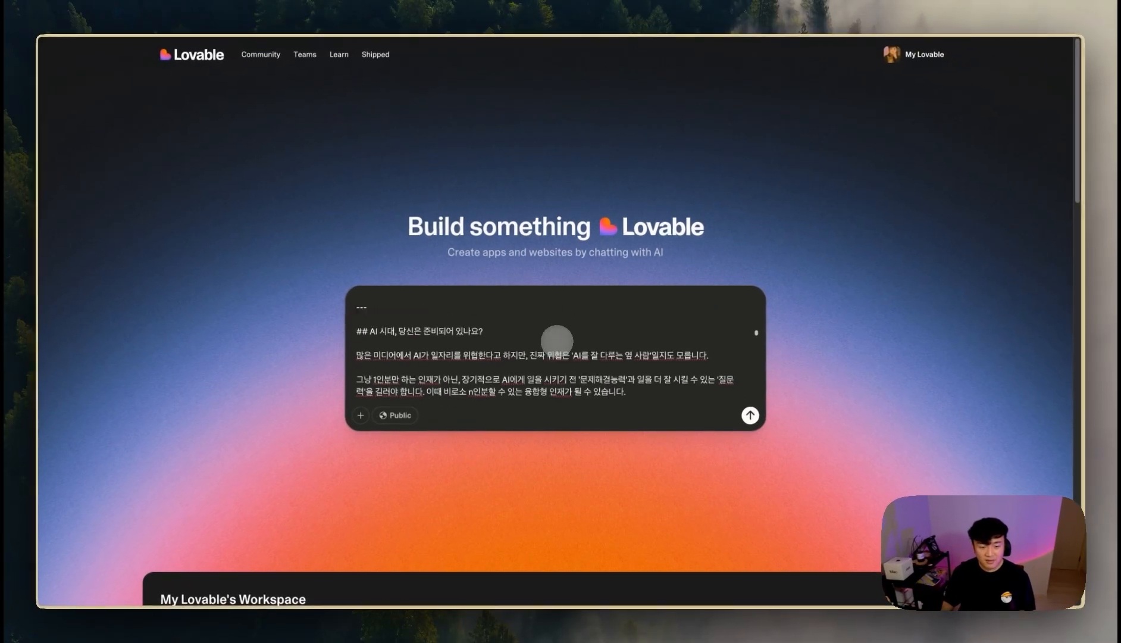
scroll(557, 340, up, 10)
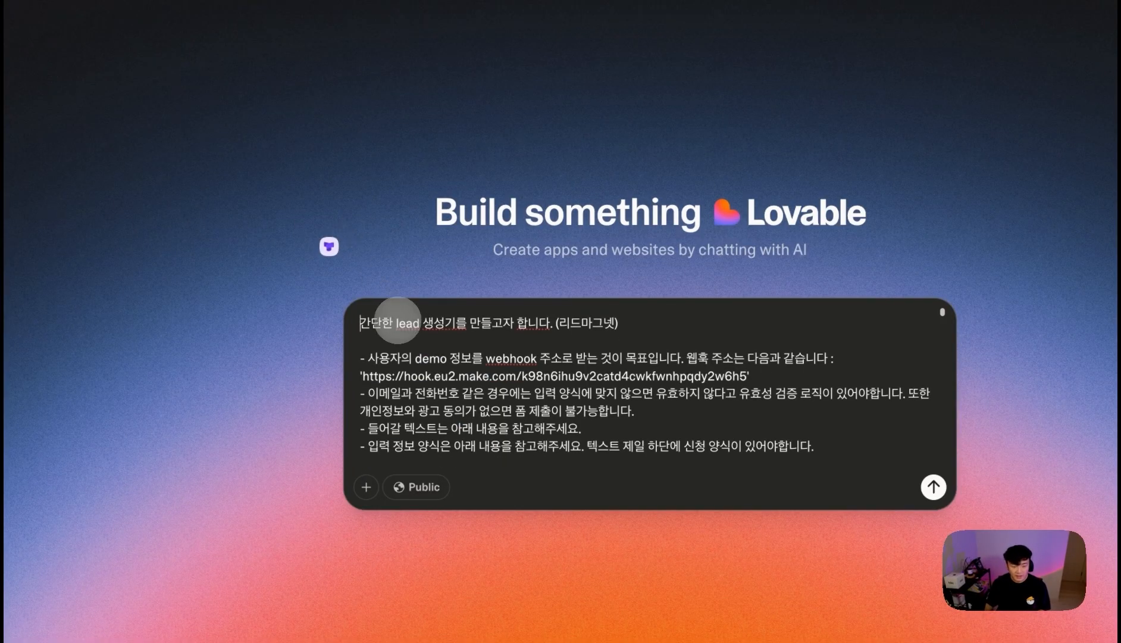
drag(397, 320, 325, 320)
key(BackSpace)
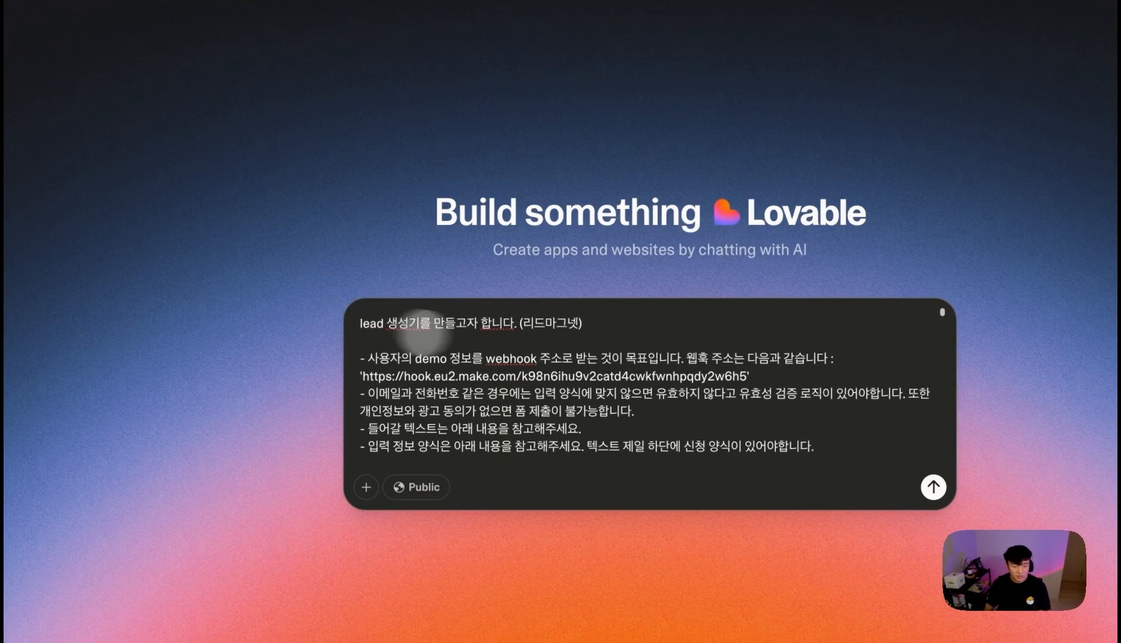
drag(747, 375, 404, 375)
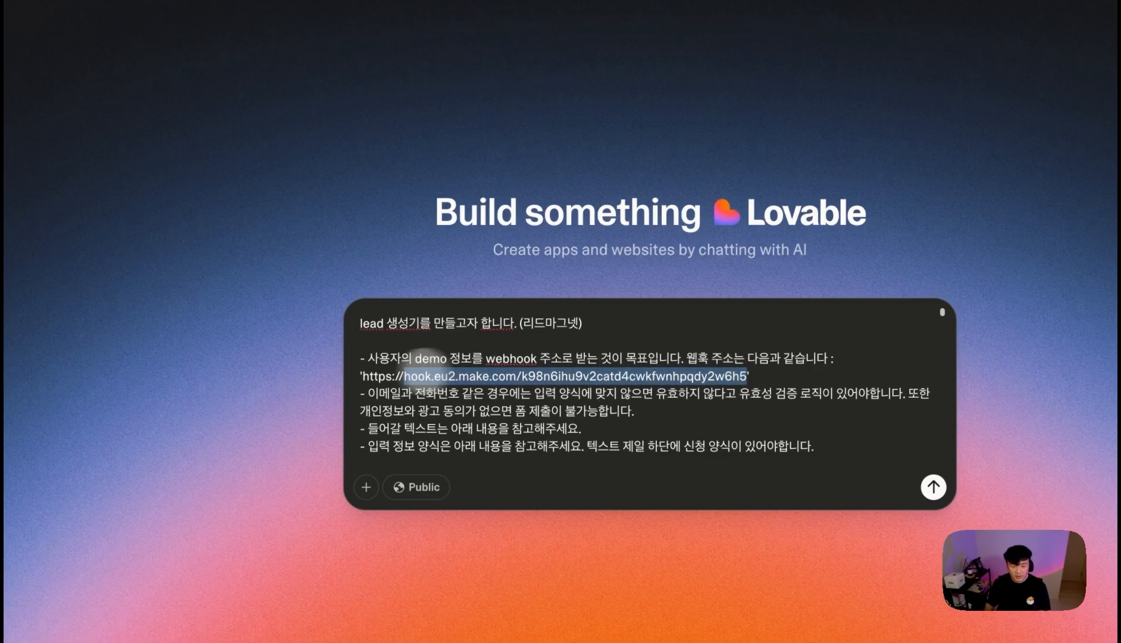
click(150, 413)
click(453, 368)
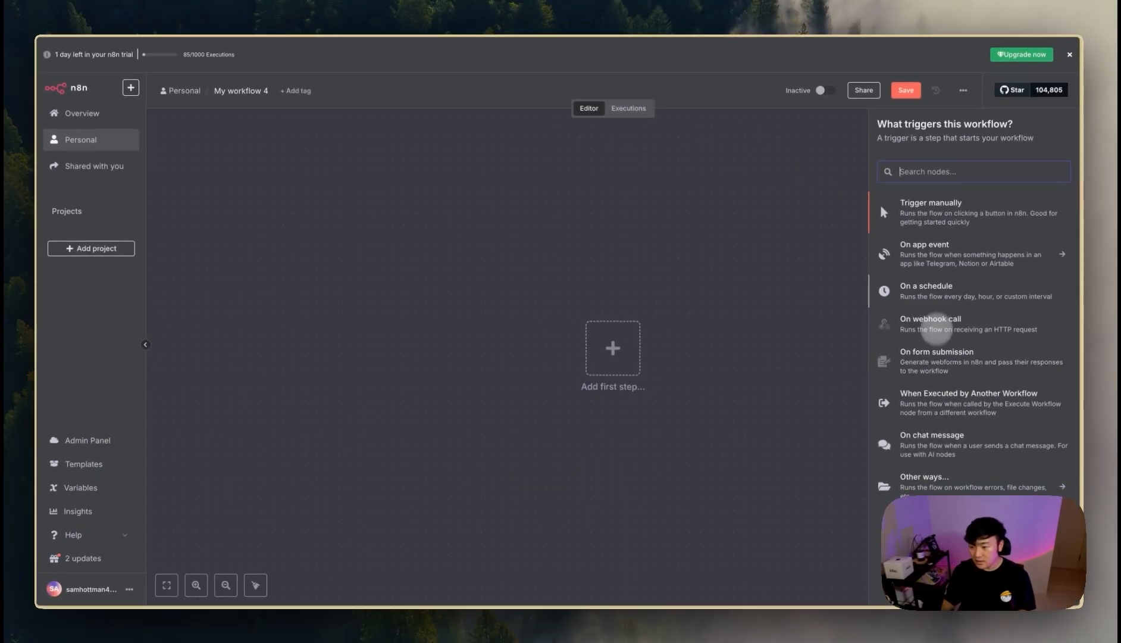
- Add an 'On webhook call' trigger with HTTP Method POST and path yt-demo-leadgenerator
click(930, 324)
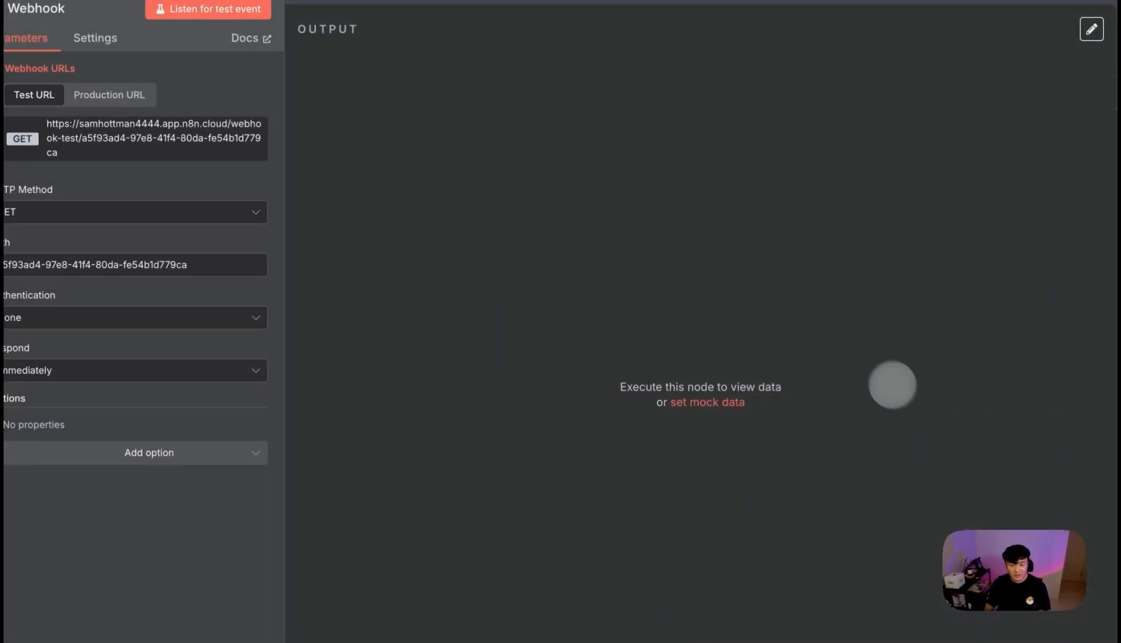
click(59, 214)
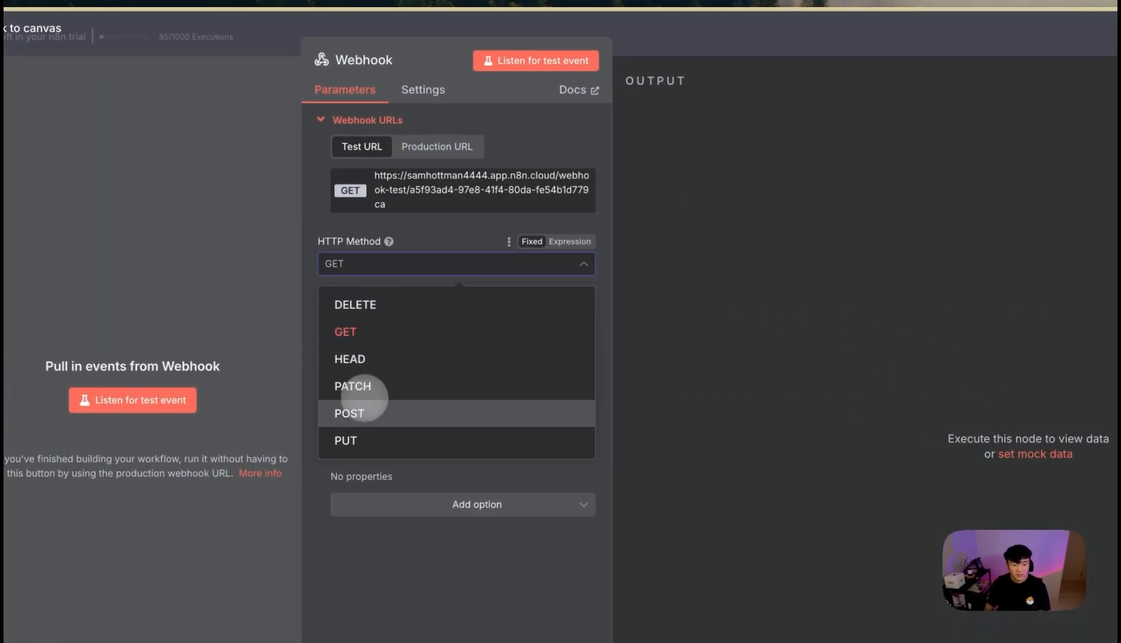
click(364, 411)
drag(545, 318, 275, 304)
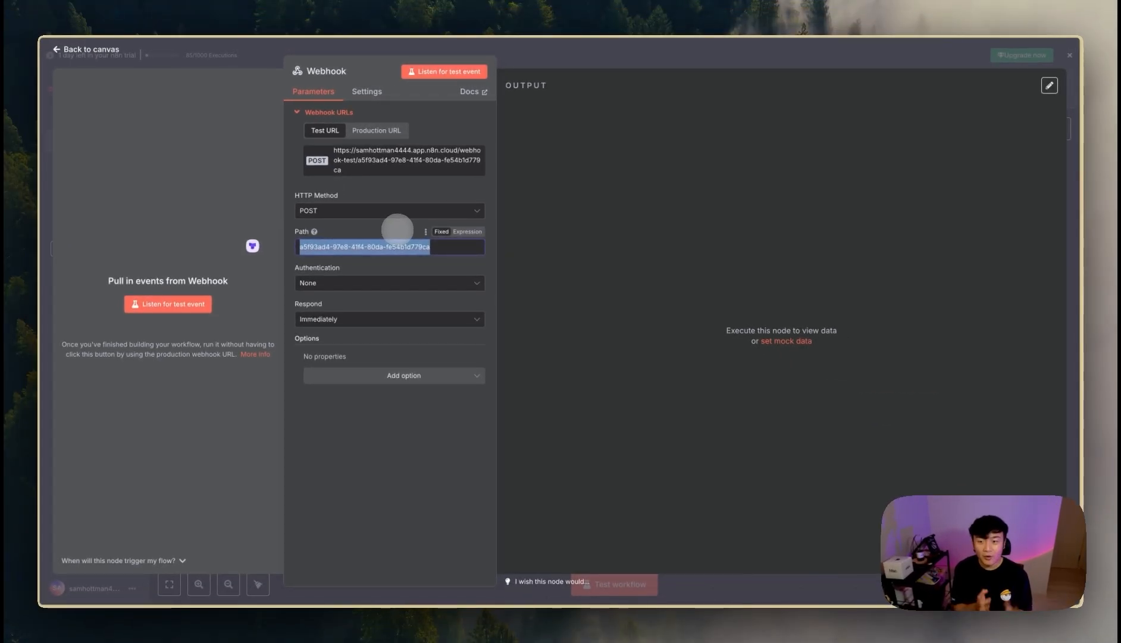
text(yt-demo-leadgenerator)
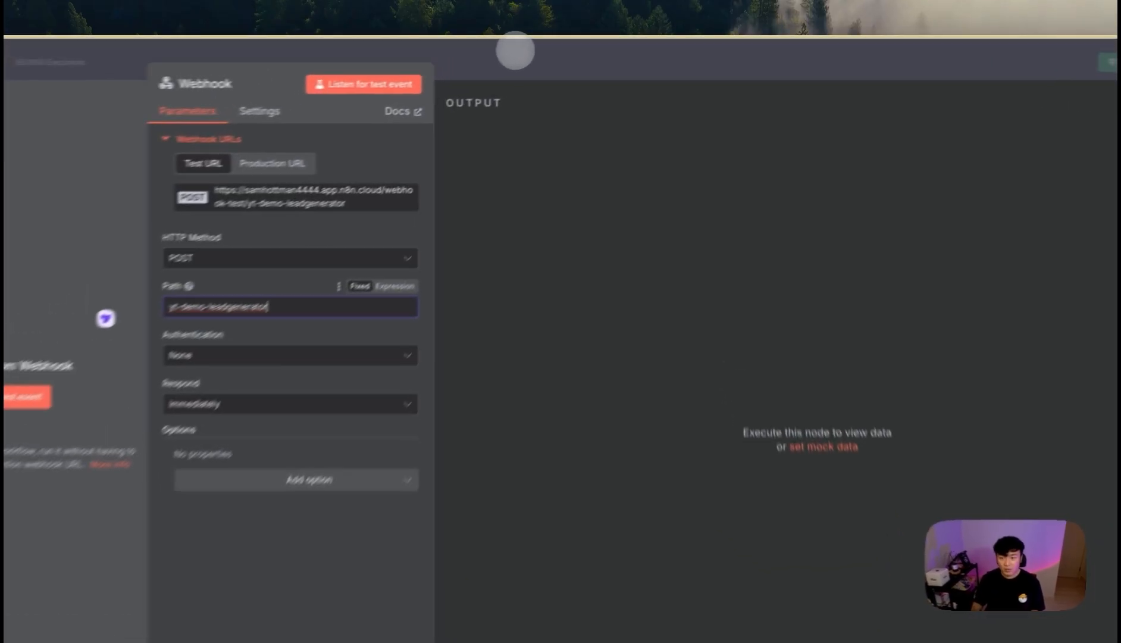
click(557, 47)
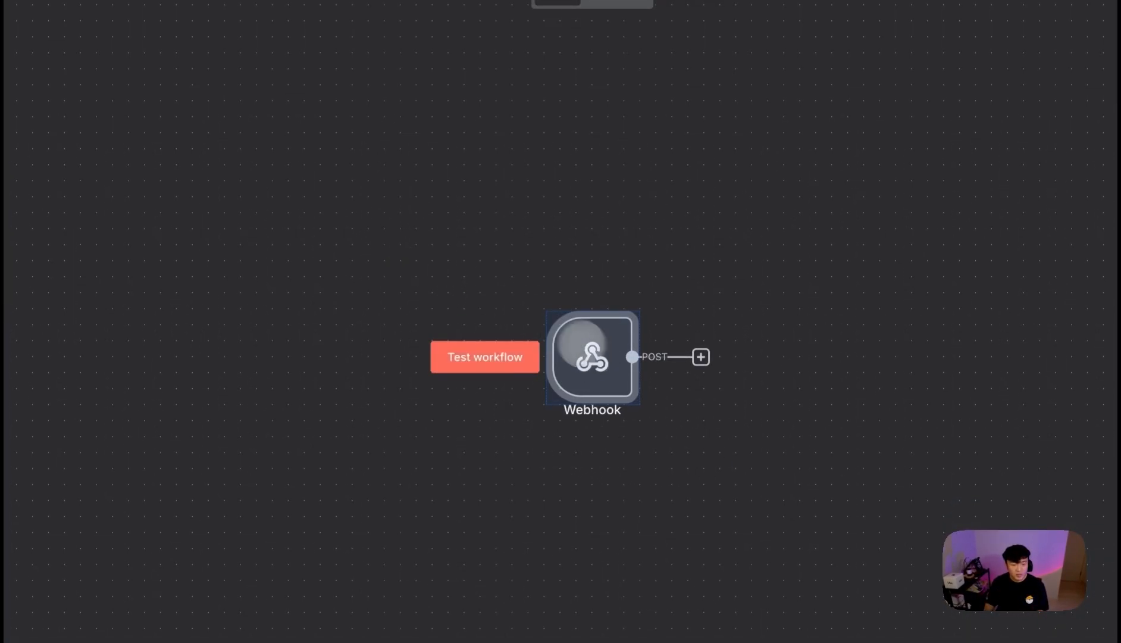
- Reopen the Webhook node and copy its Test URL
double_click(584, 344)
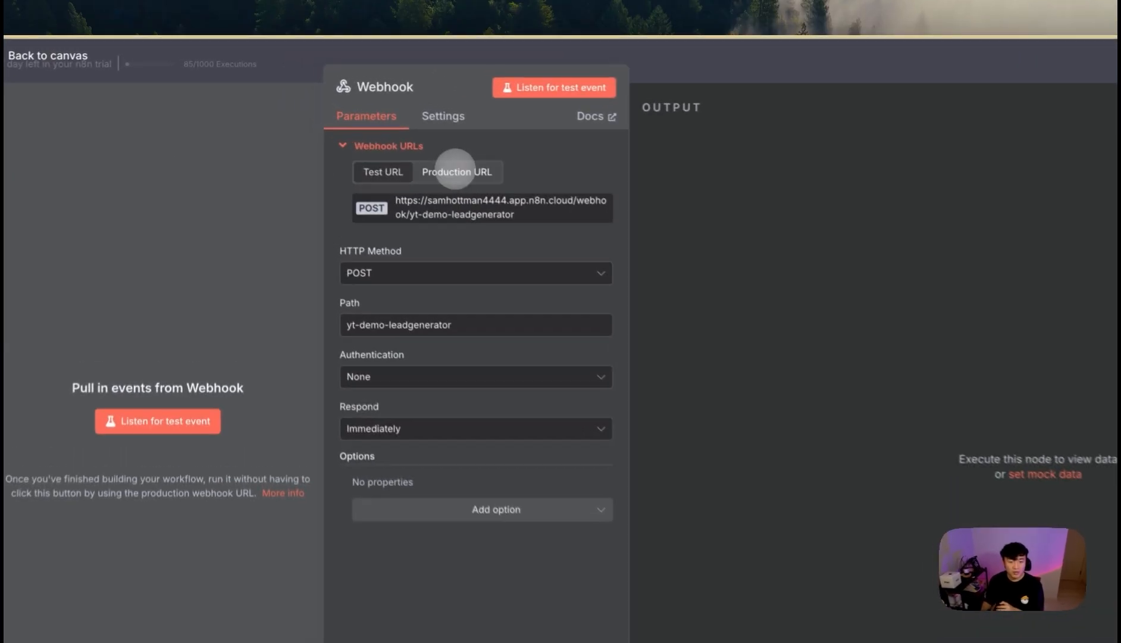
click(376, 130)
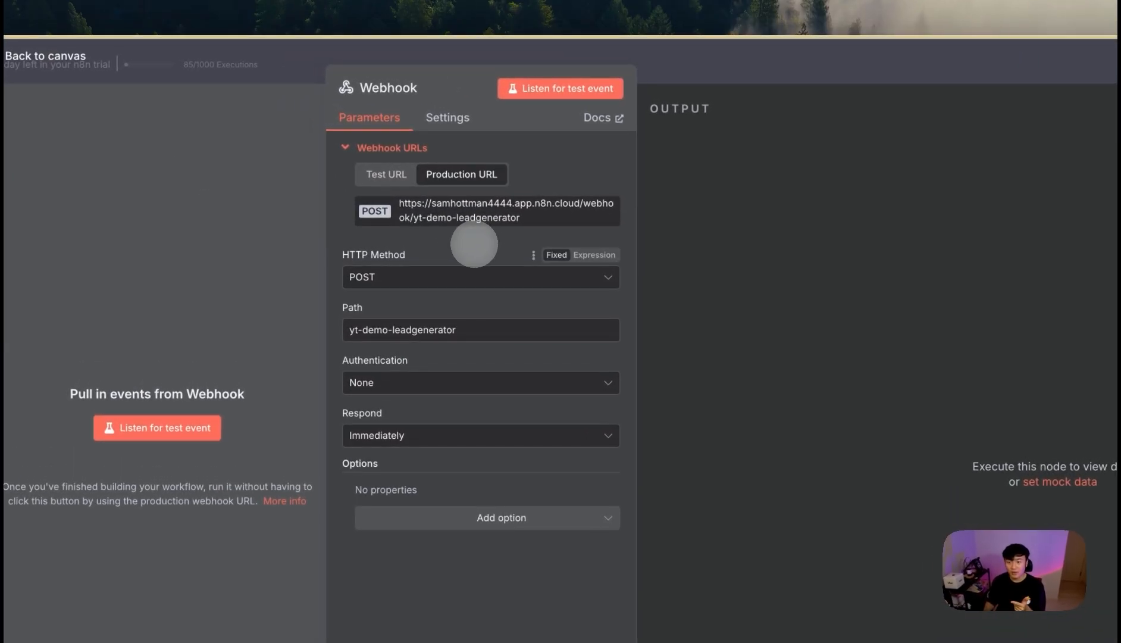
click(386, 174)
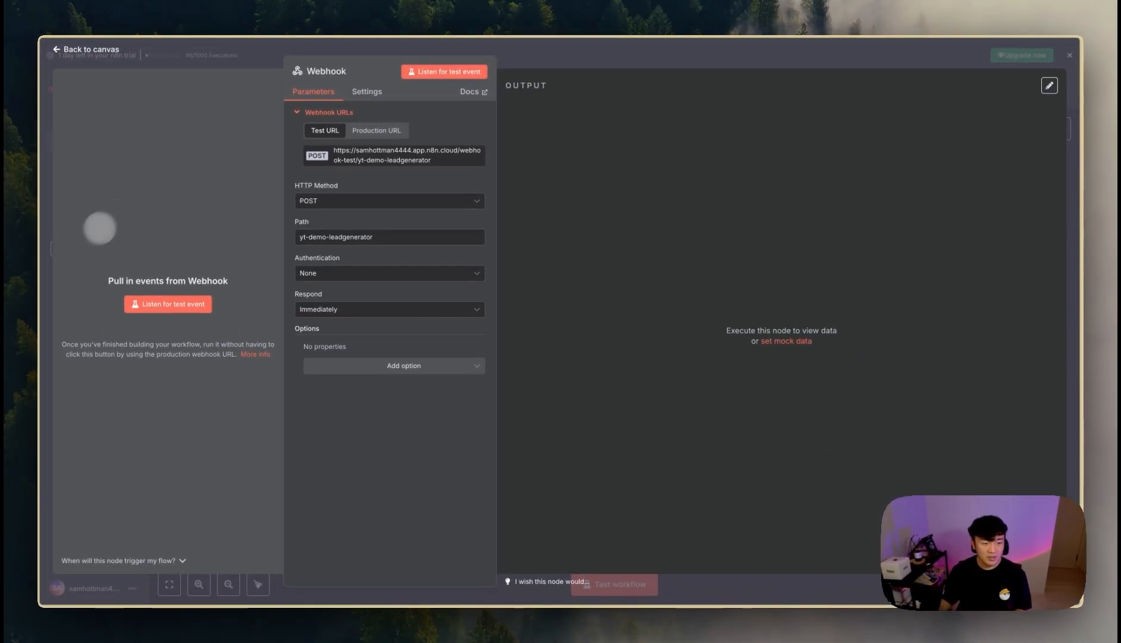
mouse_move(31, 257)
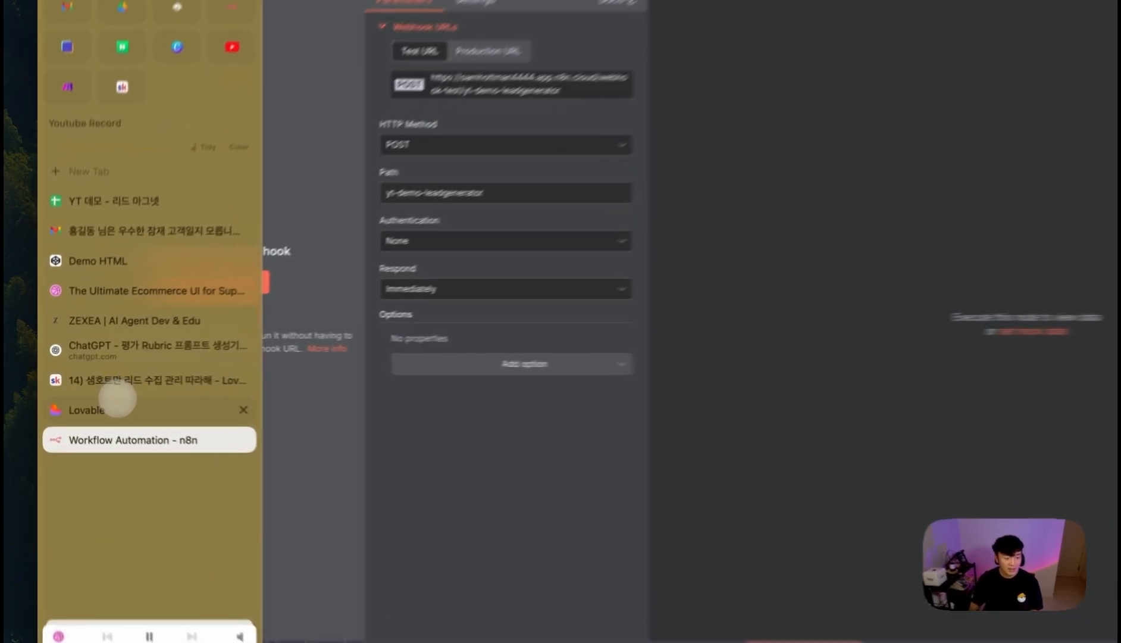
- Replace the make.com URL in the Lovable prompt with the n8n test webhook URL
click(89, 399)
drag(705, 346, 321, 347)
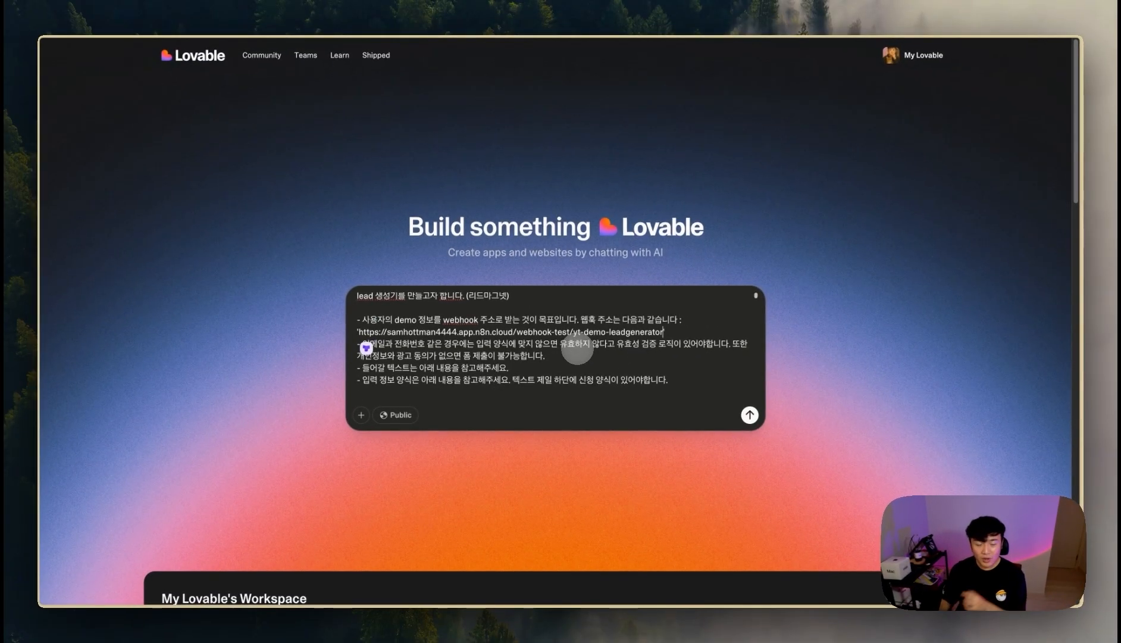
- Append a ==================== divider and the line '디자인은 다음과 같은 규칙을 따르면 좋겠습니다.'
scroll(638, 360, down, 3)
scroll(576, 348, down, 10)
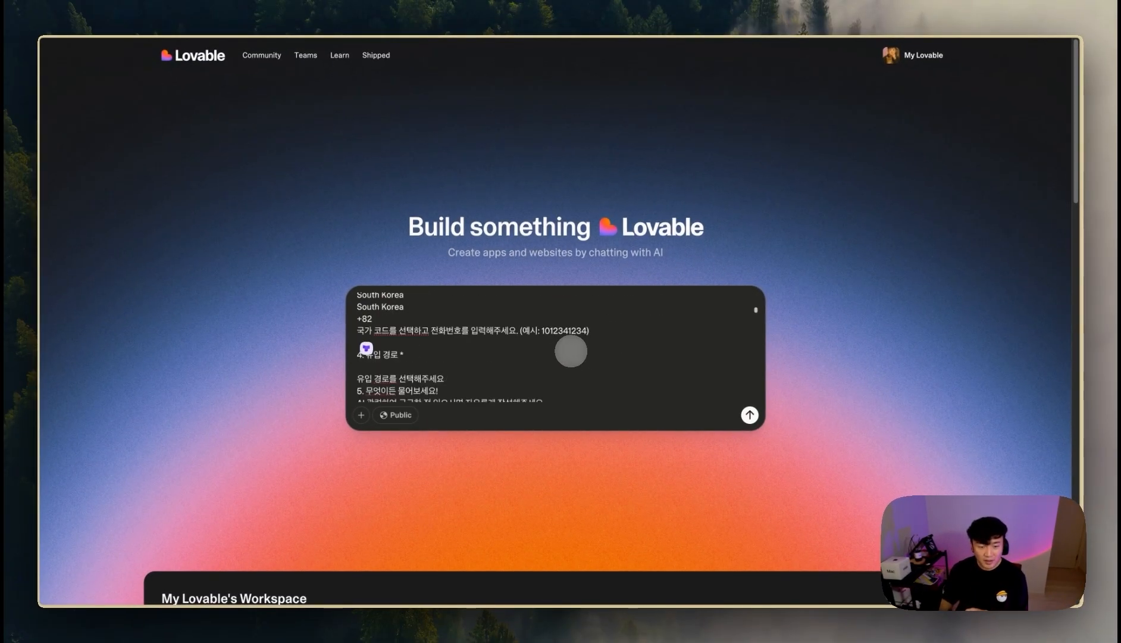
scroll(570, 353, down, 12)
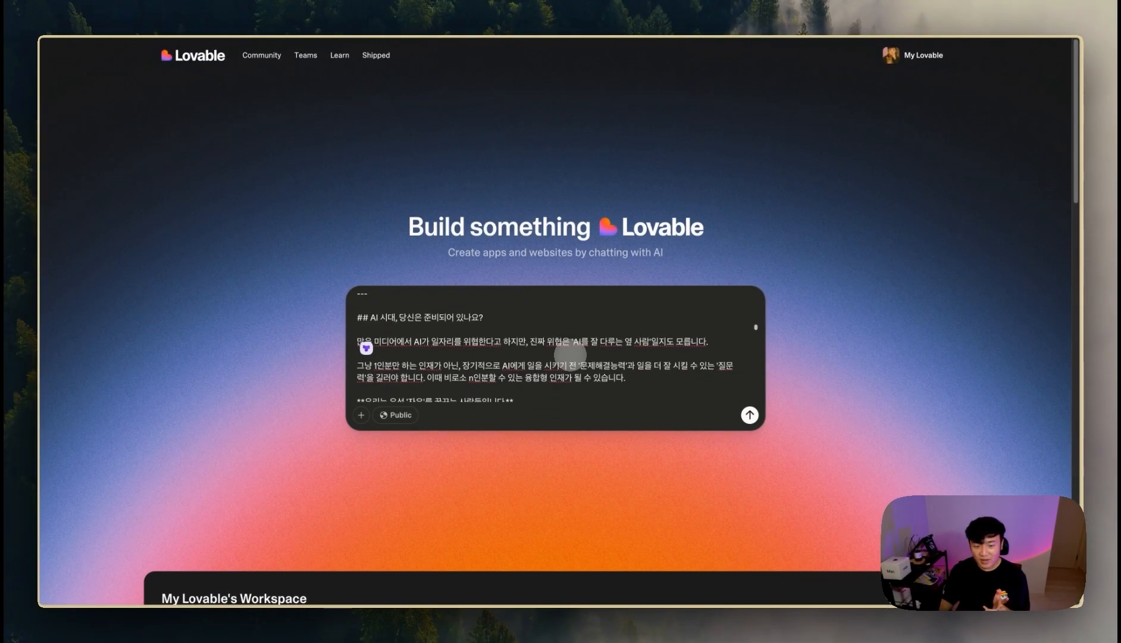
scroll(570, 355, down, 3)
scroll(570, 358, down, 15)
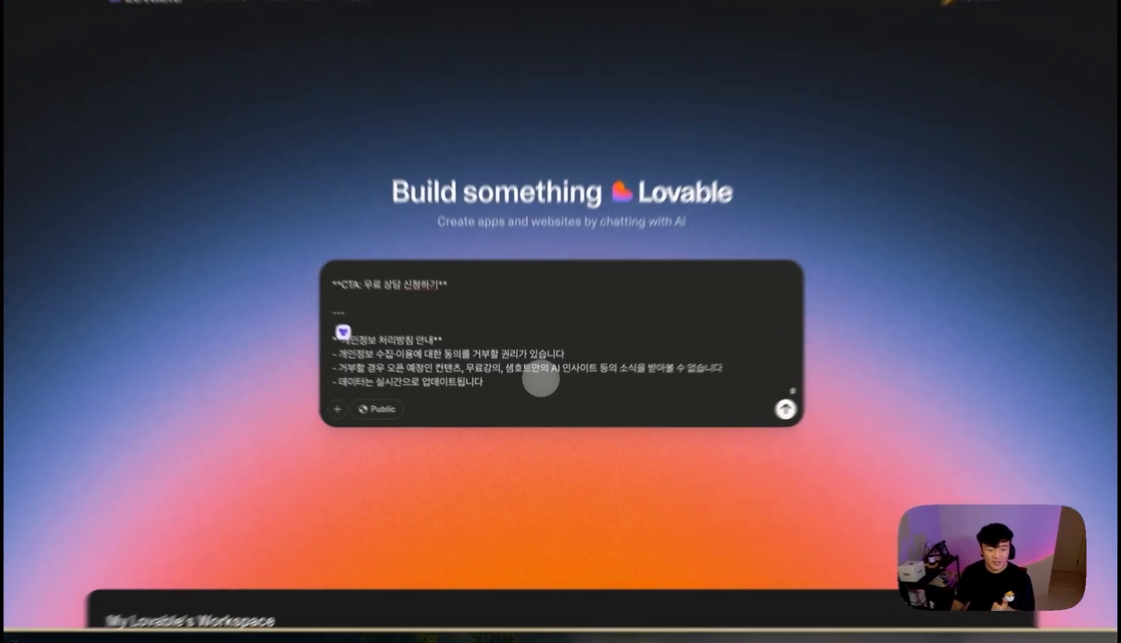
click(537, 388)
key(shift+Return)
key(shift+Return)
key(shift+Return)
text(====================)
key(shift+Return)
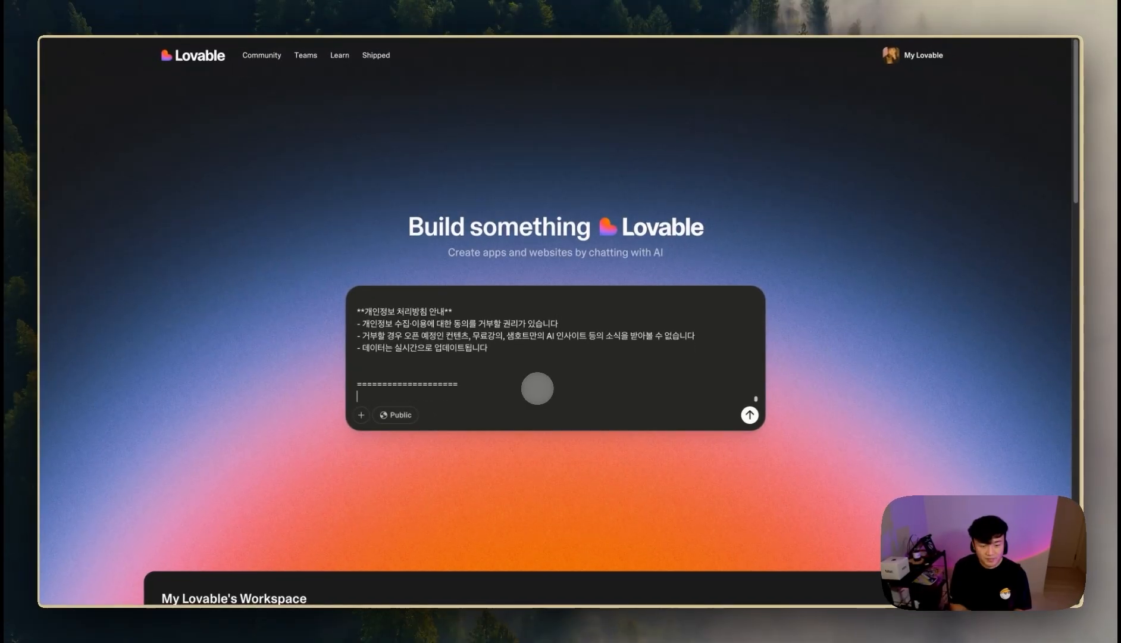
key(shift+Return)
text(e)
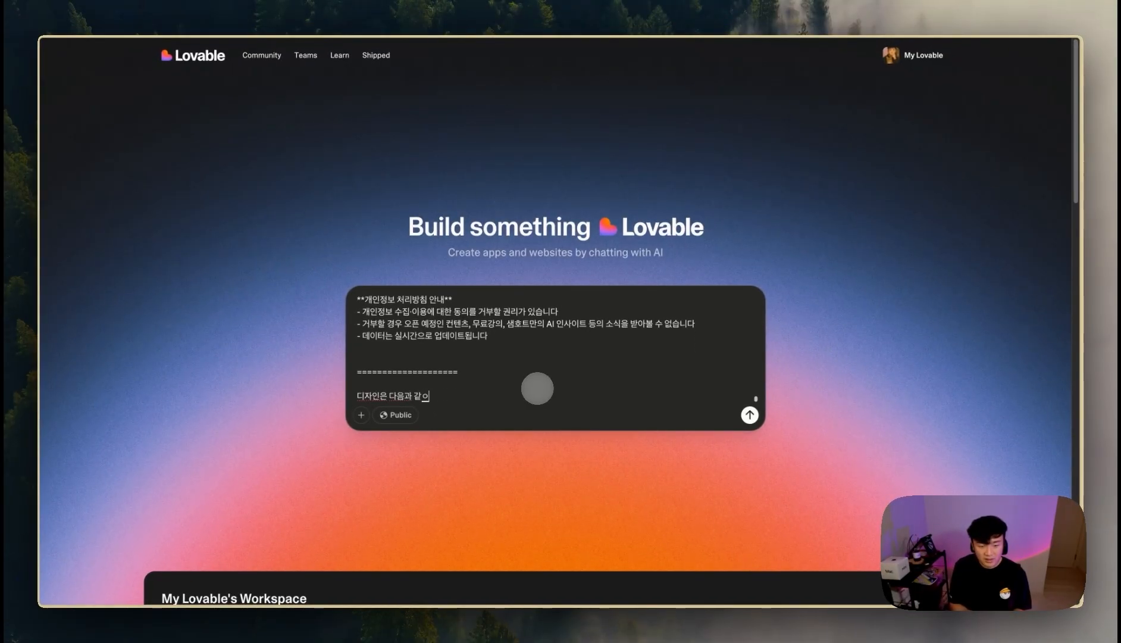
text(디자인은 다음과 같은 규칙을 따르)
text(면 좋겠습니다.)
key(shift+Return)
key(shift+Return)
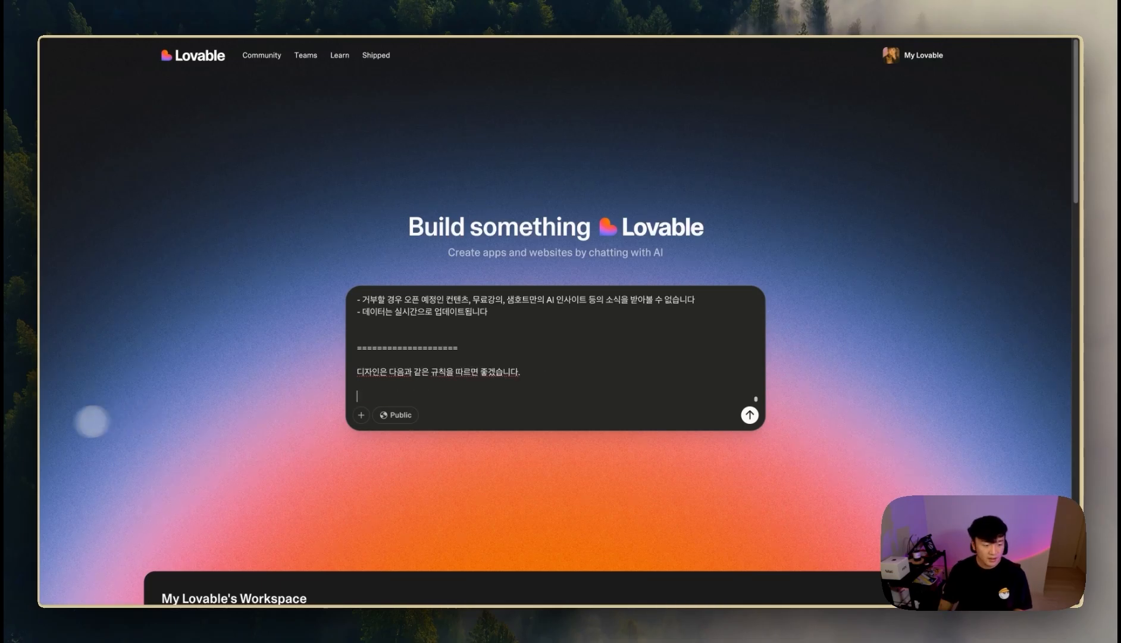
- Open the ChatGPT lead-magnet guide conversation
mouse_move(55, 407)
click(90, 358)
click(56, 65)
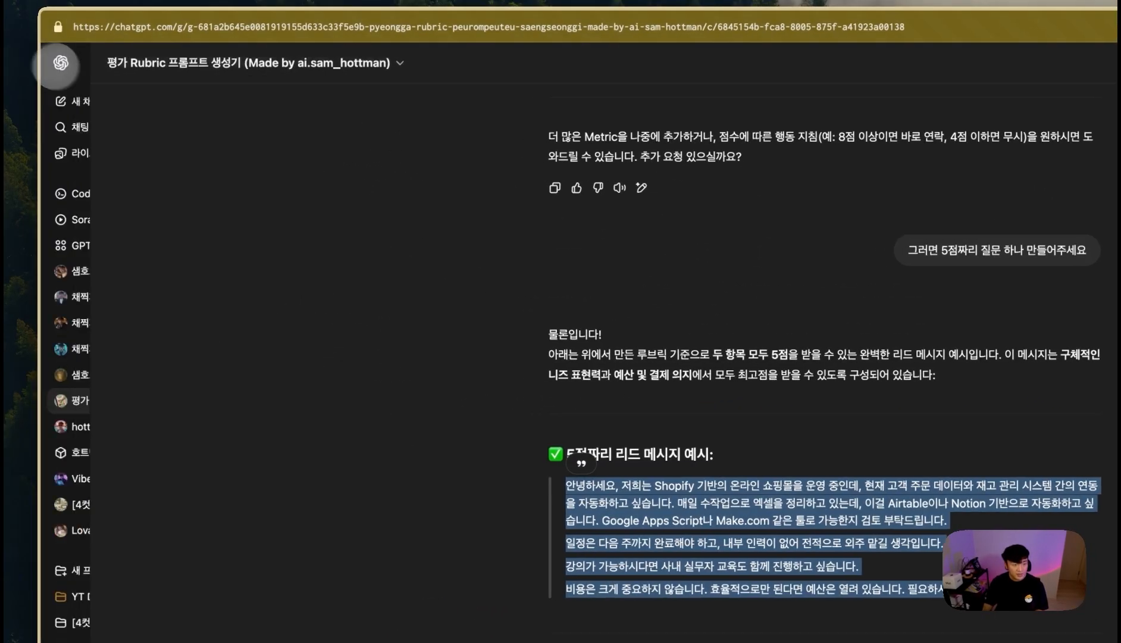
scroll(123, 352, down, 3)
click(126, 431)
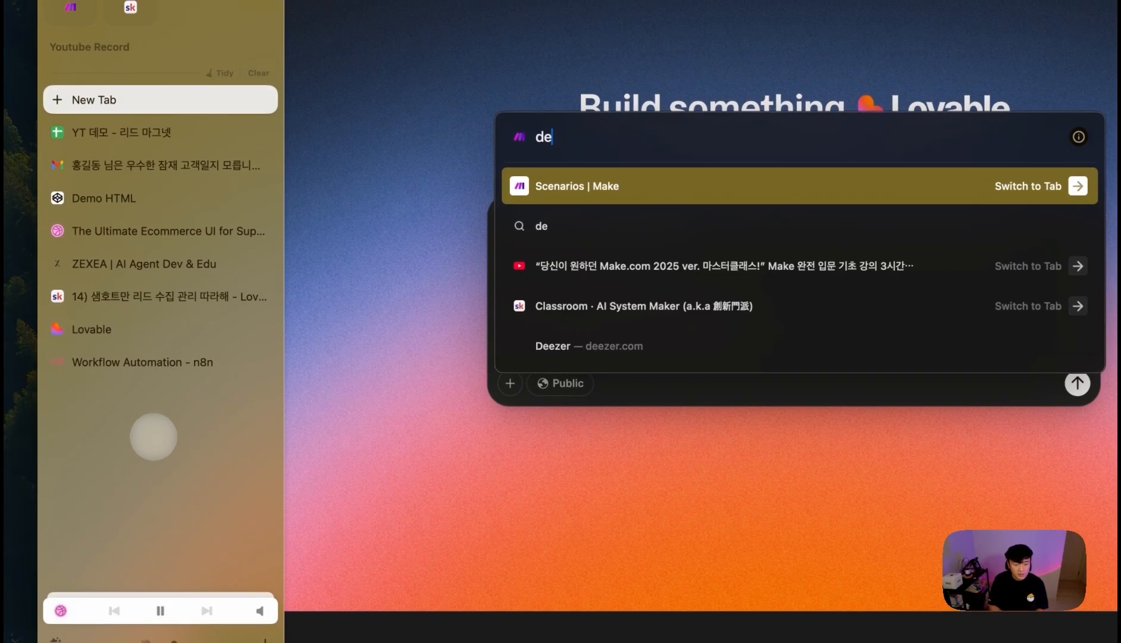
text(mo)
key(Return)
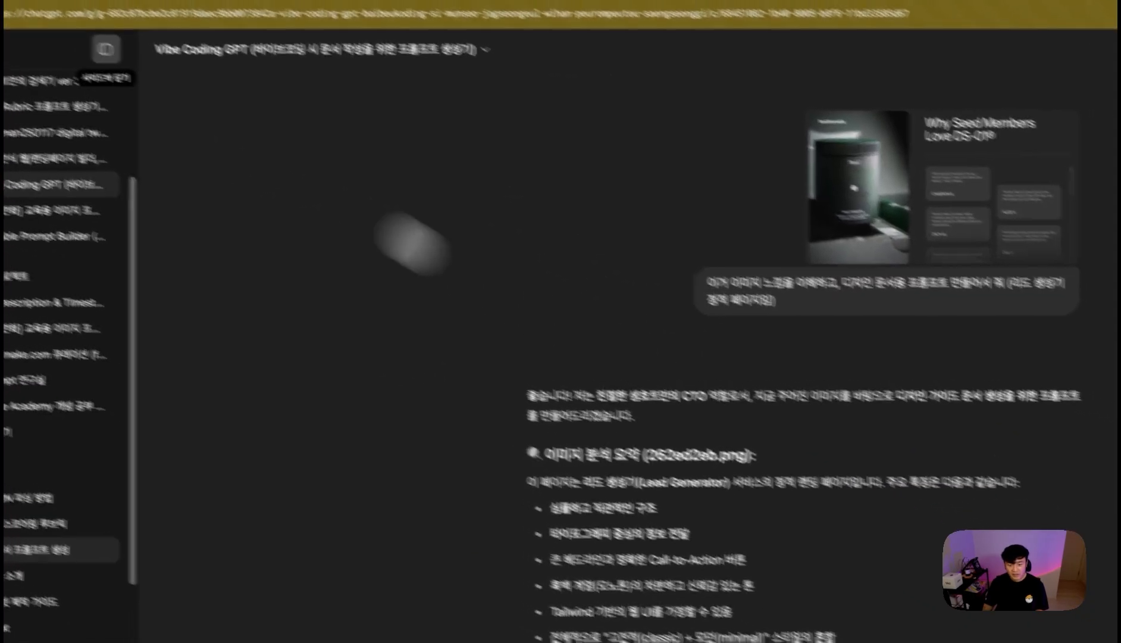
- Select and copy the generated design-guide prompt, through its breakpoints and table-of-contents sections
scroll(642, 378, down, 3)
scroll(619, 363, down, 4)
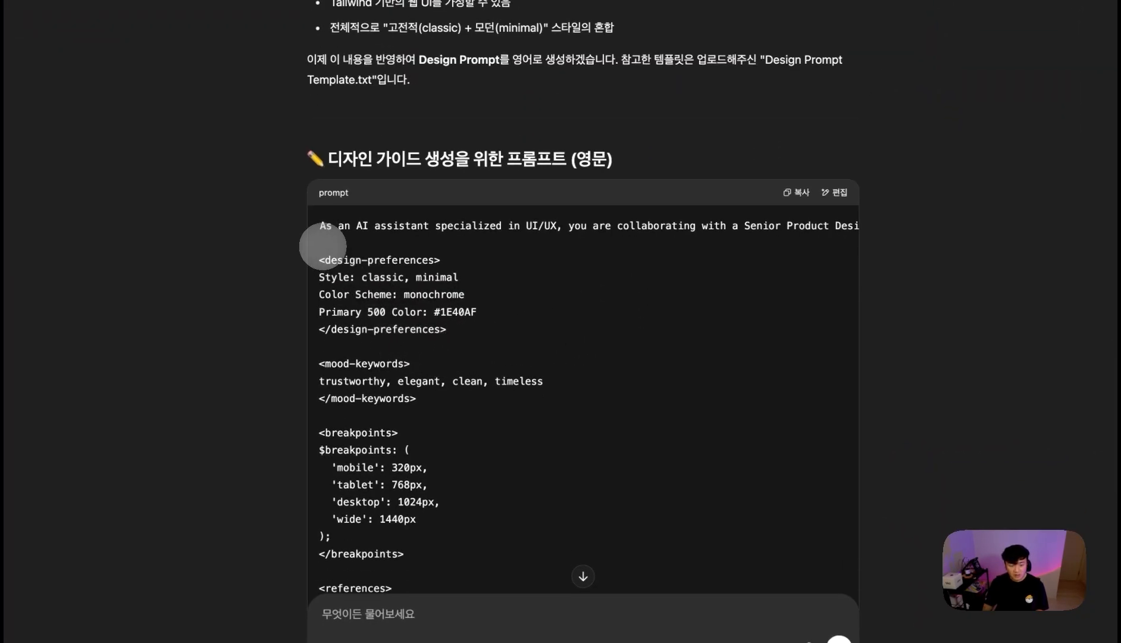
drag(327, 246, 452, 357)
key(super+c)
scroll(426, 375, down, 1)
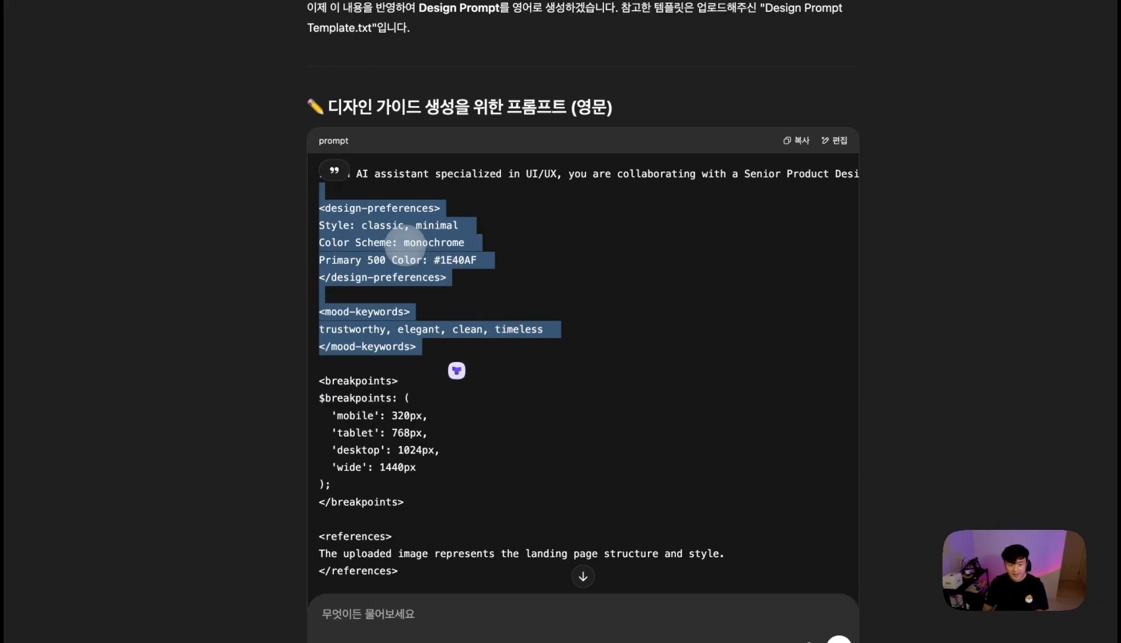
click(404, 241)
drag(392, 329, 422, 329)
scroll(417, 381, down, 3)
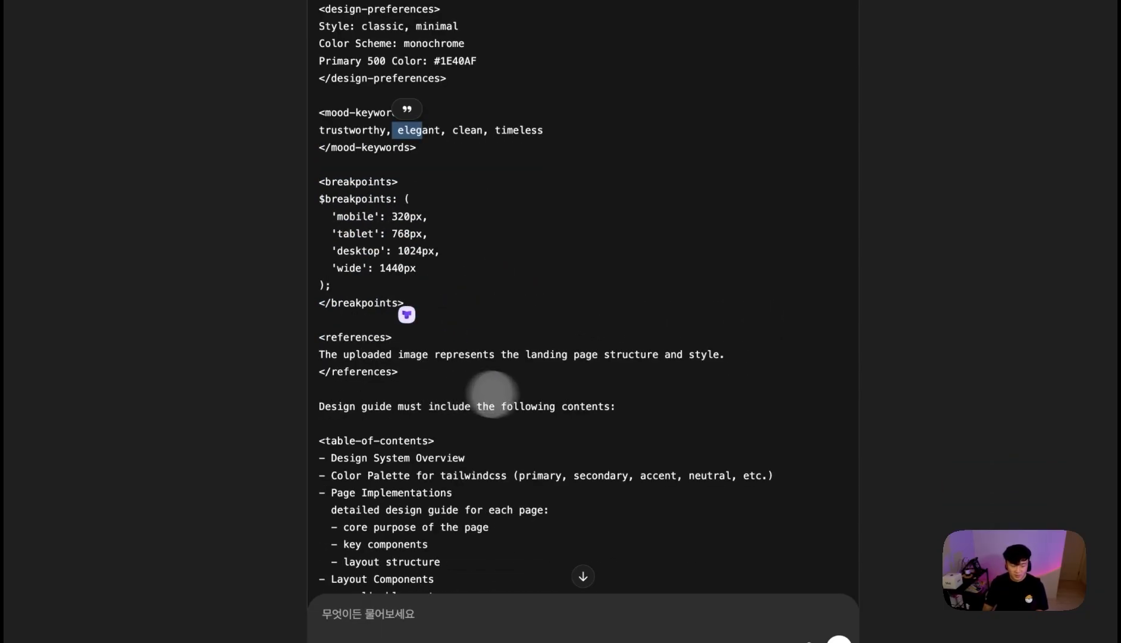
scroll(511, 405, down, 1)
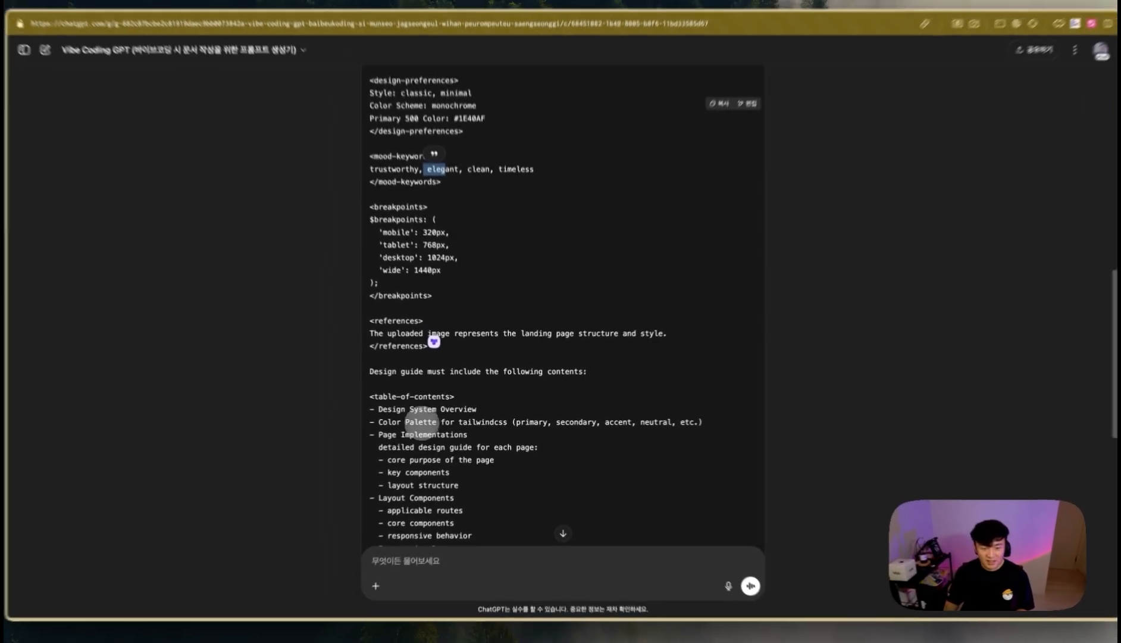
scroll(476, 410, down, 1)
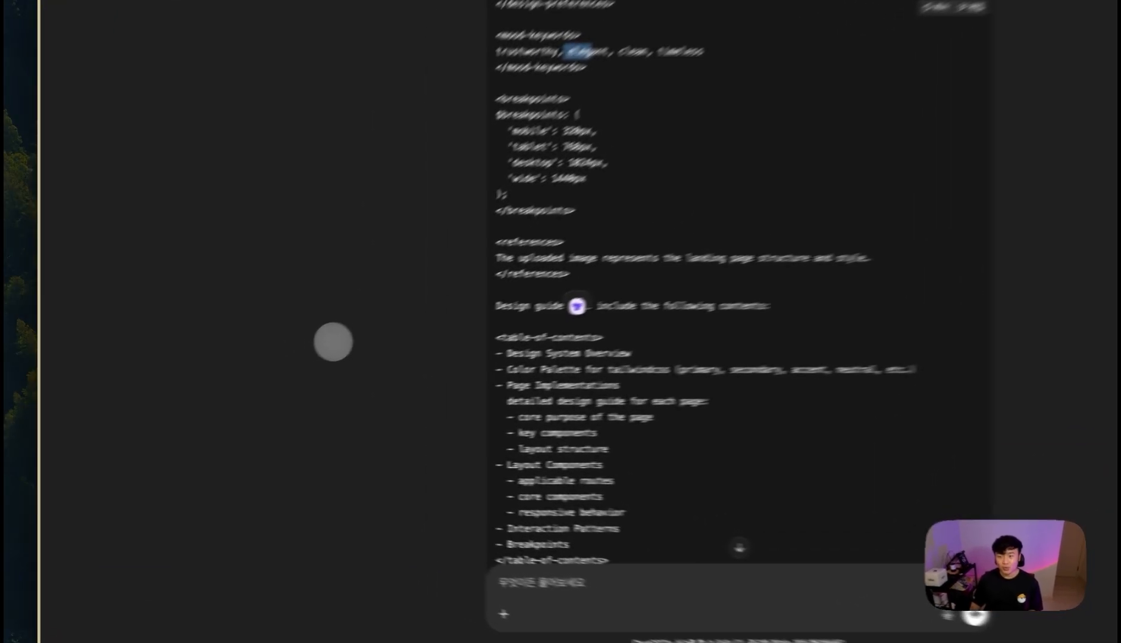
click(257, 372)
- Paste the design guide into the Lovable prompt, add a divider, and request placing four photos for trust
mouse_move(28, 368)
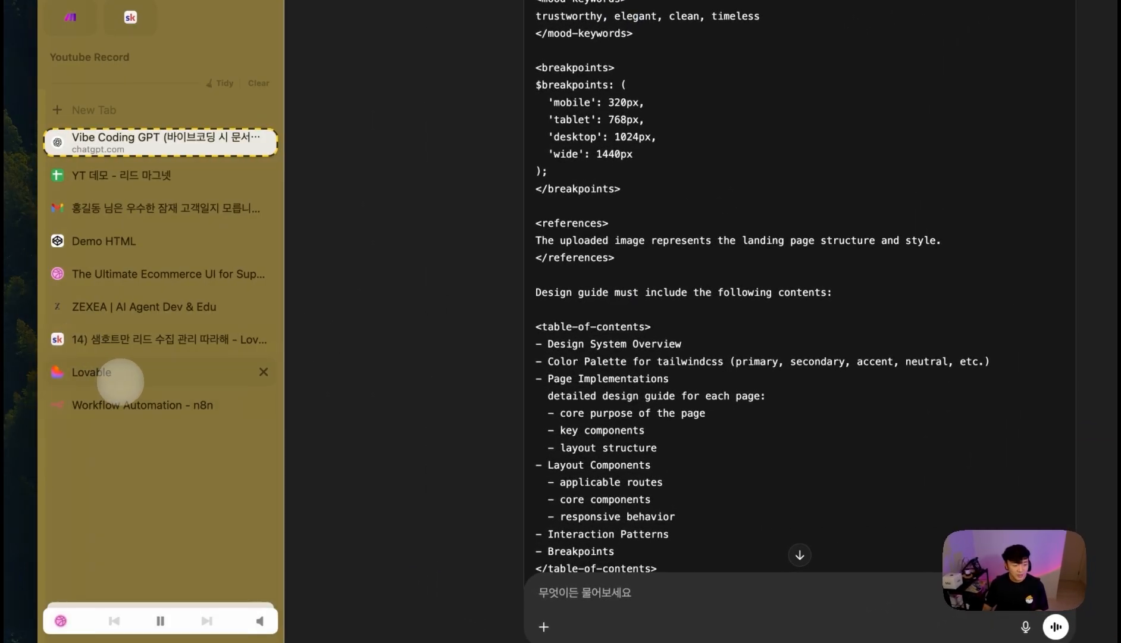
click(120, 374)
key(super+v)
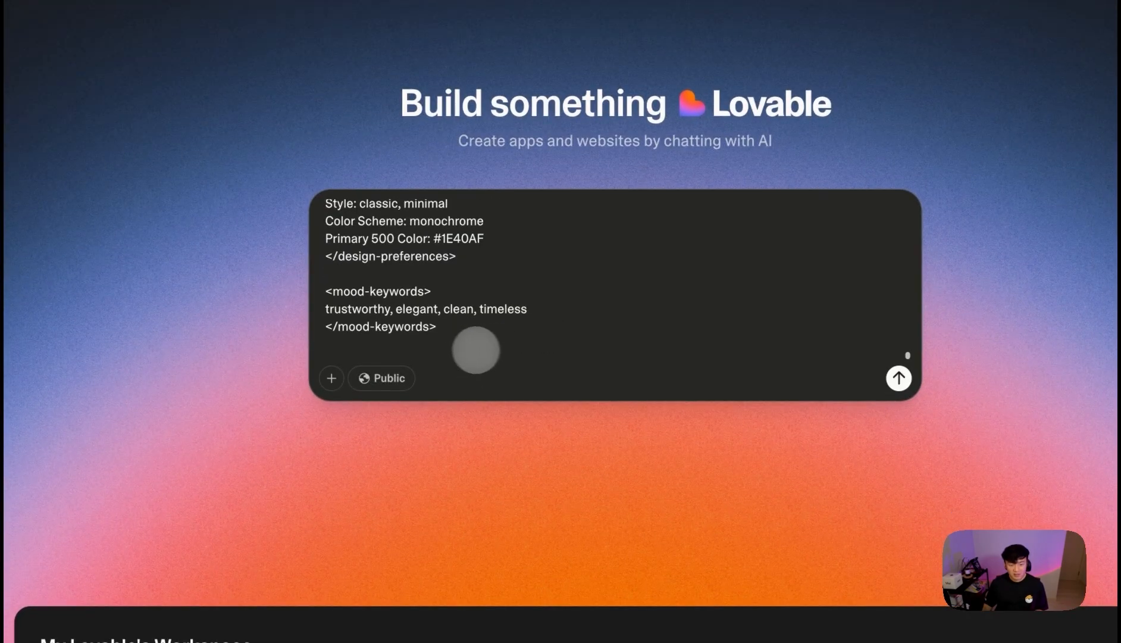
key(Return)
key(Return)
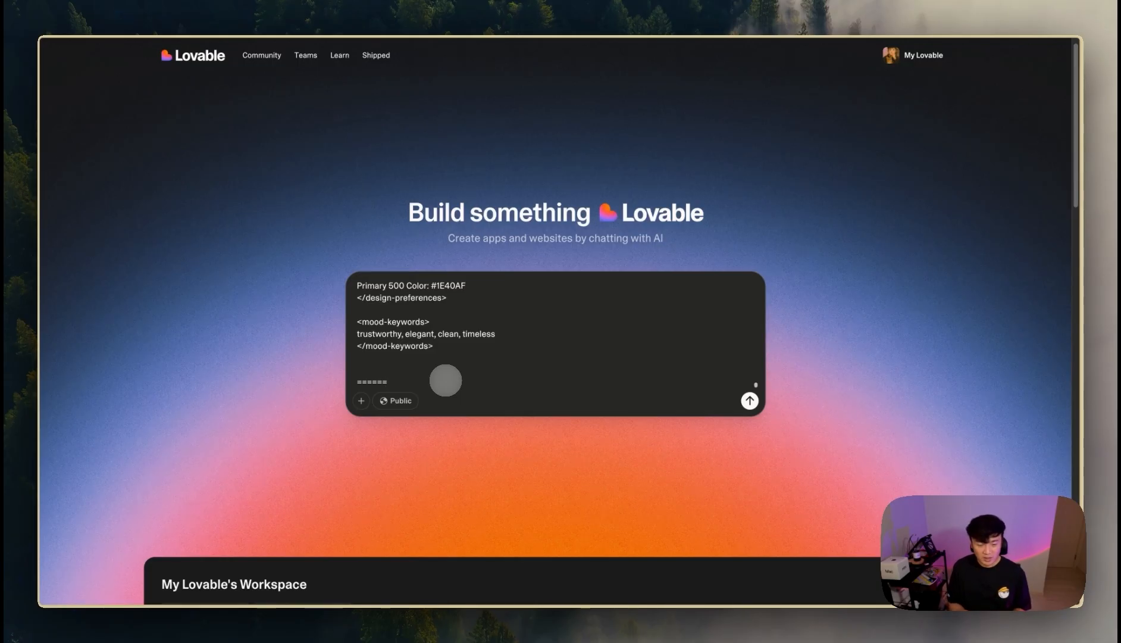
key(Return)
key(Return)
text(dl)
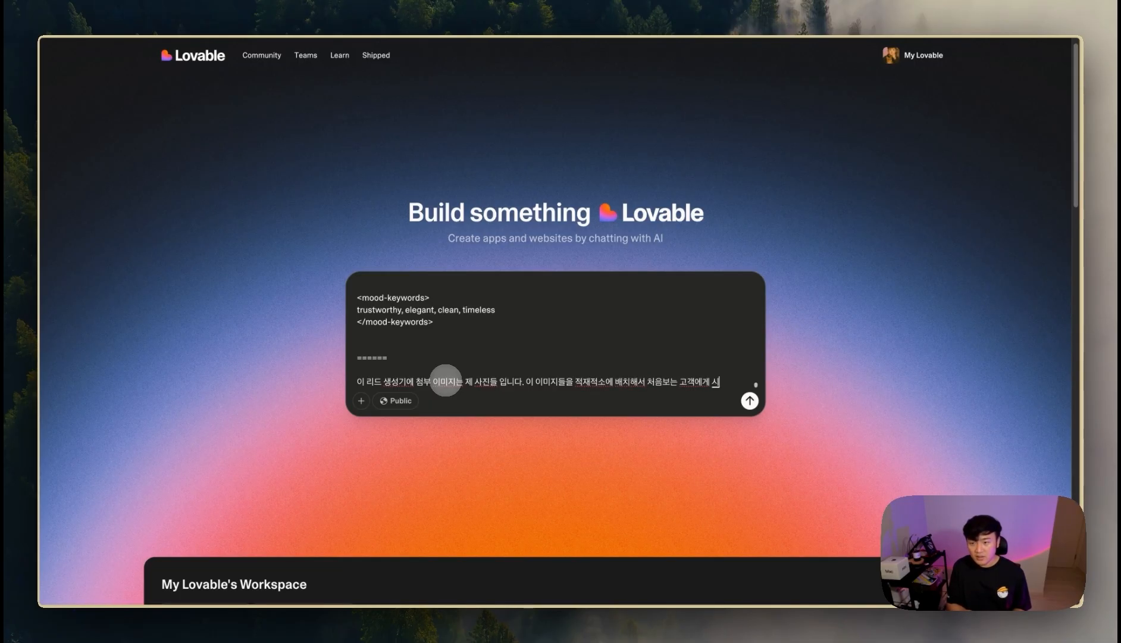
text(을 앤)
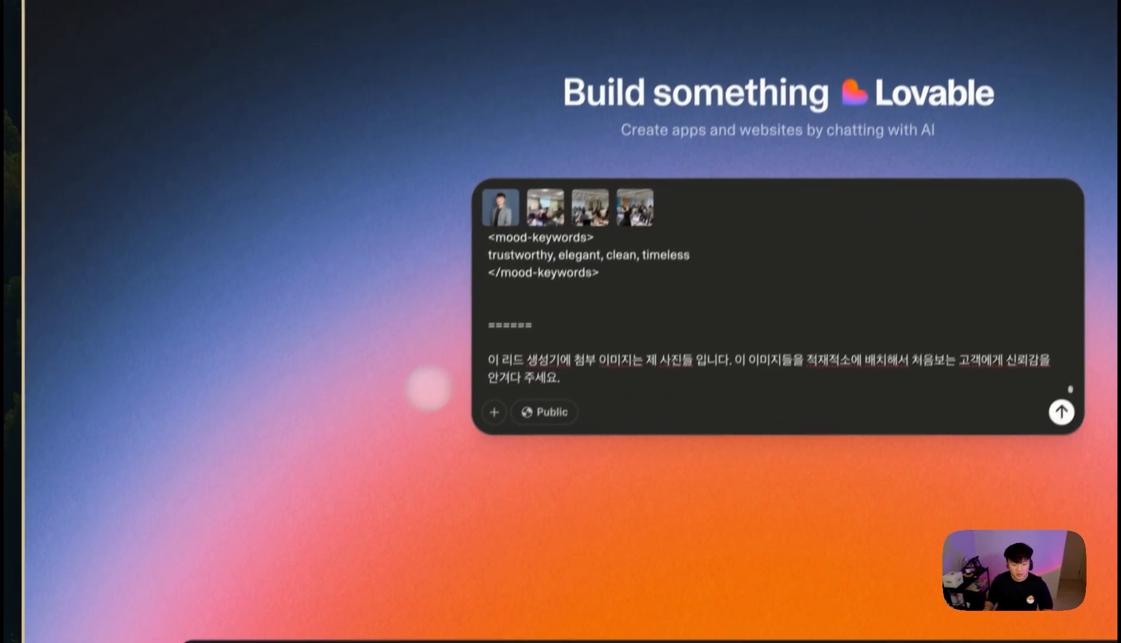
- Add a line stating the first photo is the profile shot, then review the prompt text
key(Return)
key(Return)
text(첫ㅂ)
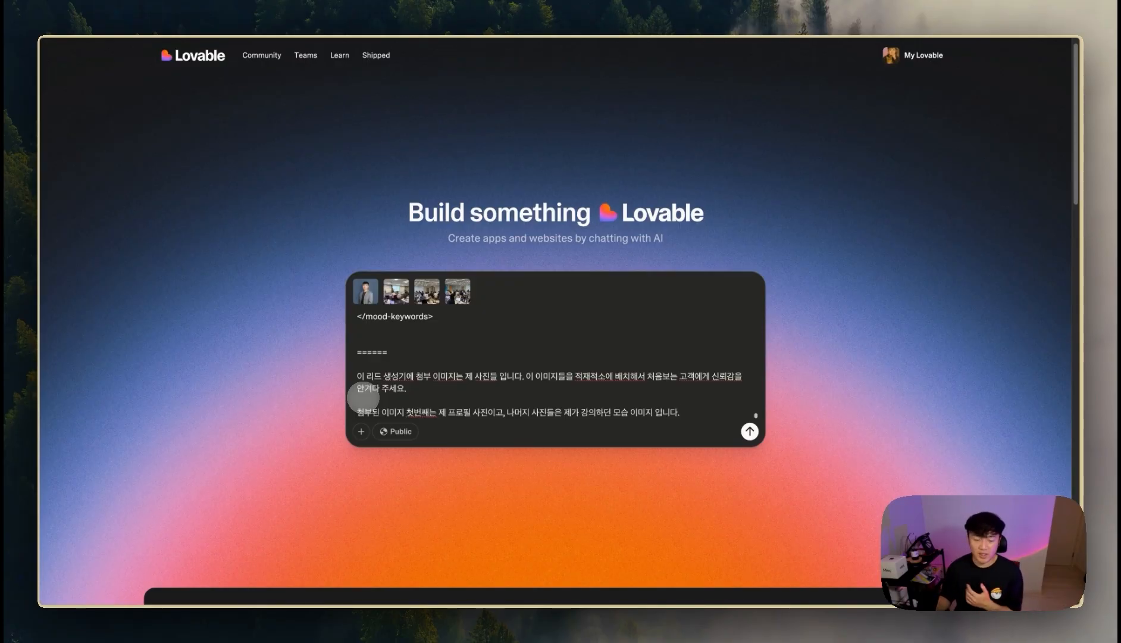
scroll(417, 357, up, 15)
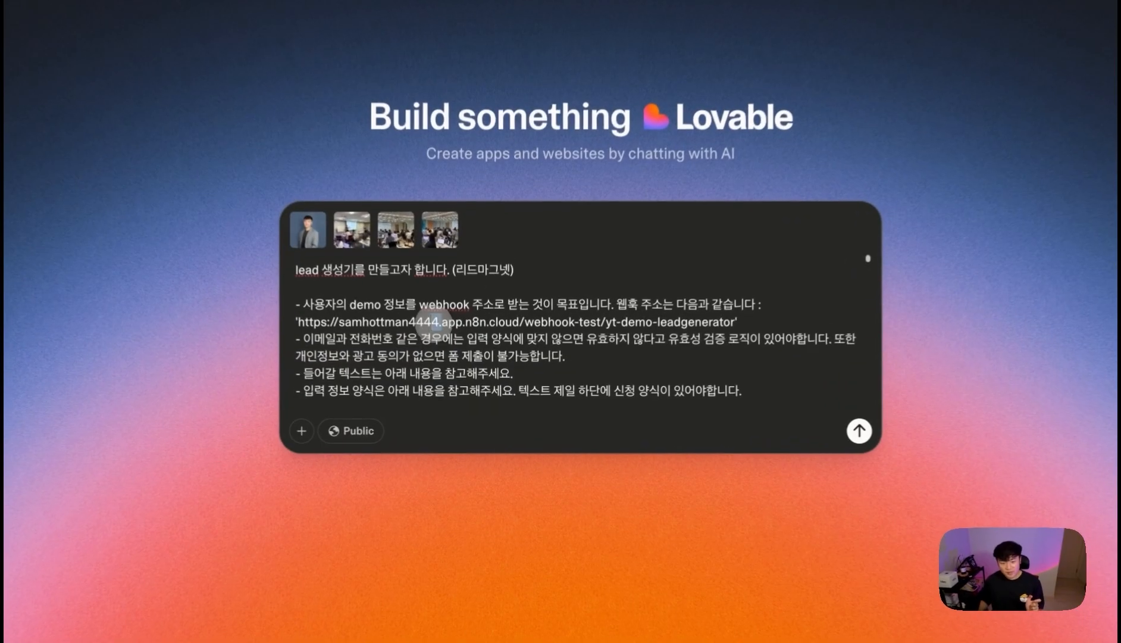
drag(453, 356, 644, 354)
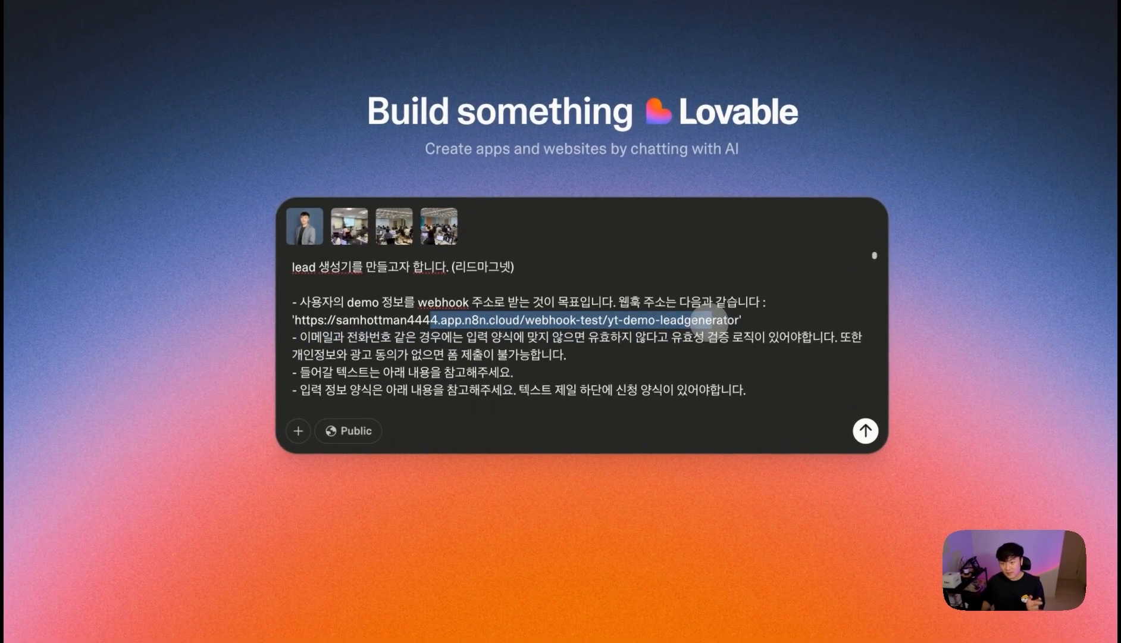
click(515, 343)
scroll(514, 343, down, 8)
drag(389, 319, 427, 391)
scroll(497, 374, down, 1)
click(514, 371)
scroll(492, 375, down, 3)
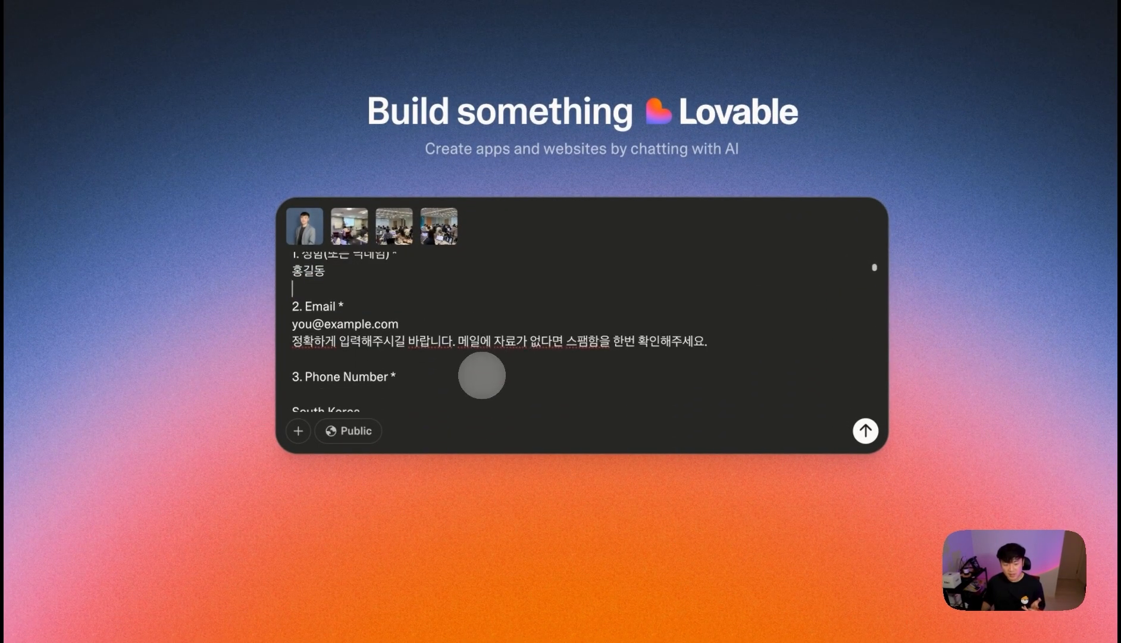
scroll(385, 350, down, 4)
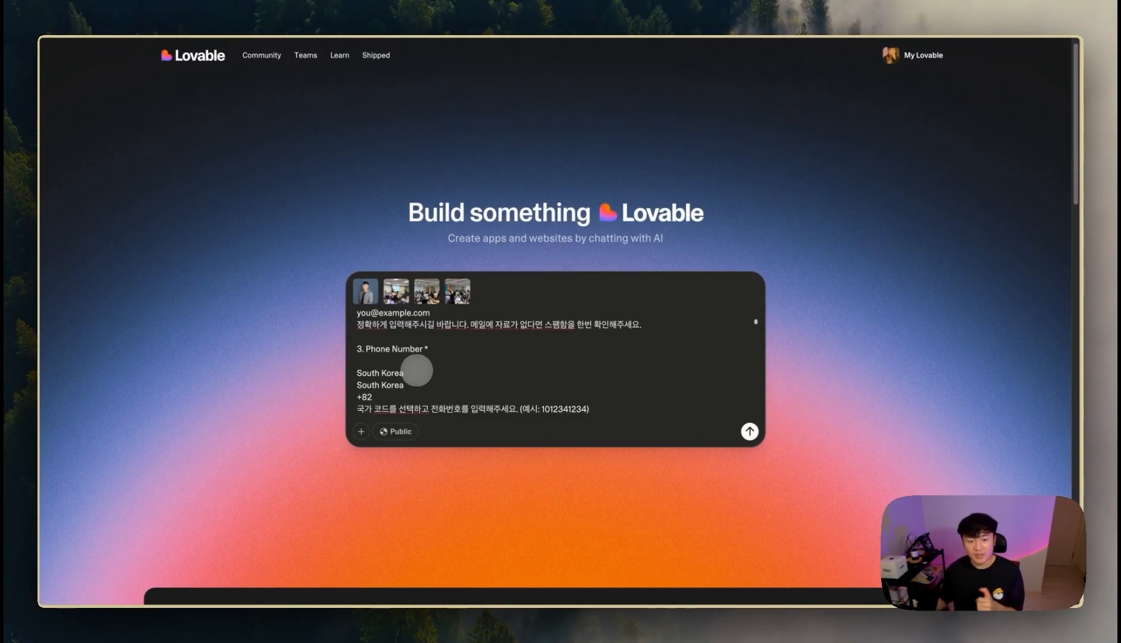
scroll(429, 374, down, 12)
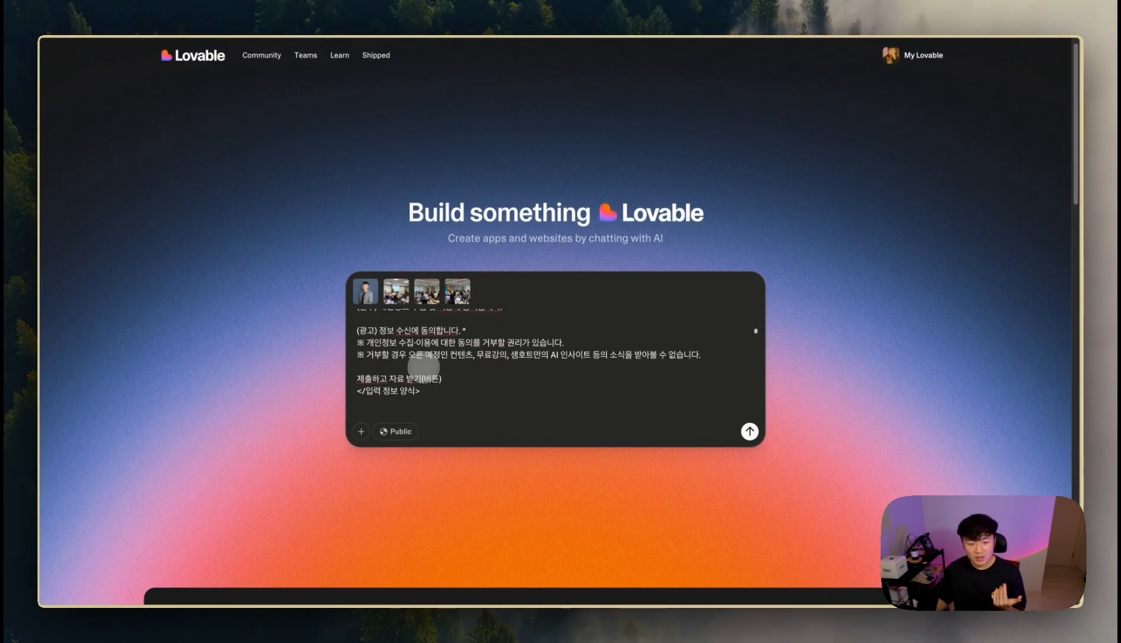
scroll(424, 370, down, 2)
scroll(417, 339, up, 4)
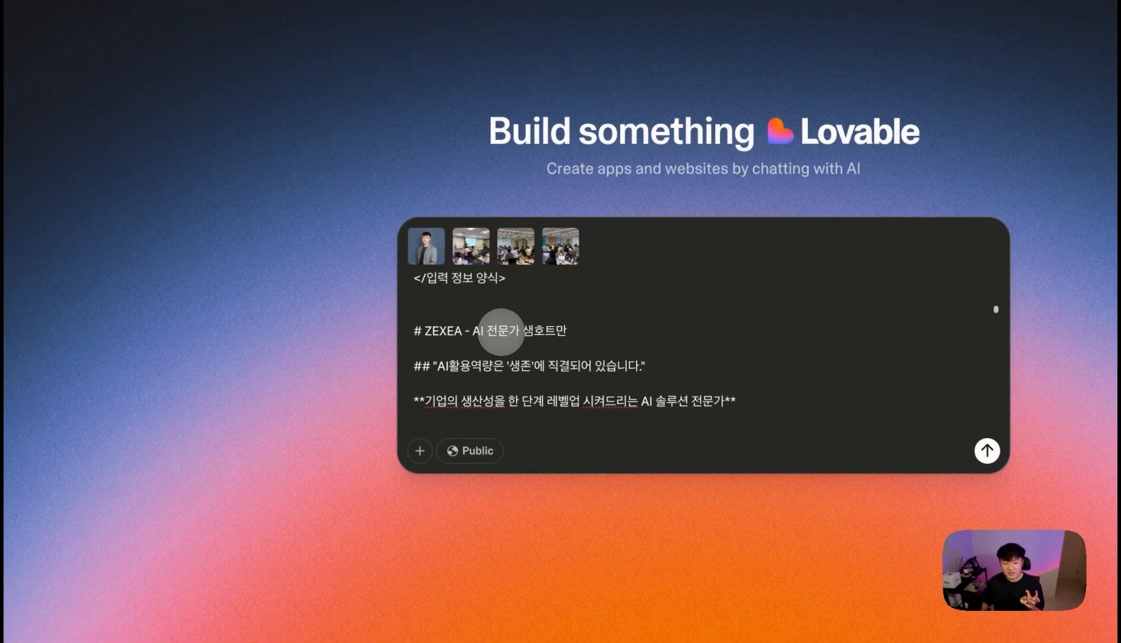
- Wrap the page copy in <내용에 들어갈 텍스트> tags, closing after the privacy notice, and send the prompt
text(<내용에 들어갈 텍슬)
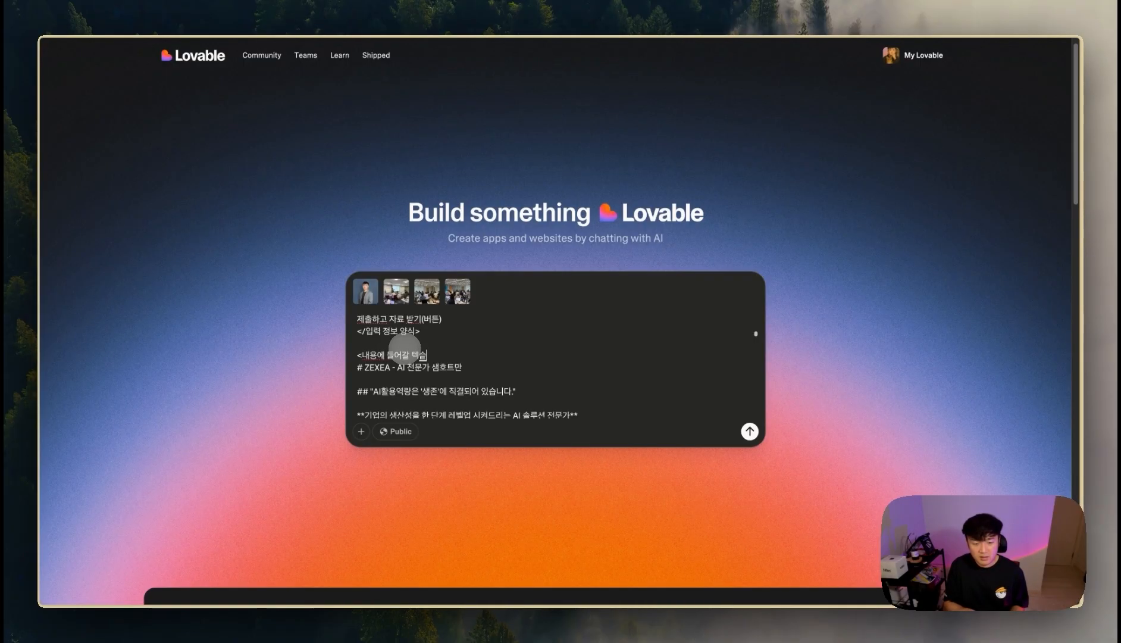
shift+click(357, 354)
key(ctrl+c)
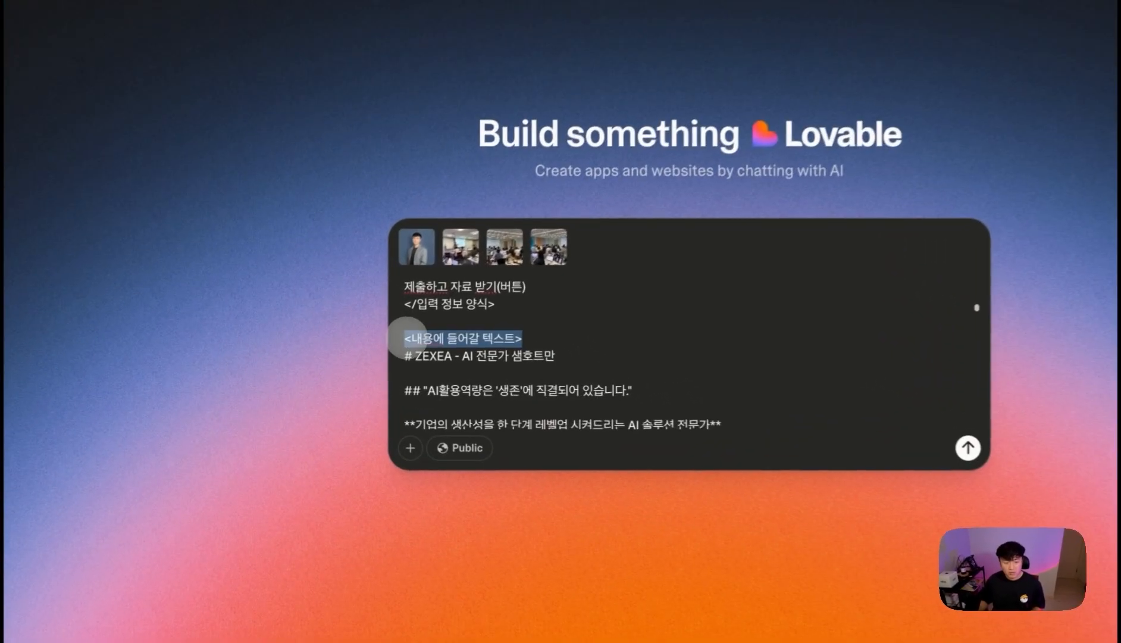
scroll(445, 365, down, 8)
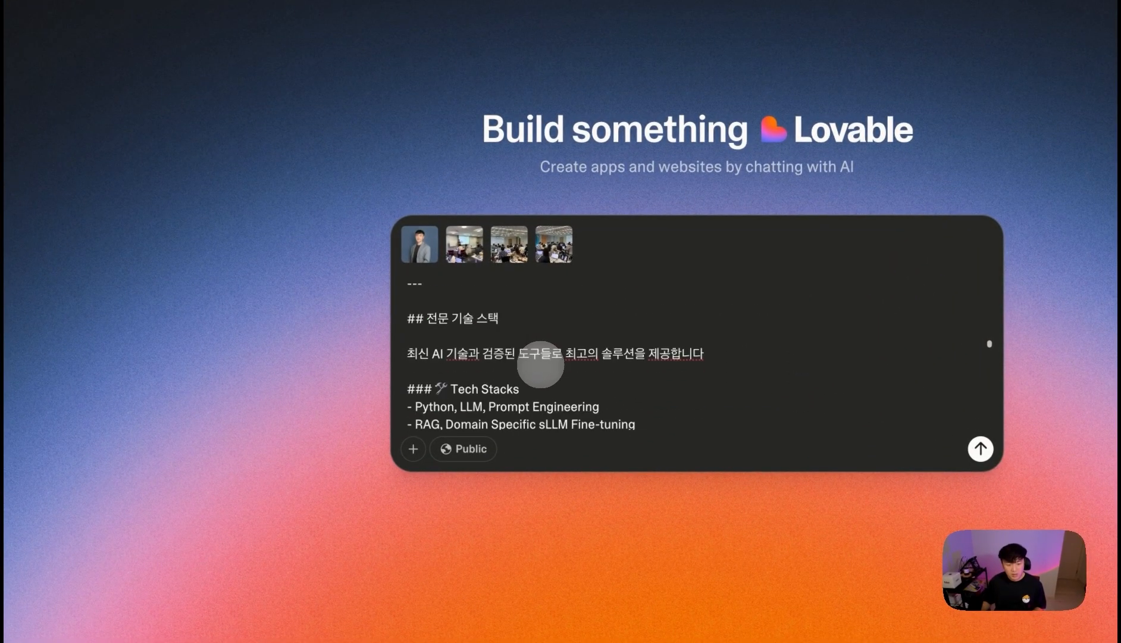
scroll(540, 365, down, 15)
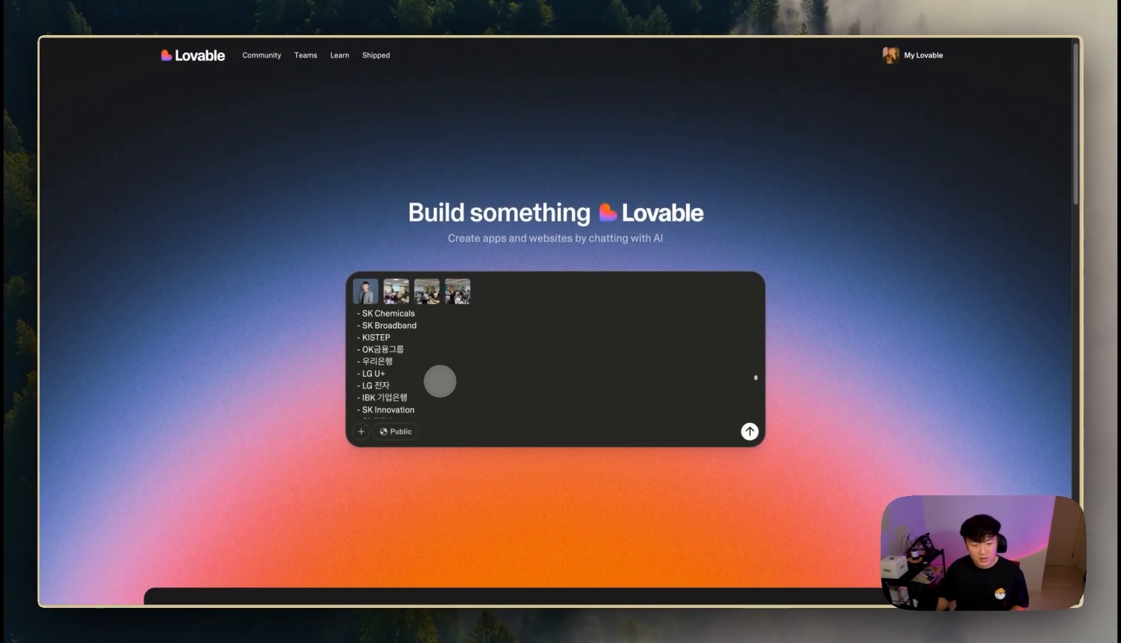
scroll(439, 381, down, 10)
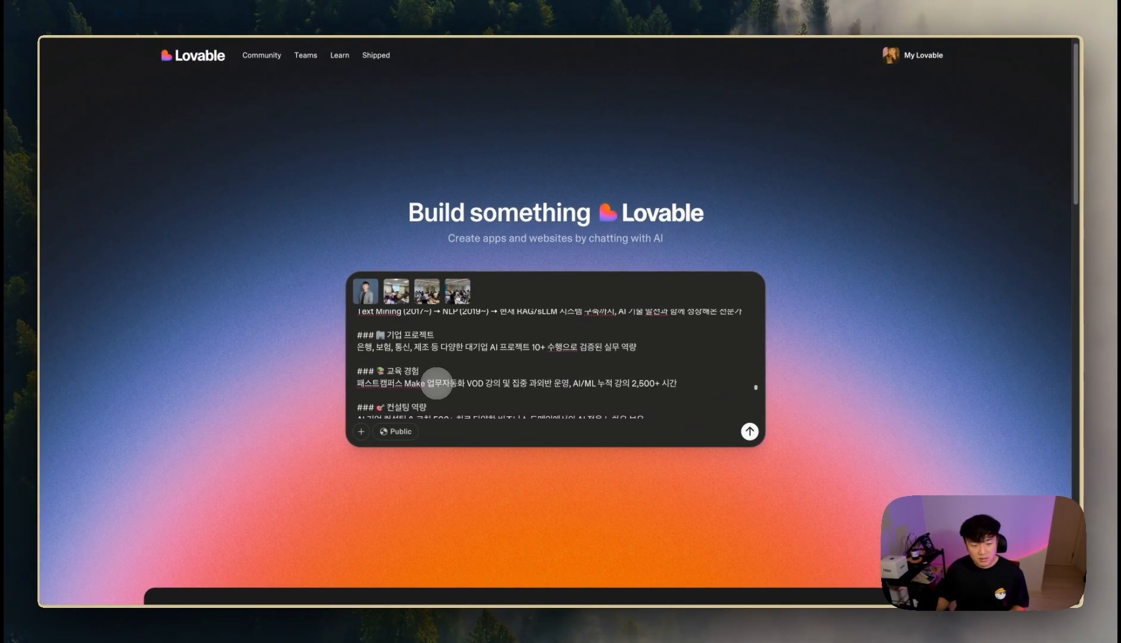
key(ctrl+v)
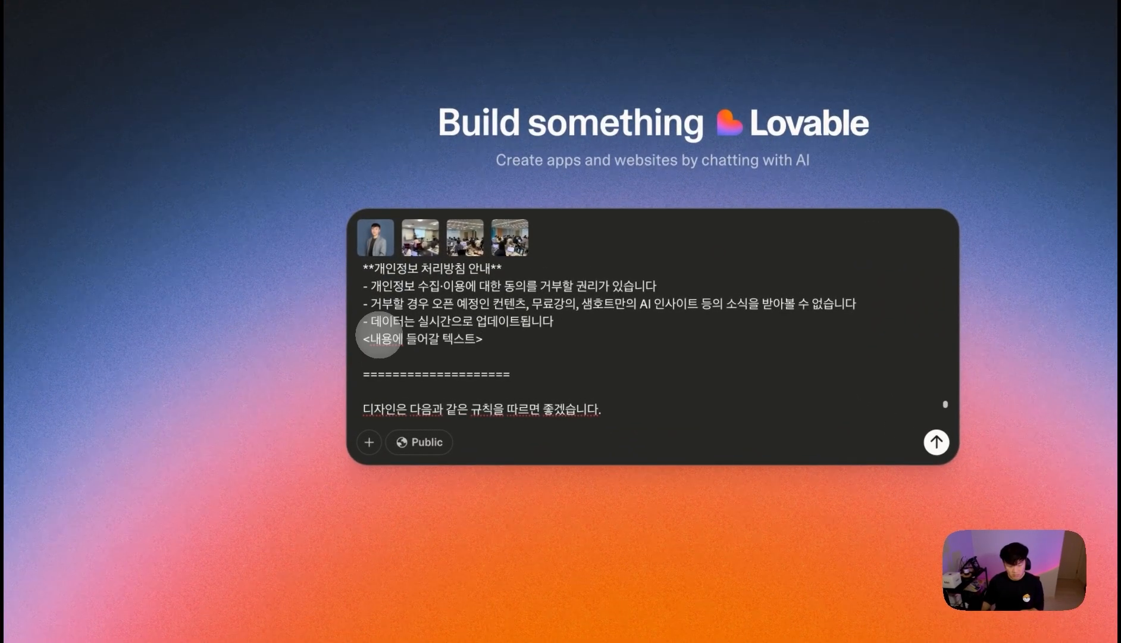
scroll(493, 353, down, 5)
scroll(480, 360, down, 10)
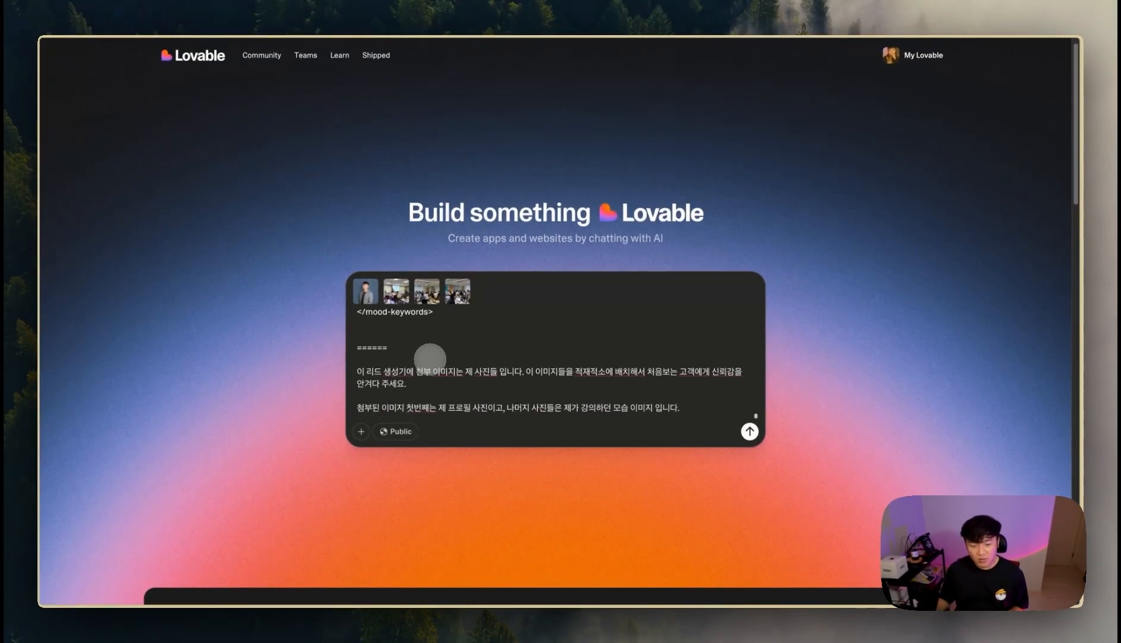
scroll(430, 359, down, 2)
mouse_move(416, 268)
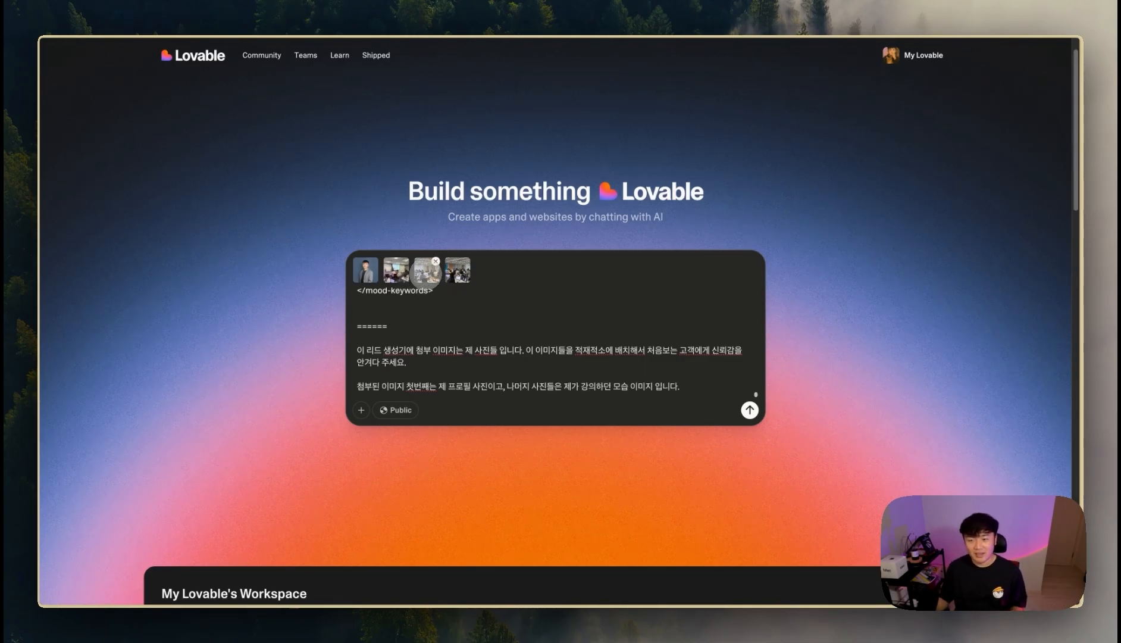
click(749, 409)
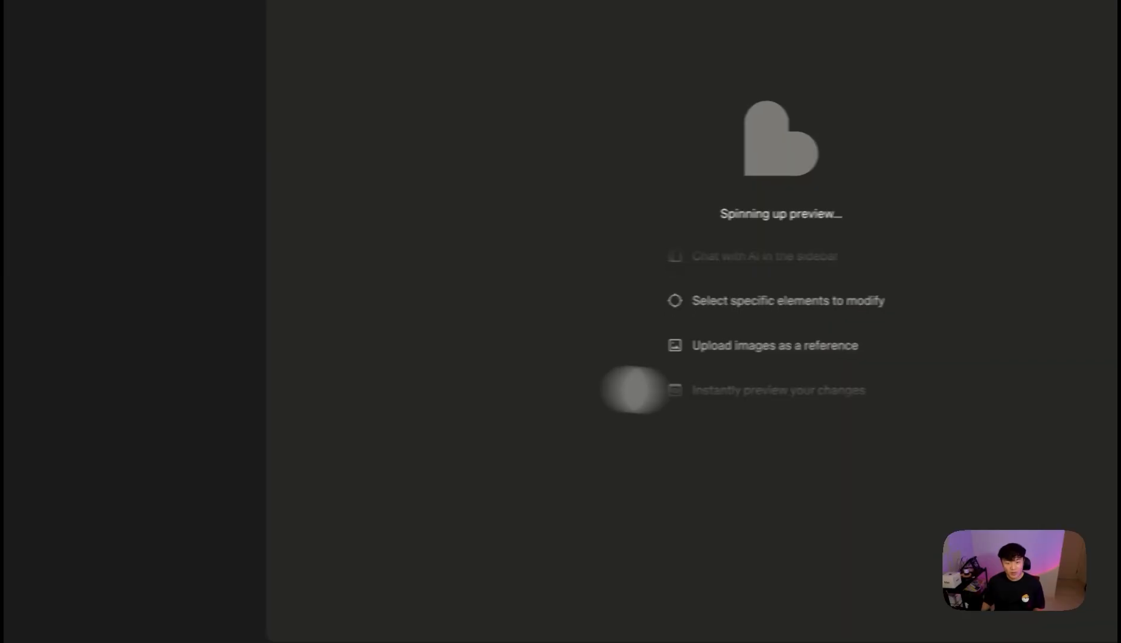
- Set the n8n Webhook node listening for a test event
click(110, 375)
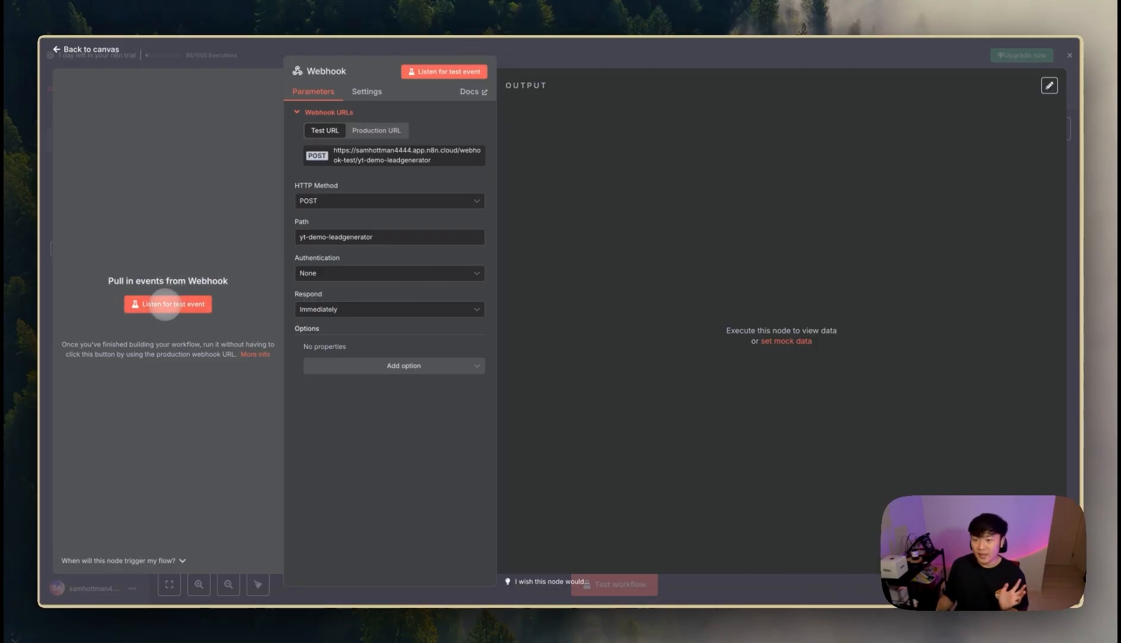
click(126, 303)
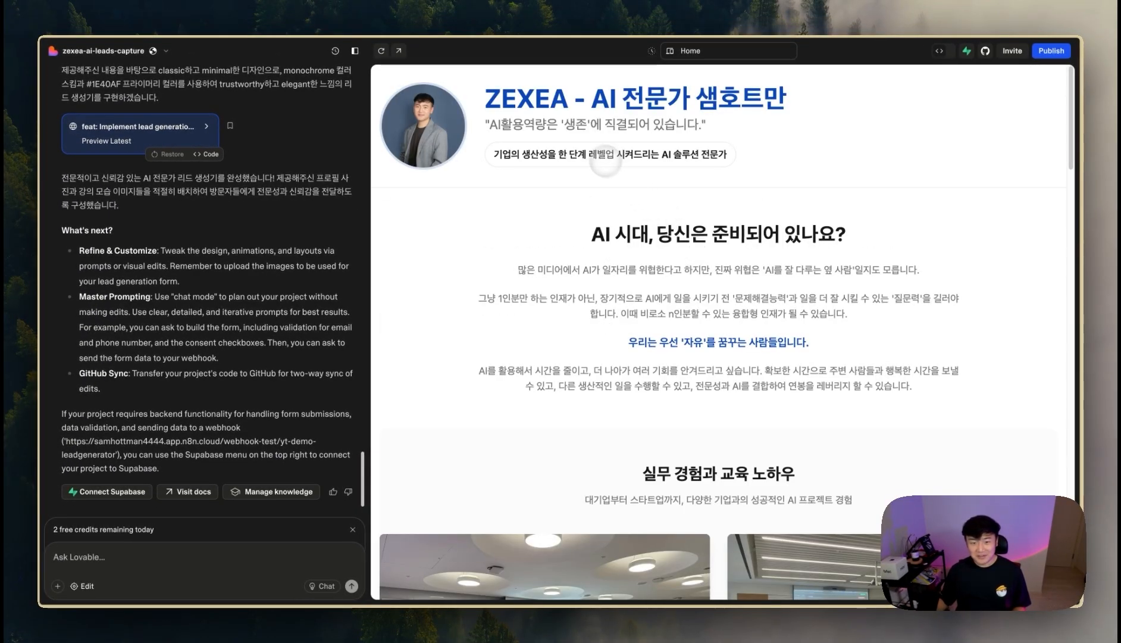
- Fill the preview form's name, email and phone fields from saved autofill entries
scroll(719, 333, down, 5)
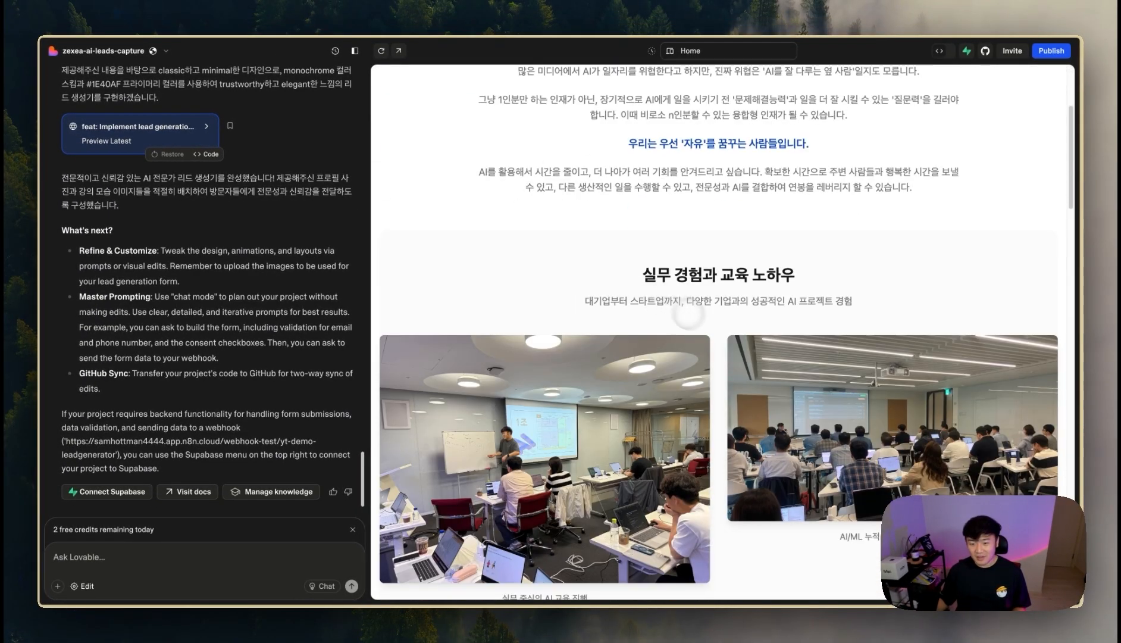
scroll(771, 417, down, 11)
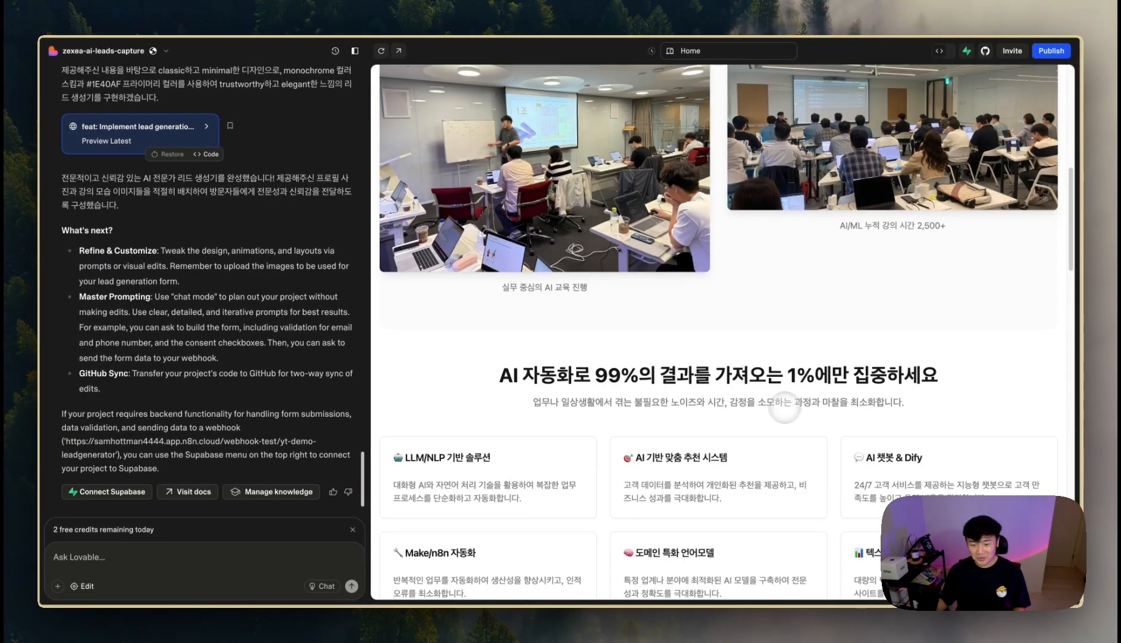
scroll(772, 407, down, 13)
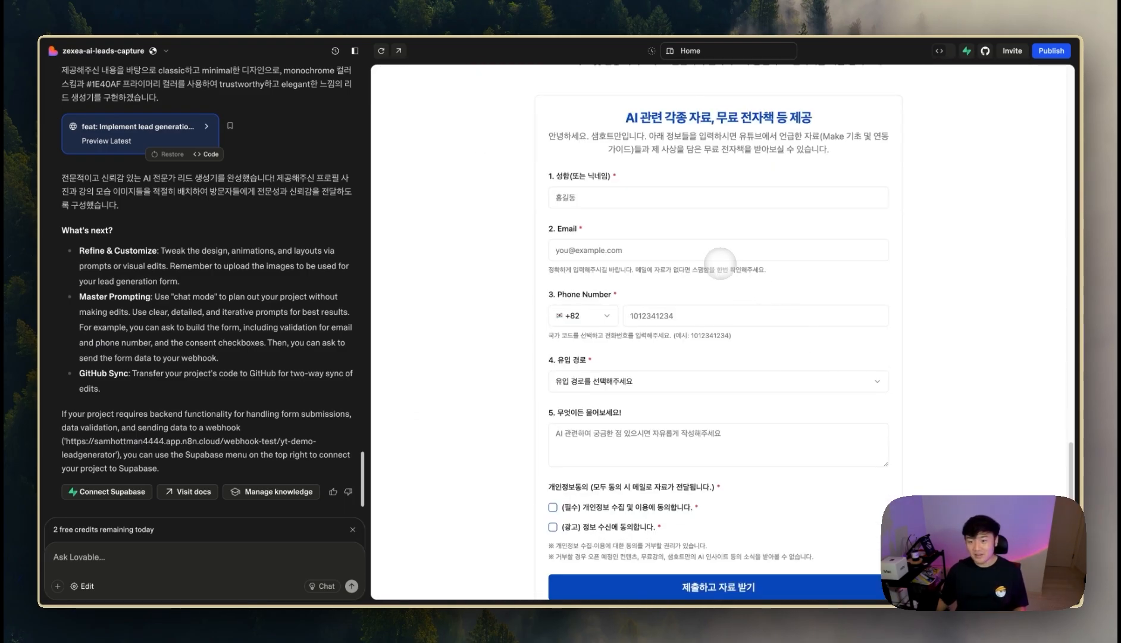
click(671, 199)
click(969, 236)
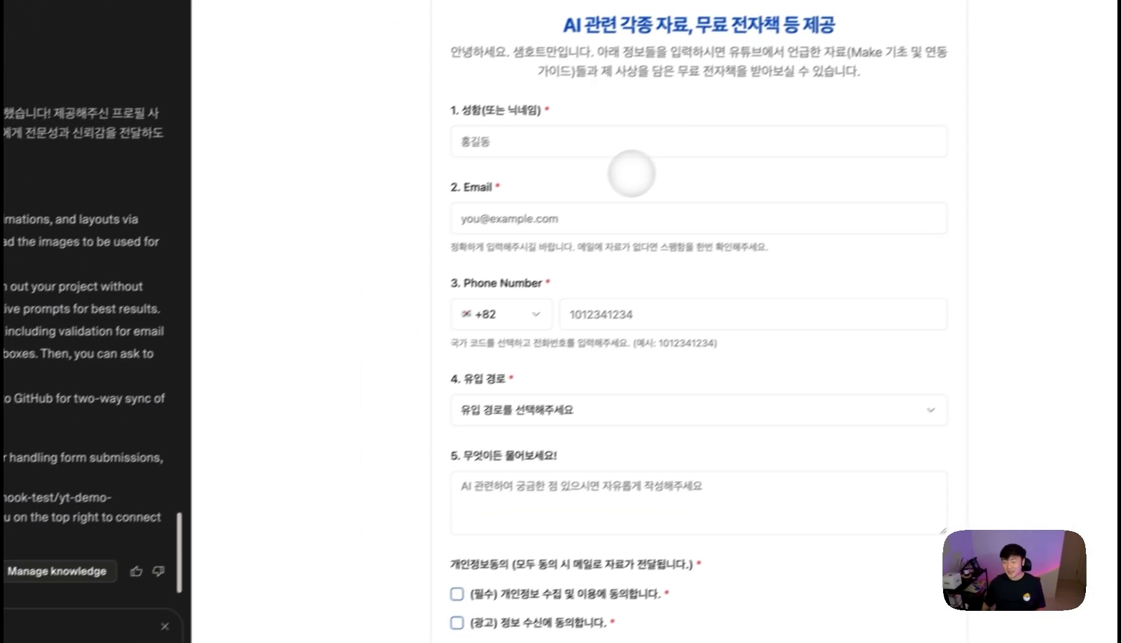
click(544, 144)
click(555, 184)
click(538, 222)
click(557, 261)
click(629, 301)
click(663, 354)
- Choose 유튜브 as source, enter a test question, tick both consents and submit the form
click(589, 402)
click(575, 457)
click(555, 475)
text(ㅁㄴㅇㄹ)
click(505, 584)
click(505, 613)
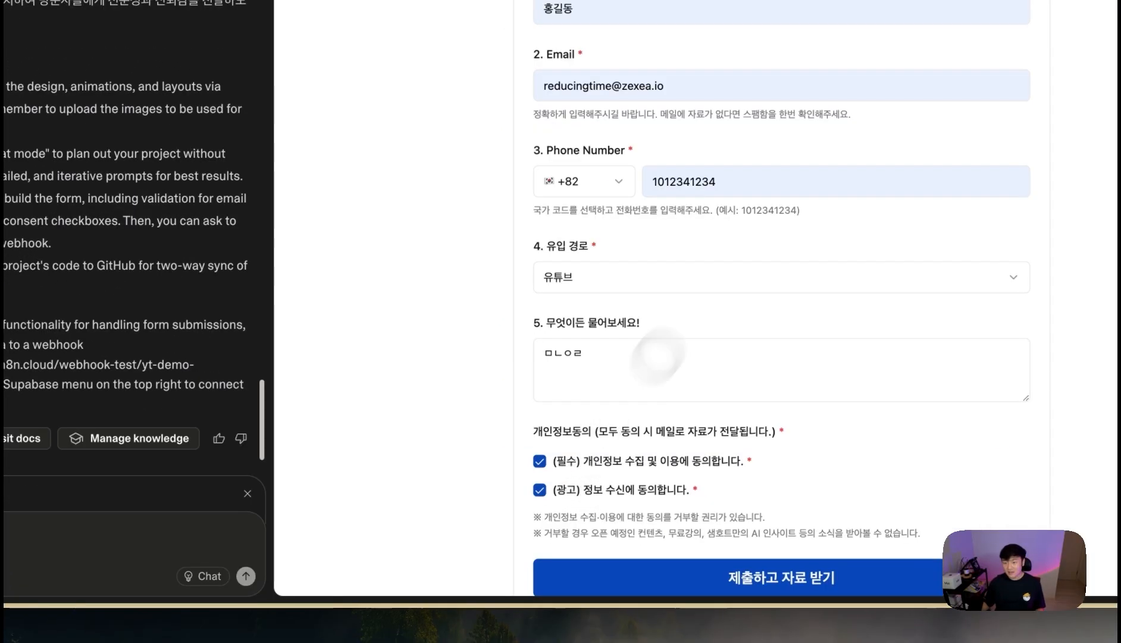
click(744, 570)
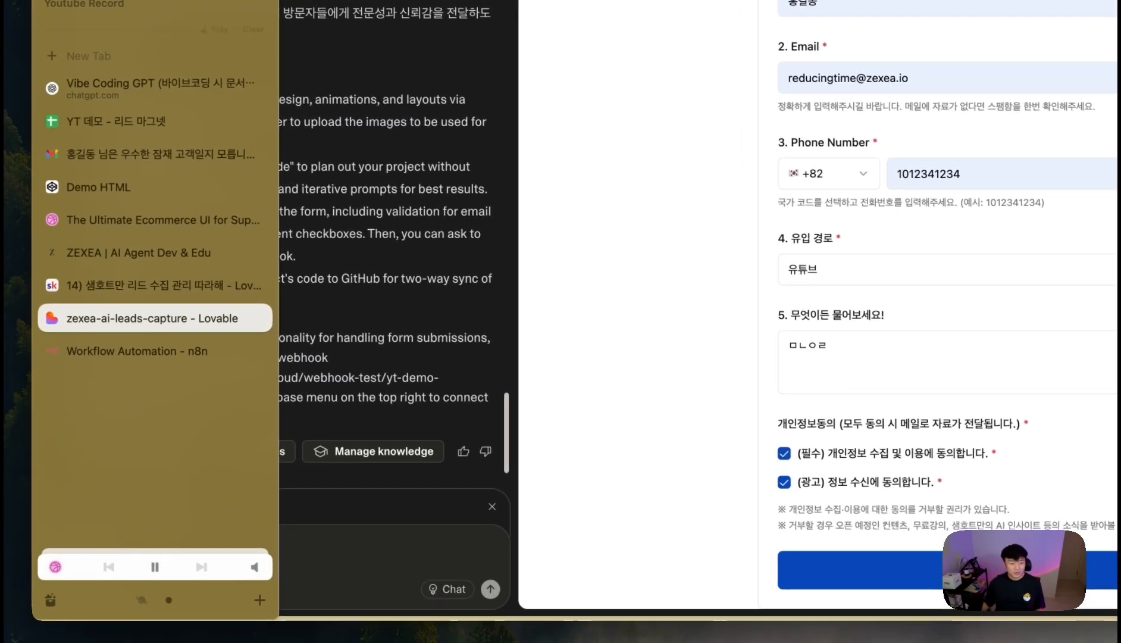
- Check the n8n workflow, then return to the Lovable preview form
click(100, 355)
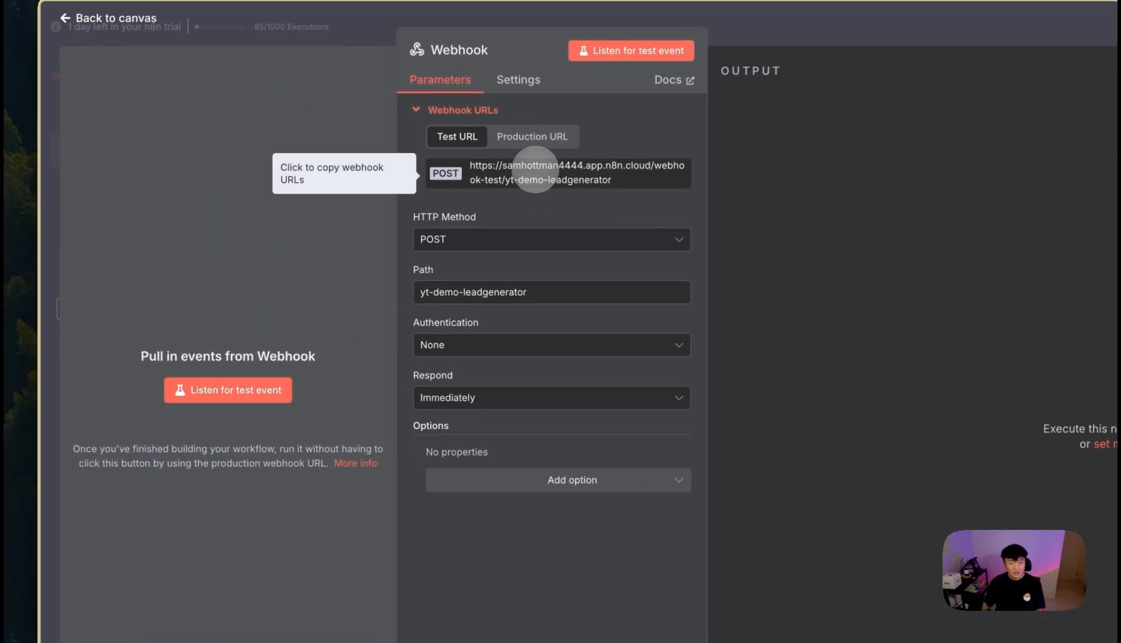
mouse_move(45, 435)
click(115, 480)
scroll(297, 410, up, 20)
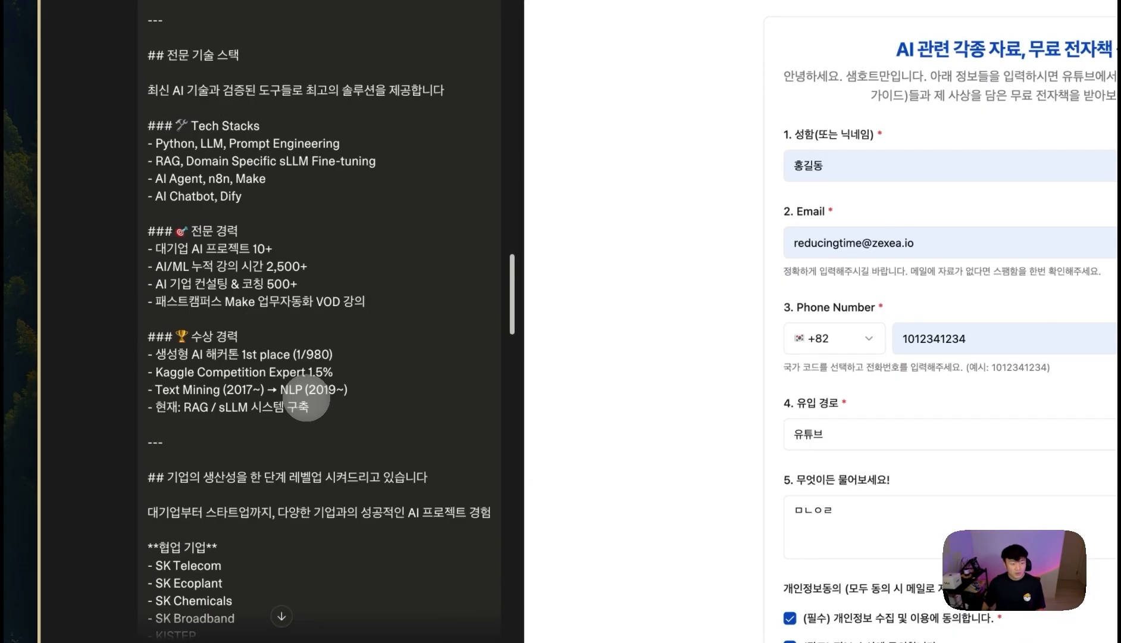
scroll(307, 398, up, 20)
drag(266, 188, 155, 167)
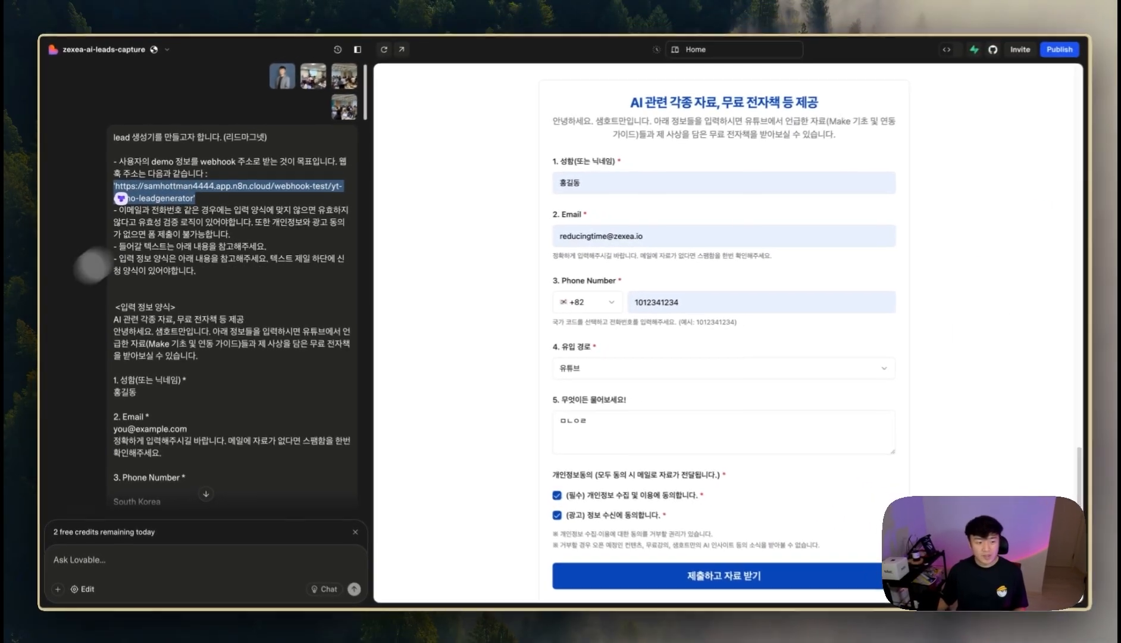
- Restart the Webhook's test-event listening in n8n and return to the lead form
mouse_move(72, 339)
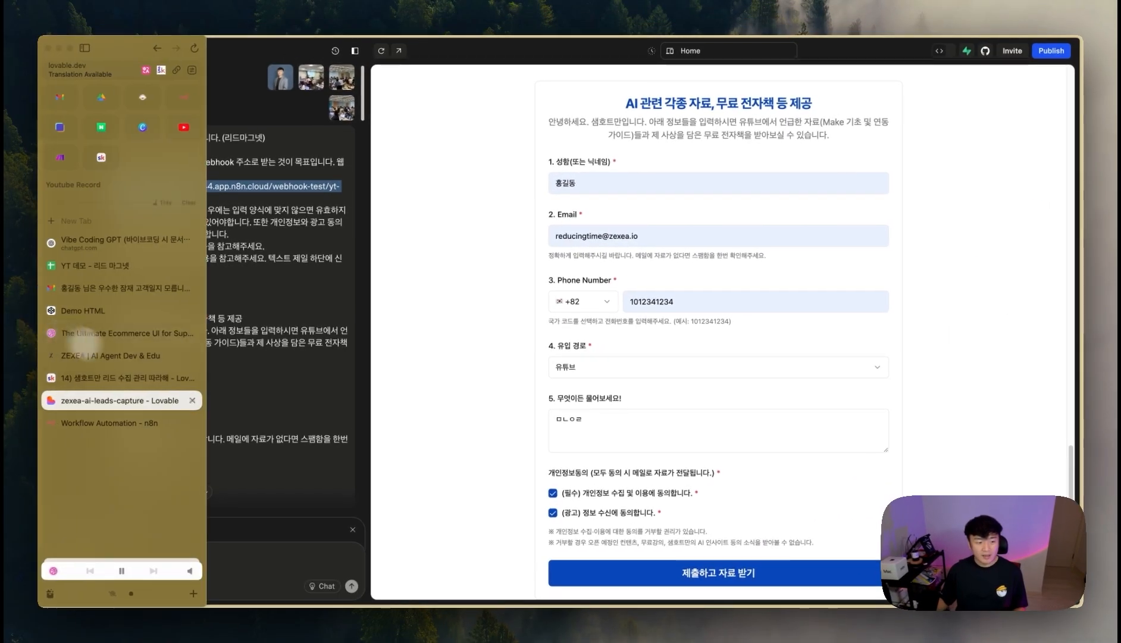
click(109, 423)
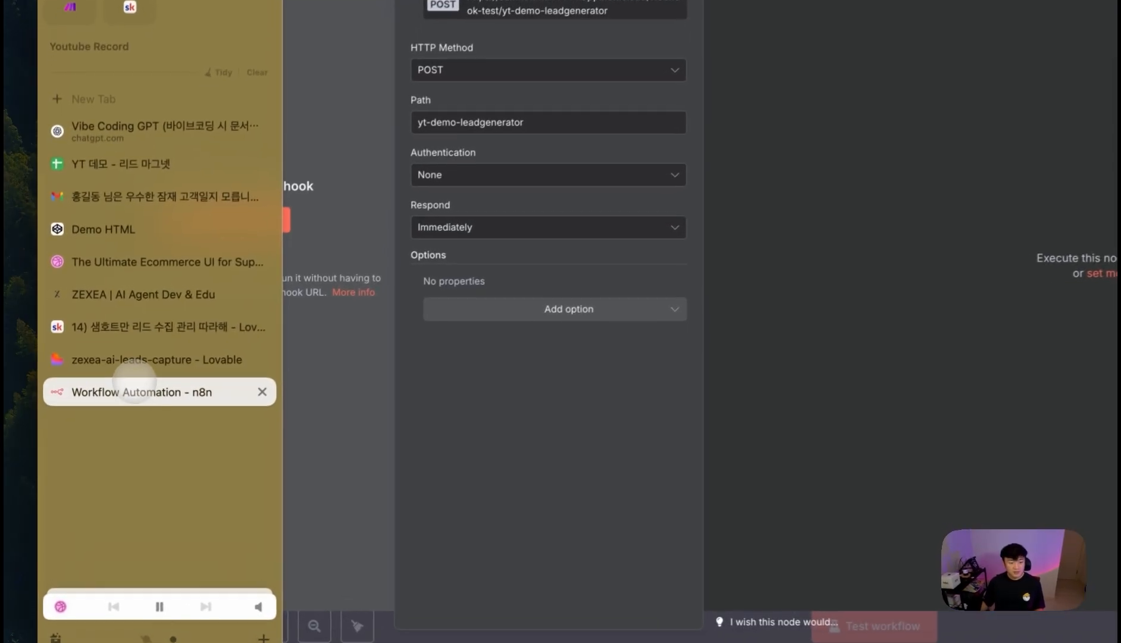
click(151, 293)
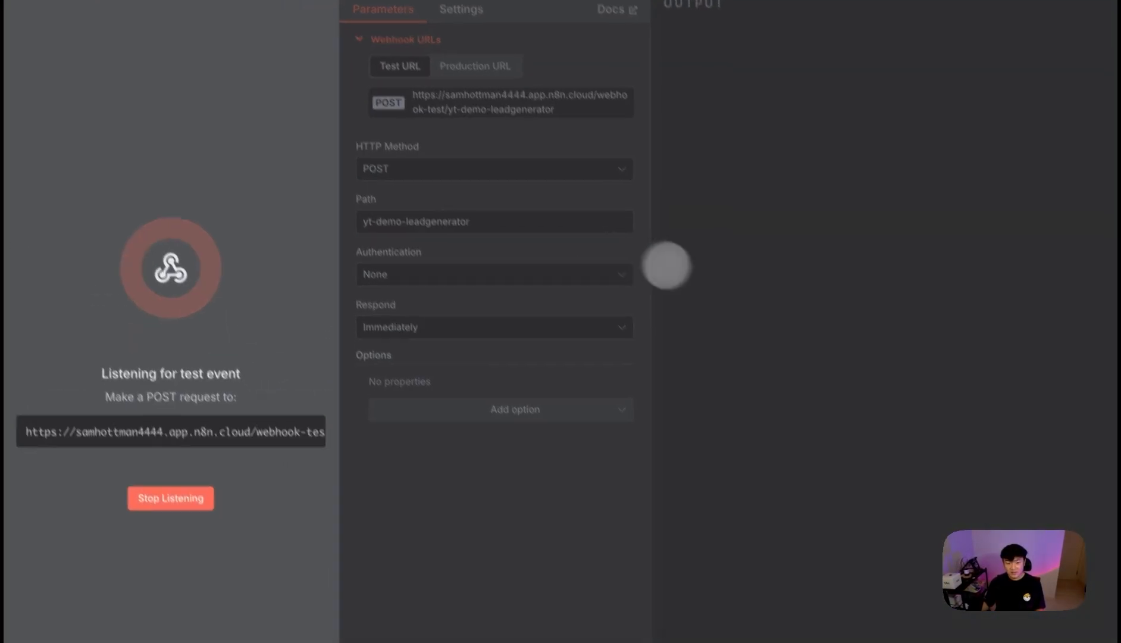
mouse_move(12, 378)
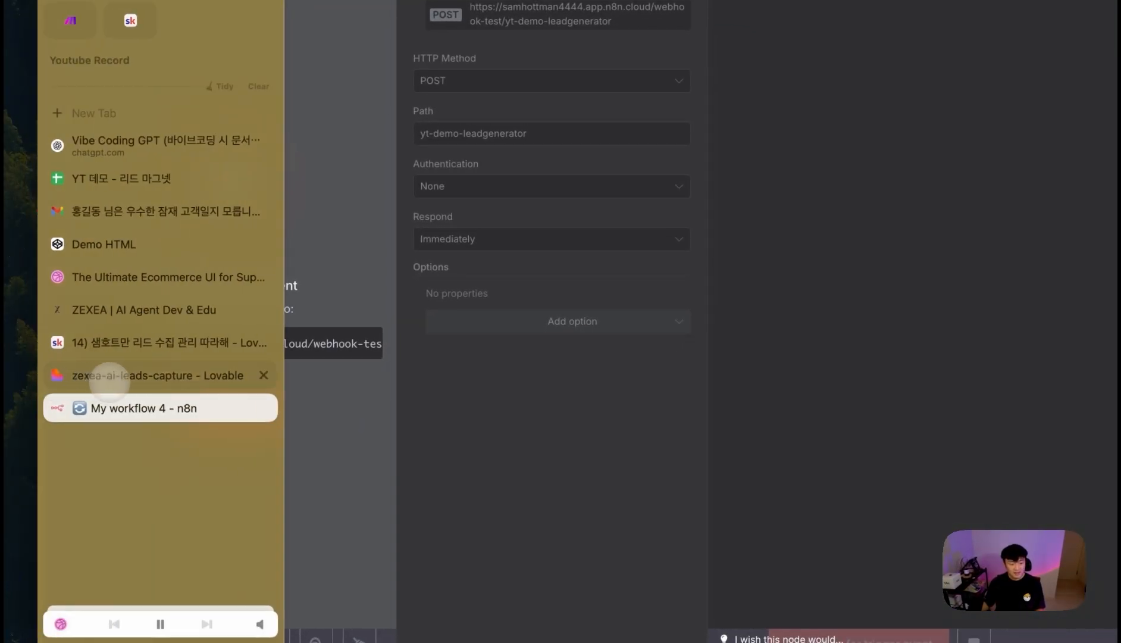
click(109, 381)
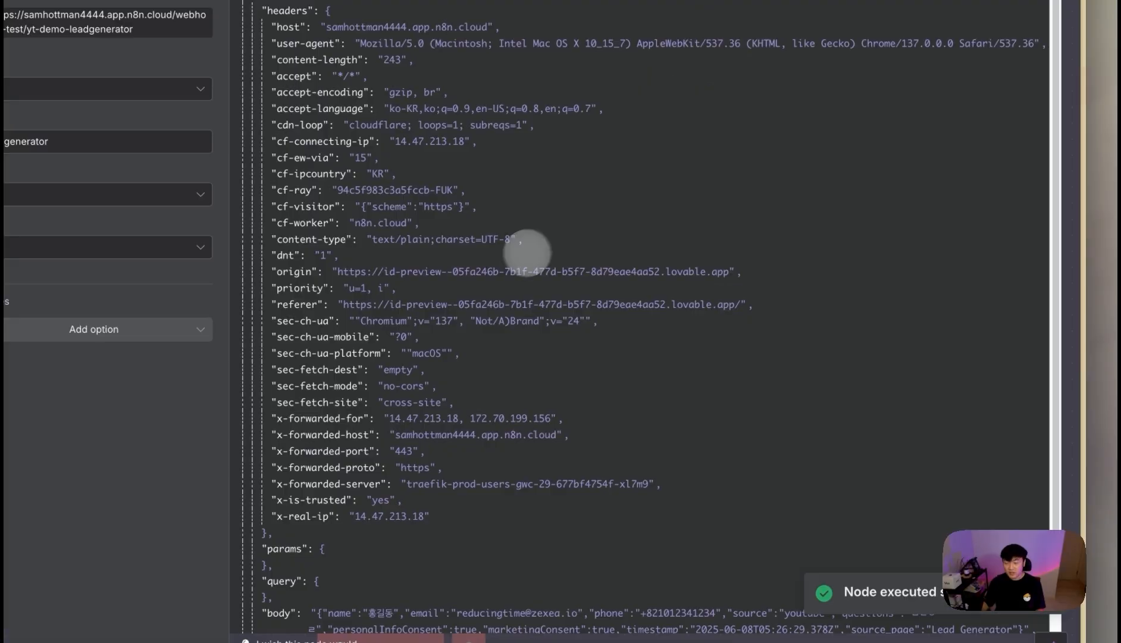
- Inspect the received body JSON and pin the Webhook output data
scroll(527, 253, down, 3)
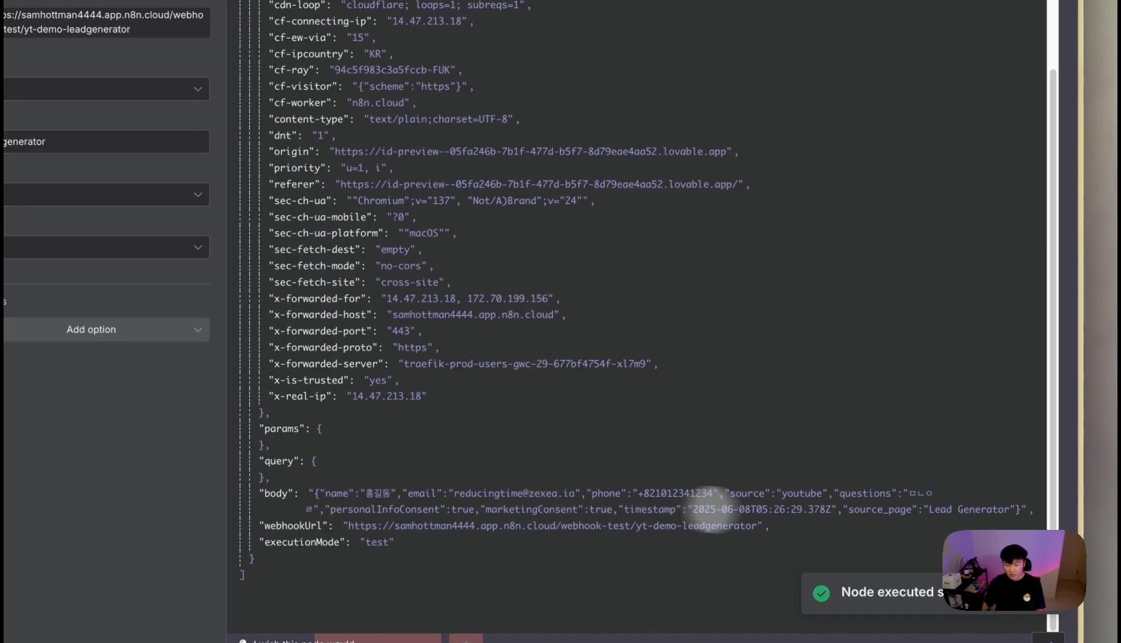
drag(1020, 510, 314, 495)
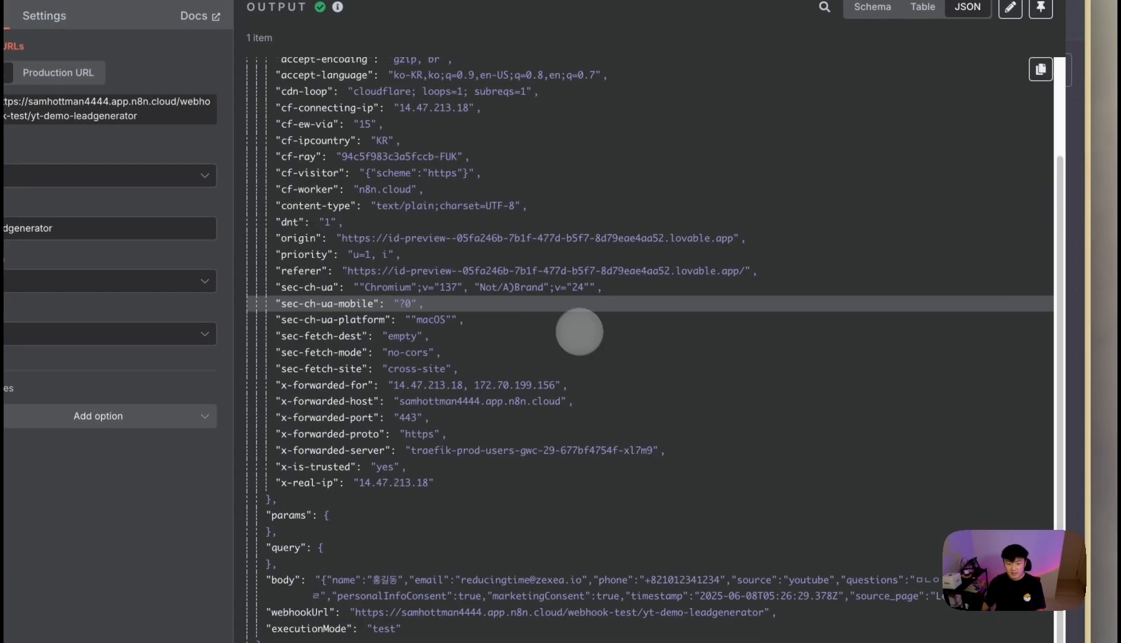
scroll(671, 421, up, 3)
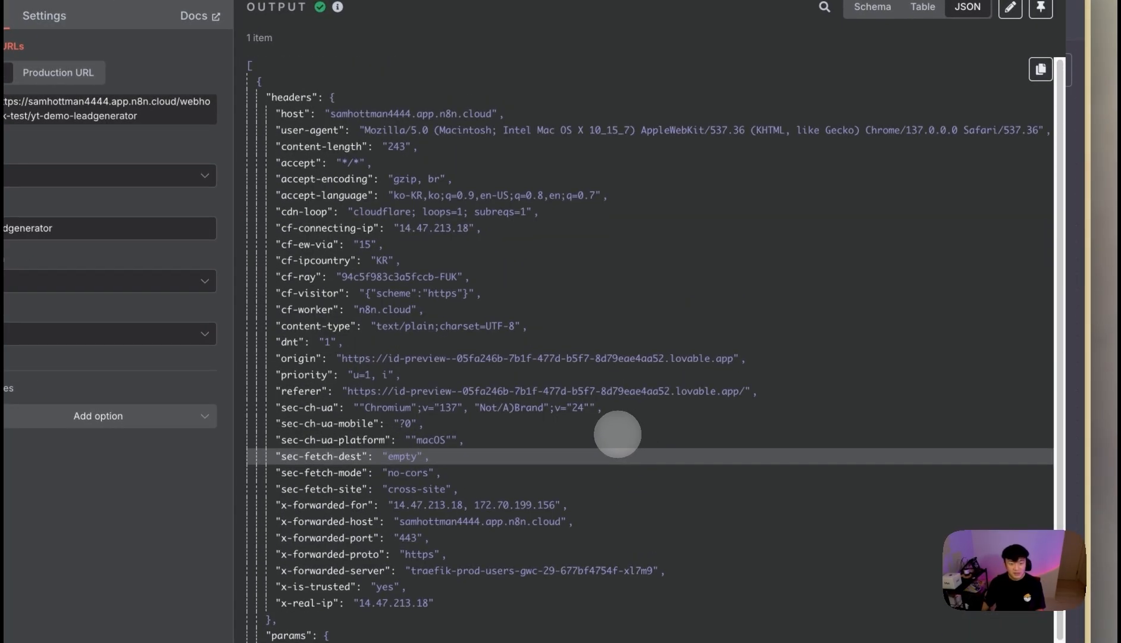
scroll(617, 434, down, 2)
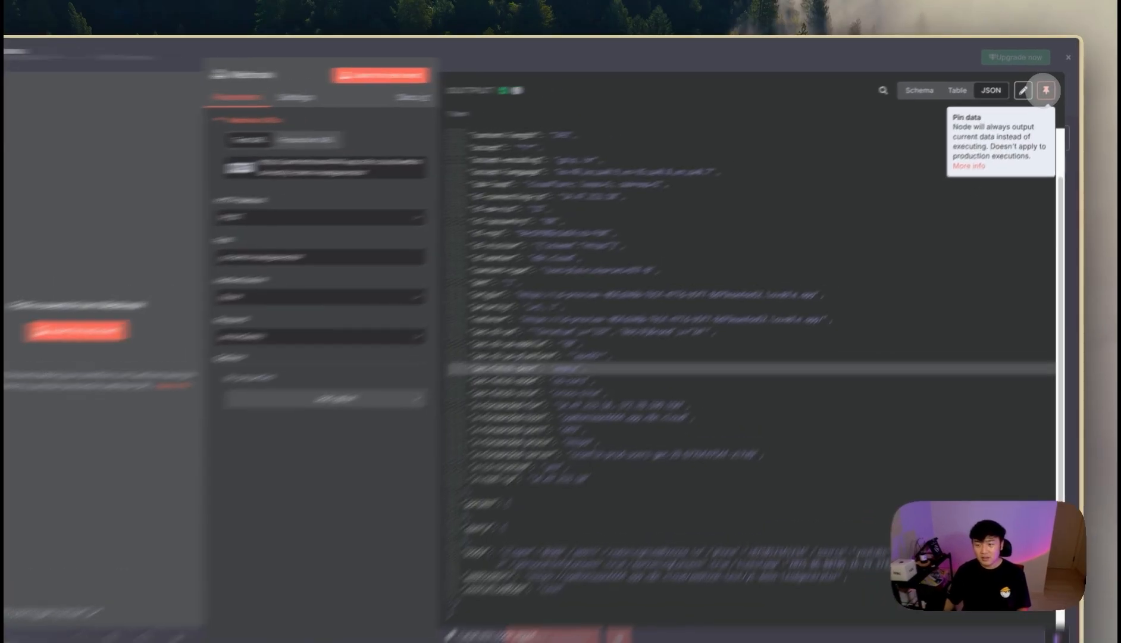
click(1049, 85)
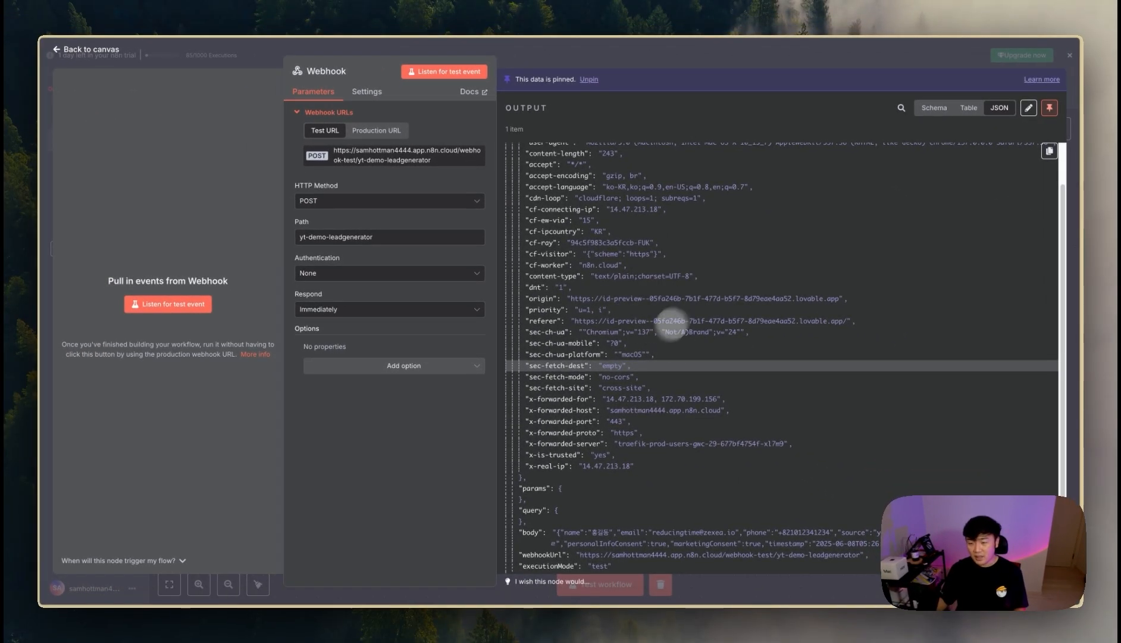
- Reopen the Webhook node to verify and copy the pinned JSON, then return to the canvas
scroll(736, 328, down, 2)
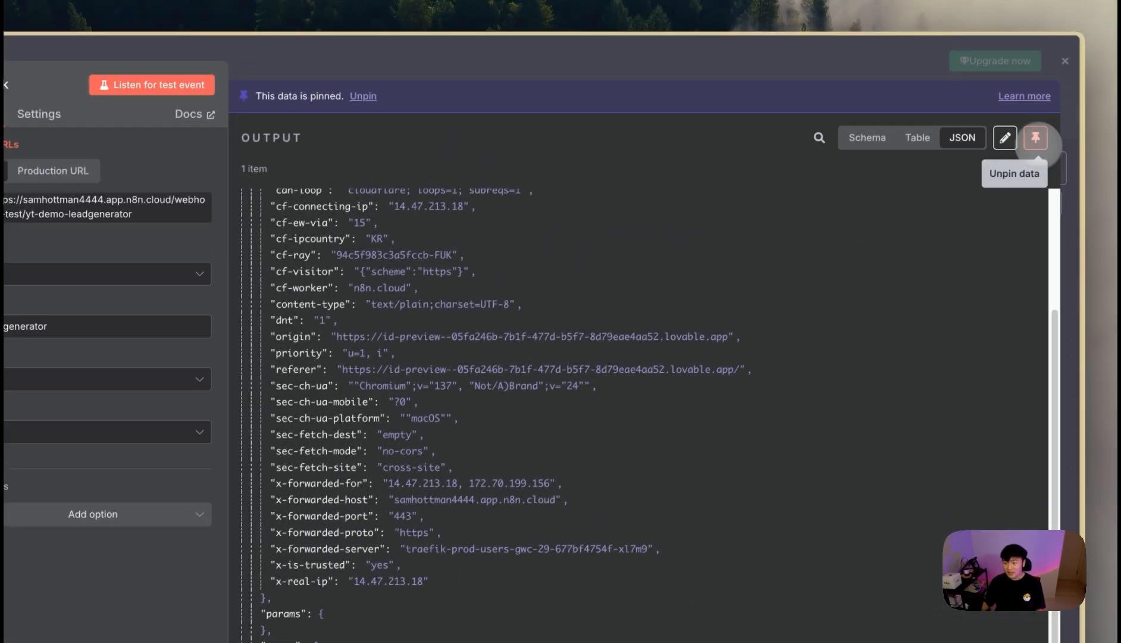
click(1043, 57)
double_click(452, 375)
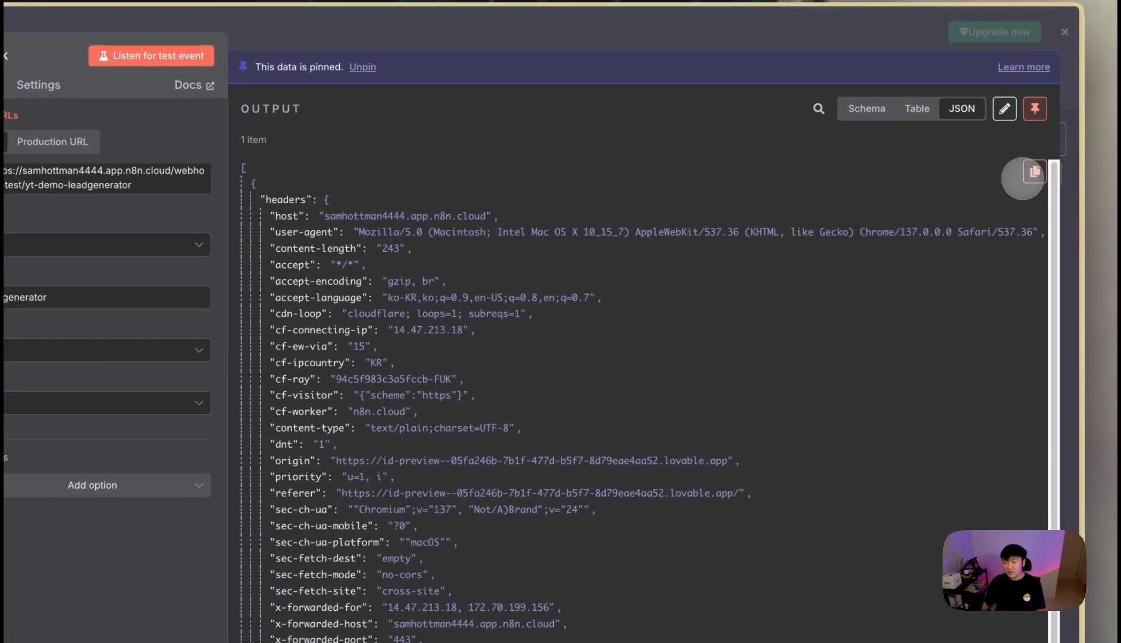
click(1056, 151)
mouse_move(23, 448)
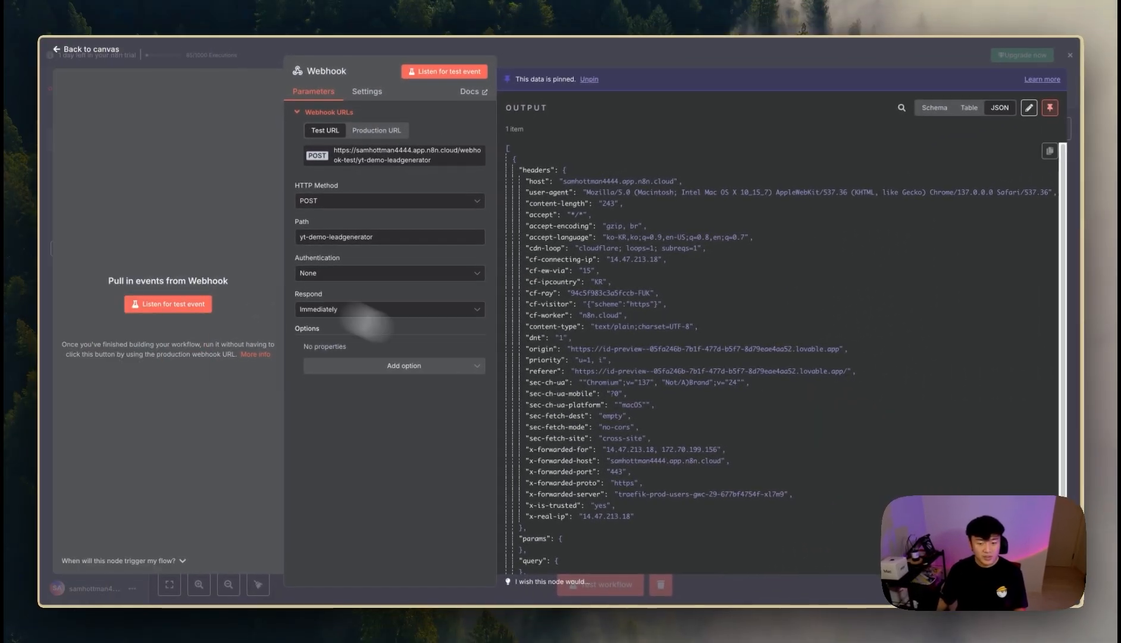
scroll(615, 467, down, 3)
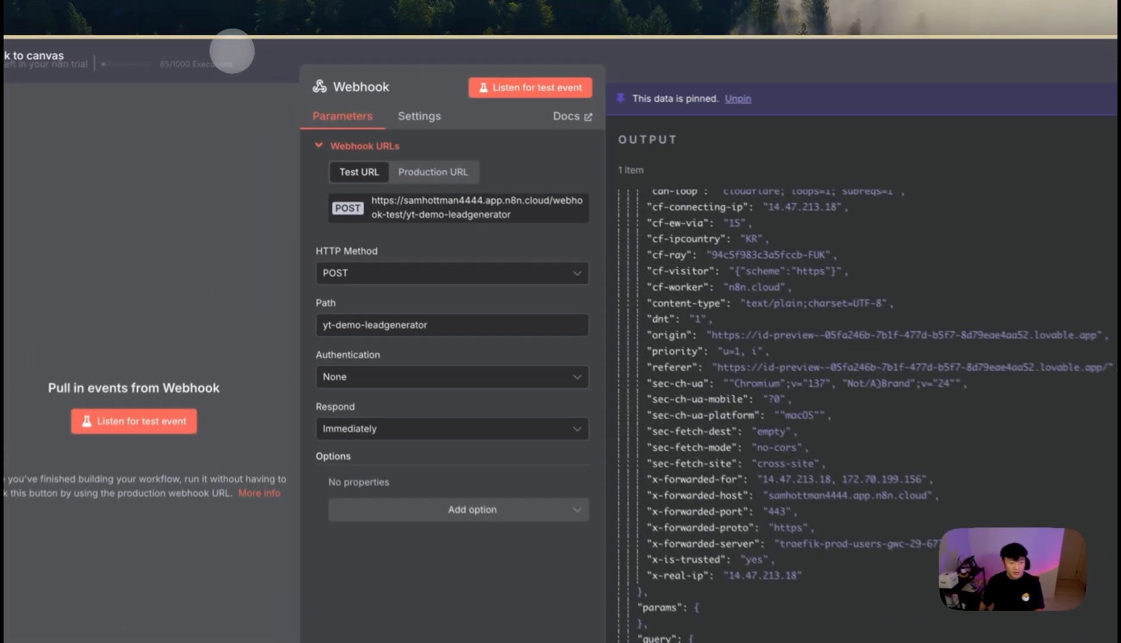
click(237, 47)
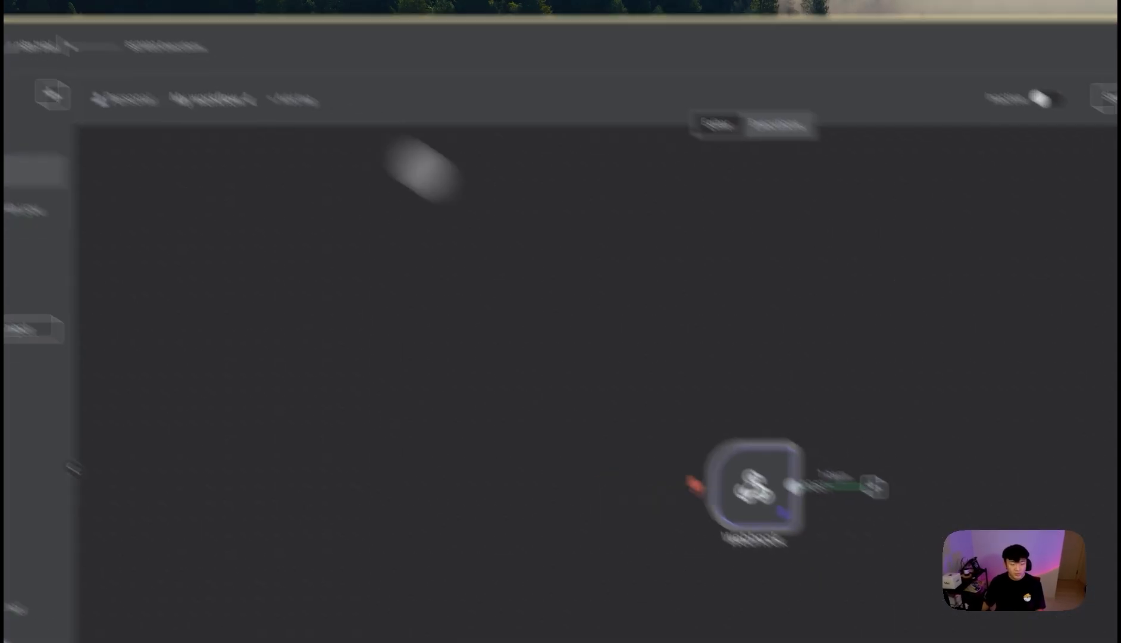
- Add a Gmail 'Send a message' node after the Webhook using the Gmail account credential
click(641, 347)
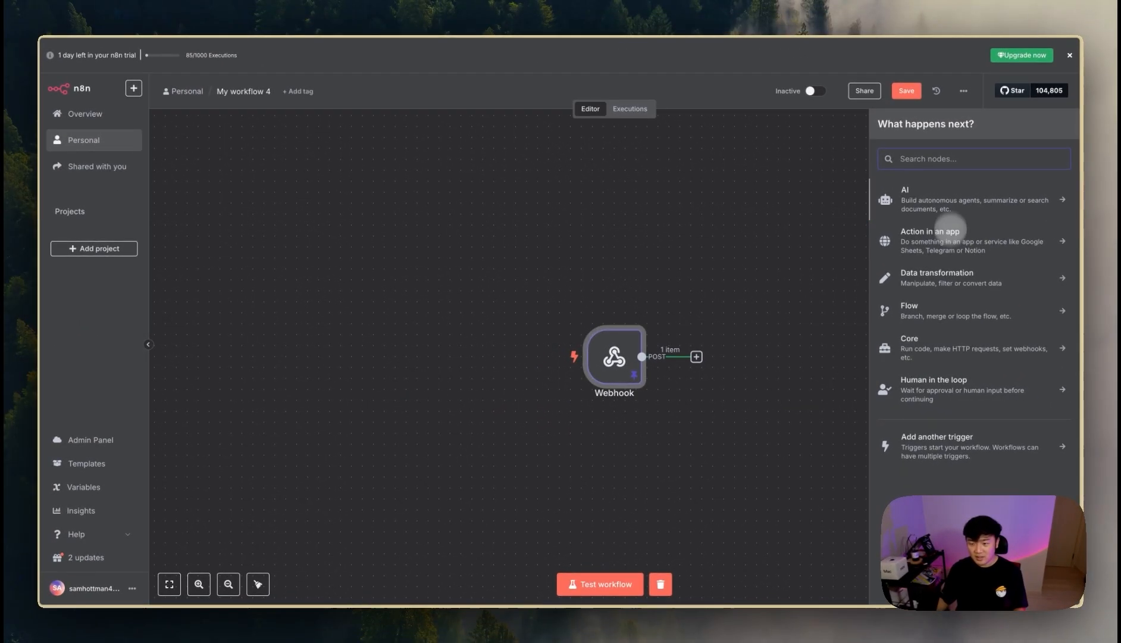
text(드)
key(BackSpace)
text(em)
key(BackSpace)
key(BackSpace)
text(gmail)
click(953, 193)
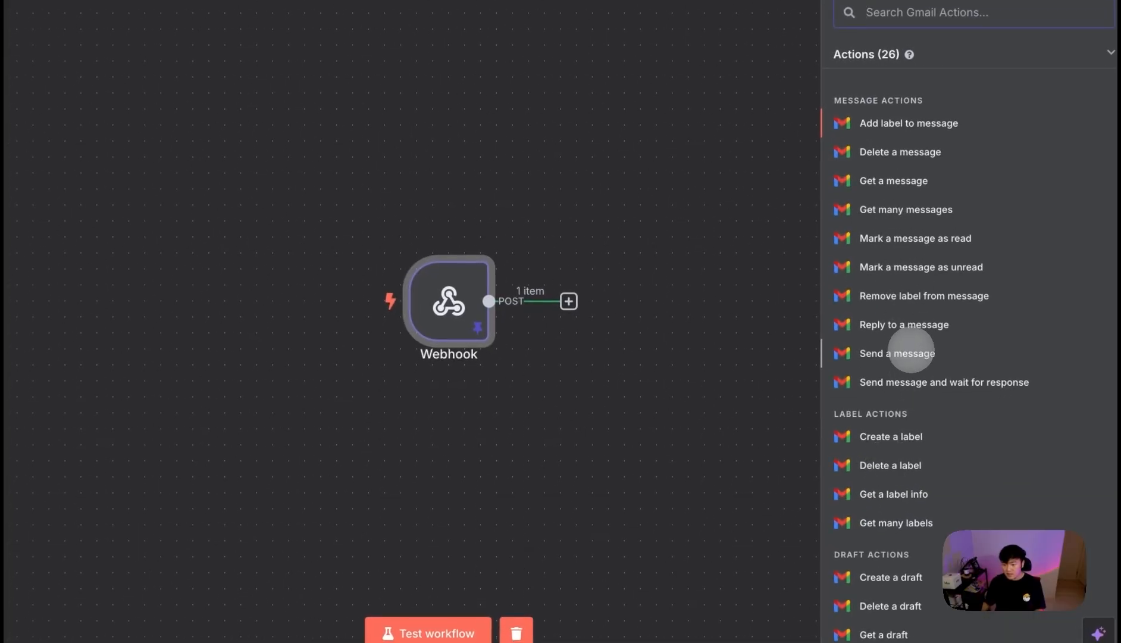
click(910, 353)
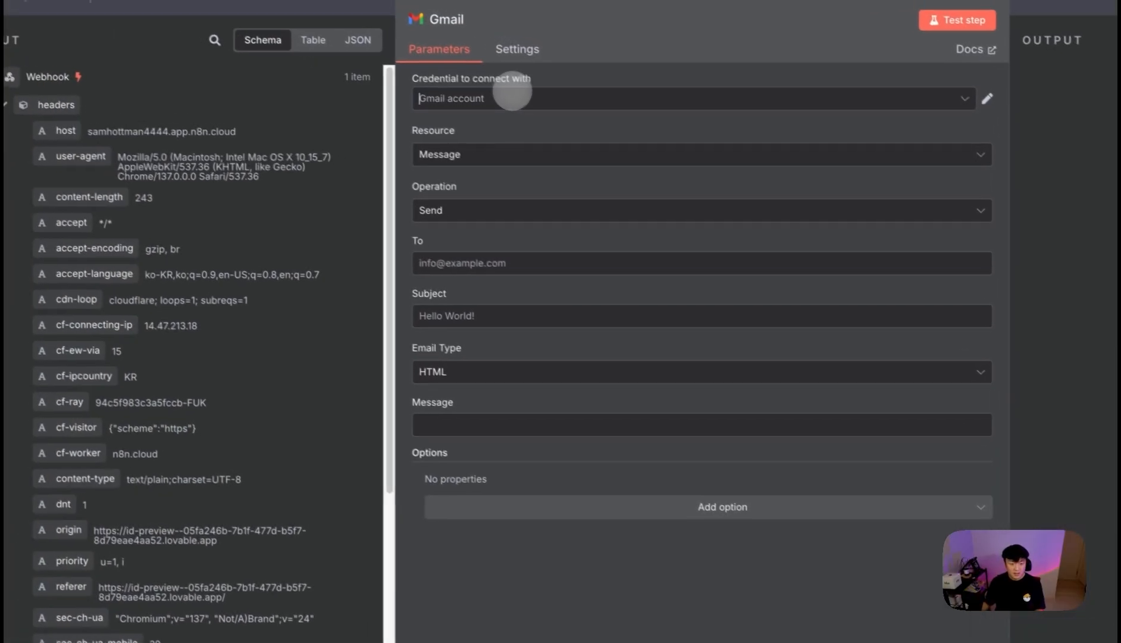
click(515, 95)
click(524, 81)
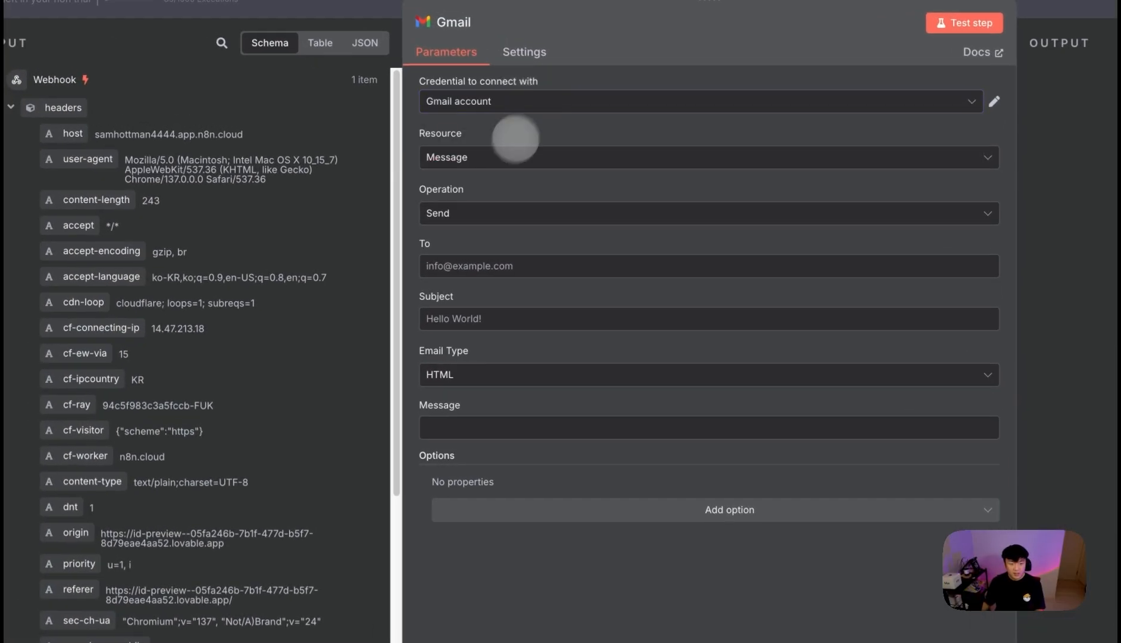
- Map the request body into the recipient field, then clear that recipient expression
scroll(258, 503, down, 8)
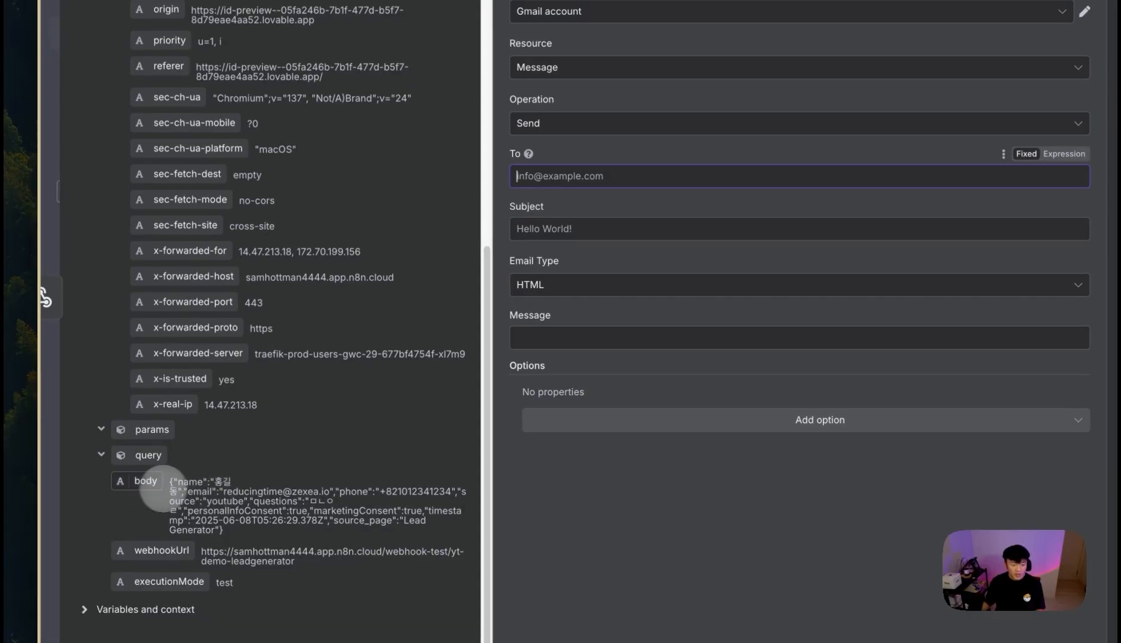
drag(162, 487, 574, 179)
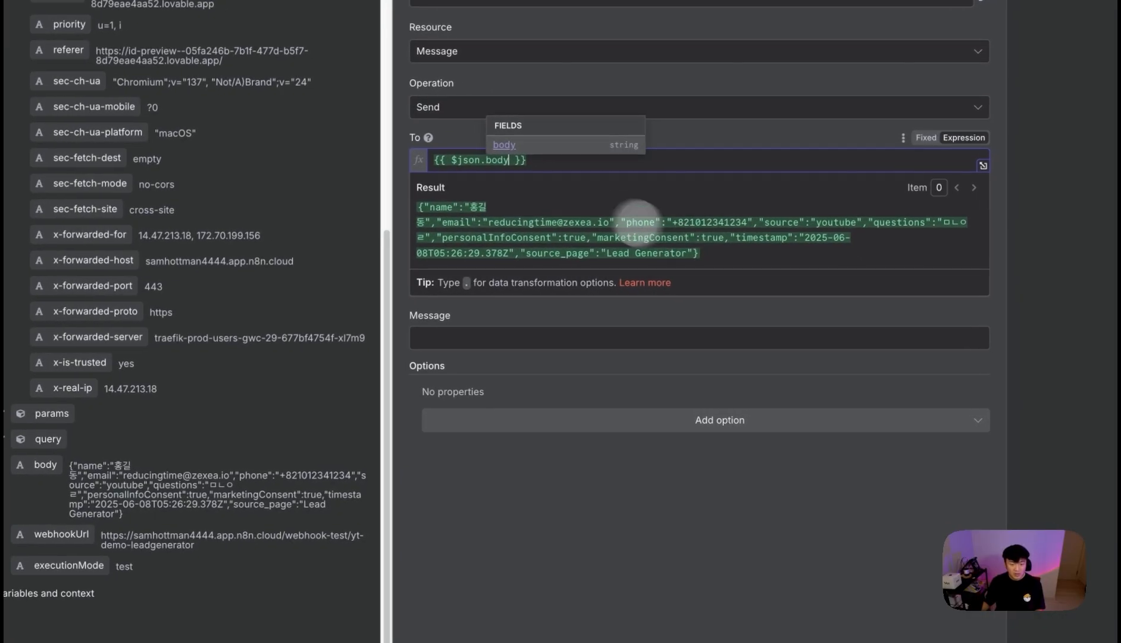
drag(230, 475, 131, 478)
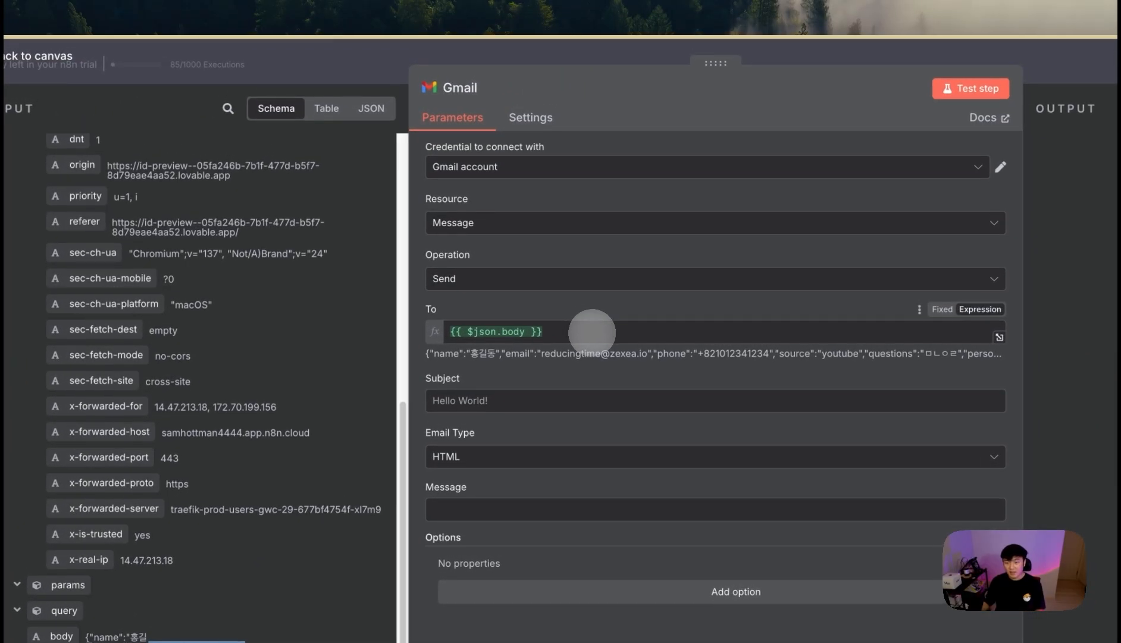
click(595, 333)
key(ctrl+a)
key(BackSpace)
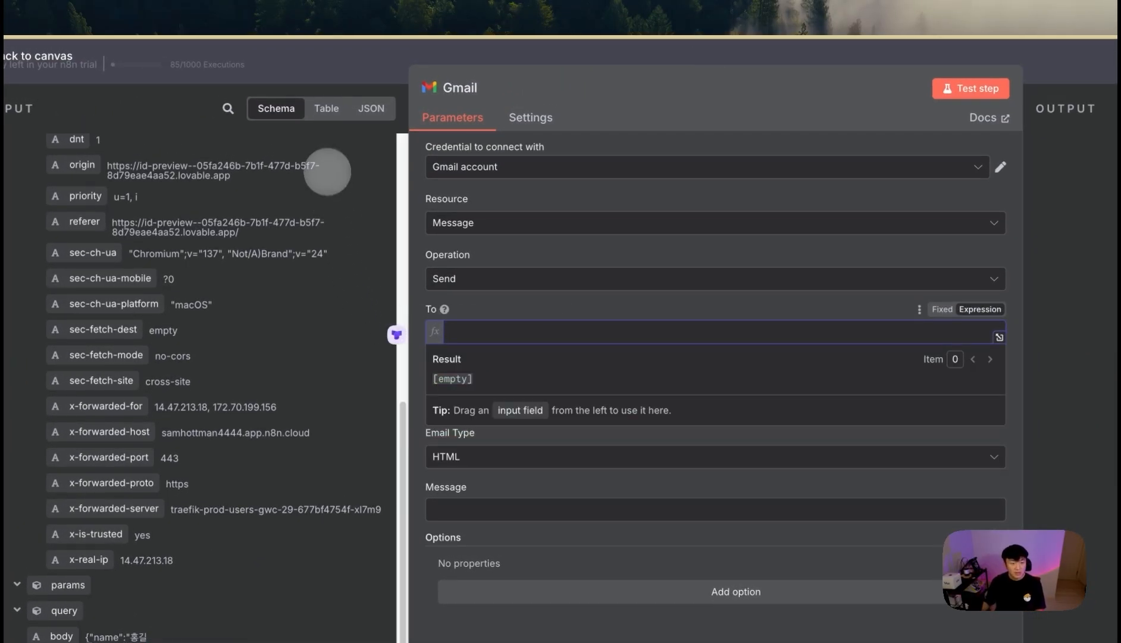
scroll(327, 170, up, 10)
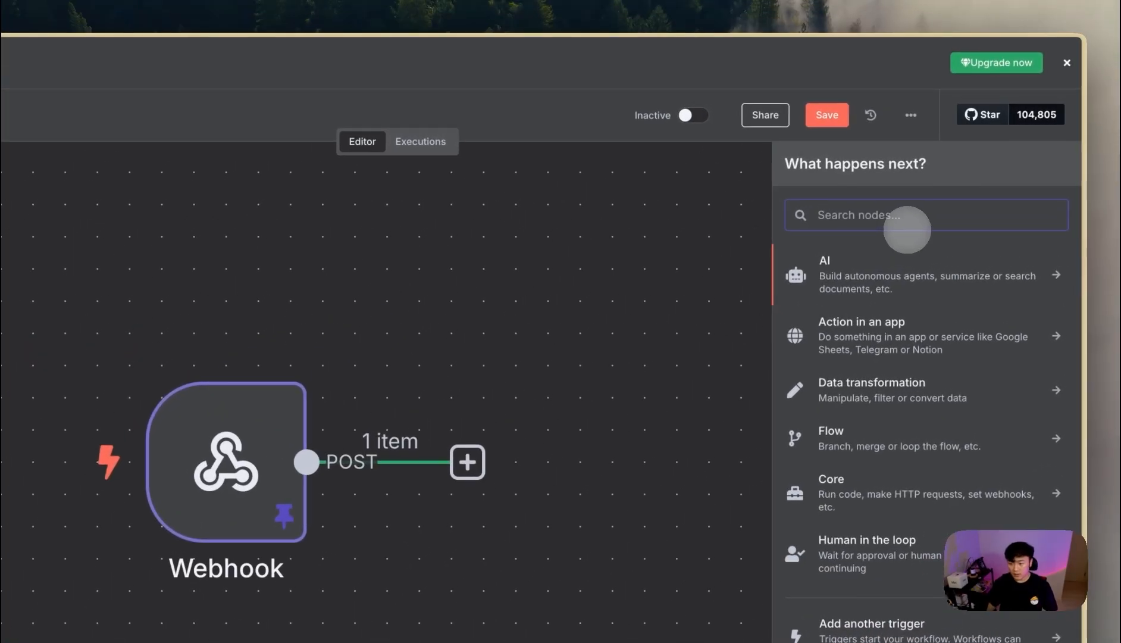
- Add an Edit Fields (Set) node after the Webhook and try mapping an input field
text(set)
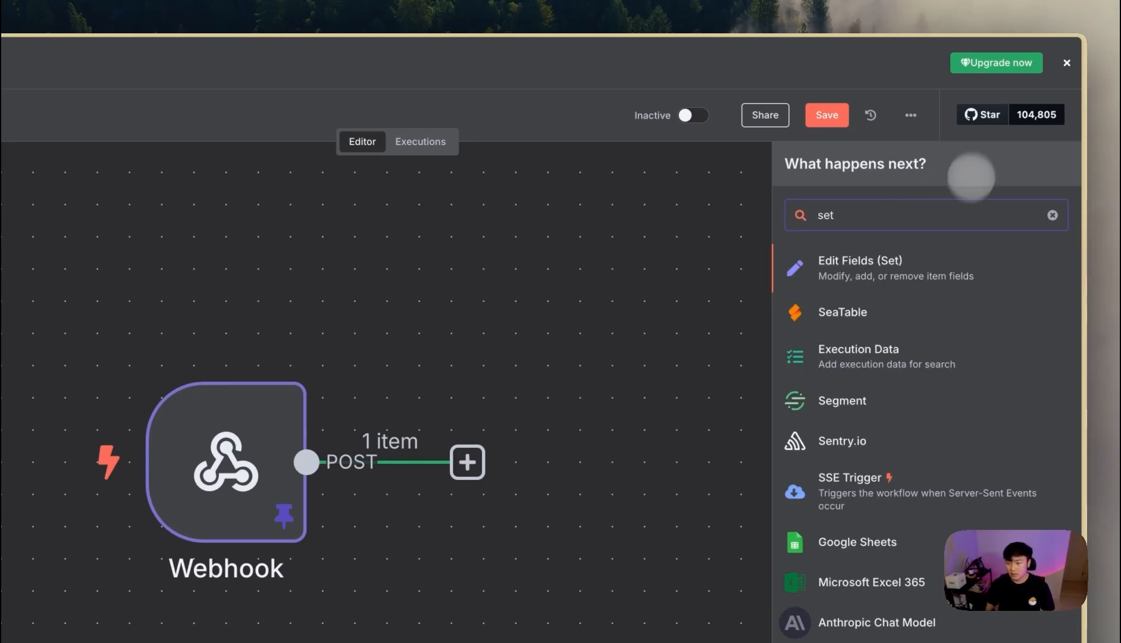
click(860, 265)
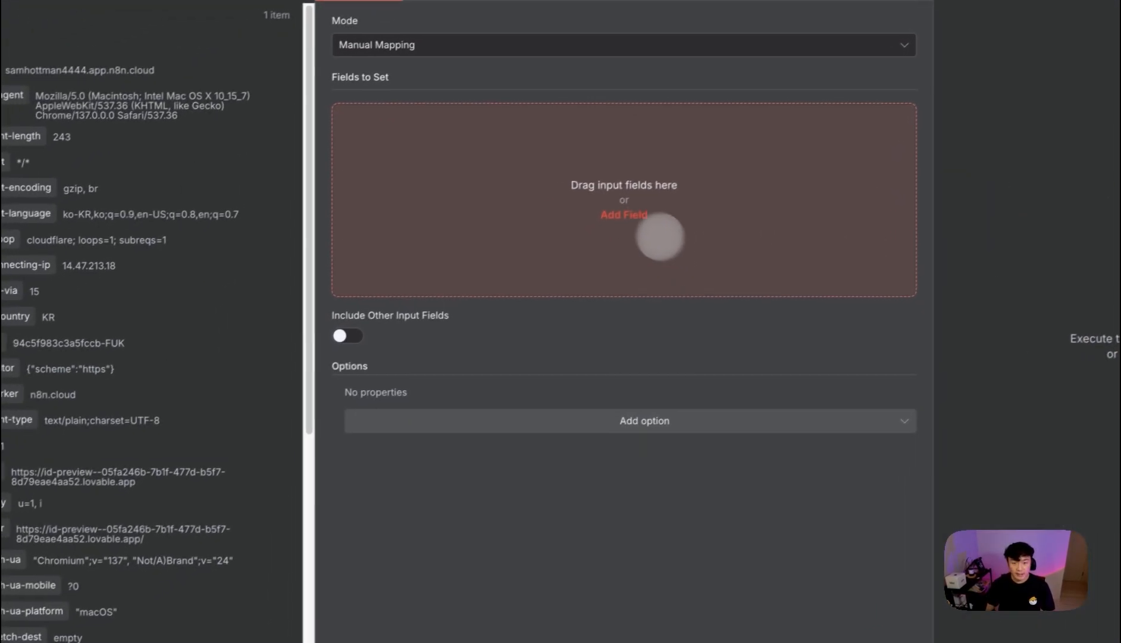
scroll(313, 356, down, 5)
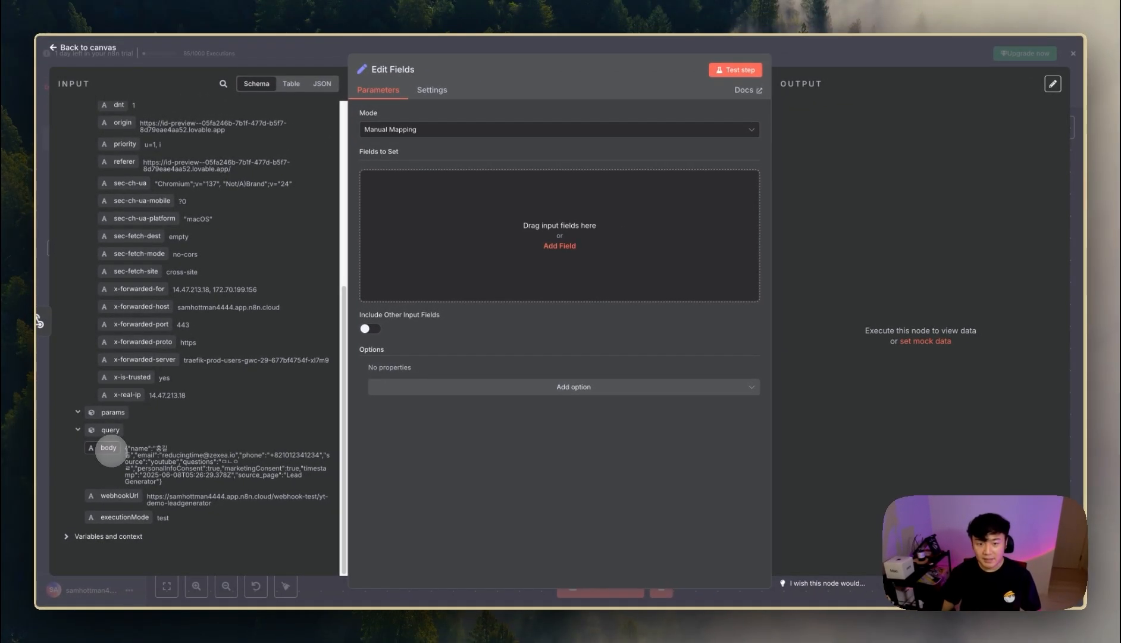
drag(132, 423, 467, 221)
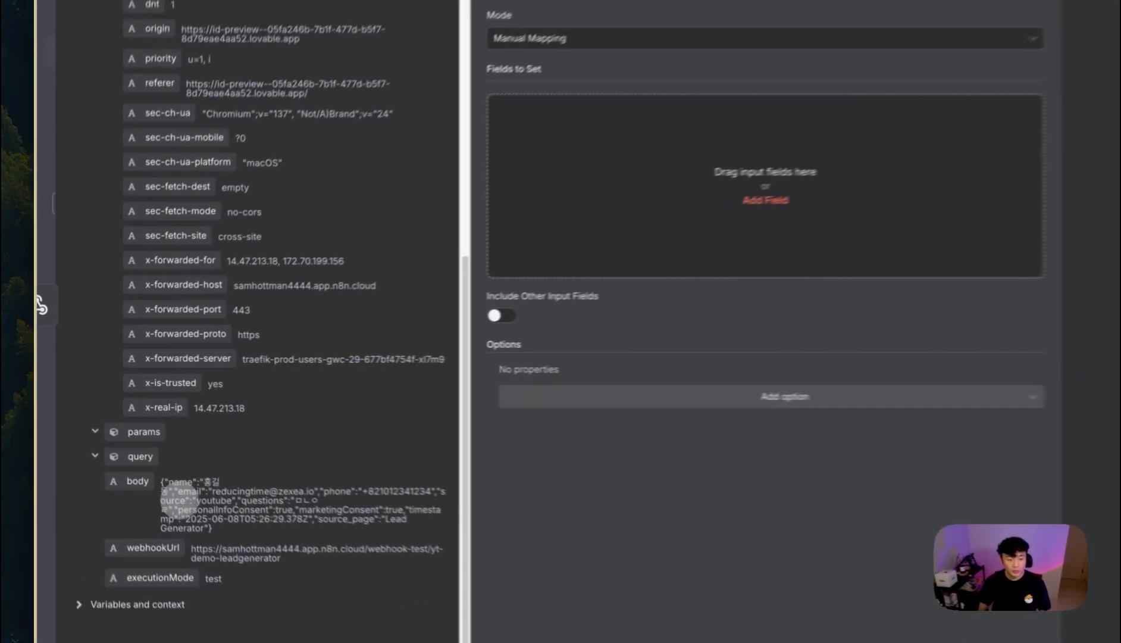
drag(132, 461, 138, 461)
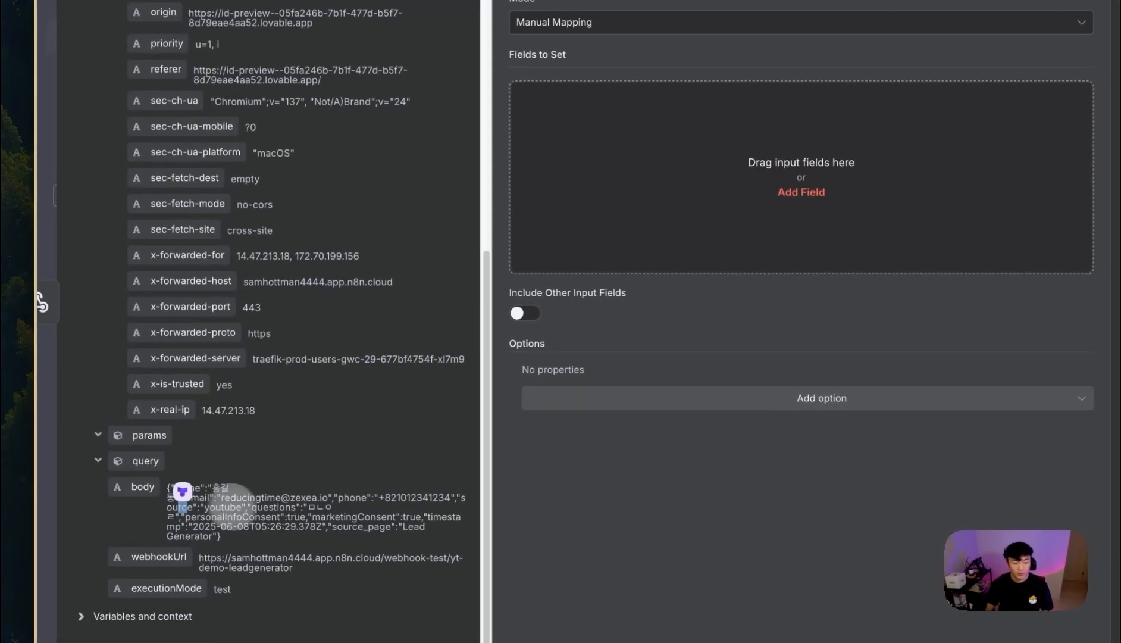
- Switch Edit Fields to JSON mode with {{ $json.body }} and test the step
click(627, 22)
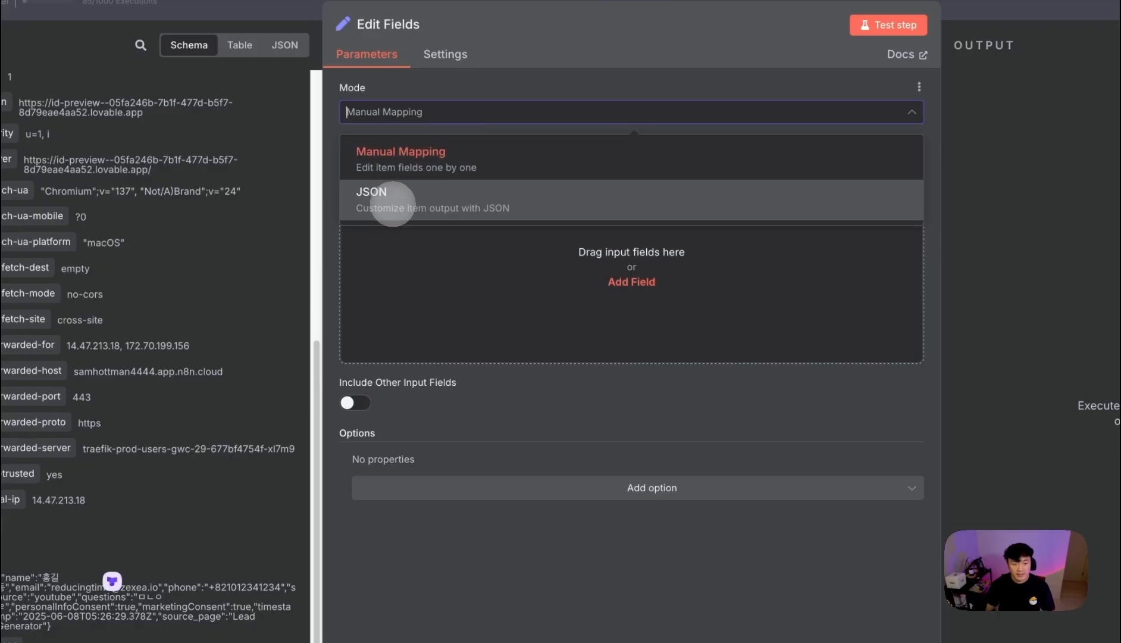
click(631, 104)
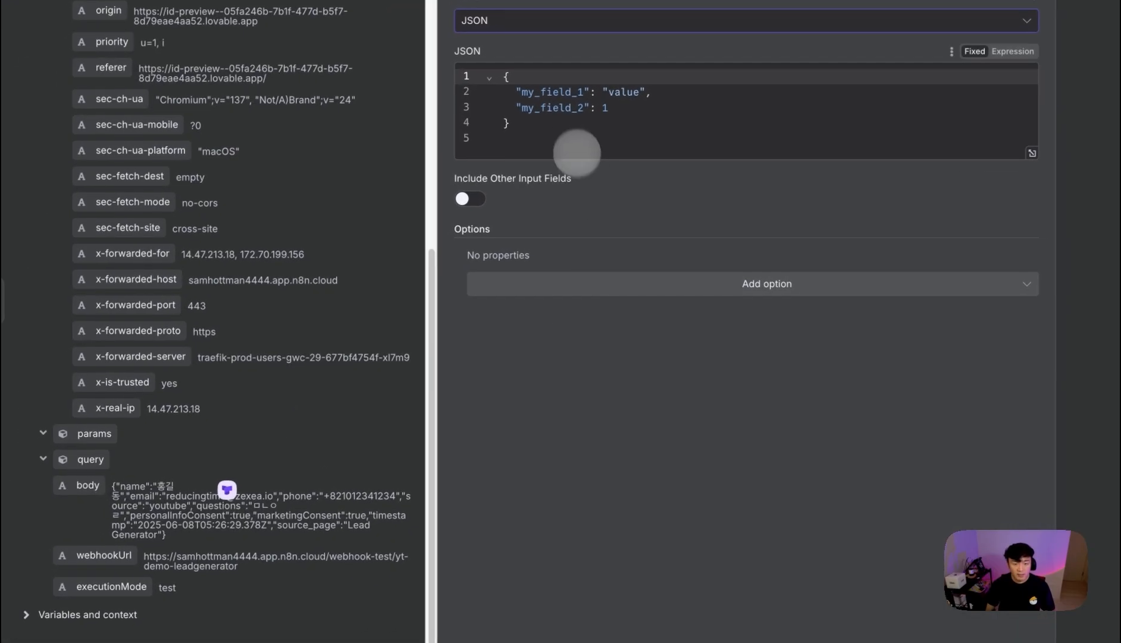
click(569, 134)
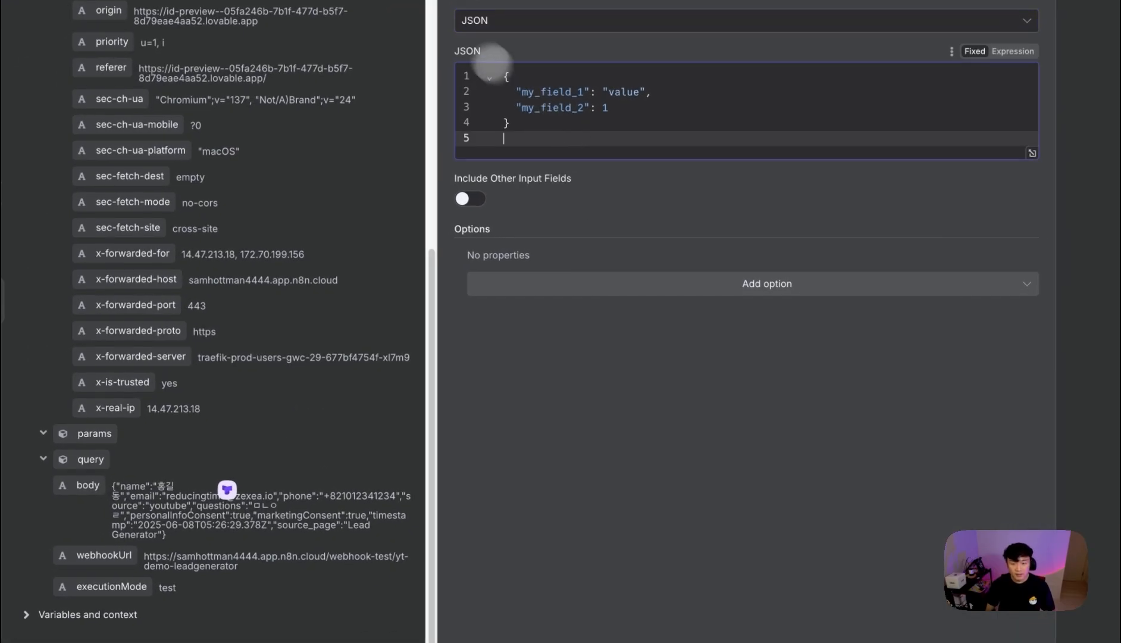
key(ctrl+a)
key(BackSpace)
drag(123, 507, 595, 119)
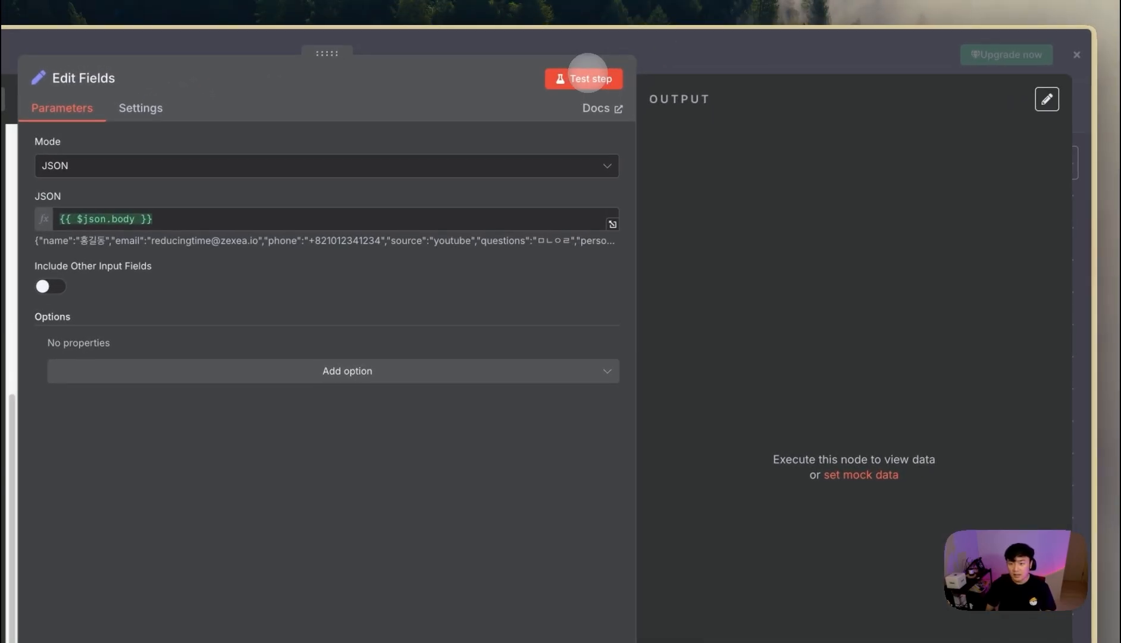
click(804, 3)
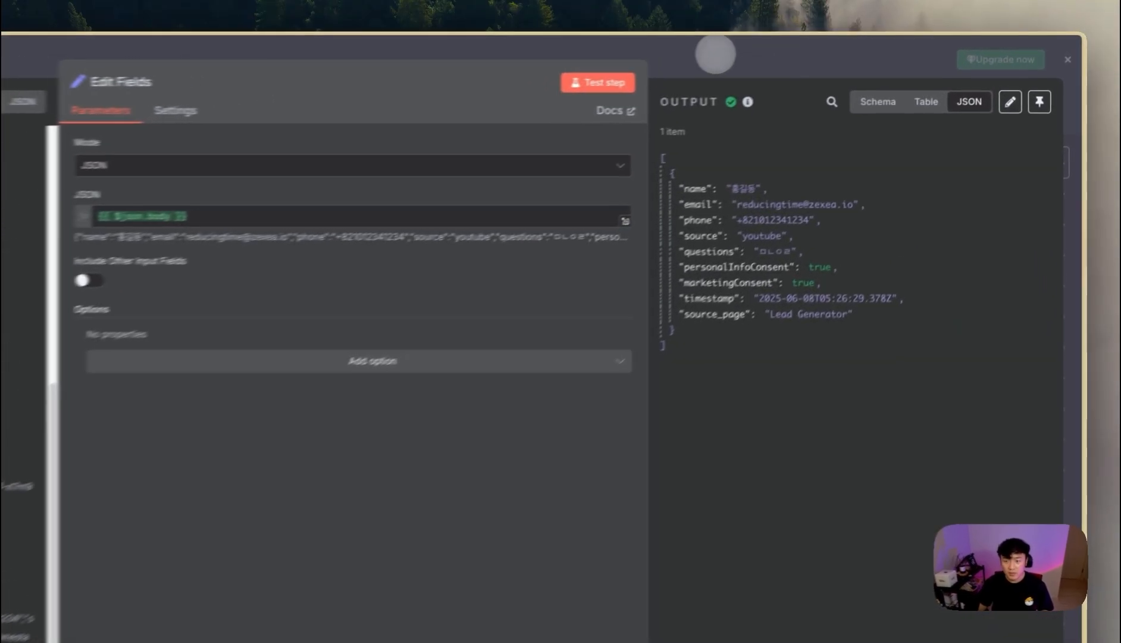
click(821, 52)
scroll(709, 452, down, 2)
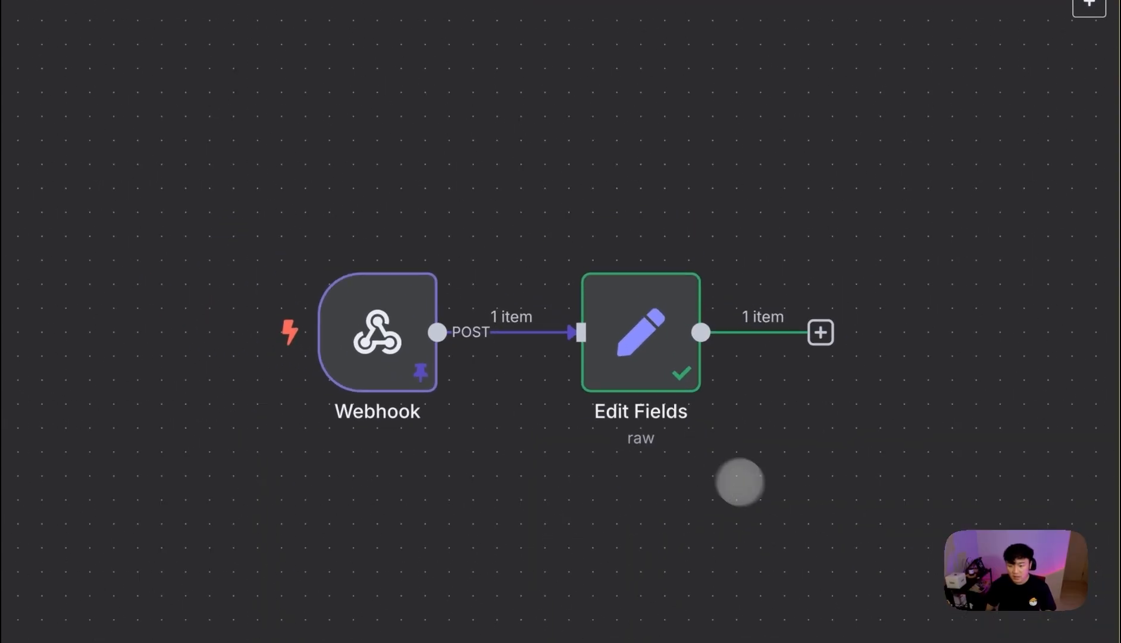
- Add a Filter node after Edit Fields
drag(770, 493, 445, 393)
click(1089, 4)
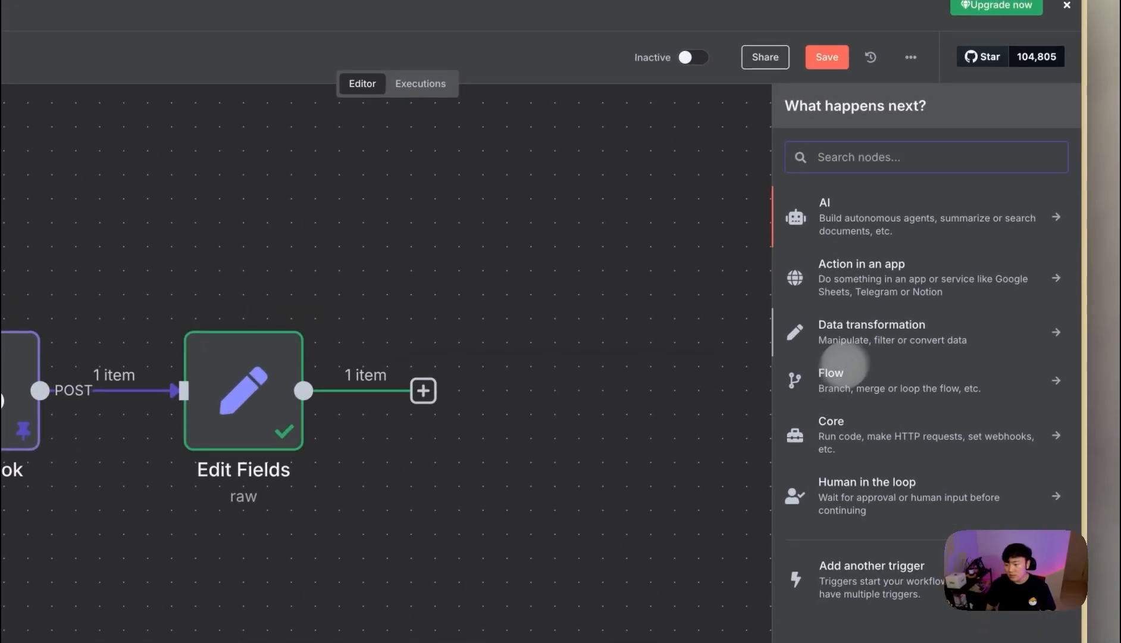
text(e)
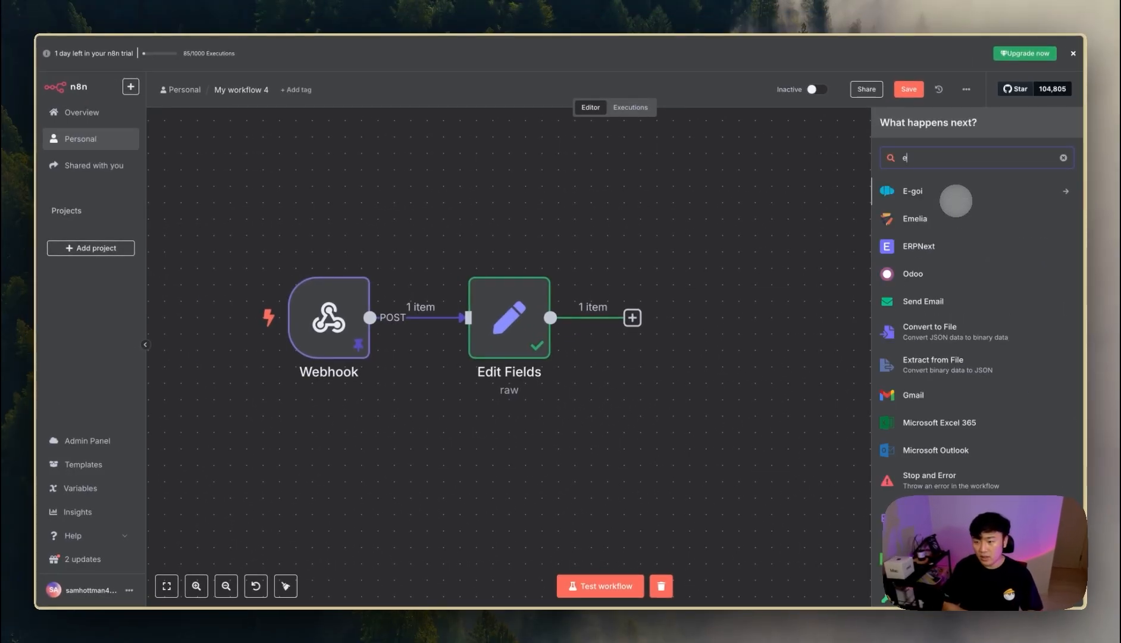
key(BackSpace)
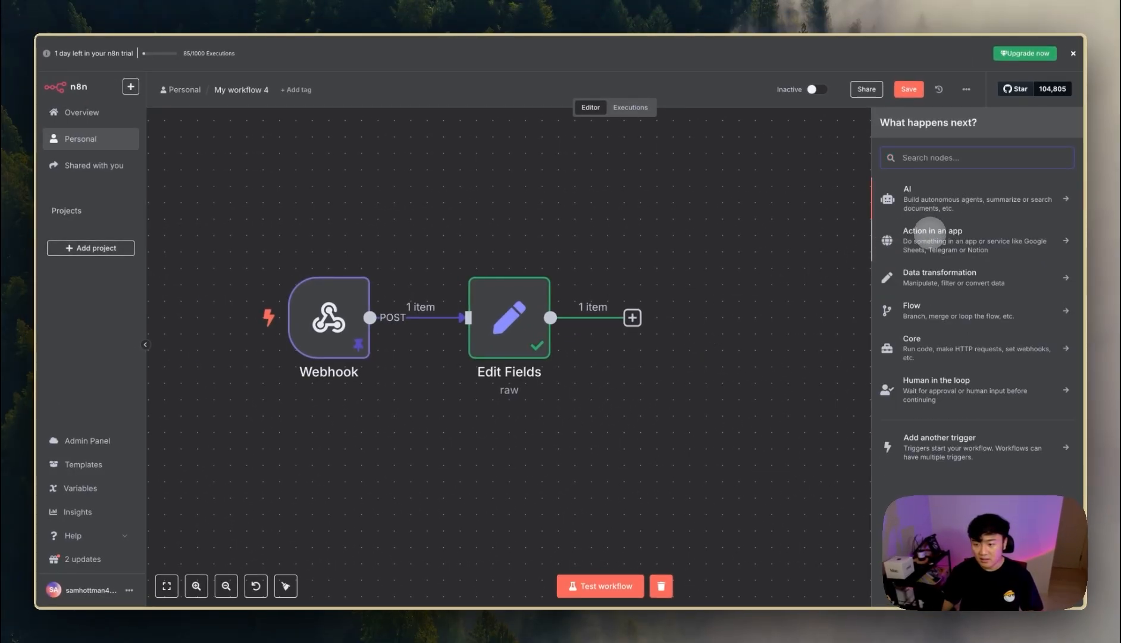
text(fil)
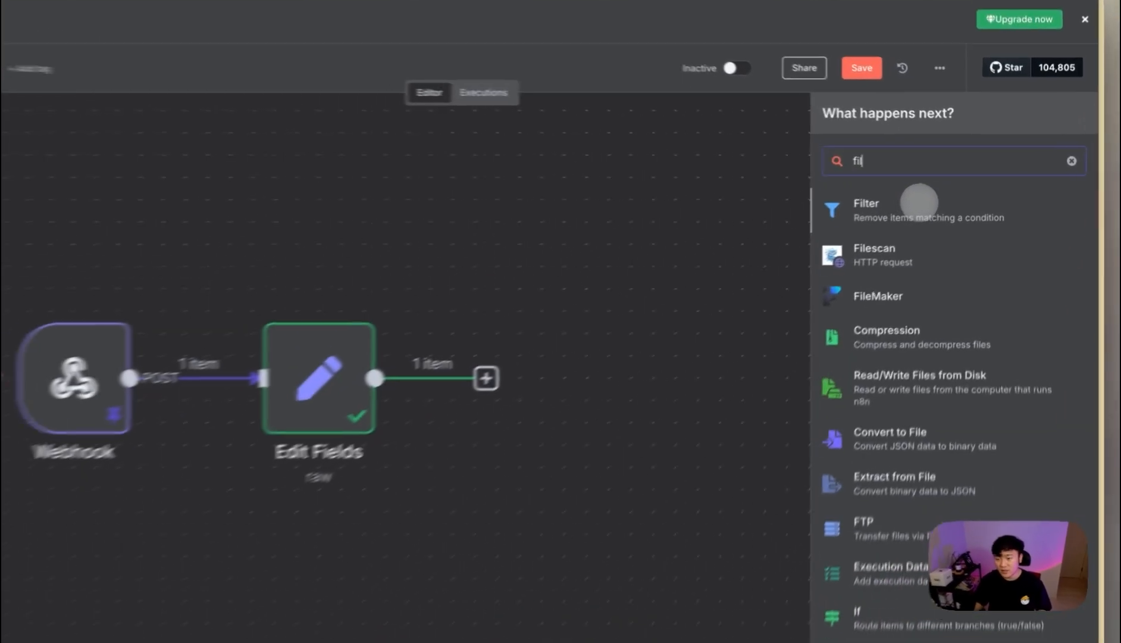
click(917, 192)
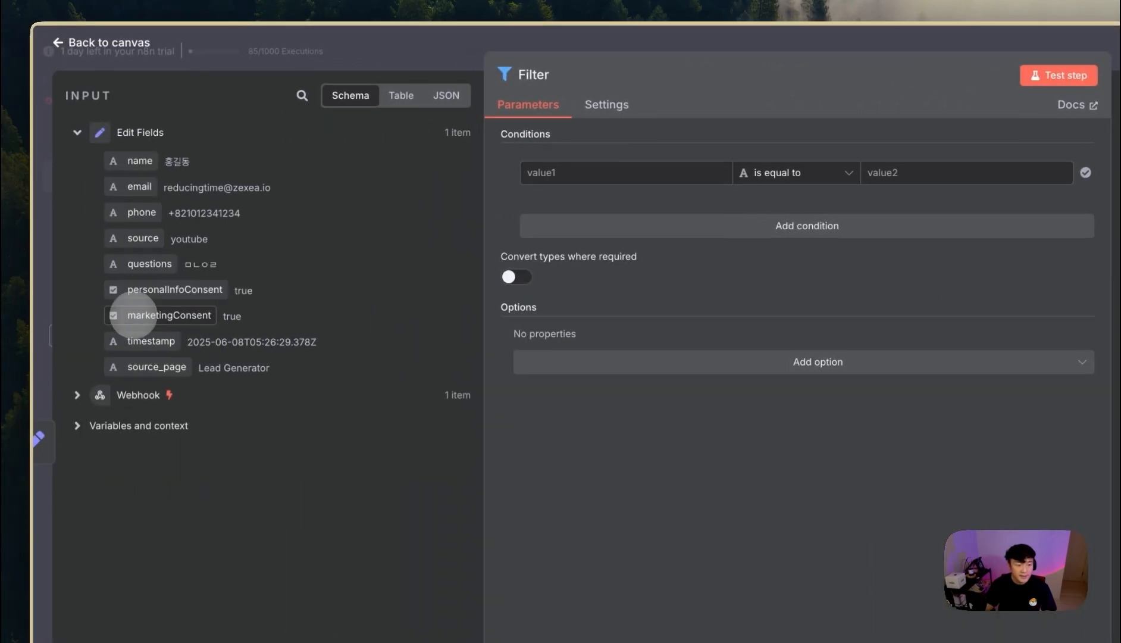
- Make the first condition check personalInfoConsent is equal to true
drag(145, 290, 595, 172)
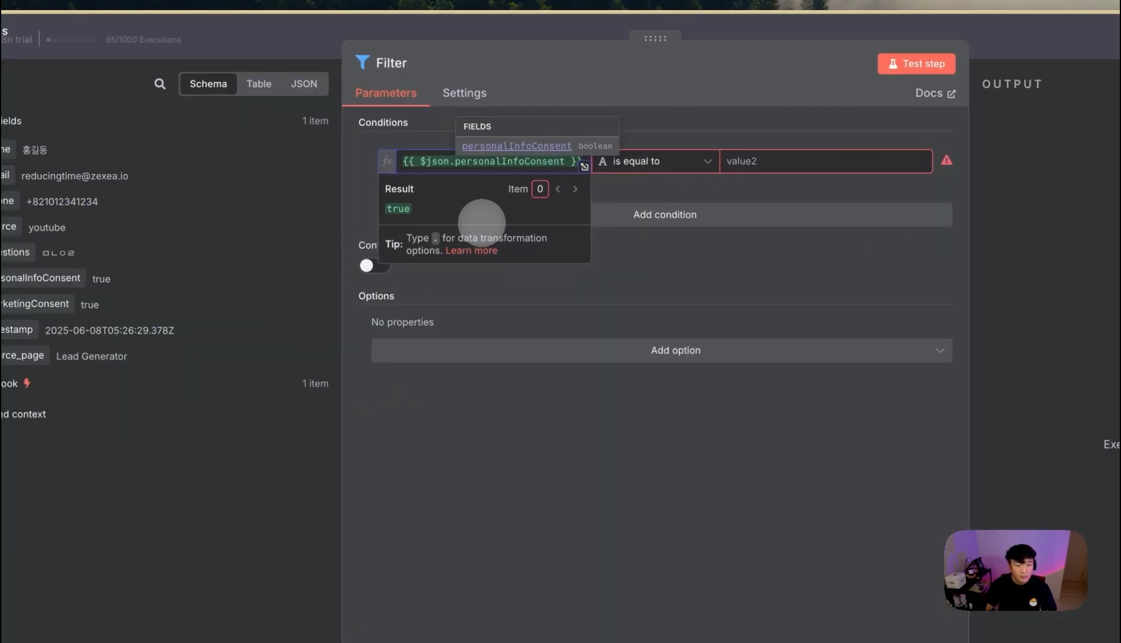
click(654, 161)
mouse_move(669, 298)
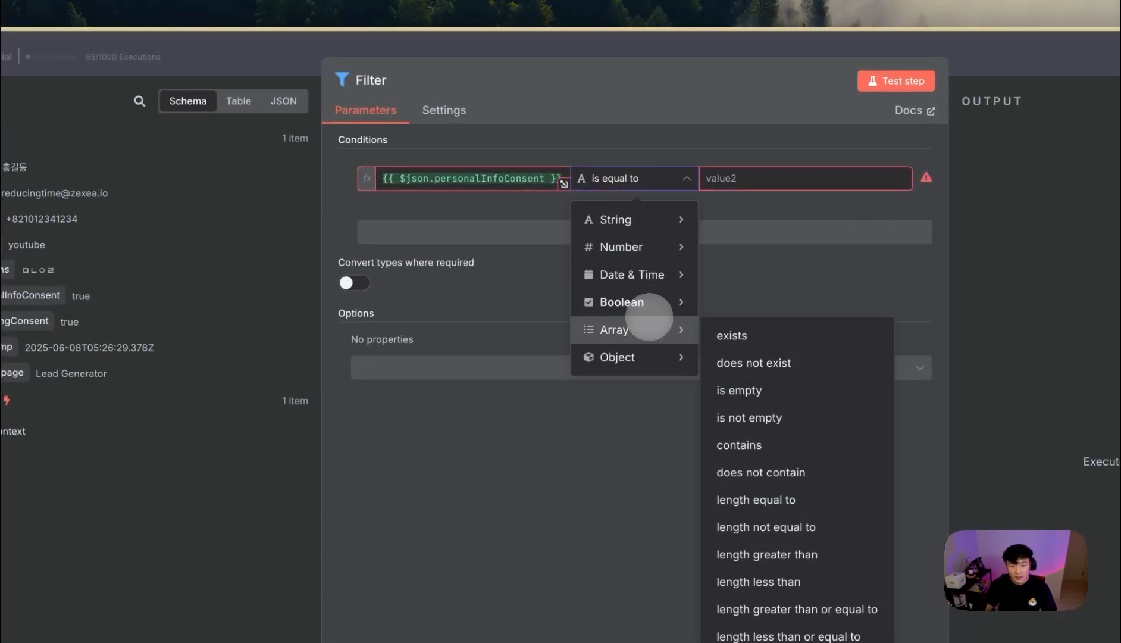
mouse_move(646, 220)
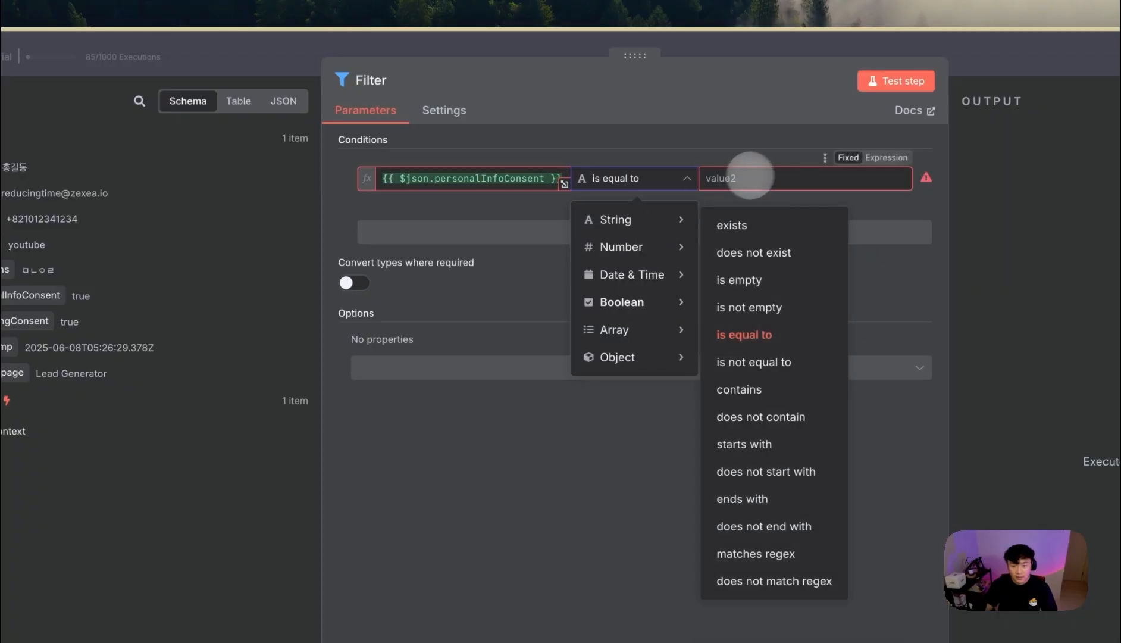
click(745, 334)
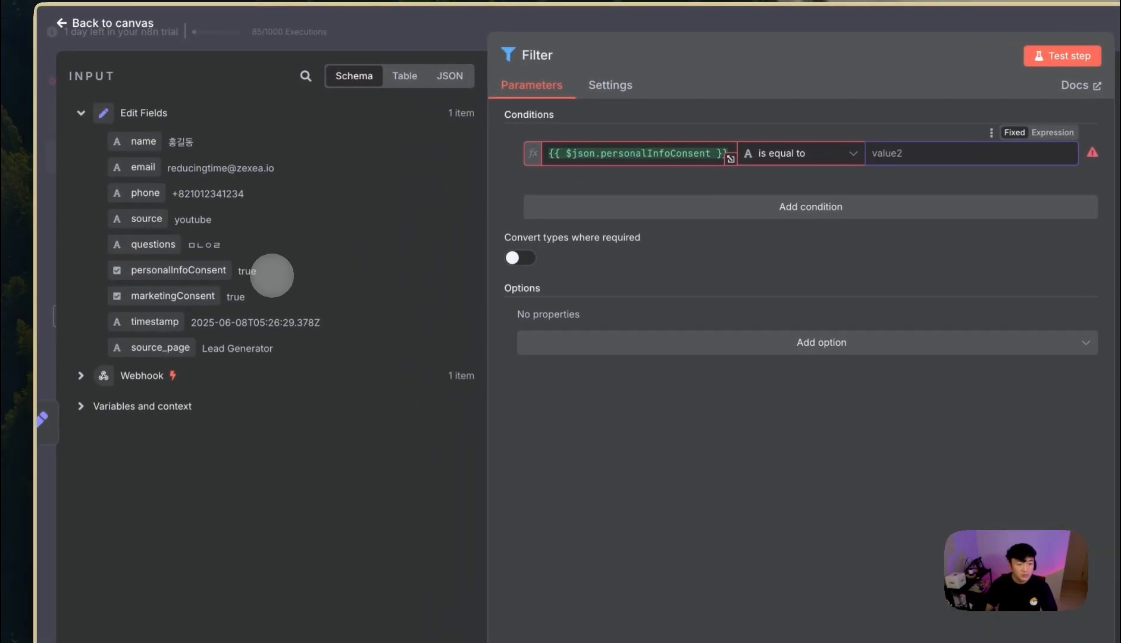
drag(103, 300, 74, 301)
key(super+c)
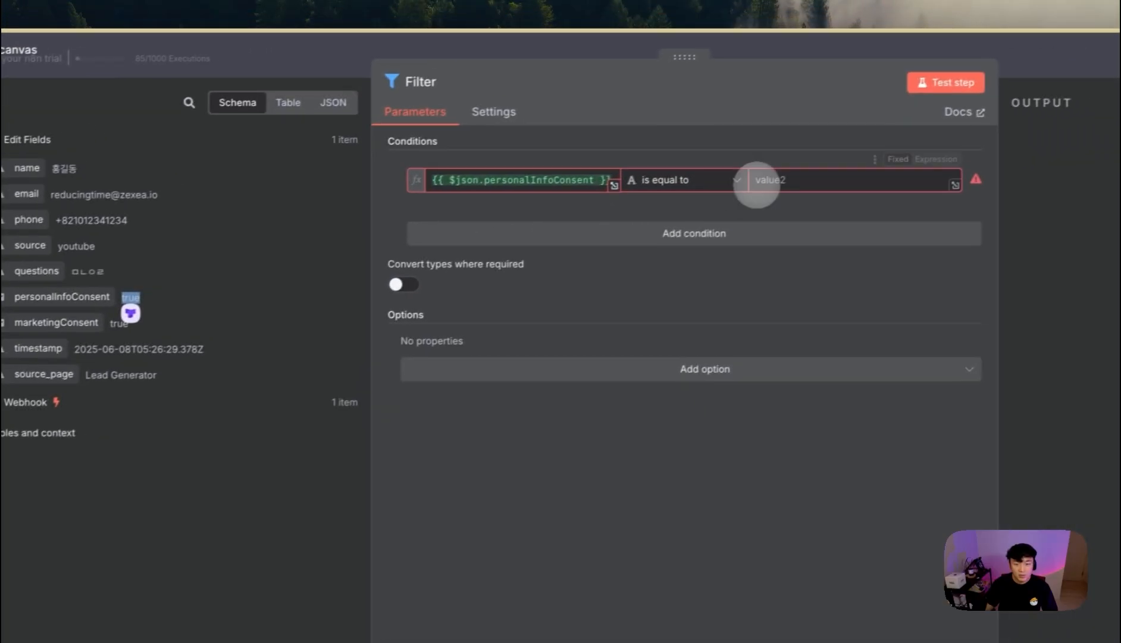
click(877, 156)
key(super+v)
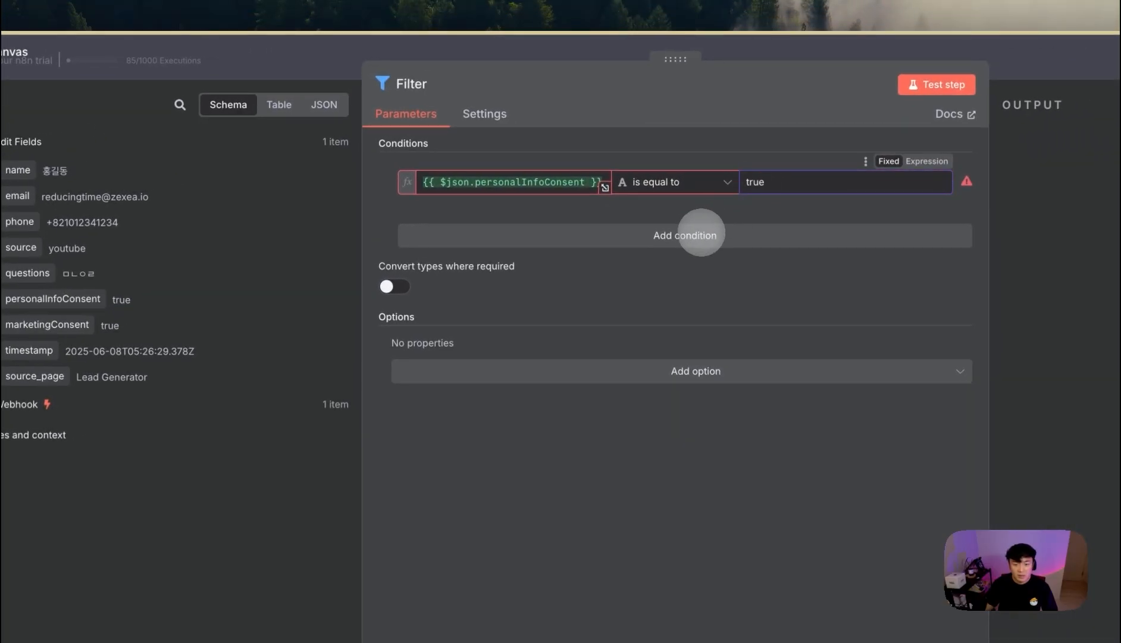
- Add an AND condition comparing marketingConsent to true
click(702, 234)
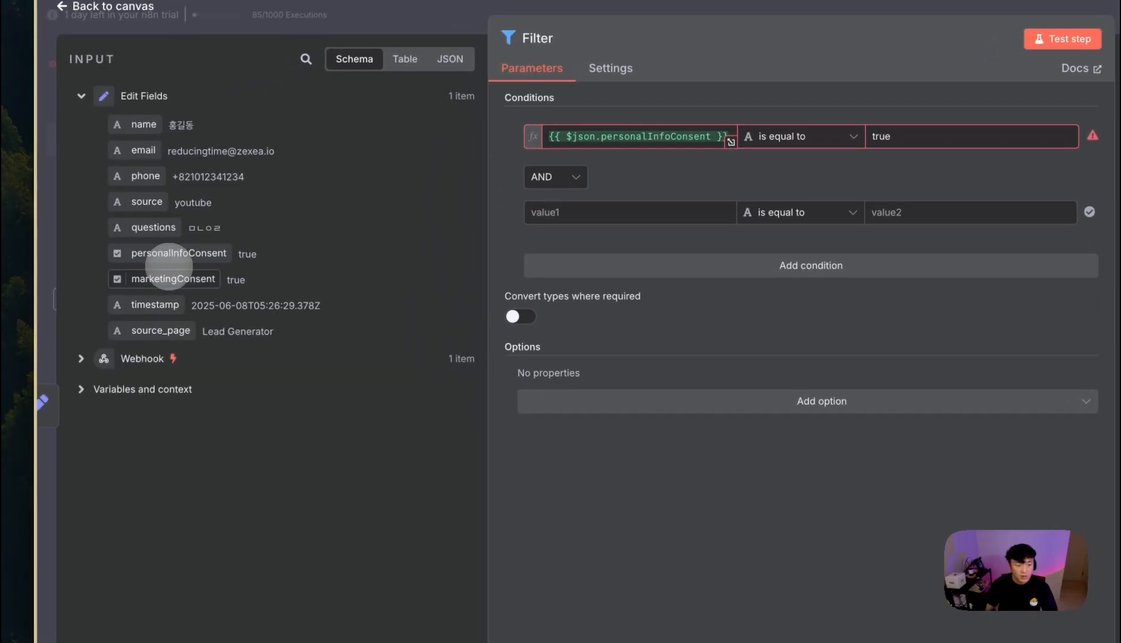
drag(159, 279, 595, 213)
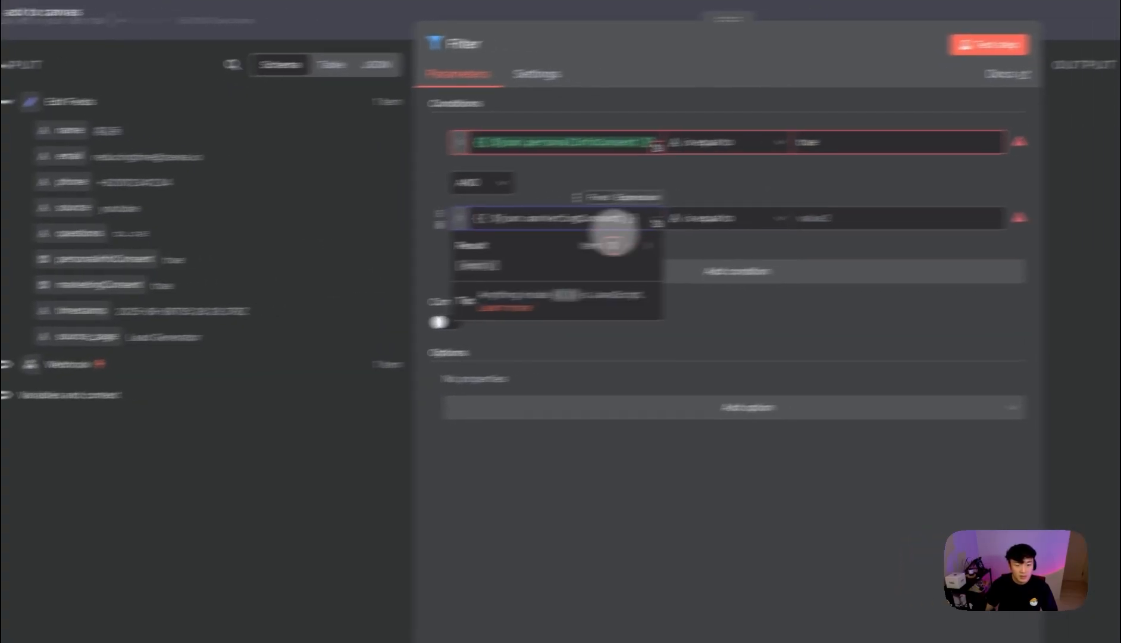
click(928, 208)
key(super+v)
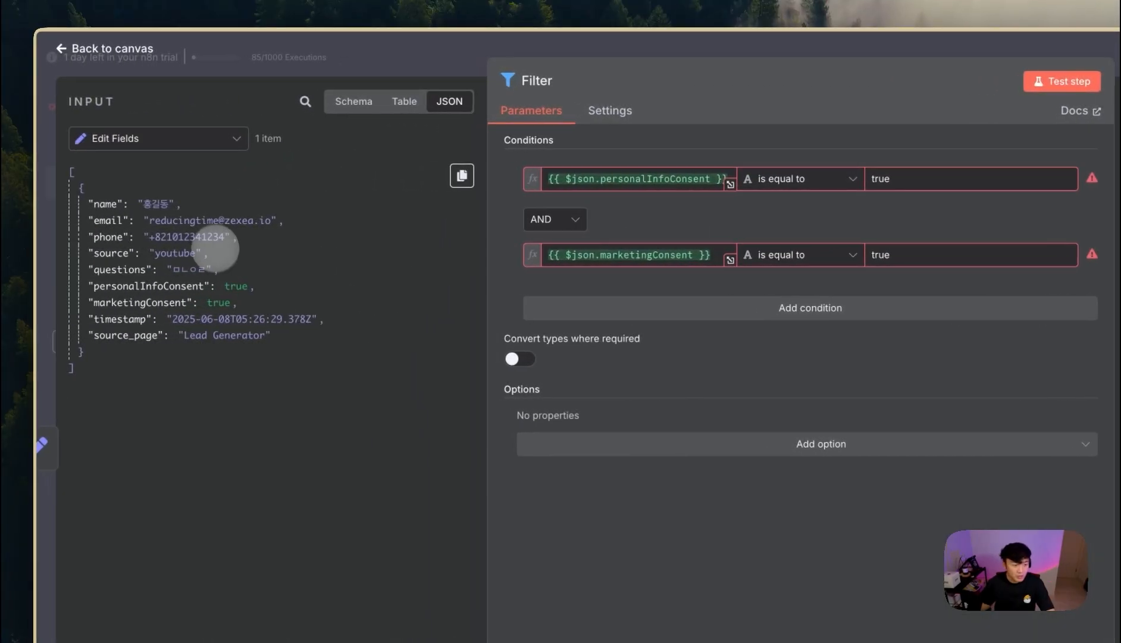
drag(214, 257, 138, 217)
drag(226, 286, 254, 294)
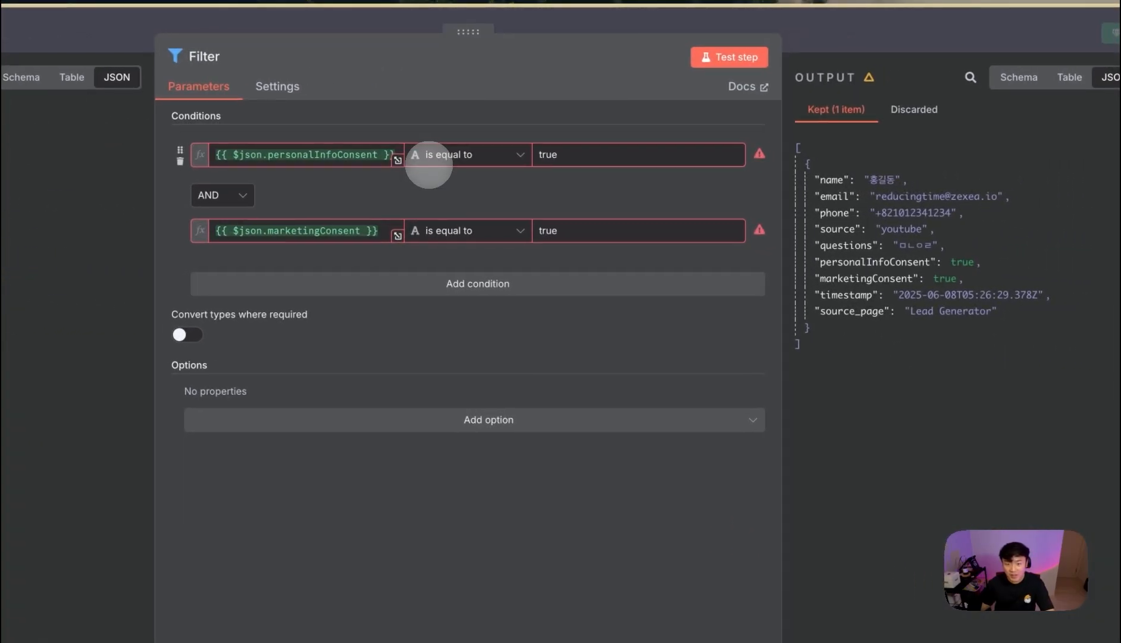
- Change both conditions to the Boolean 'is true' check
click(761, 180)
mouse_move(847, 294)
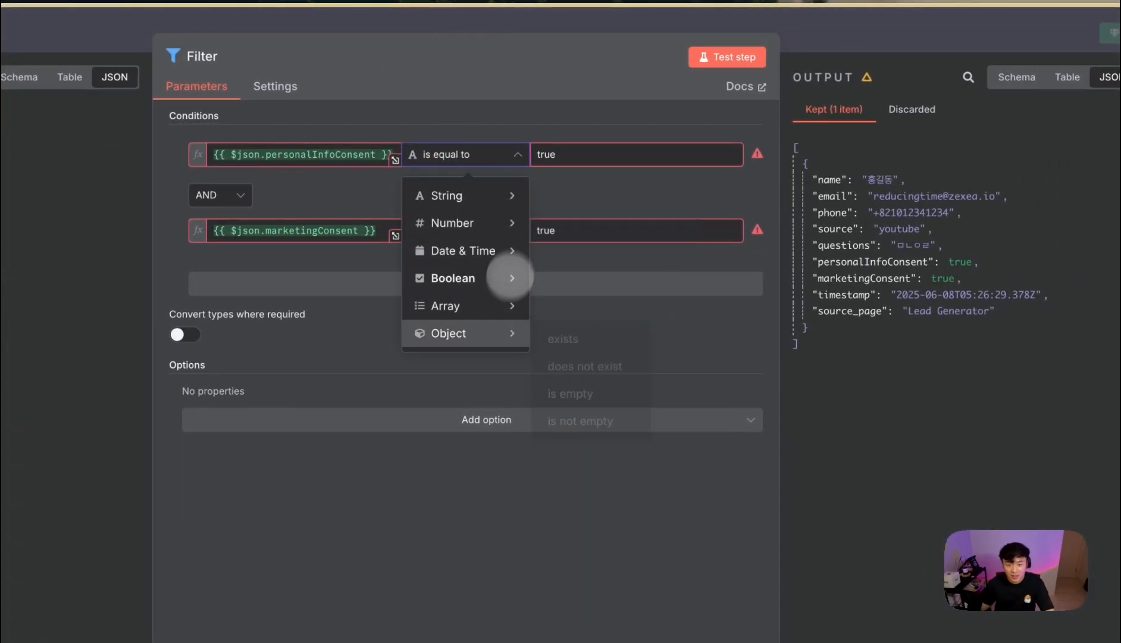
click(607, 393)
click(476, 232)
mouse_move(511, 354)
click(577, 465)
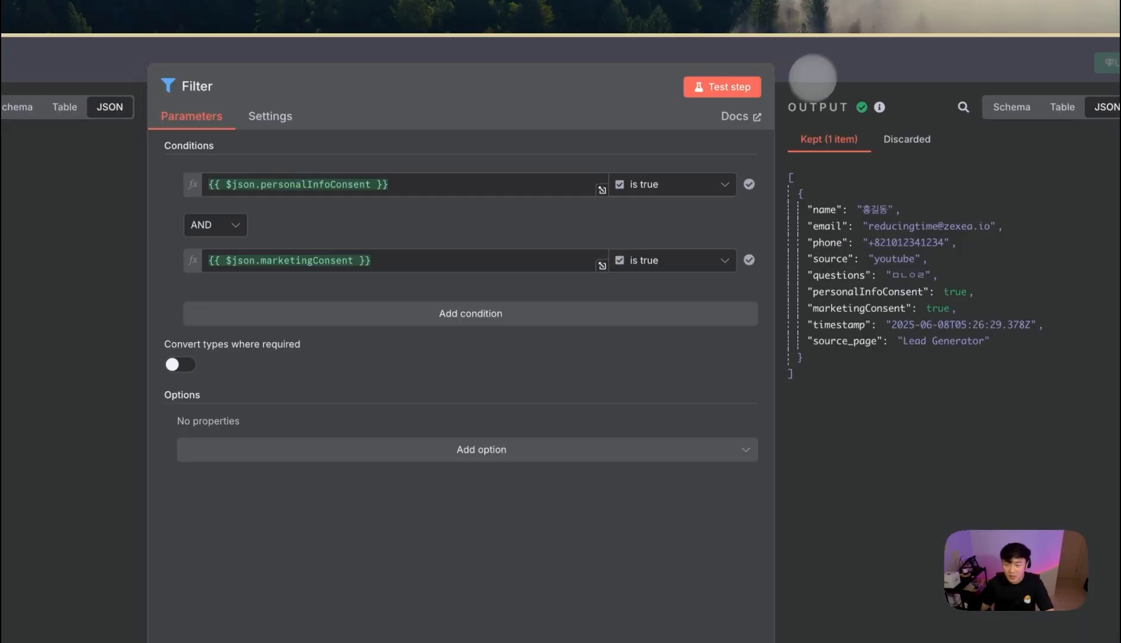
click(825, 72)
click(830, 450)
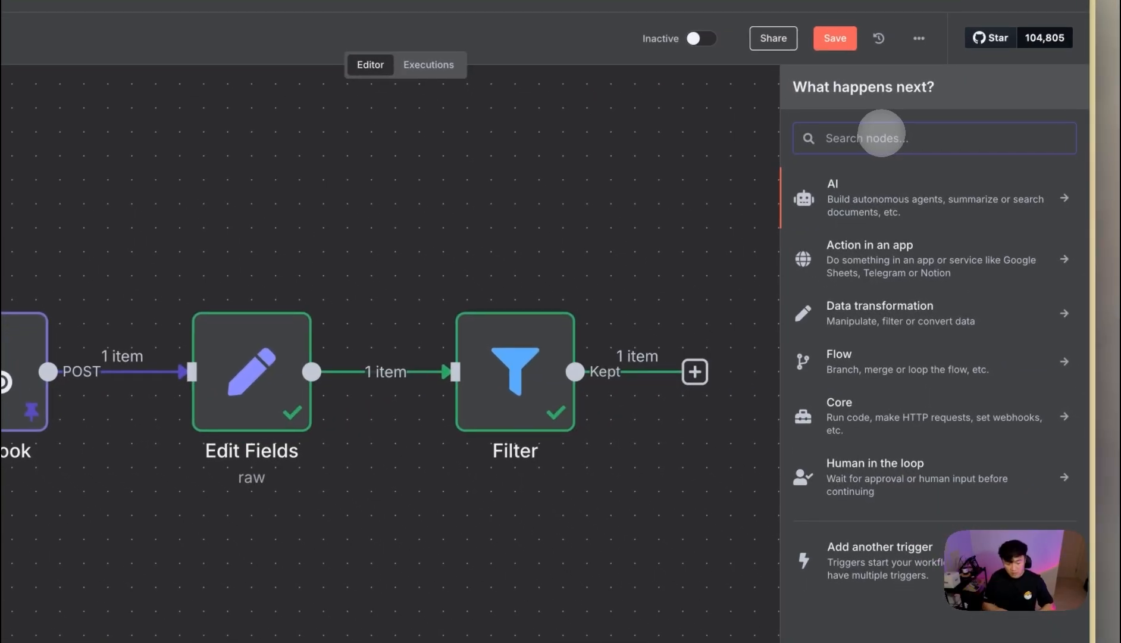
- Add a Google Sheets 'Append row in sheet' node with the existing Google Sheets account
text(sh)
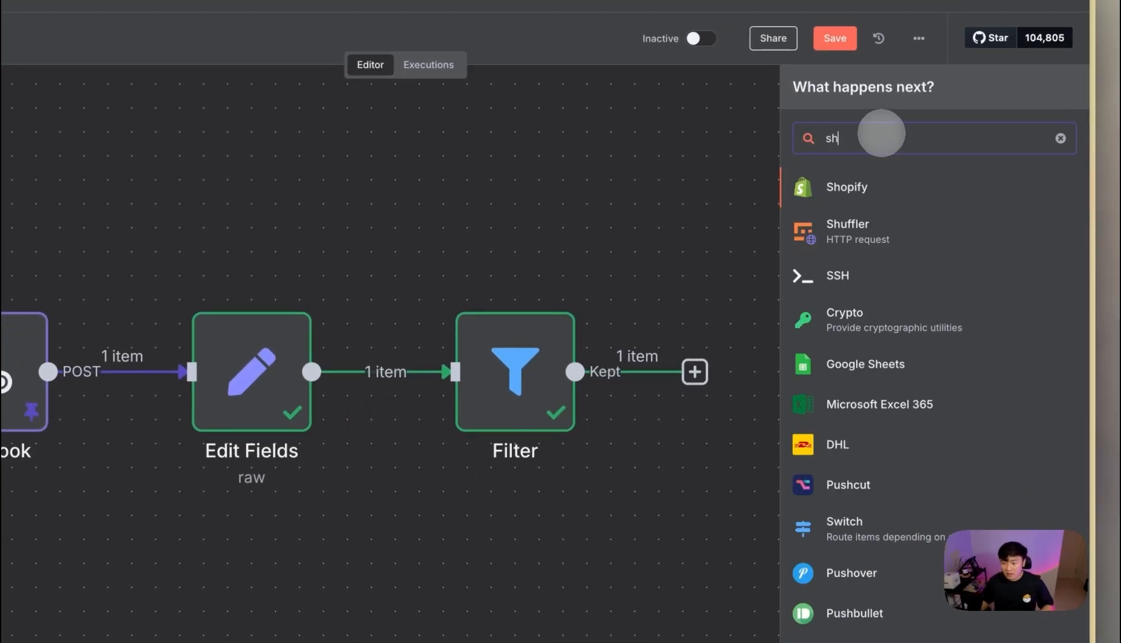
click(889, 362)
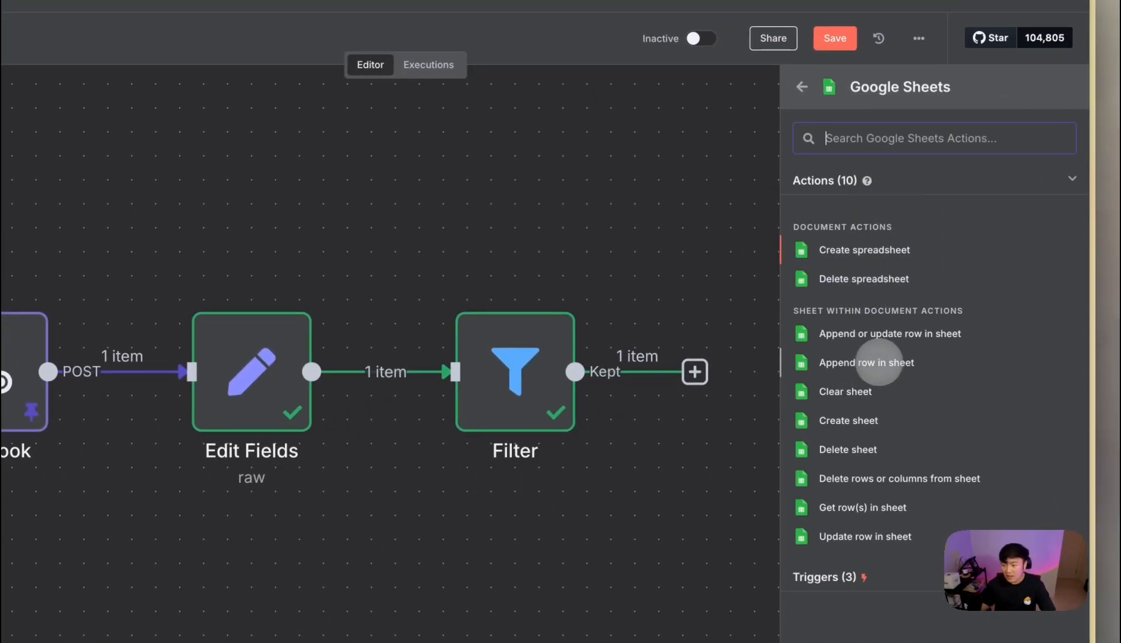
click(836, 362)
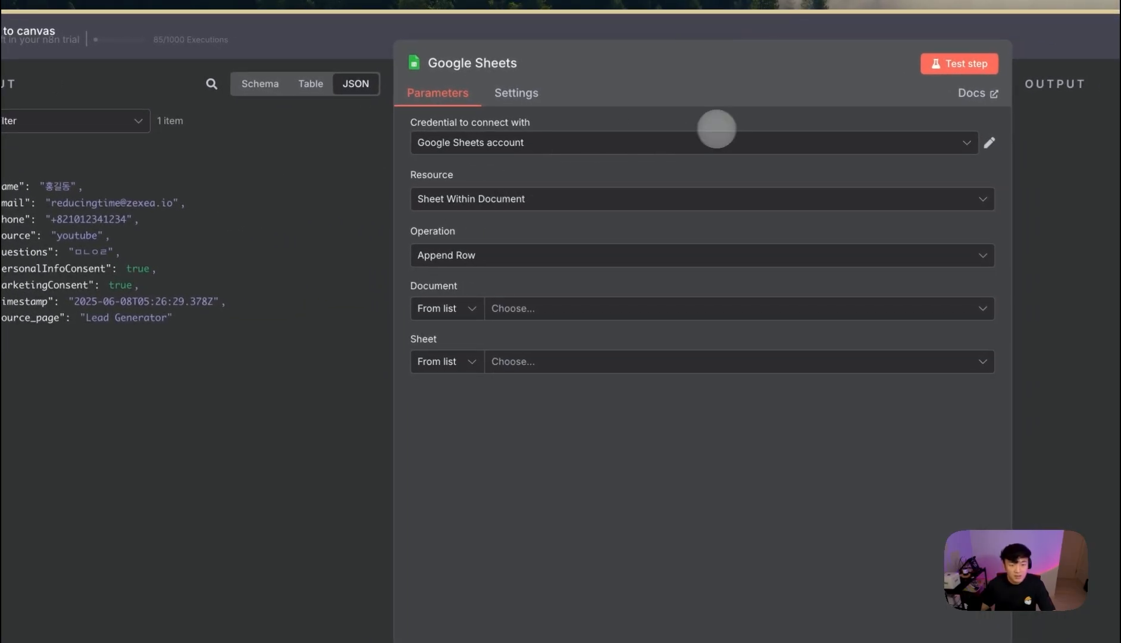
click(571, 143)
click(568, 146)
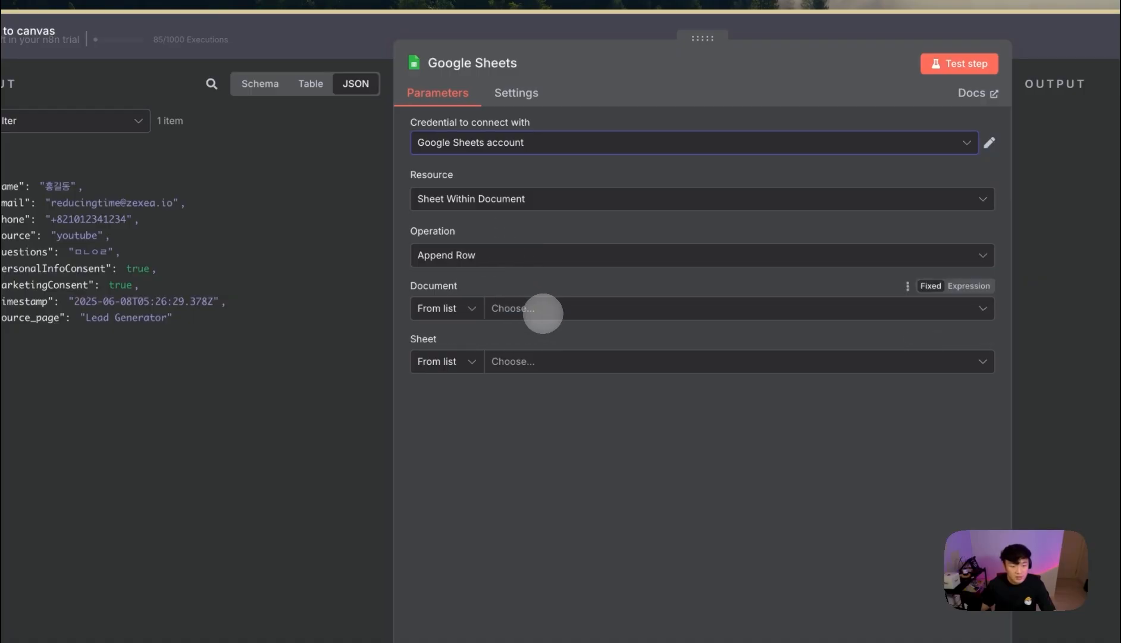
- Set the Document to By ID using the lead spreadsheet's ID copied from its web address
click(542, 314)
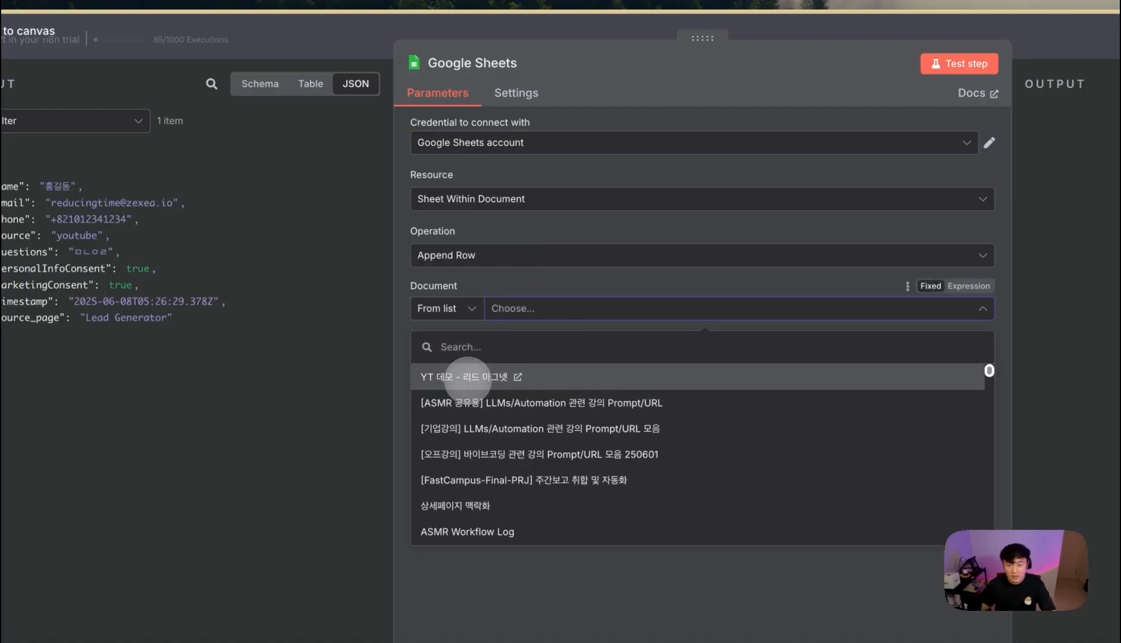
click(450, 309)
click(450, 380)
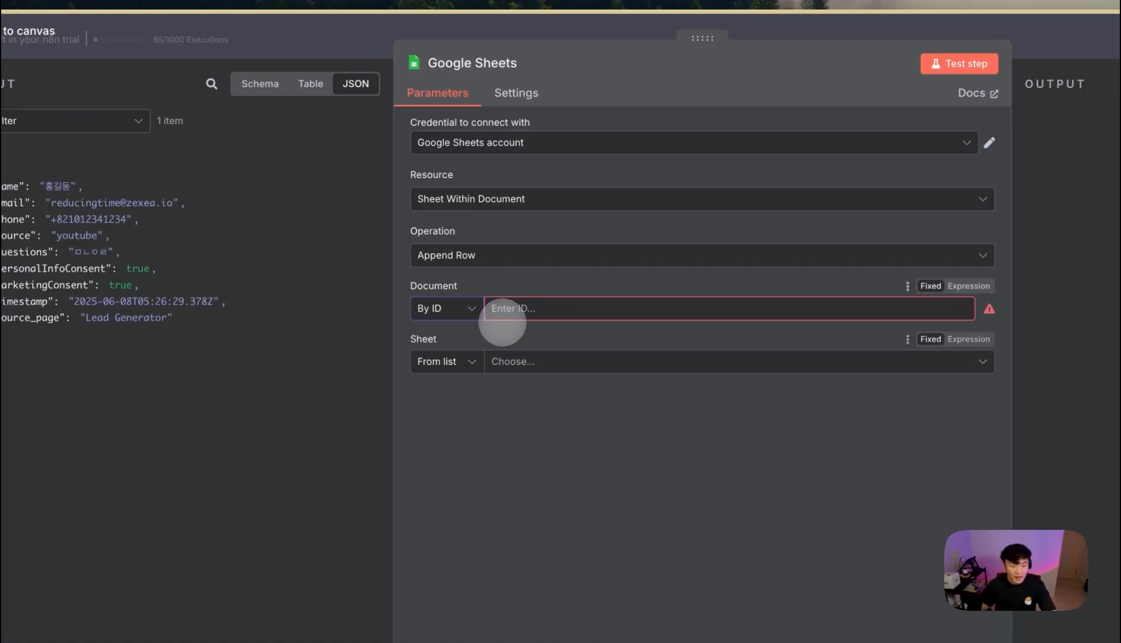
mouse_move(20, 368)
click(107, 372)
click(172, 85)
click(292, 89)
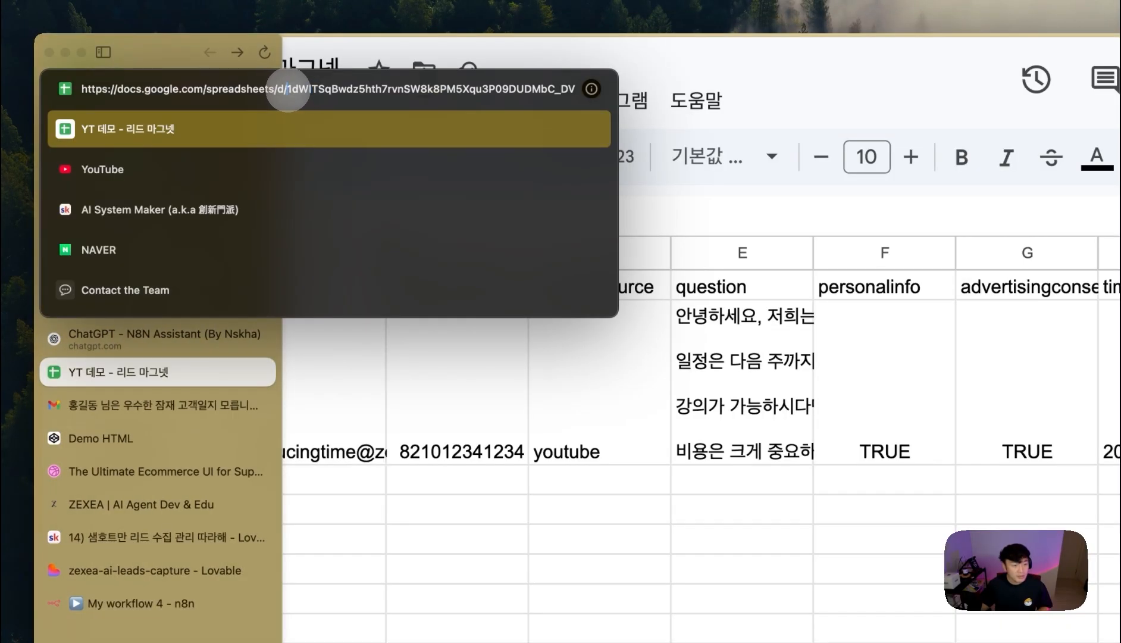
drag(390, 89, 447, 88)
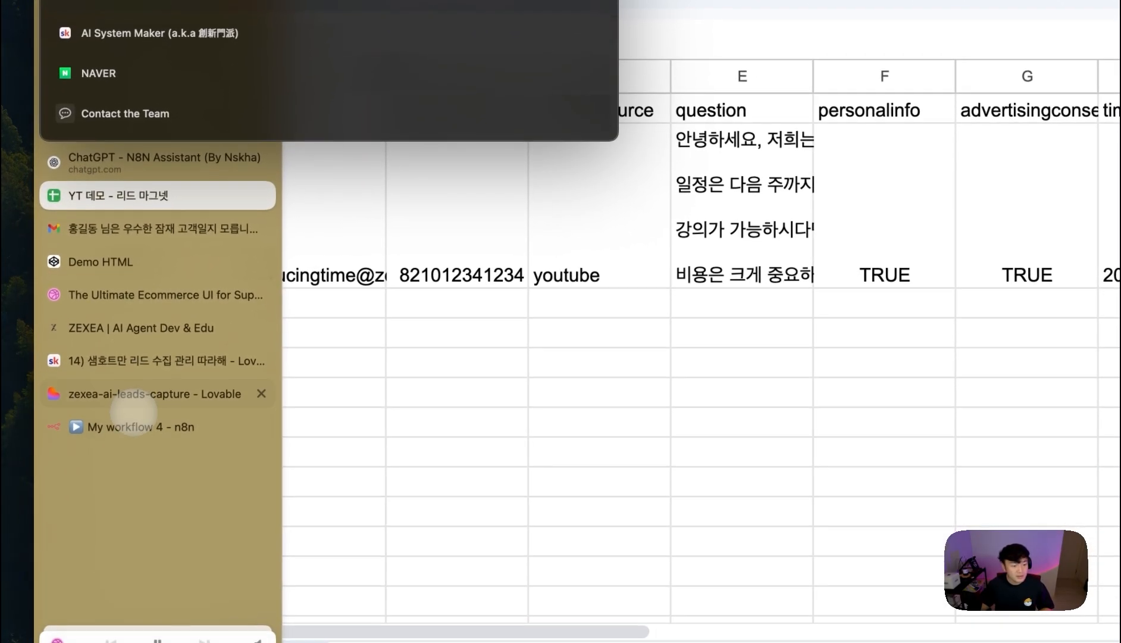
click(138, 419)
click(552, 210)
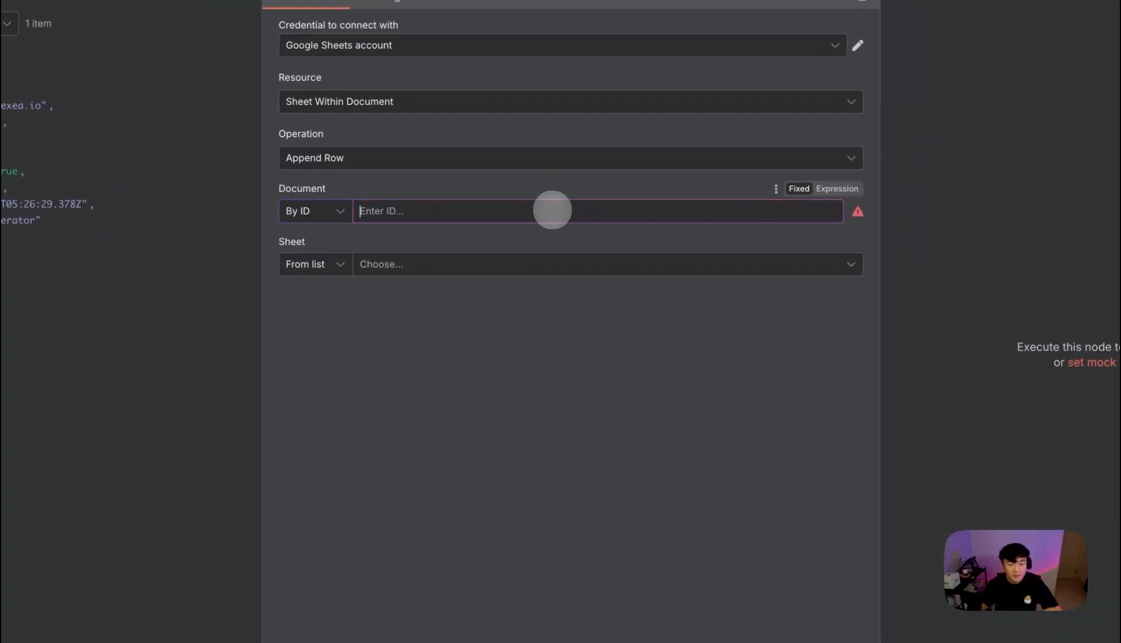
- Choose the sheet 시트1 from the document
click(326, 264)
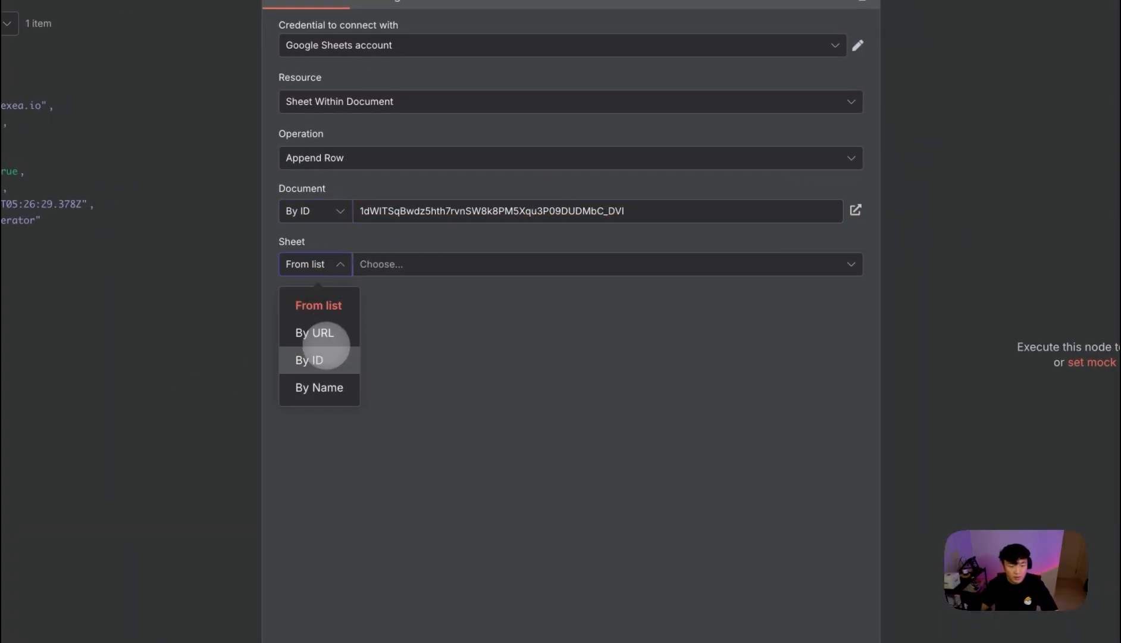
click(449, 264)
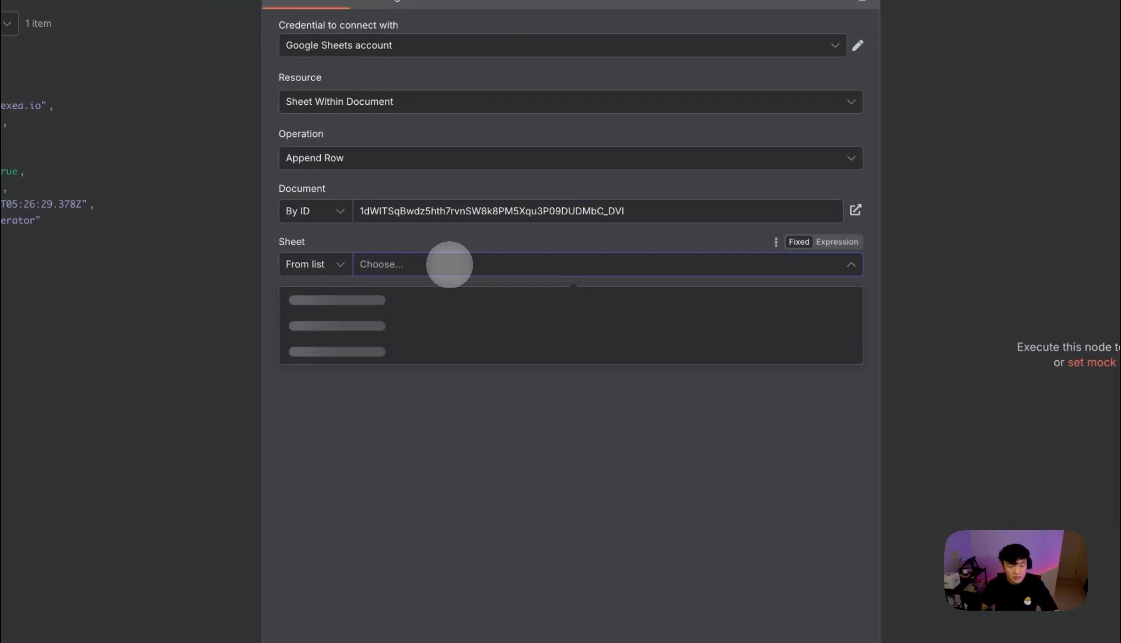
click(359, 299)
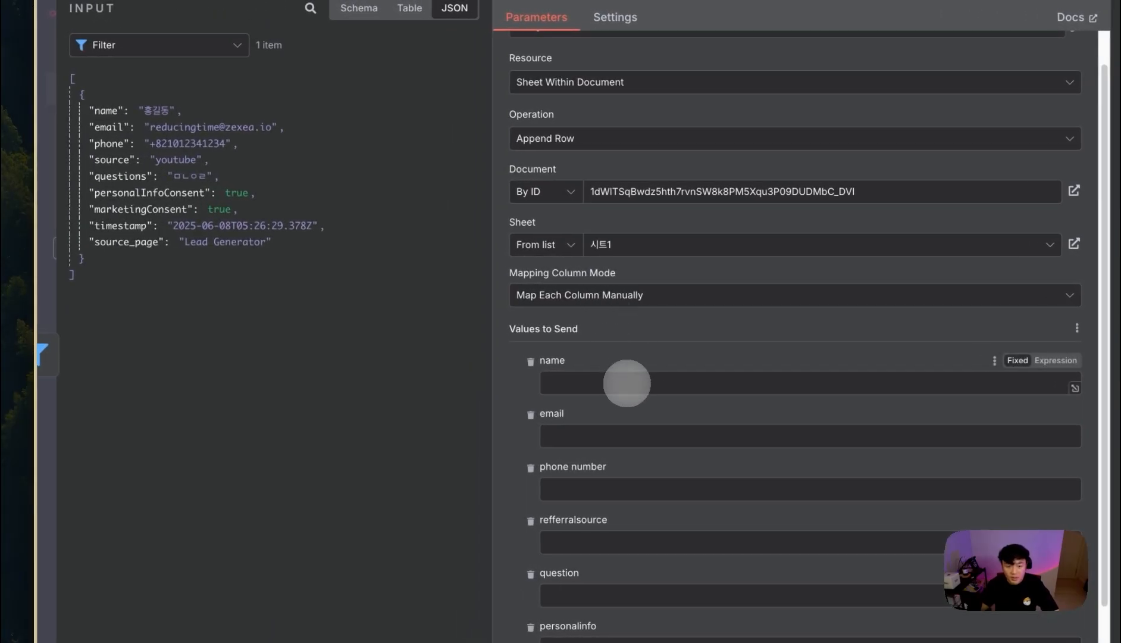
- Map name, email, phone, source, marketingConsent and timestamp into their sheet columns
drag(105, 111, 595, 383)
drag(109, 127, 539, 453)
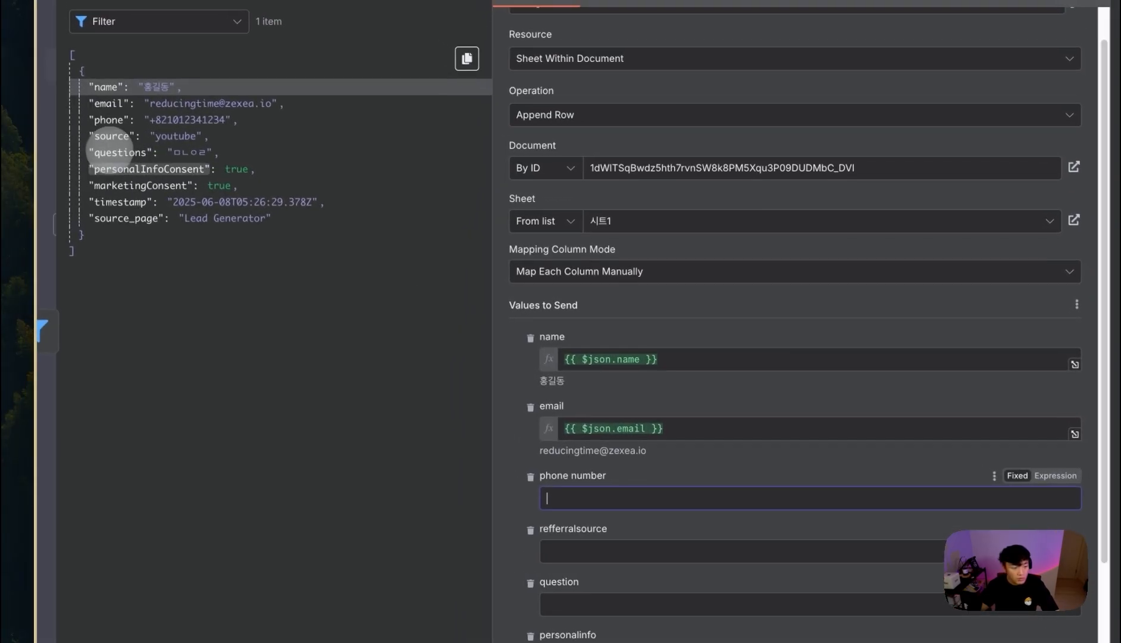
drag(57, 86, 527, 471)
drag(580, 502, 571, 500)
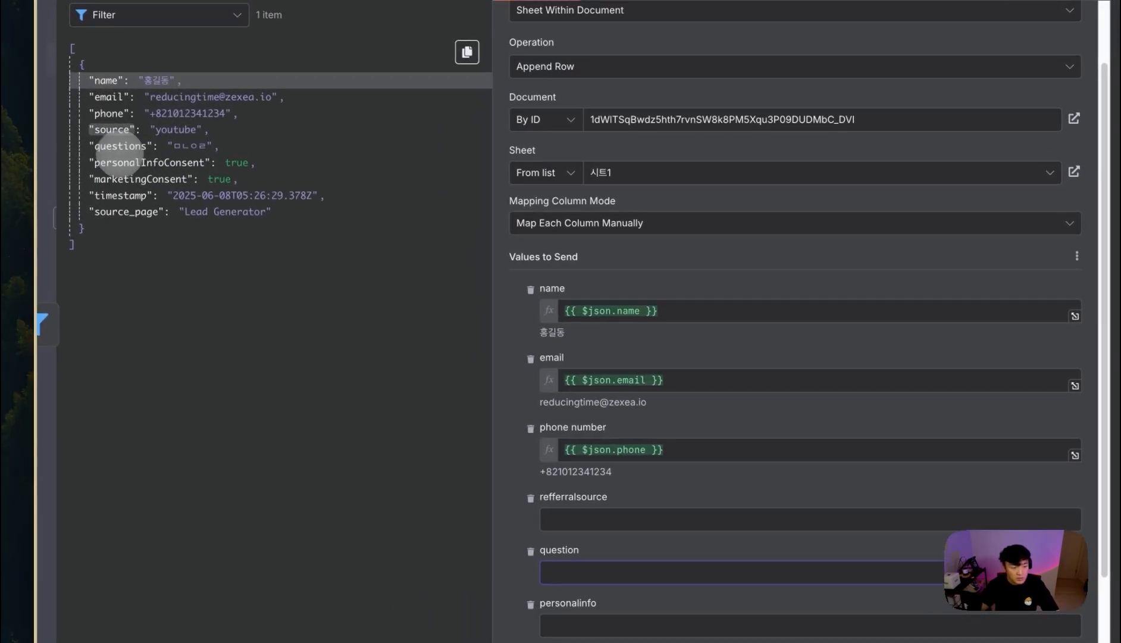
drag(109, 130, 586, 519)
scroll(589, 526, down, 1)
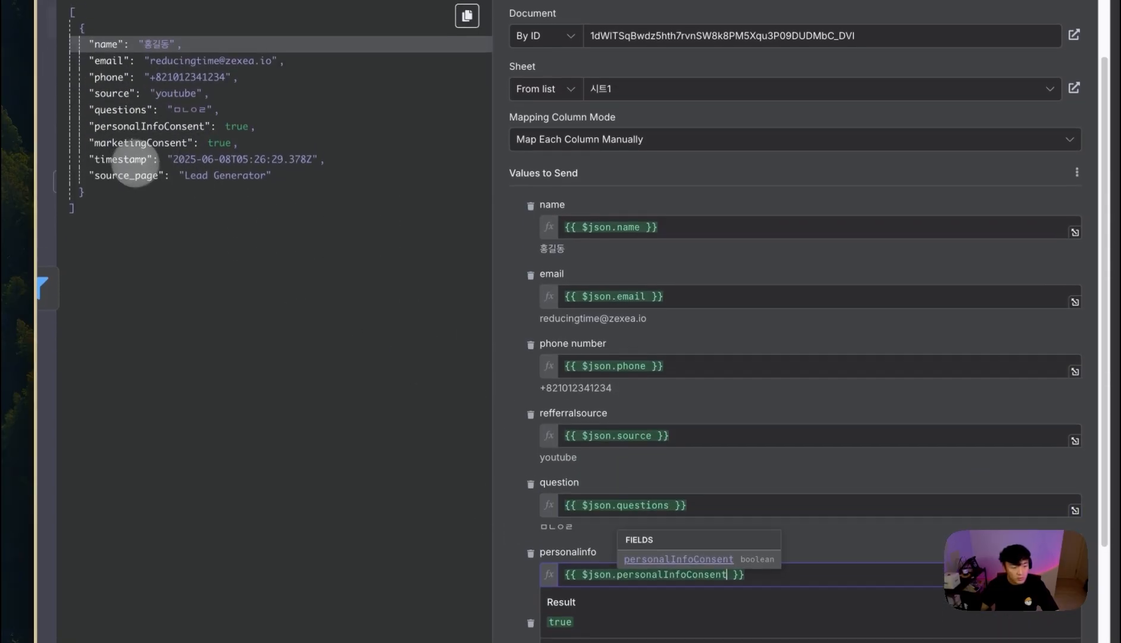
drag(140, 143, 544, 531)
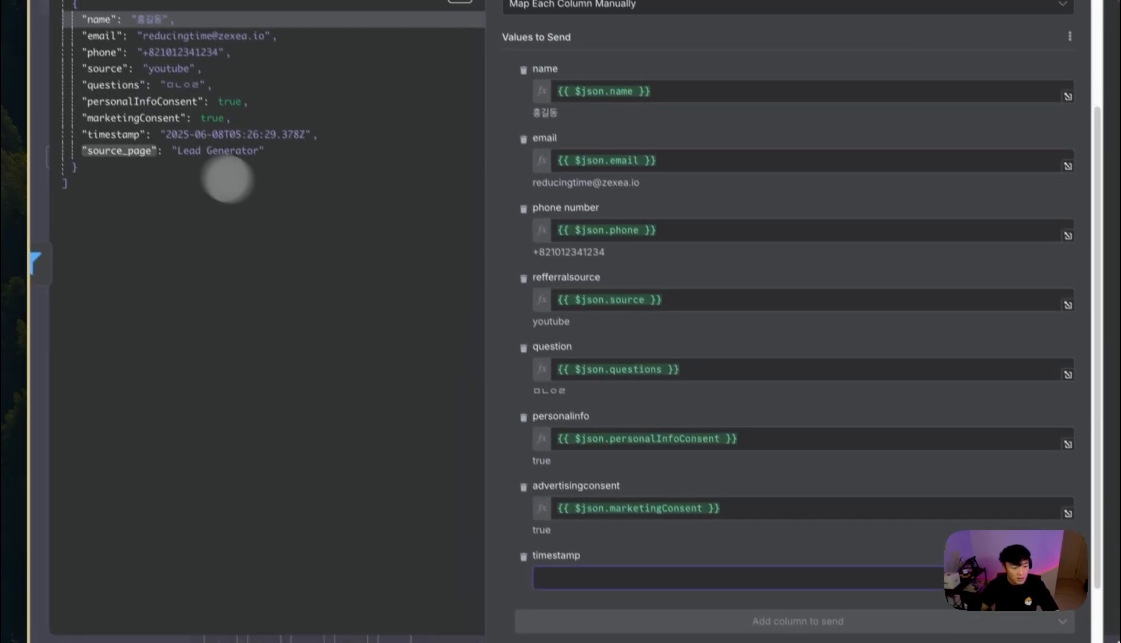
drag(90, 96, 573, 518)
click(365, 505)
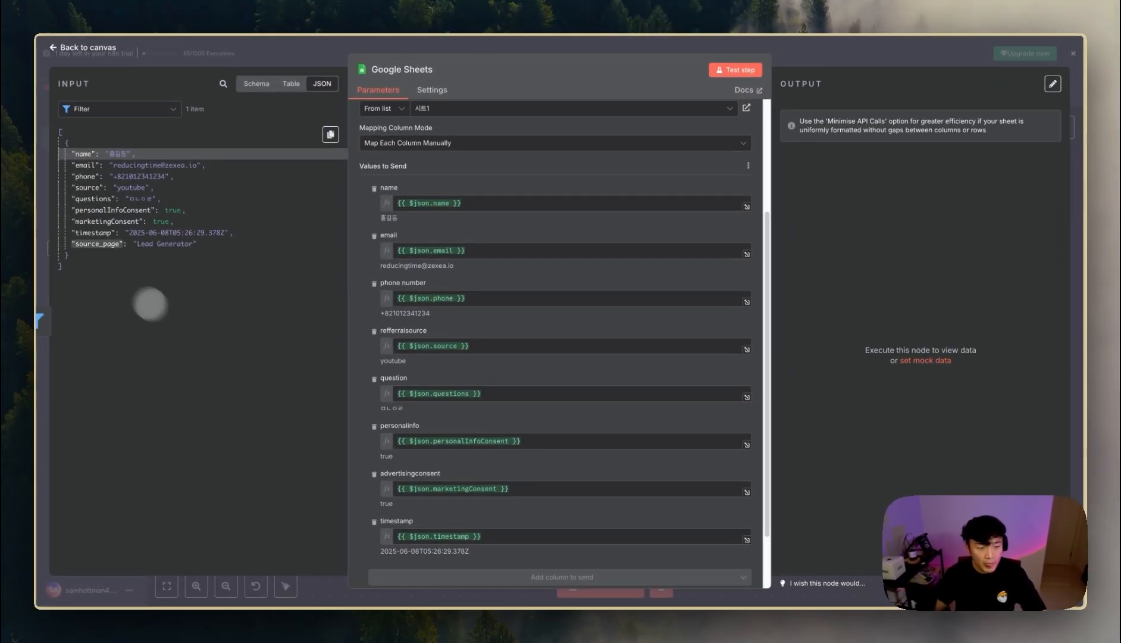
scroll(487, 522, down, 2)
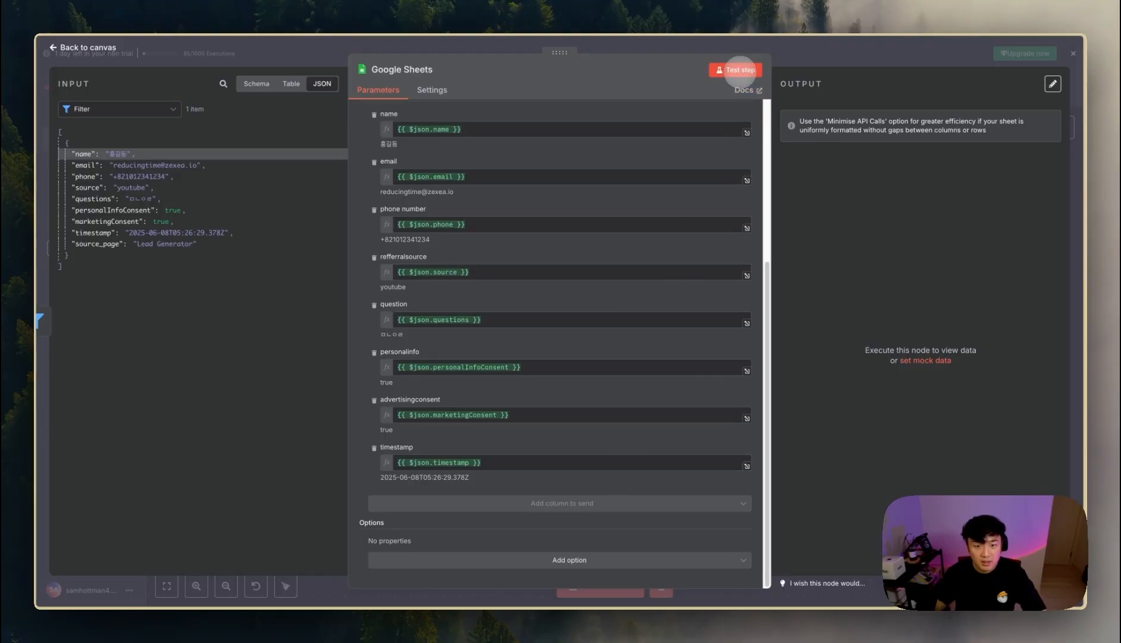
scroll(462, 196, up, 3)
- Append ' (n8n)' to the name value, test the step, and check the new sheet row
click(476, 173)
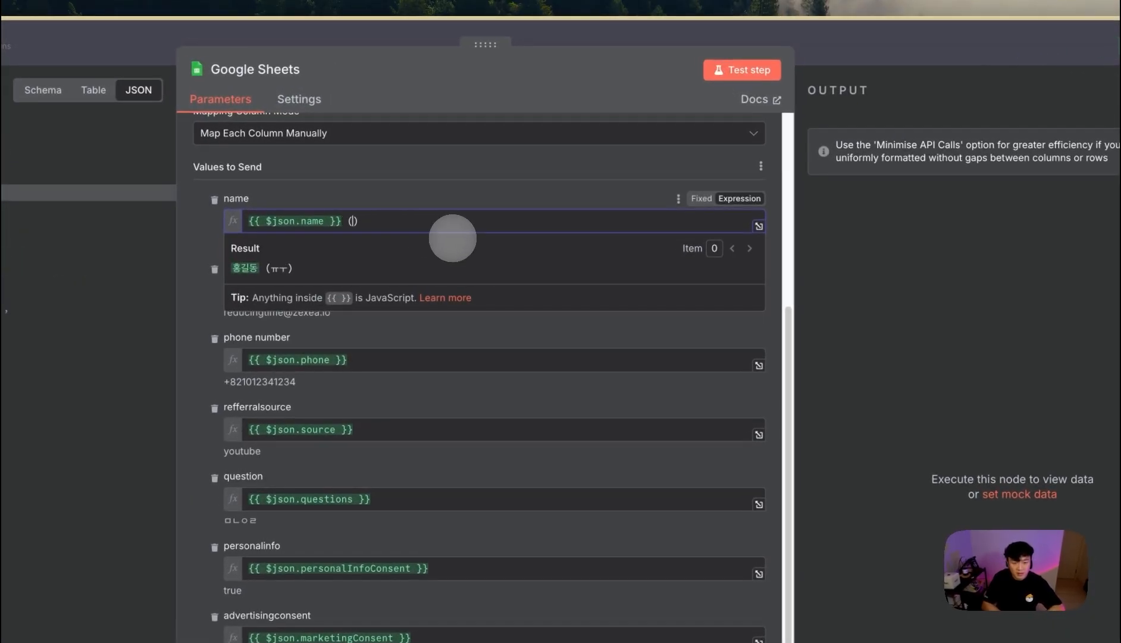
click(386, 194)
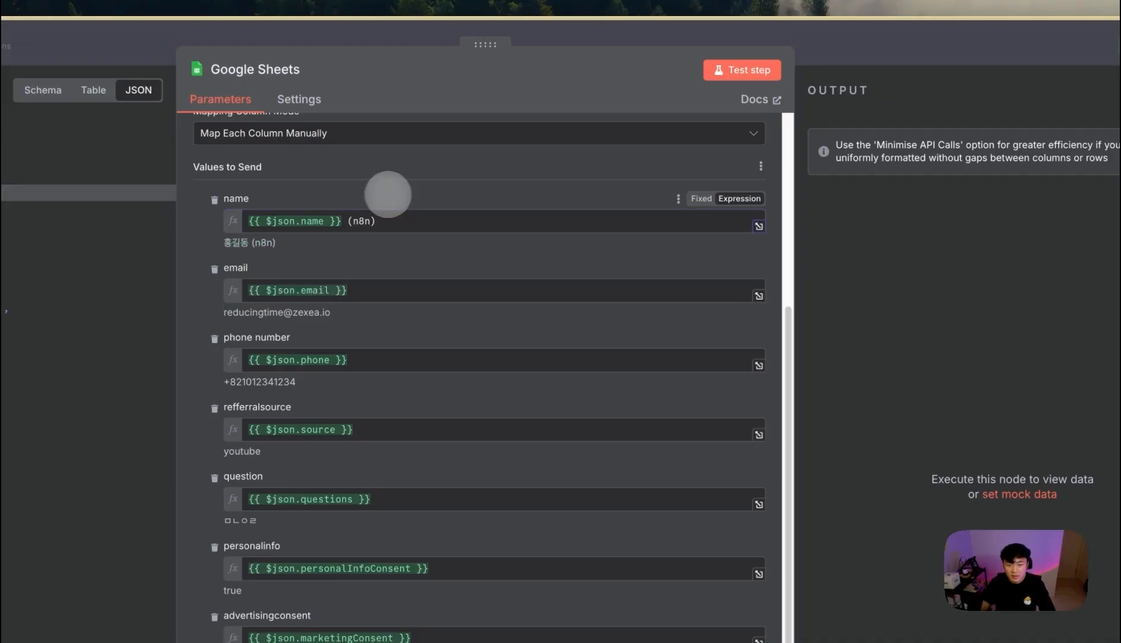
click(742, 70)
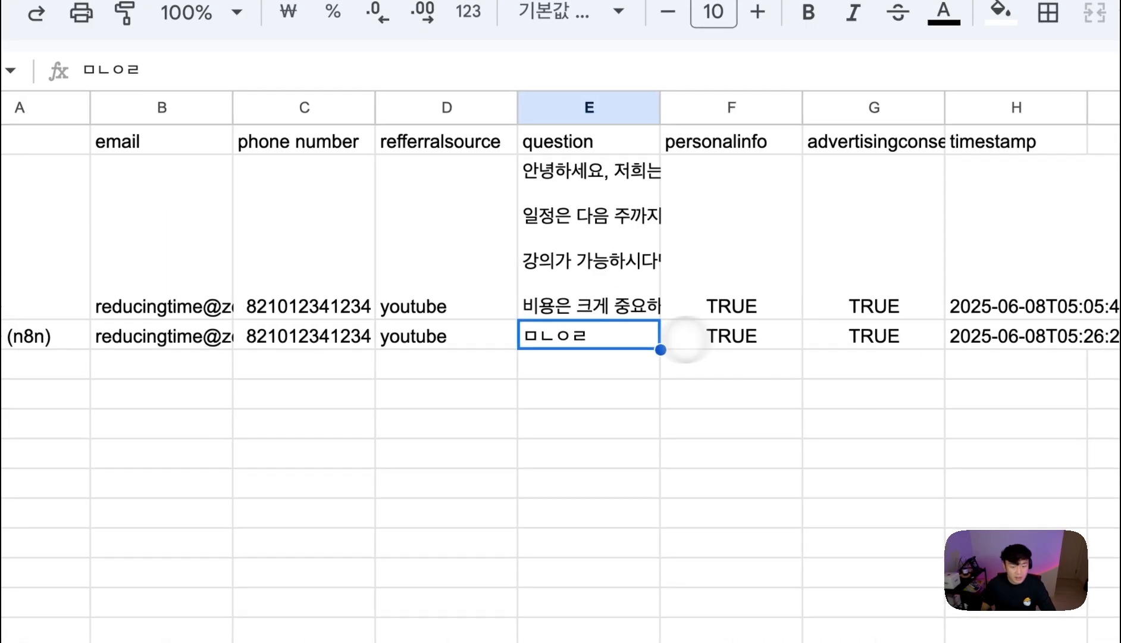
click(36, 333)
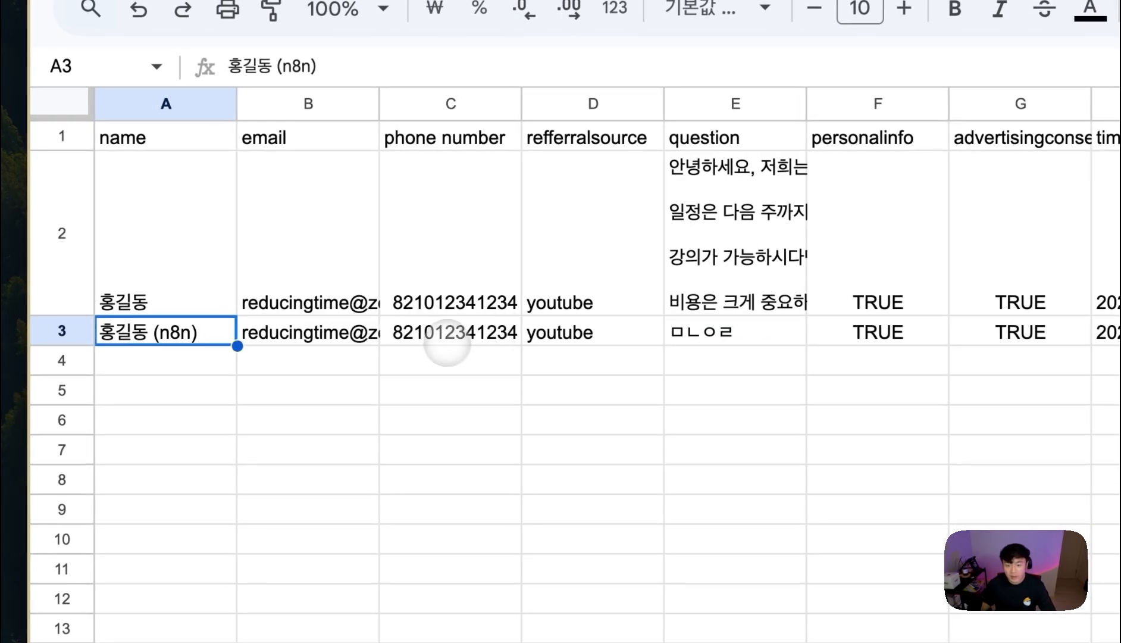
mouse_move(25, 408)
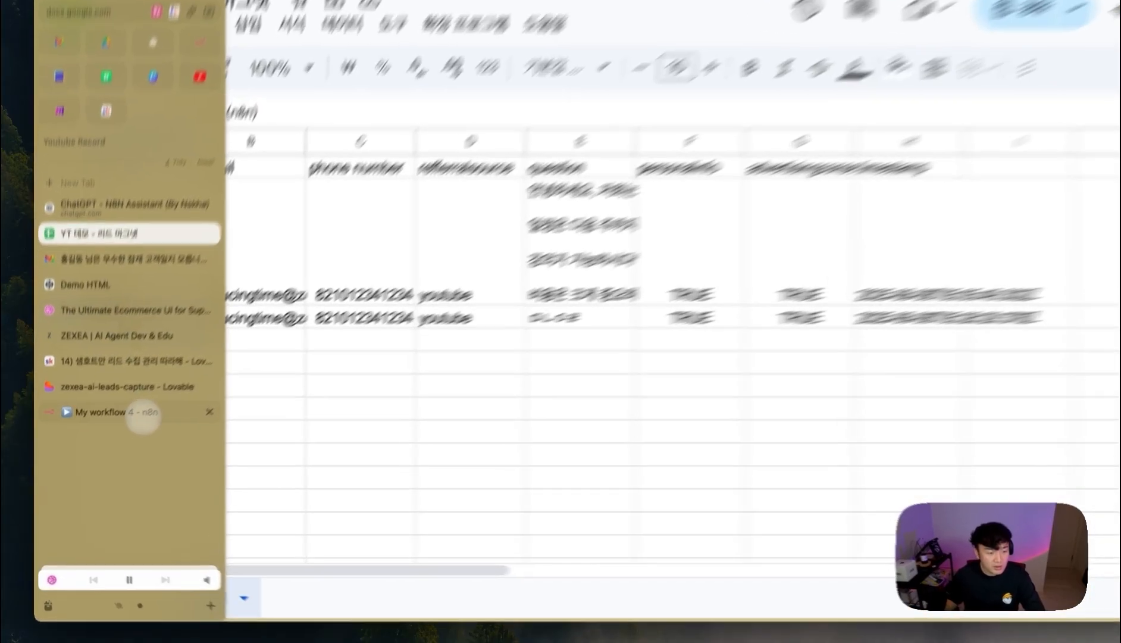
click(141, 419)
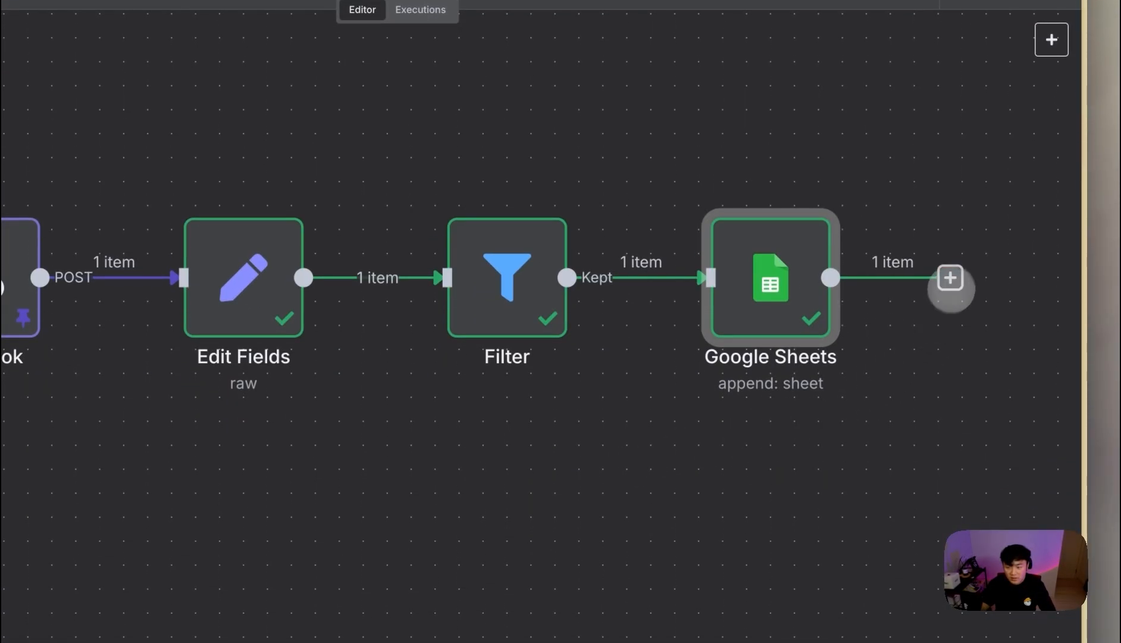
- Add a Gmail send-message node after Google Sheets, addressed to the lead's email
click(950, 287)
text(email)
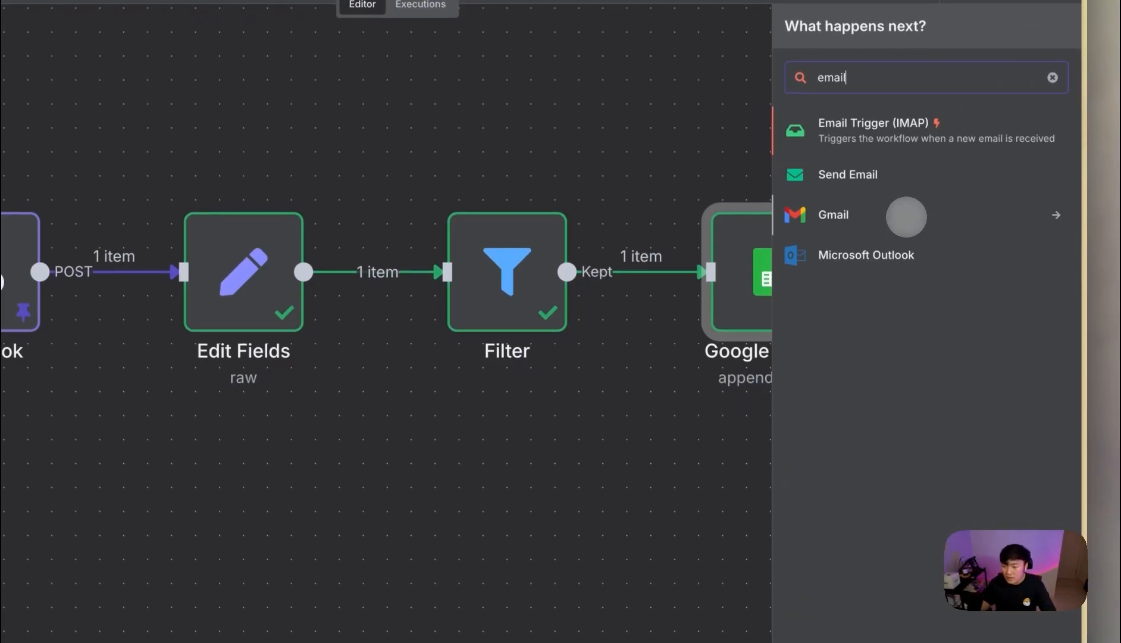
click(833, 219)
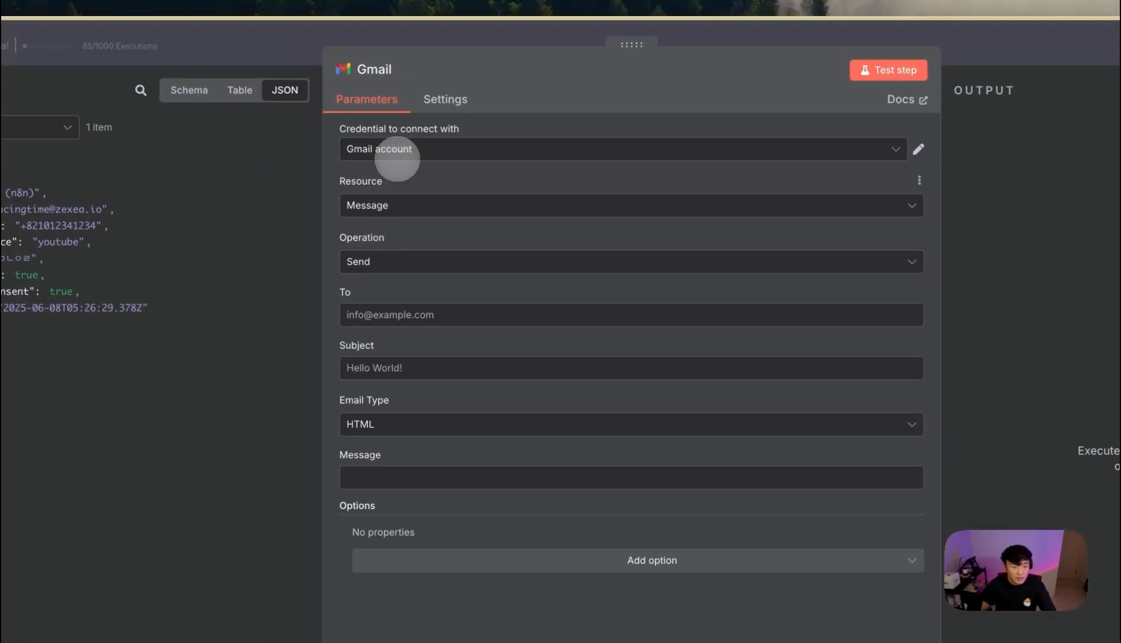
click(181, 37)
click(265, 225)
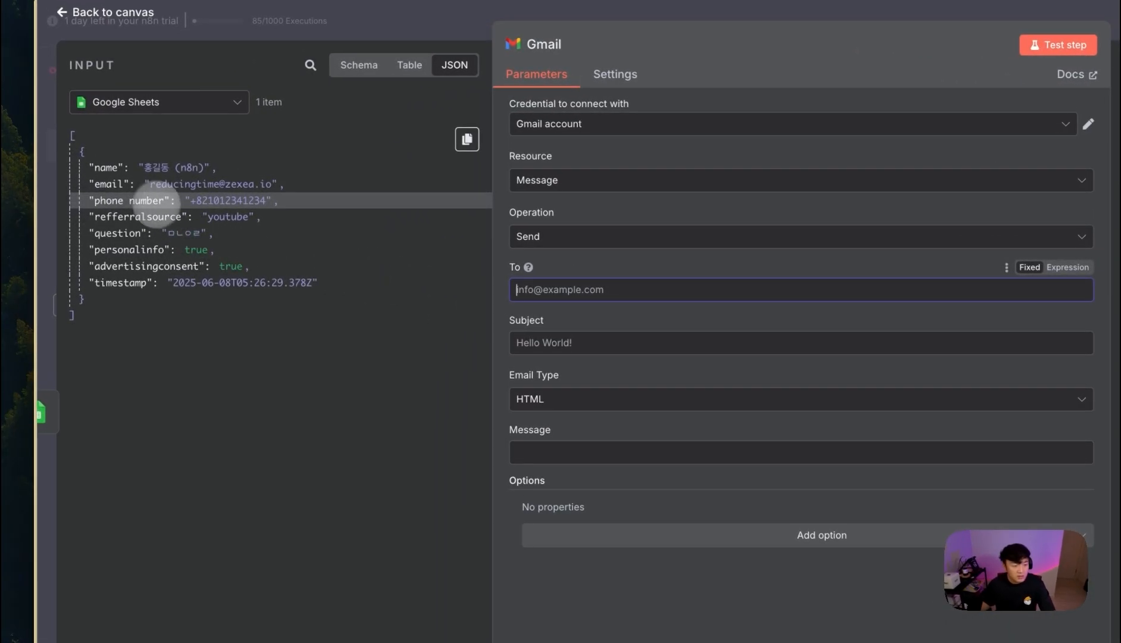
drag(86, 167, 374, 244)
click(743, 461)
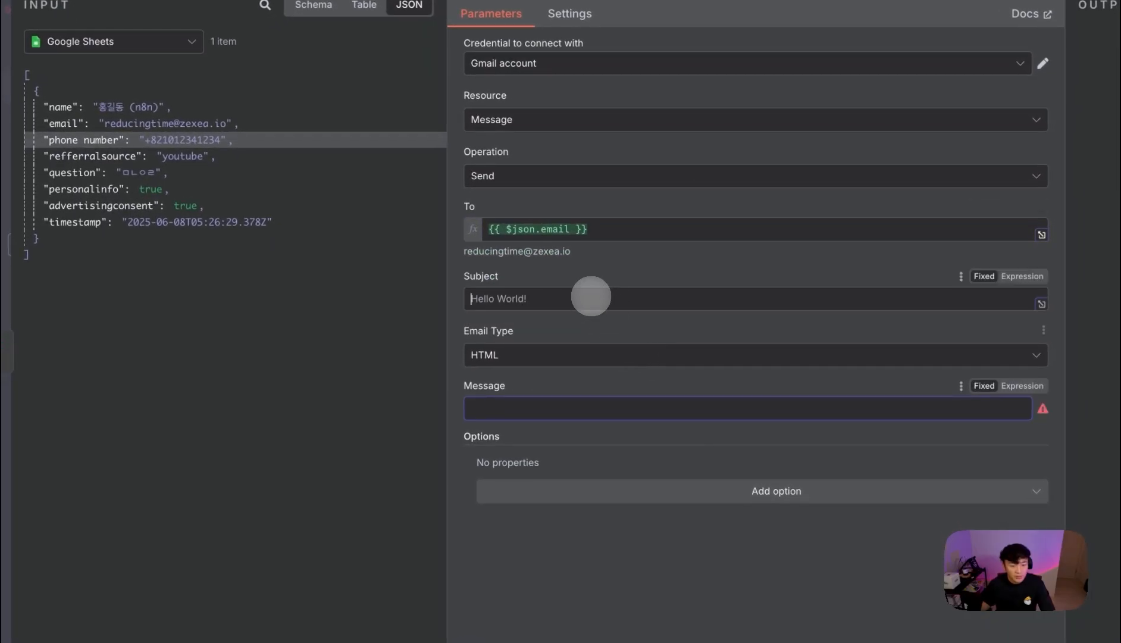
- Set the email subject to the lead's name followed by 님
click(633, 356)
drag(59, 108, 505, 290)
drag(550, 348, 650, 358)
text(sla)
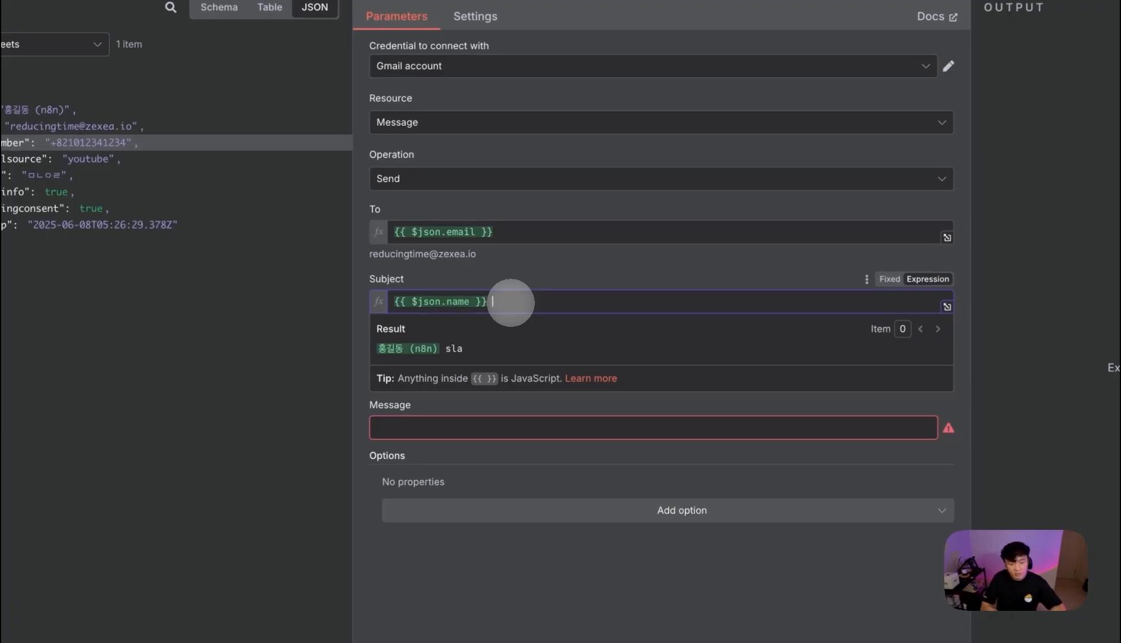
key(BackSpace)
text(님 감사합니다!!)
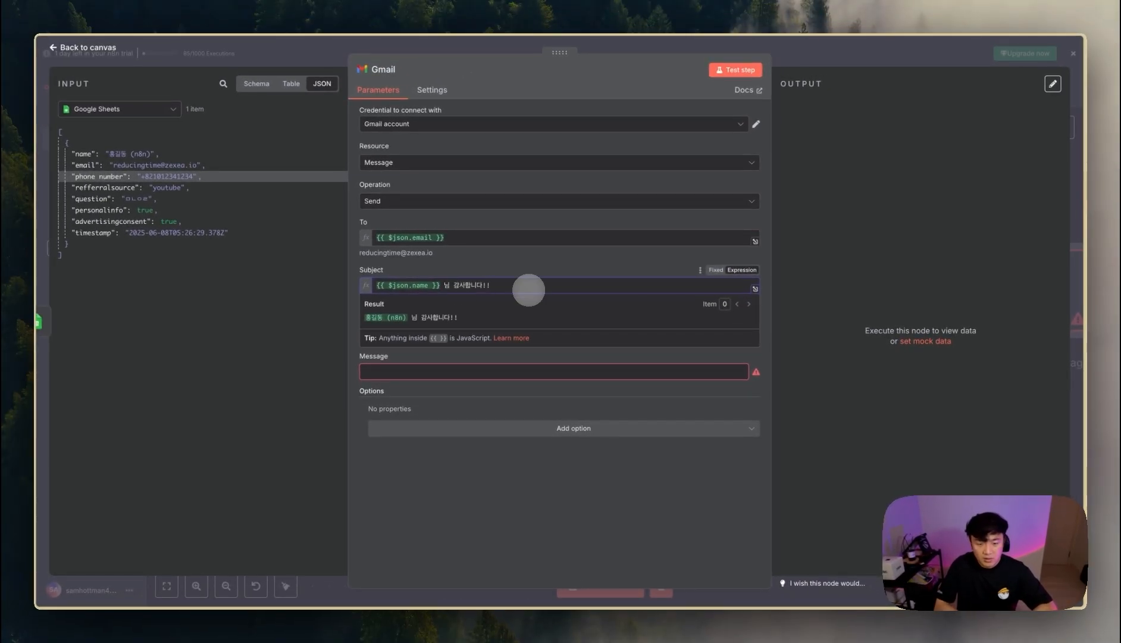
click(501, 265)
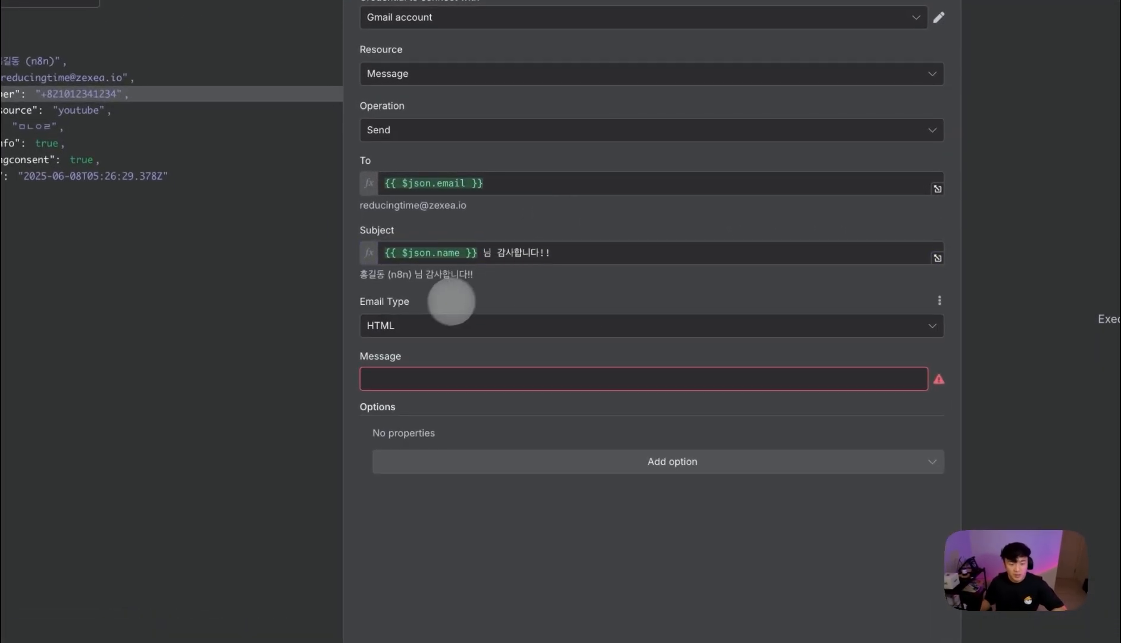
- Paste the HTML thank-you body and replace the {{3.name}} placeholder with the lead's name
click(426, 384)
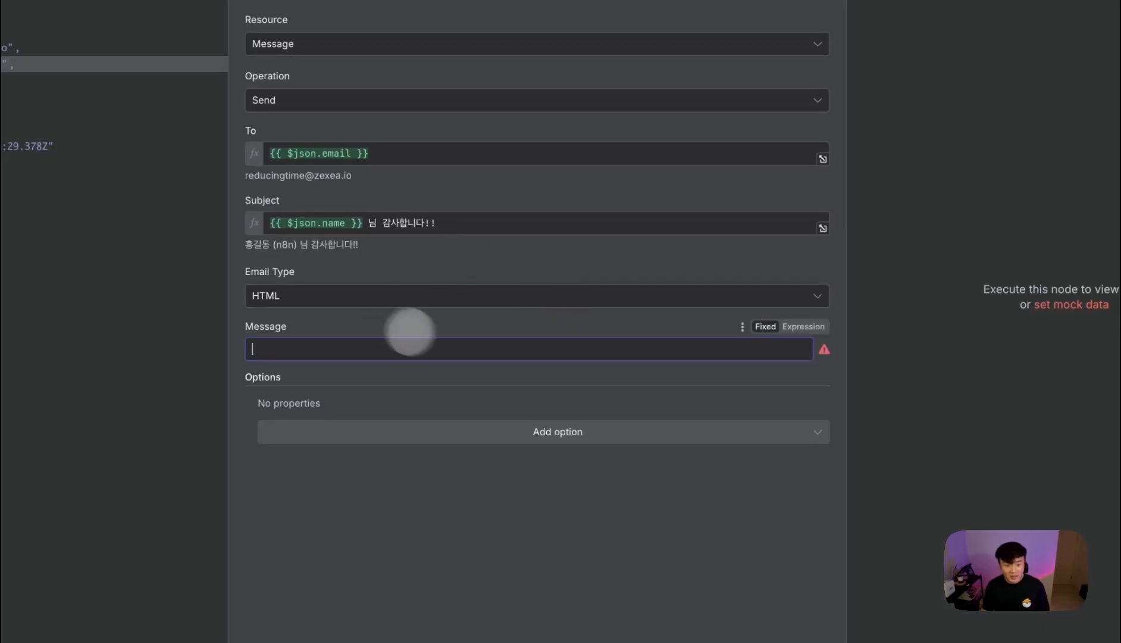
key(ctrl+v)
scroll(667, 383, up, 10)
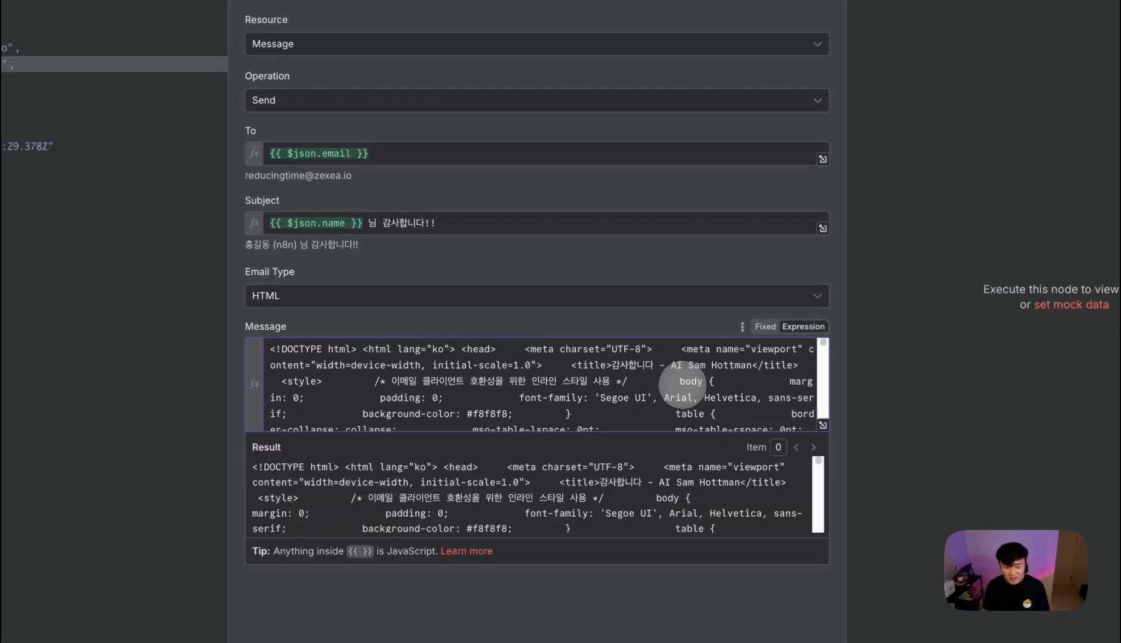
scroll(676, 388, down, 5)
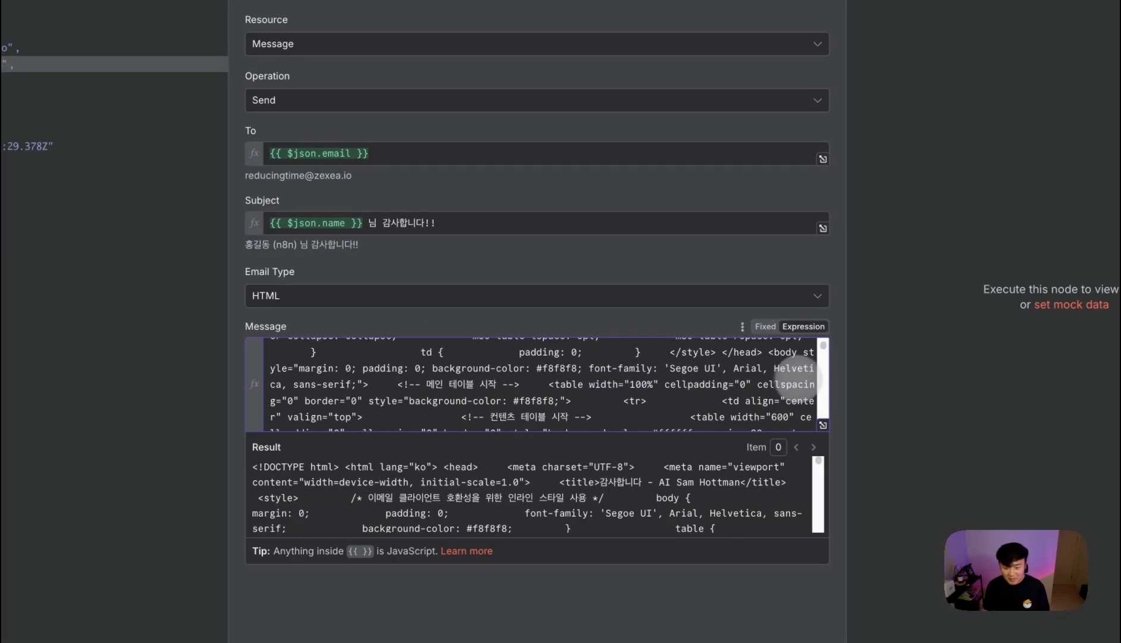
scroll(784, 379, down, 4)
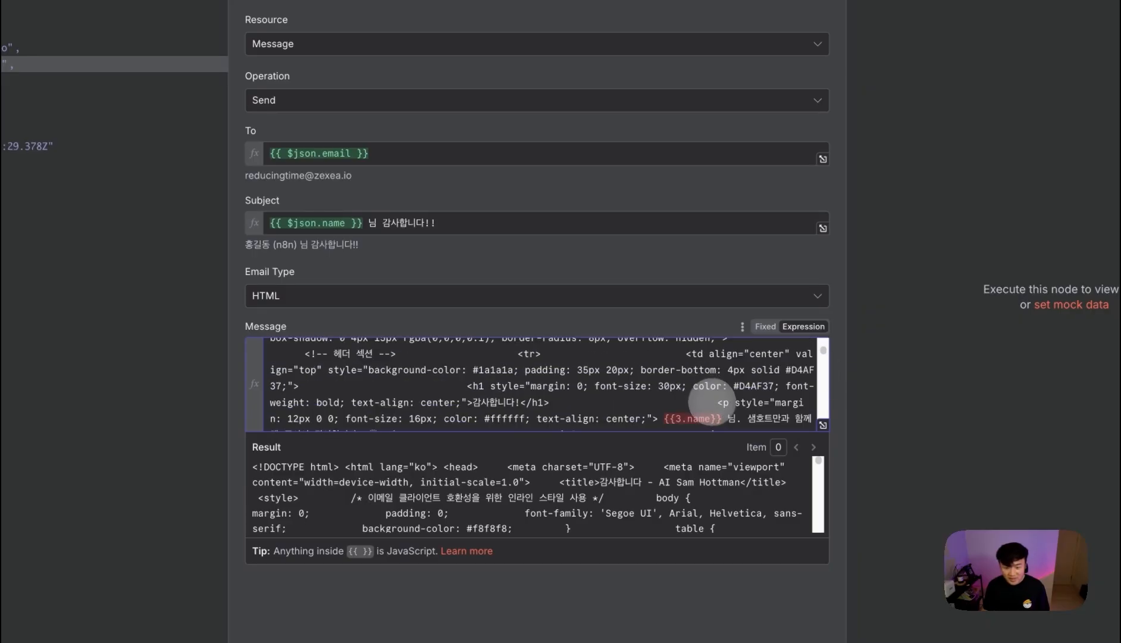
drag(685, 417, 673, 419)
key(BackSpace)
key(BackSpace)
key(BackSpace)
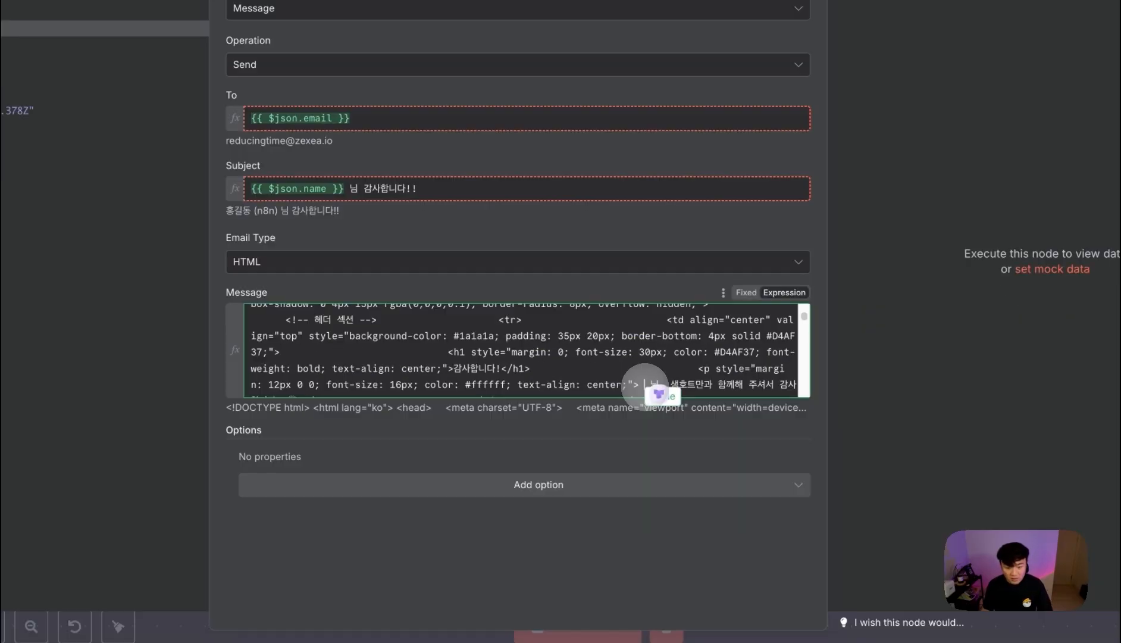
drag(665, 419, 666, 419)
click(624, 401)
click(650, 560)
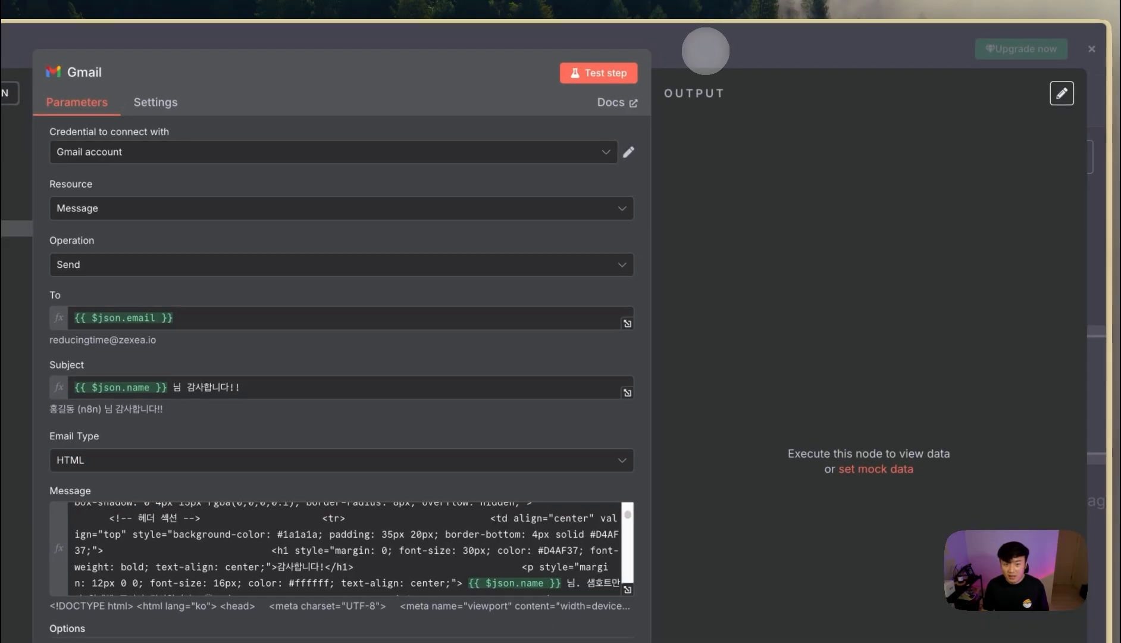
click(705, 50)
- Save the workflow after checking the data the Webhook received
click(844, 101)
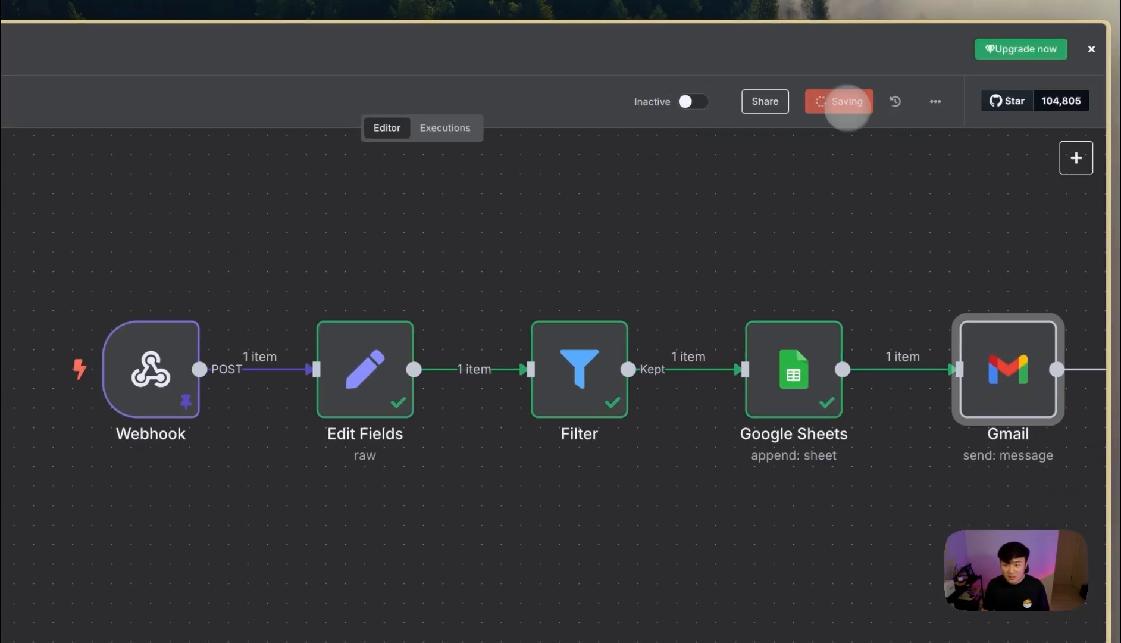
drag(937, 240, 701, 269)
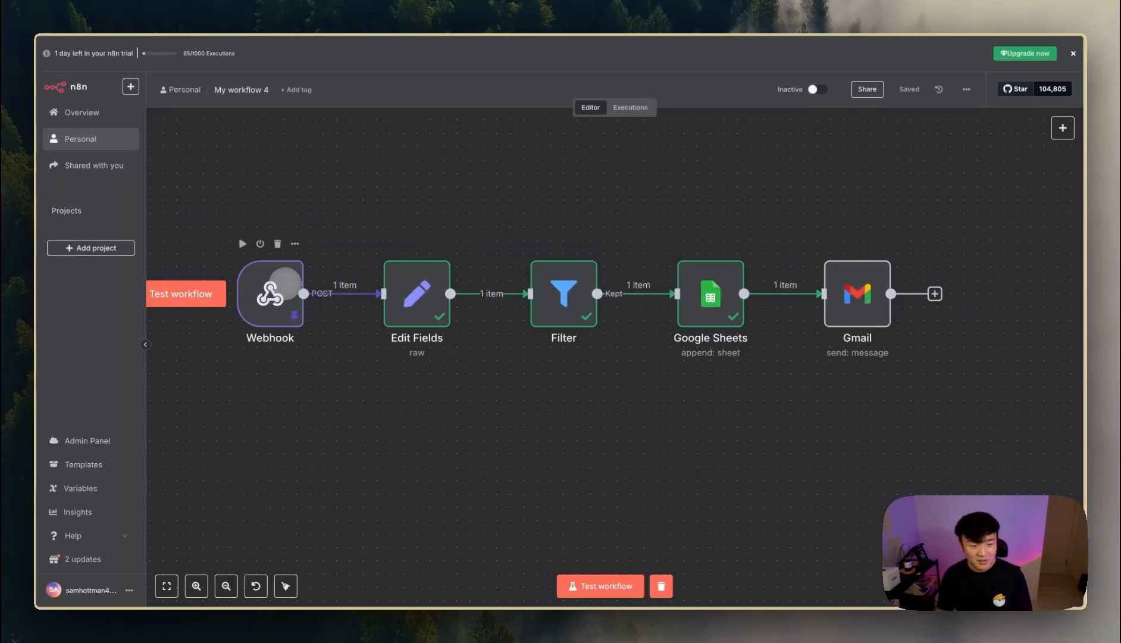
double_click(279, 284)
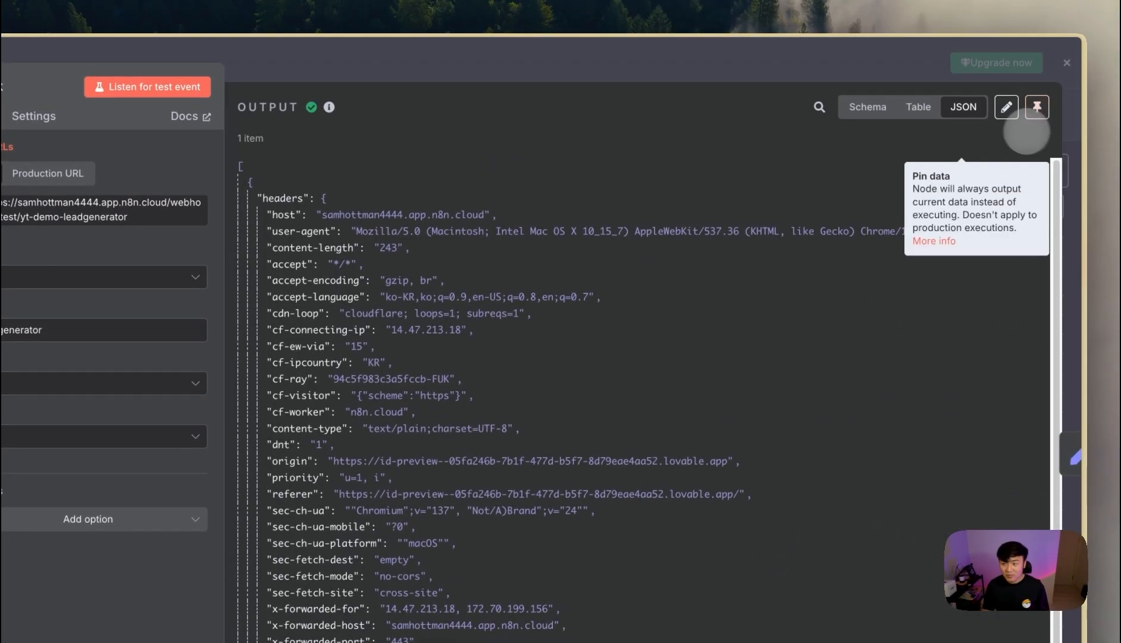
click(816, 57)
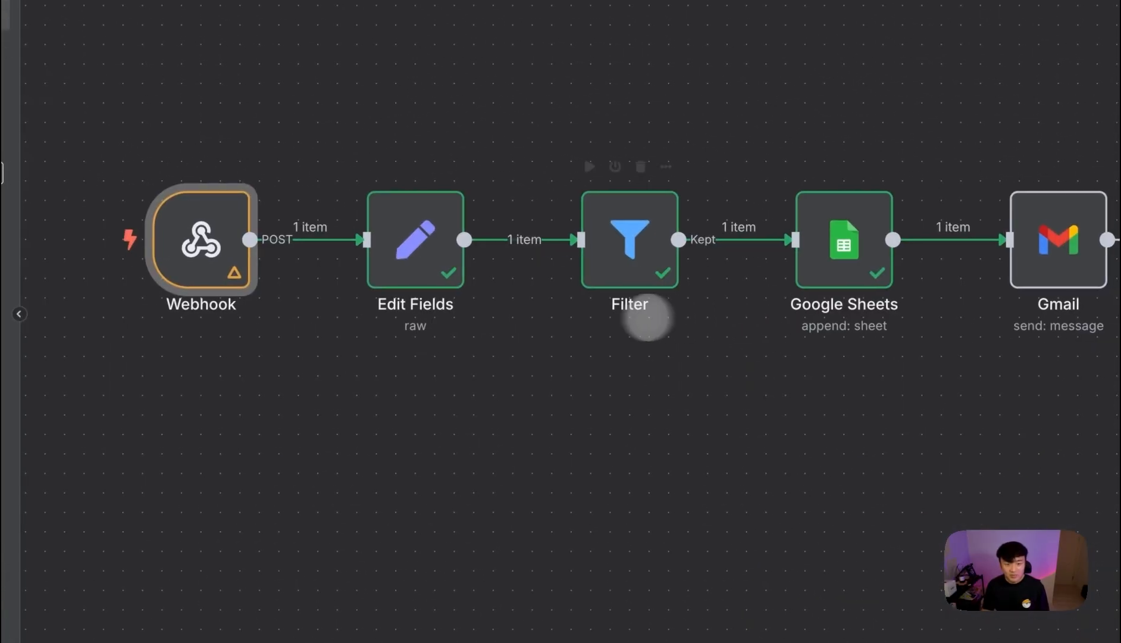
click(868, 68)
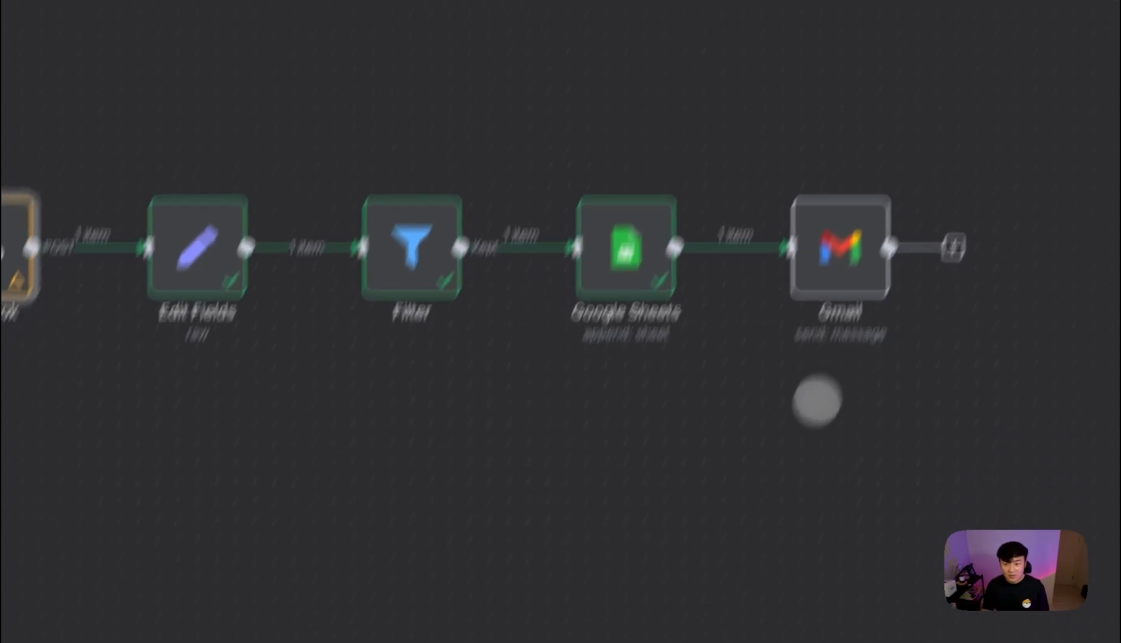
- Start a workflow test run and open the Webhook to watch it listen
click(511, 575)
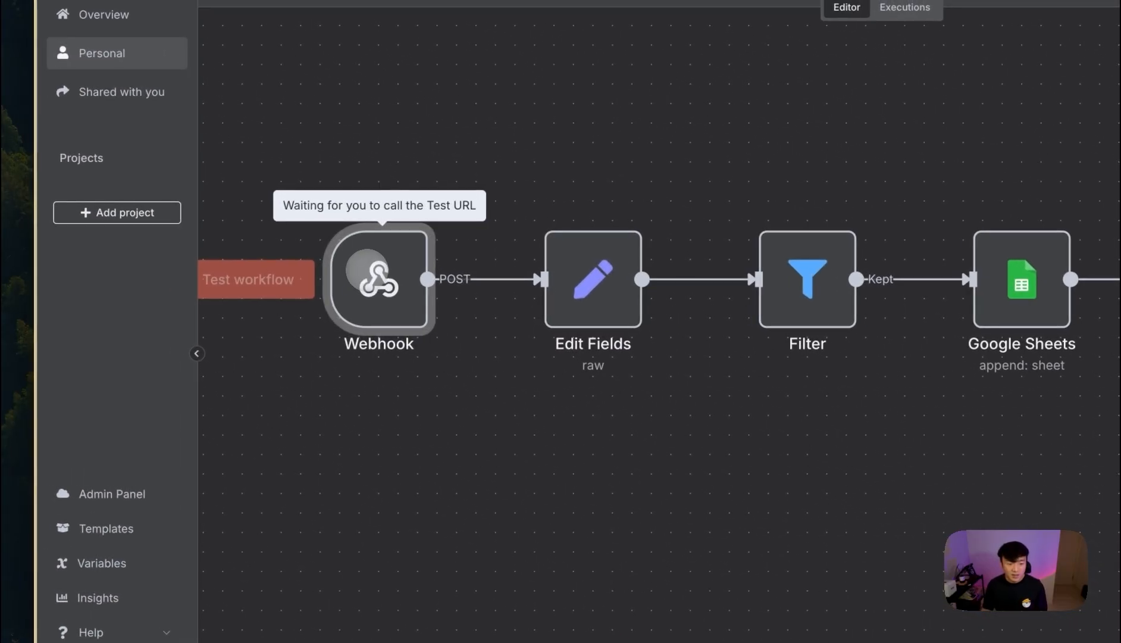
double_click(367, 270)
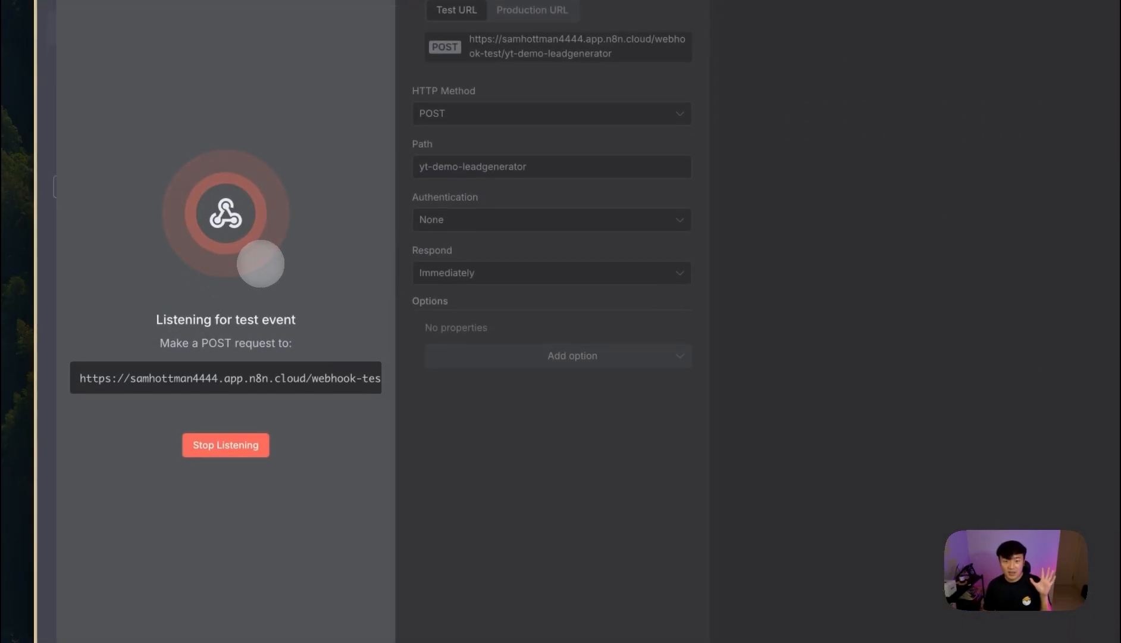
click(130, 403)
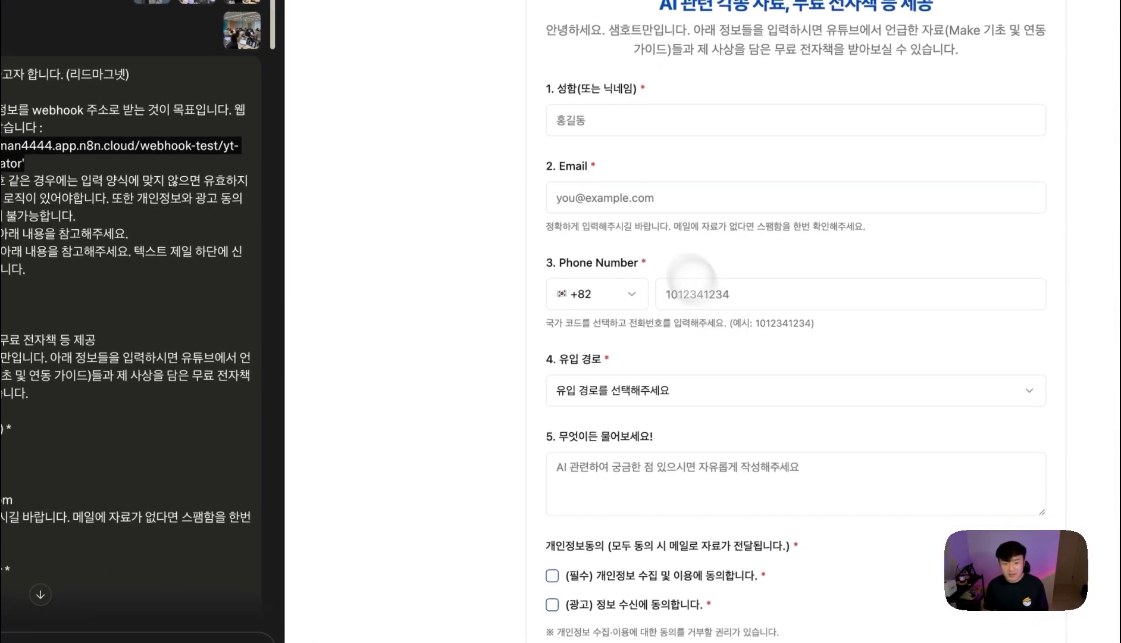
- Enter a test name in the lead form and autofill the e-mail and phone number
click(761, 151)
text(홍길동 (Y)
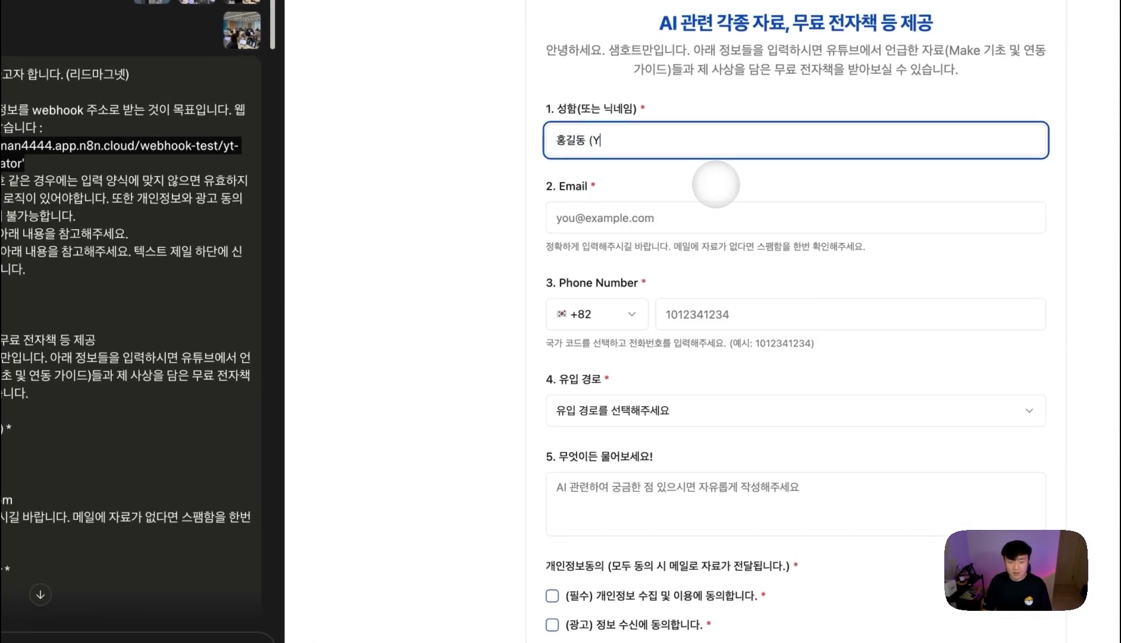
click(729, 218)
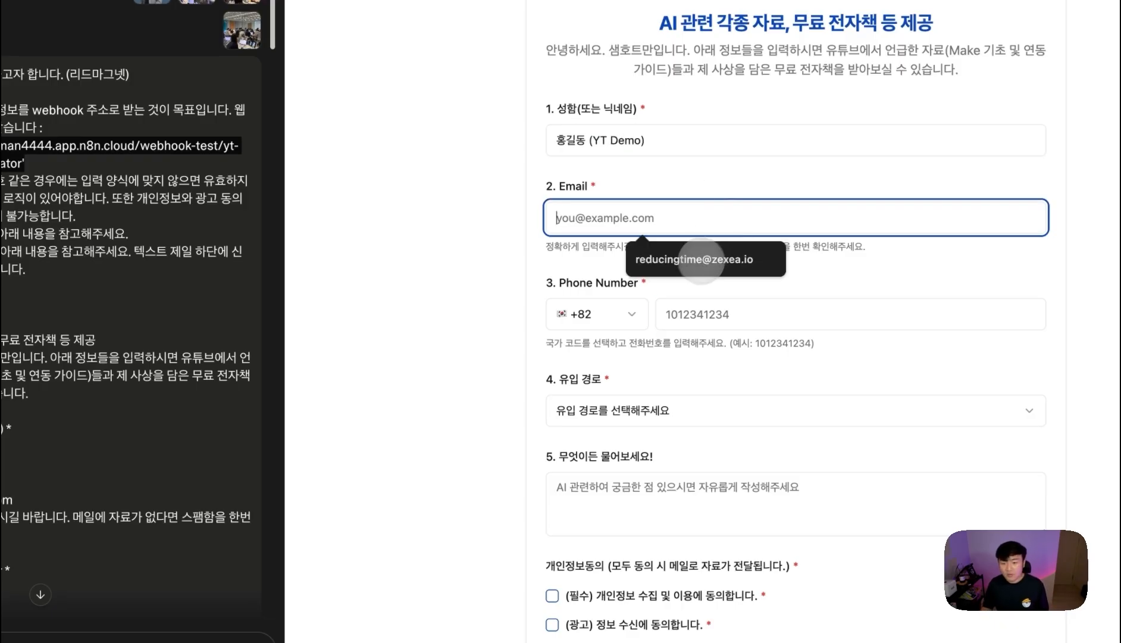
click(708, 258)
click(732, 315)
- Choose 블로그 as the lead source, tick the privacy consent and paste the Shopify question
click(773, 352)
click(679, 410)
click(642, 472)
click(617, 490)
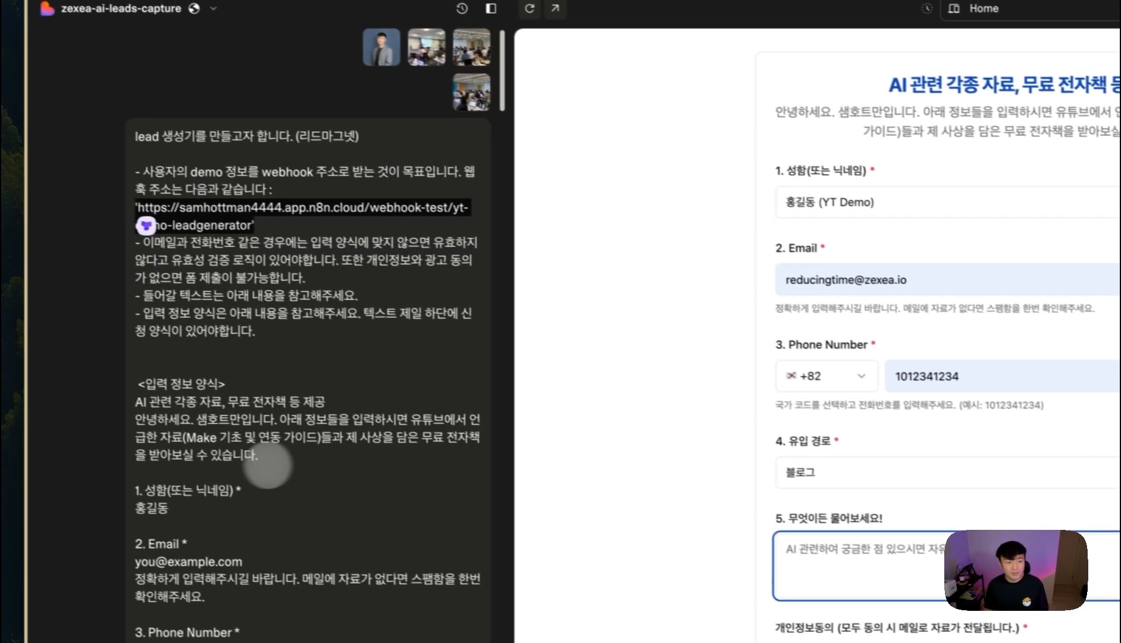
click(470, 441)
click(544, 370)
key(ctrl+v)
- Highlight key parts of the question: the Airtable mention, outsourcing and the budget sentence
scroll(589, 339, up, 3)
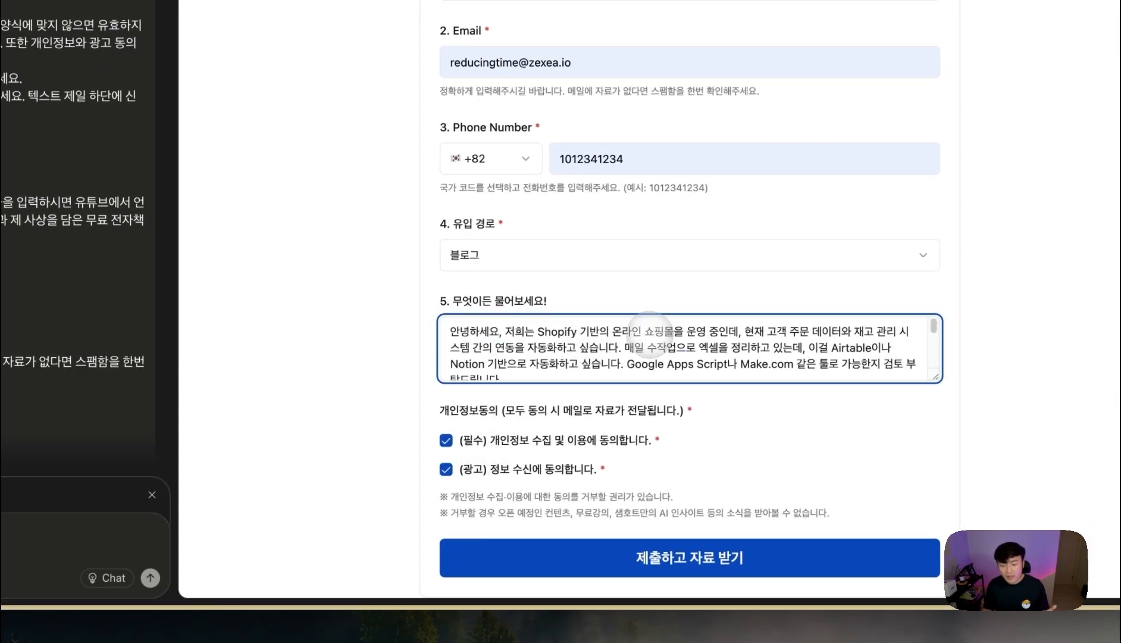
drag(777, 331, 718, 347)
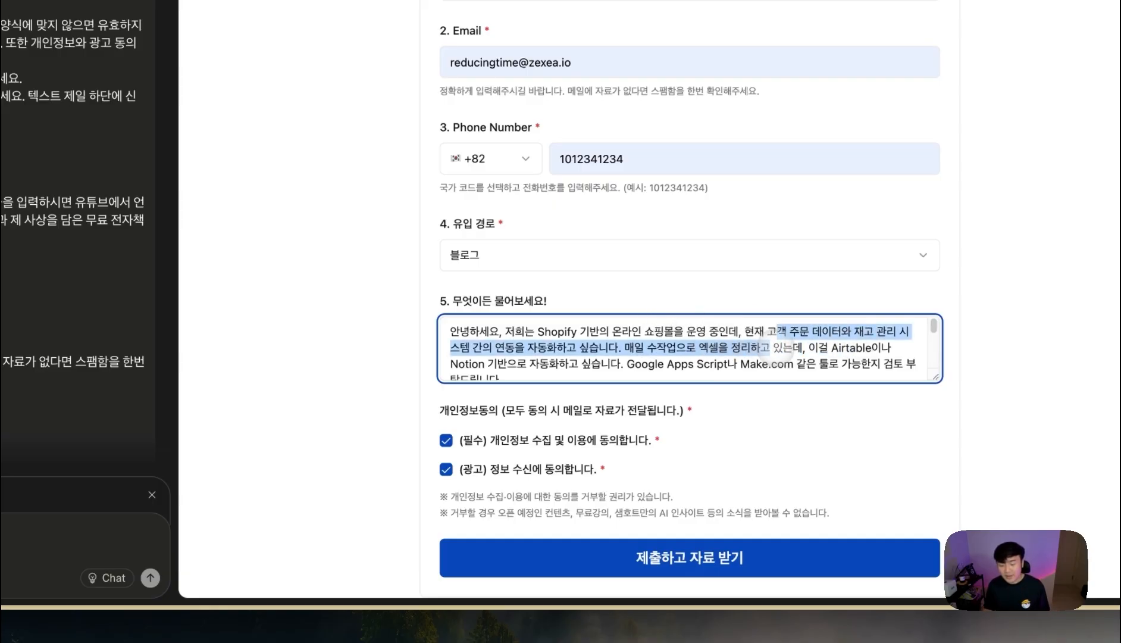
scroll(769, 348, down, 1)
drag(839, 331, 867, 332)
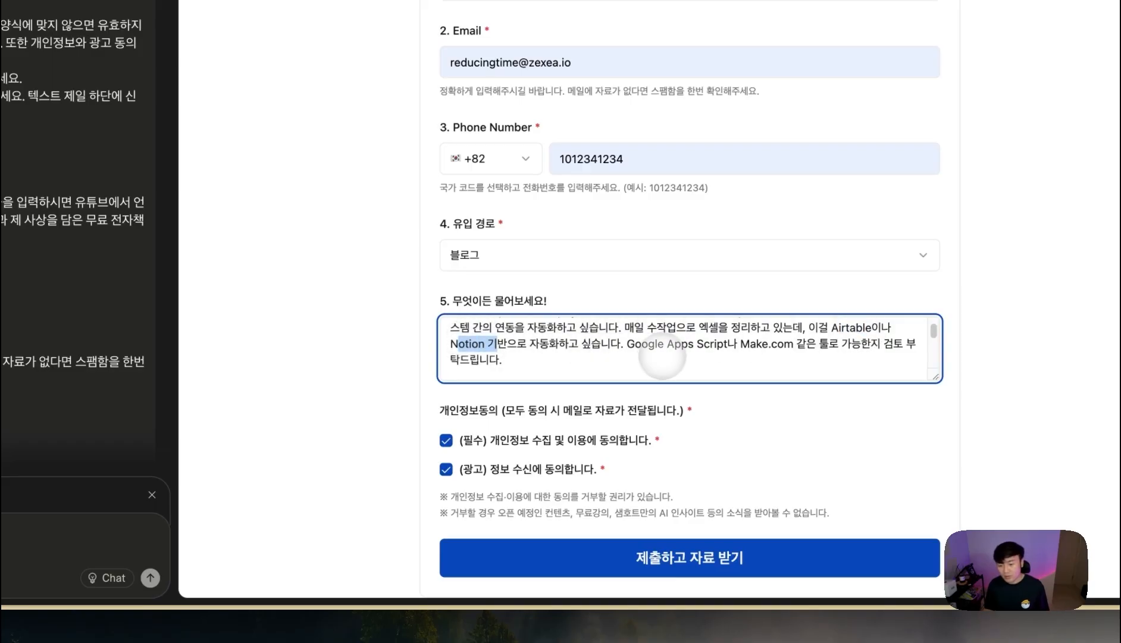
drag(714, 354, 779, 350)
scroll(714, 351, down, 1)
drag(623, 355, 723, 355)
scroll(751, 355, down, 1)
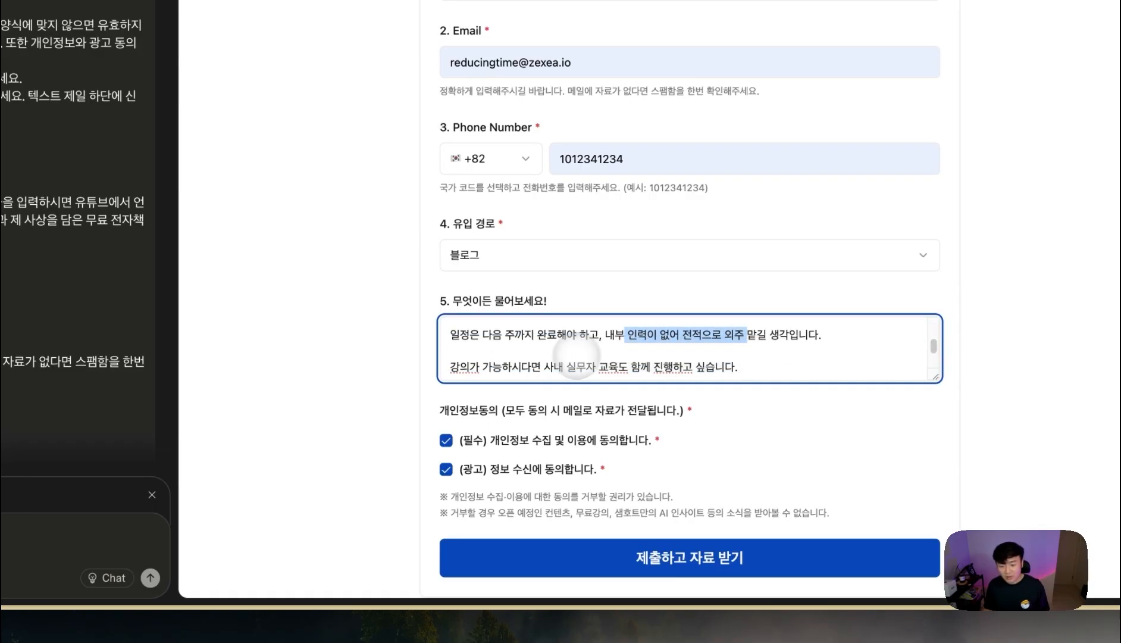
click(464, 367)
scroll(593, 366, down, 1)
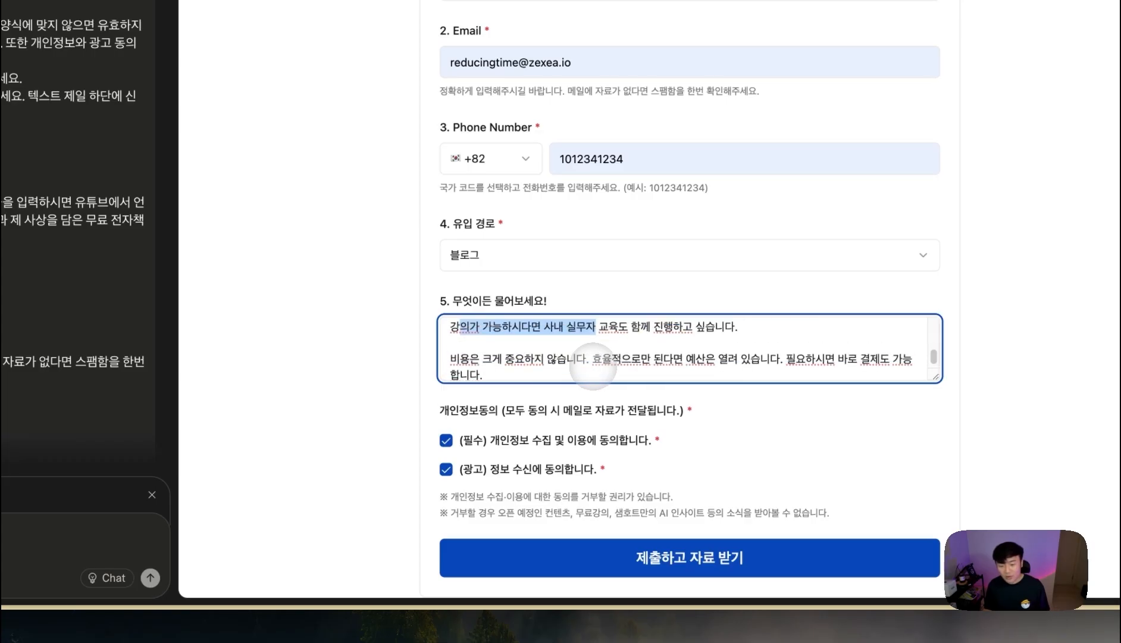
drag(524, 359, 620, 356)
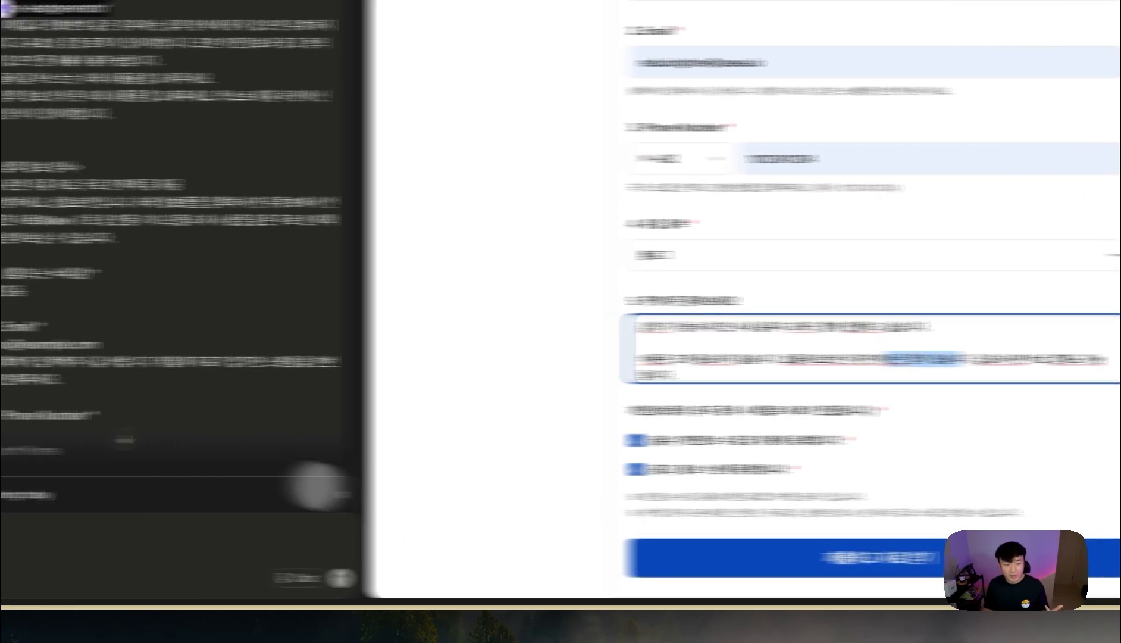
- Submit the lead form so n8n's Webhook receives the test lead
mouse_move(29, 438)
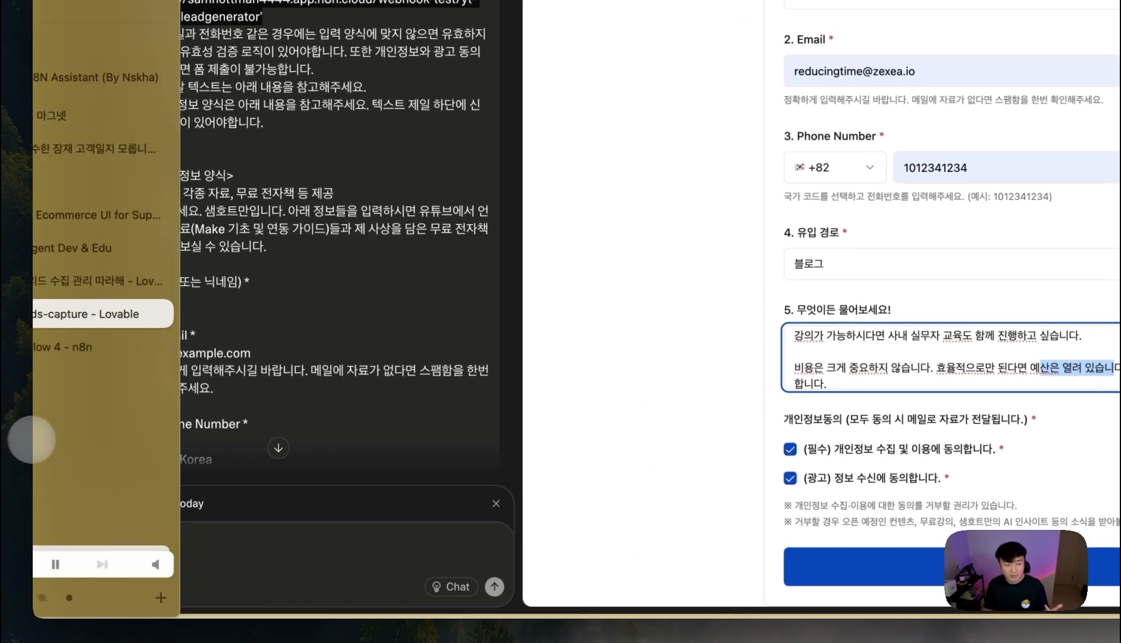
click(105, 348)
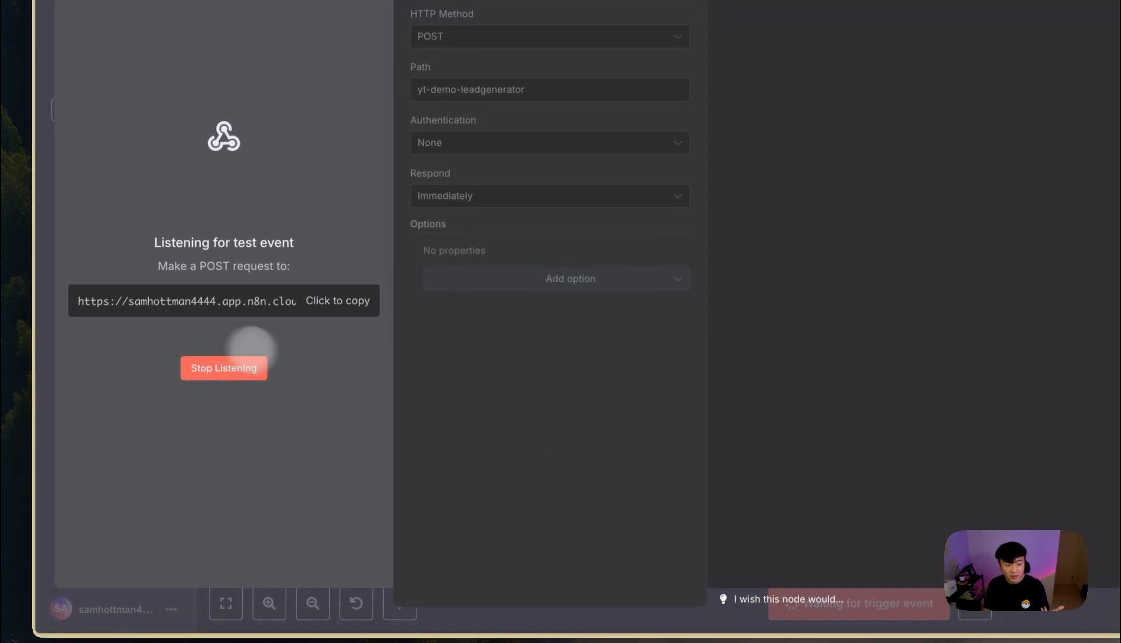
click(139, 334)
click(800, 555)
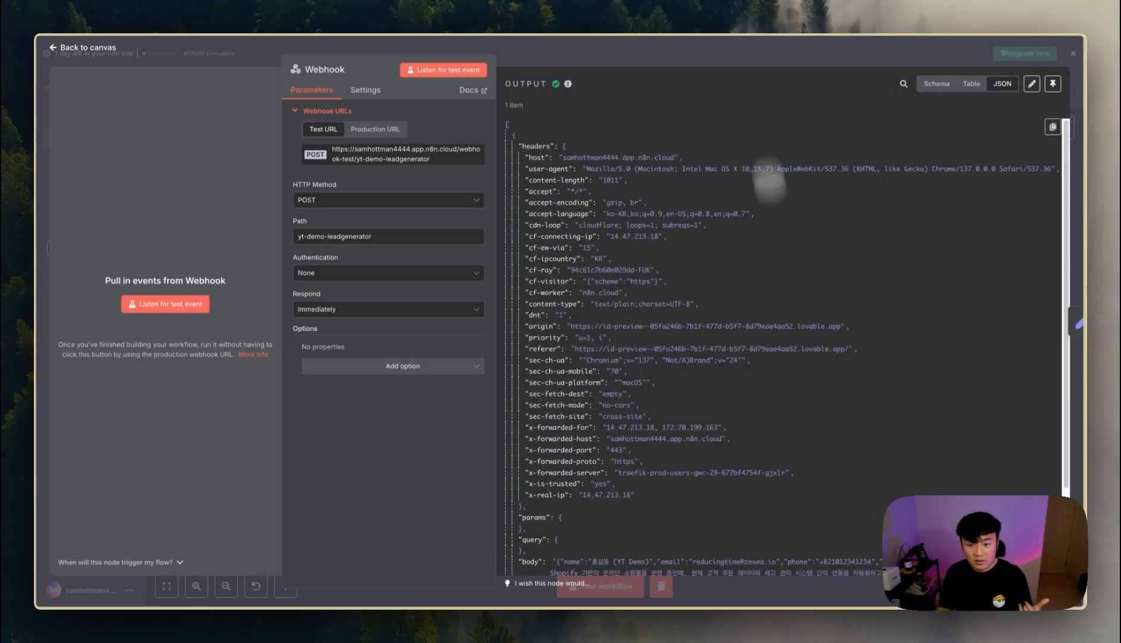
scroll(769, 185, down, 5)
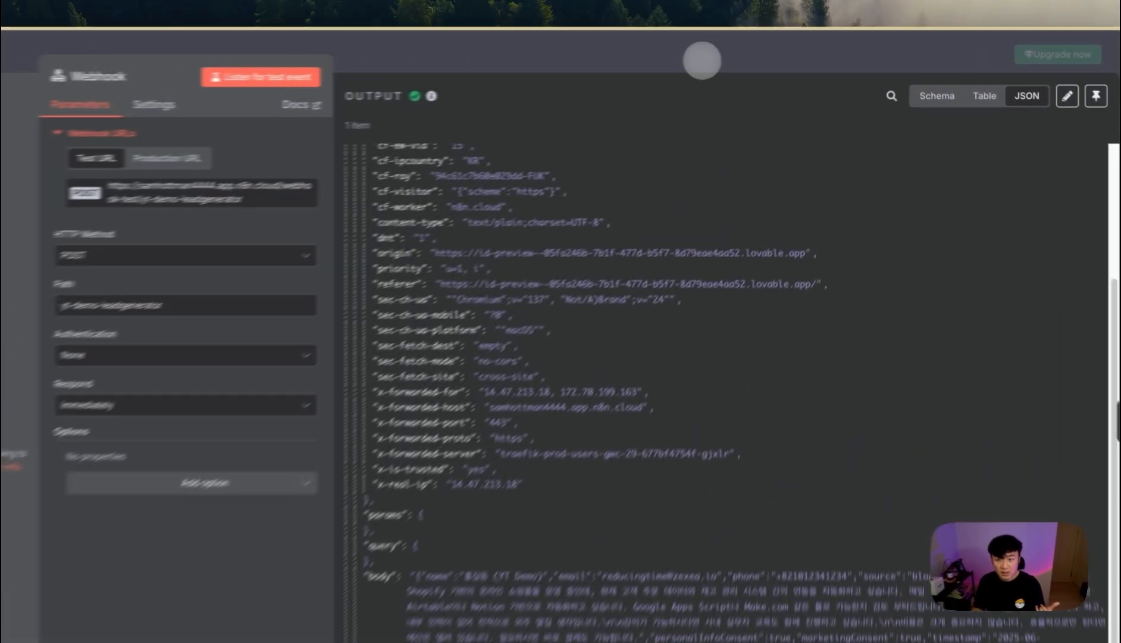
- Pin the Webhook node's received lead data and save the workflow
click(754, 54)
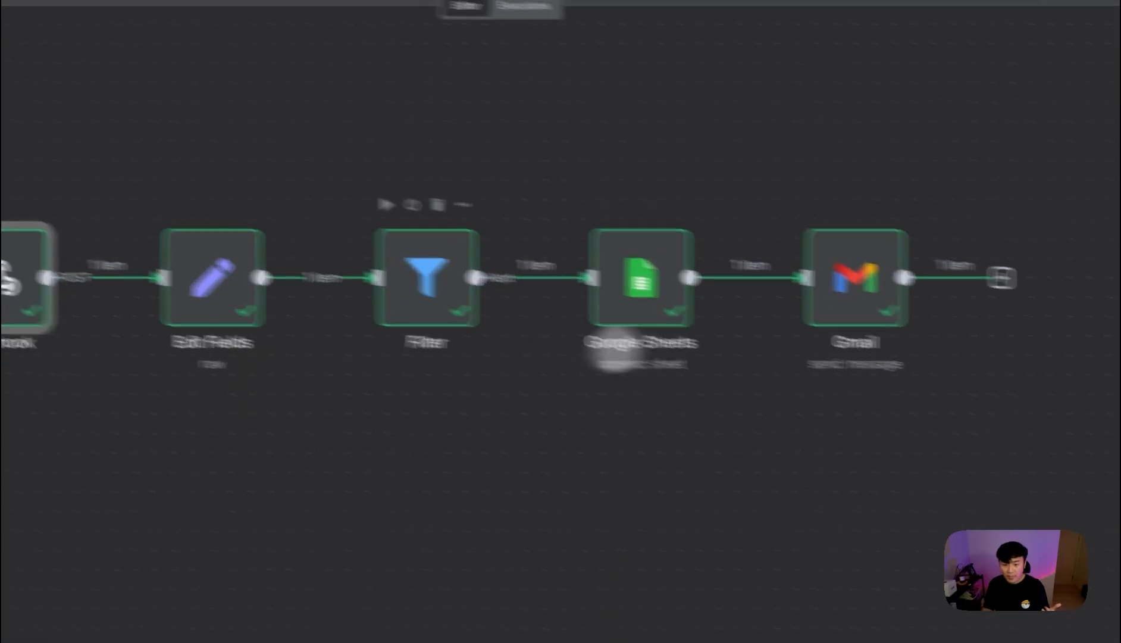
double_click(255, 306)
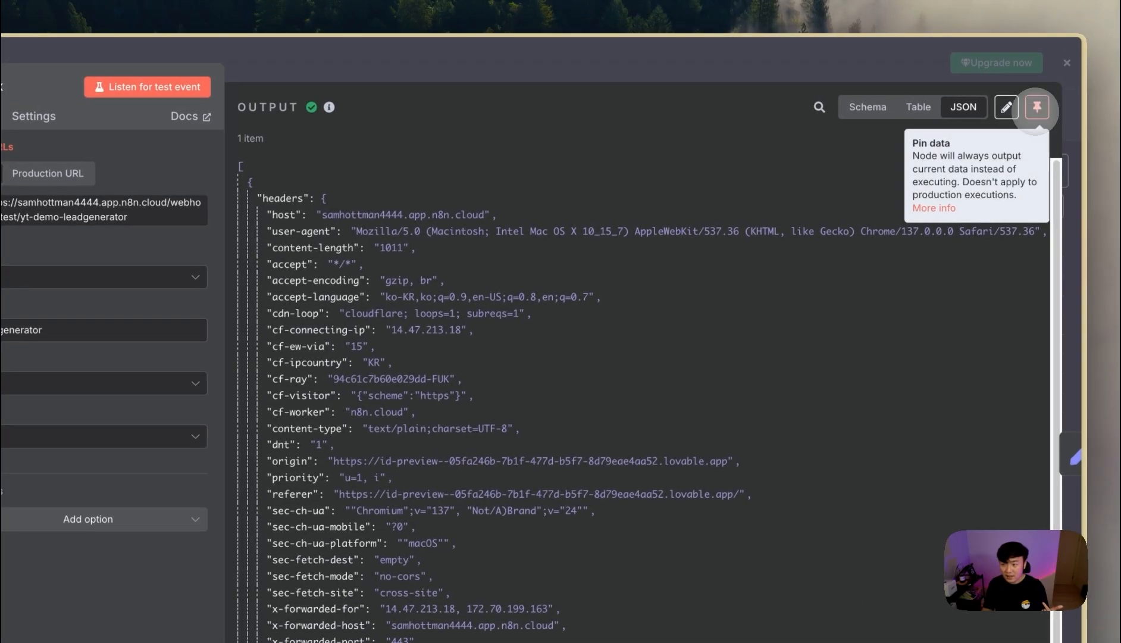
click(1037, 106)
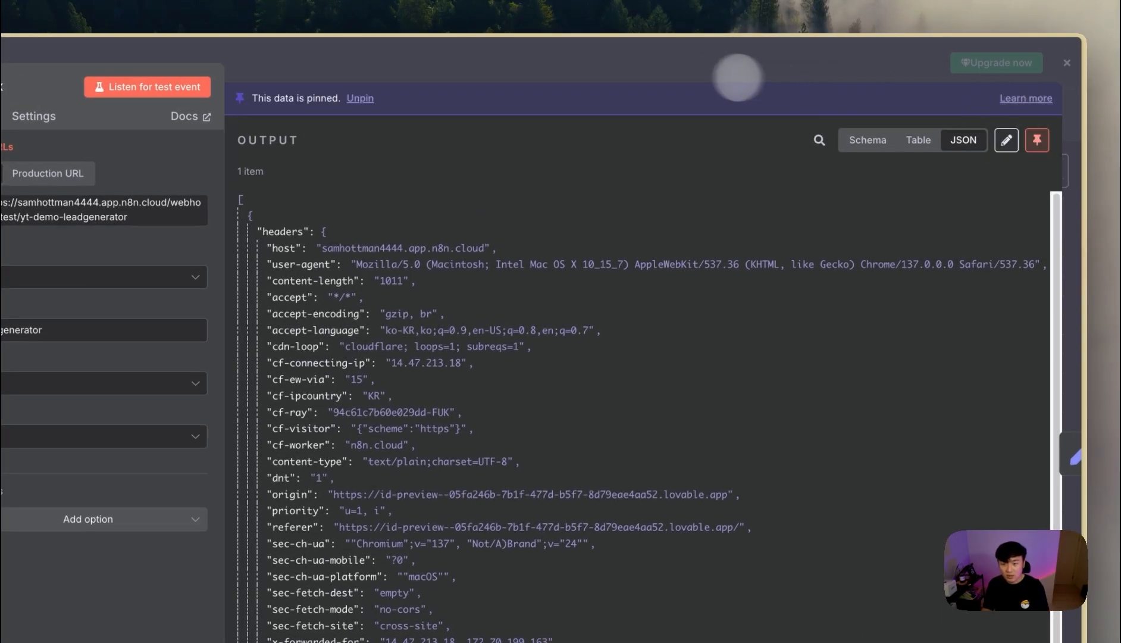
click(751, 75)
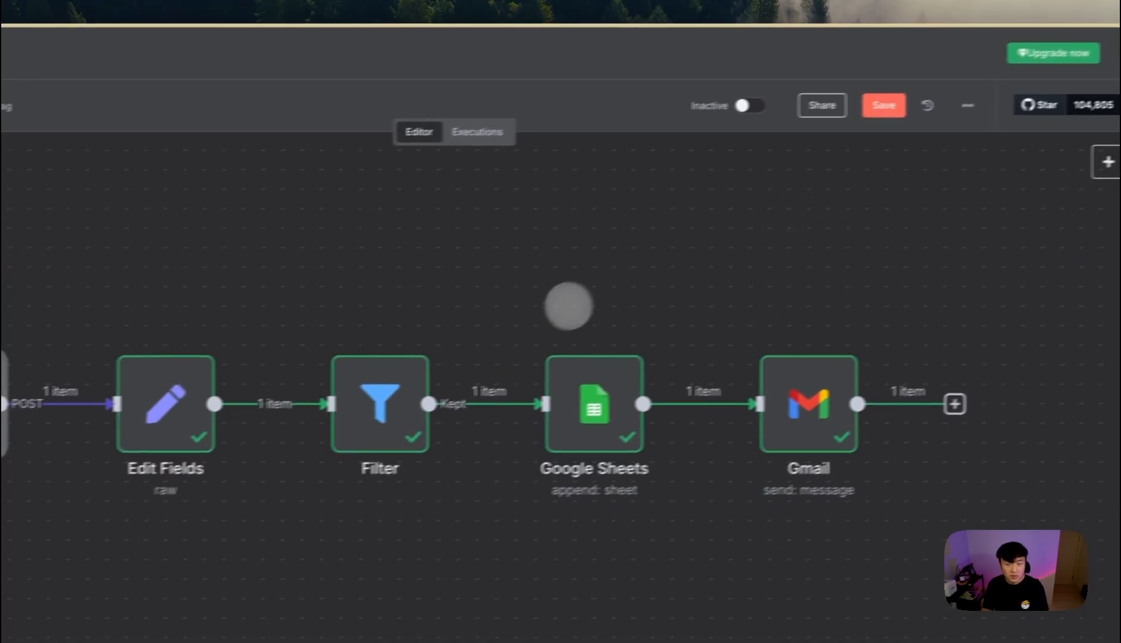
click(872, 104)
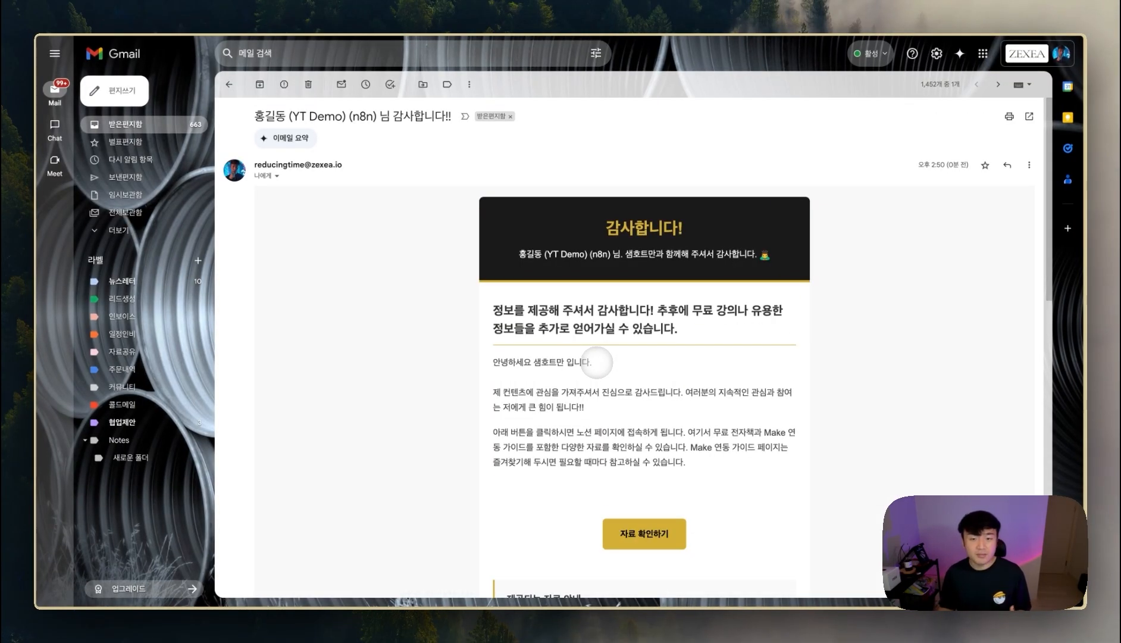
- Back in n8n, inspect the questions value in Edit Fields' output, then add a step after Gmail
mouse_move(35, 370)
click(100, 395)
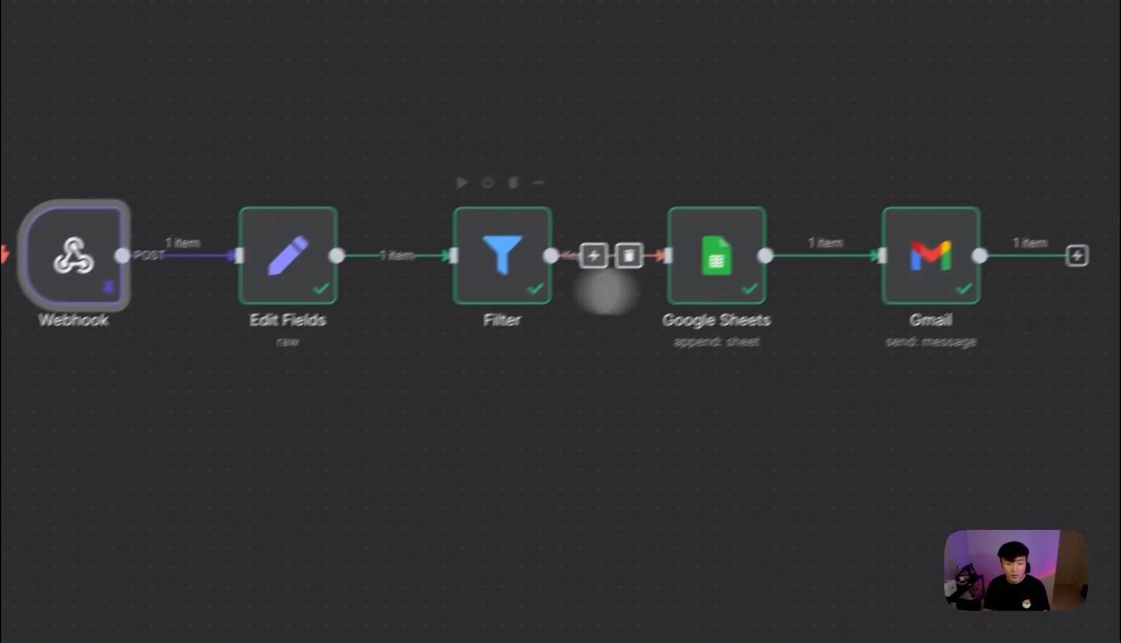
double_click(293, 227)
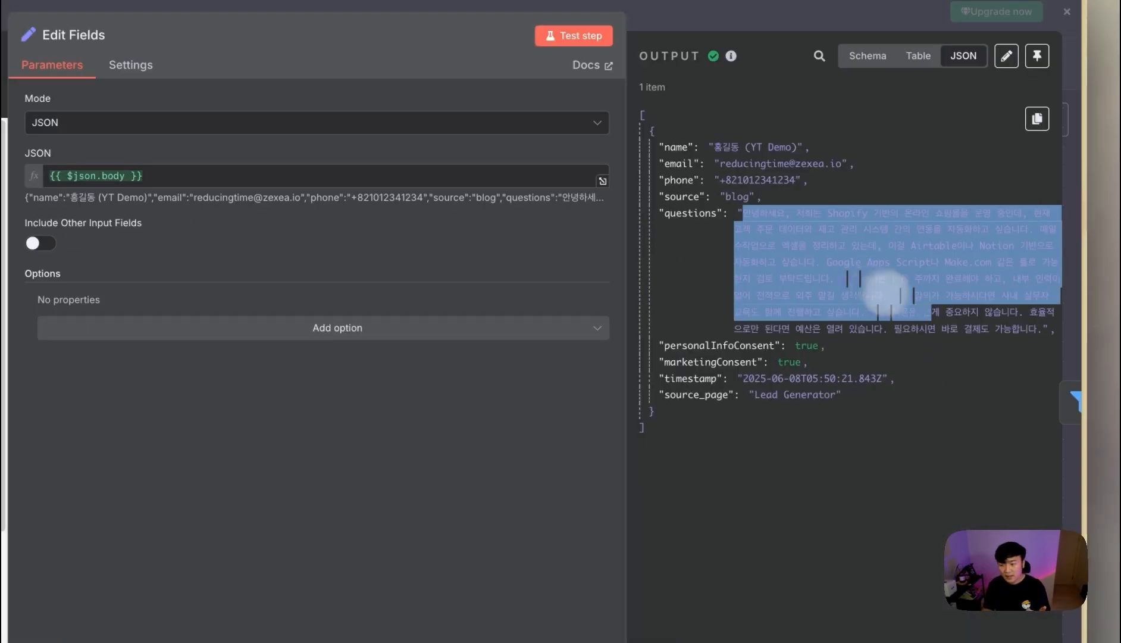
drag(886, 292, 1037, 334)
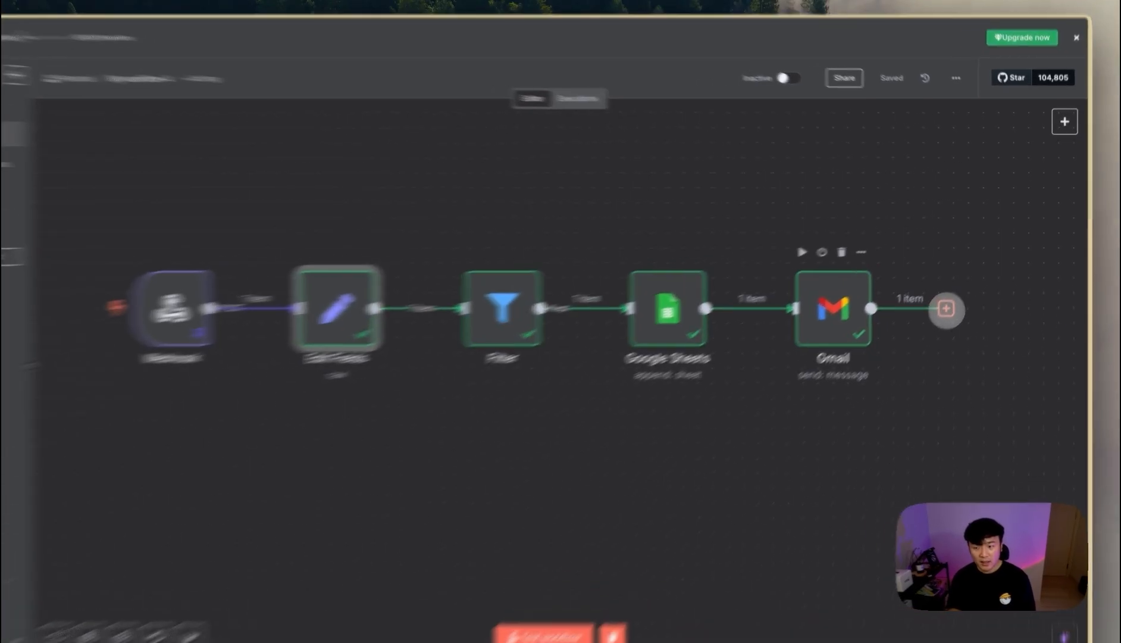
click(957, 294)
- Add an AI Agent node after Gmail with its prompt source set to Define below
click(890, 204)
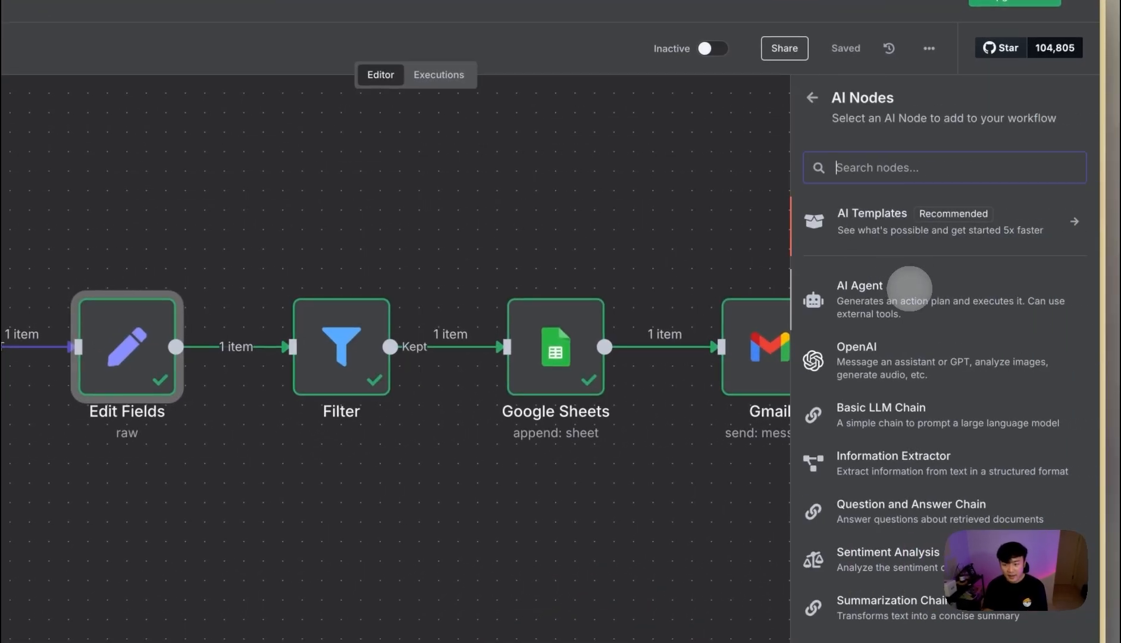
click(909, 292)
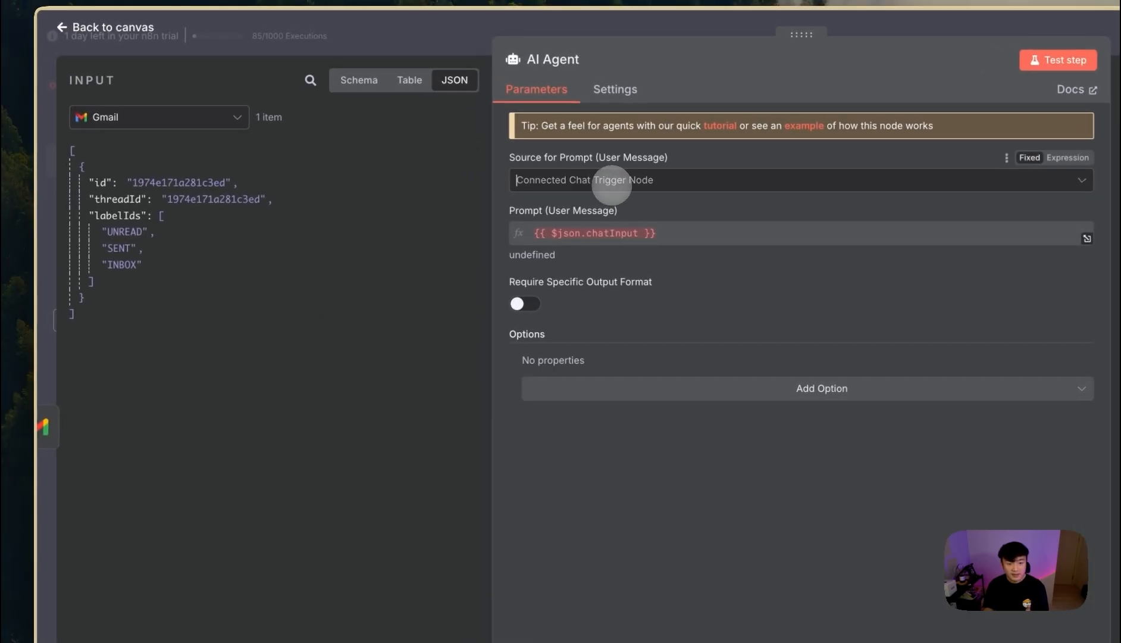
click(611, 181)
click(593, 263)
click(618, 254)
- Set the prompt to '고객의 메시지 :' followed by the Edit Fields questions value
click(150, 118)
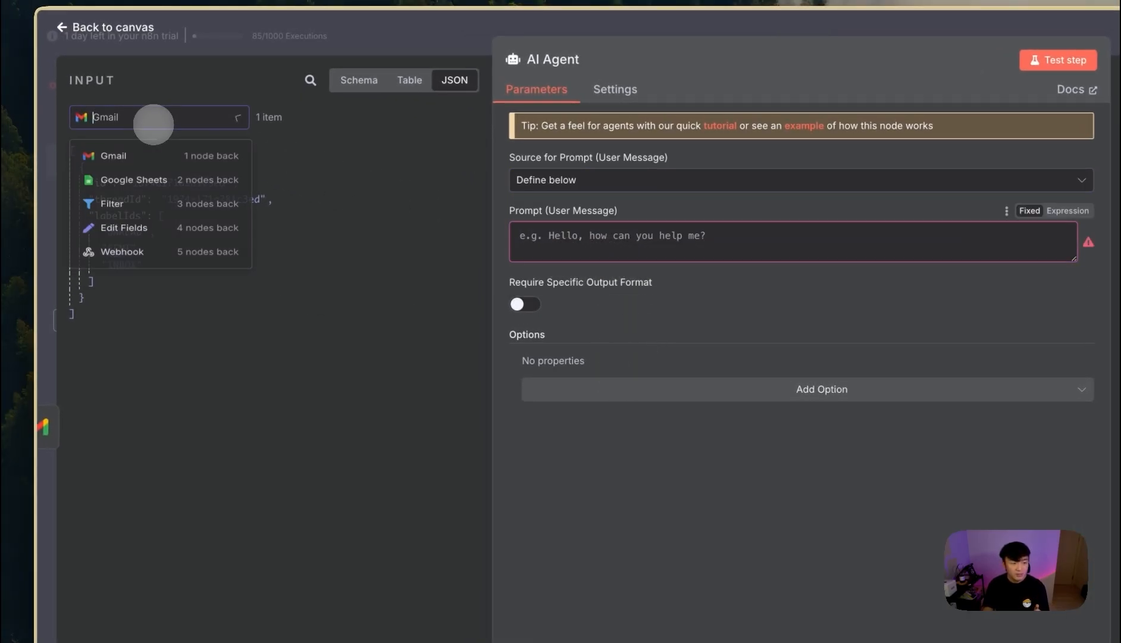
click(152, 242)
click(155, 119)
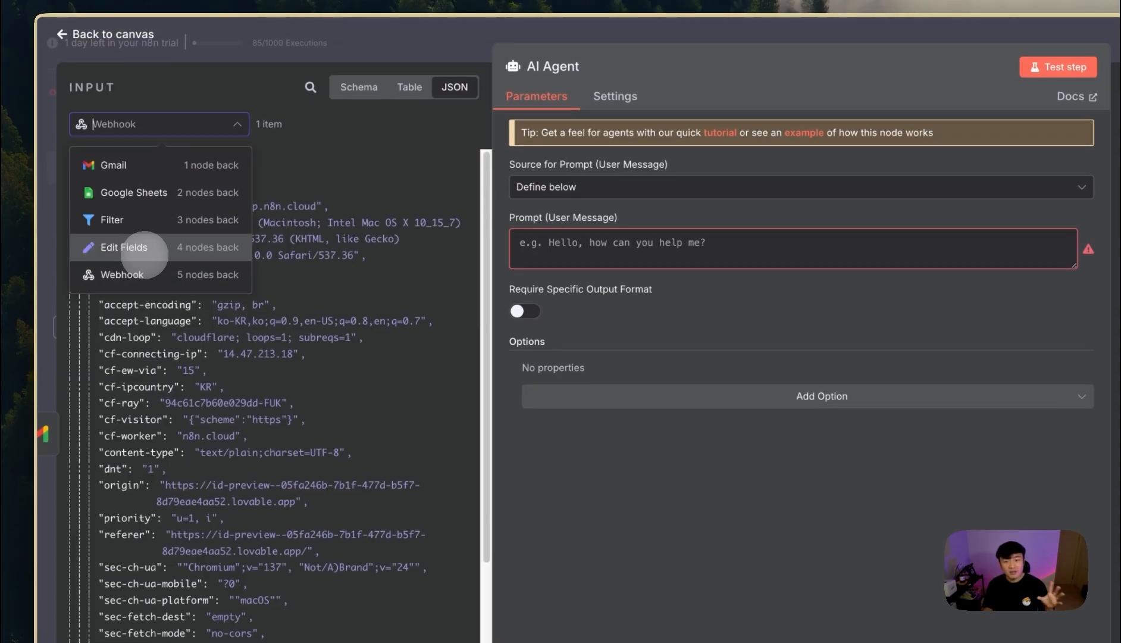
click(144, 249)
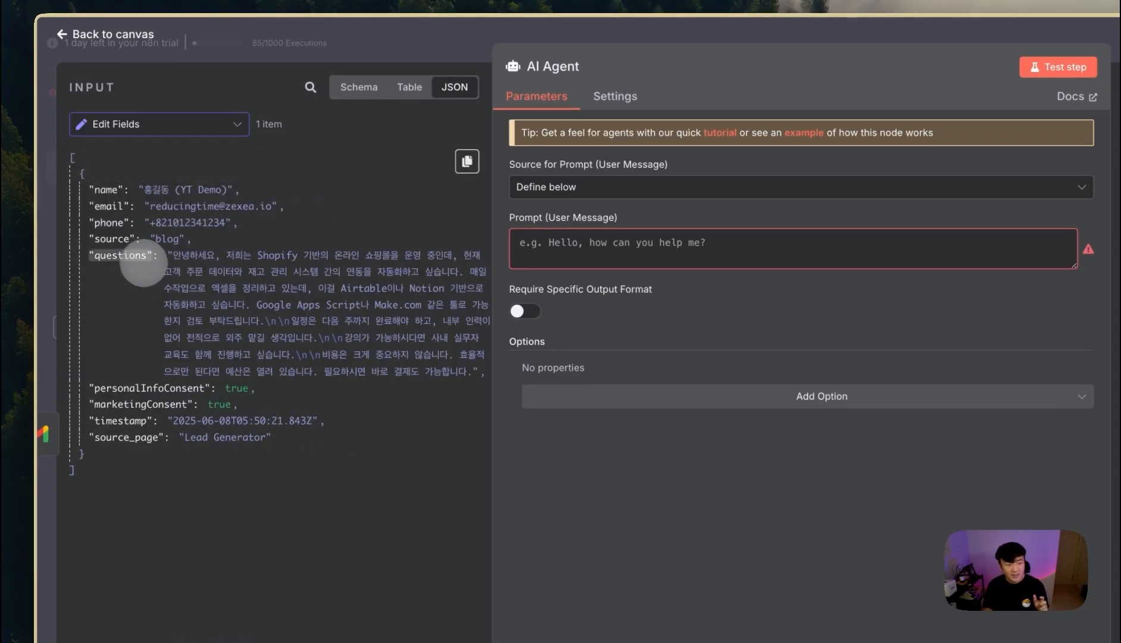
drag(131, 256, 593, 243)
click(723, 456)
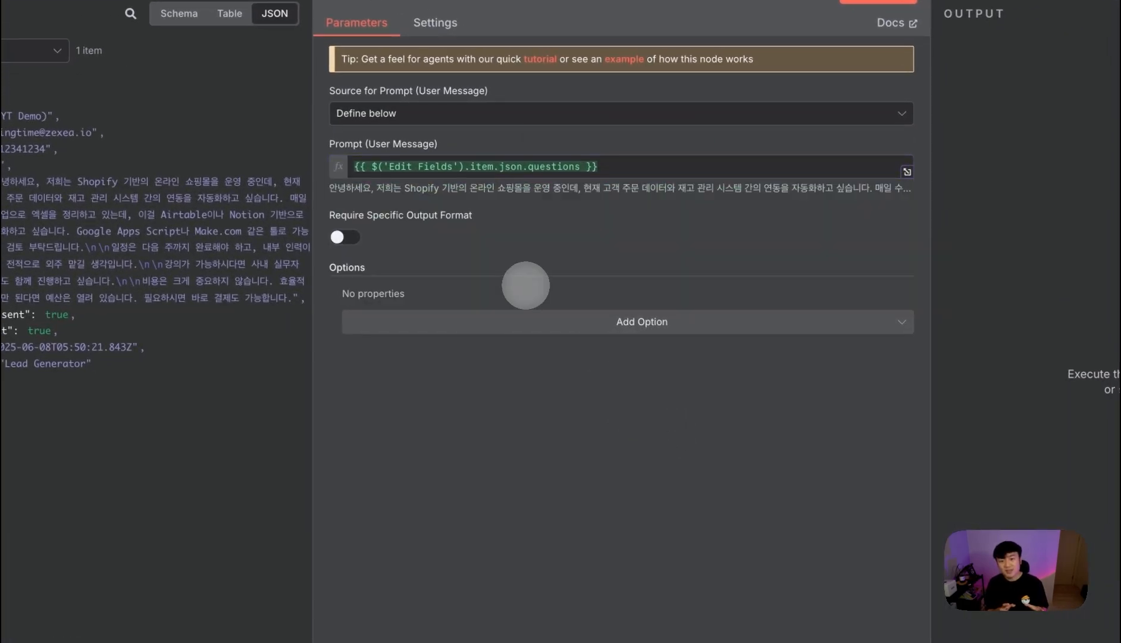
click(360, 169)
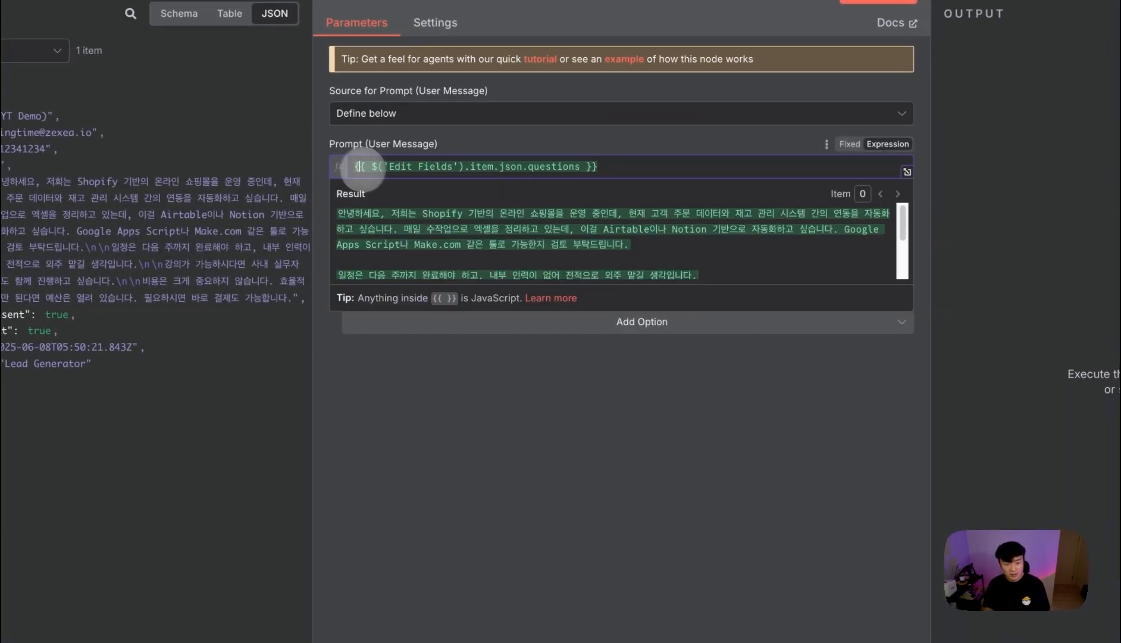
text(rh)
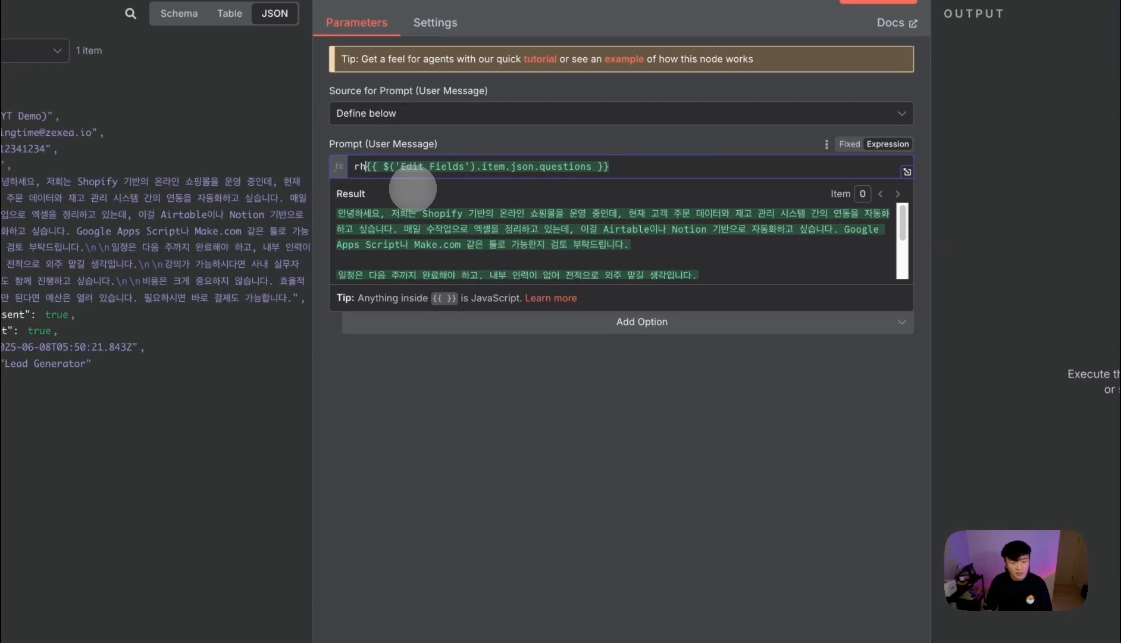
text(ro)
text(고)
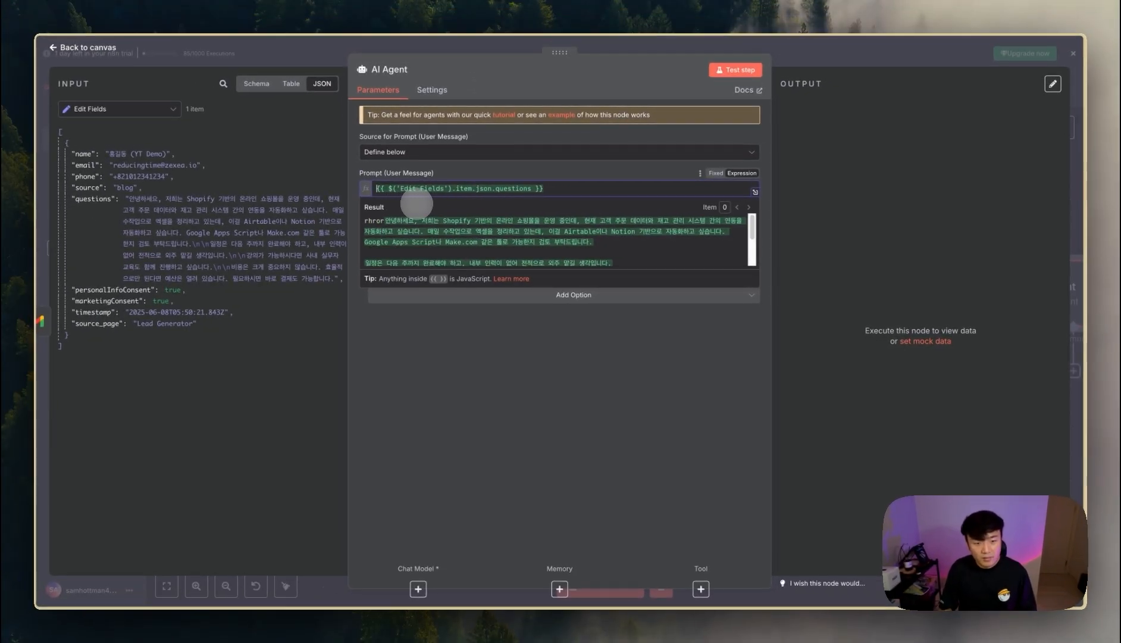
text(객의 메시지 :)
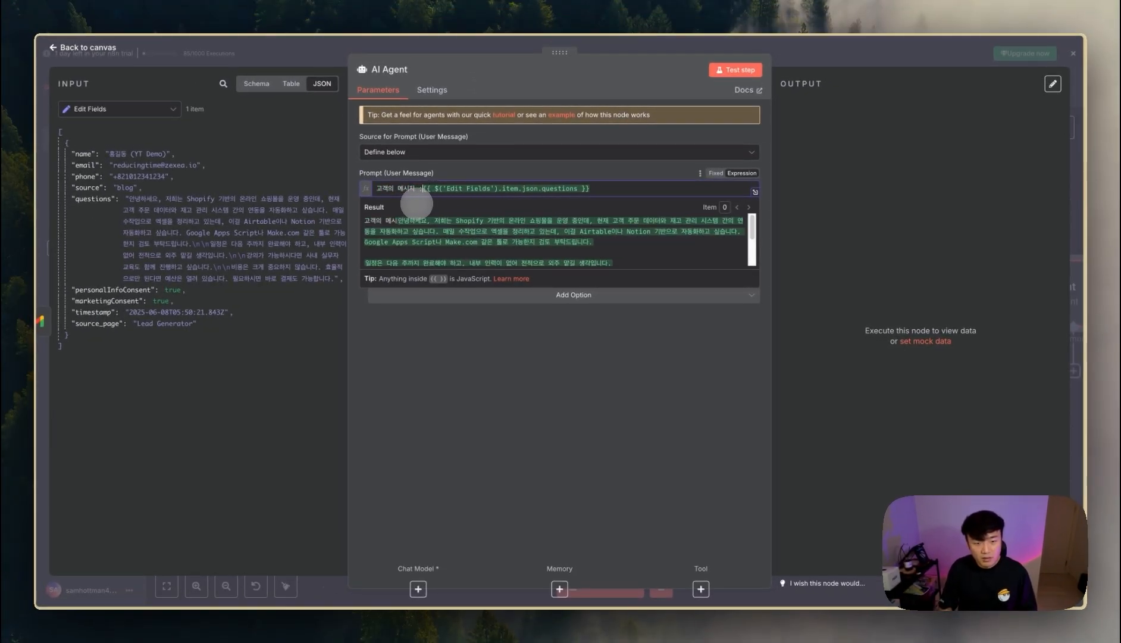
click(430, 303)
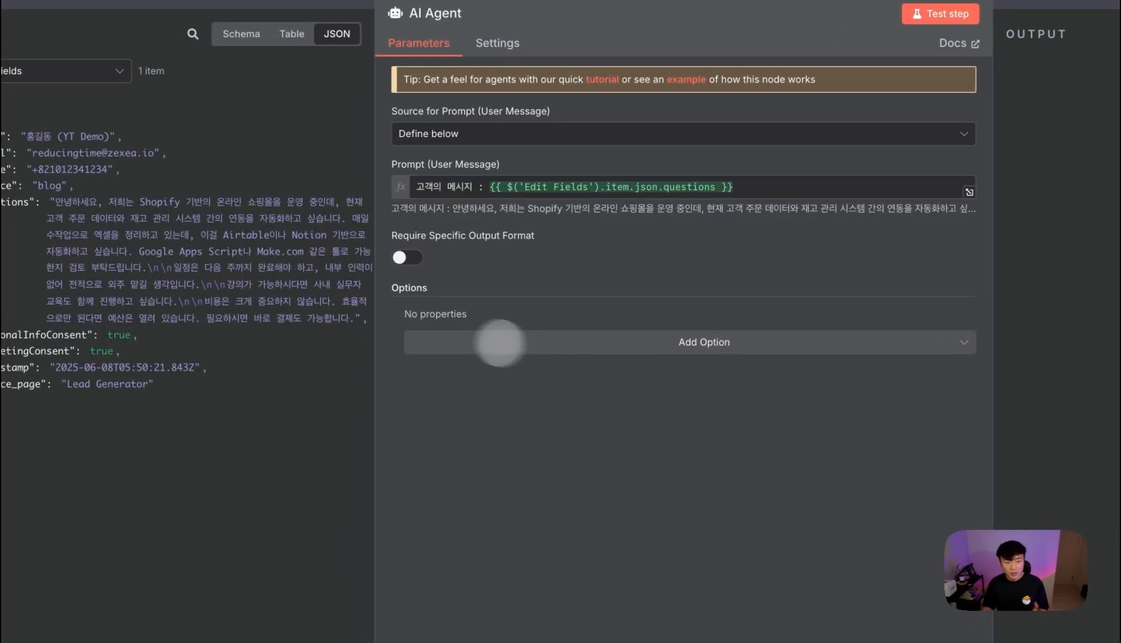
- Add a System Message option and select its default text
click(625, 339)
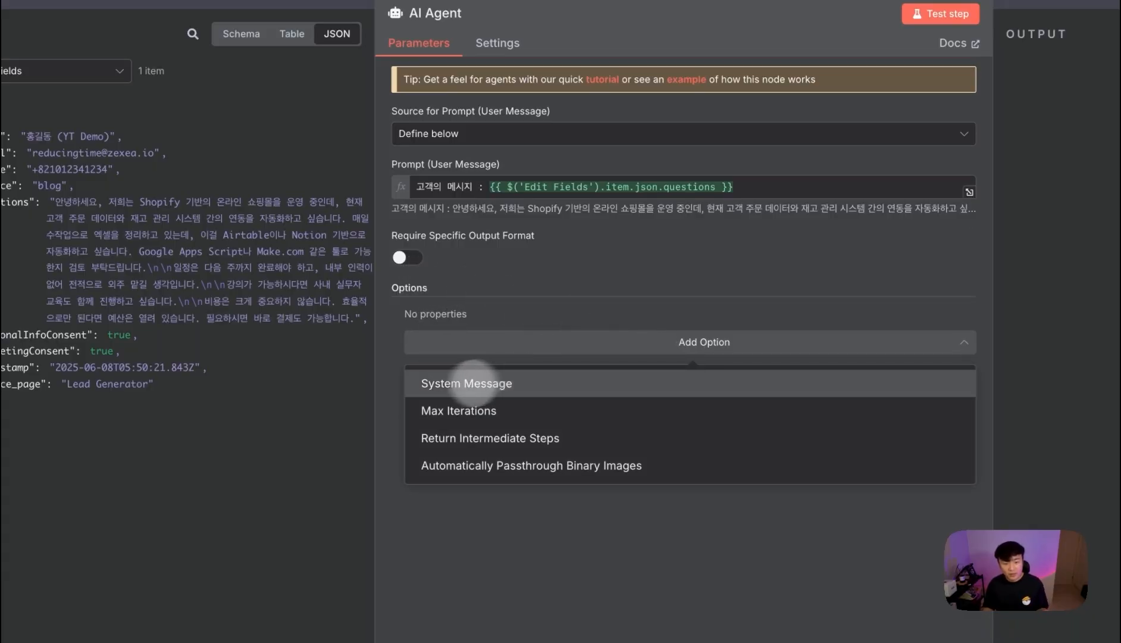
click(546, 381)
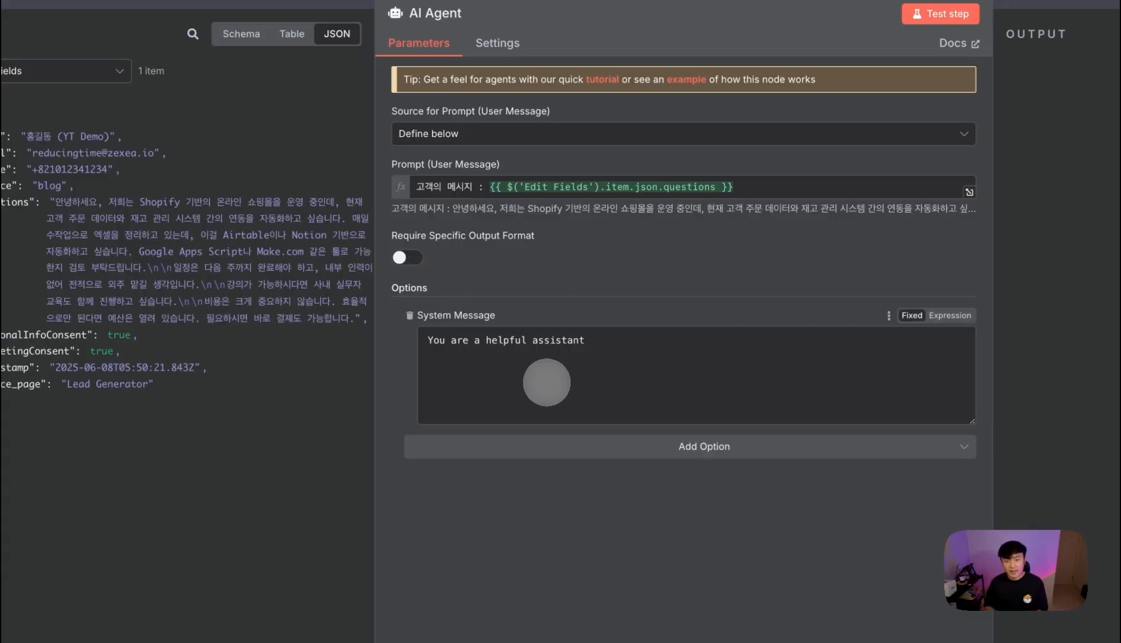
triple_click(622, 363)
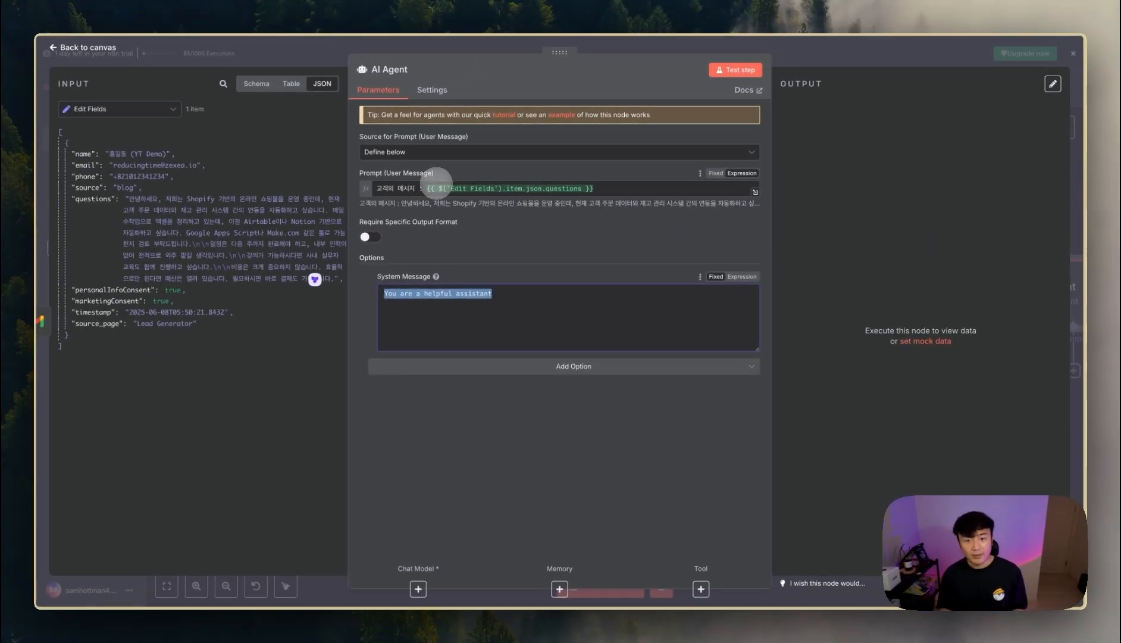
- Switch to ChatGPT and locate the Rubric prompt generator GPT
mouse_move(22, 539)
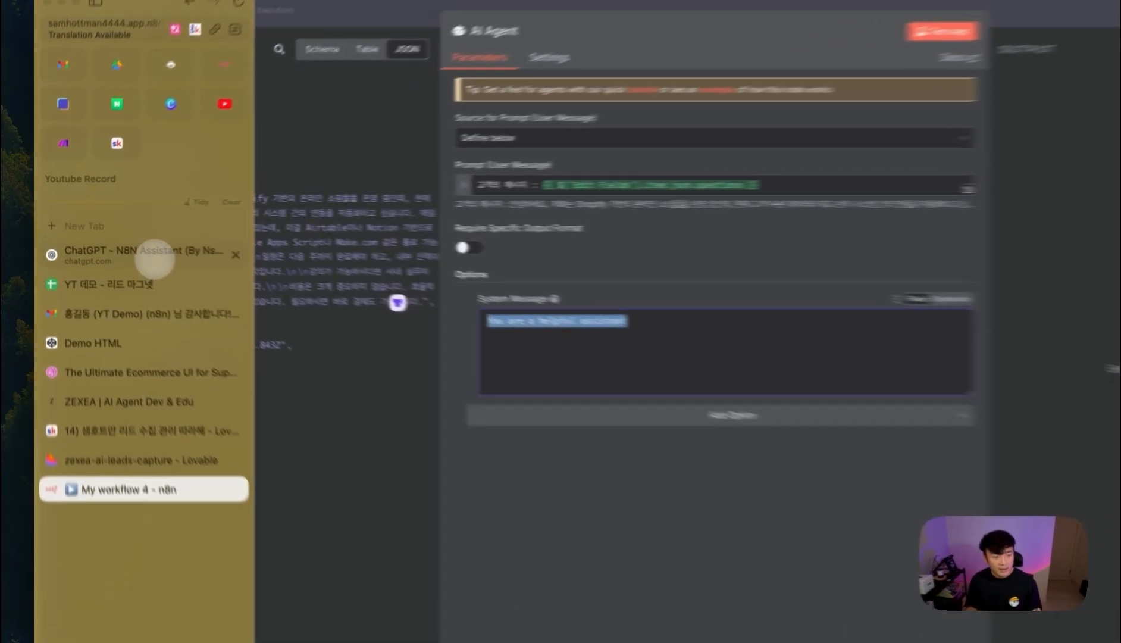
click(112, 241)
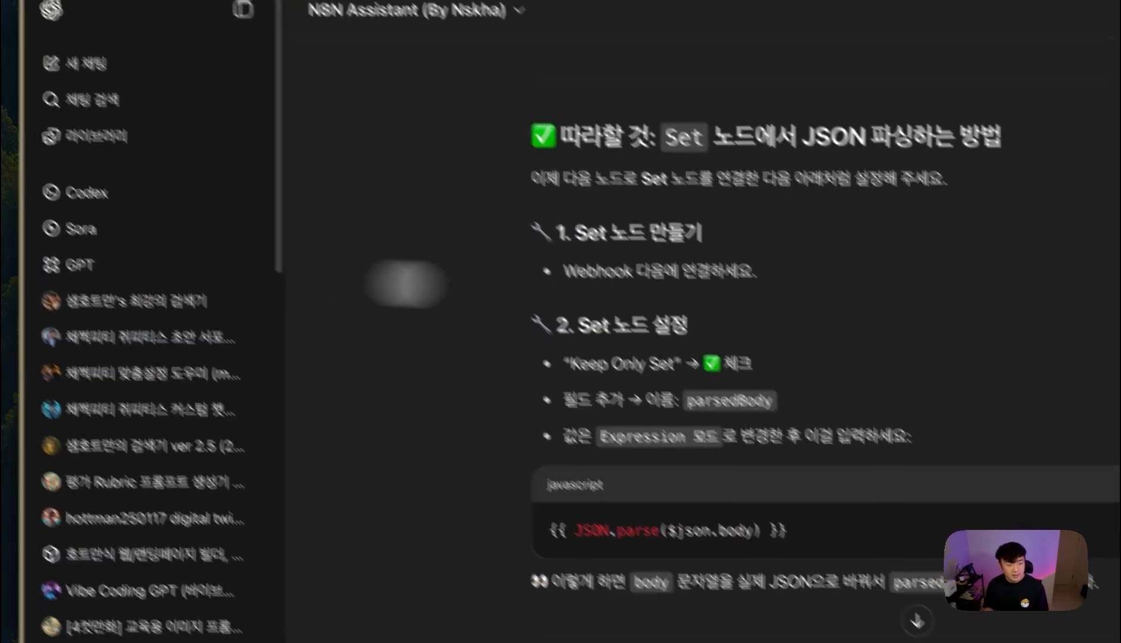
scroll(200, 383, up, 5)
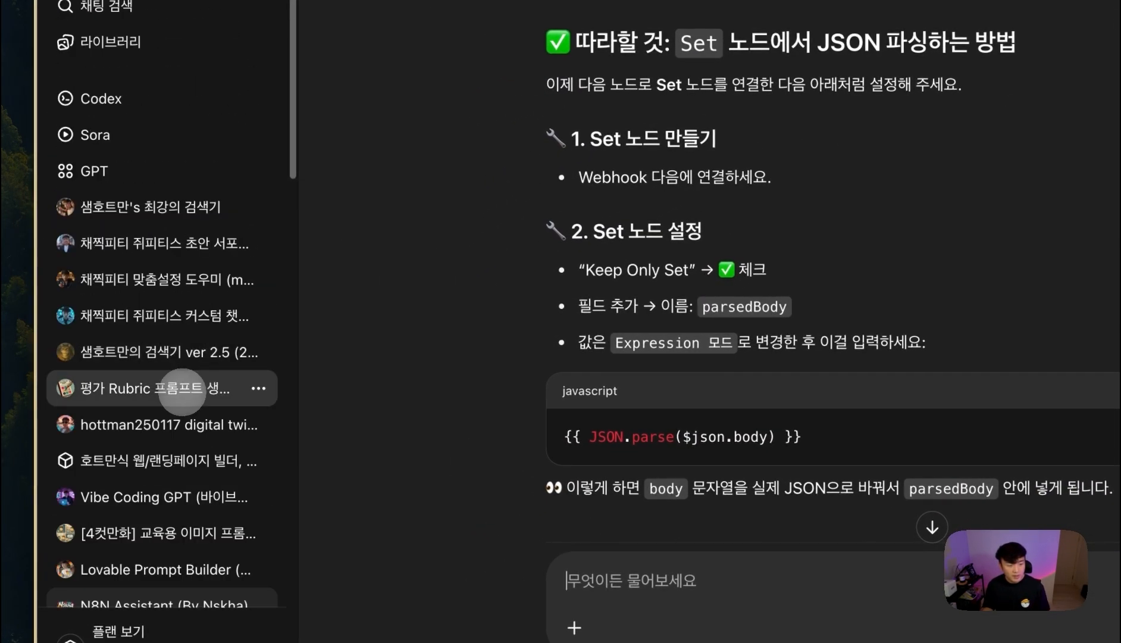
drag(589, 260, 623, 266)
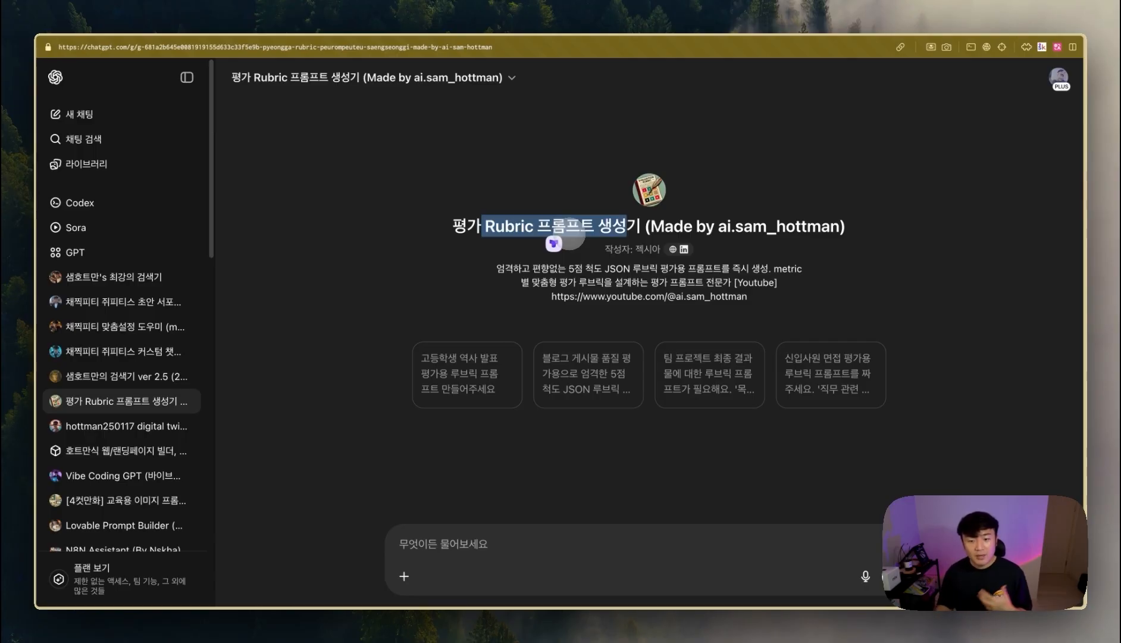
scroll(152, 473, down, 10)
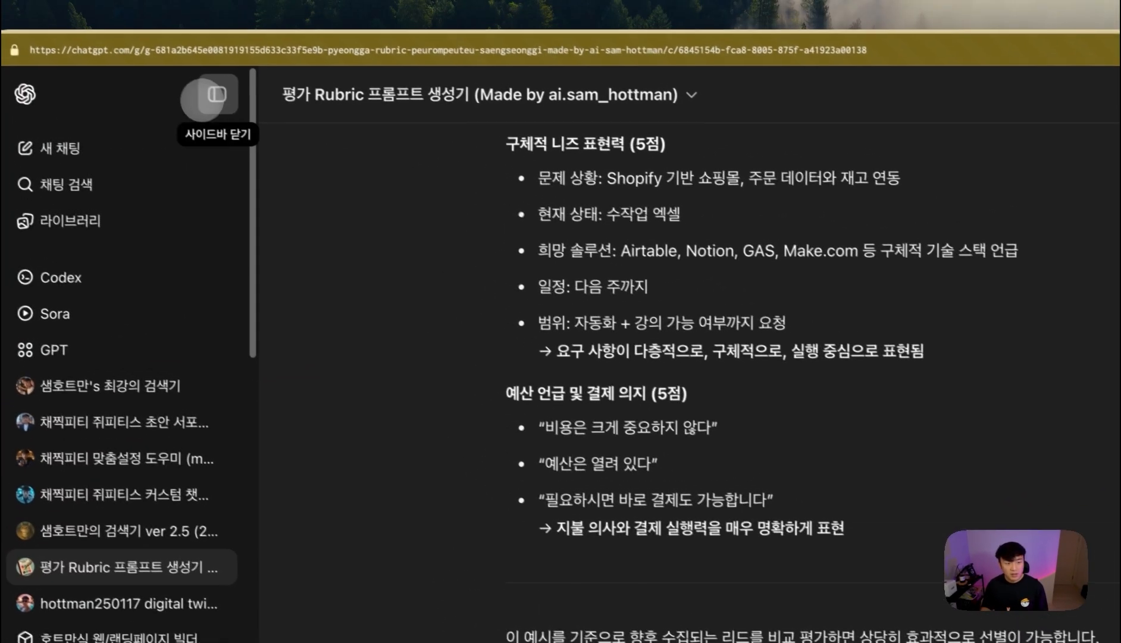
- Open the lead-scoring rubric chat and review the original request's goals and criteria
click(148, 4)
scroll(506, 157, up, 20)
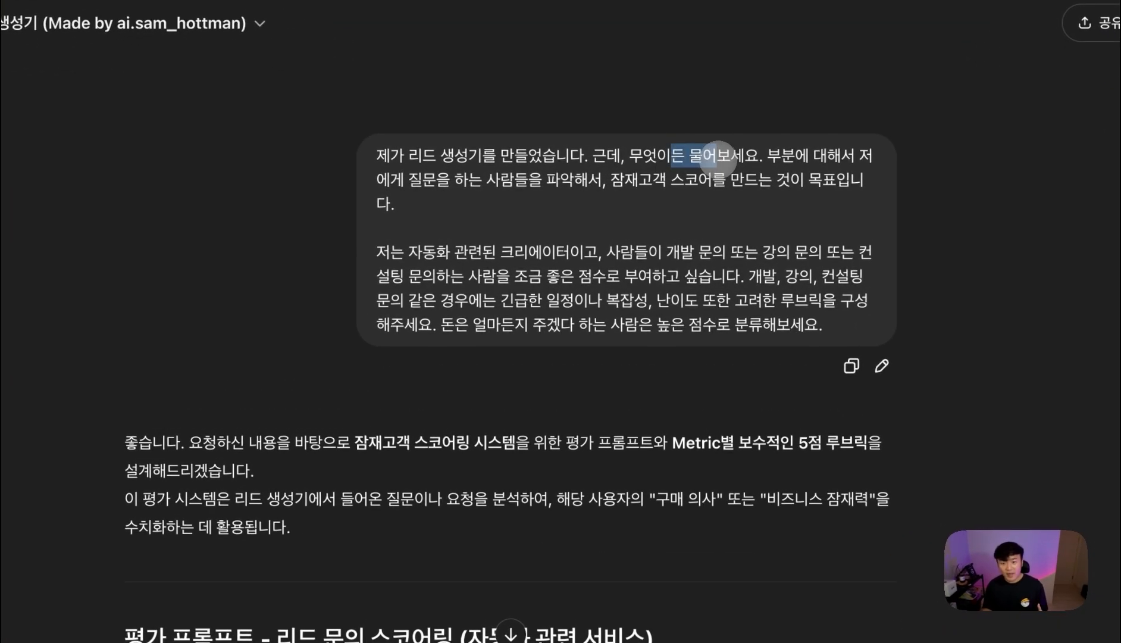
drag(781, 155, 827, 156)
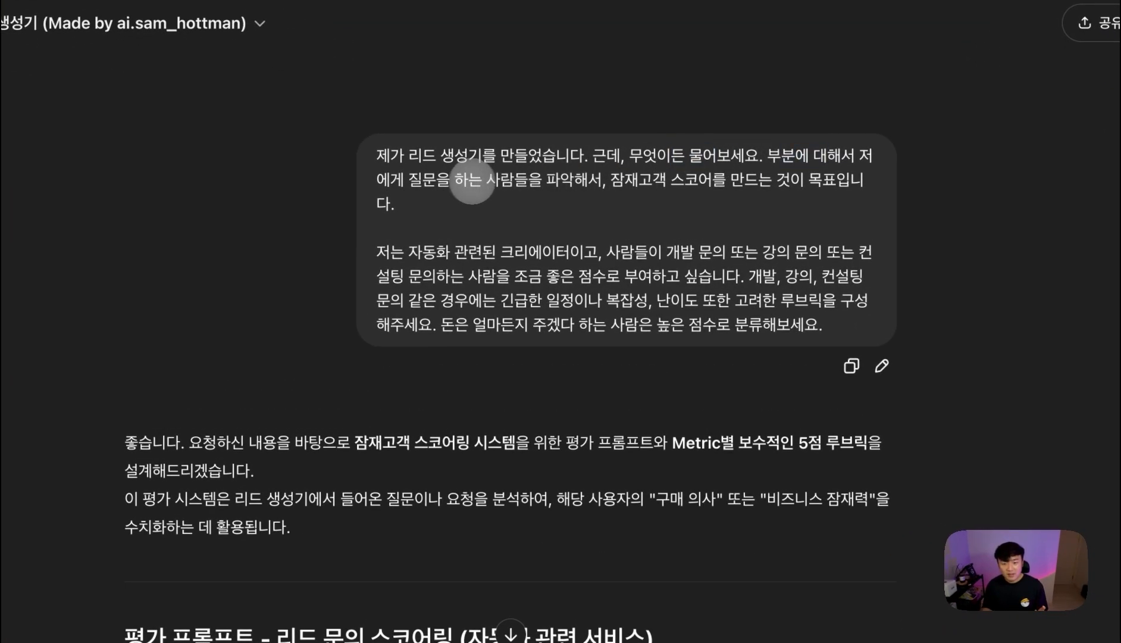
drag(611, 180, 729, 176)
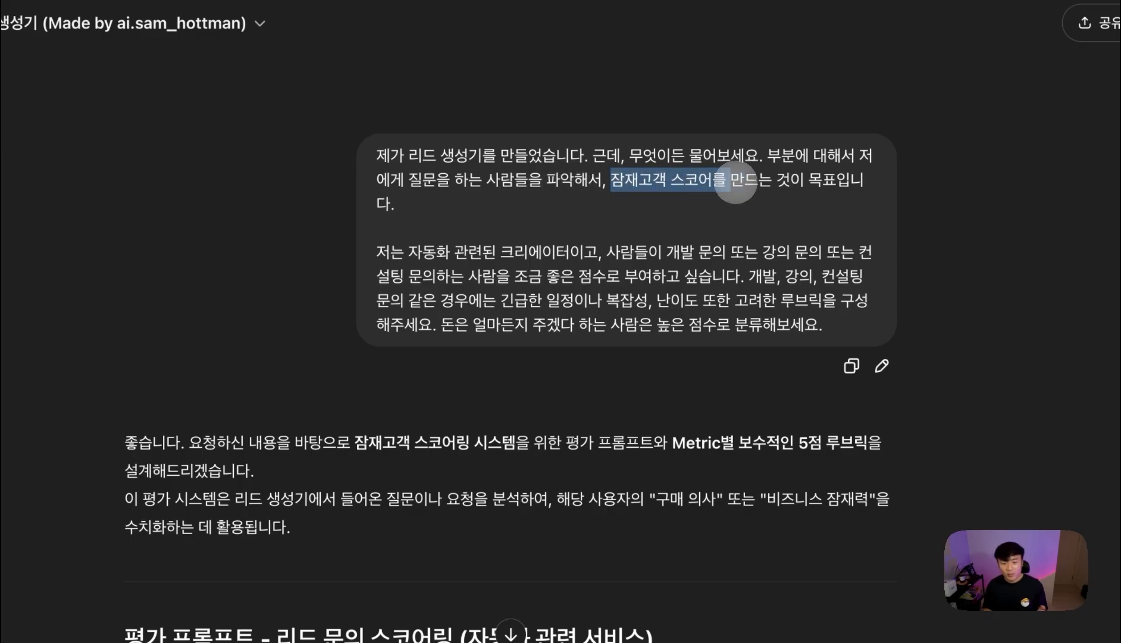
drag(434, 257, 480, 253)
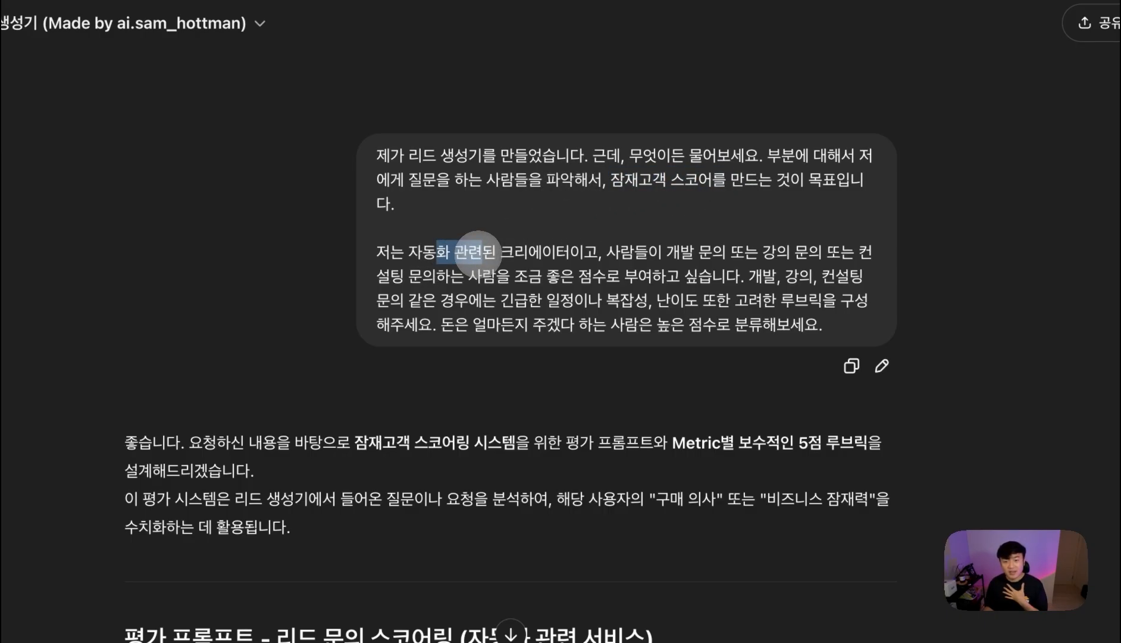
click(518, 254)
drag(494, 254, 584, 238)
click(685, 248)
drag(763, 253, 777, 252)
drag(410, 276, 849, 285)
drag(497, 300, 827, 303)
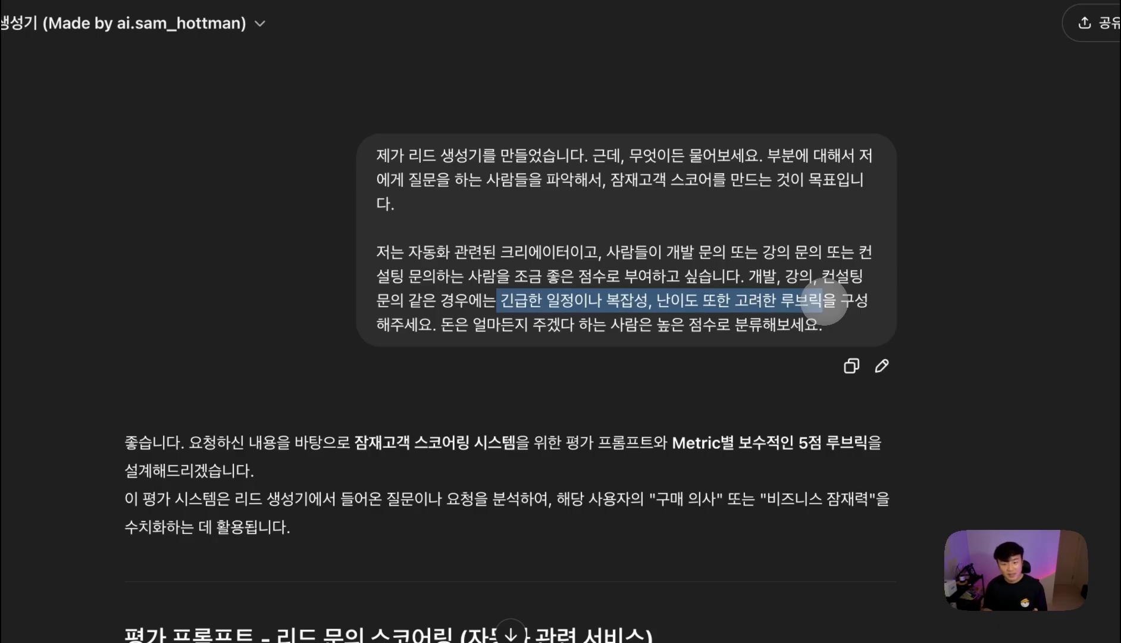
scroll(826, 303, down, 10)
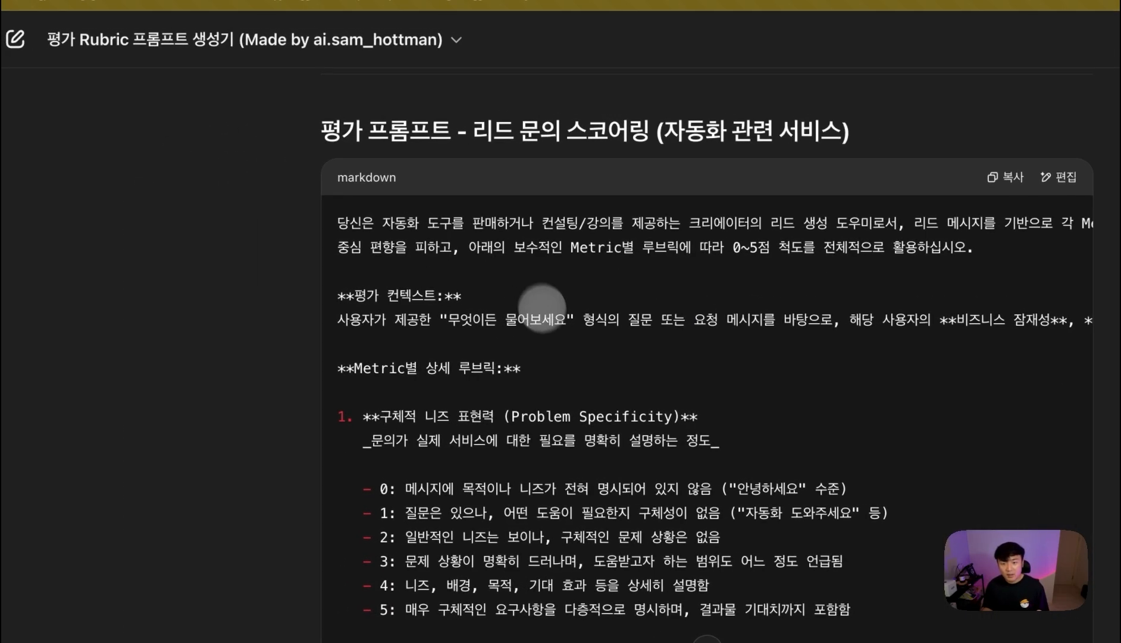
scroll(539, 300, down, 10)
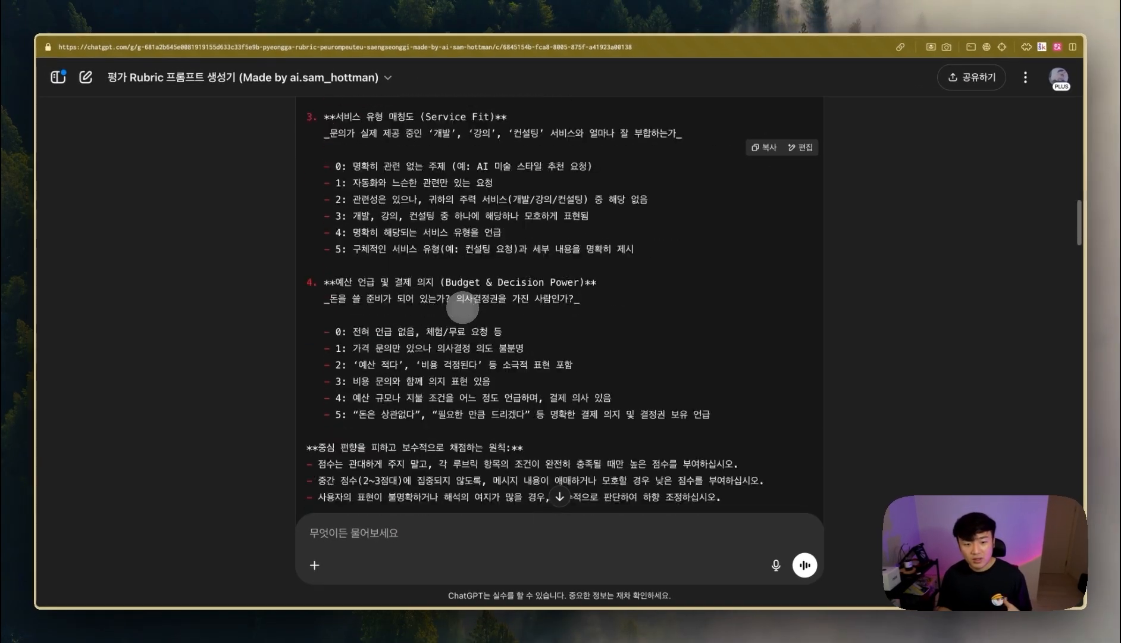
scroll(462, 308, down, 15)
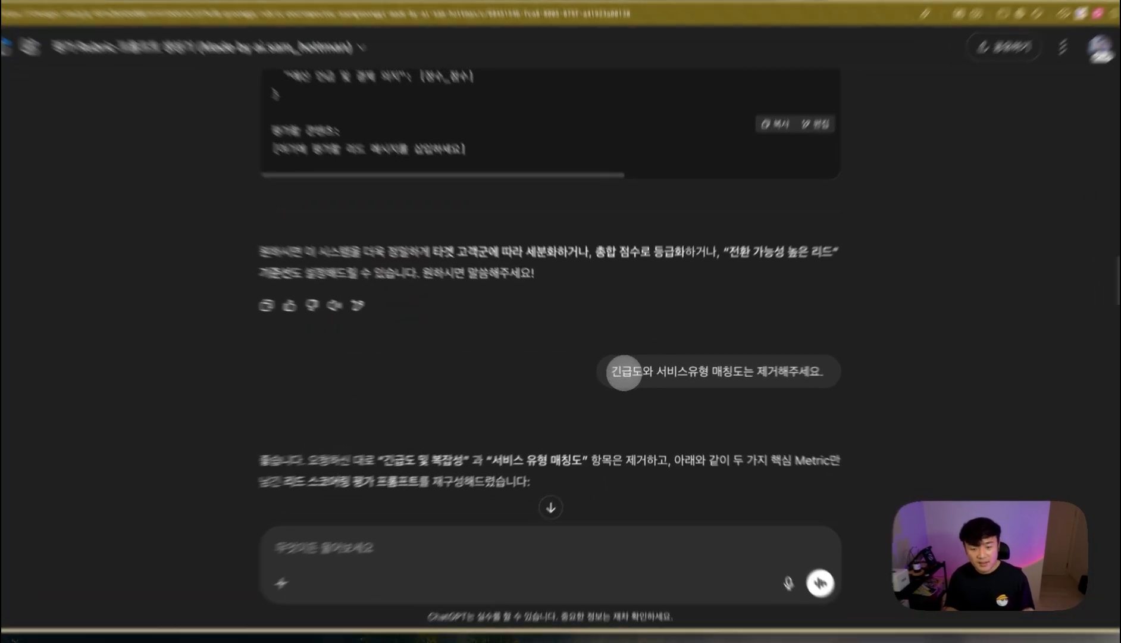
drag(626, 372, 794, 374)
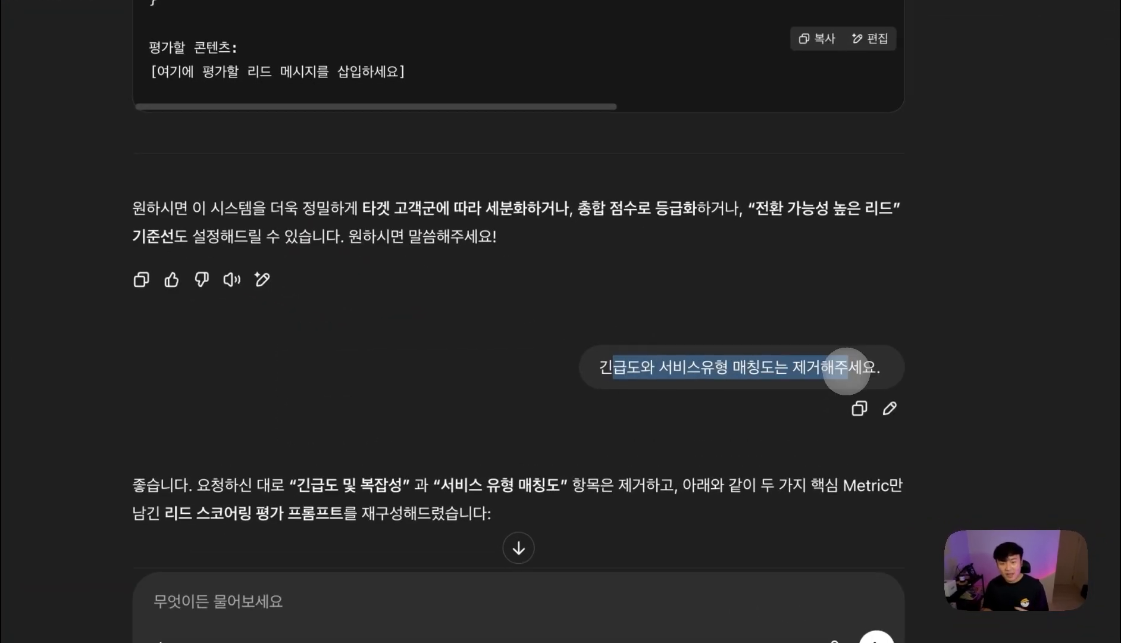
- Review the rubric metrics and copy the condensed lead-scoring prompt
scroll(513, 343, down, 10)
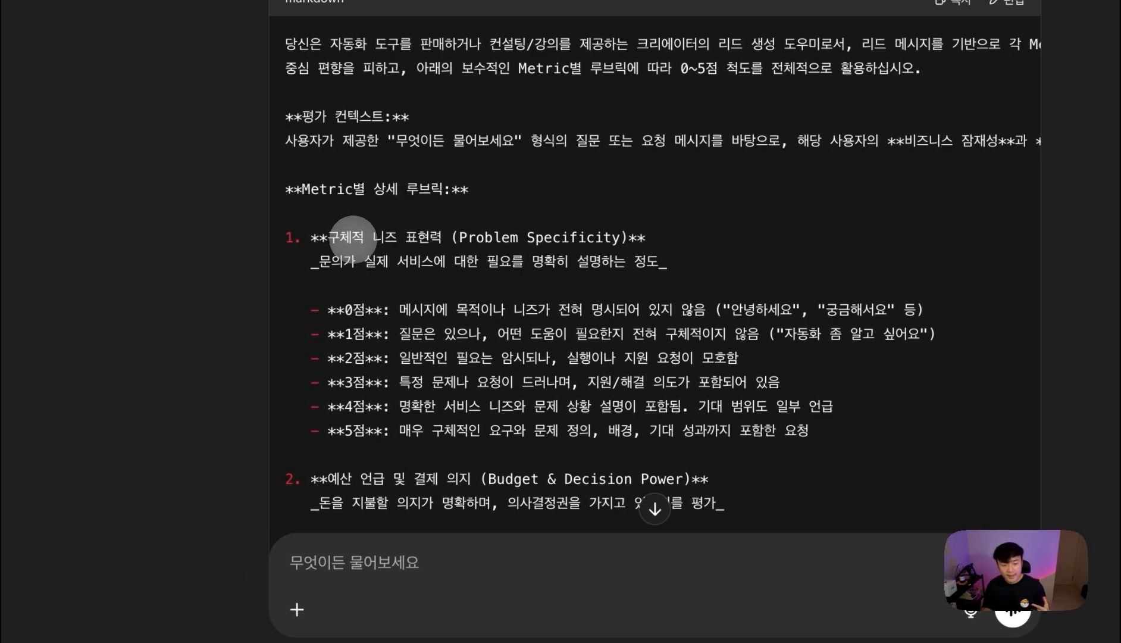
drag(350, 235, 526, 230)
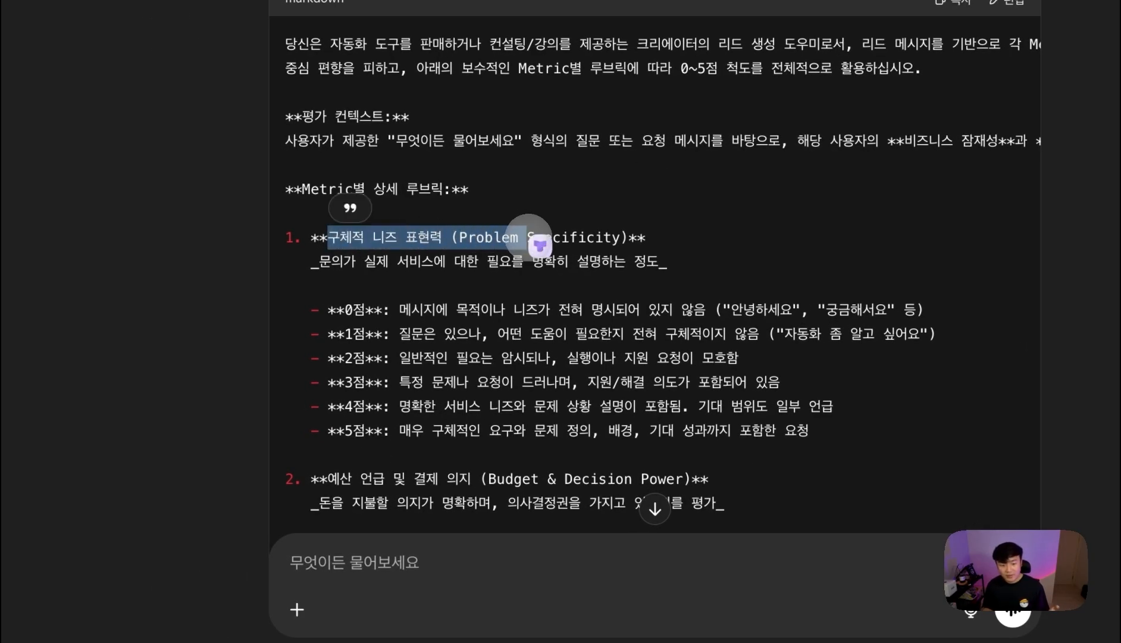
drag(328, 477, 547, 479)
scroll(688, 356, down, 1)
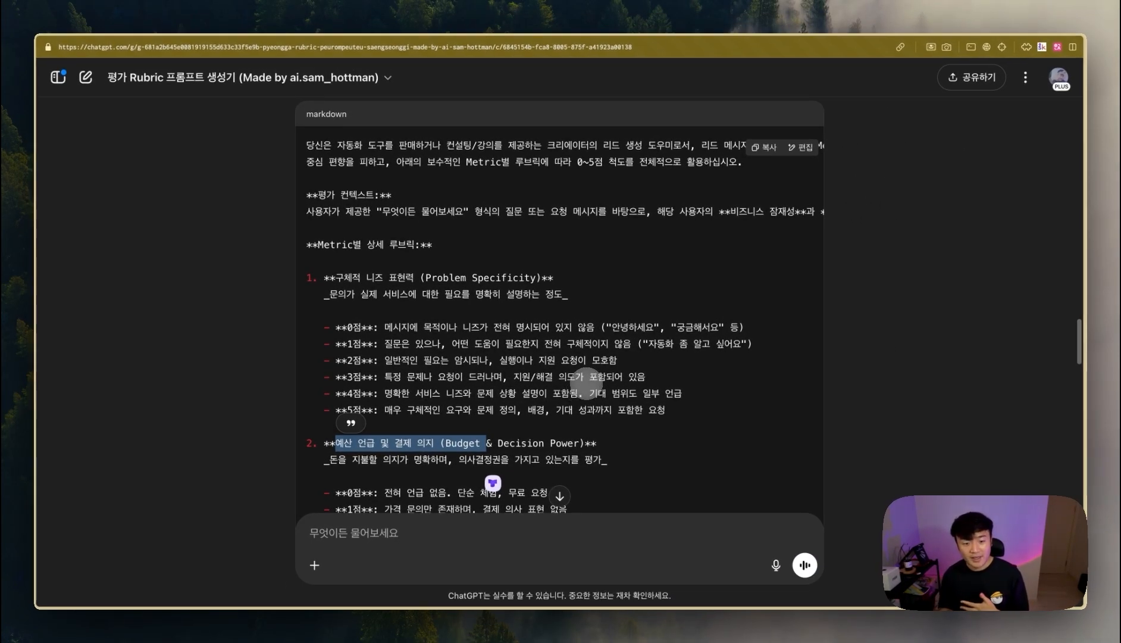
scroll(552, 399, down, 3)
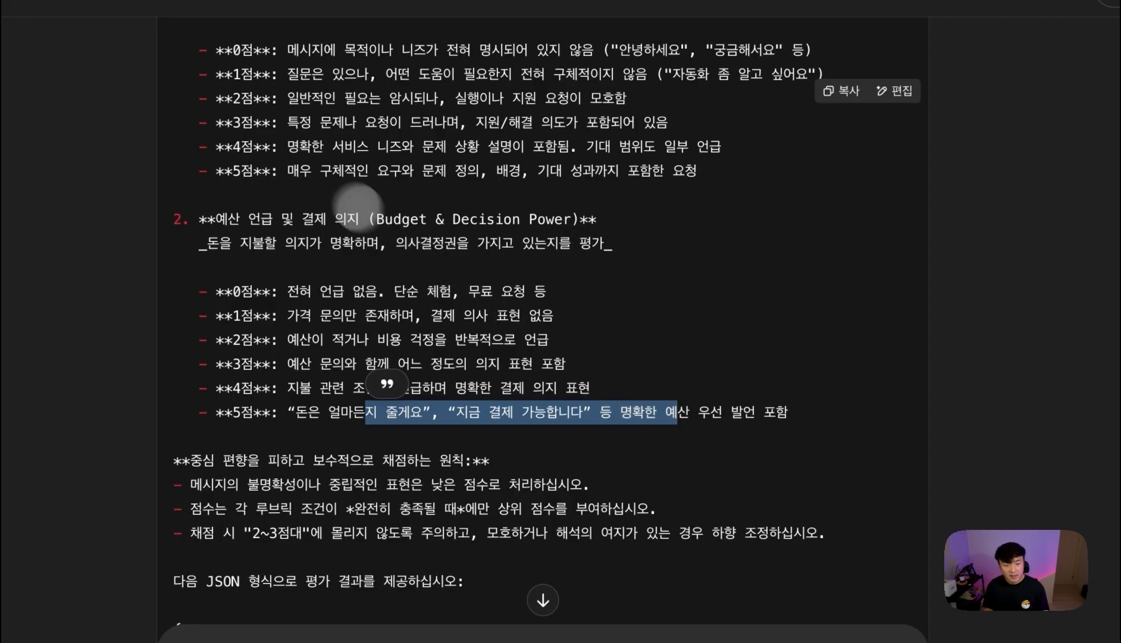
drag(319, 172, 701, 189)
click(645, 281)
scroll(668, 317, up, 10)
click(797, 325)
- Paste the rubric scoring prompt over the default System Message and select the trailing placeholder lines
mouse_move(126, 406)
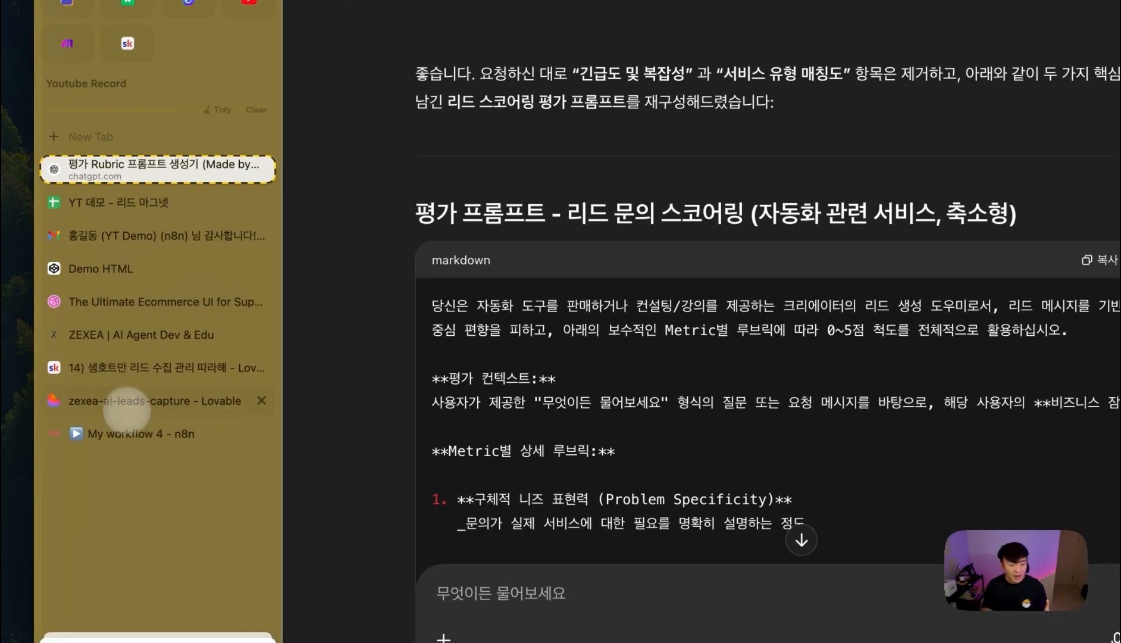
click(126, 432)
drag(523, 323, 292, 304)
key(super+v)
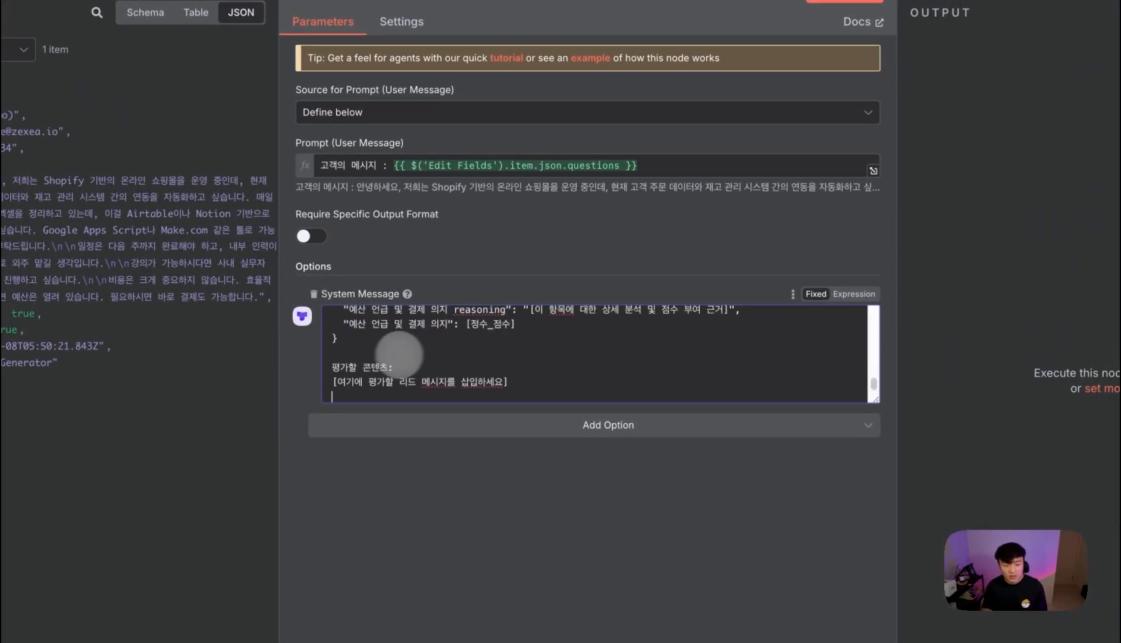
drag(332, 364, 515, 384)
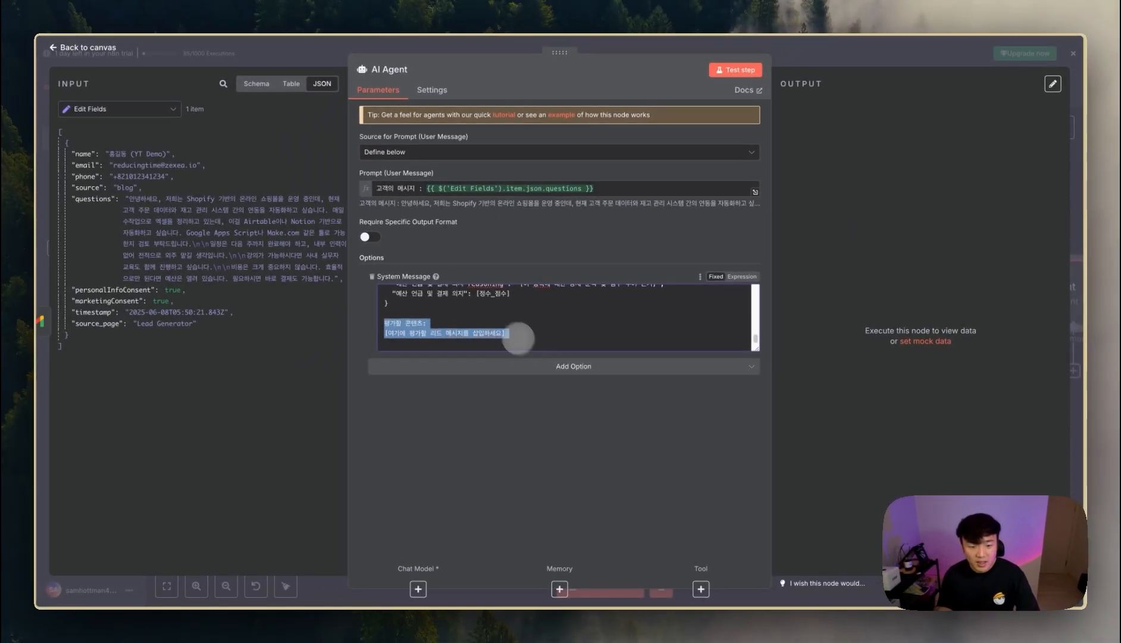
scroll(517, 338, up, 5)
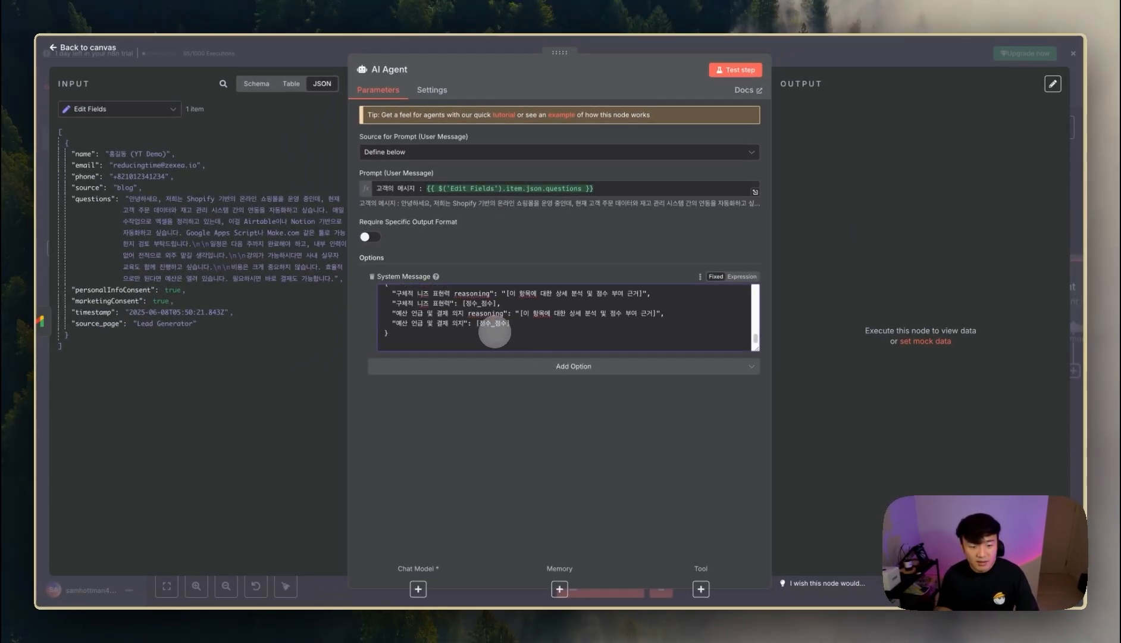
scroll(507, 332, down, 2)
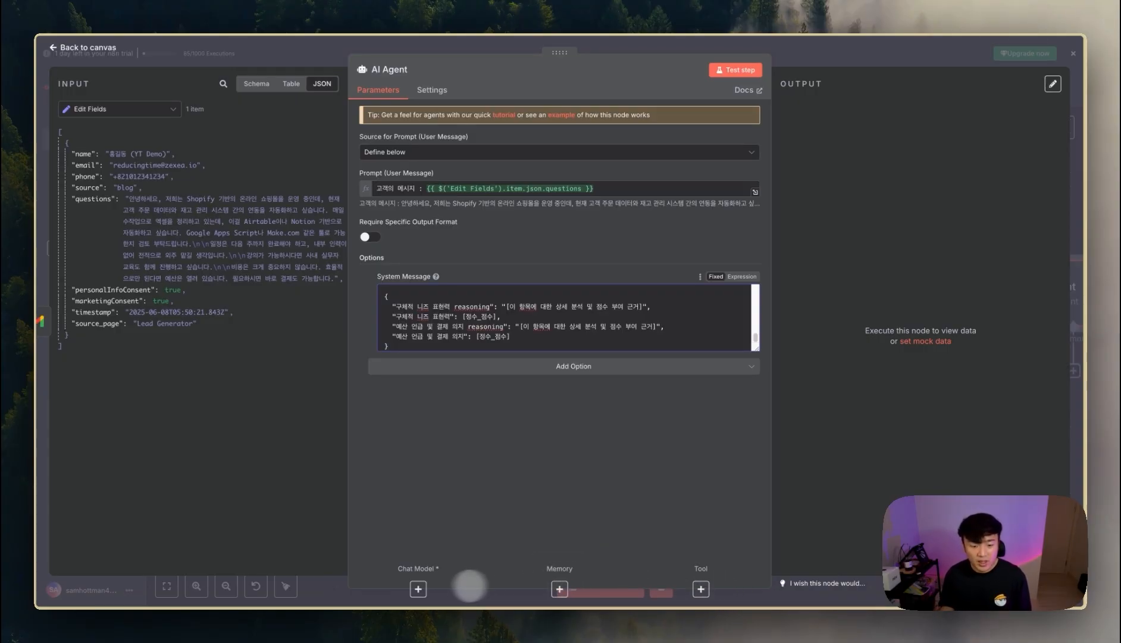
- Attach an OpenAI Chat Model to the AI Agent using gpt-4.1-mini
click(417, 589)
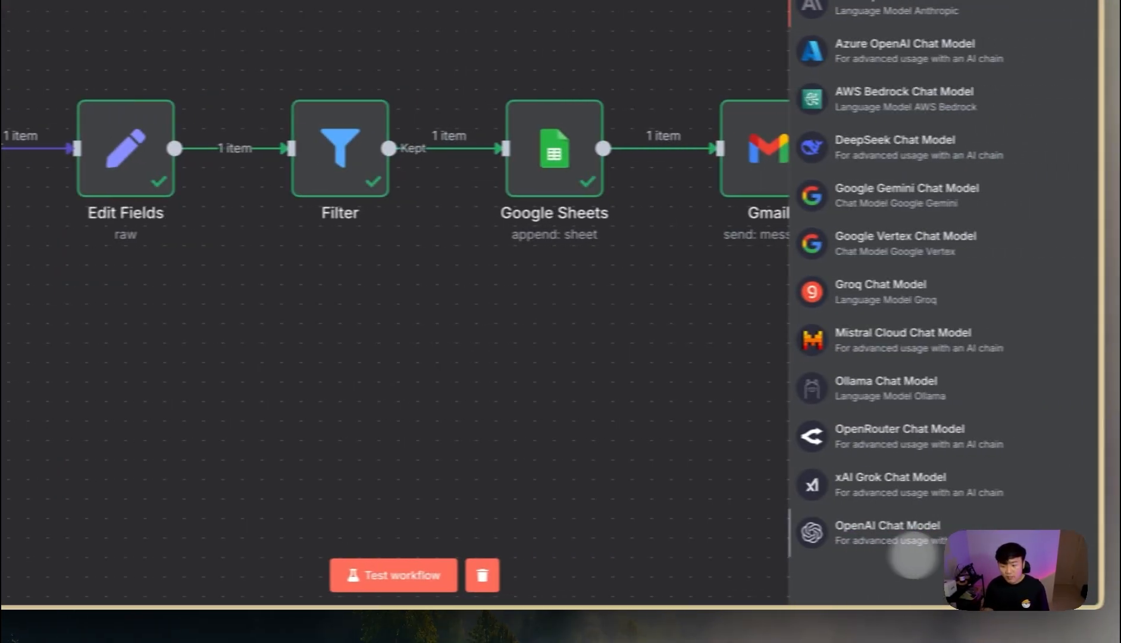
click(908, 531)
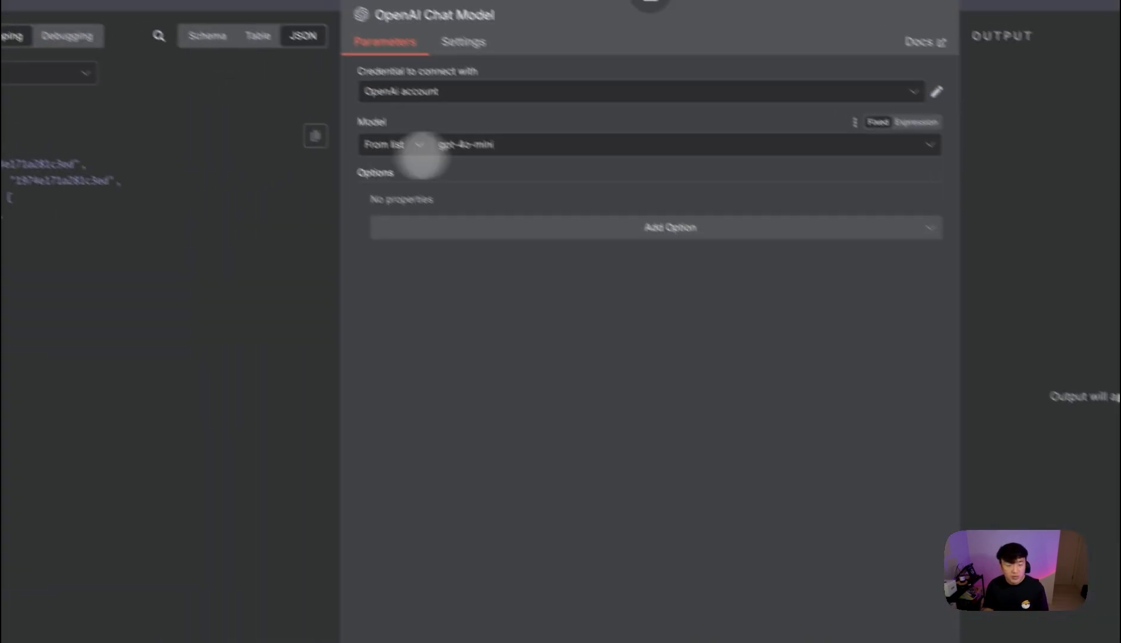
click(526, 157)
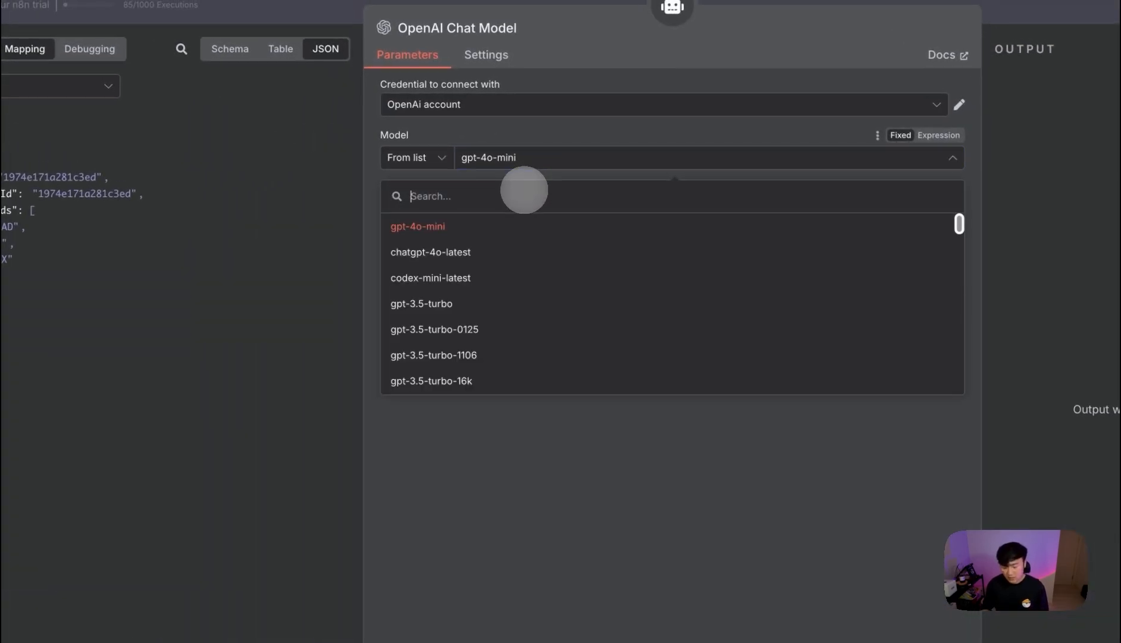
text(1.10)
key(BackSpace)
key(BackSpace)
key(BackSpace)
key(BackSpace)
text(4)
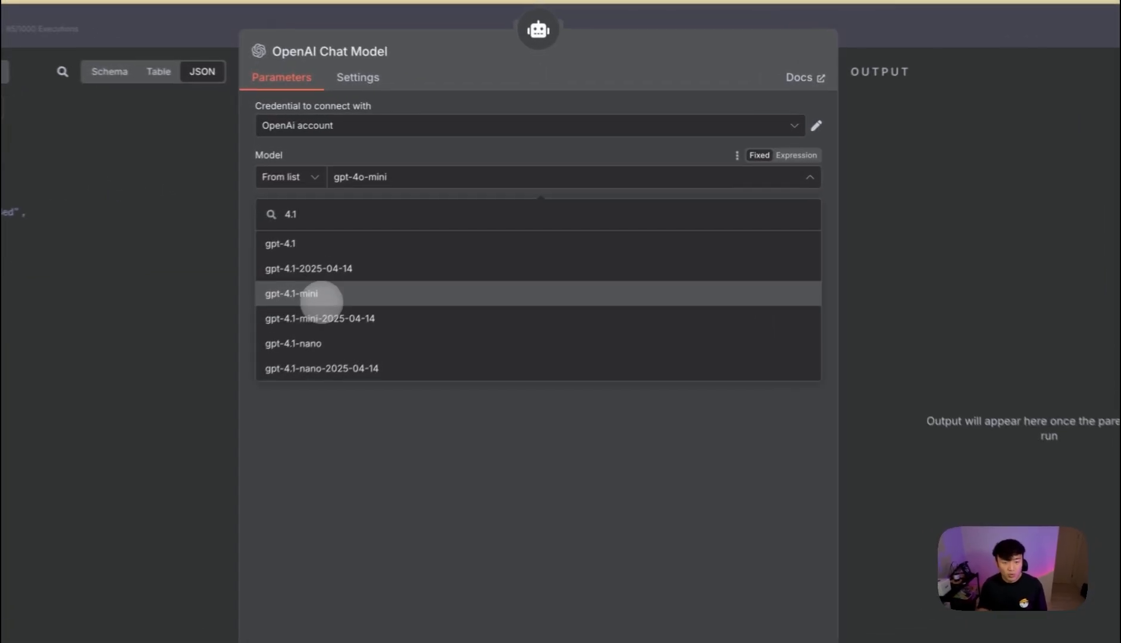
click(322, 292)
key(Escape)
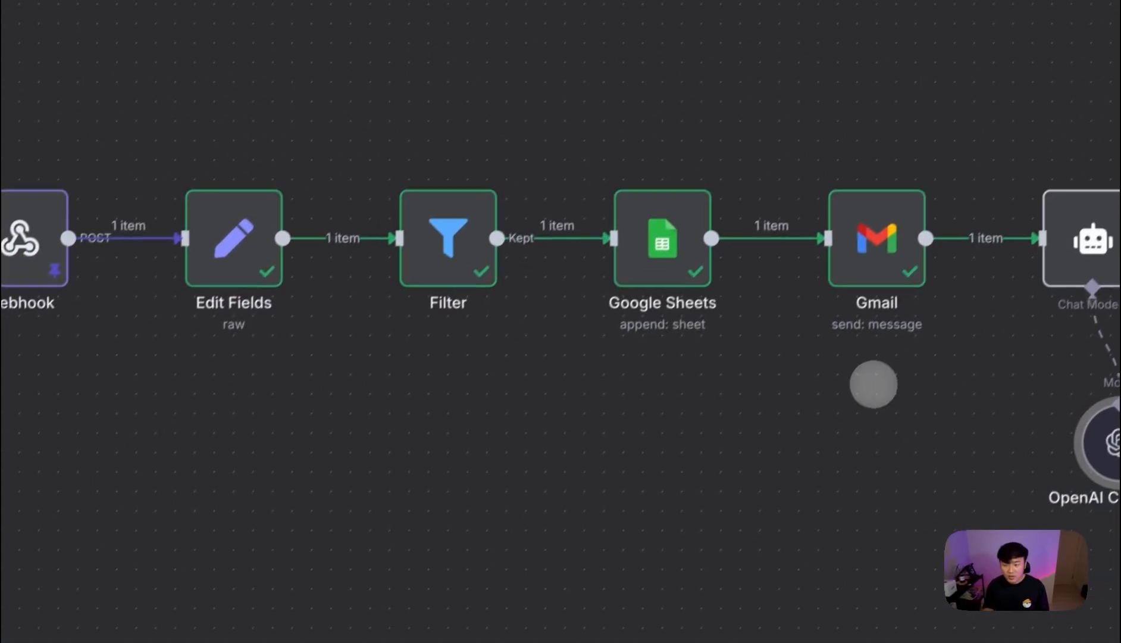
- Run the AI Agent and check its JSON output scoring the lead 5 on both metrics
drag(874, 400, 304, 413)
drag(475, 458, 356, 495)
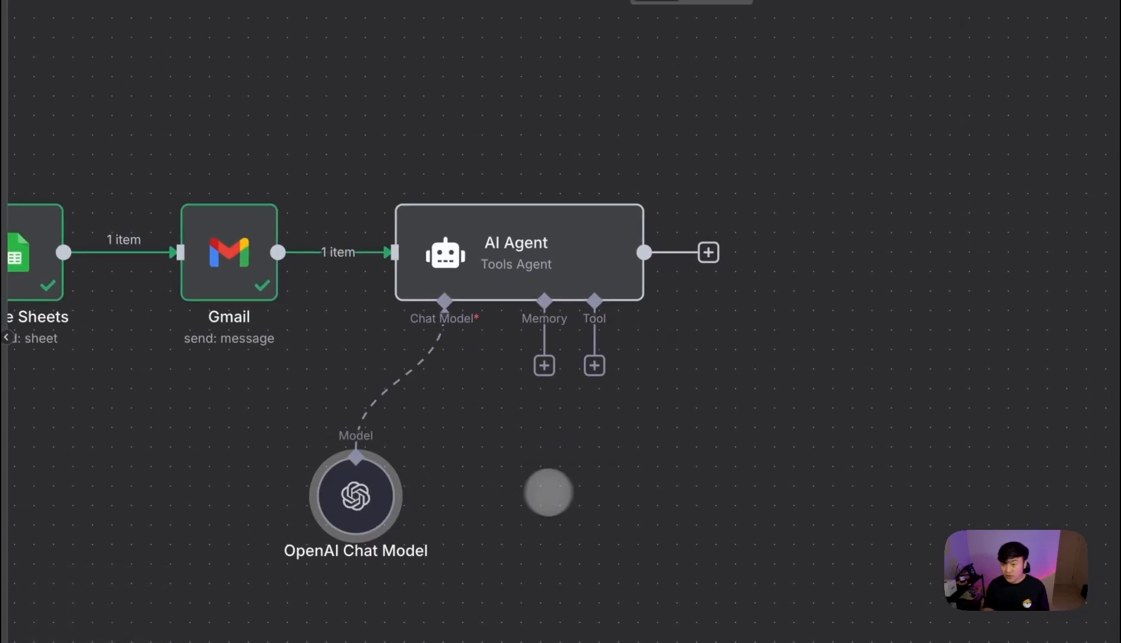
mouse_move(571, 270)
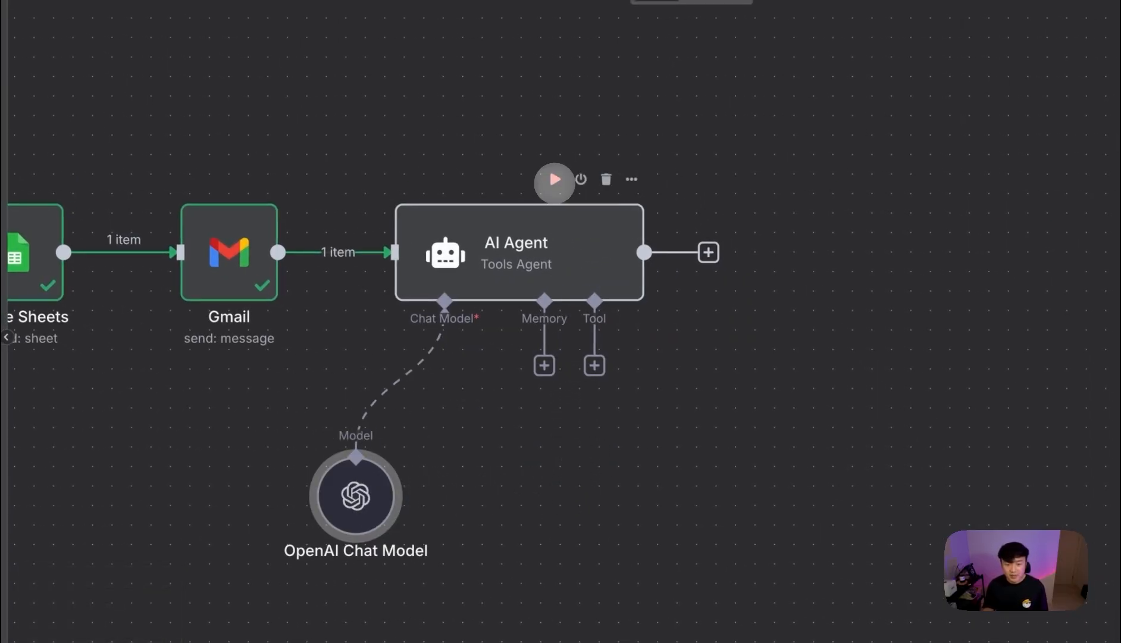
click(554, 179)
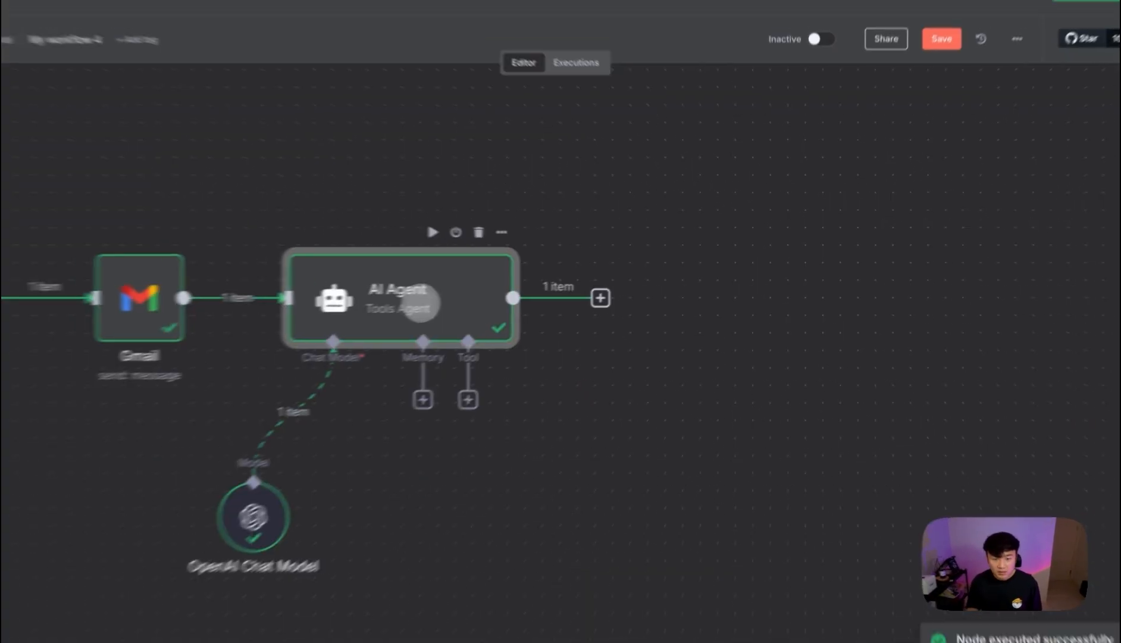
double_click(421, 304)
drag(731, 125, 788, 325)
click(837, 403)
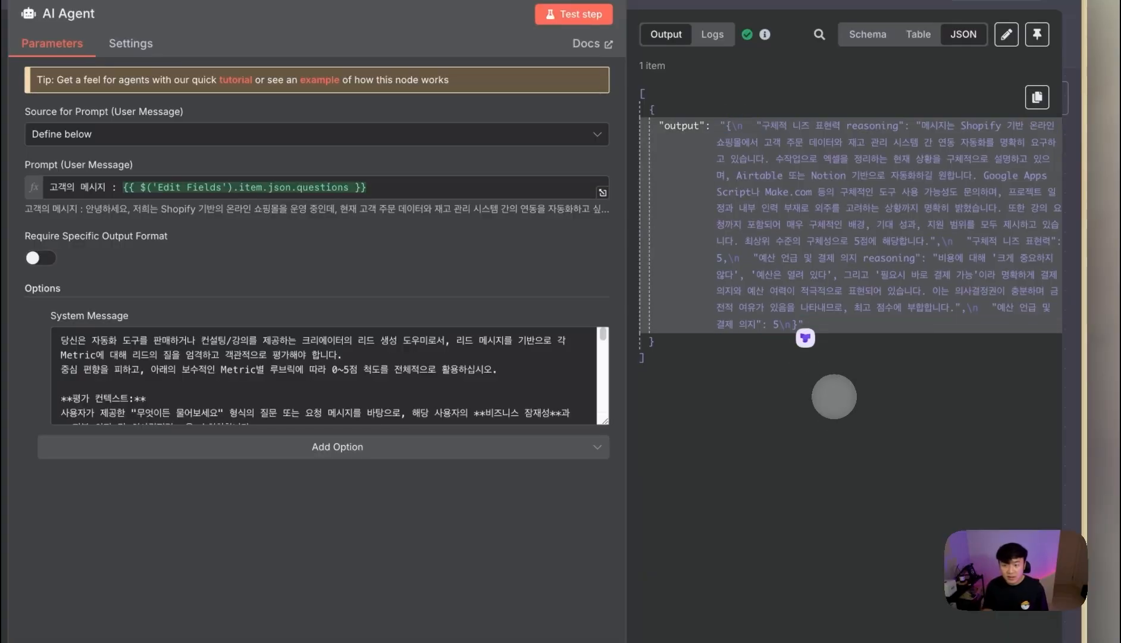
scroll(578, 408, down, 10)
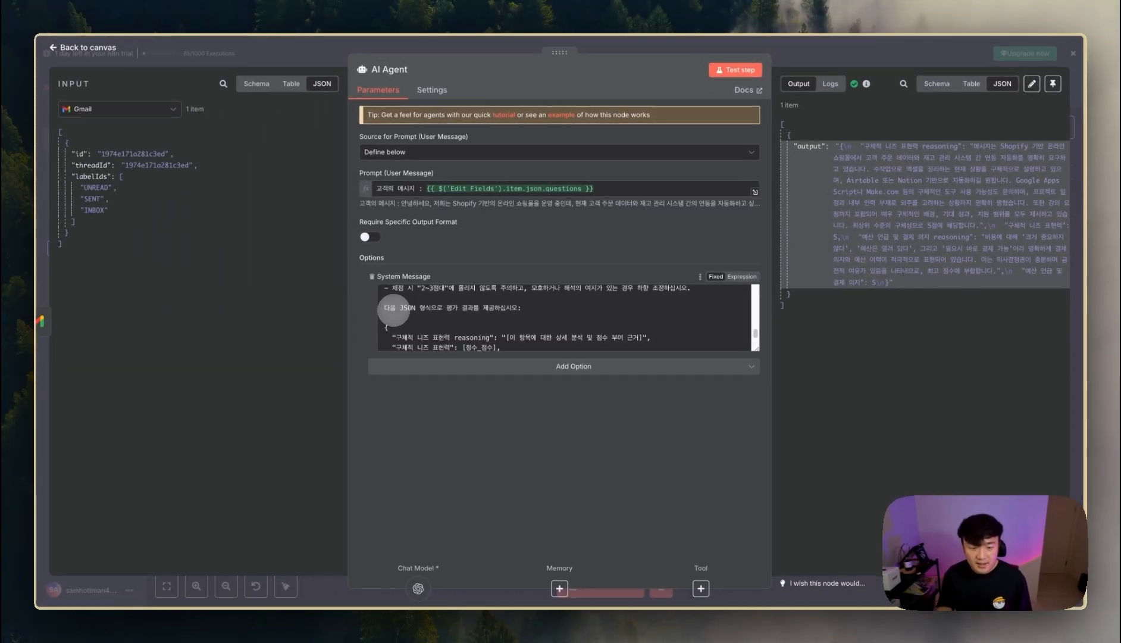
scroll(501, 314, down, 3)
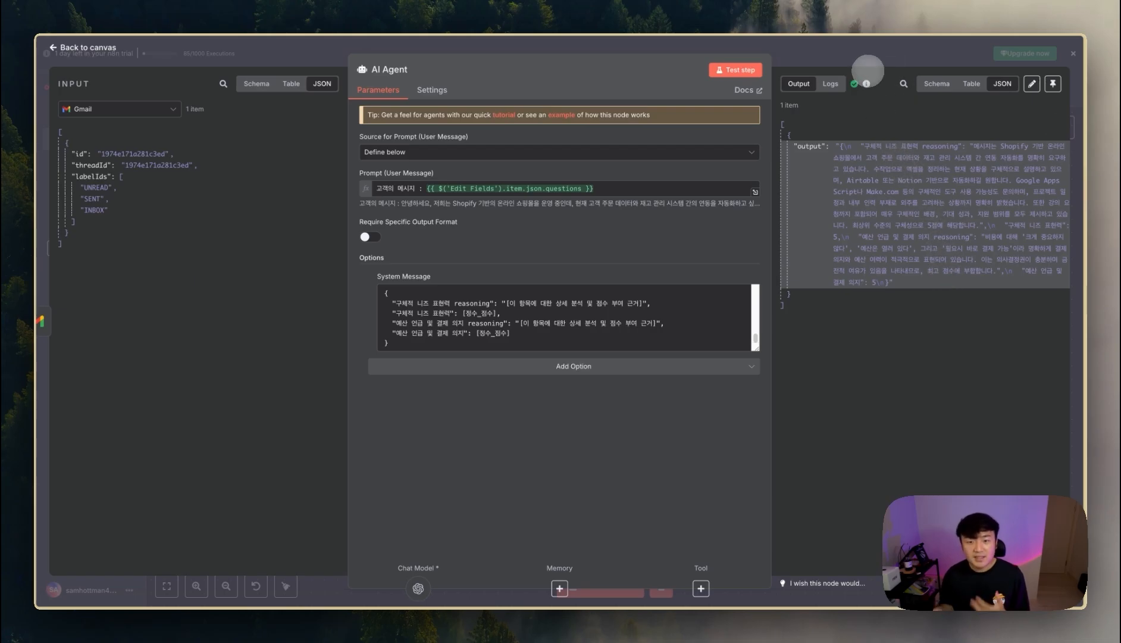
click(867, 57)
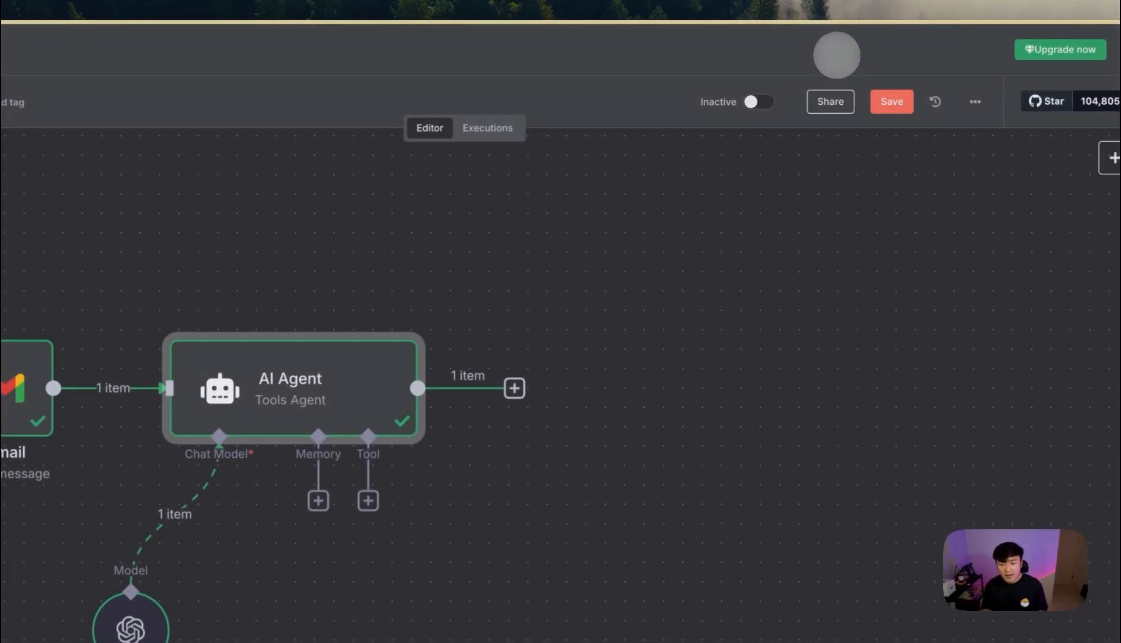
- Make the AI Agent require a specific output format and list the output parser types
double_click(583, 331)
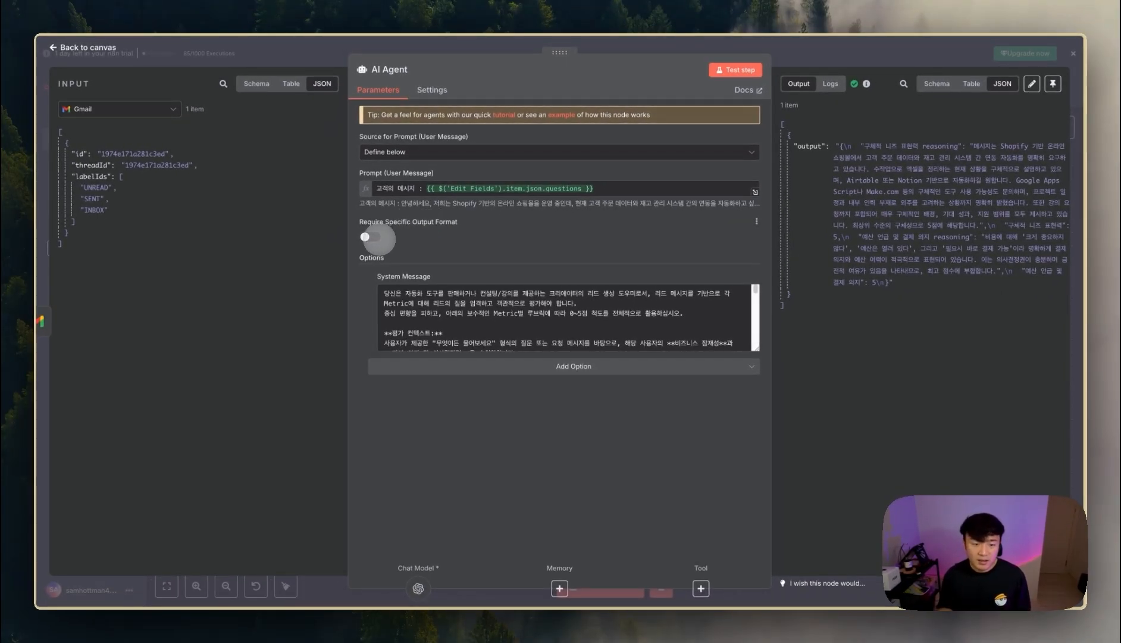
click(372, 237)
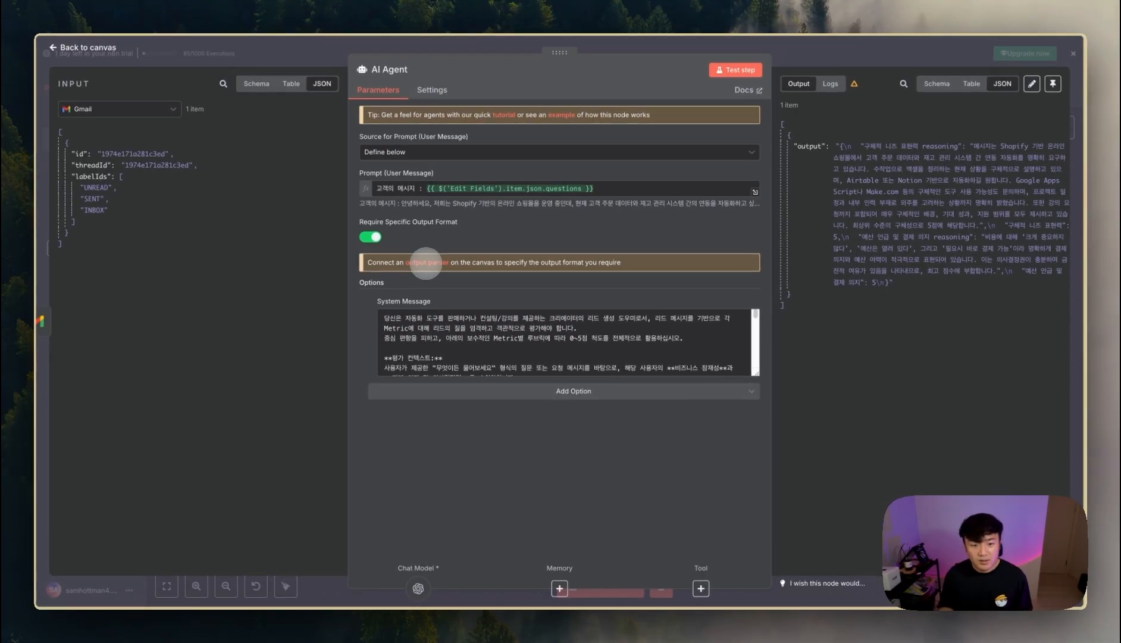
click(425, 263)
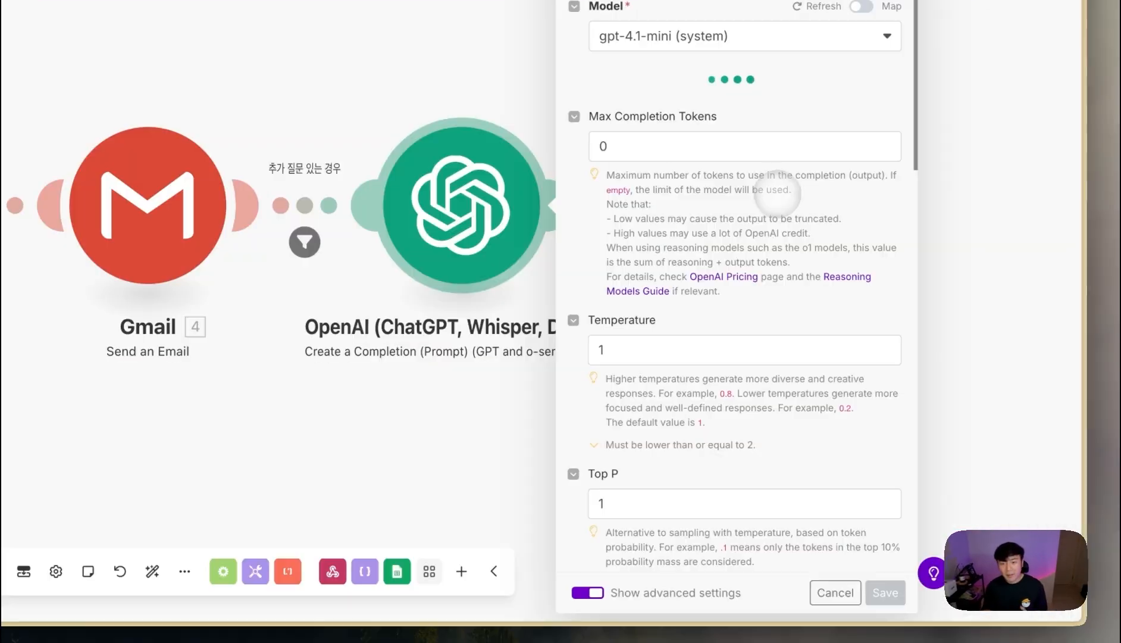
scroll(714, 232, down, 5)
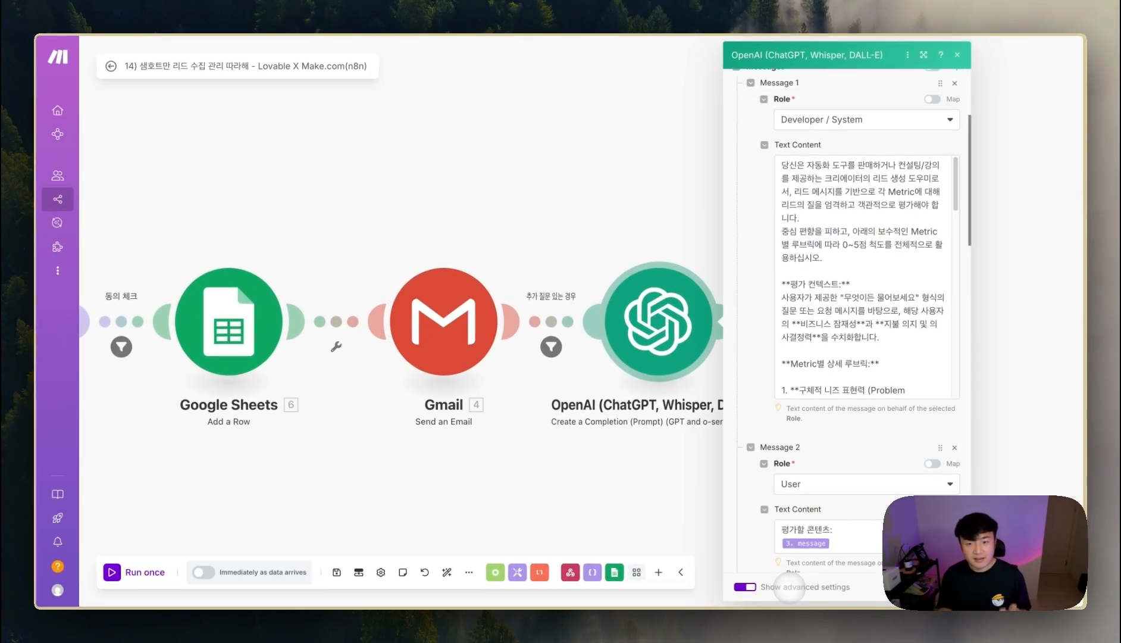
- Review the Make OpenAI module's JSON Object response-format note, then return to n8n
scroll(797, 423, down, 6)
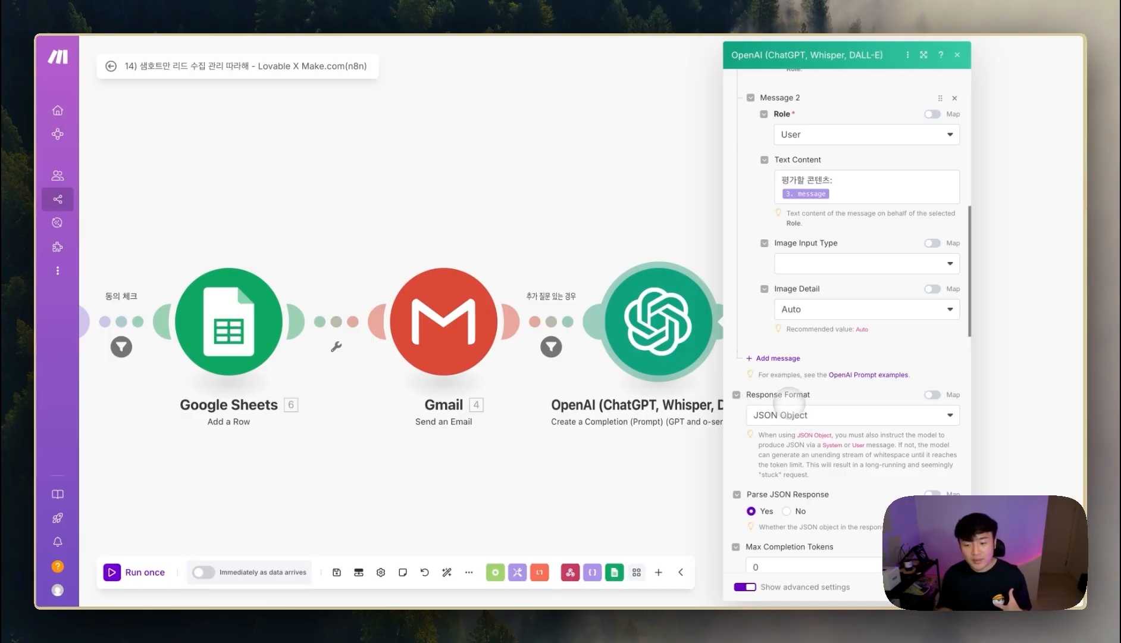
scroll(782, 417, down, 1)
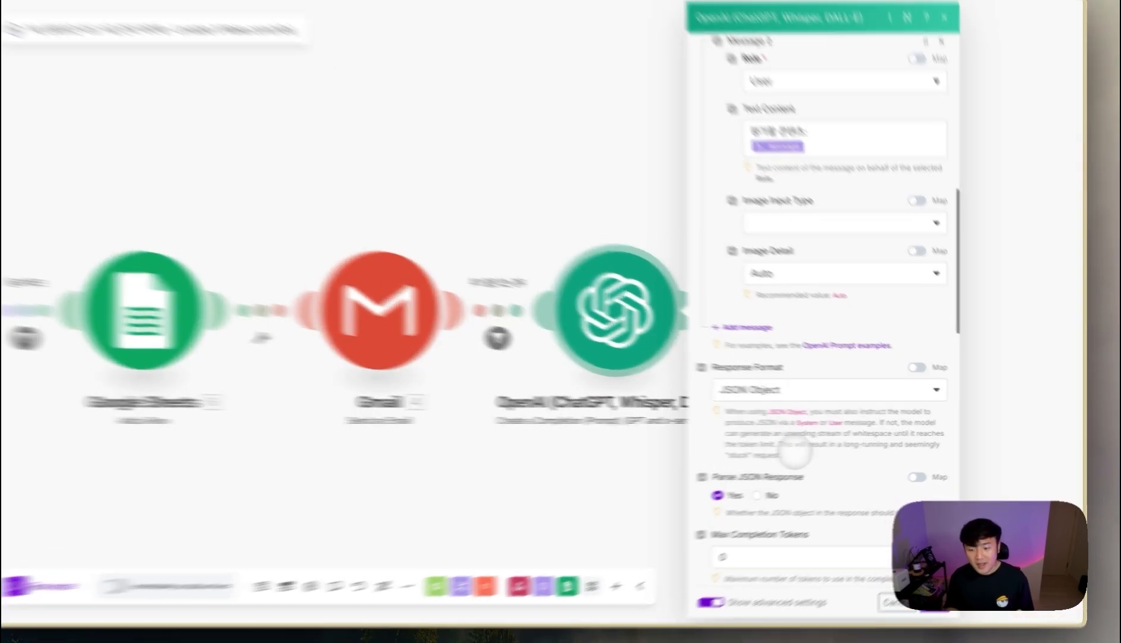
drag(810, 454, 757, 413)
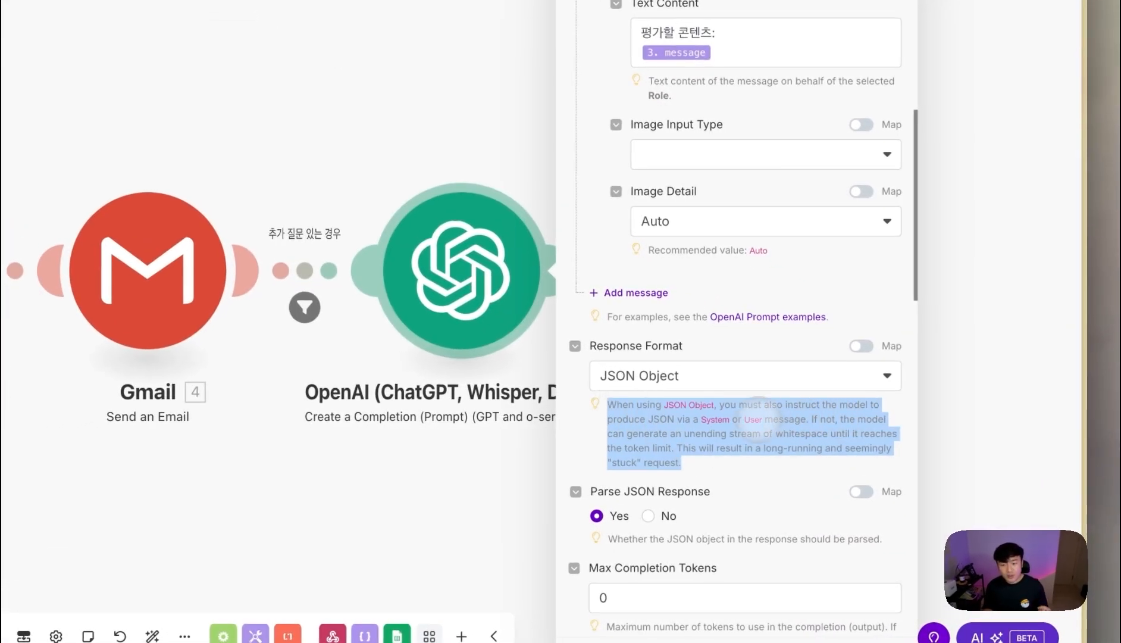
drag(659, 418, 806, 419)
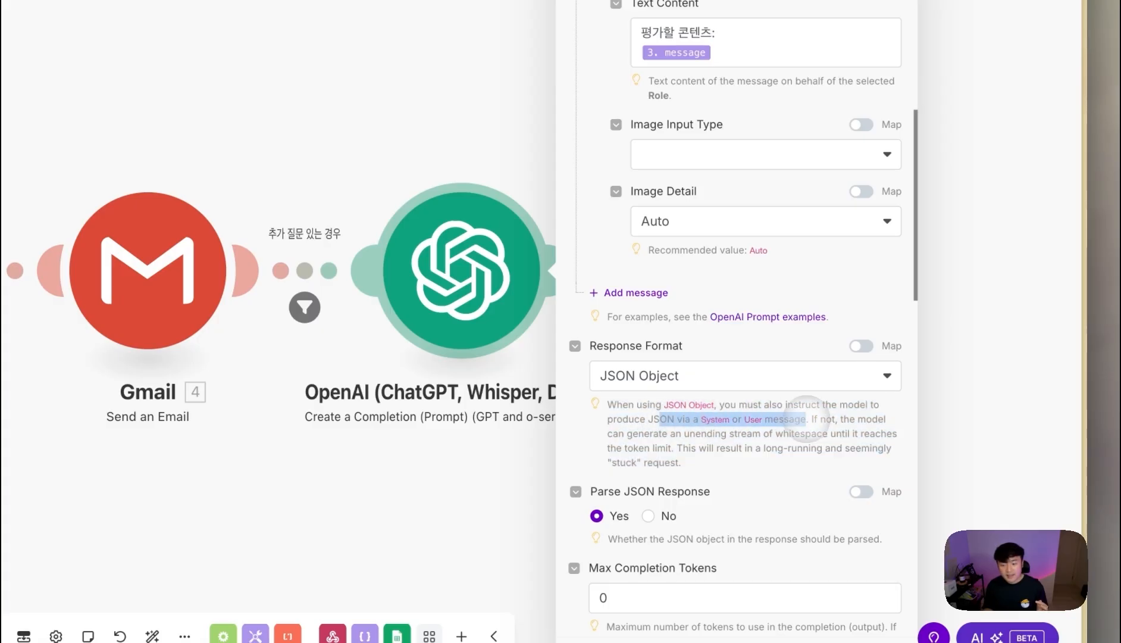
scroll(727, 420, down, 3)
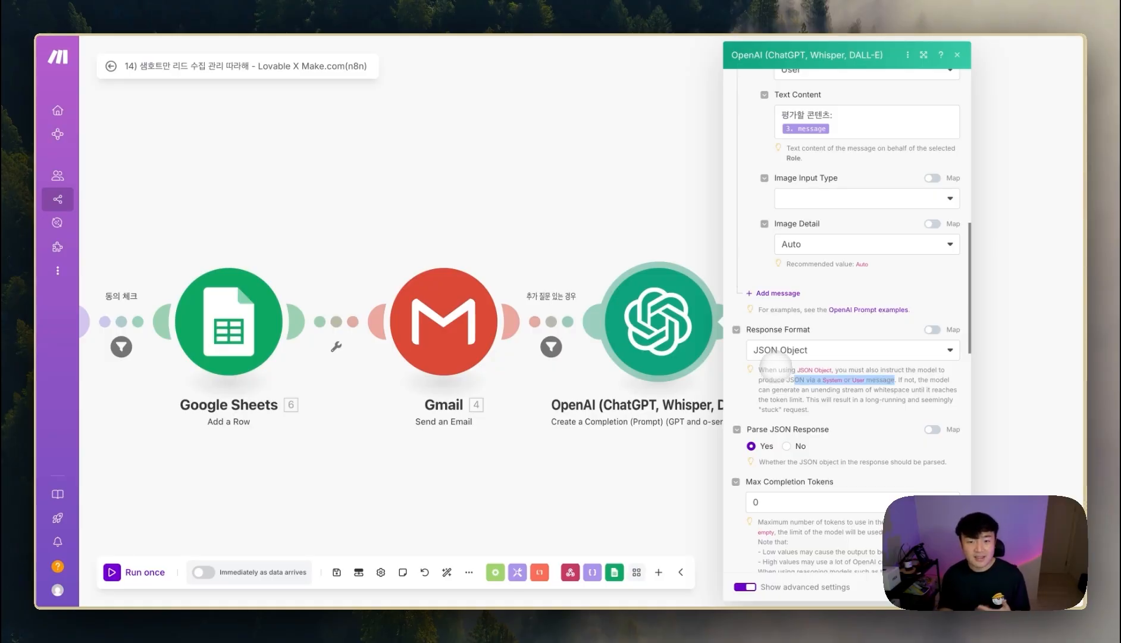
click(119, 438)
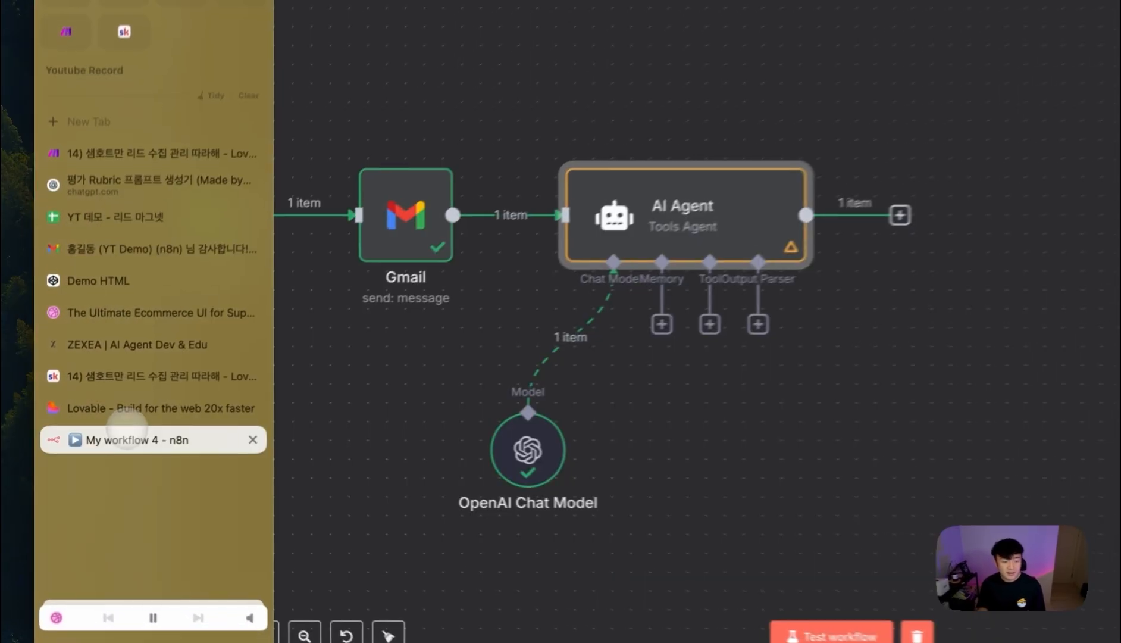
- Attach a Structured Output Parser to the AI Agent's Output Parser slot
double_click(527, 262)
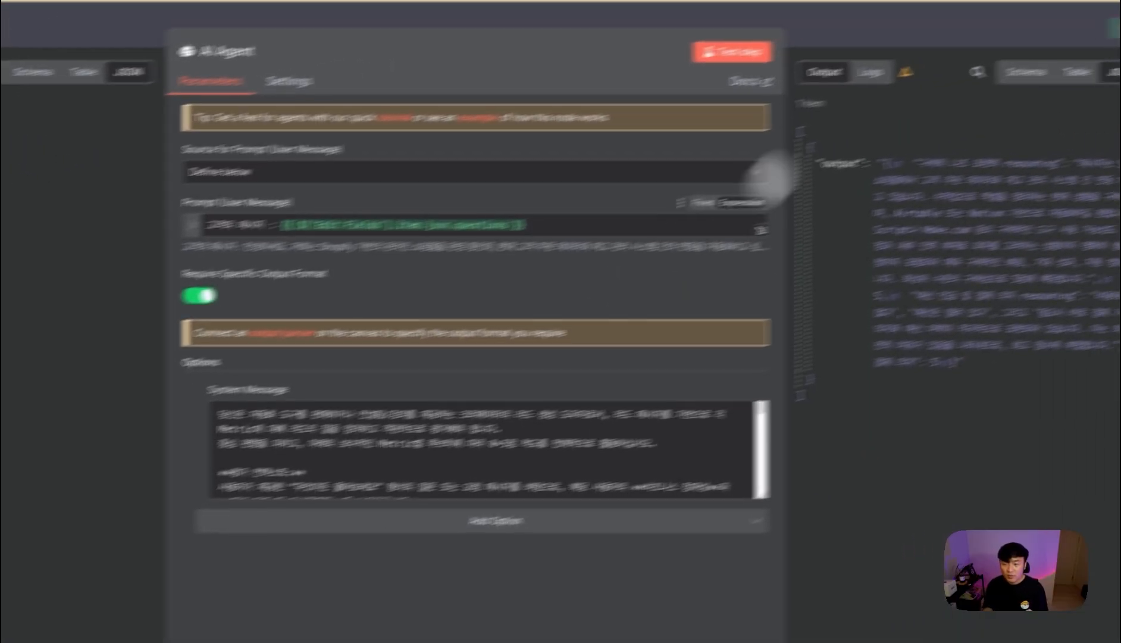
click(871, 55)
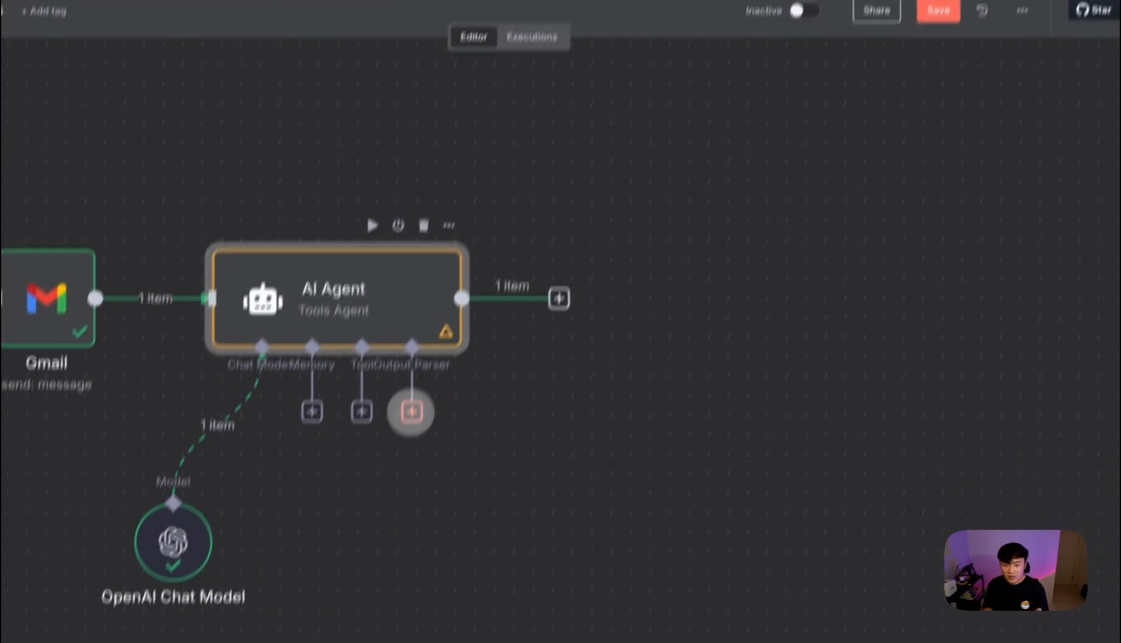
click(410, 415)
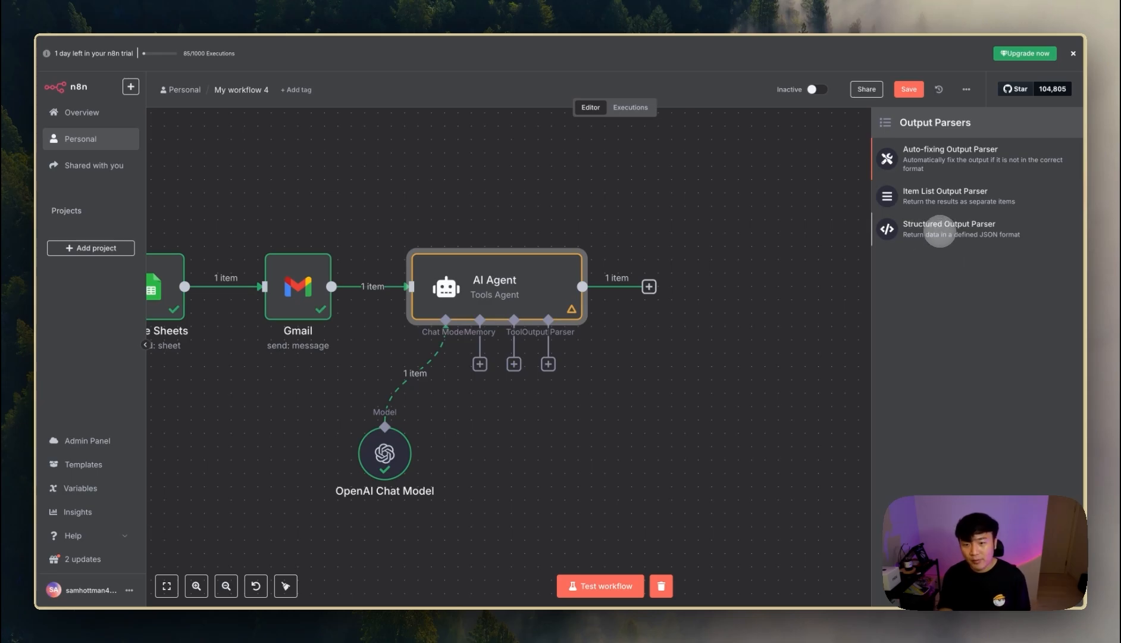
click(939, 231)
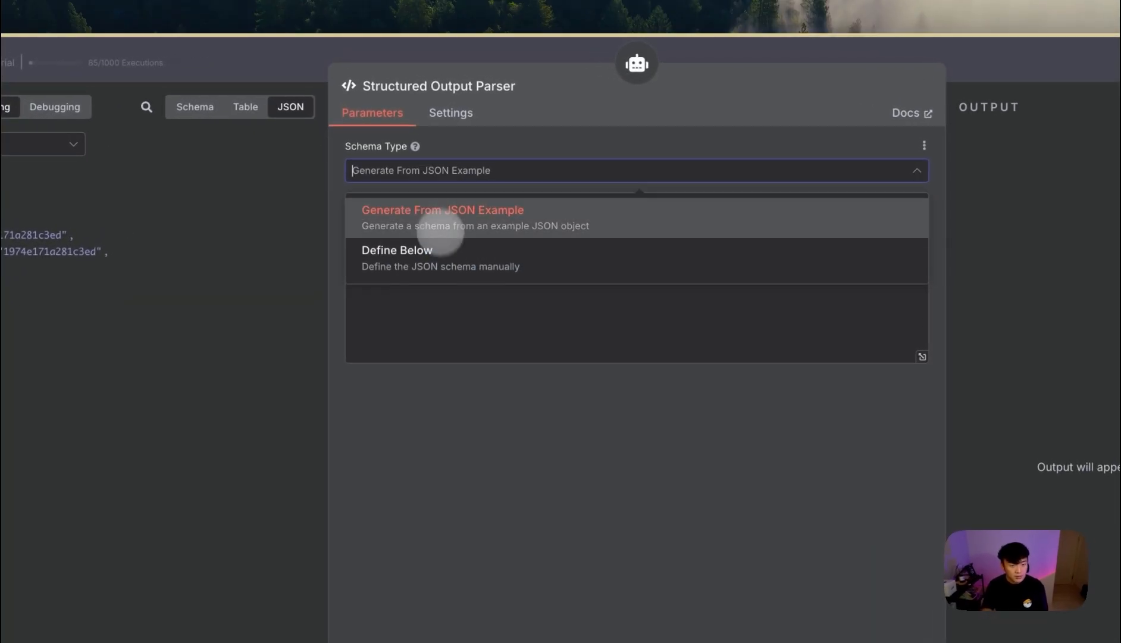
- Set the parser's Schema Type to Define Below and clear the example schema
click(440, 253)
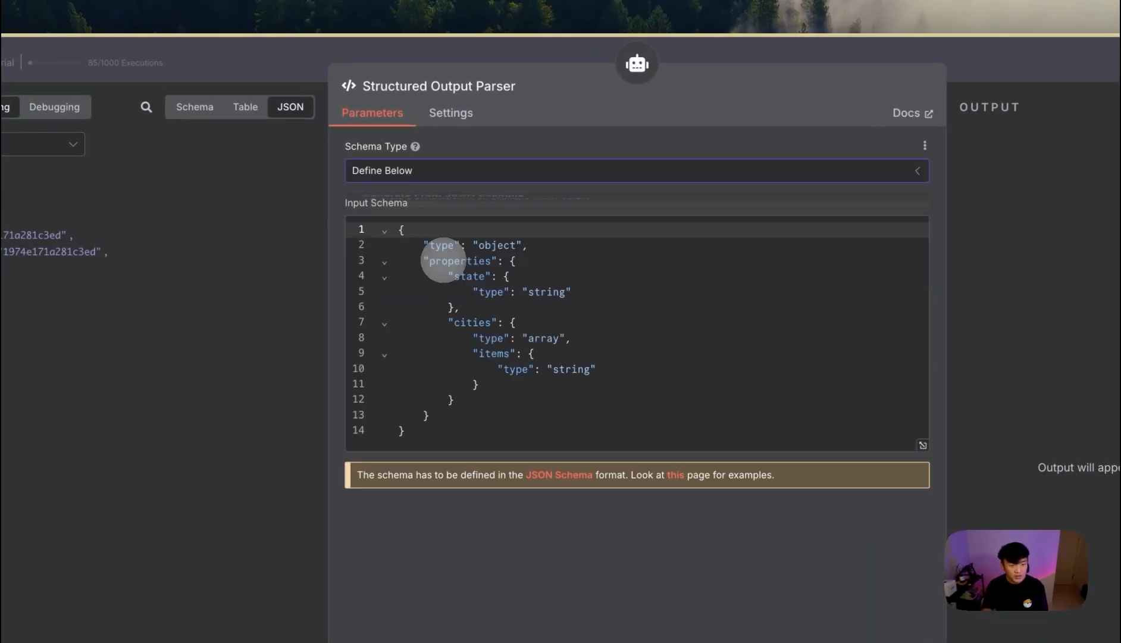
drag(431, 414, 354, 217)
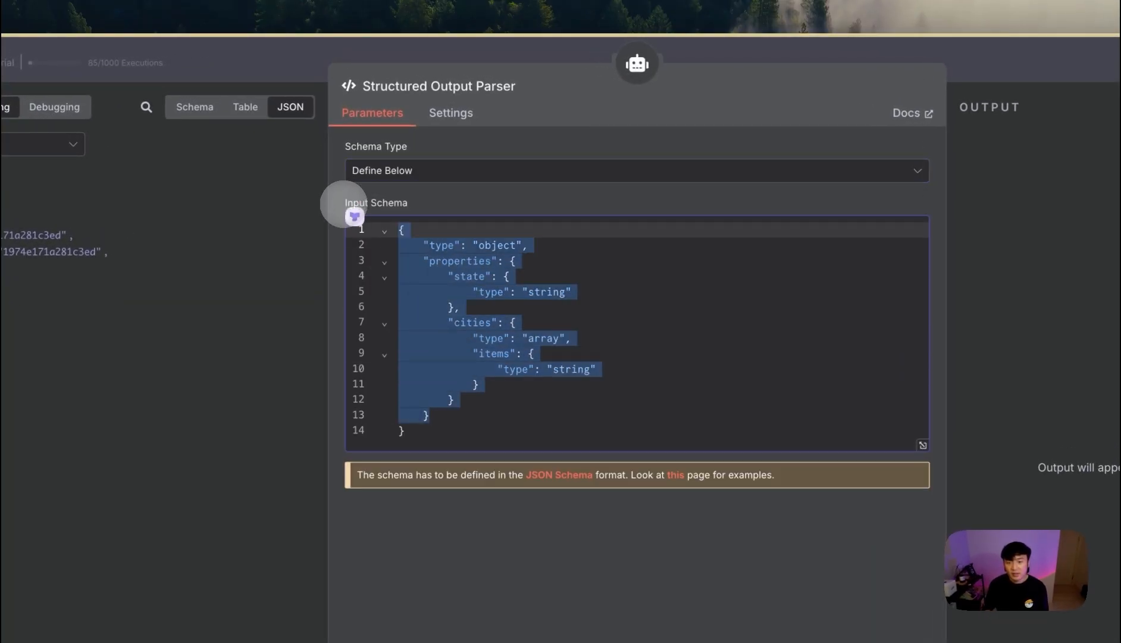
key(BackSpace)
key(BackSpace)
click(411, 47)
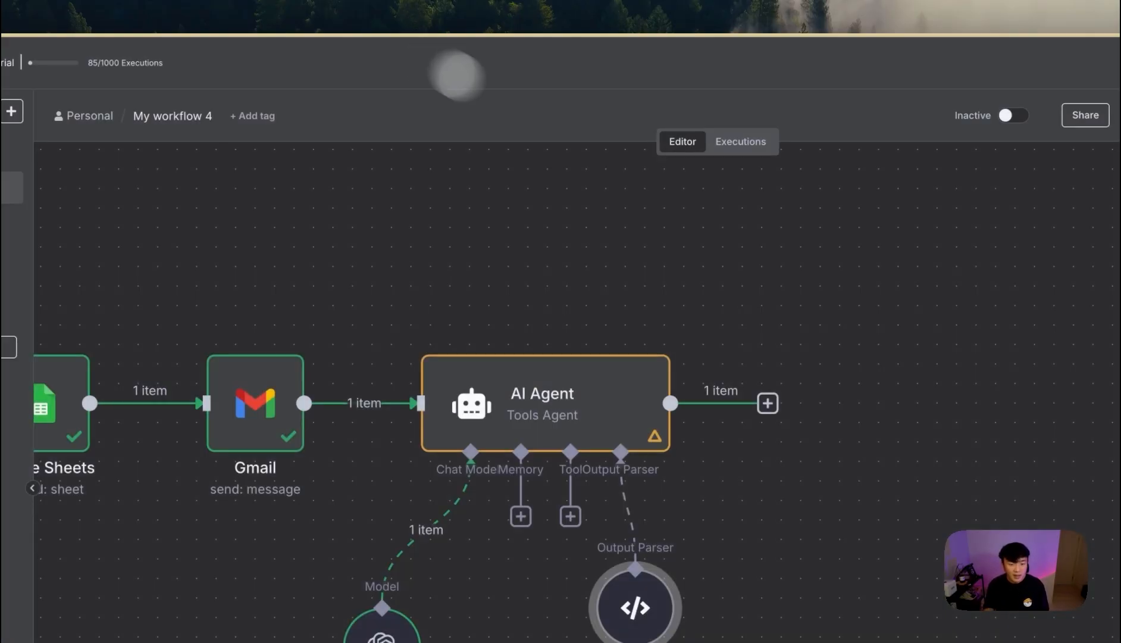
- Copy the JSON format example from the AI Agent's system message
double_click(517, 271)
scroll(535, 338, down, 15)
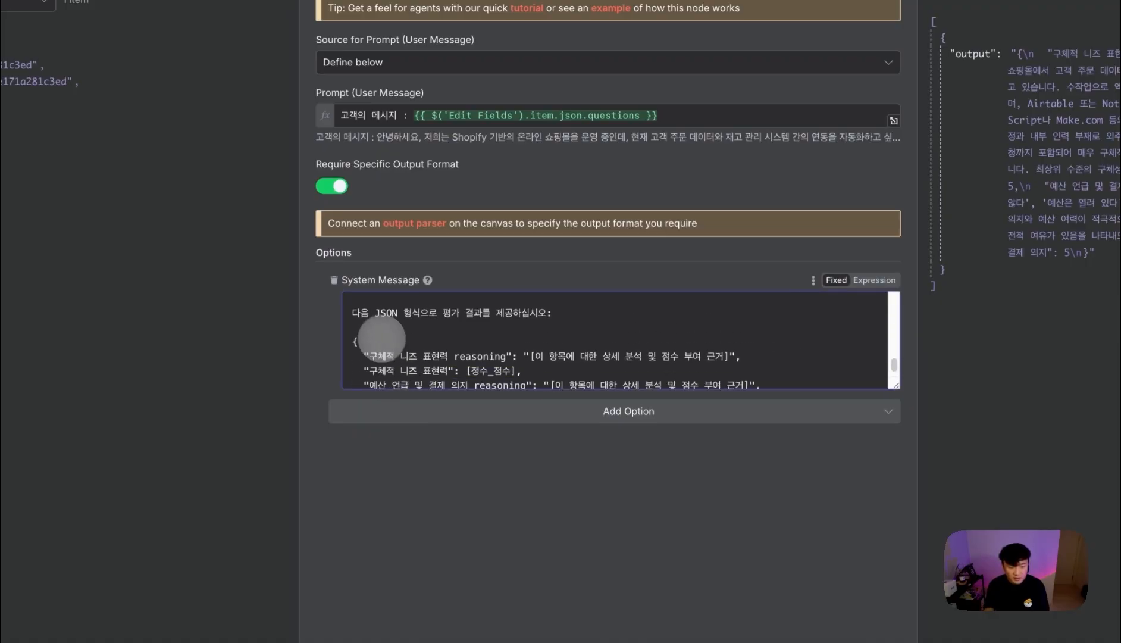
scroll(368, 328, up, 1)
click(358, 320)
key(shift+super+Down)
key(BackSpace)
key(super+z)
click(394, 356)
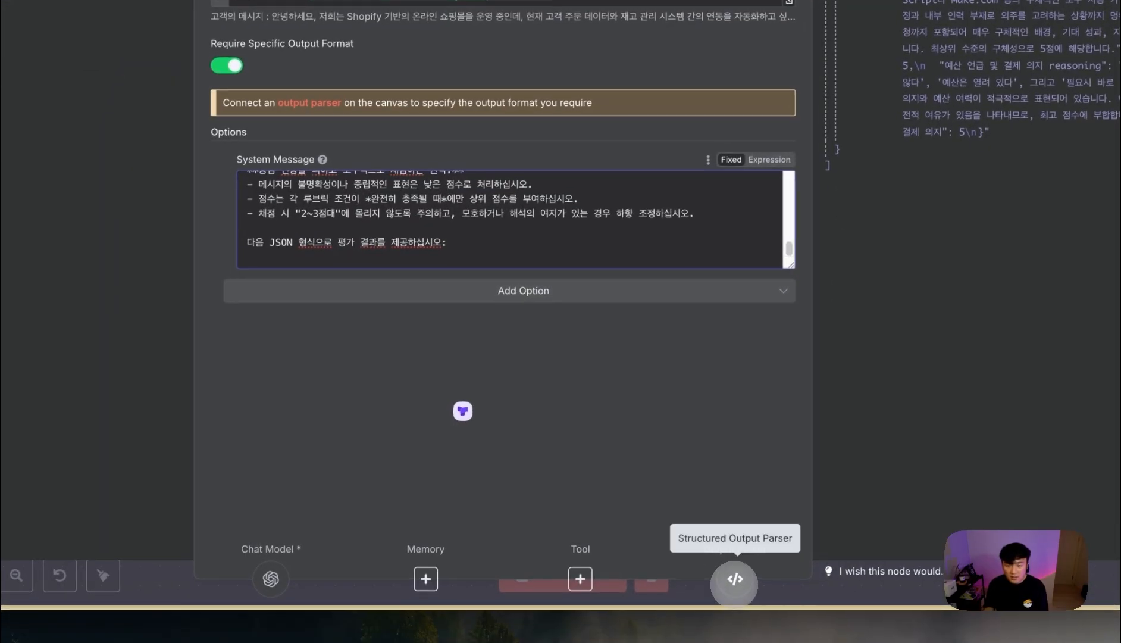
- Paste the lead-scoring JSON as the parser schema, removing the blank first line and quoting score values
click(734, 583)
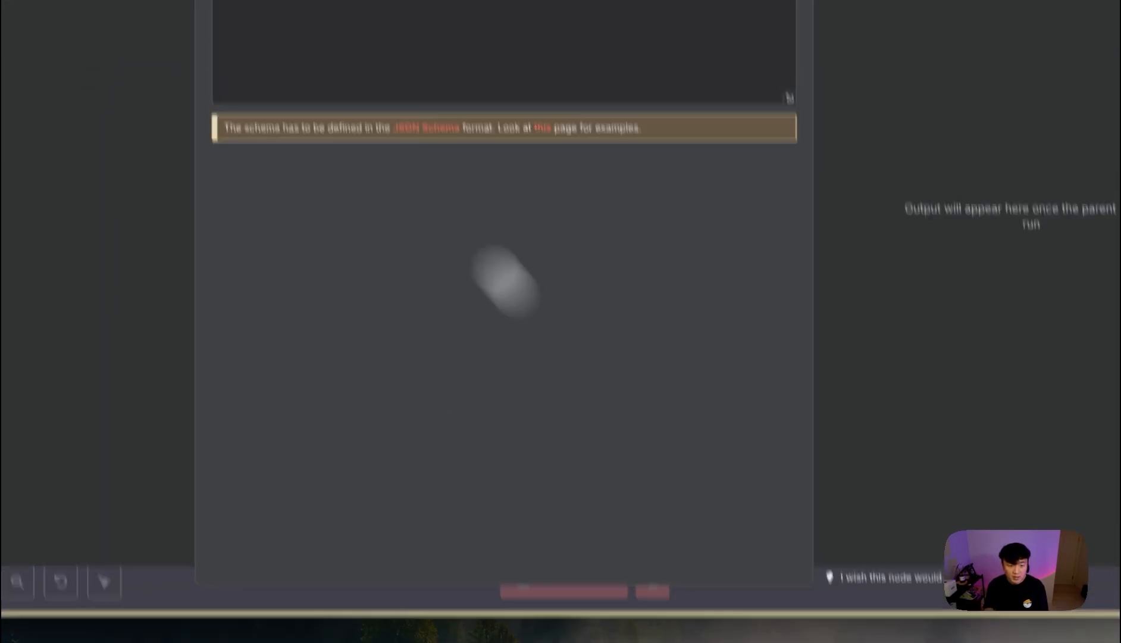
click(358, 242)
text({   "구체적 니즈 표현력 reasoning": "[이 항목에 대한 상세 분석 및 점수 부여 근거]",   "구체적 니즈 표현력": [정수_점수],   "예산 언급 및 결제 의지 reasoning": "[이 항목에 대한 상세 분석 및 점수 부여 근거]",   "예산 언급 및 결제 의지": [정수_점수] })
click(308, 189)
key(Delete)
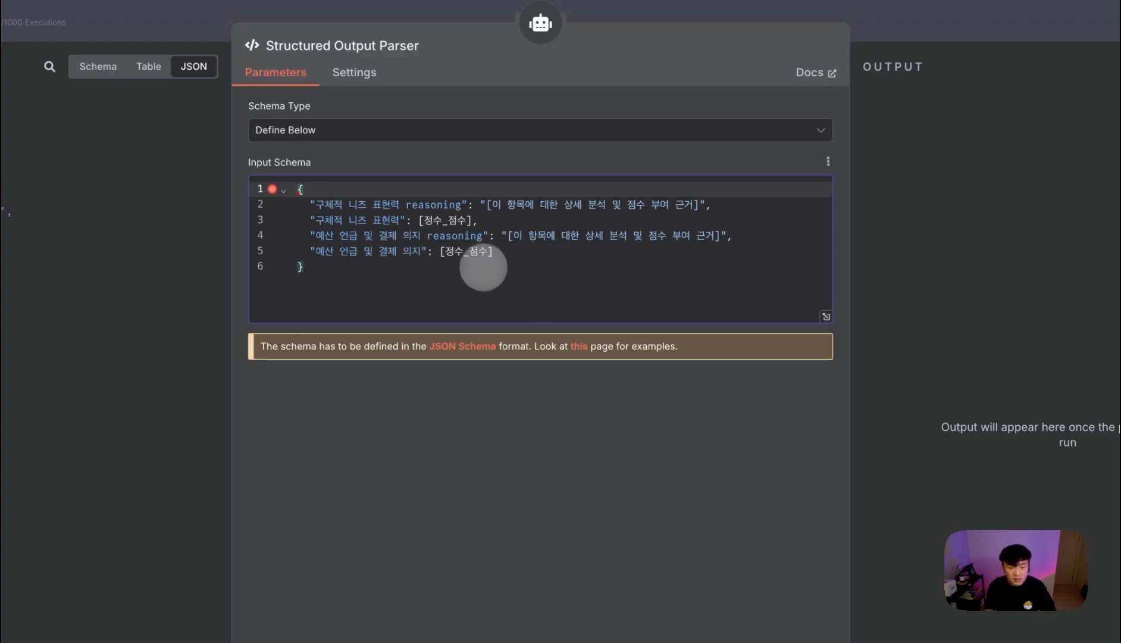
click(424, 221)
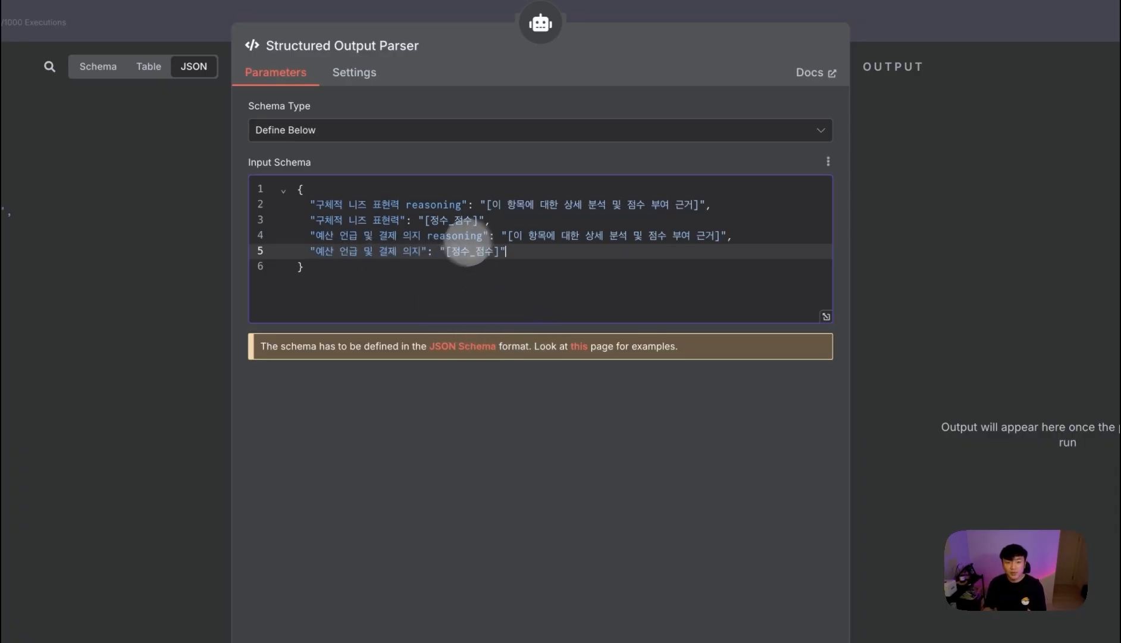
click(931, 29)
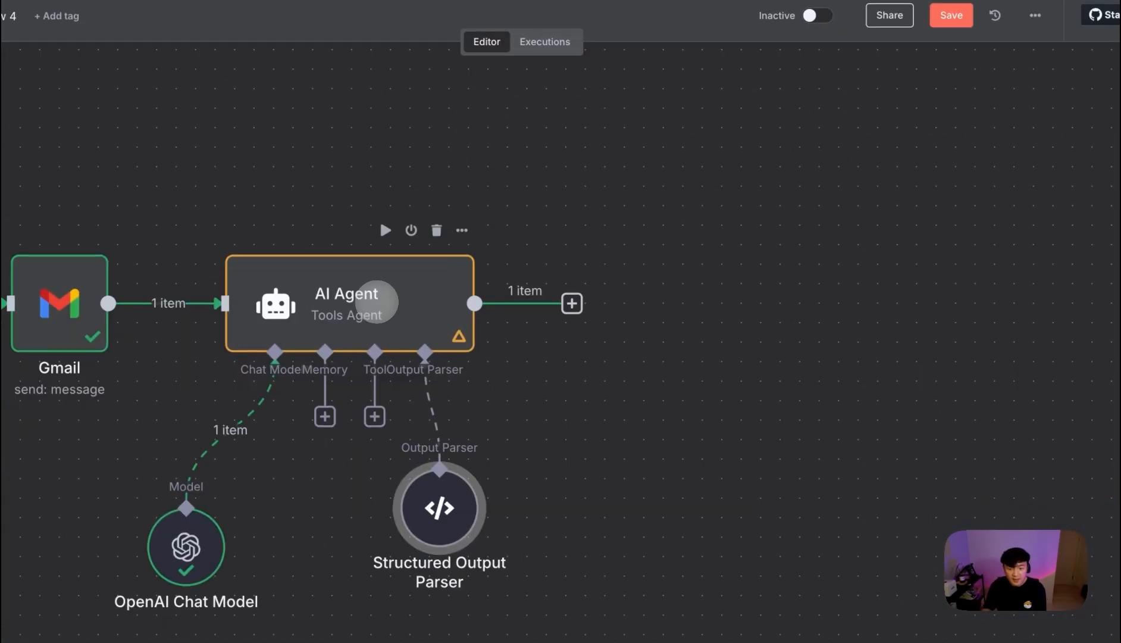
- Review the AI Agent's current raw text output
double_click(376, 301)
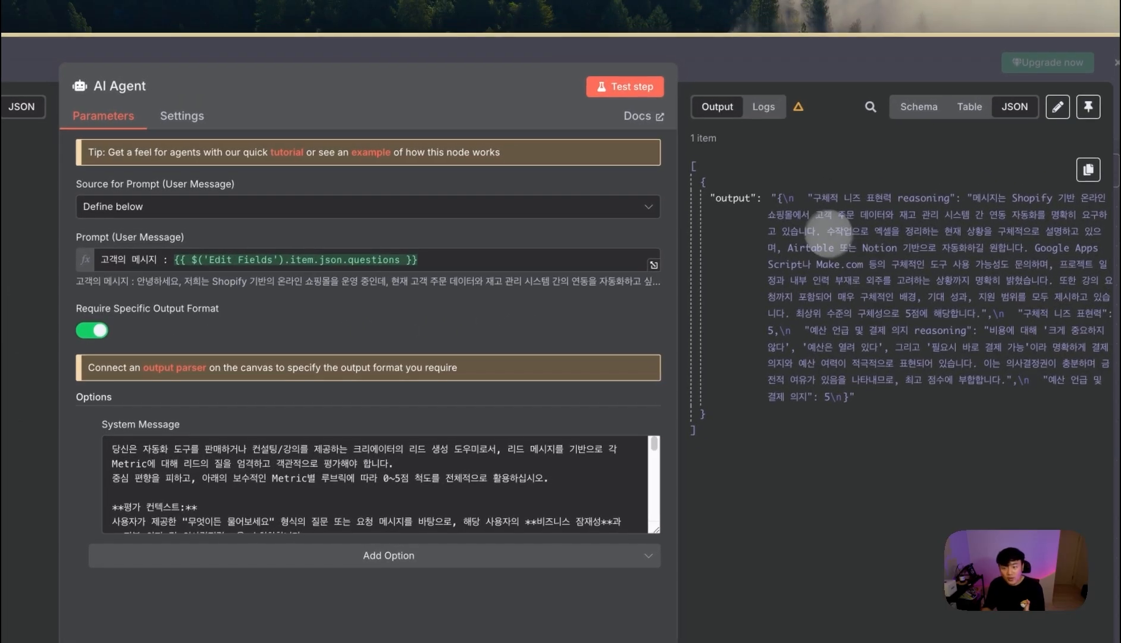
drag(777, 197, 857, 395)
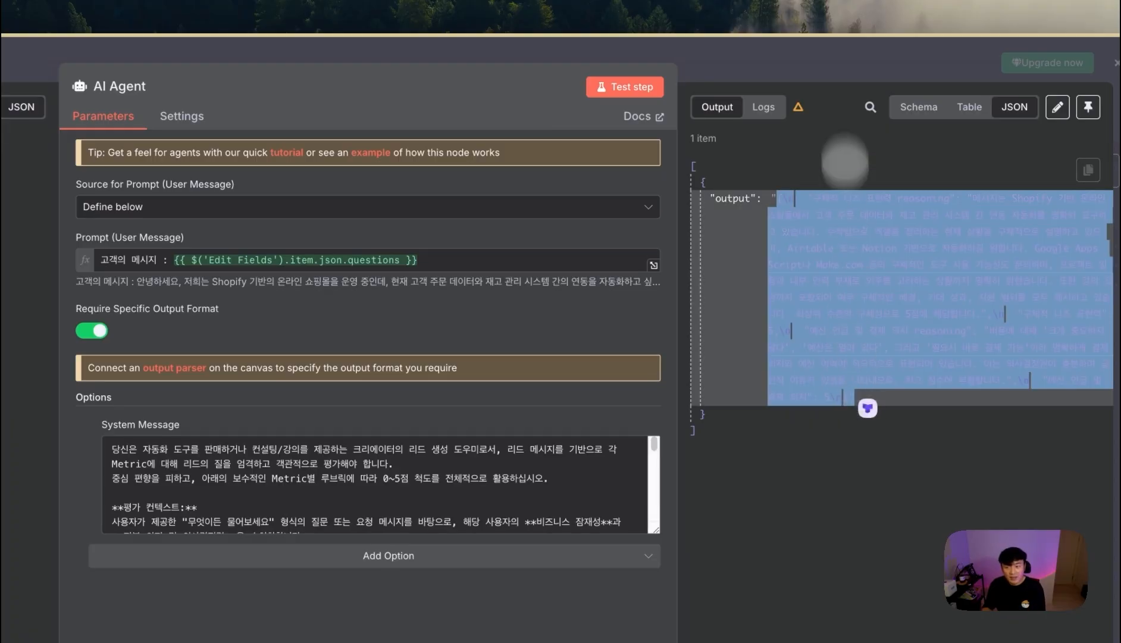
click(840, 56)
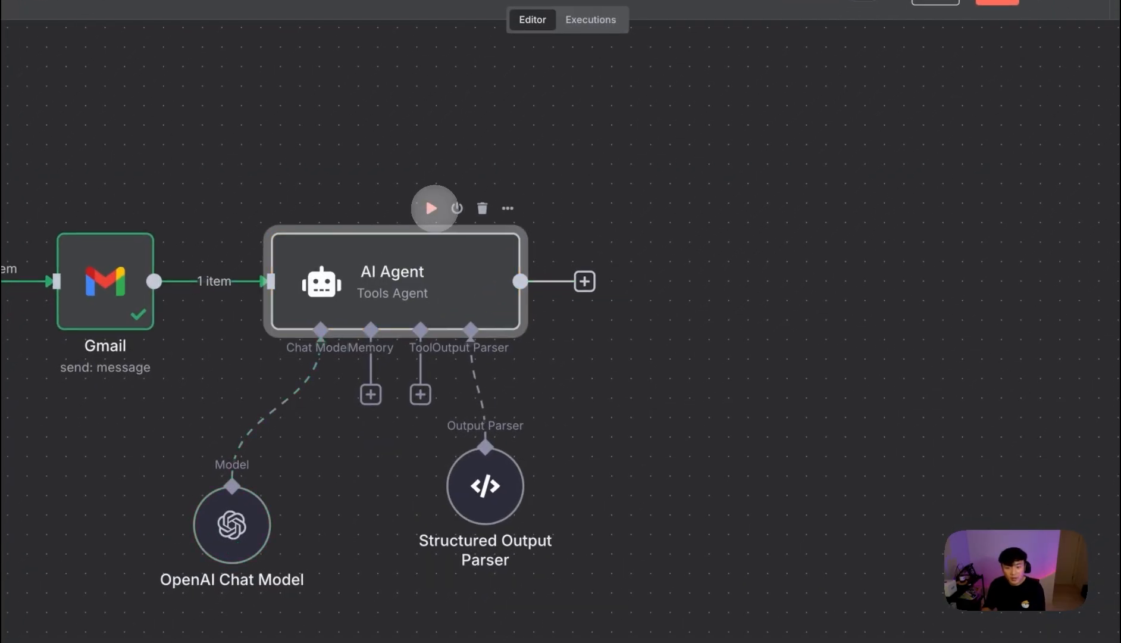
- Re-run the AI Agent and check the parser output: Problem Specificity 5, Budget & Decision Power 5
click(433, 208)
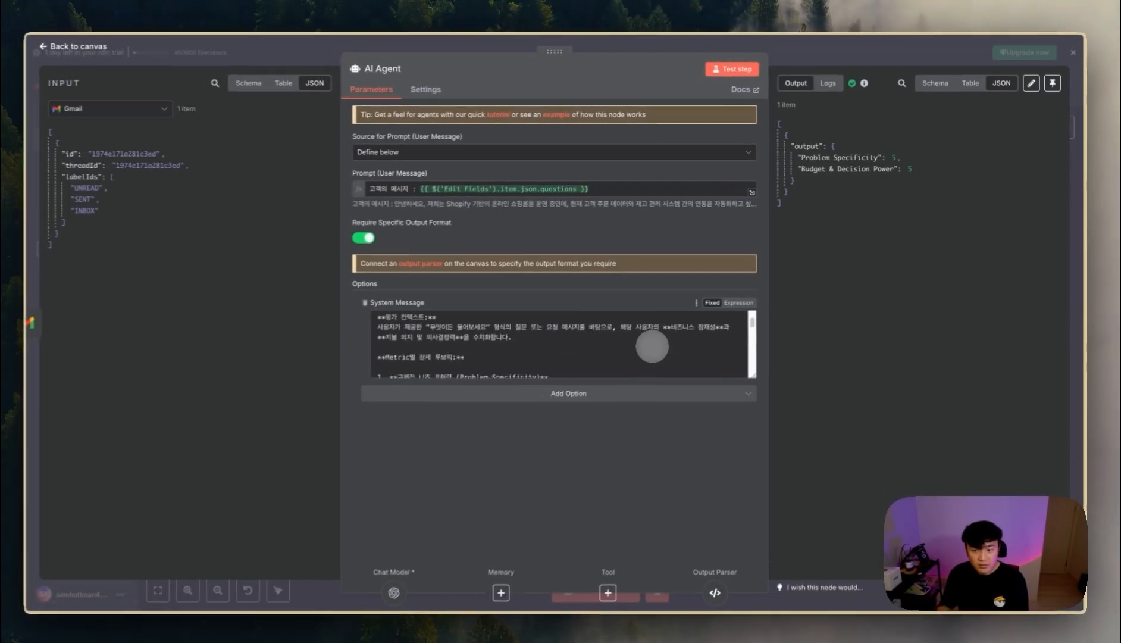
scroll(458, 431, down, 5)
scroll(657, 342, up, 1)
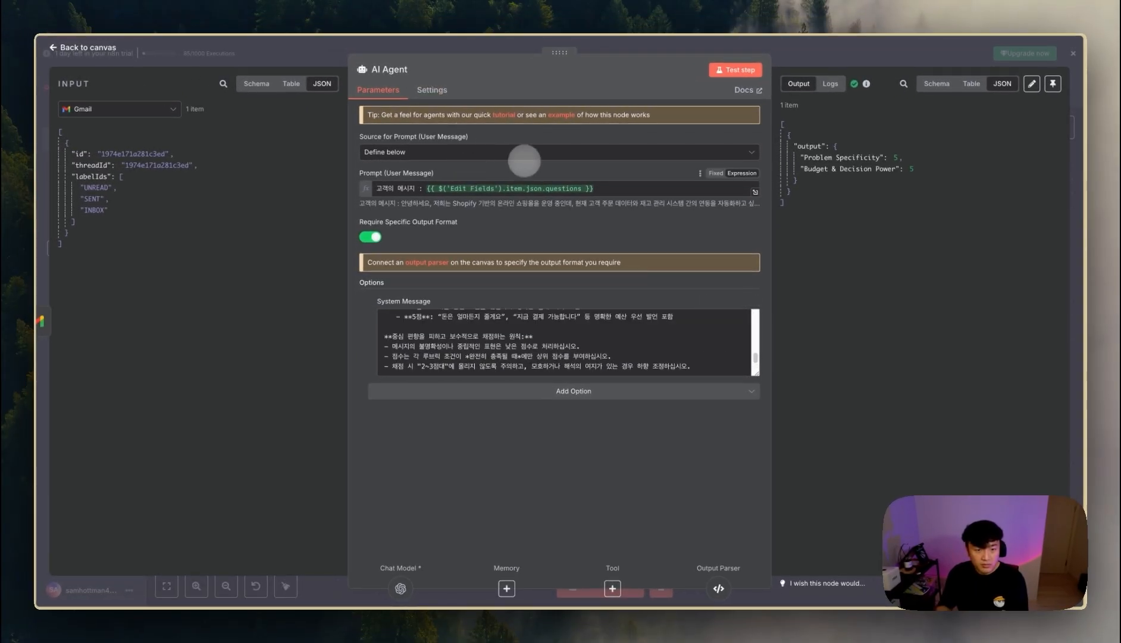
click(718, 562)
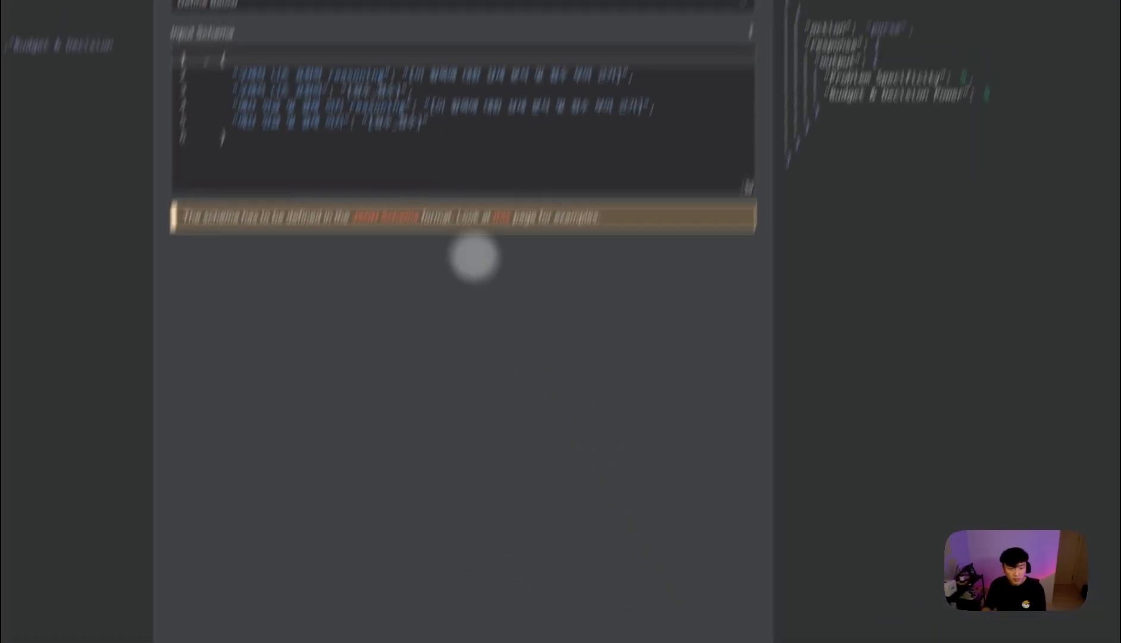
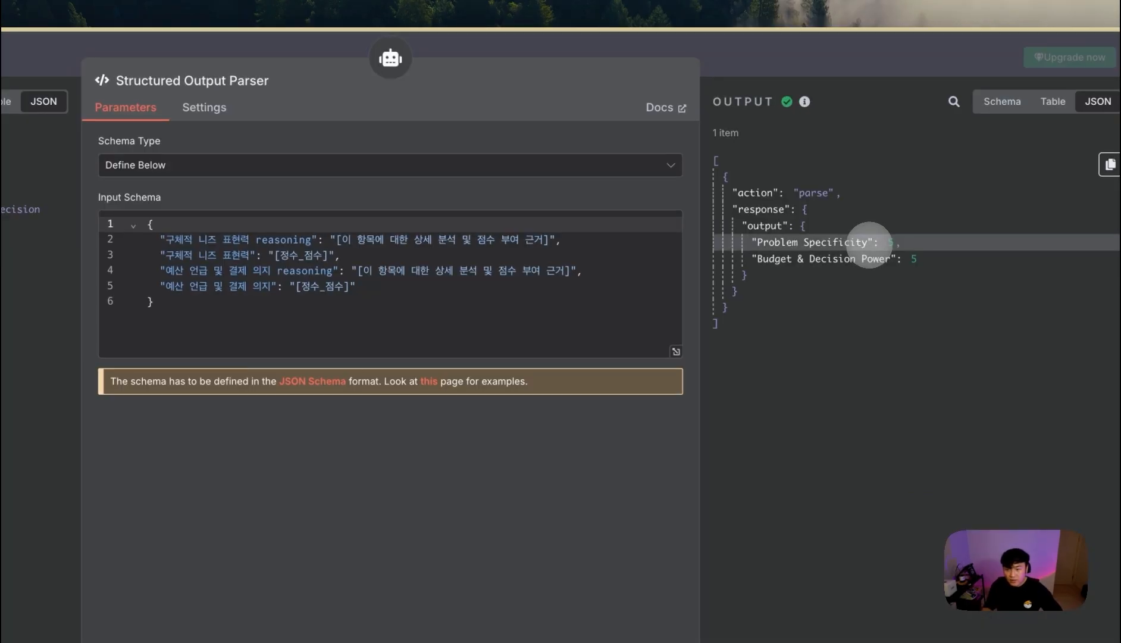
- Replace the Korean schema keys with Problem Specificity and Budget & Decision Power
drag(868, 244, 795, 246)
drag(249, 239, 167, 239)
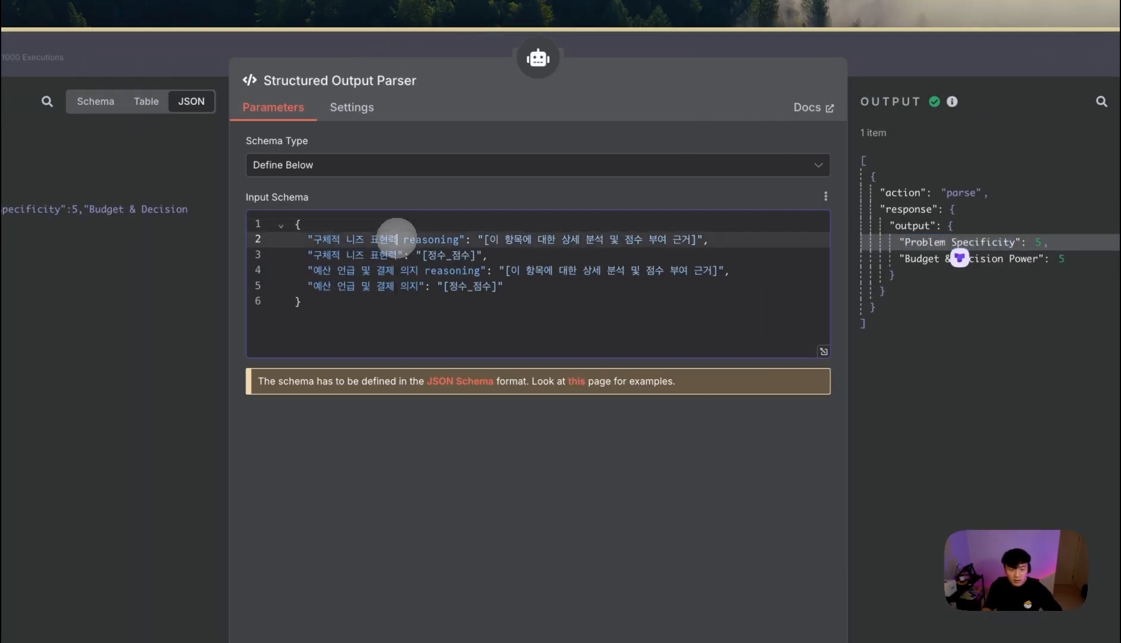
text(Problem Specificity)
drag(249, 255, 168, 255)
text(Problem Specificity)
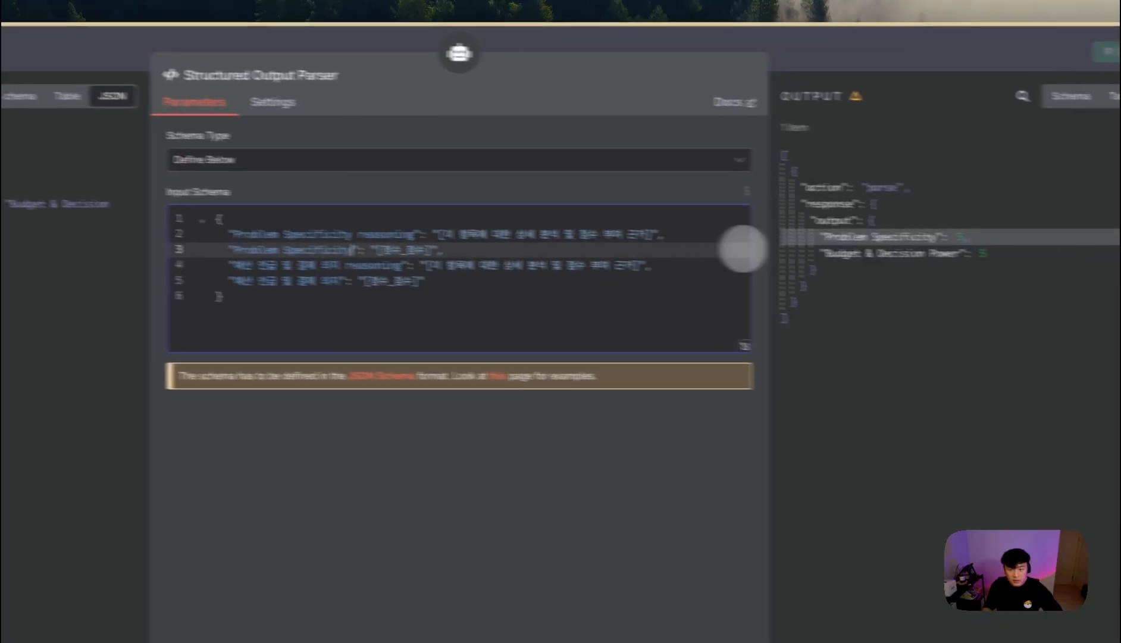
drag(910, 258, 987, 260)
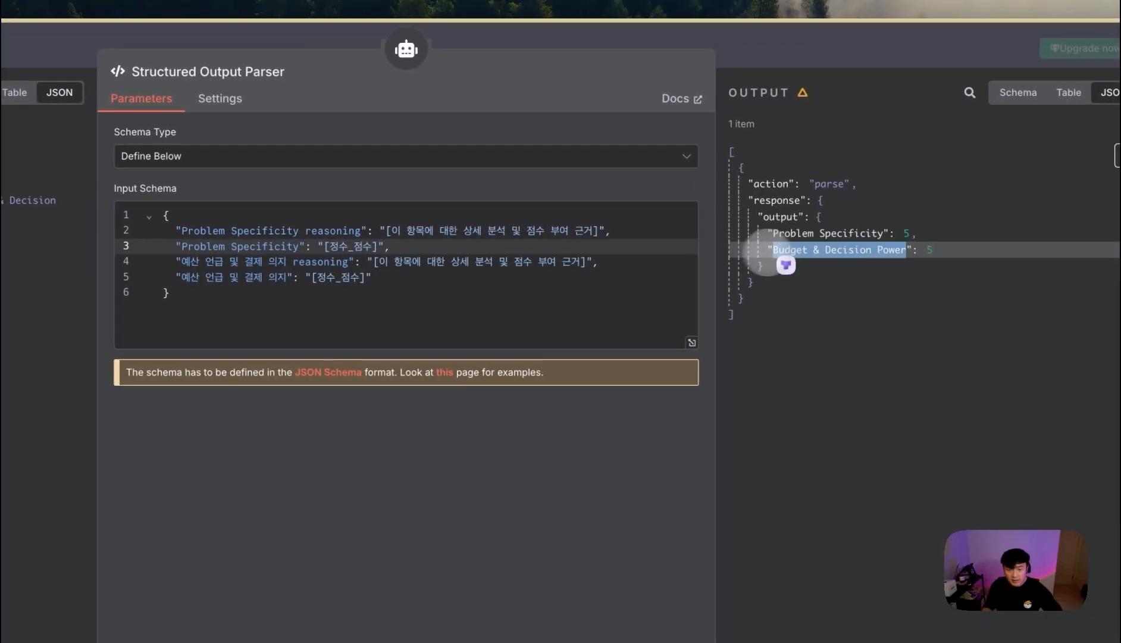
drag(287, 262, 424, 277)
text(Budget & Decision Power)
text(Budget & Decision Power)
- Append (korean) to both reasoning descriptions and save the workflow
click(726, 231)
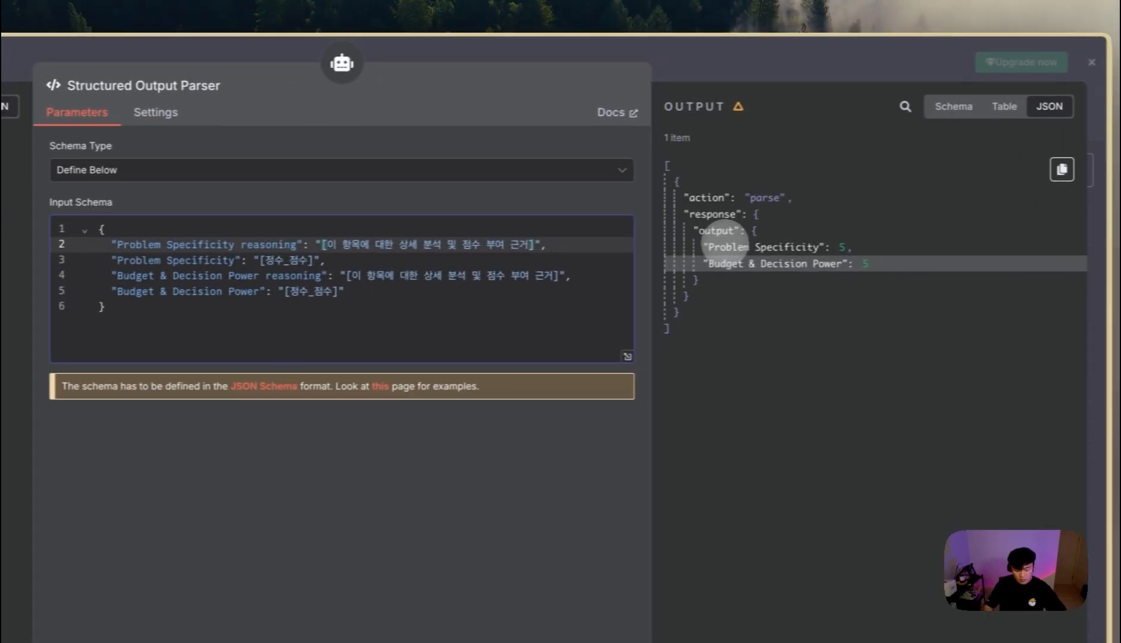
text(()
text(korean)
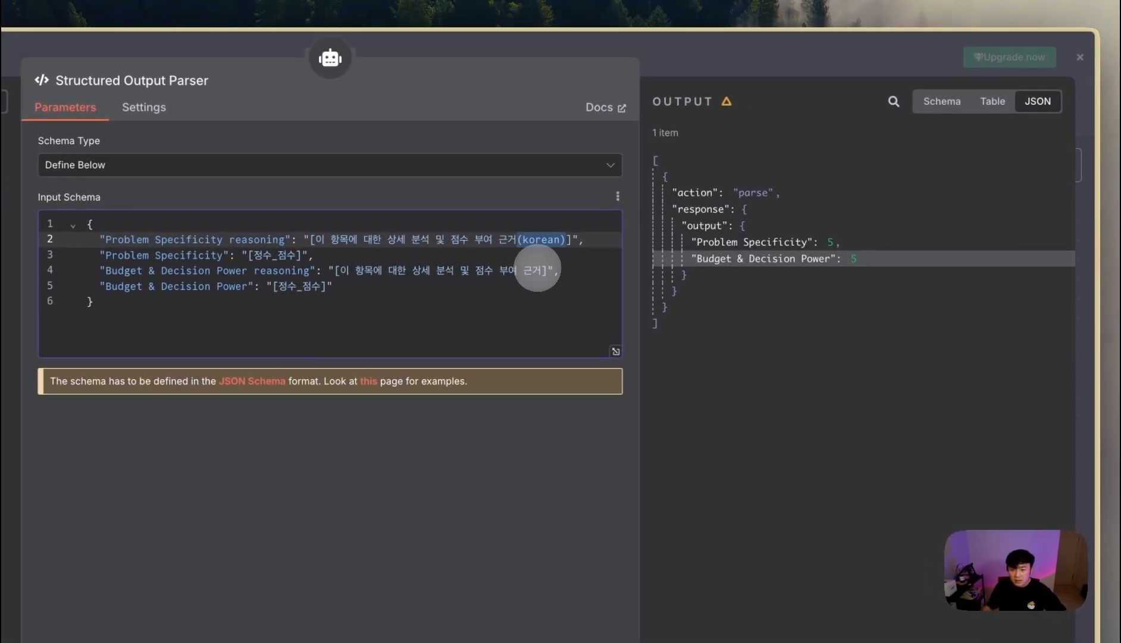
click(706, 199)
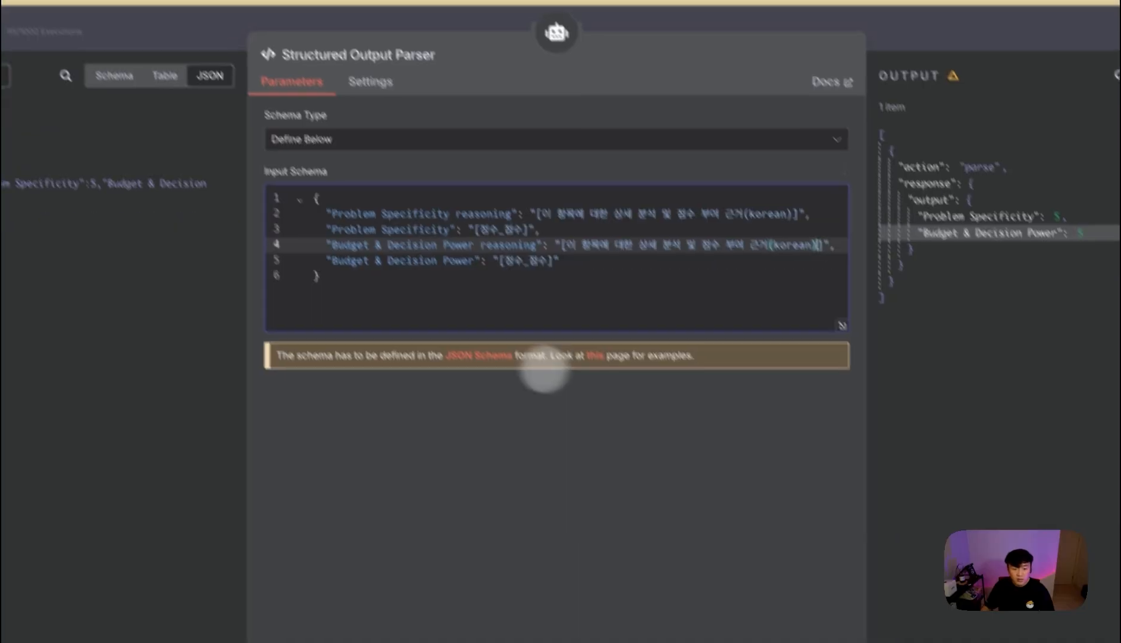
click(581, 45)
click(946, 115)
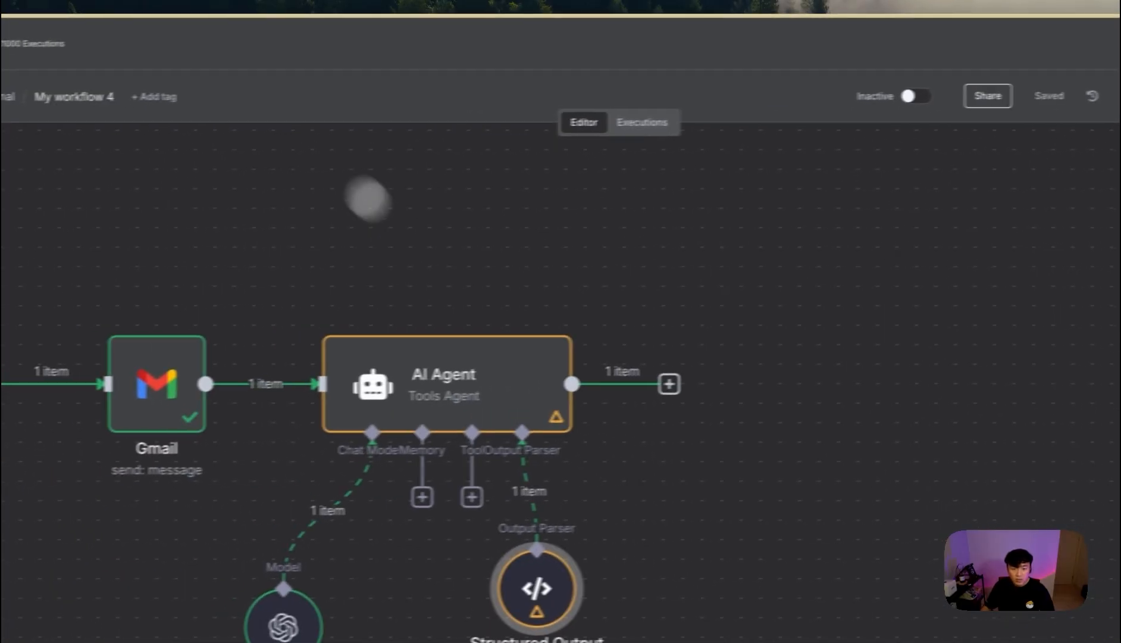
- Inspect the AI Agent settings and the Structured Output Parser schema
double_click(518, 405)
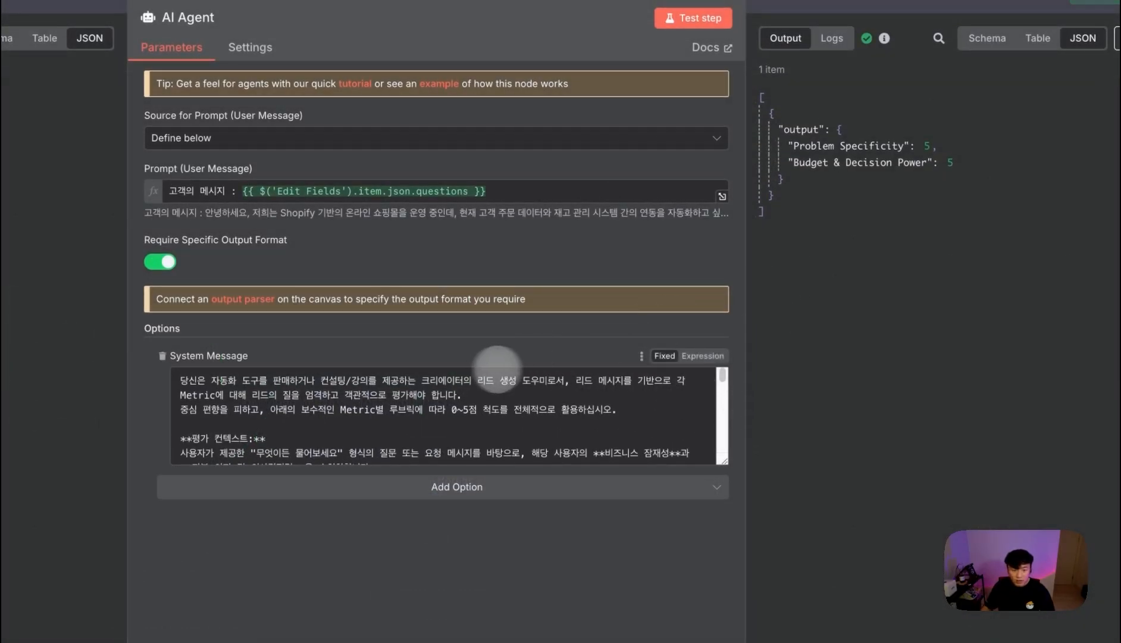
scroll(470, 408, down, 10)
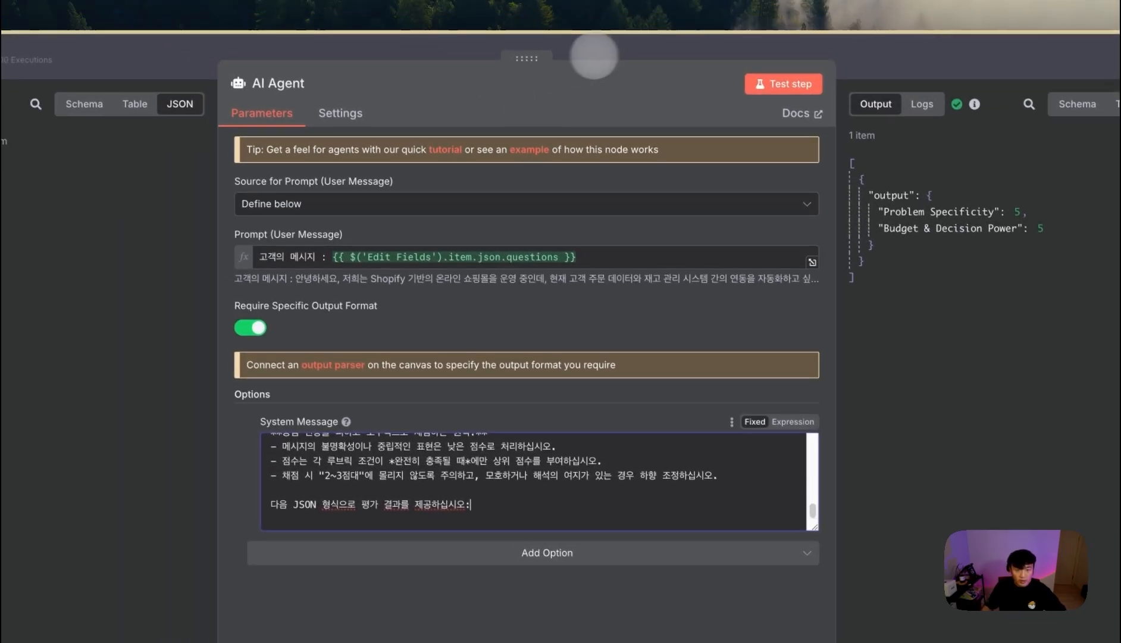
click(615, 53)
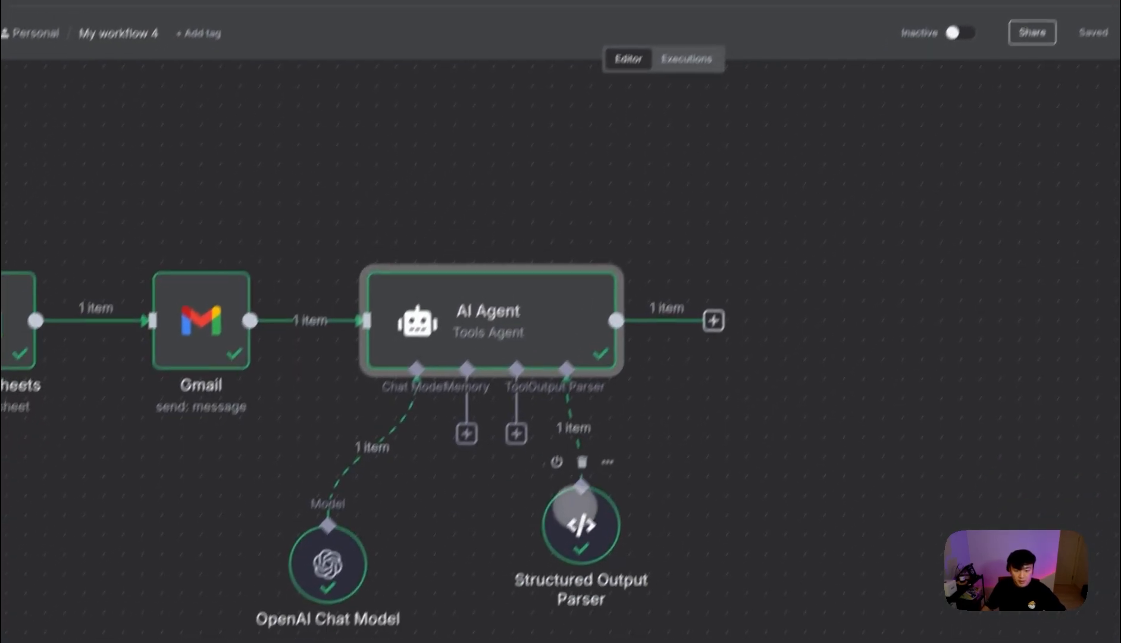
double_click(574, 511)
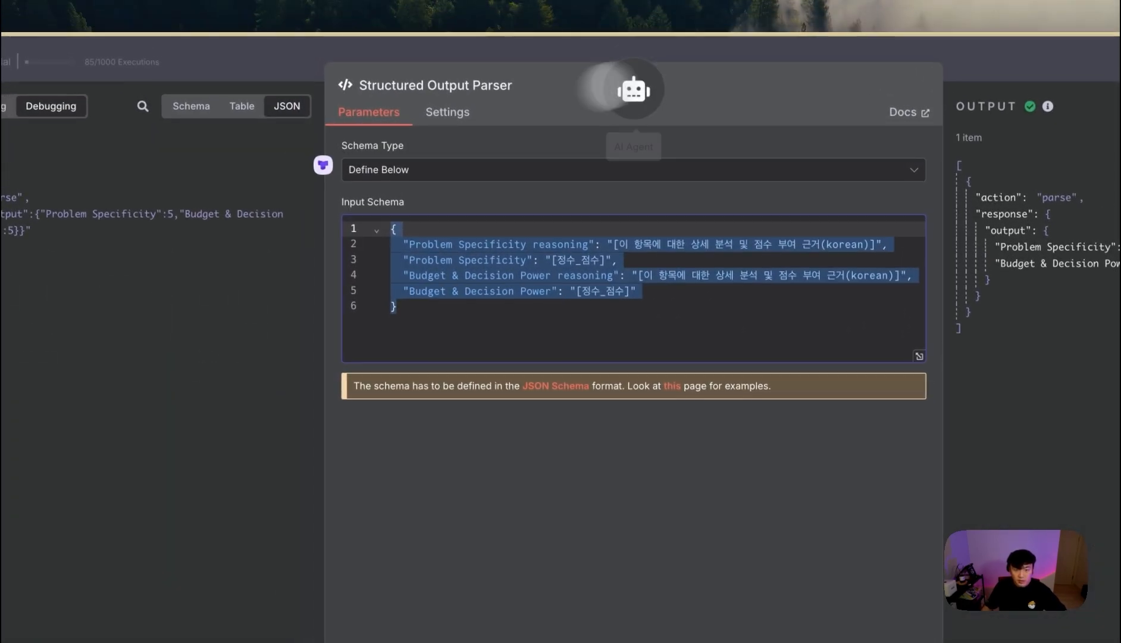
click(716, 56)
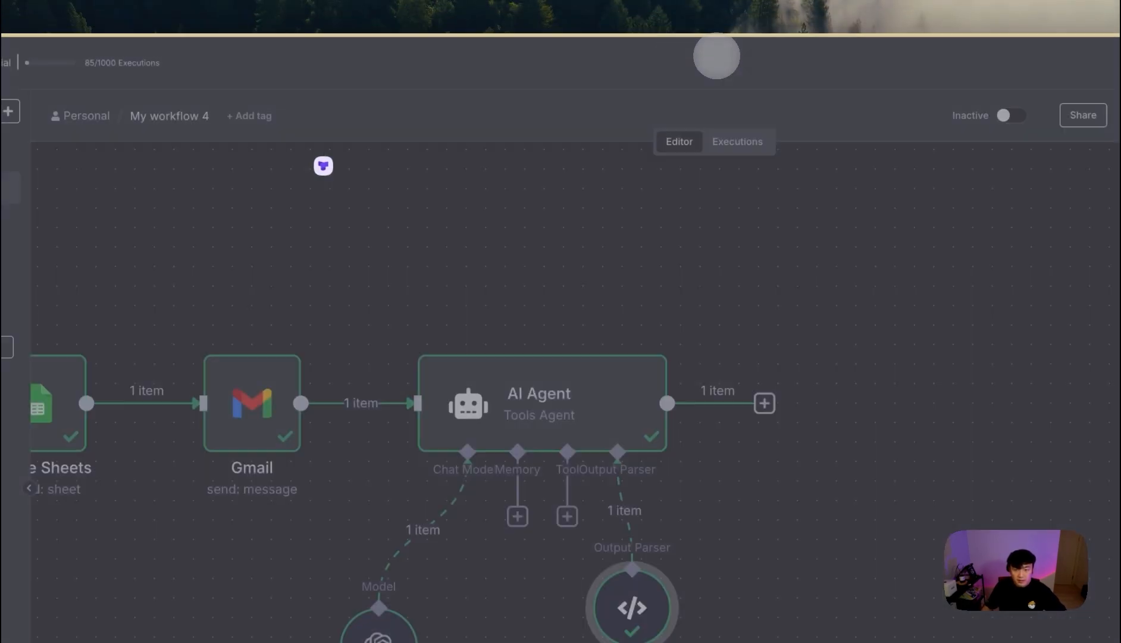
- Re-run the AI Agent test step and review its Korean reasoning for both scores of 5
double_click(601, 390)
click(602, 65)
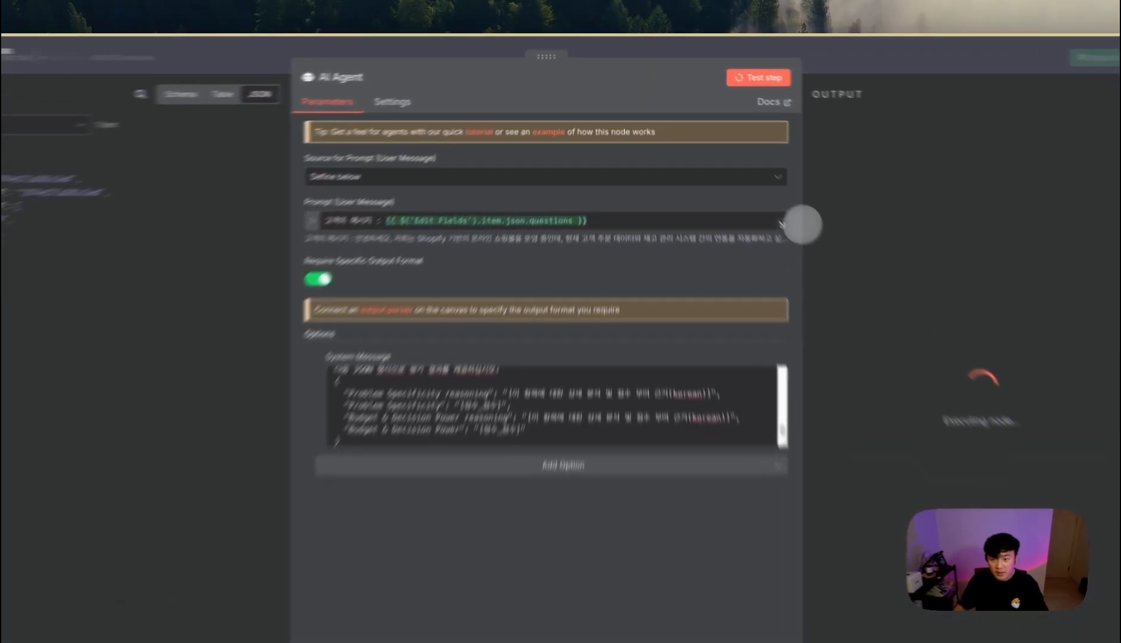
drag(772, 191, 620, 190)
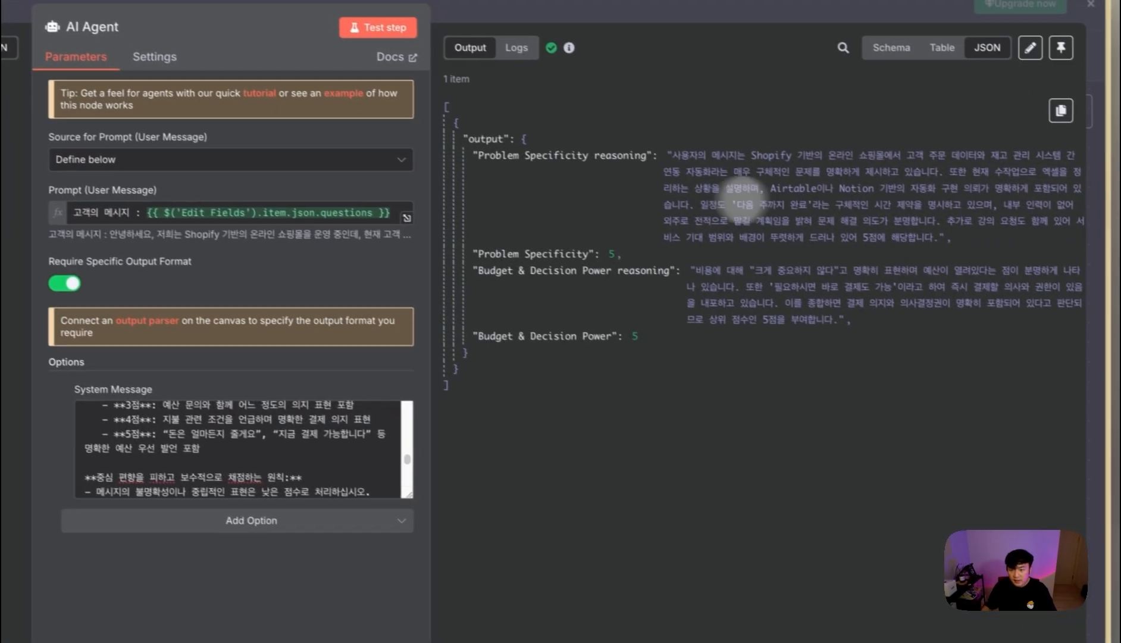
drag(551, 253, 646, 247)
click(628, 224)
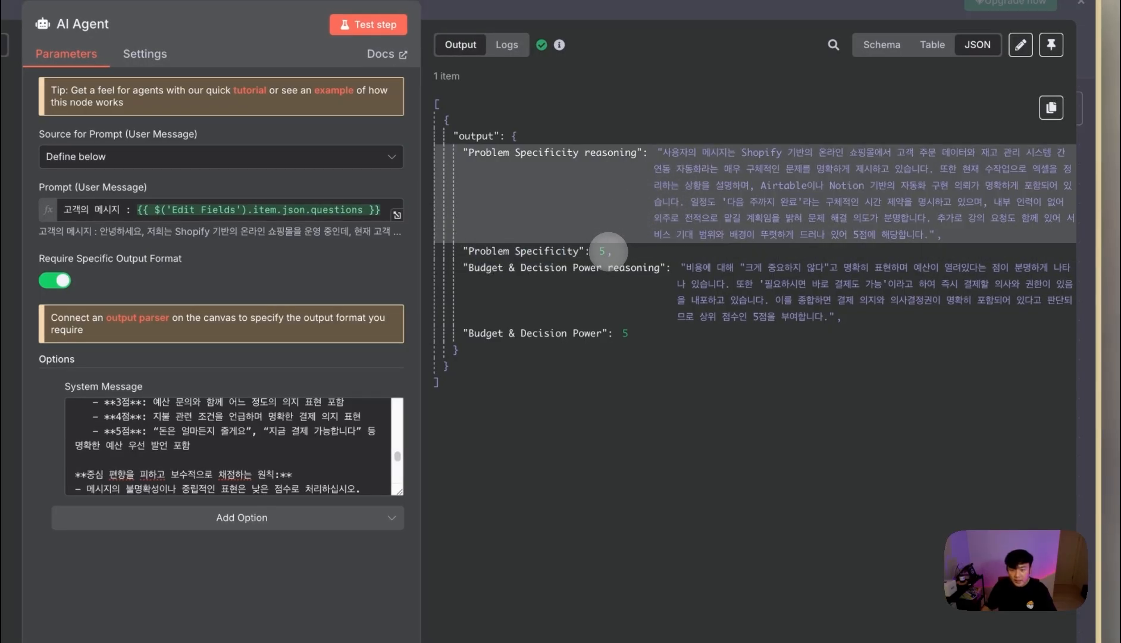
drag(688, 154, 914, 228)
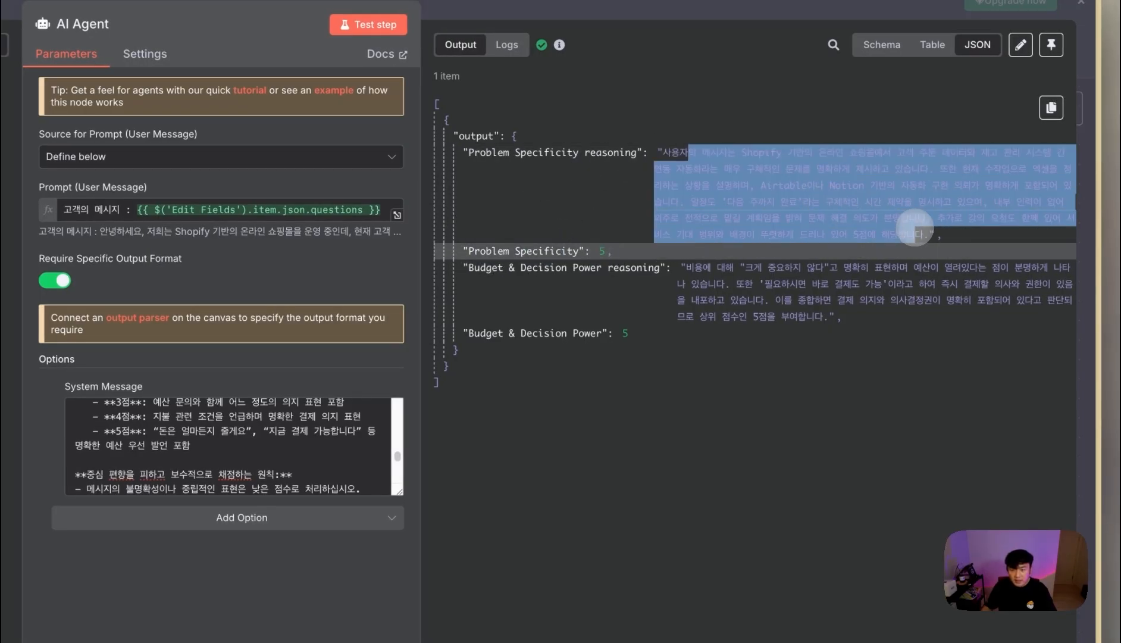
click(871, 200)
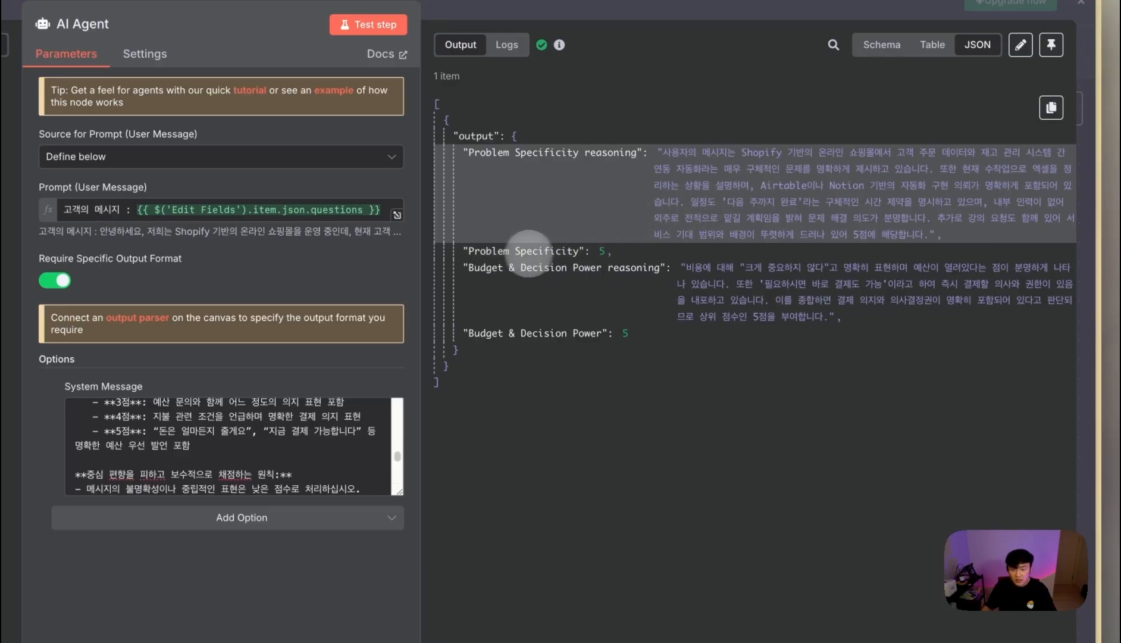
drag(717, 267, 825, 311)
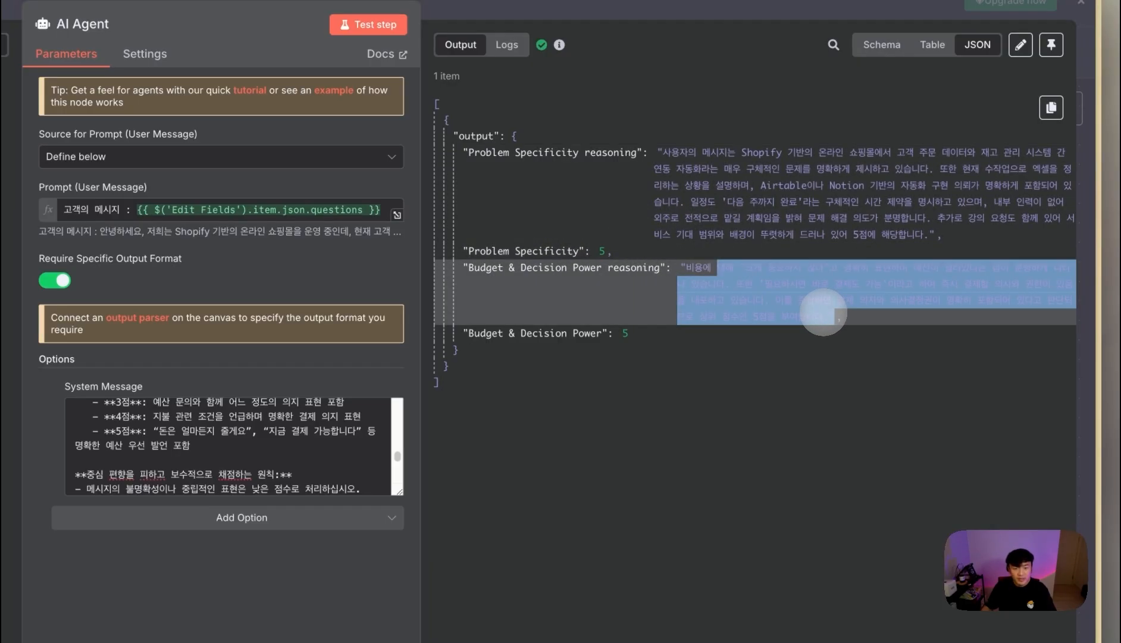
click(635, 350)
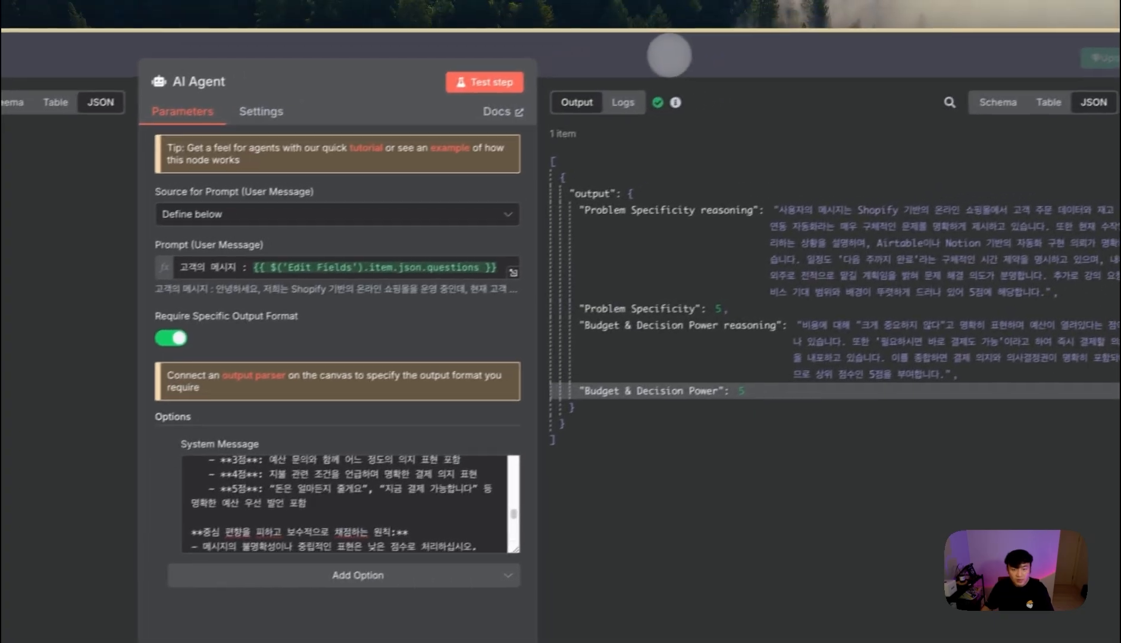
click(669, 55)
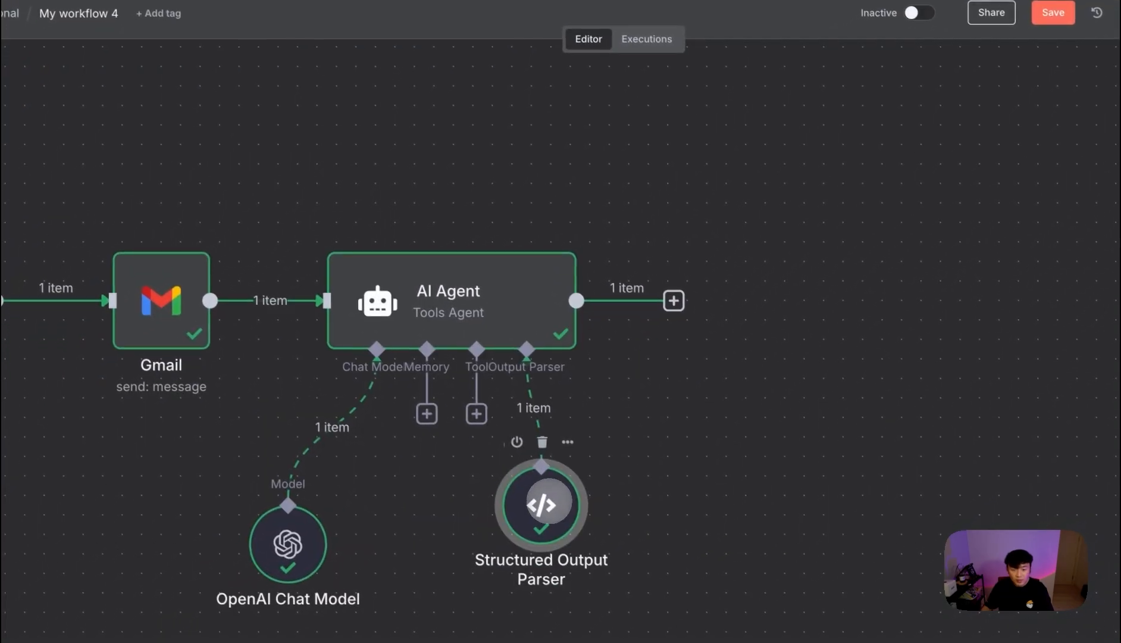
- Recheck the output parser, then bring up the node picker to add a step after the AI Agent
double_click(516, 503)
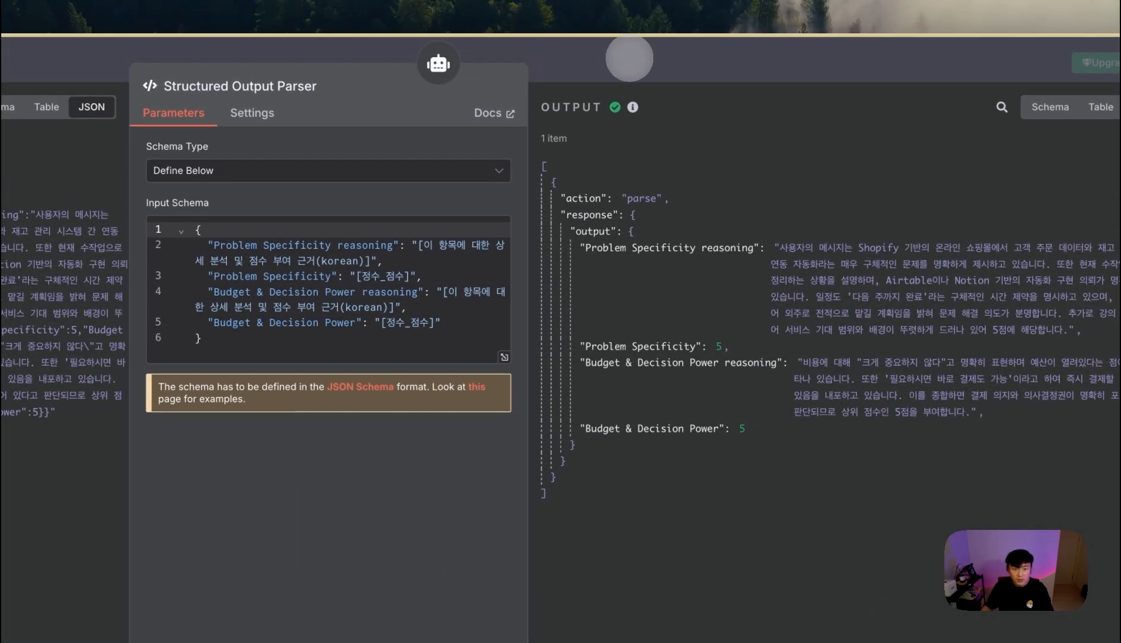
click(629, 59)
key(Tab)
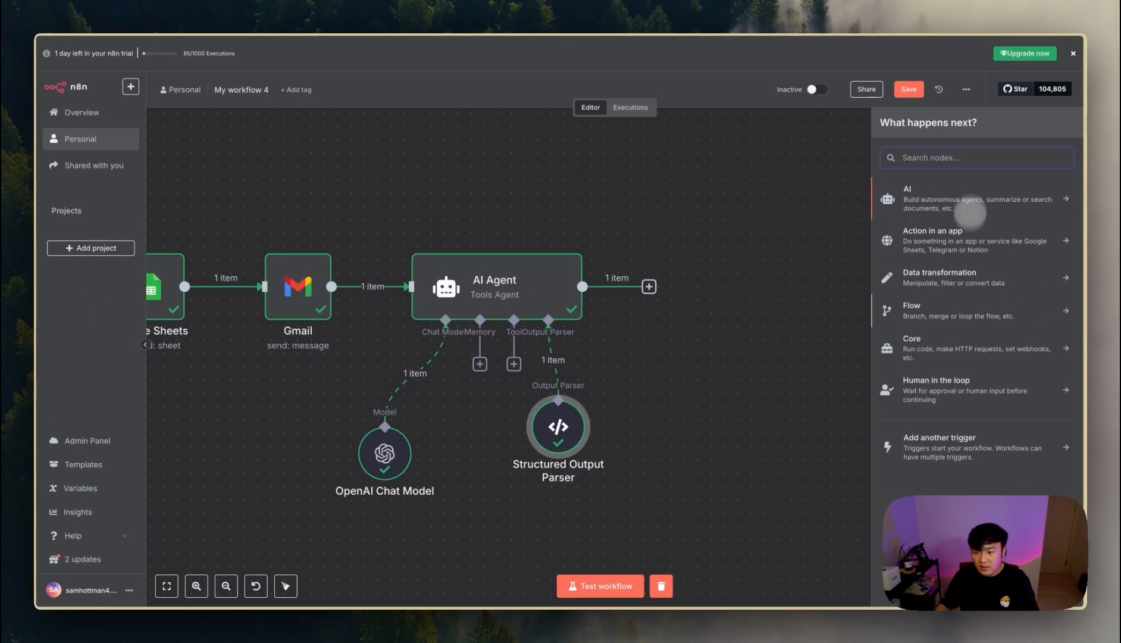
- Add a Filter node with the condition Problem Specificity greater than or equal to 3
text(fil)
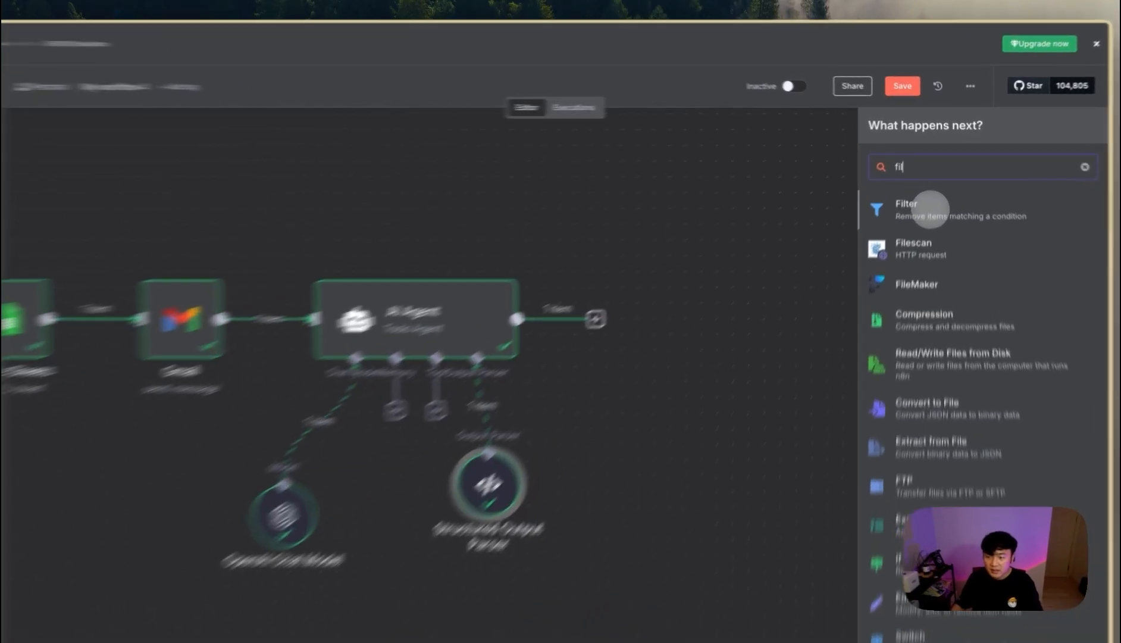
click(931, 191)
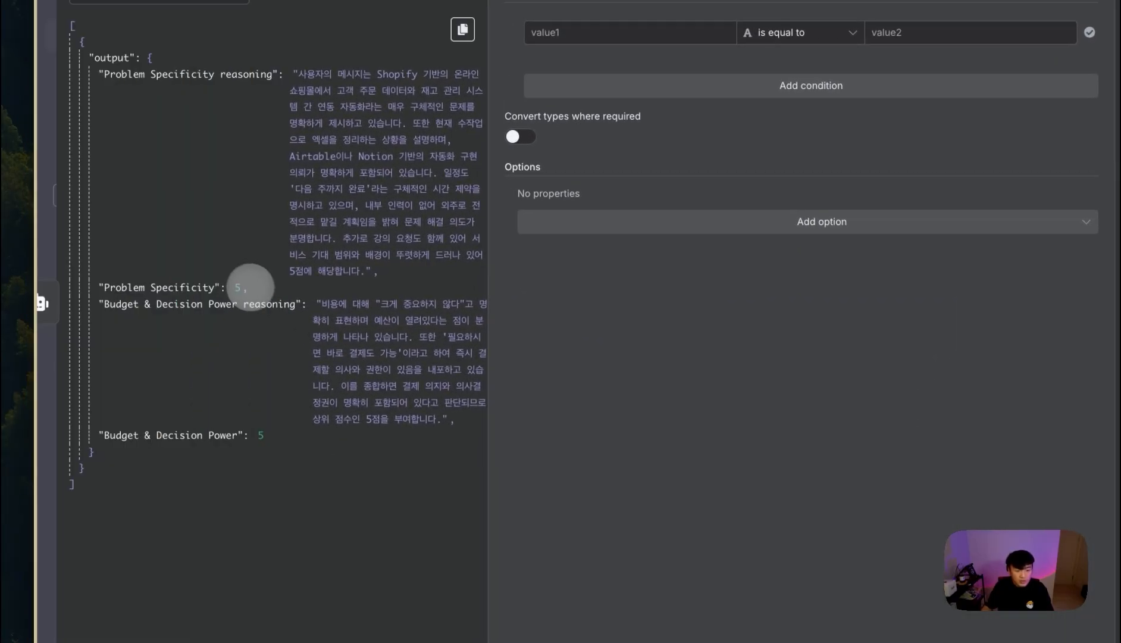
drag(216, 288, 702, 32)
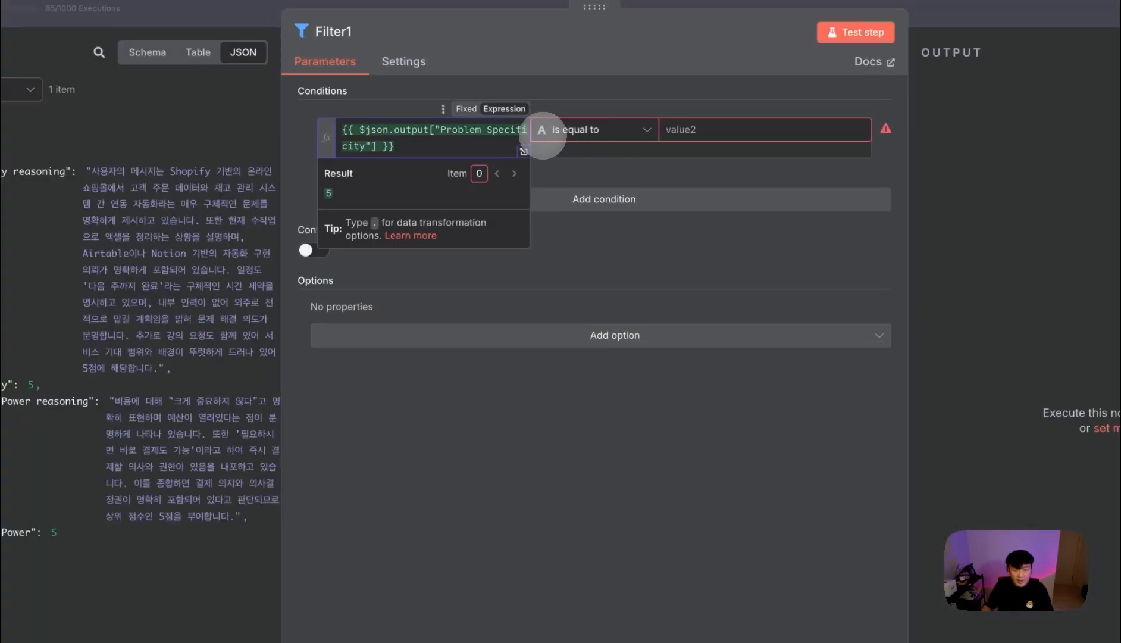
click(545, 129)
mouse_move(632, 199)
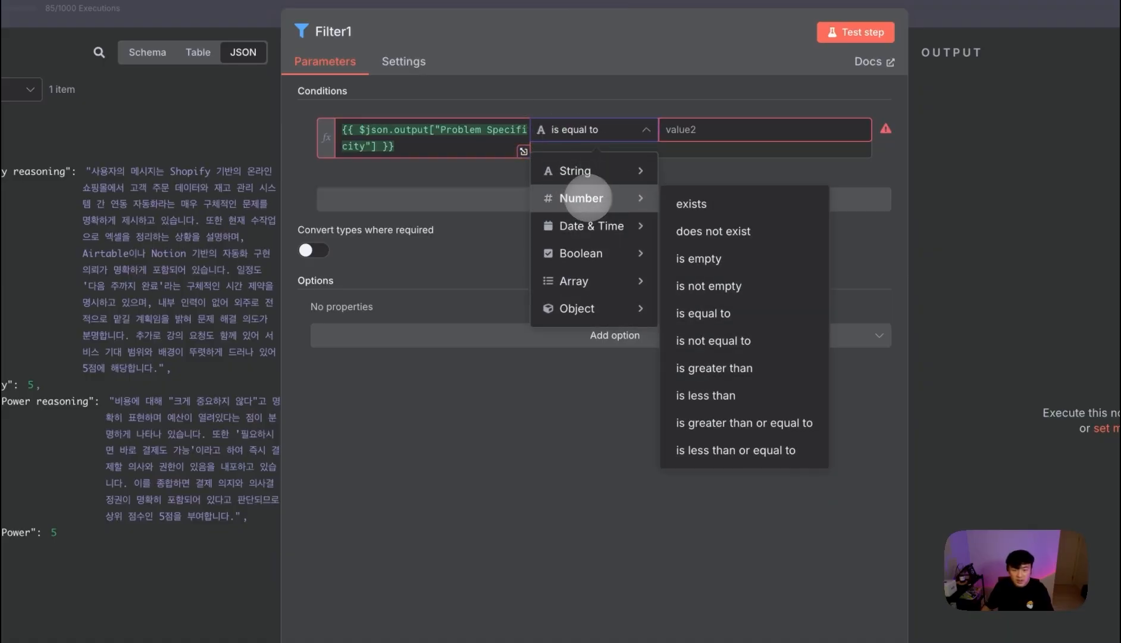
click(720, 368)
click(717, 131)
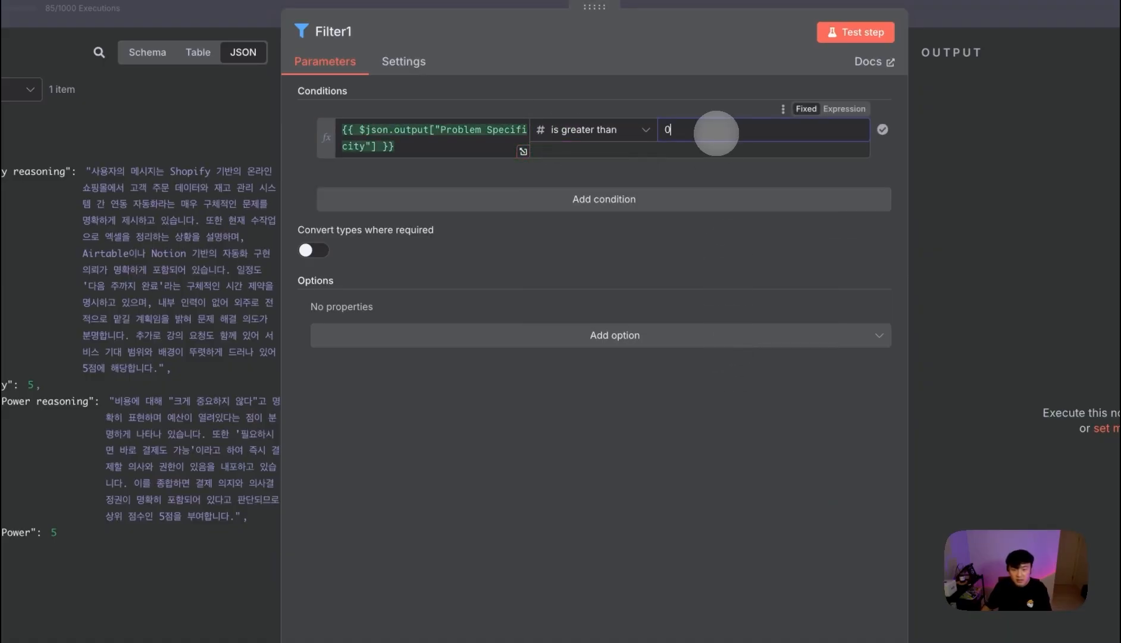
text(3)
click(613, 132)
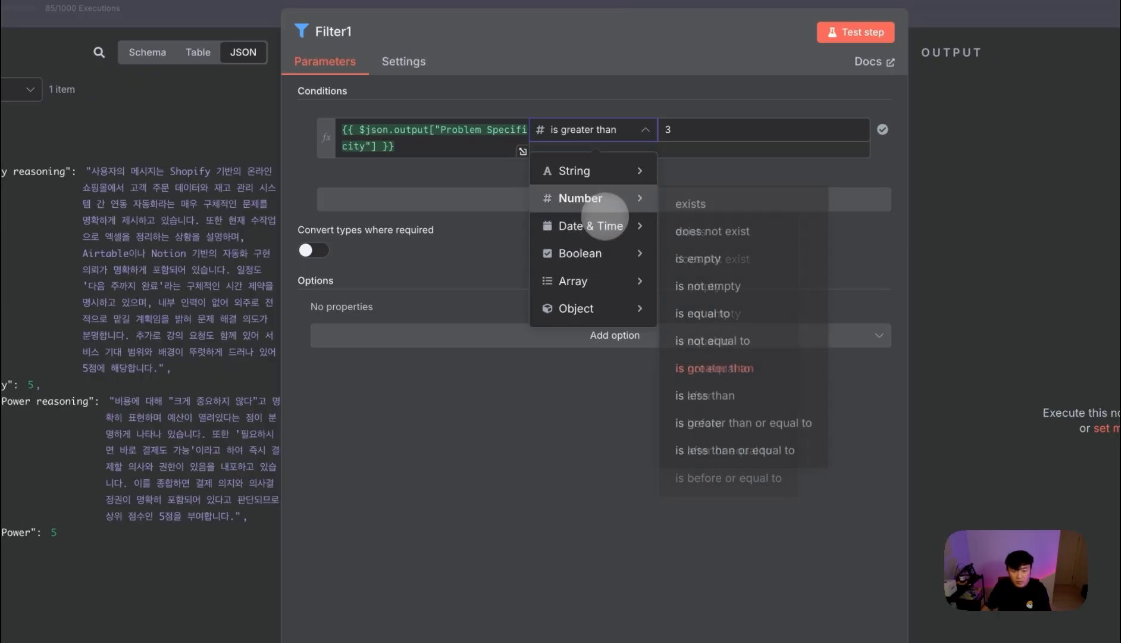
click(753, 422)
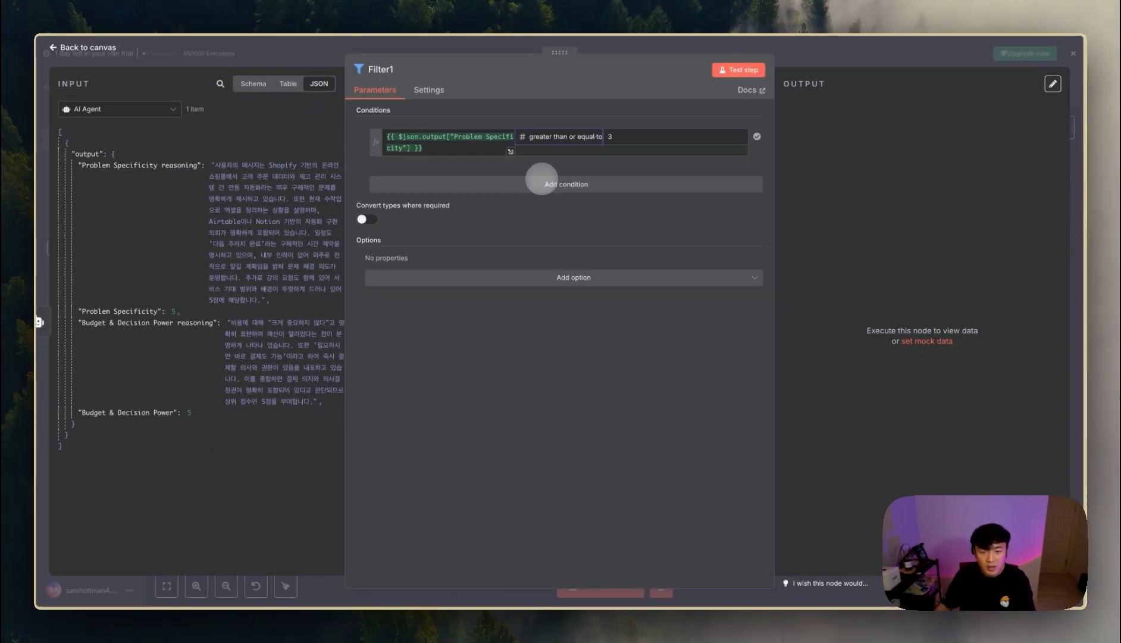
- Add a second condition: Budget & Decision Power greater than or equal to 3
click(542, 182)
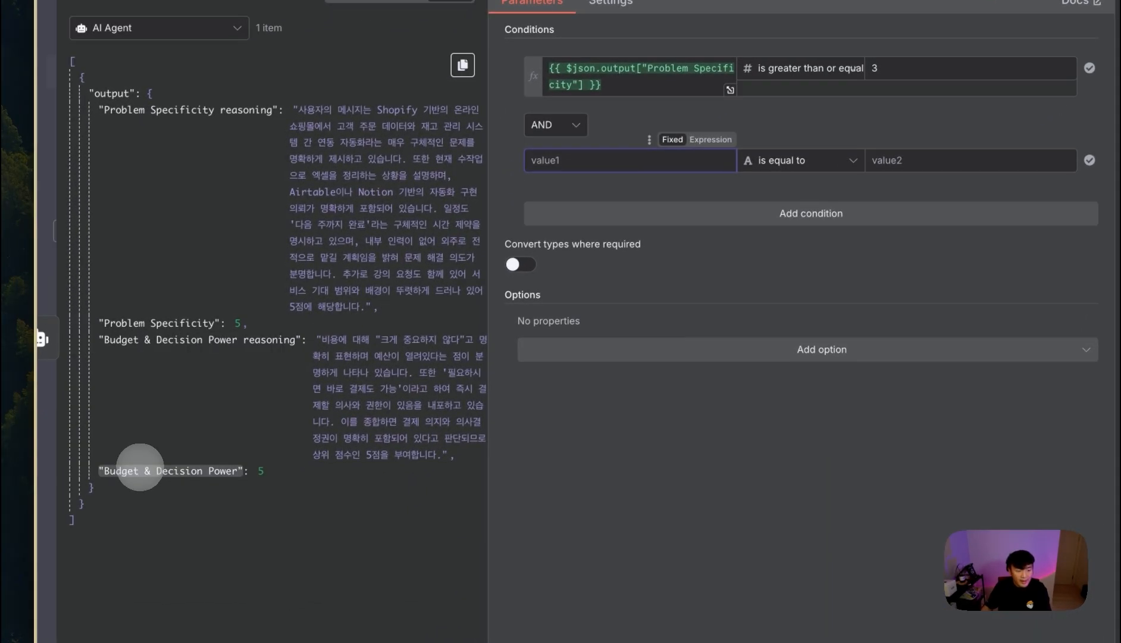
drag(56, 532, 457, 362)
drag(542, 305, 604, 155)
click(815, 162)
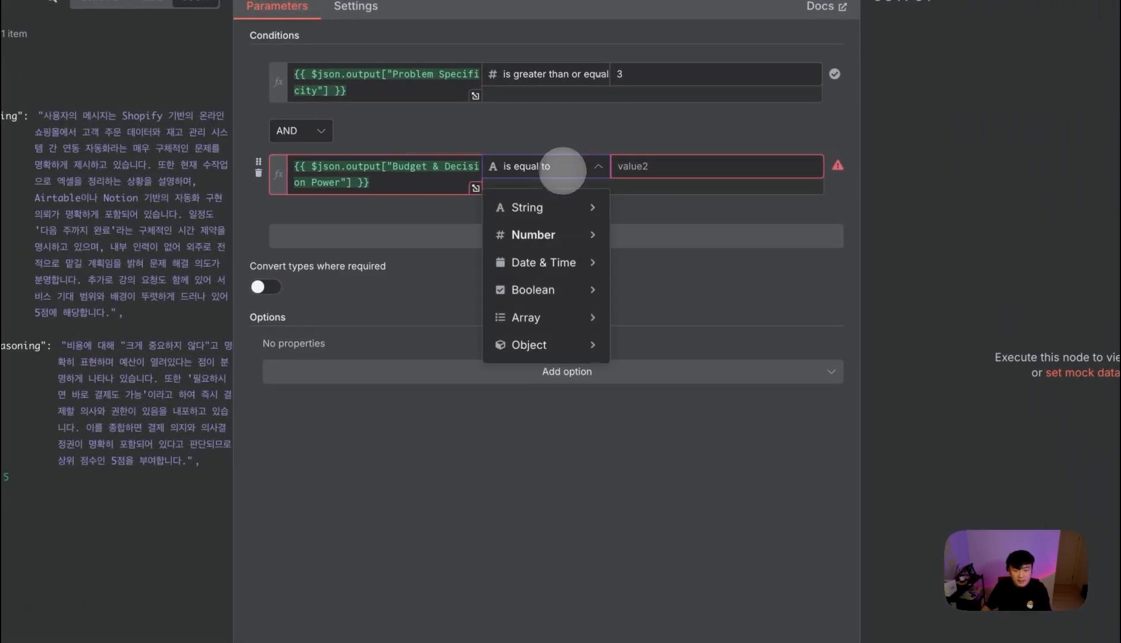
mouse_move(541, 234)
click(666, 462)
text(3)
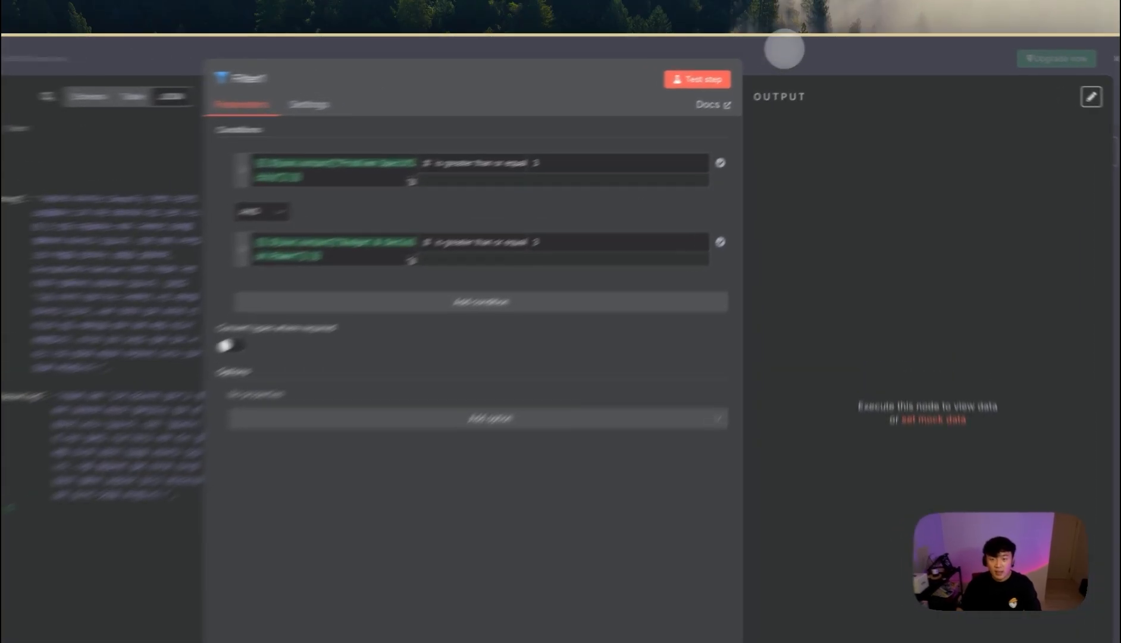
click(809, 44)
- Add a Gmail 'Send a message' node after Filter1 and enter the recipient address
click(777, 286)
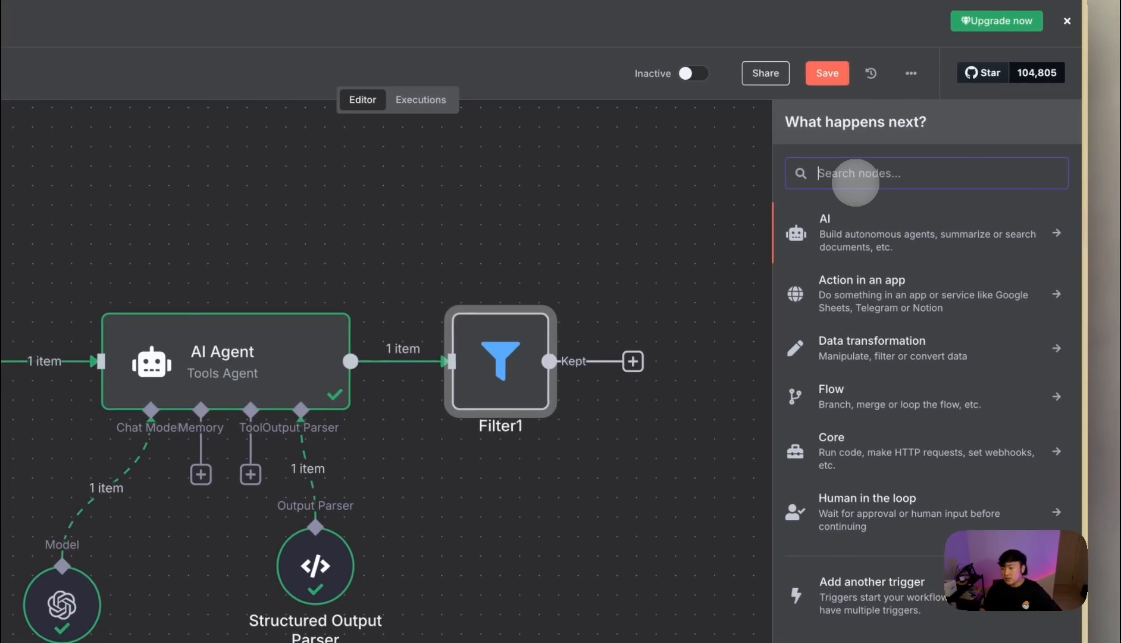
text(e)
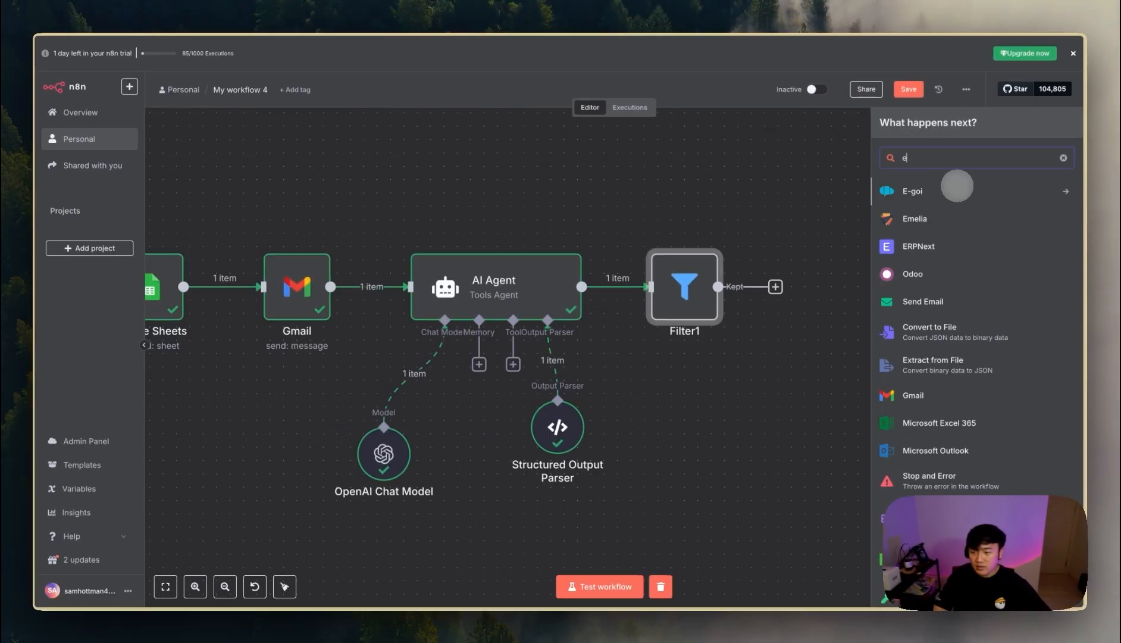
text(mail)
click(958, 218)
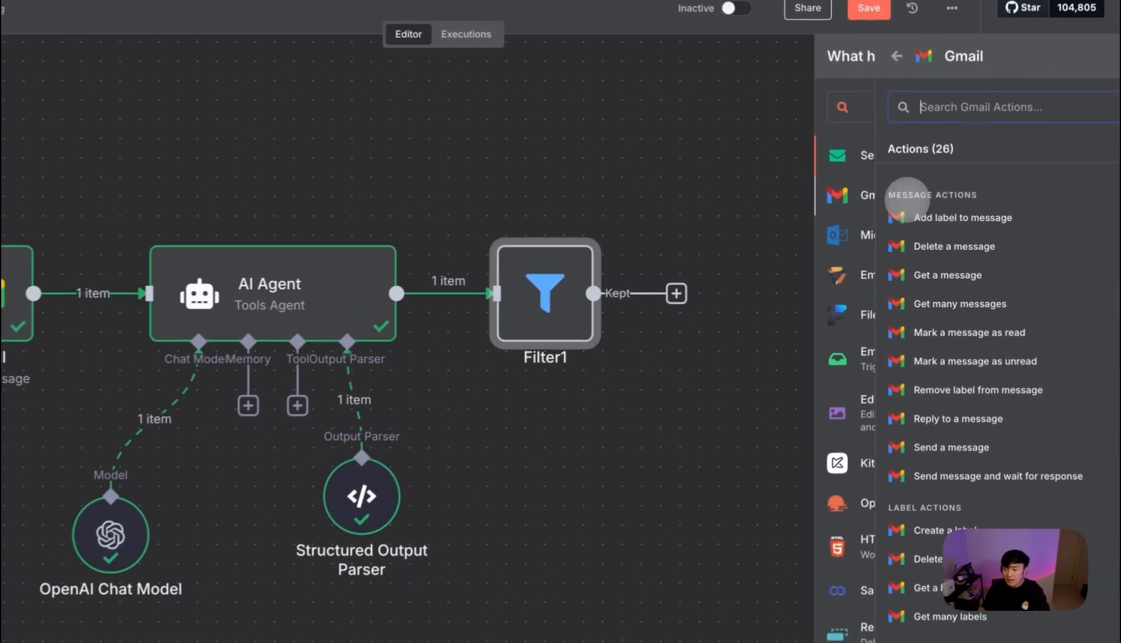
click(979, 446)
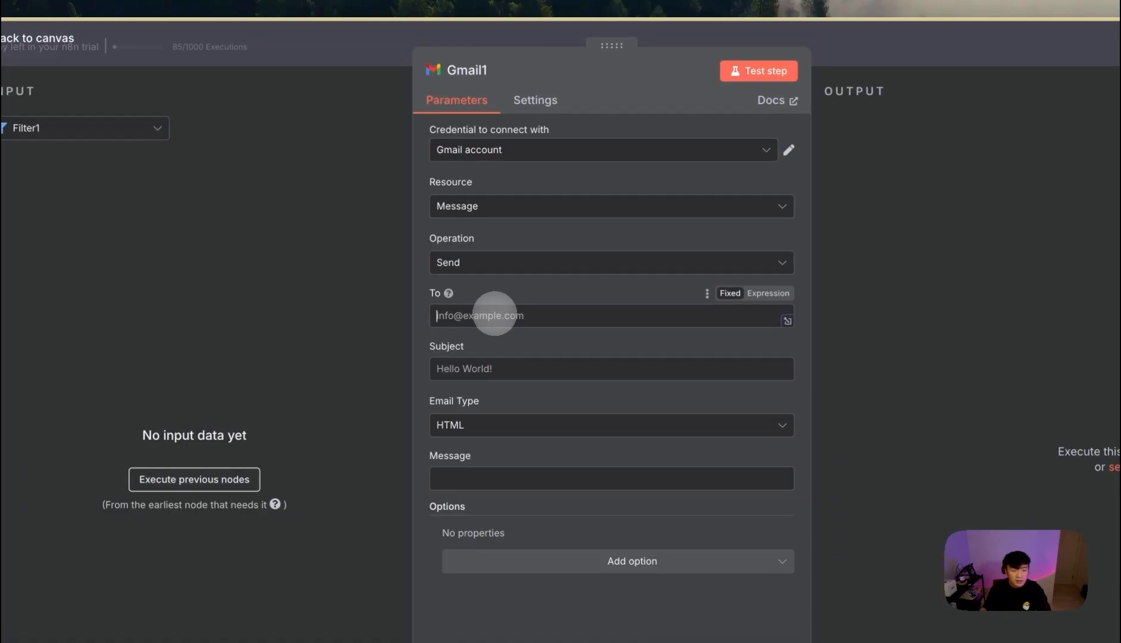
click(63, 129)
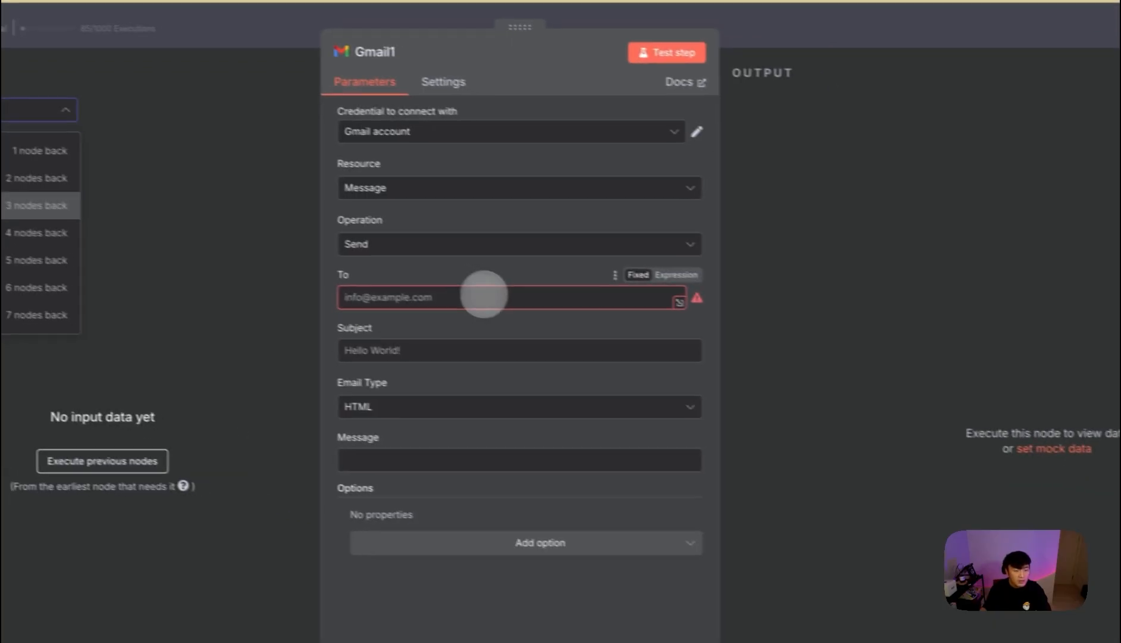
click(660, 330)
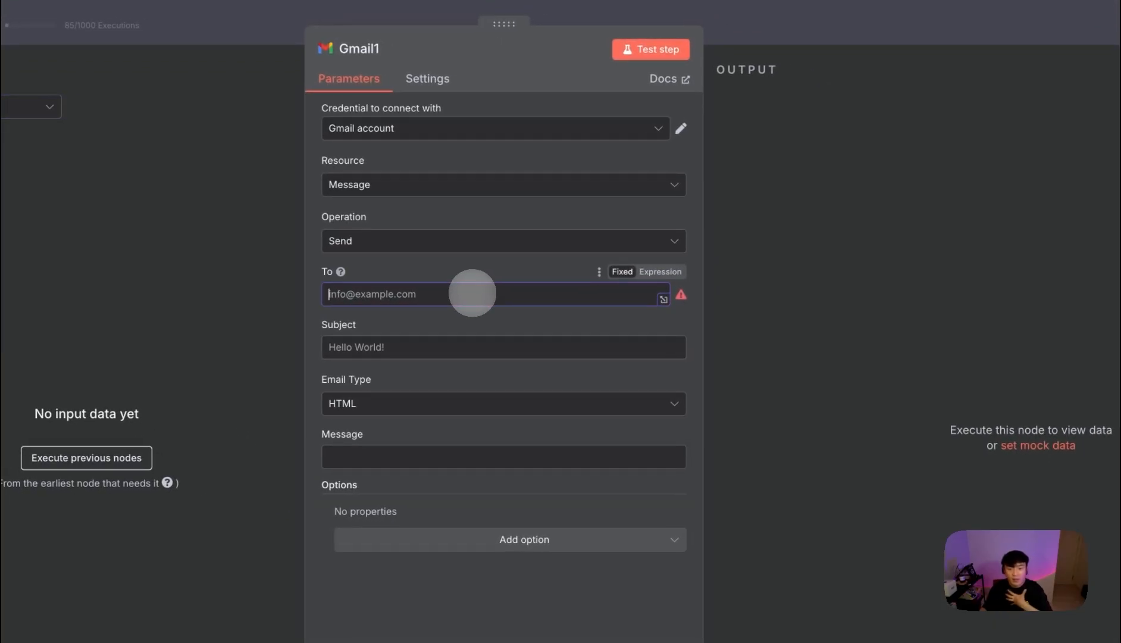
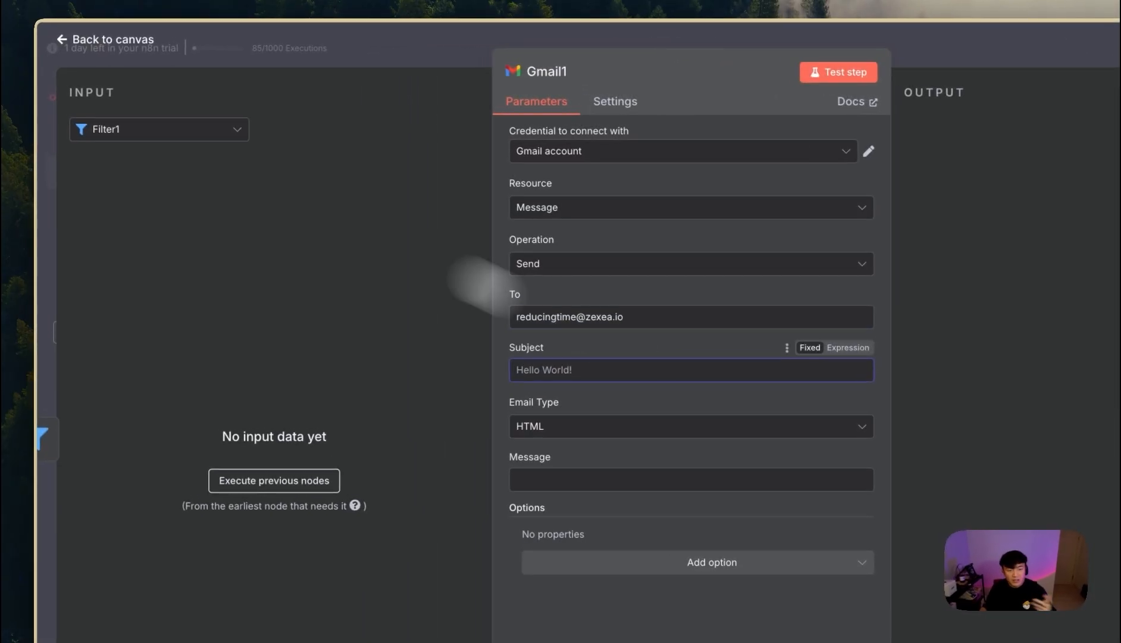
- Set the Subject to the lead's name from Edit Fields plus a Korean new-lead notice
click(127, 110)
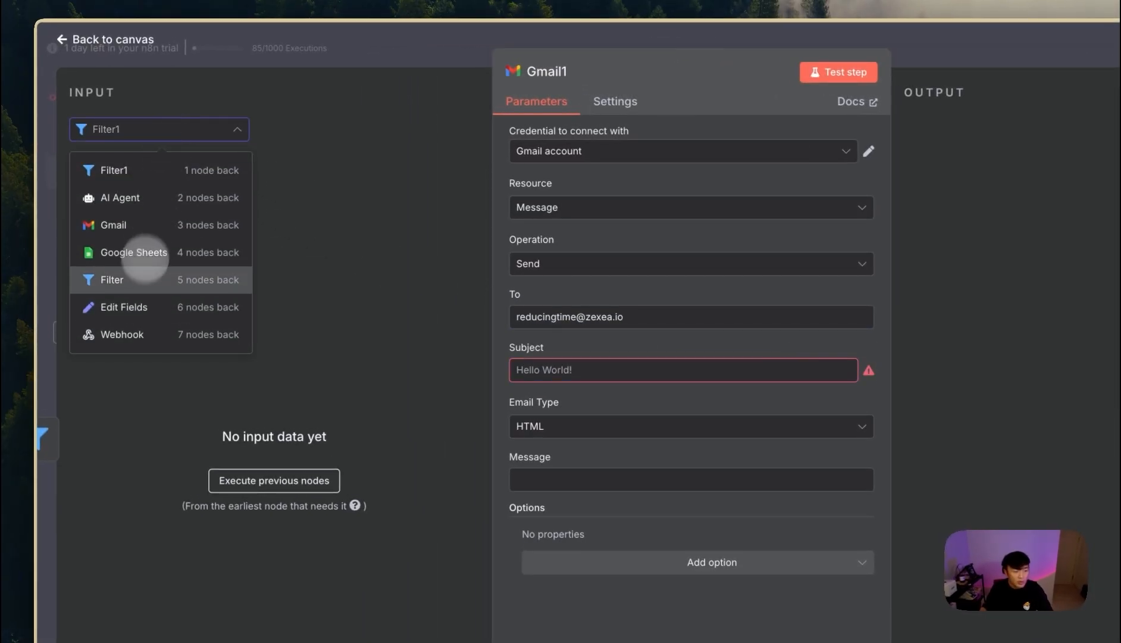
click(125, 306)
drag(110, 175, 556, 351)
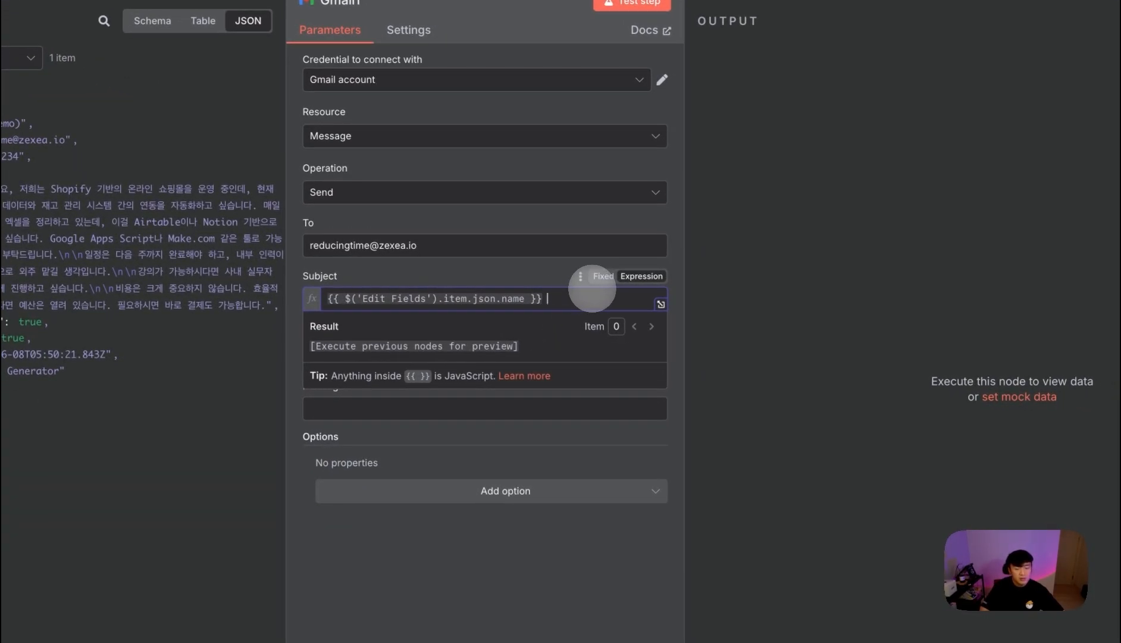
text(님에게 )
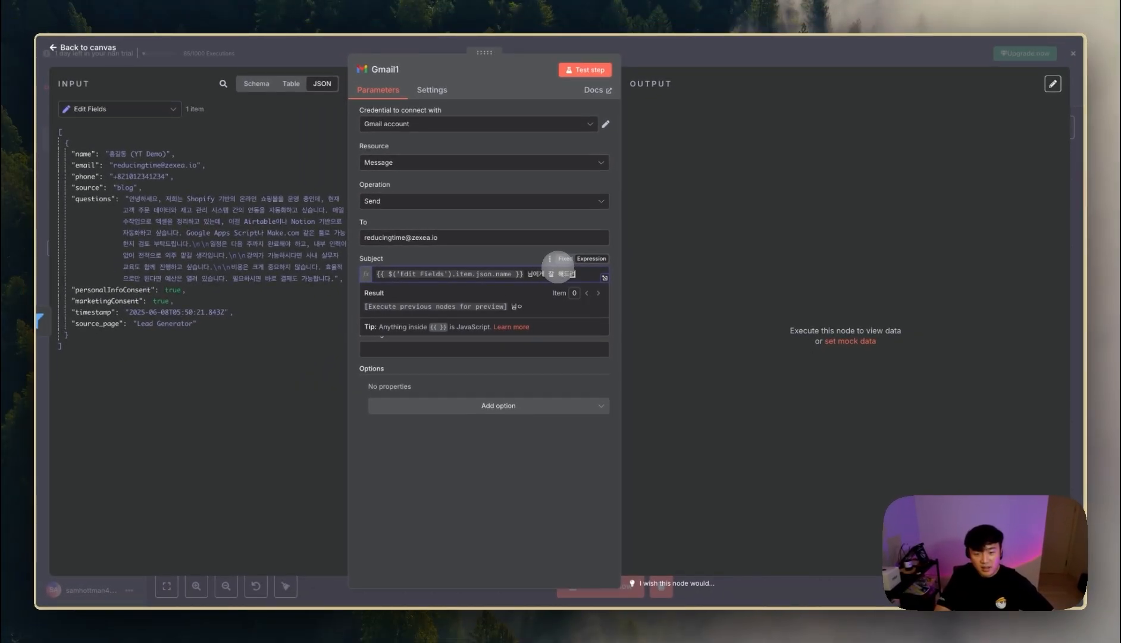
text(잘 해드려합니다. 우설)
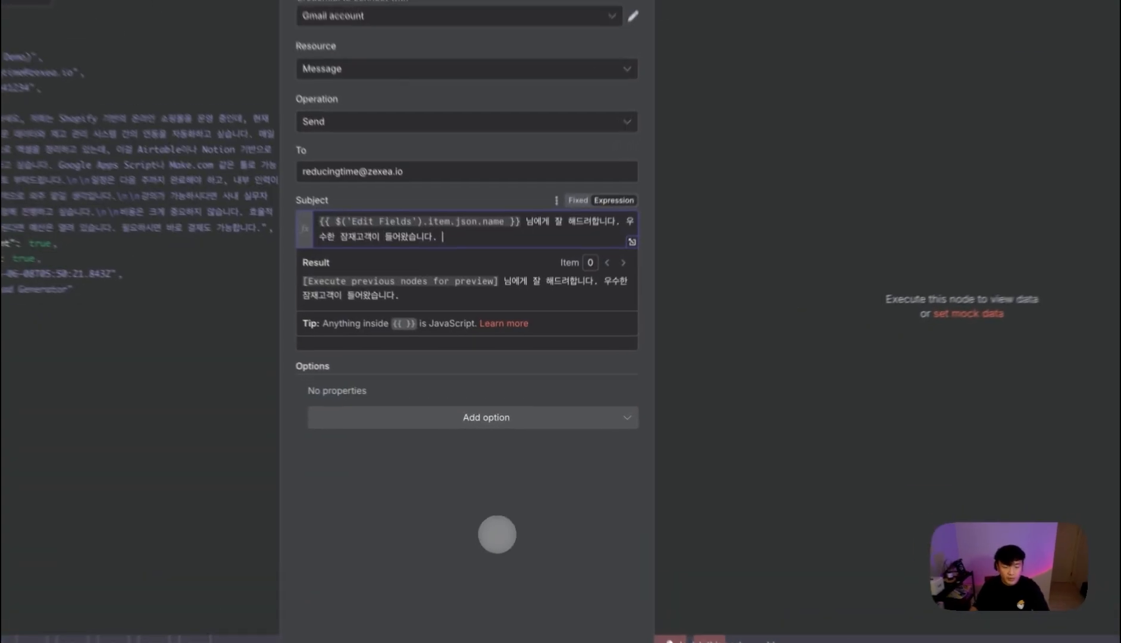
click(501, 517)
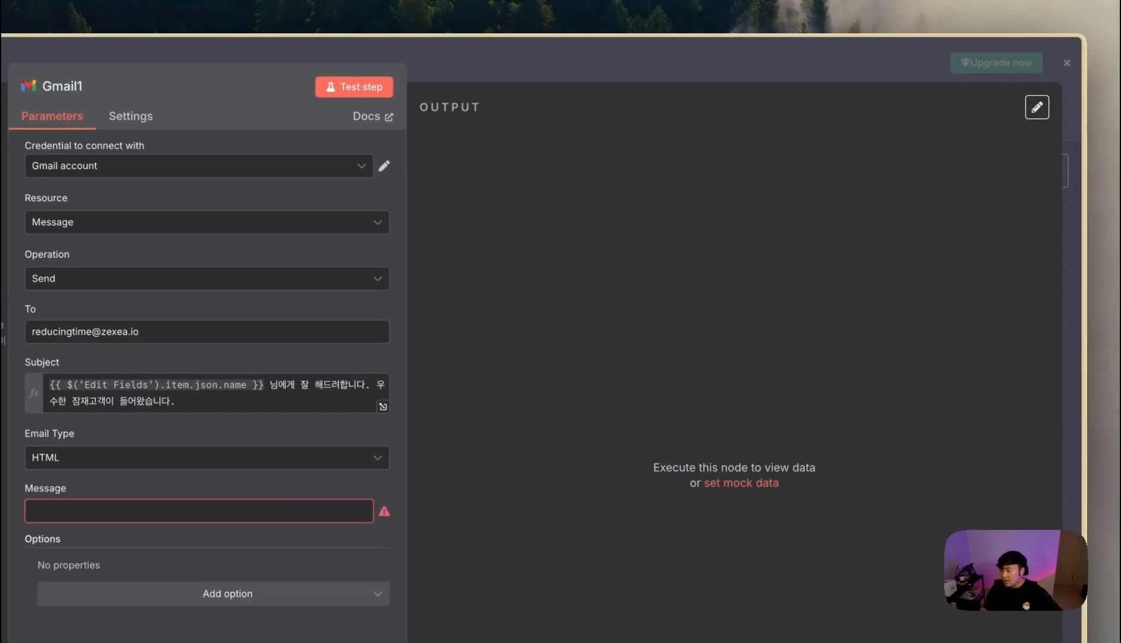
- Replace the Message's name, phone and email placeholders with the Edit Fields values
drag(562, 373, 504, 375)
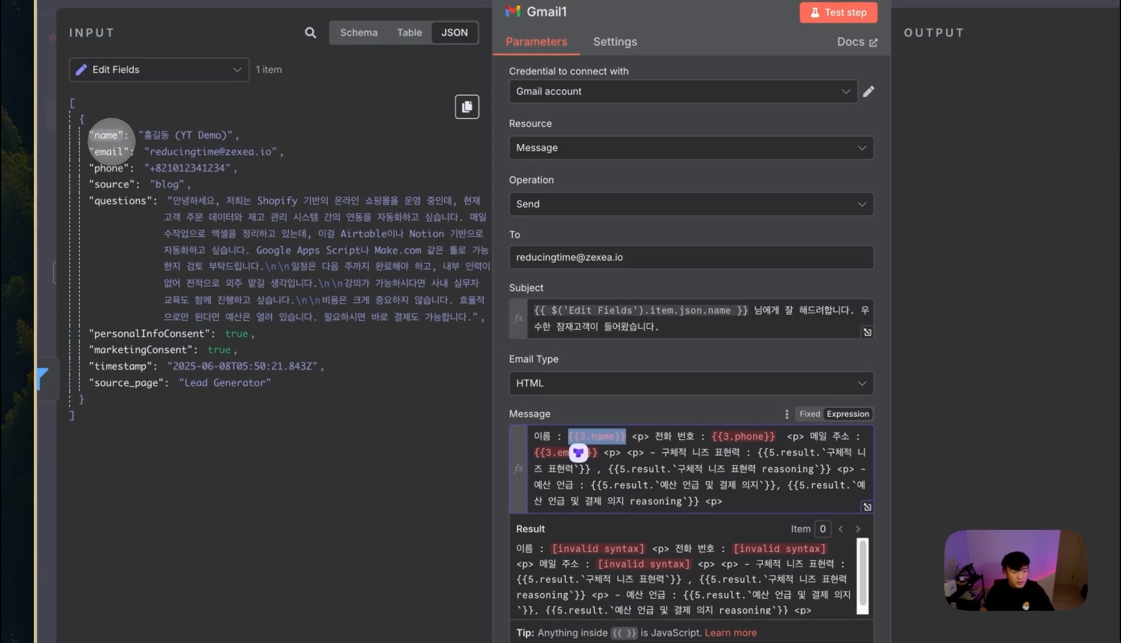
drag(111, 138, 543, 437)
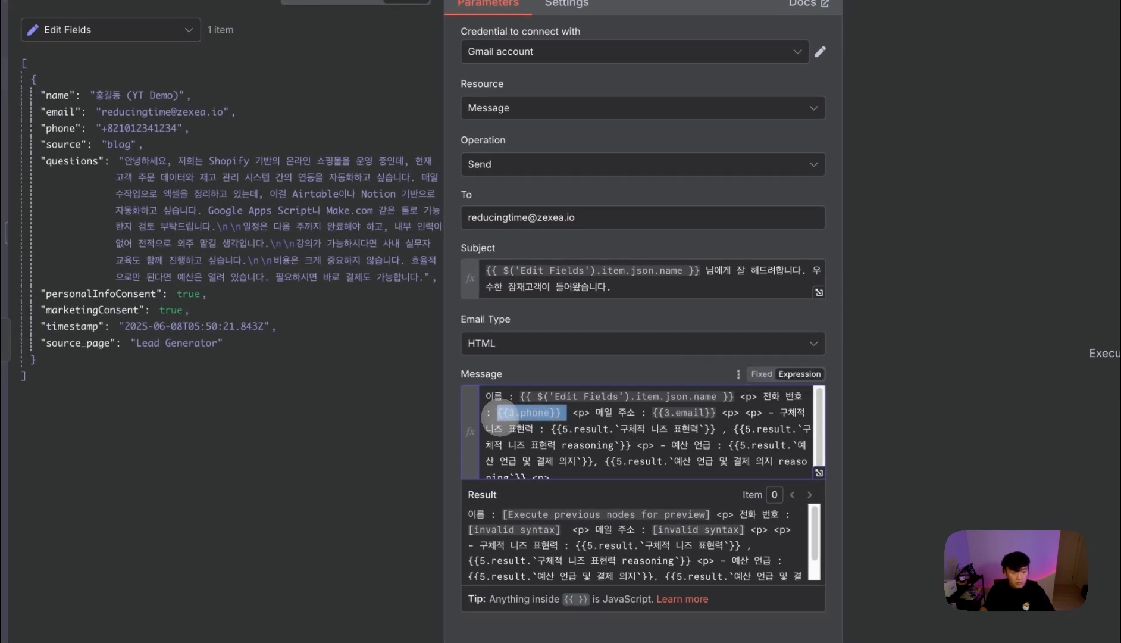
key(BackSpace)
drag(63, 128, 812, 410)
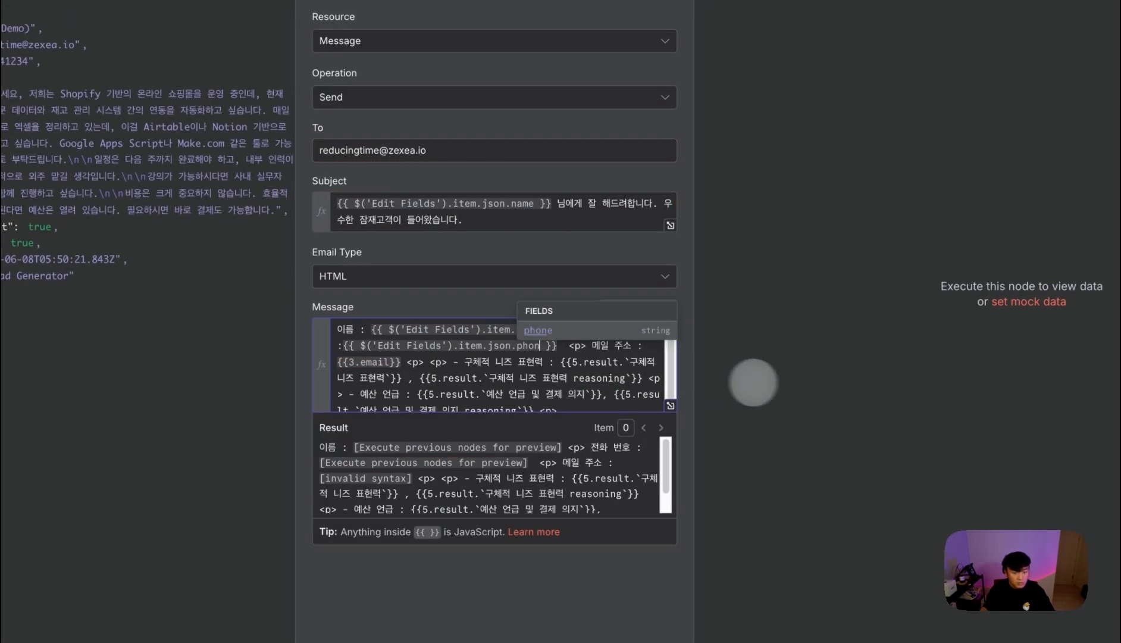
text(e)
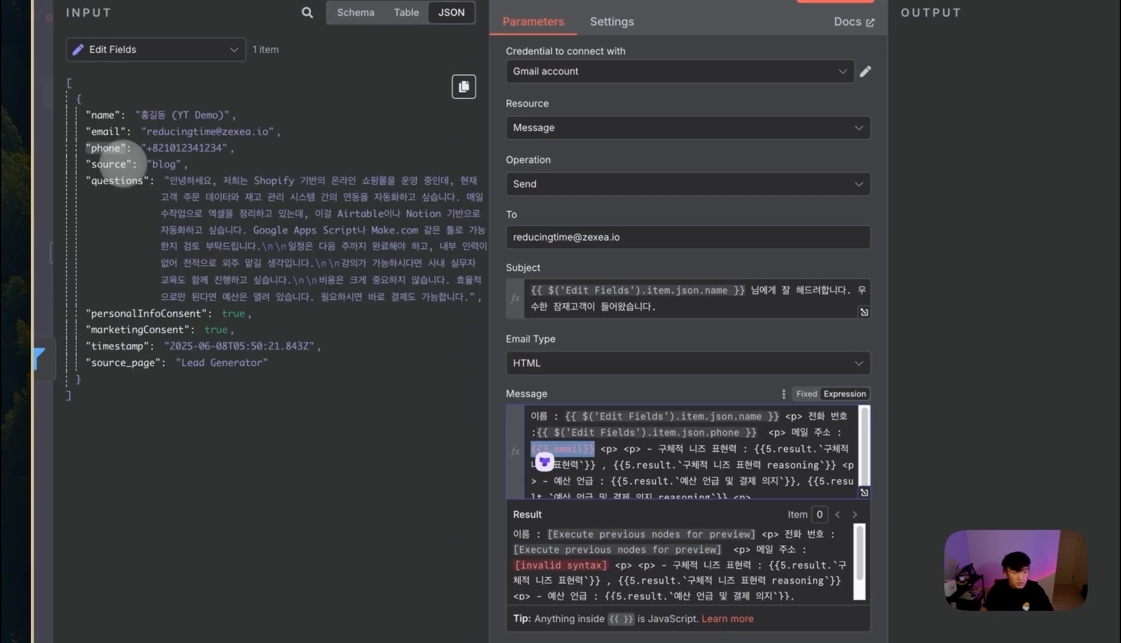
drag(107, 132, 609, 470)
click(596, 456)
key(BackSpace)
key(BackSpace)
key(BackSpace)
key(BackSpace)
key(BackSpace)
key(BackSpace)
key(BackSpace)
key(BackSpace)
key(BackSpace)
key(BackSpace)
key(BackSpace)
scroll(788, 470, down, 1)
scroll(512, 377, up, 1)
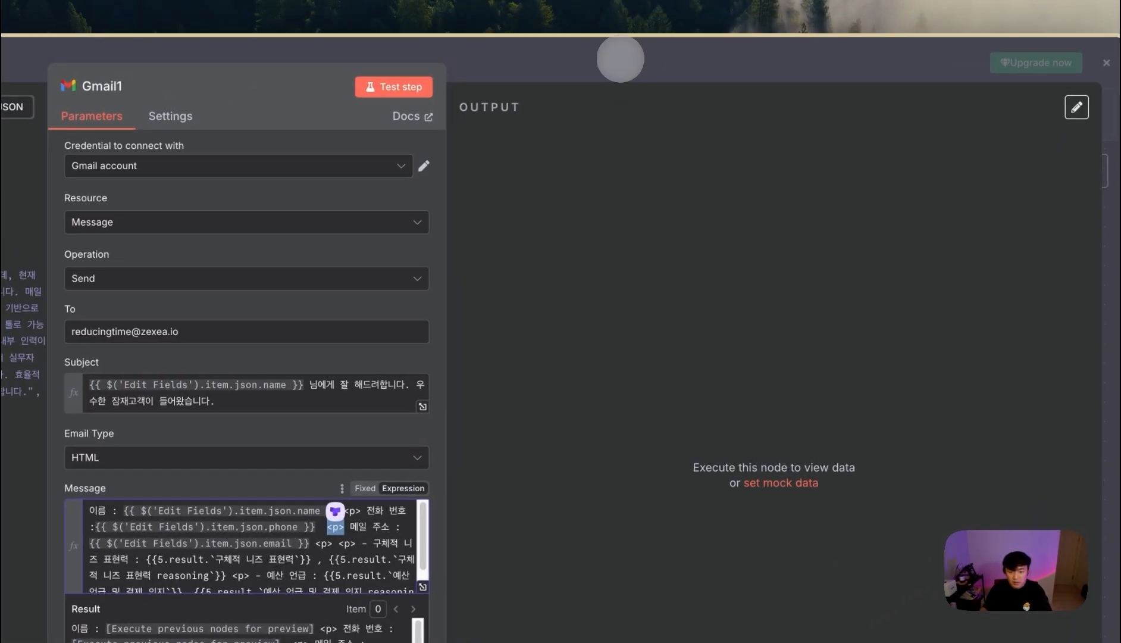
- Close the Gmail1 panel and save the workflow
click(623, 60)
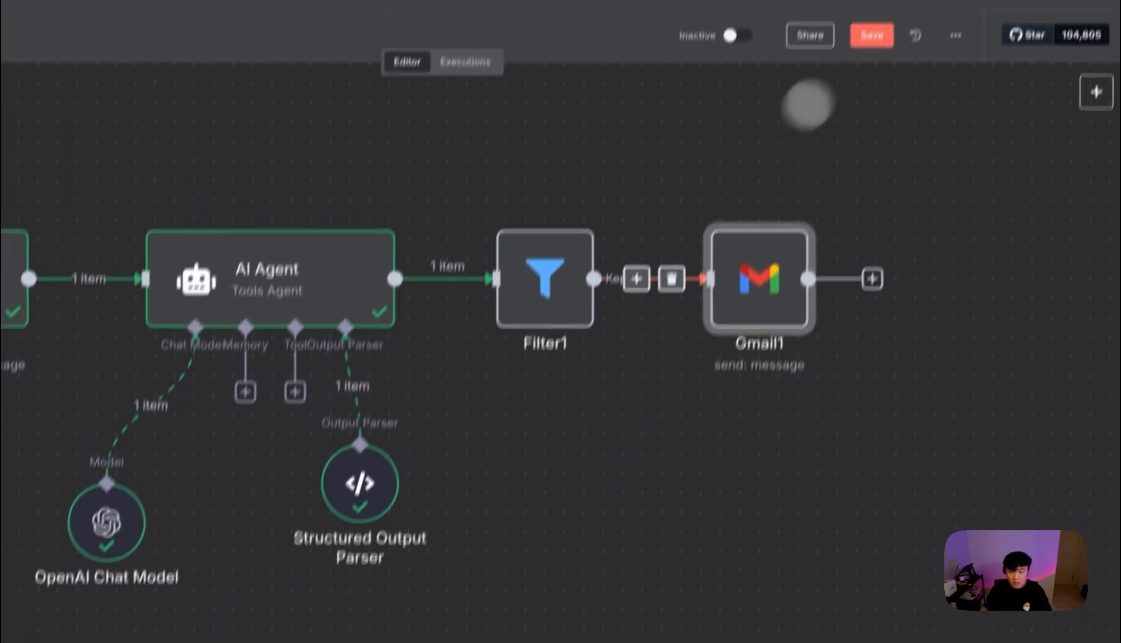
click(871, 36)
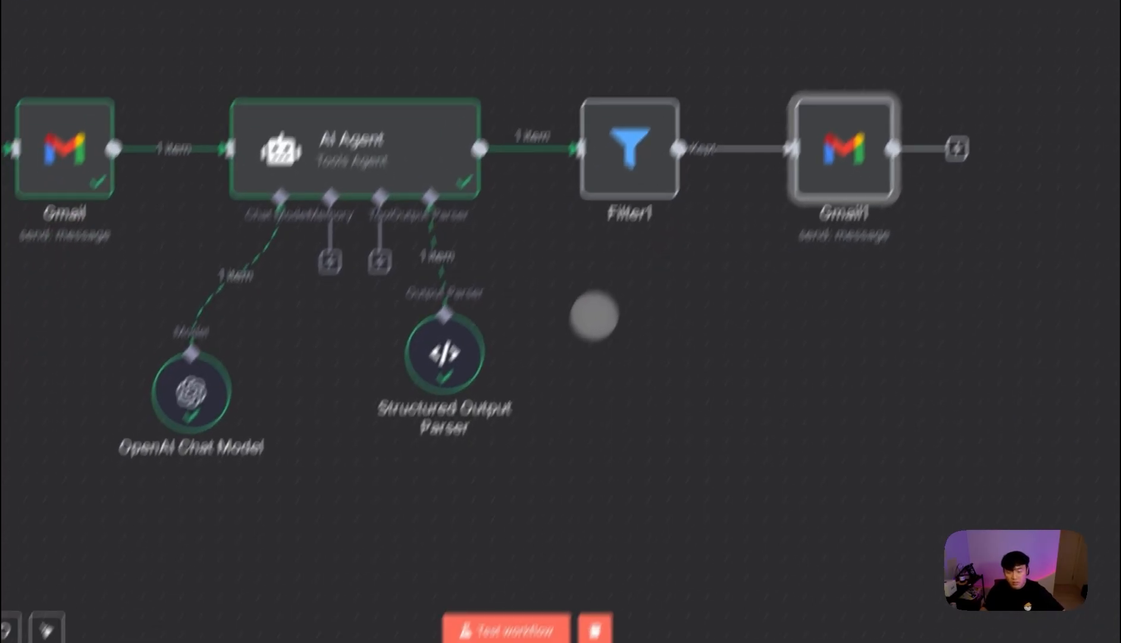
scroll(638, 270, down, 5)
scroll(857, 345, left, 4)
scroll(858, 345, right, 3)
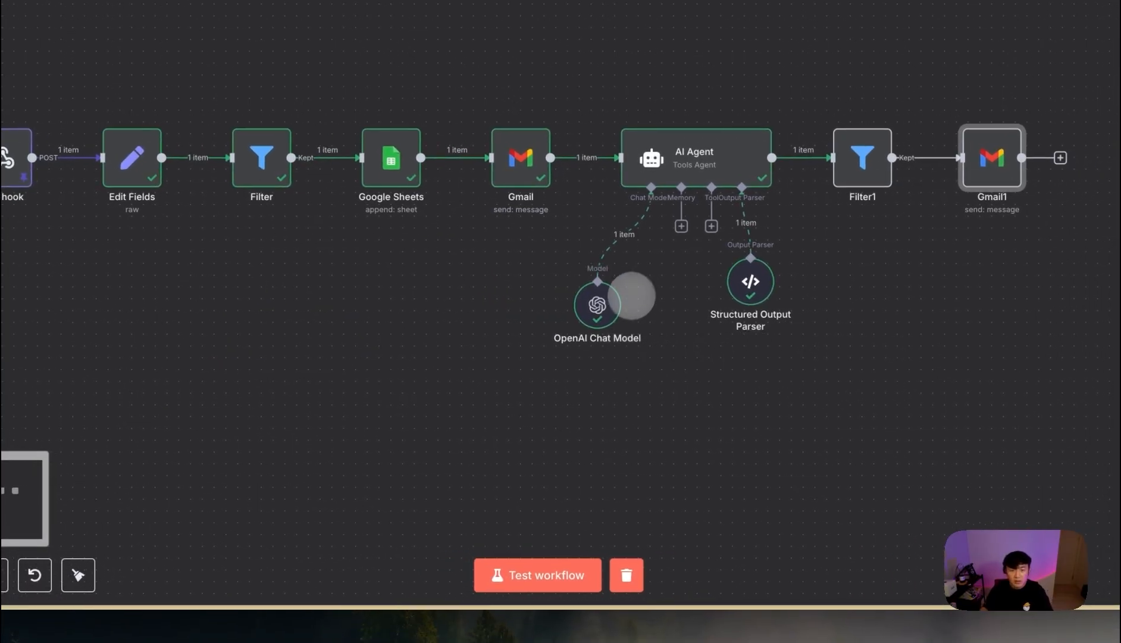
- Check the Webhook's pinned data, then test-run the whole workflow and view the lead sheet
double_click(7, 157)
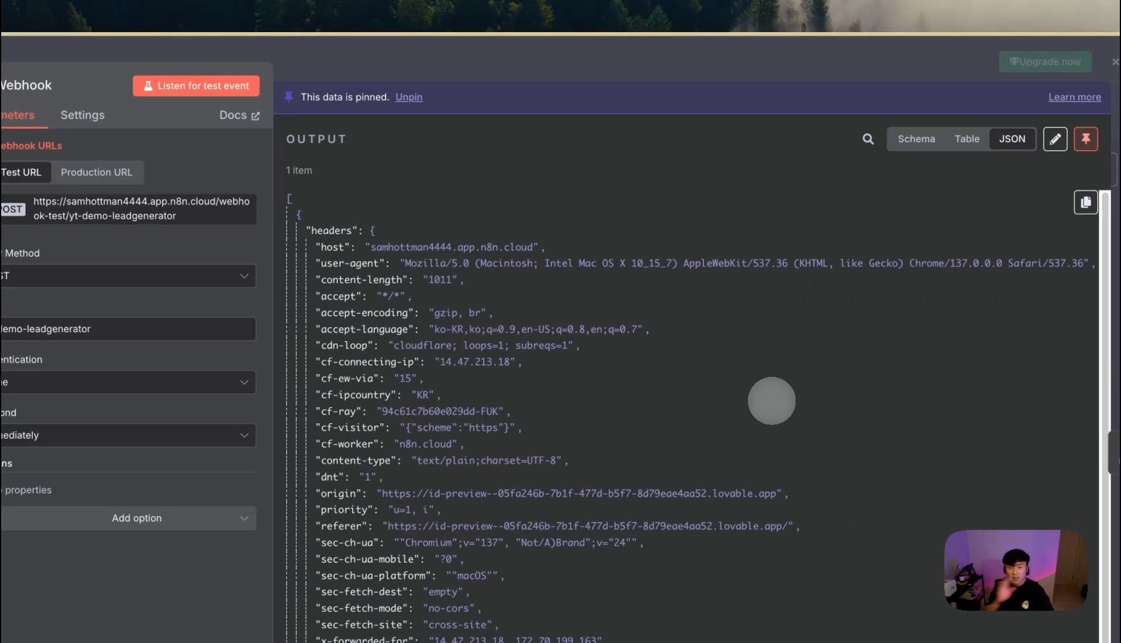
click(661, 70)
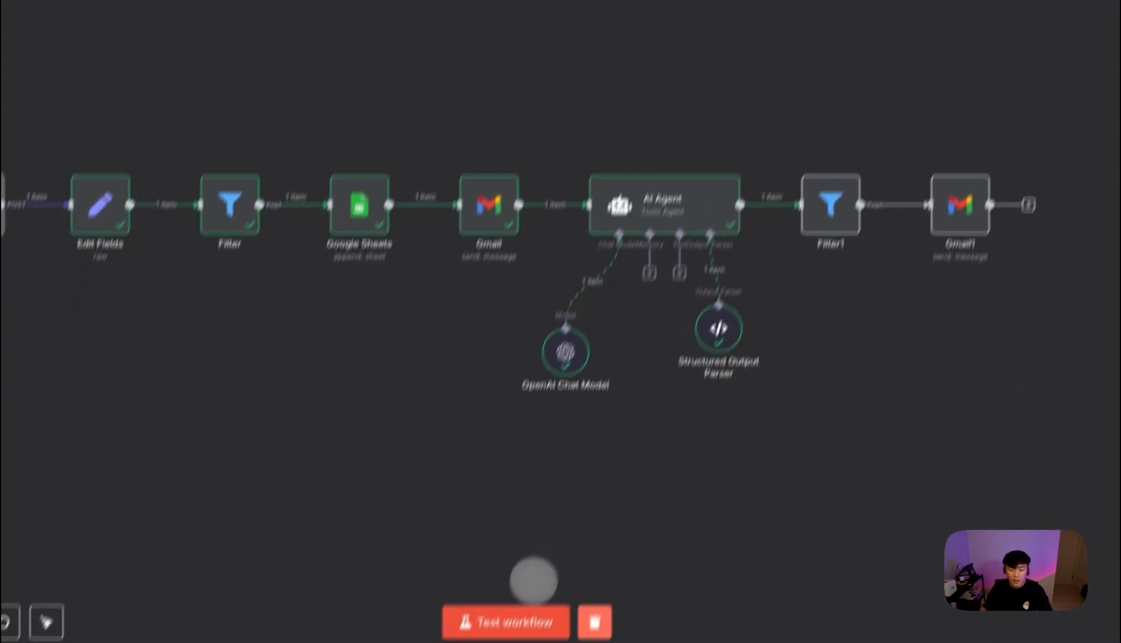
click(532, 625)
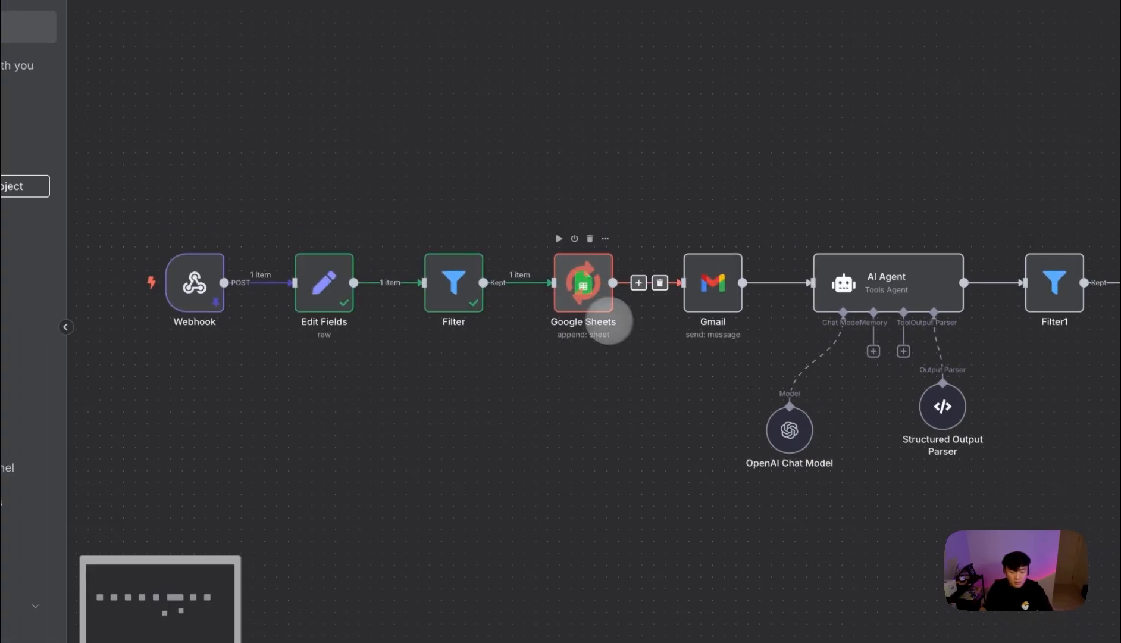
mouse_move(32, 310)
click(153, 304)
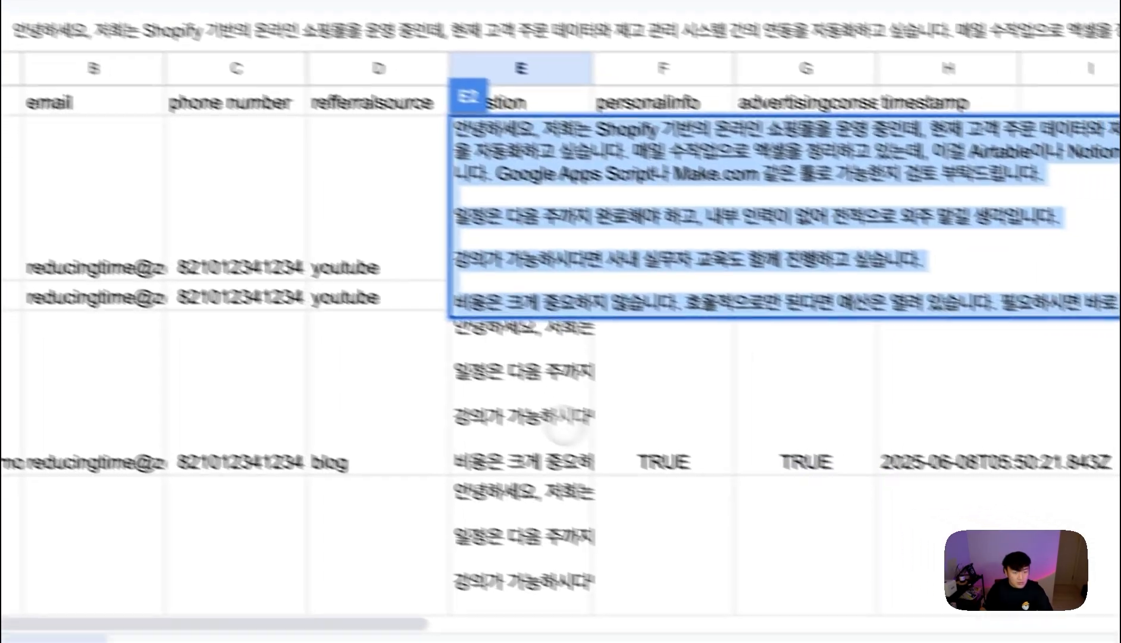
- Compare the new blog lead row's timestamp in column H with the earlier blog row, then return to n8n
click(565, 425)
click(945, 601)
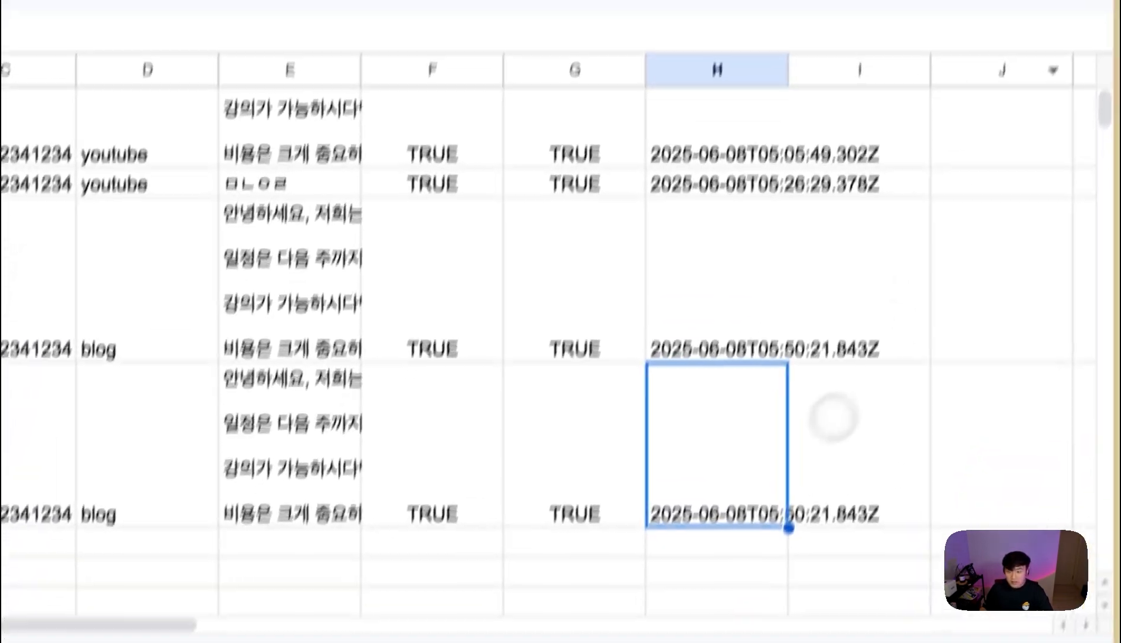
click(746, 565)
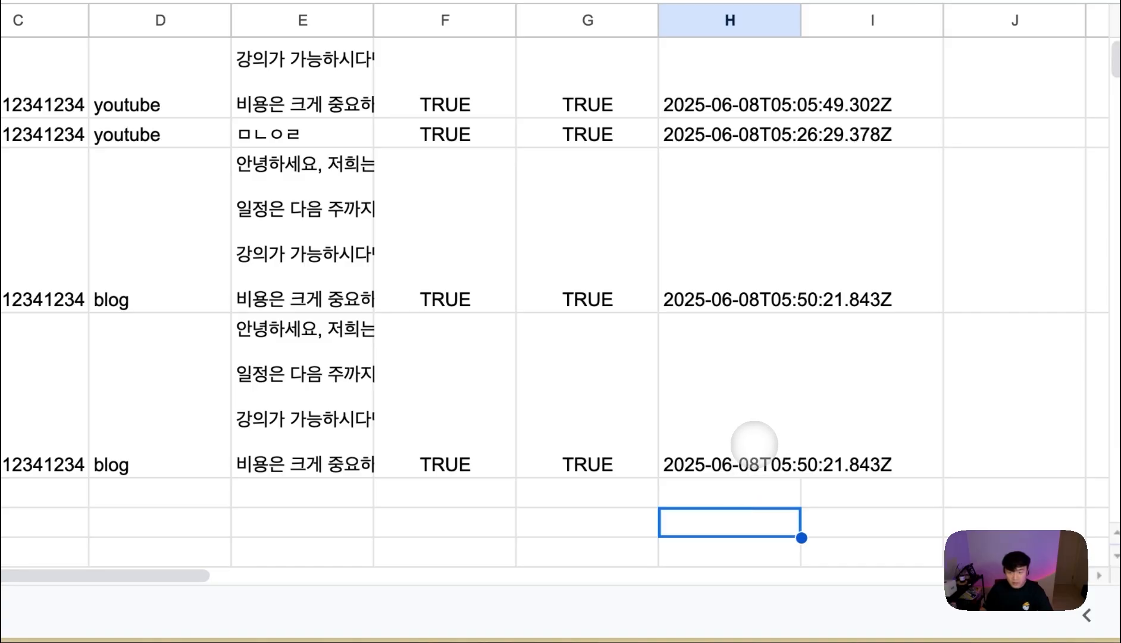
click(755, 444)
click(788, 276)
click(754, 393)
click(753, 245)
click(760, 378)
click(753, 279)
click(746, 357)
click(748, 249)
click(746, 384)
click(743, 240)
click(747, 387)
click(751, 241)
click(745, 370)
mouse_move(17, 360)
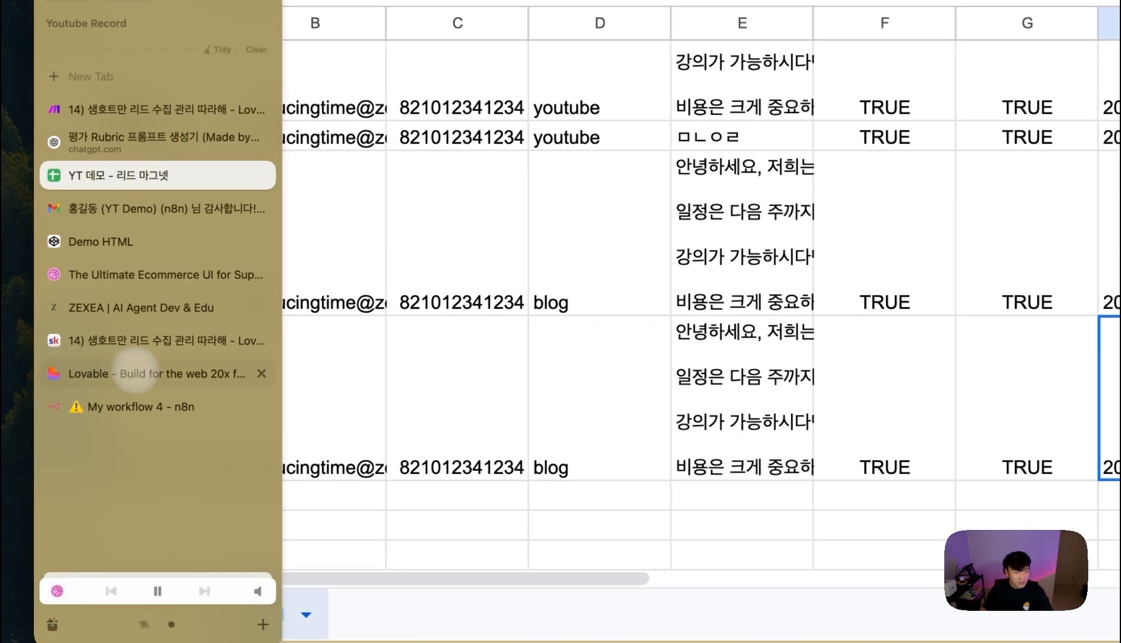
click(145, 406)
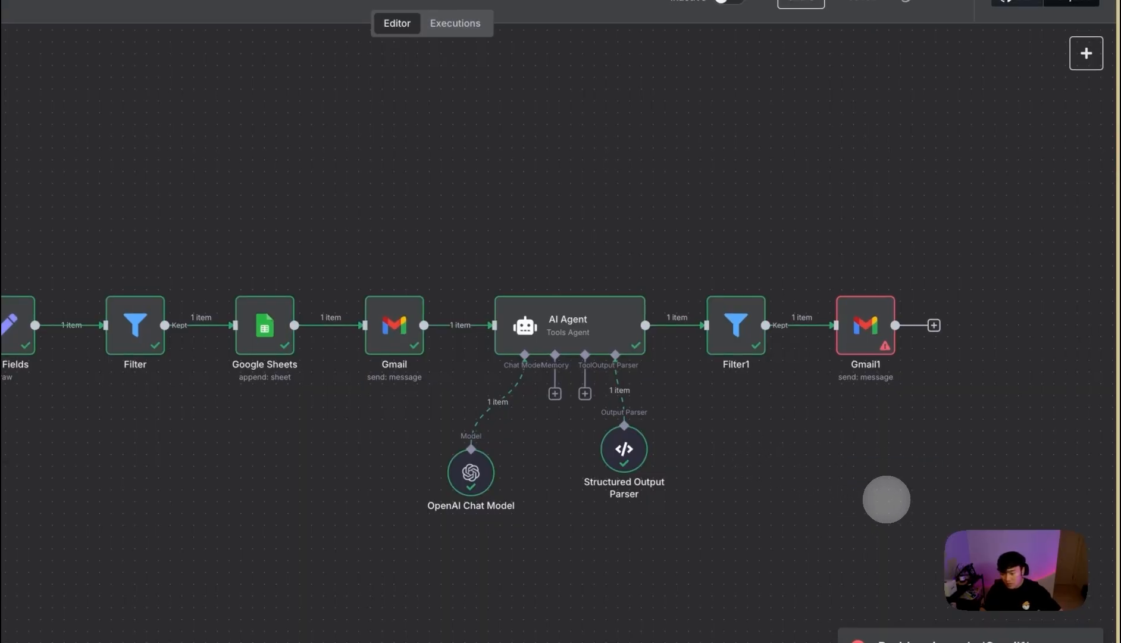
- Delete the broken needs, reasoning and budget {{5.result}} expressions from Gmail1's message
scroll(605, 445, up, 2)
scroll(583, 333, right, 4)
double_click(571, 260)
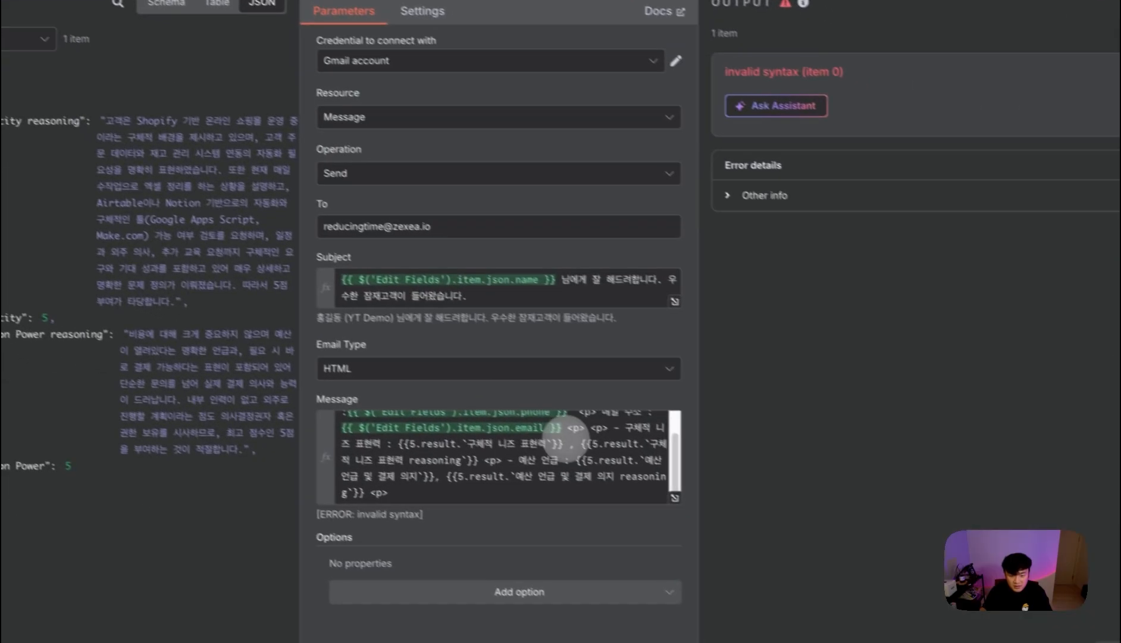
click(563, 444)
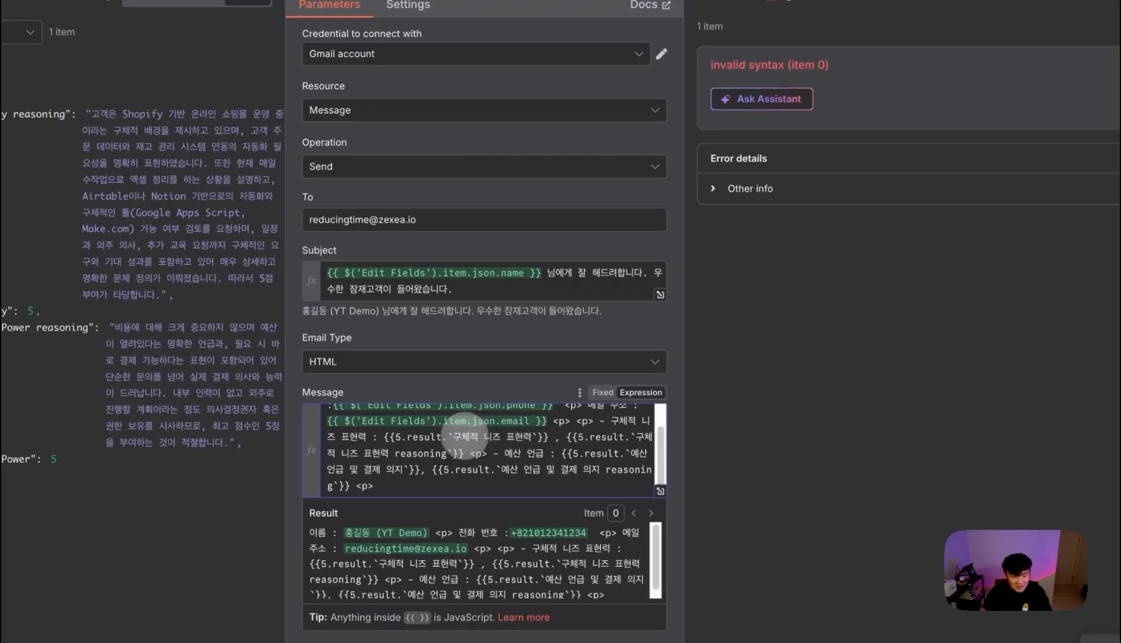
drag(388, 437, 500, 436)
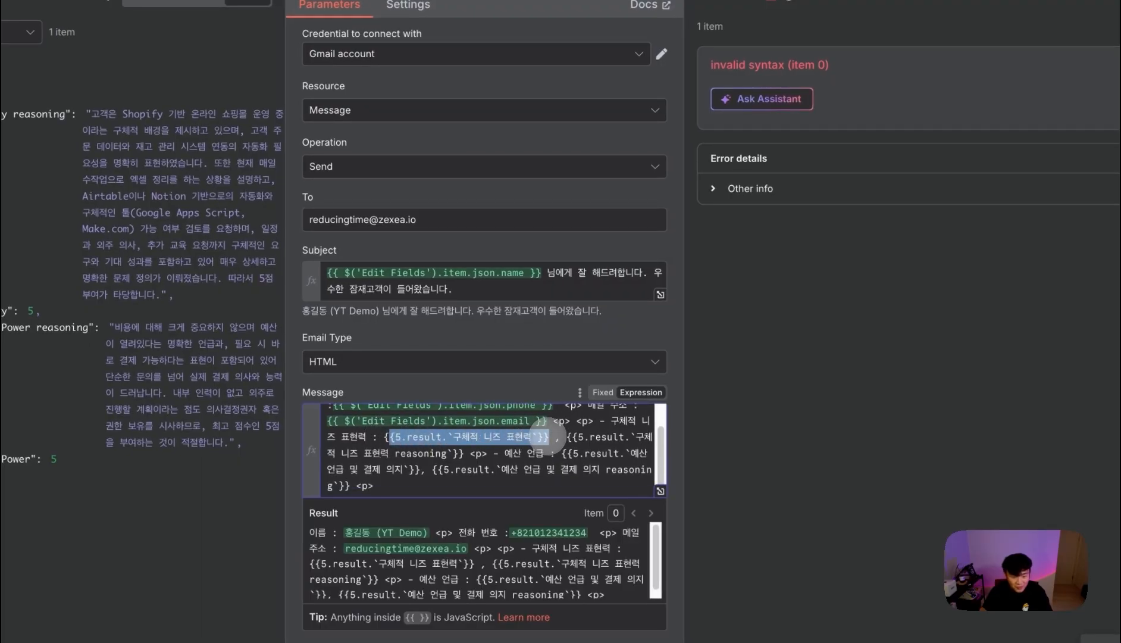
key(BackSpace)
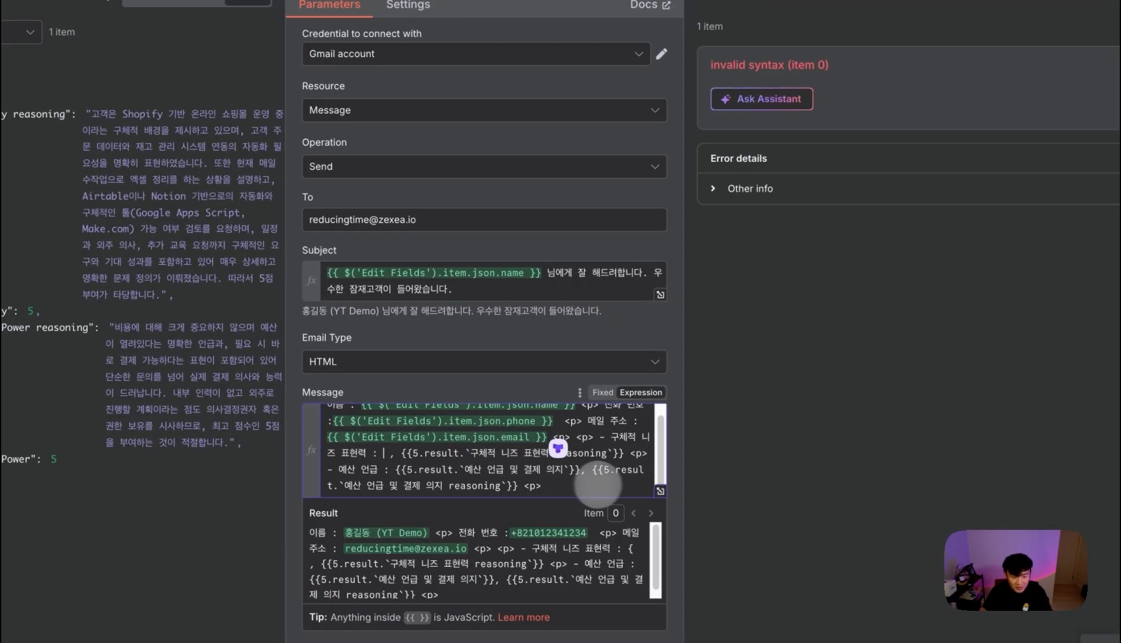
drag(400, 453, 613, 452)
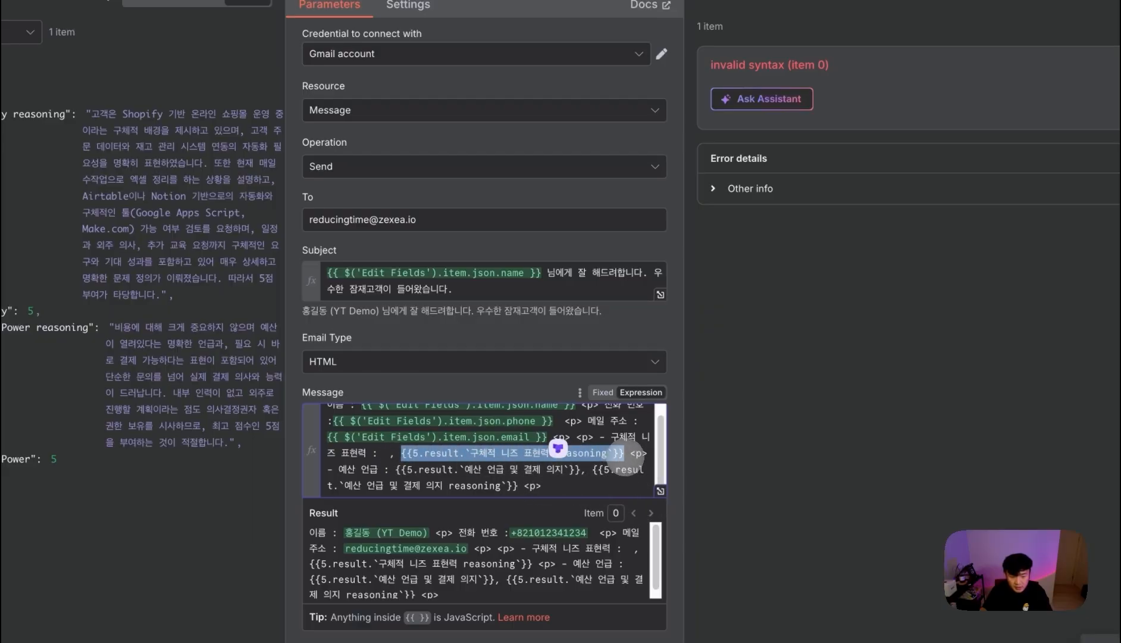
key(BackSpace)
drag(468, 462, 652, 464)
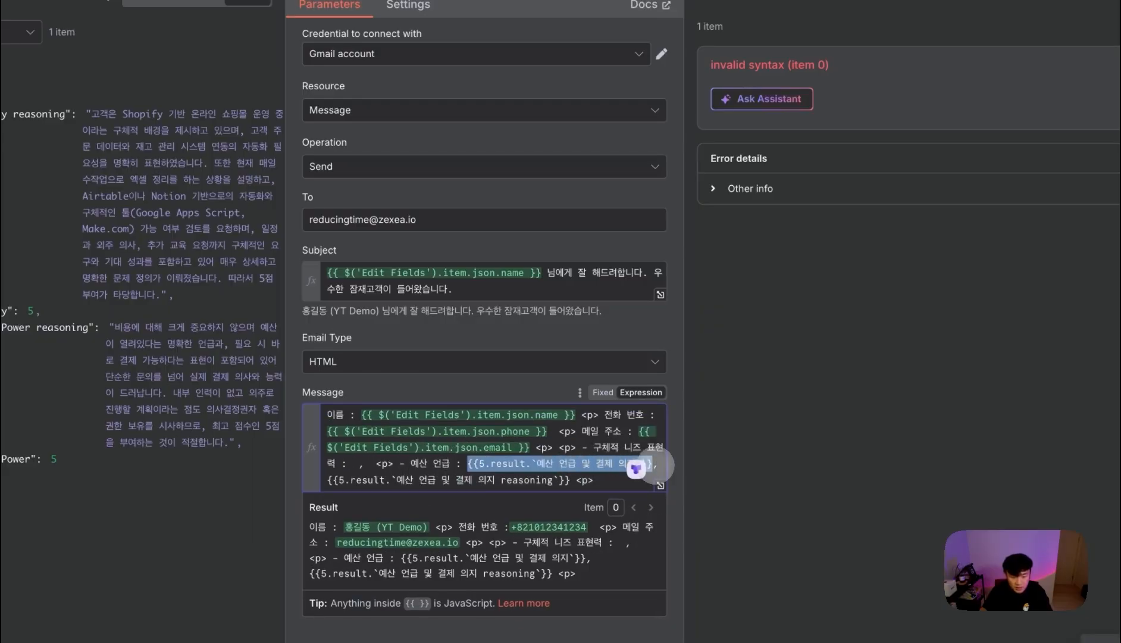
key(BackSpace)
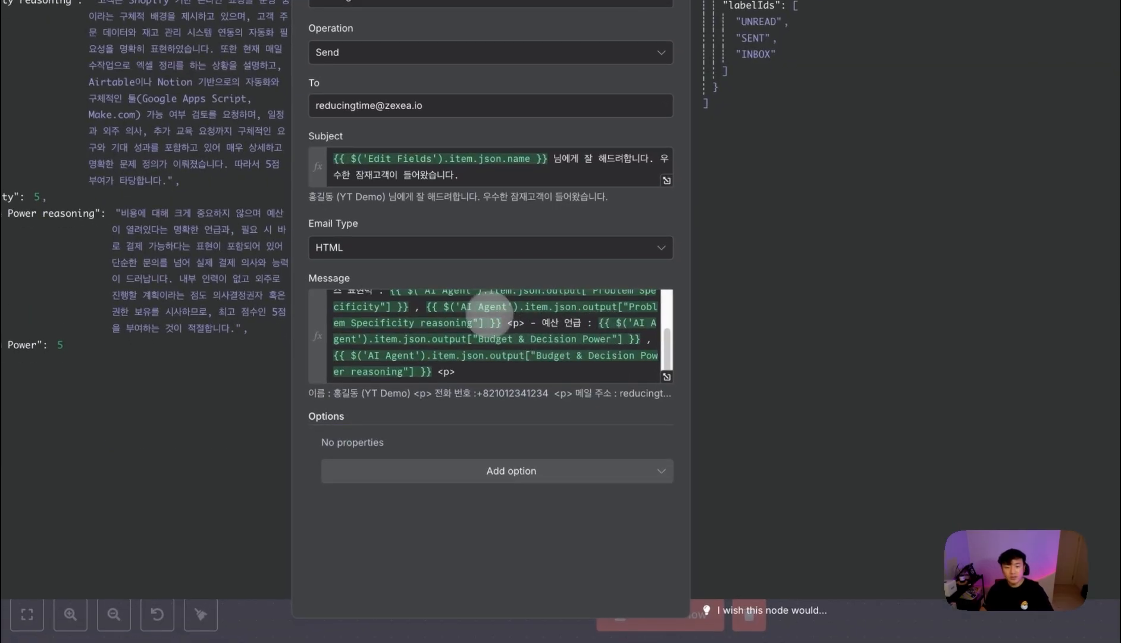
- Add a BCC option to Gmail1 and enter the BCC address
scroll(533, 355, up, 3)
scroll(500, 358, down, 3)
click(488, 469)
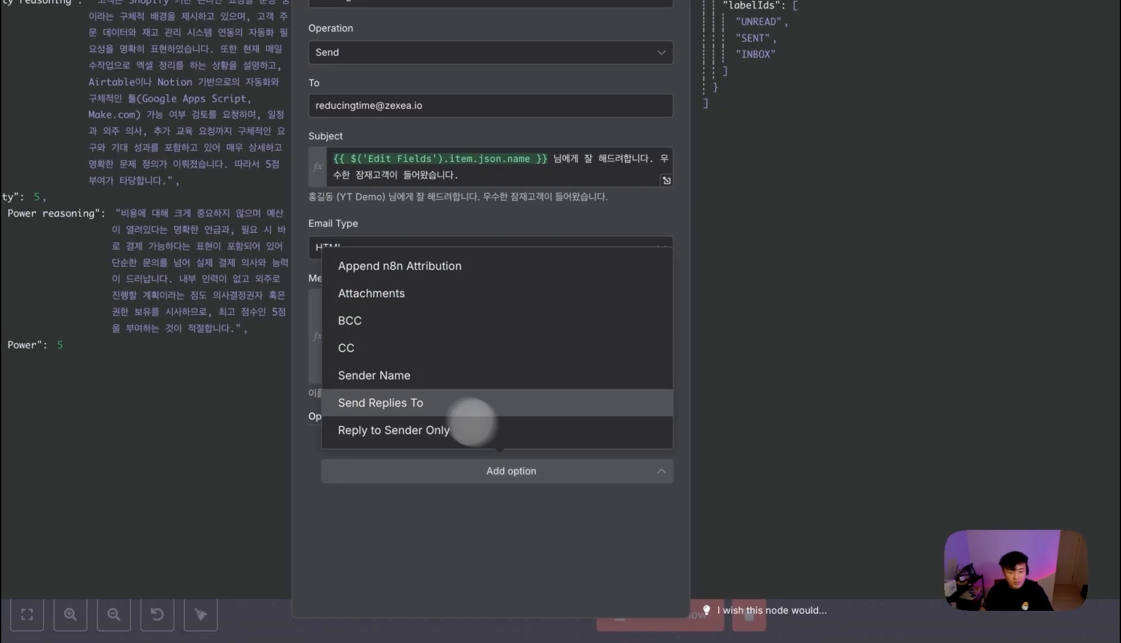
click(412, 325)
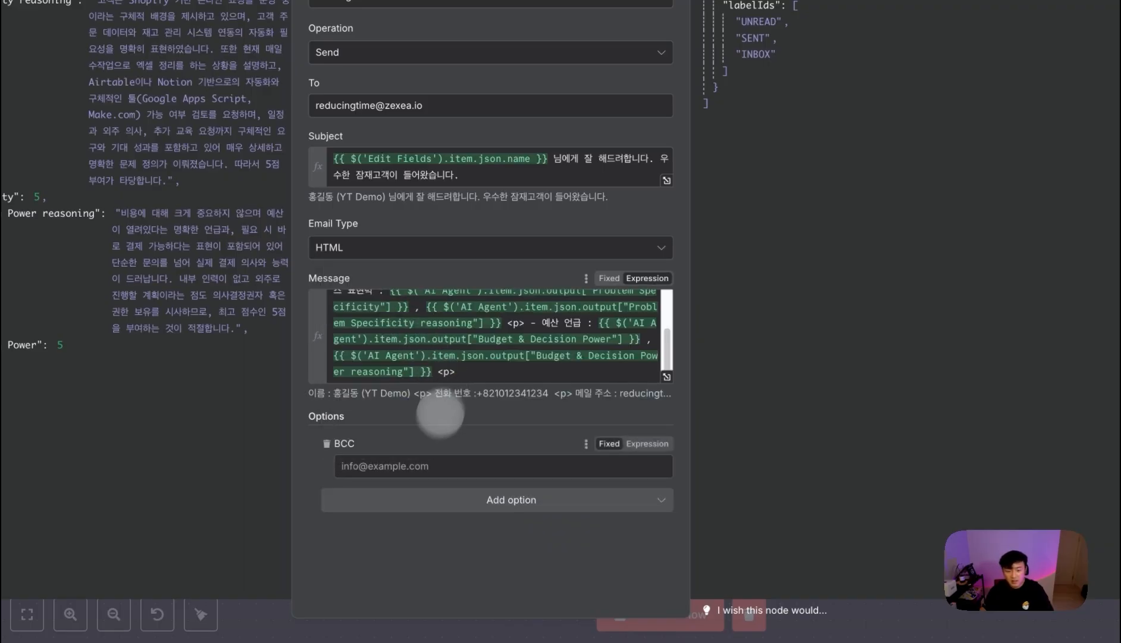
click(532, 459)
text(ㄴ므)
key(BackSpace)
key(BackSpace)
key(BackSpace)
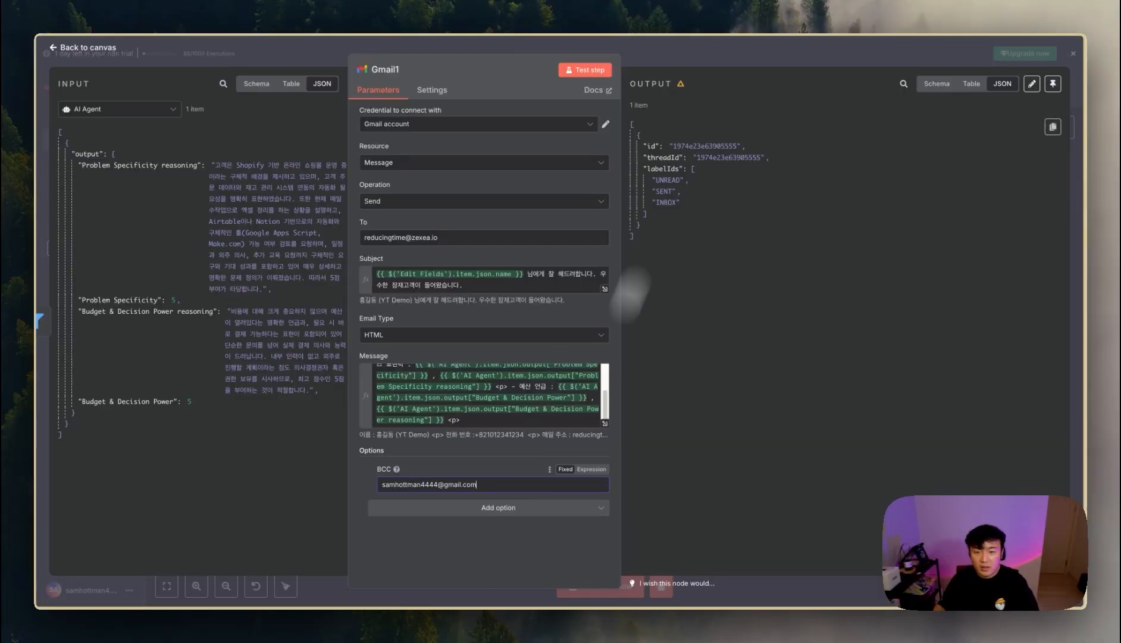
- Close Gmail1 and save the updated workflow
click(727, 54)
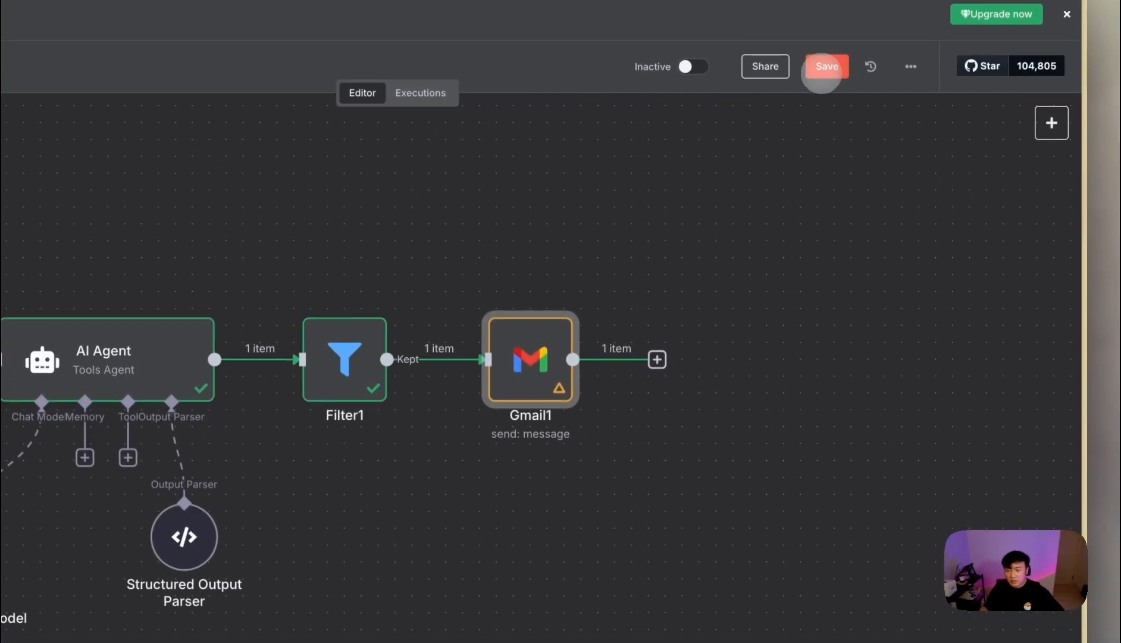
click(822, 71)
scroll(575, 393, down, 3)
drag(575, 393, 891, 382)
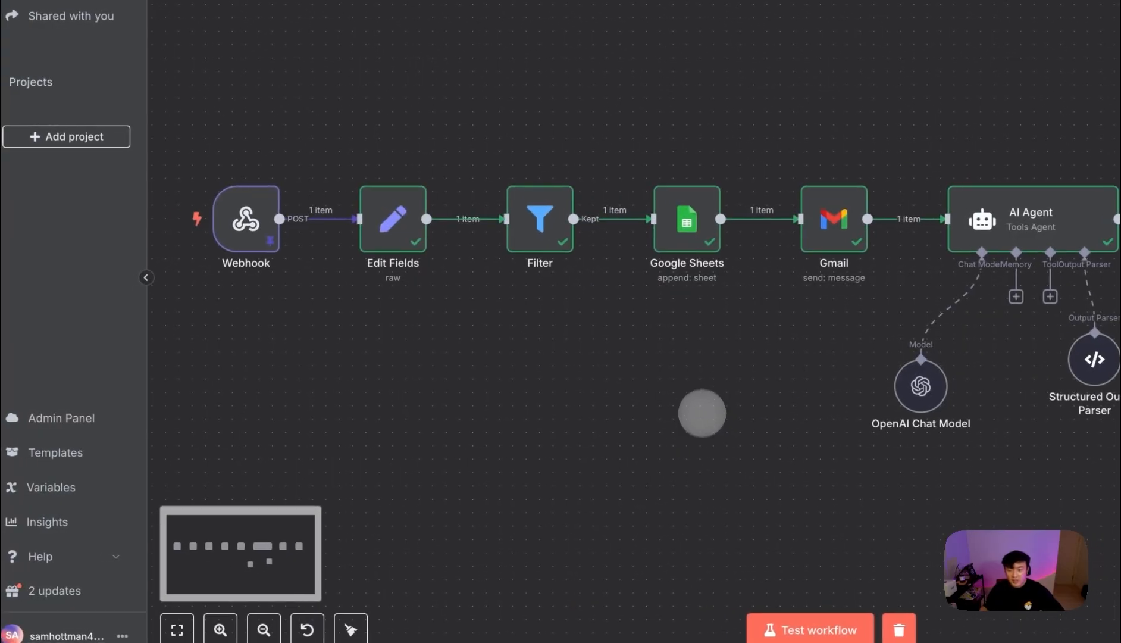
- In the Lovable project, check the project menu and select the webhook URL in the original prompt
mouse_move(37, 412)
click(140, 395)
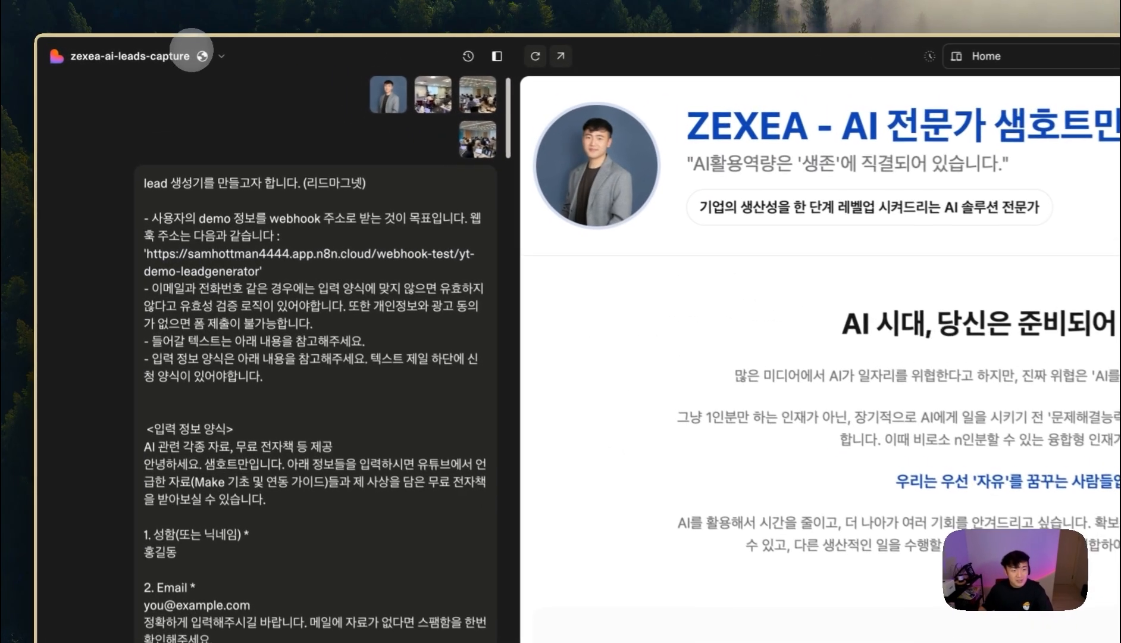
click(143, 49)
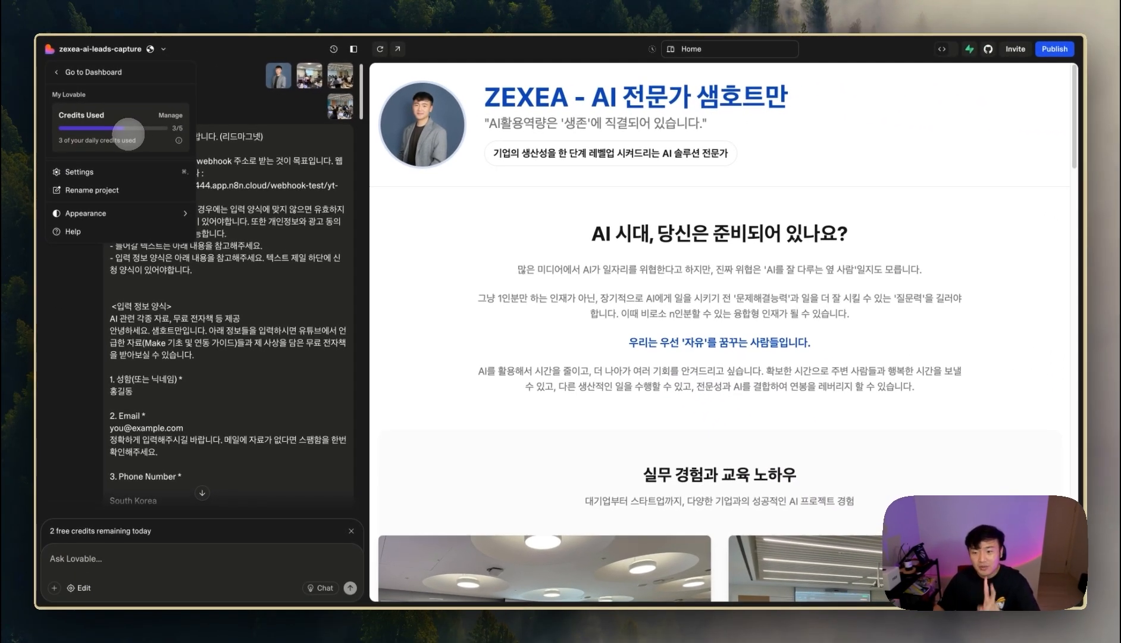
click(283, 240)
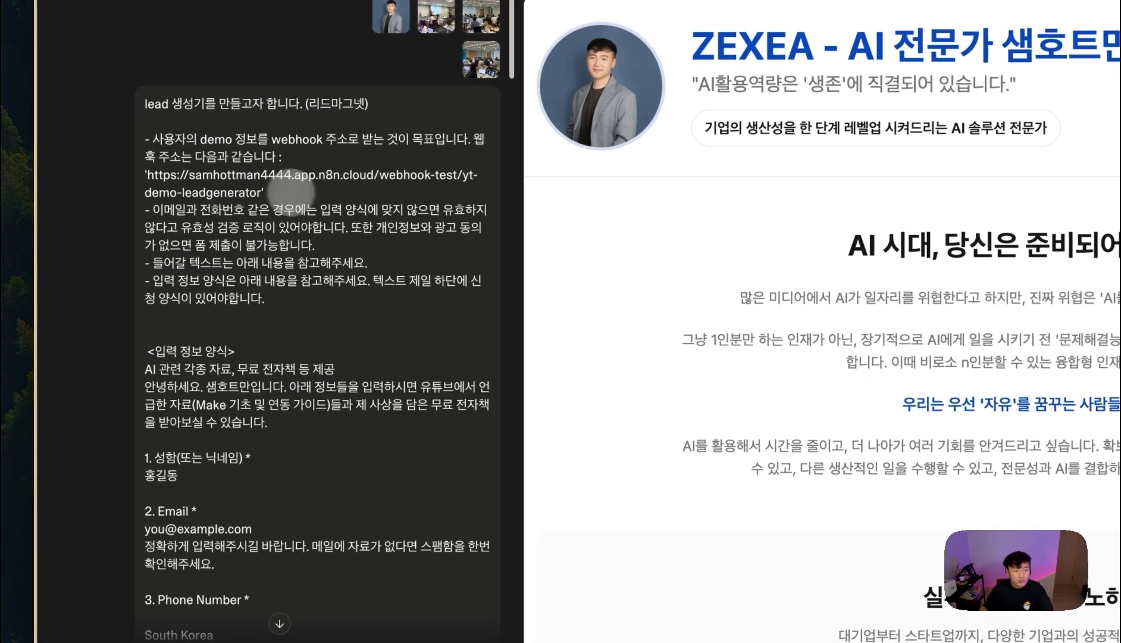
drag(191, 195, 118, 188)
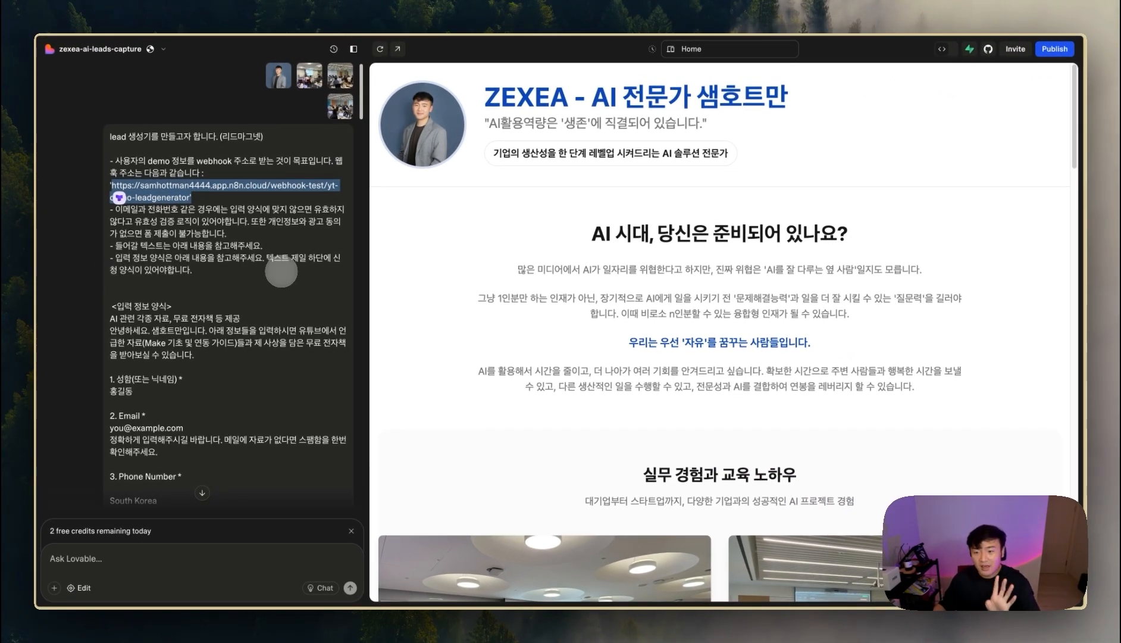
scroll(564, 367, down, 20)
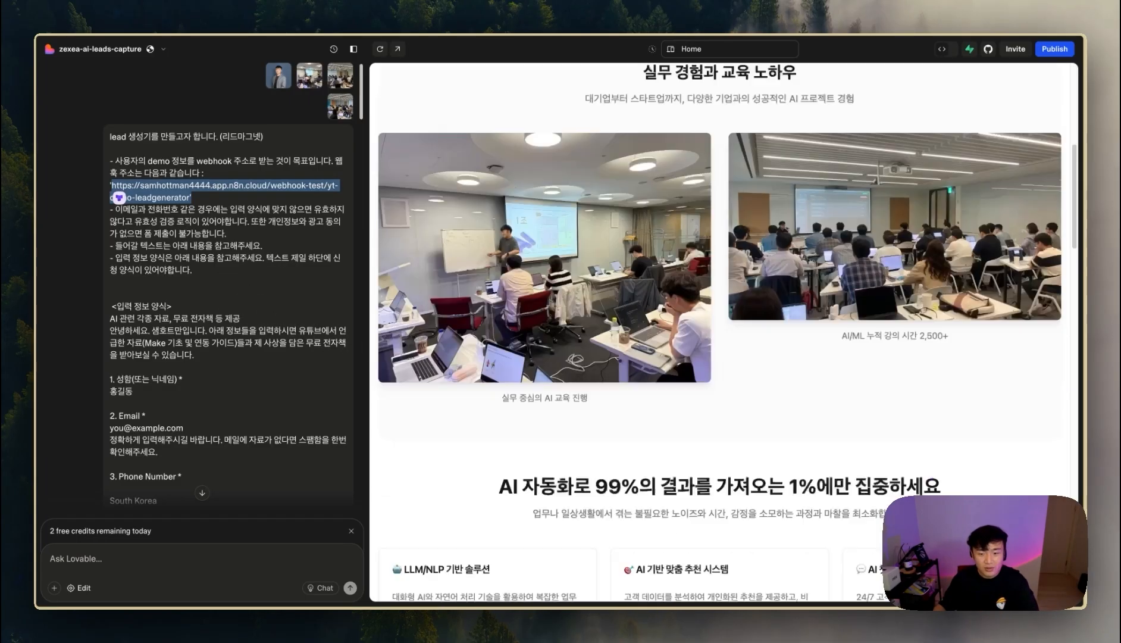
- Draft a new Lovable request about changing the webhook URL, then return to n8n
click(143, 568)
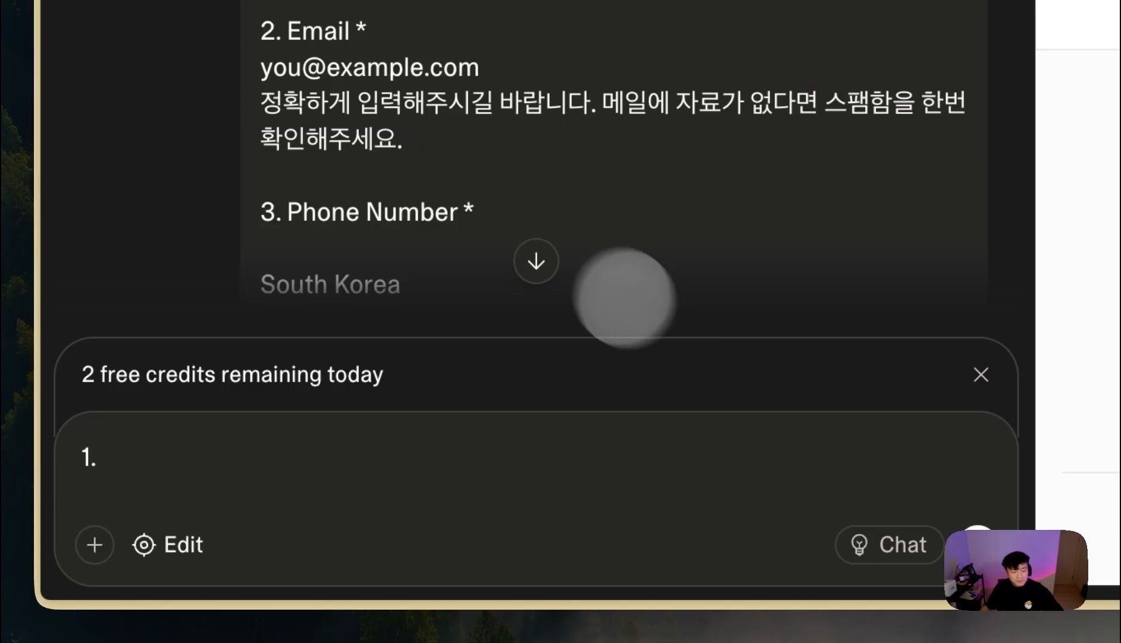
key(Caps_Lock)
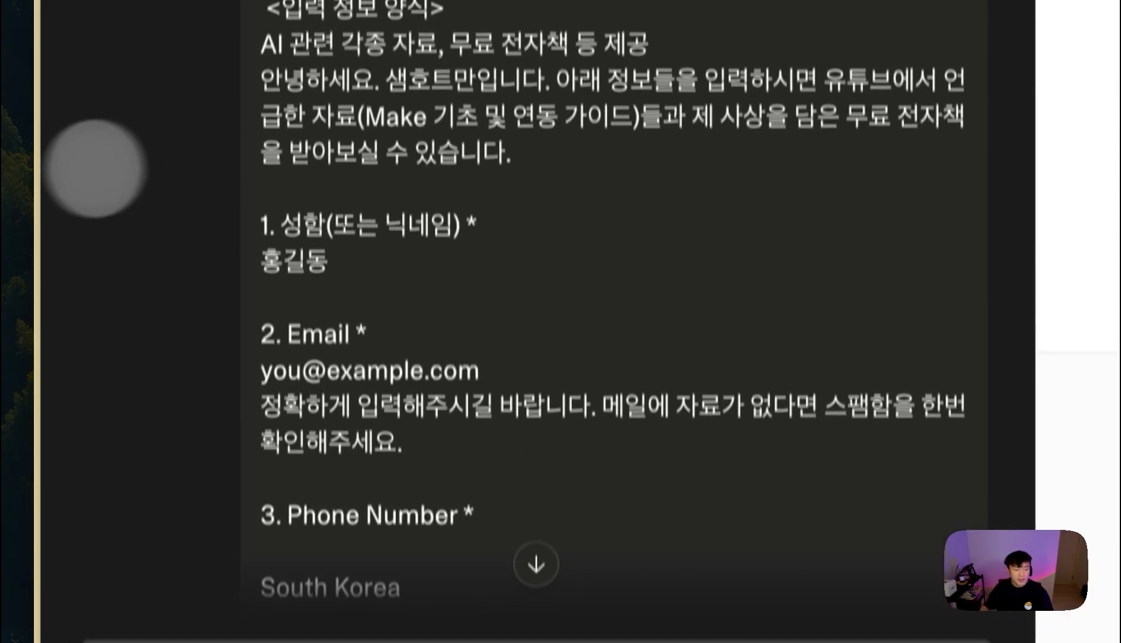
mouse_move(87, 381)
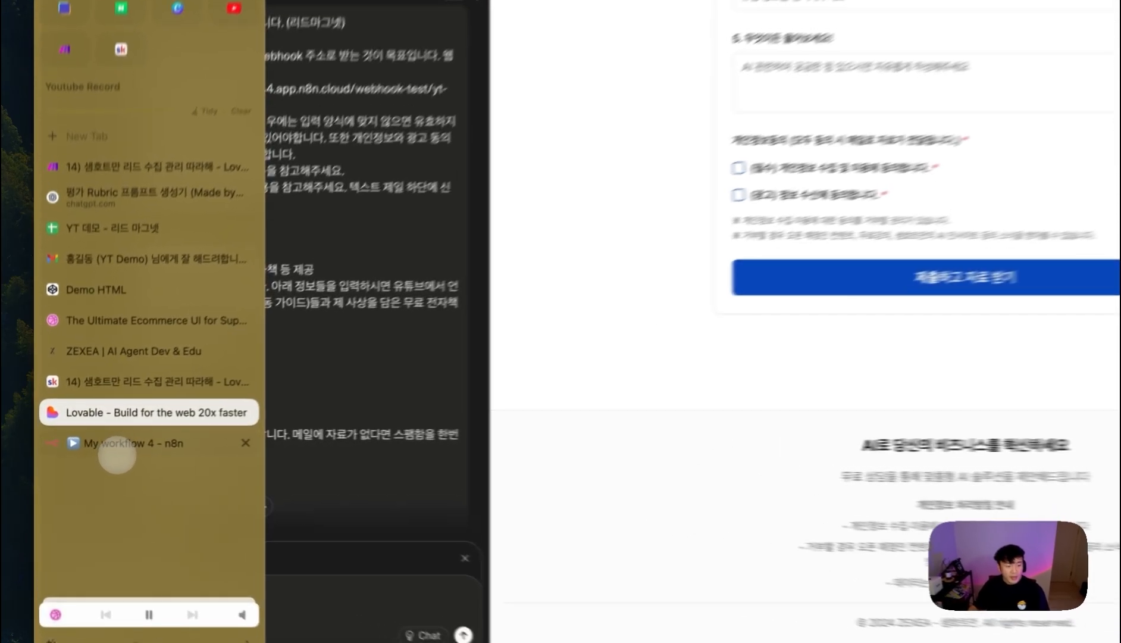
click(118, 455)
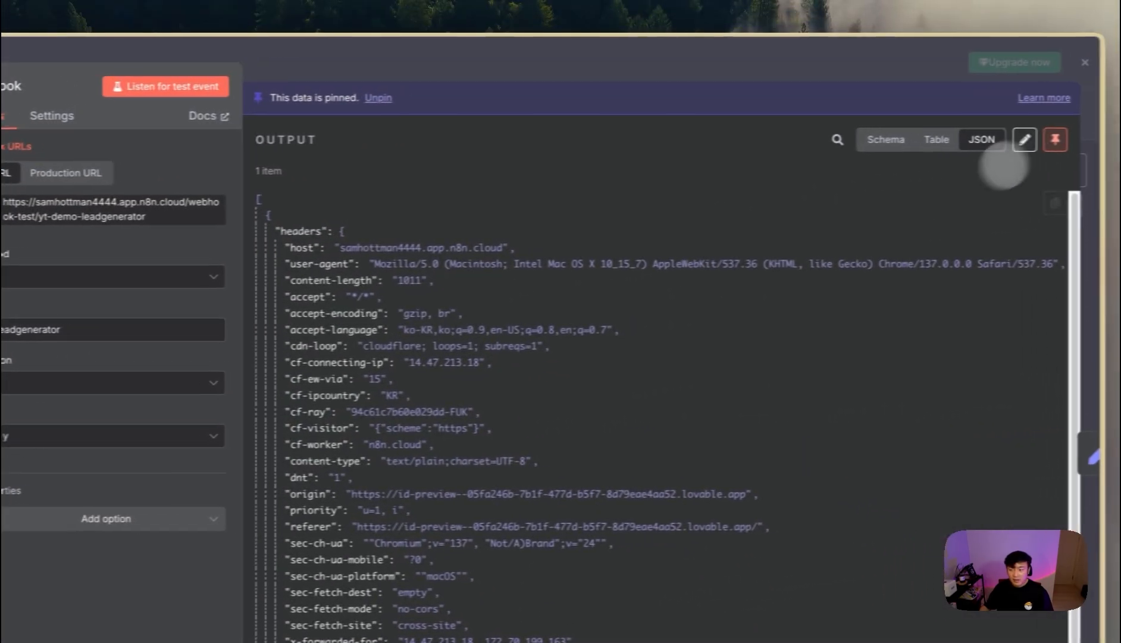
- Unpin the Webhook's test data and copy its production URL
click(1054, 139)
click(851, 63)
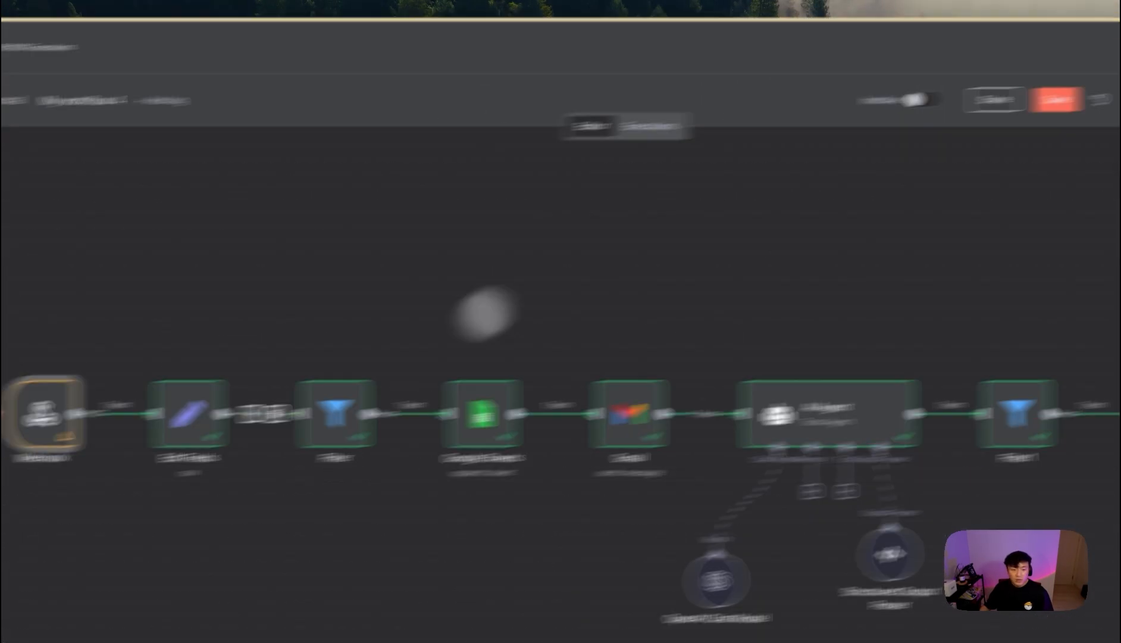
double_click(219, 392)
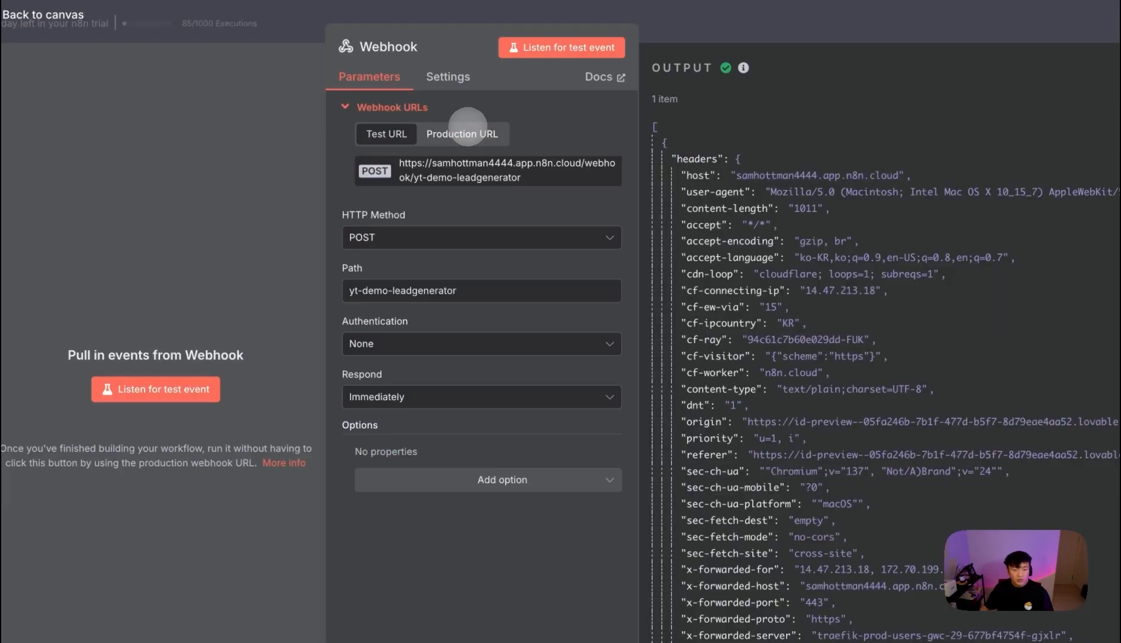
click(468, 129)
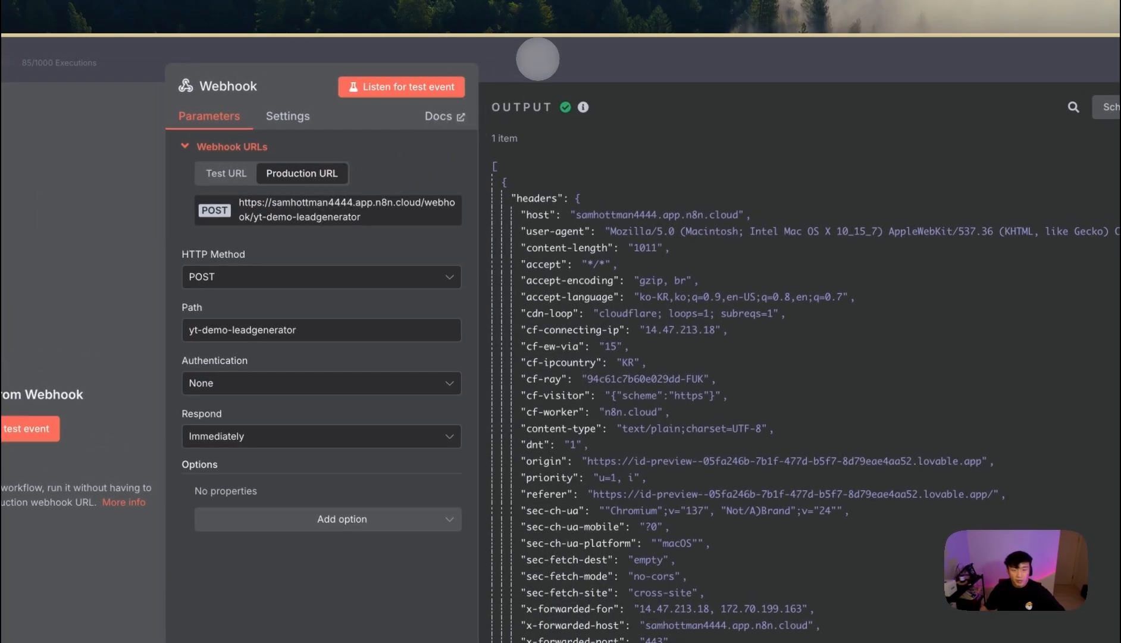
click(538, 59)
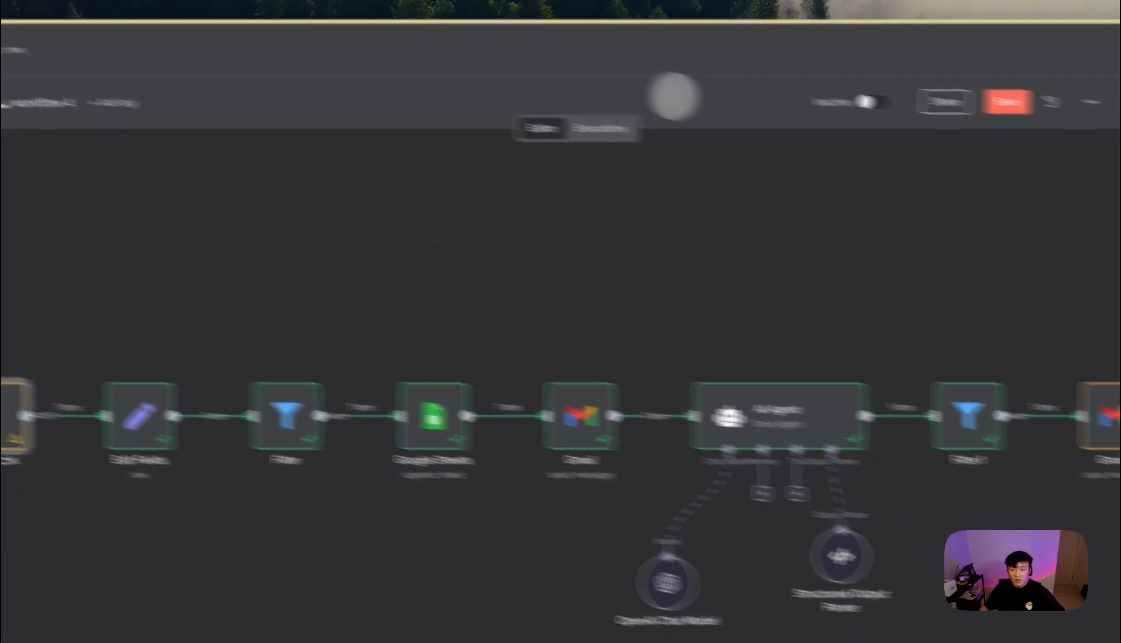
- Save My workflow 4 and switch it to Active
click(849, 77)
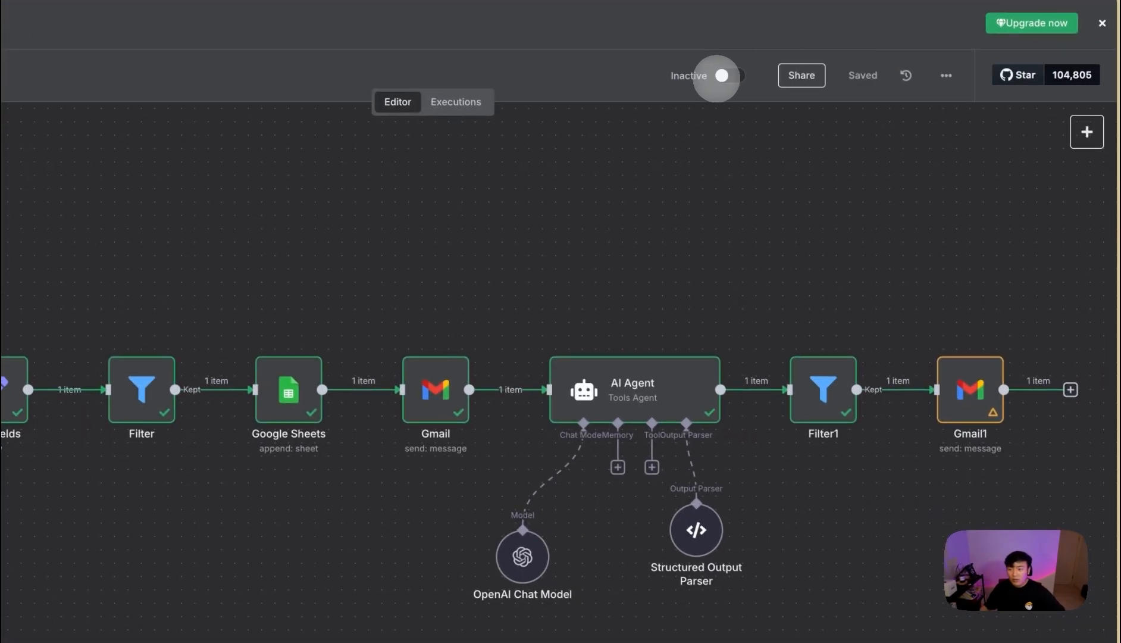
click(722, 76)
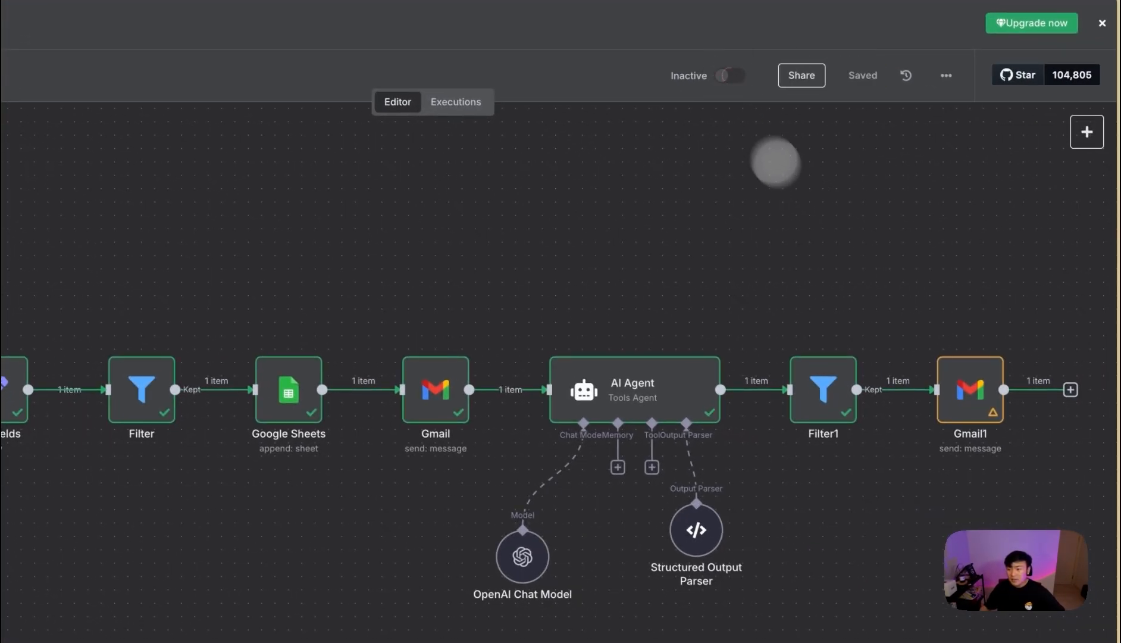
click(494, 456)
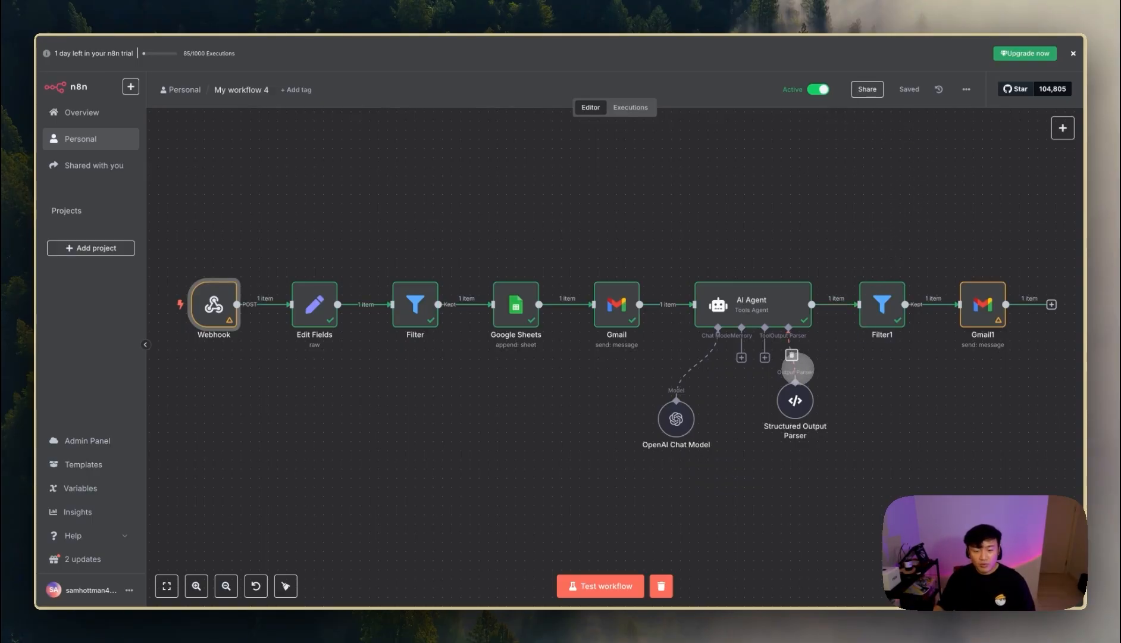
- In the Lovable chat draft, paste the production webhook URL with 'please change it to this'
mouse_move(36, 381)
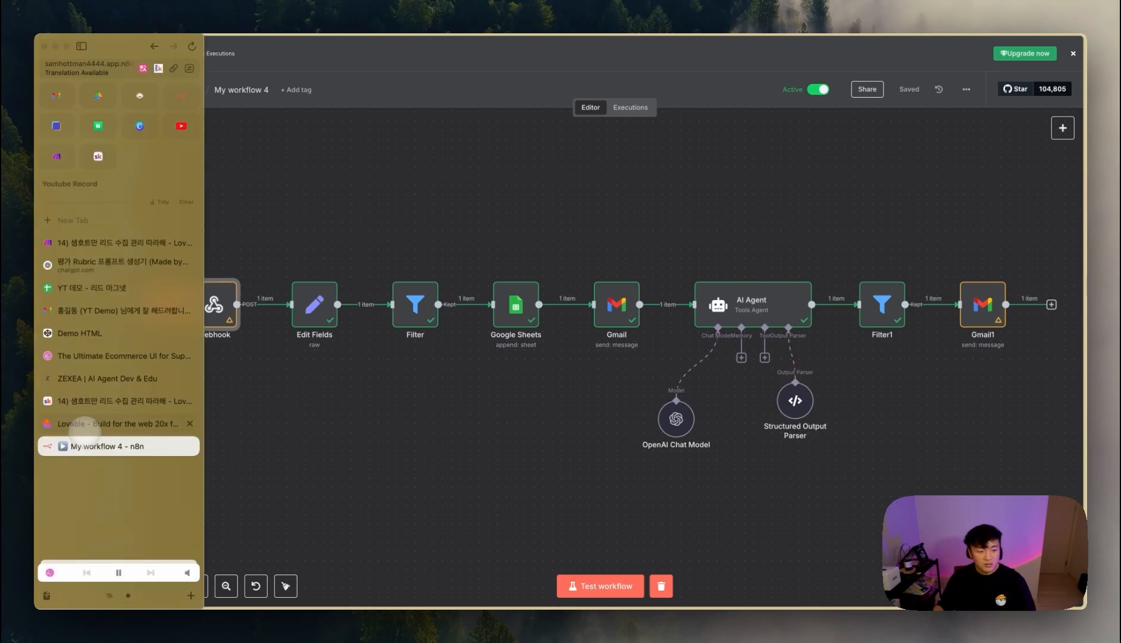
click(89, 423)
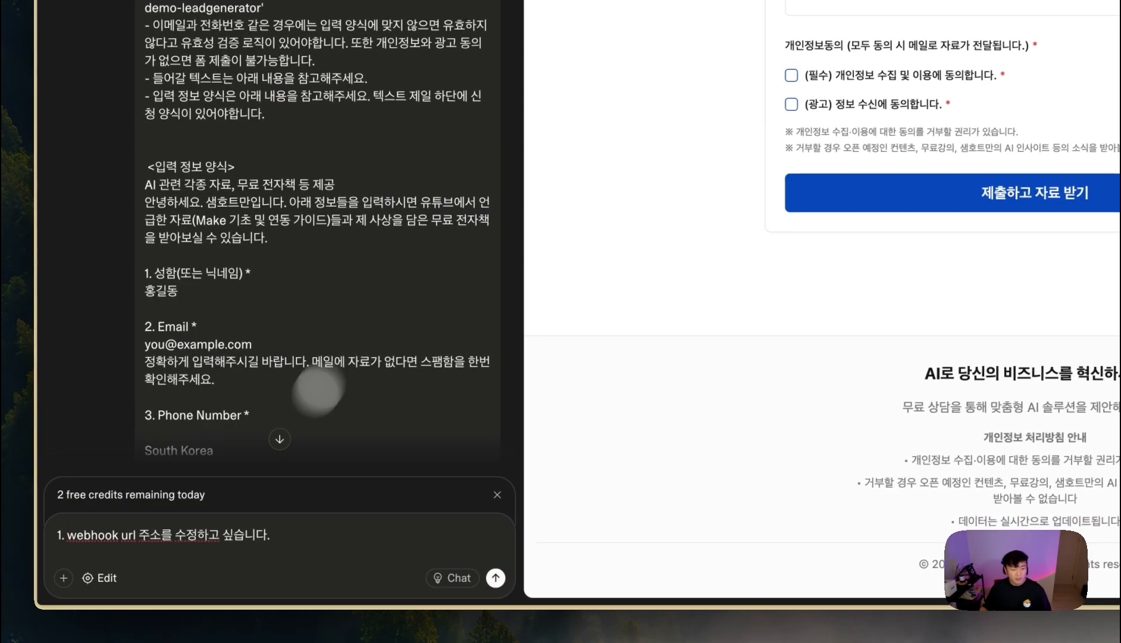
click(220, 568)
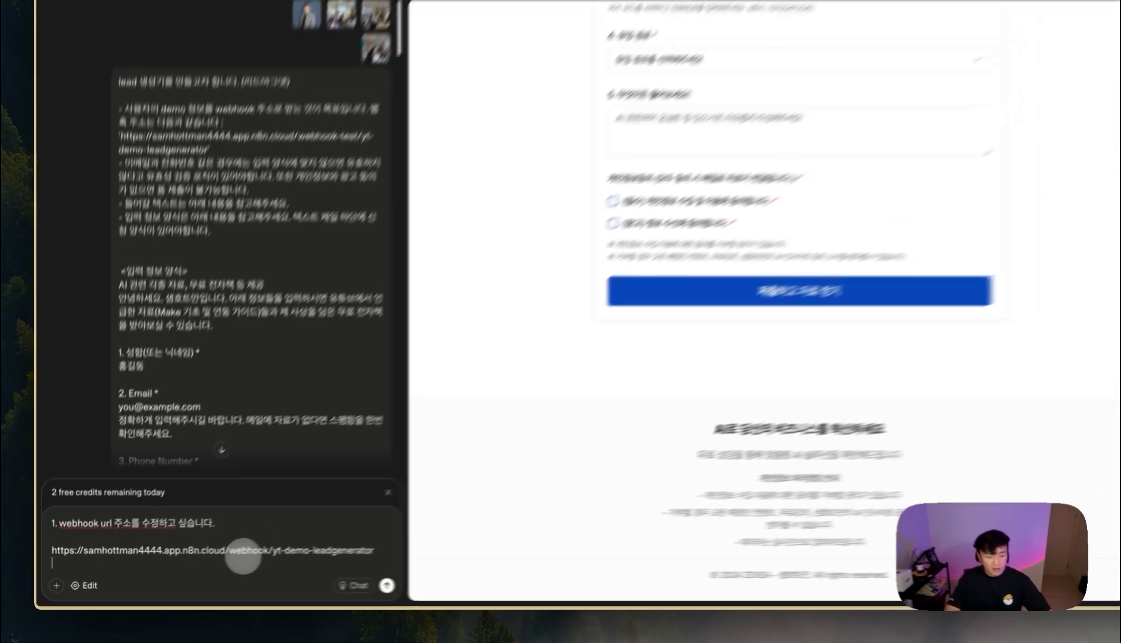
key(shift+Return)
text(여길로 수정해줏)
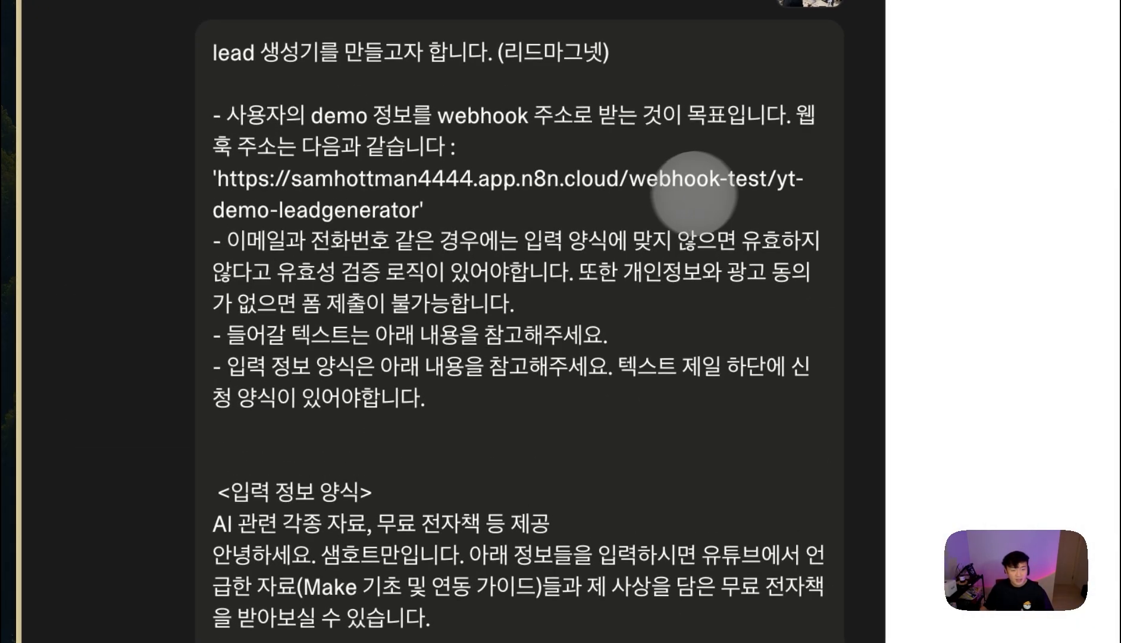
drag(720, 182, 761, 183)
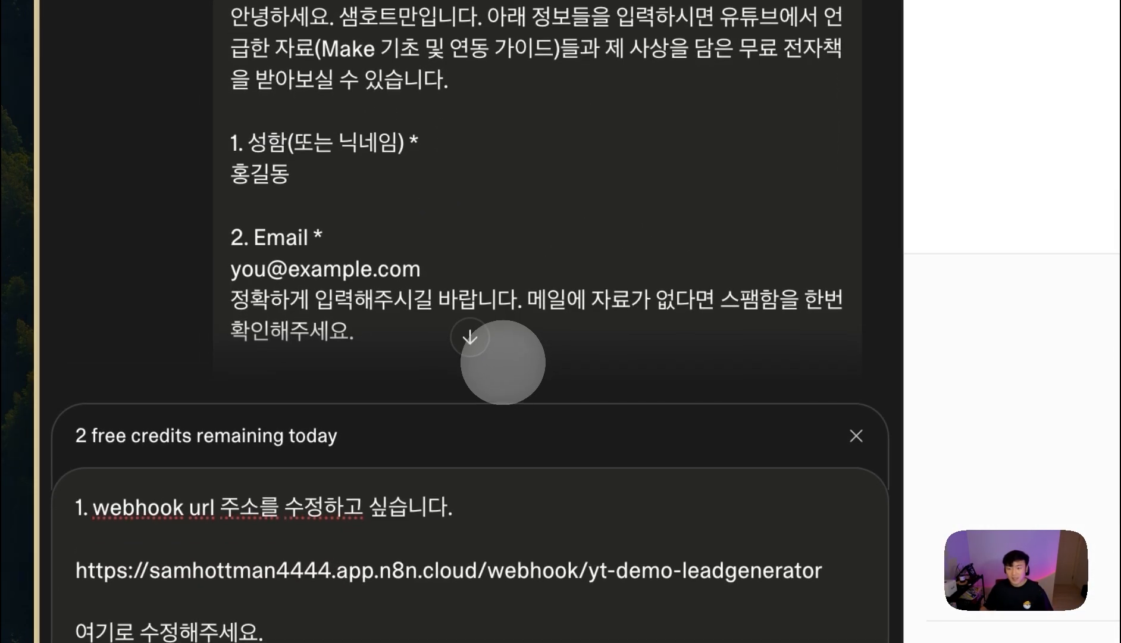
click(322, 500)
- Begin a second request point, '2. 디자인', about the page design
key(shift+Return)
key(shift+Return)
text(2.)
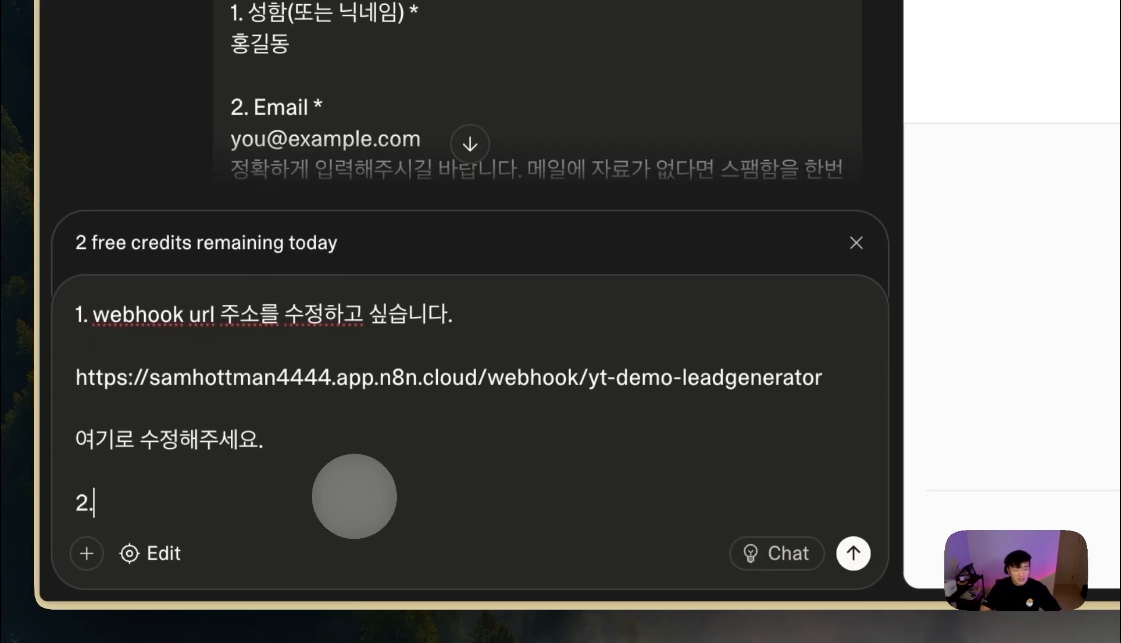
text( 디자인이 너무 처참합니다. 조금 수정을 하고 싶습니다.)
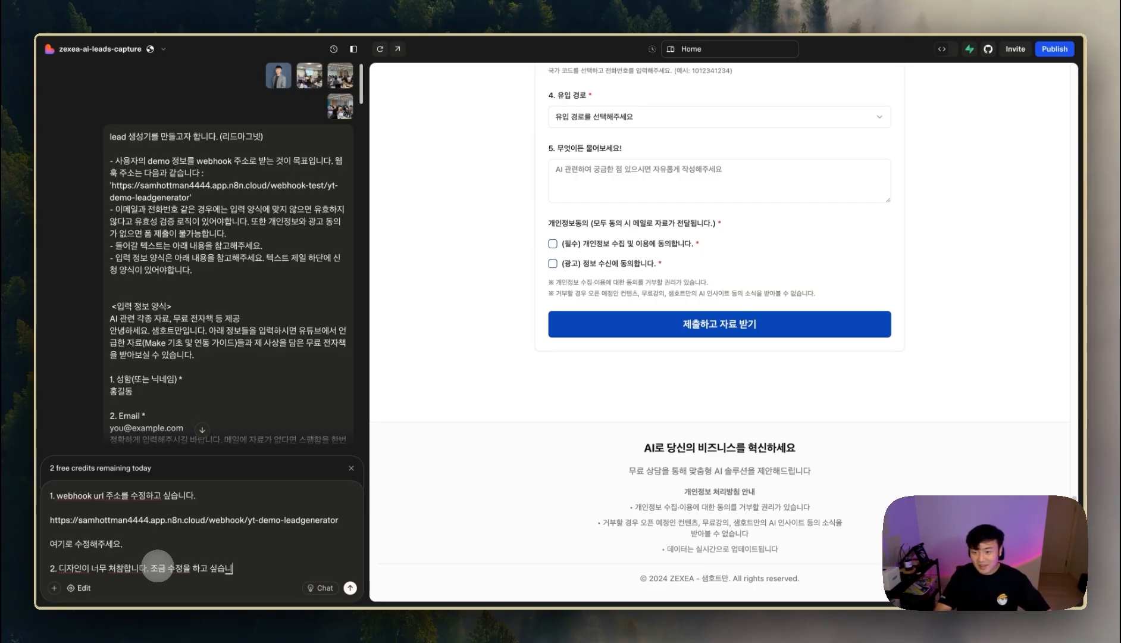
key(shift+Return)
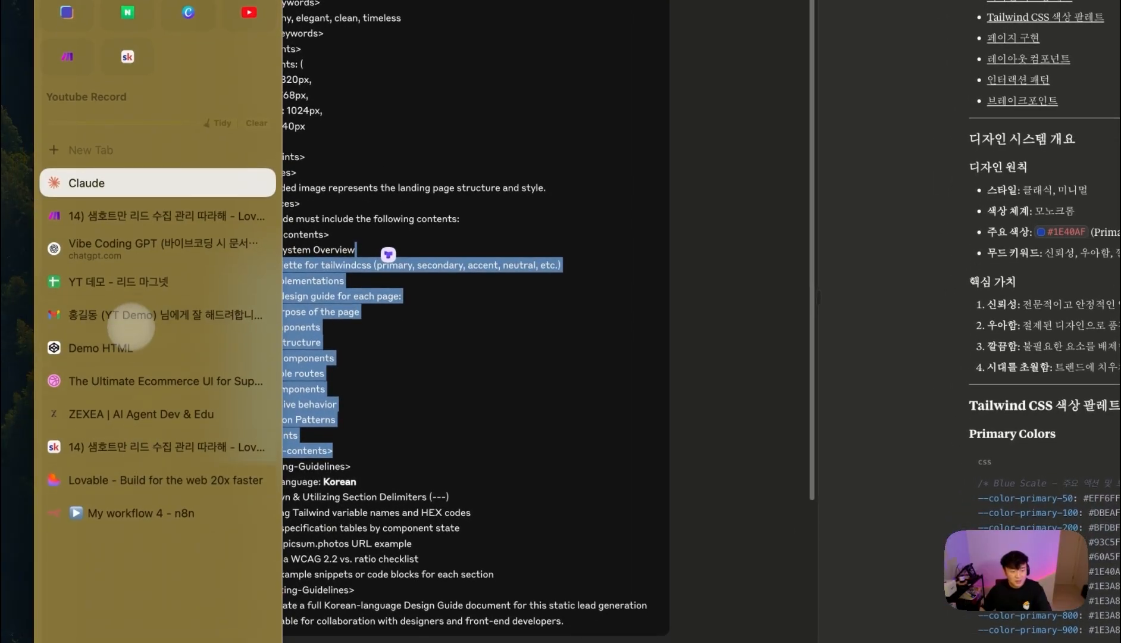
click(138, 255)
click(370, 93)
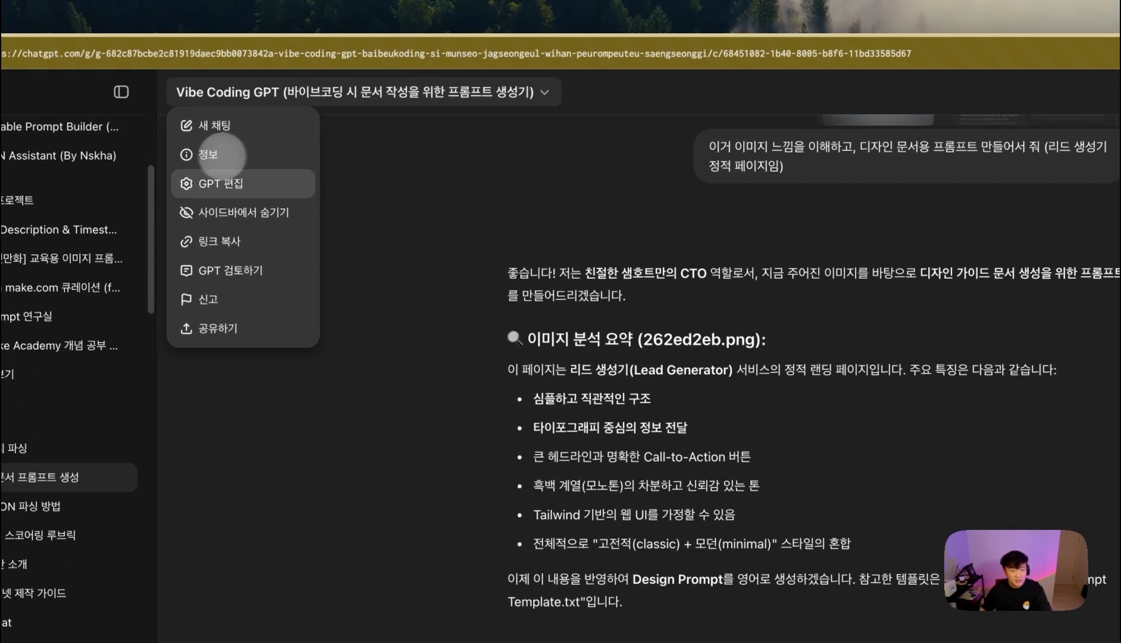
click(220, 155)
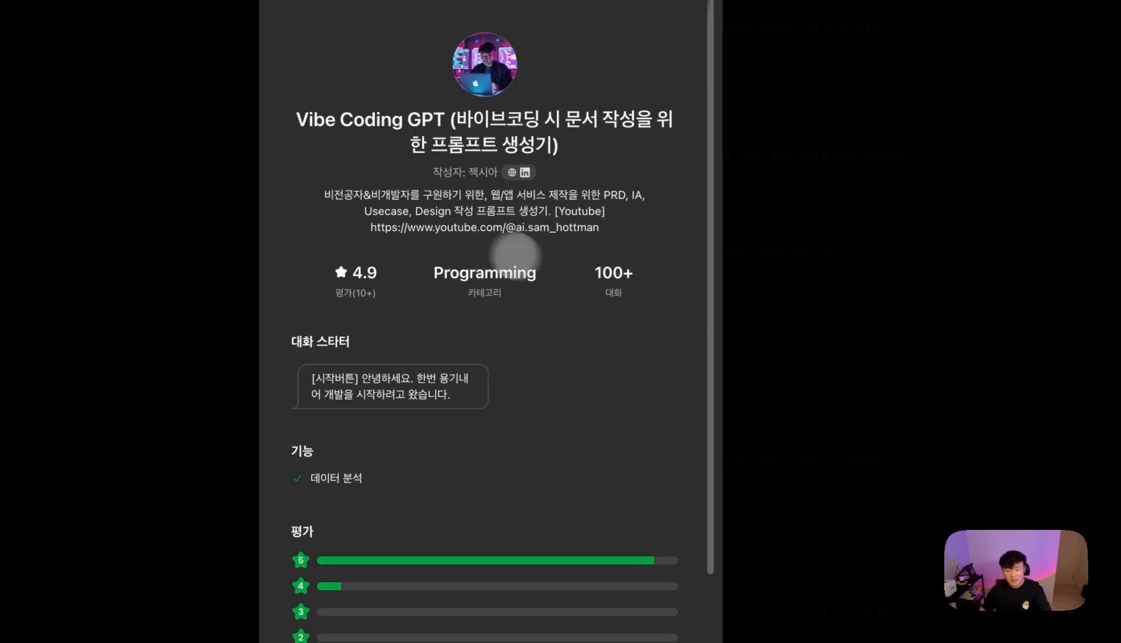
click(936, 395)
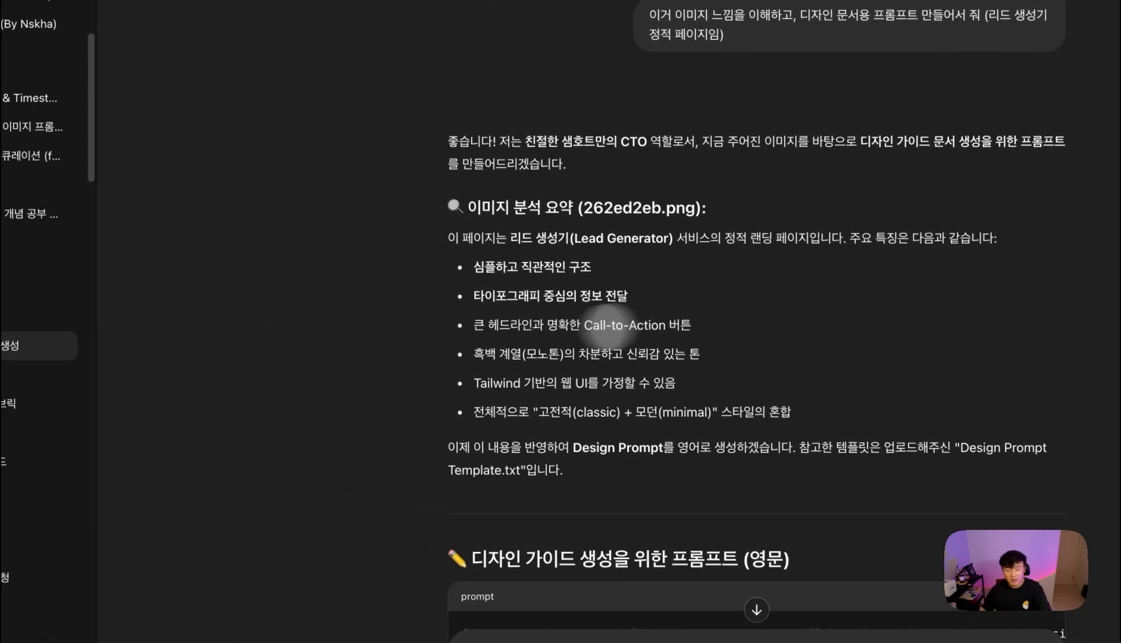
- Scroll through Claude's Korean Lead Generator Design Guide artifact and copy the whole document
mouse_move(21, 395)
click(140, 214)
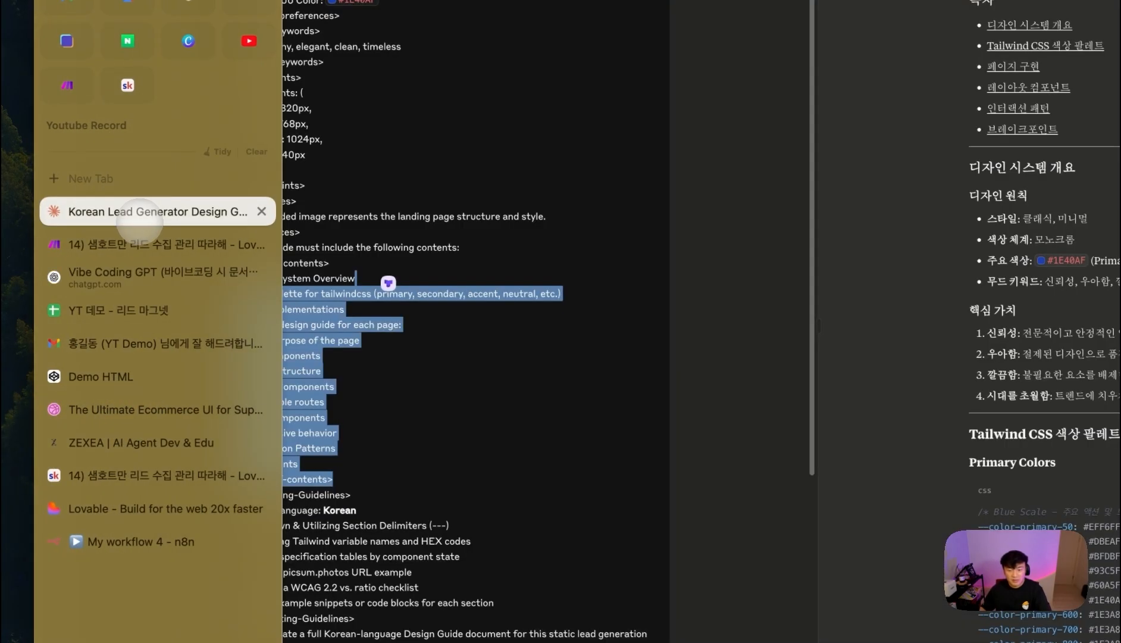
scroll(737, 337, down, 15)
scroll(742, 442, up, 10)
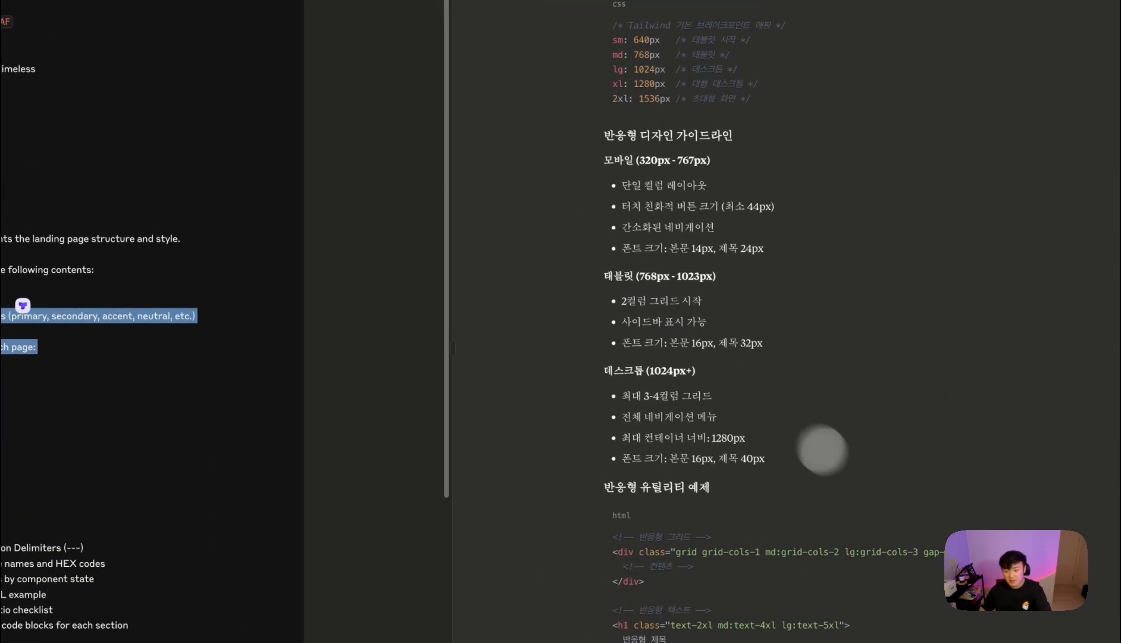
scroll(873, 453, down, 15)
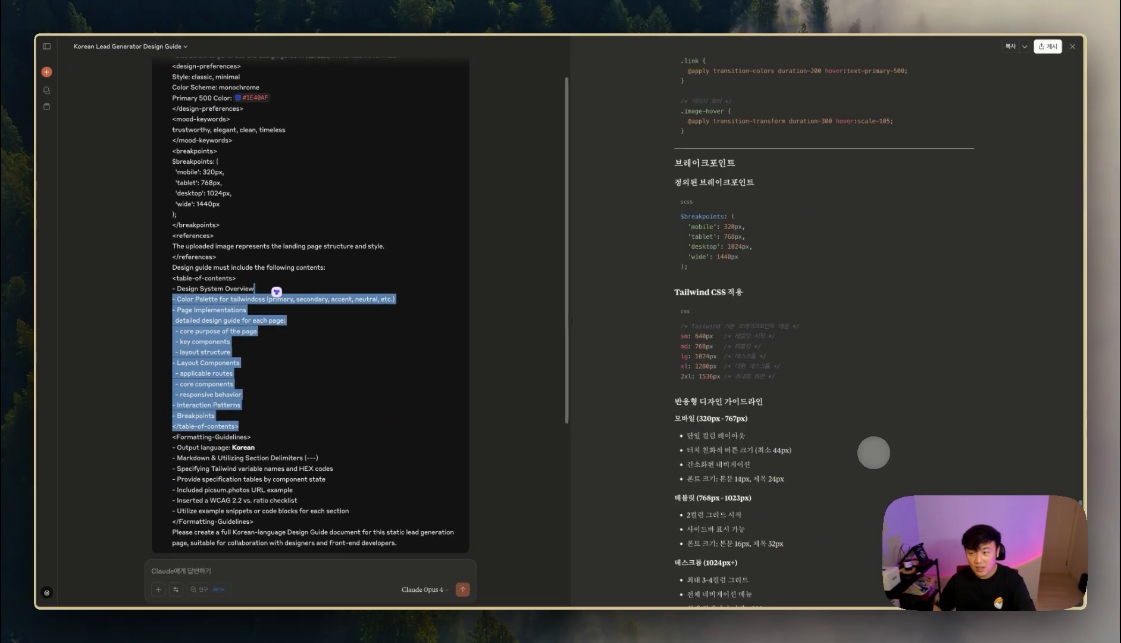
scroll(875, 449, up, 15)
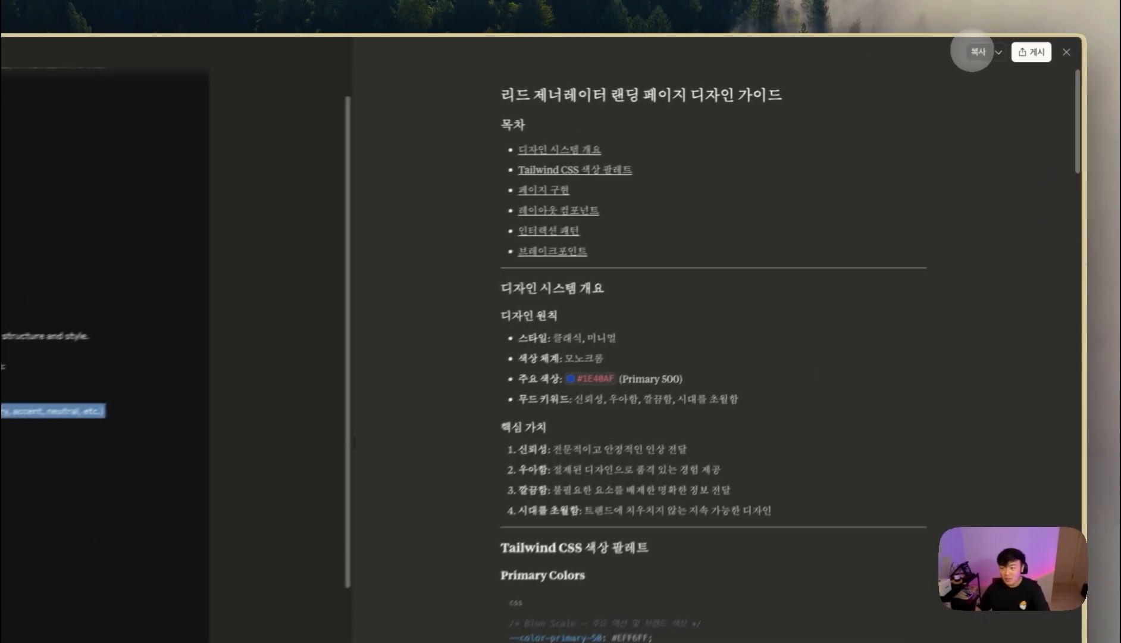
click(973, 52)
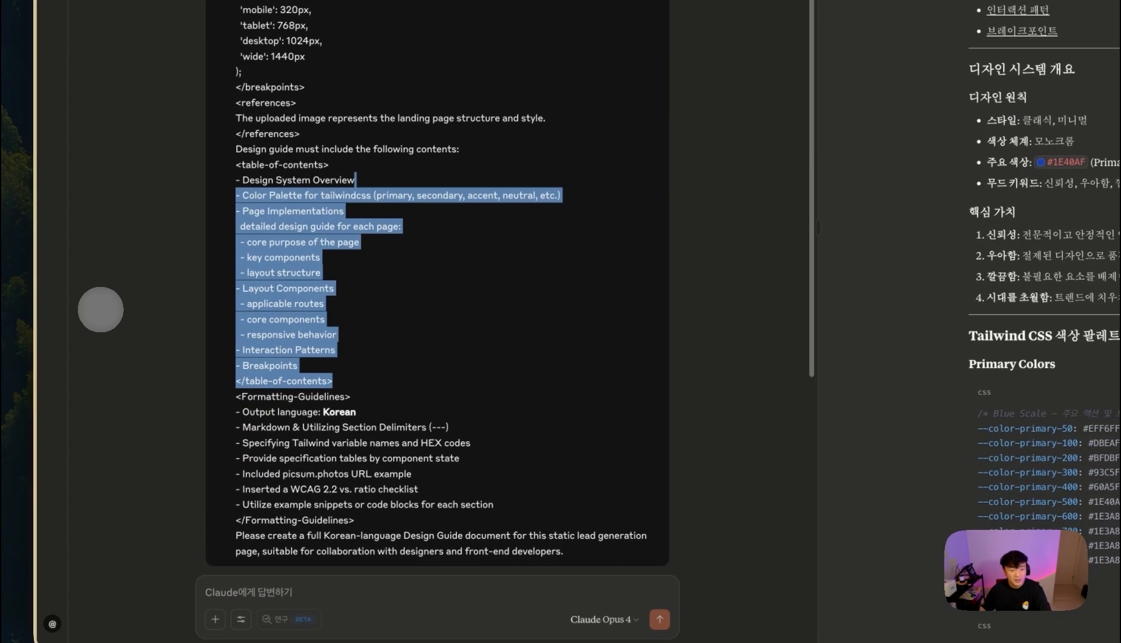
click(100, 310)
mouse_move(30, 328)
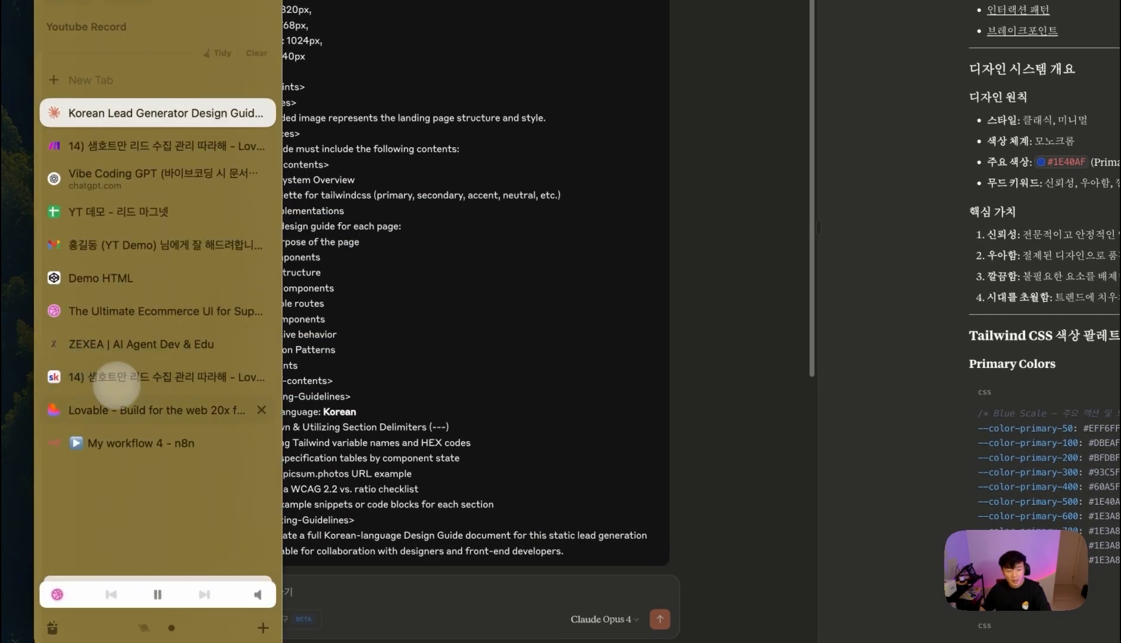
click(143, 412)
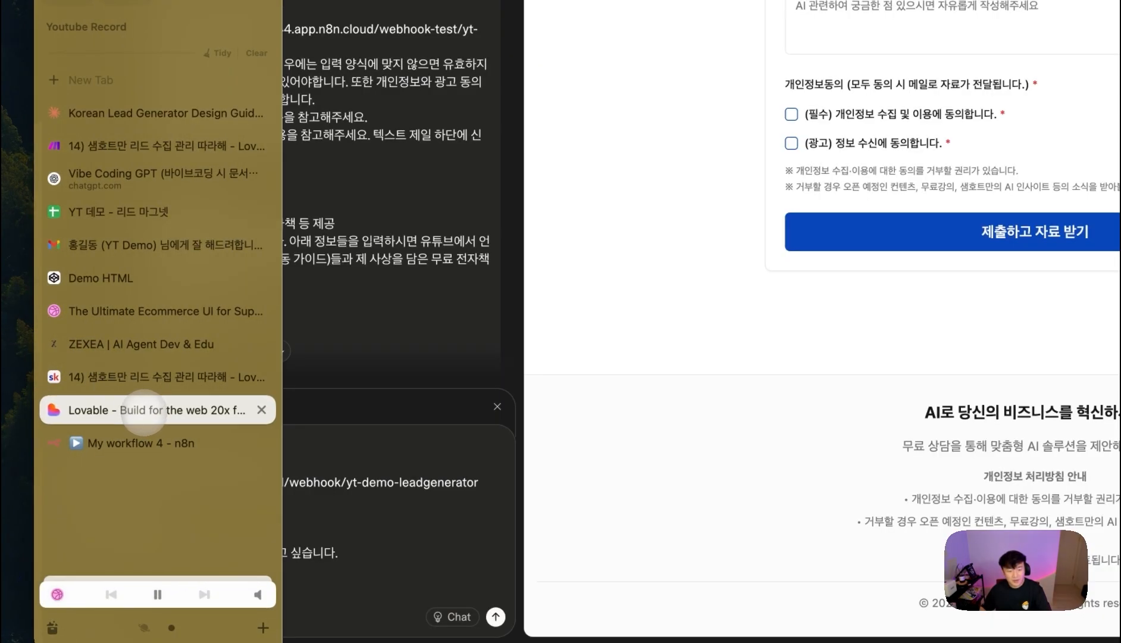
- Ask Lovable to revise the page per the guide below, paste the design guide, and send
click(336, 520)
text(아래 가이드를)
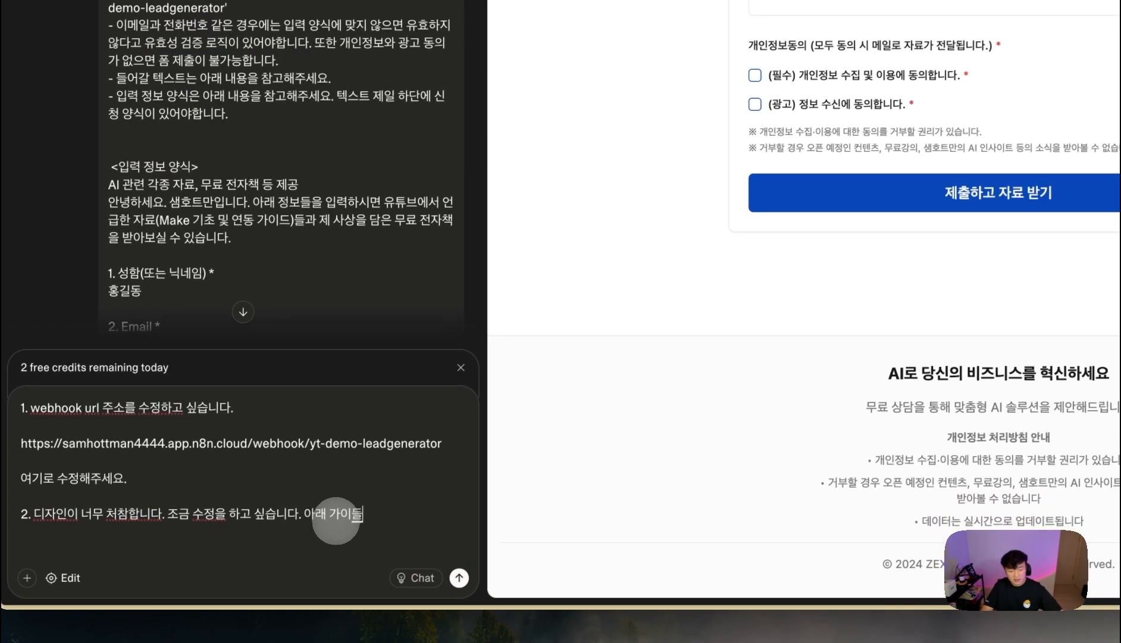
text( 보고)
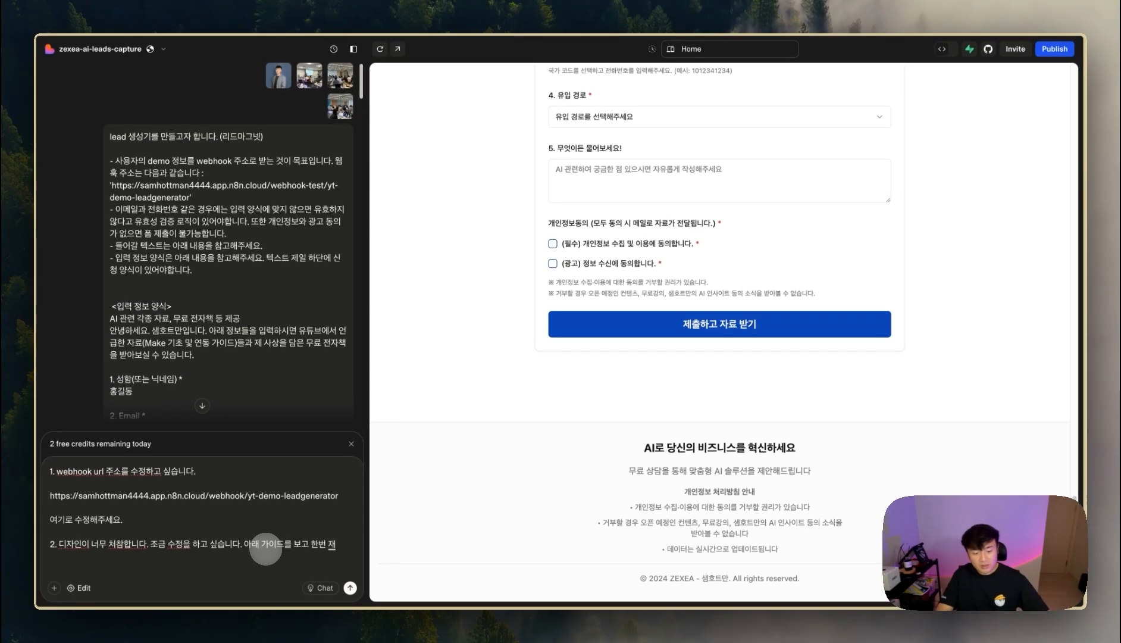
text( 한번 수정해줘)
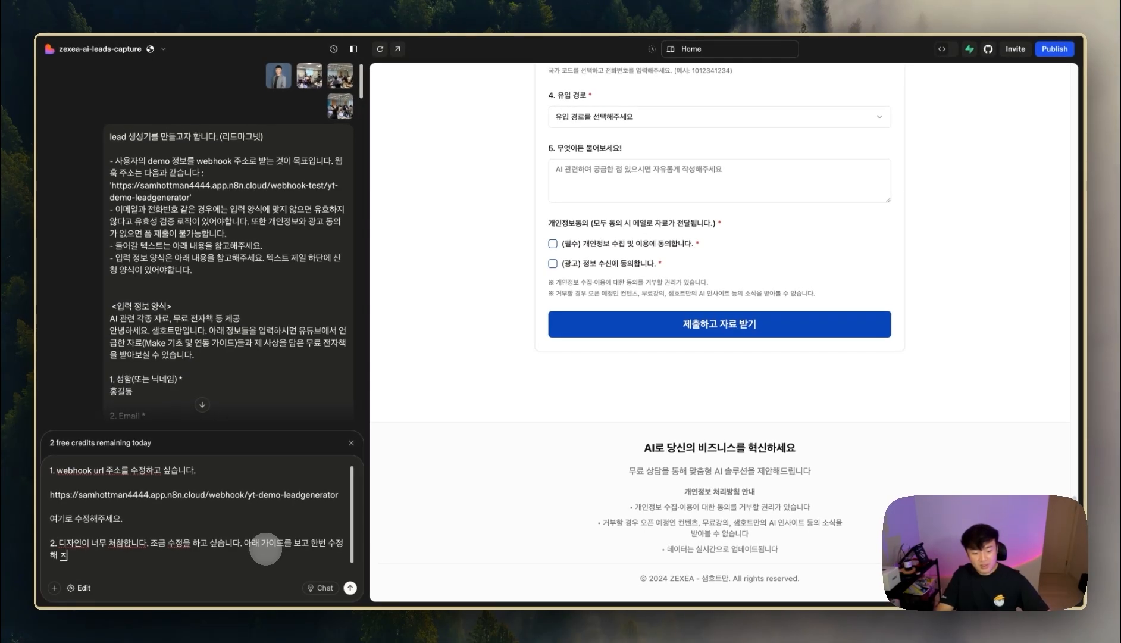
key(shift+Return)
key(shift+Return)
key(super+v)
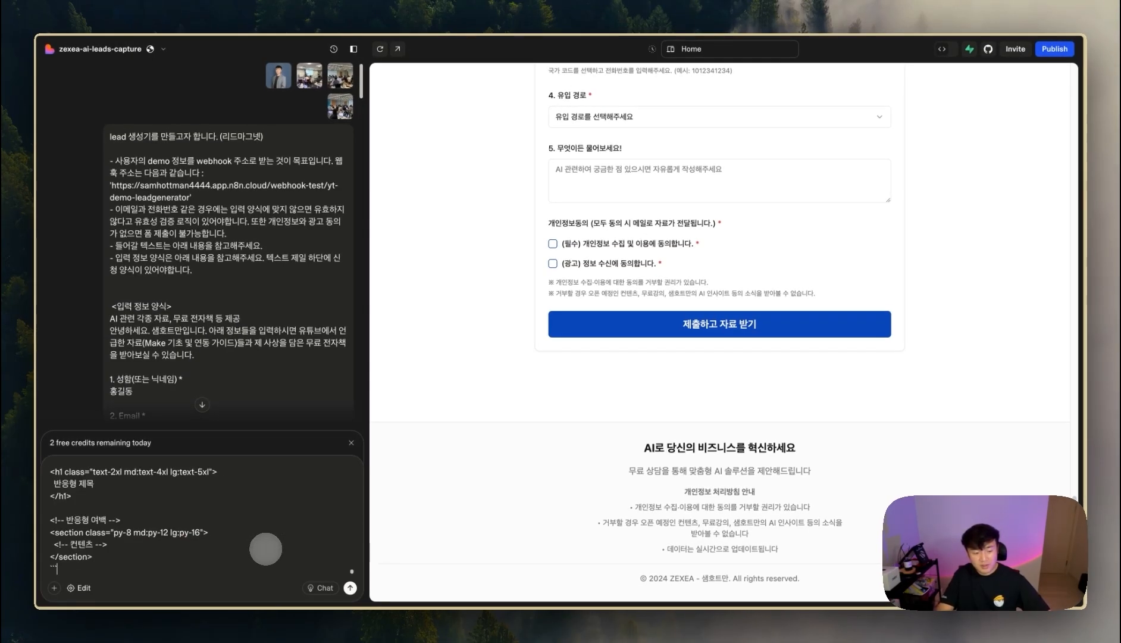
scroll(266, 535, up, 15)
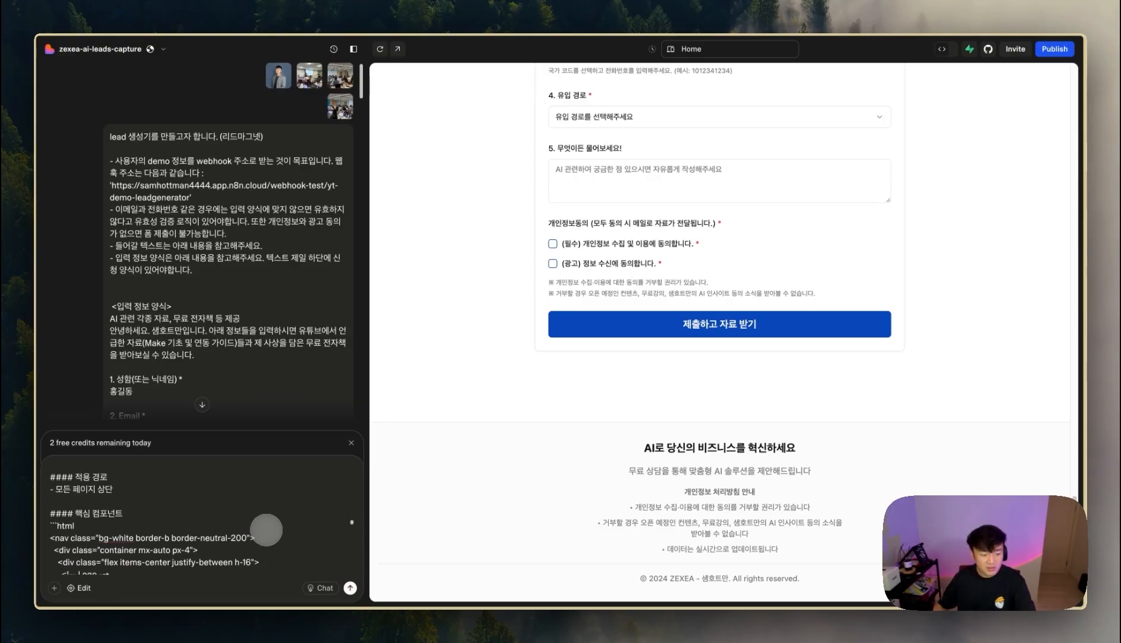
scroll(743, 318, up, 15)
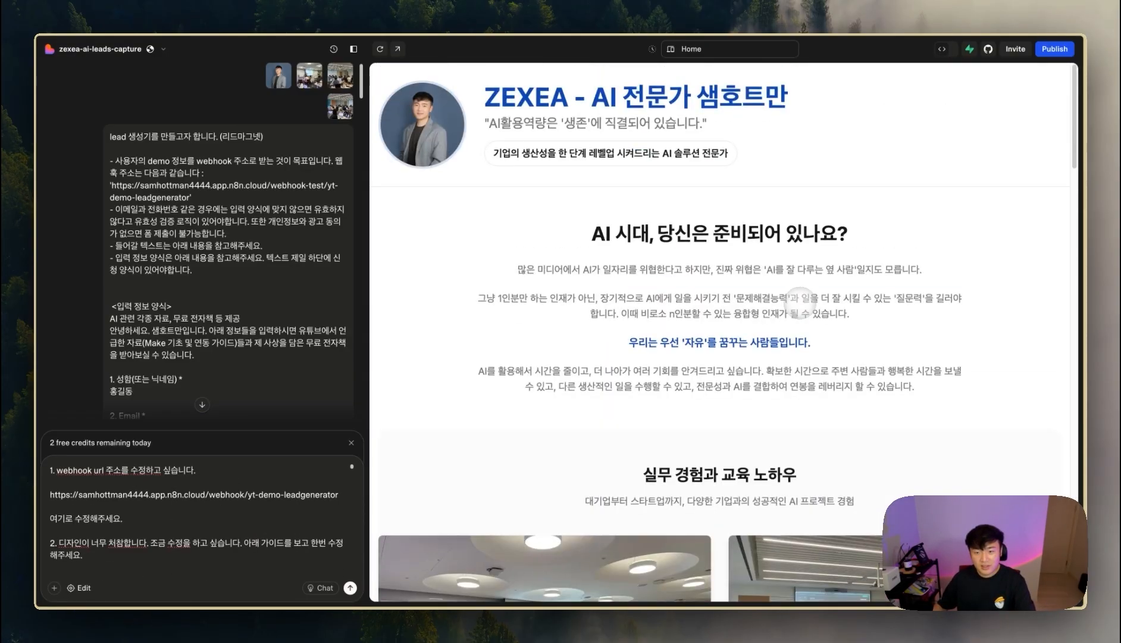
scroll(219, 511, down, 1)
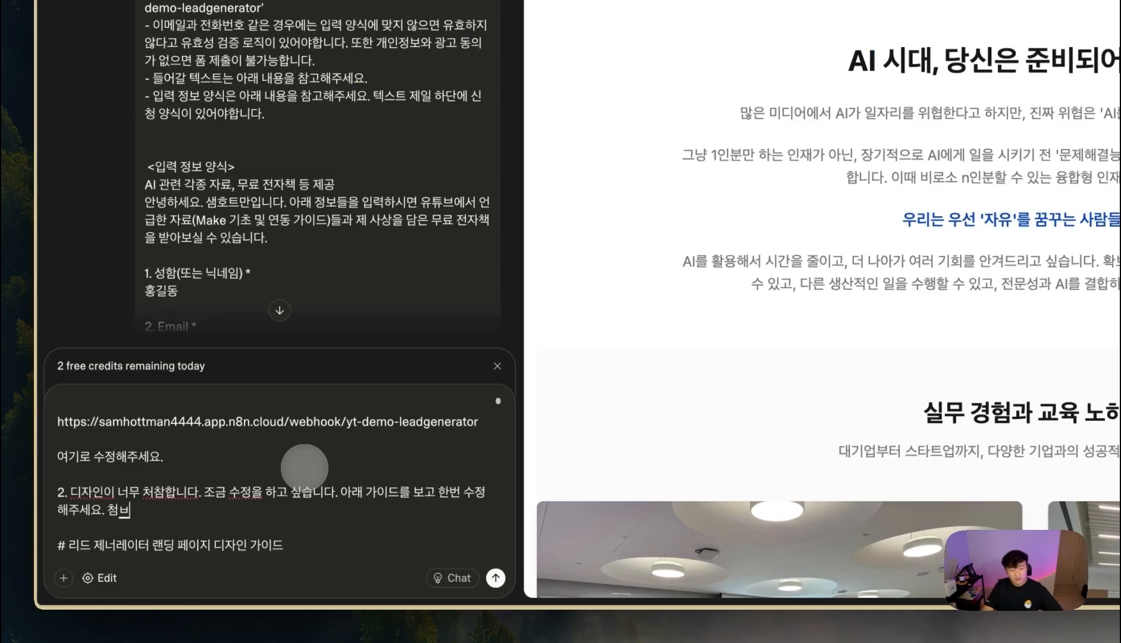
text(던 이미지들은 적절히 잘 활용해주세요.)
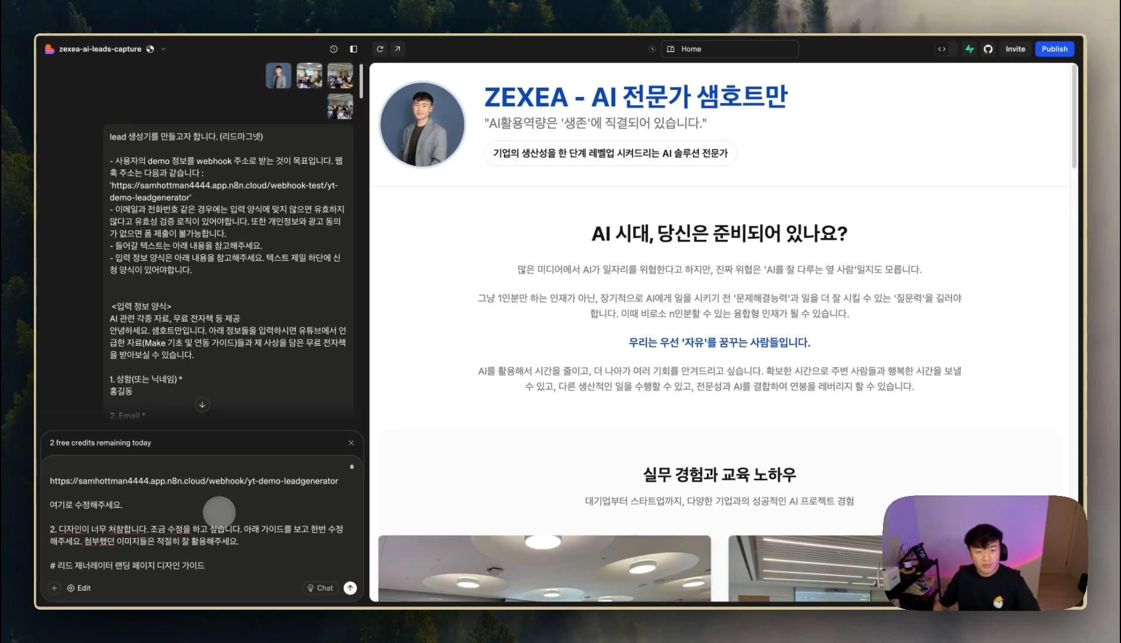
click(350, 588)
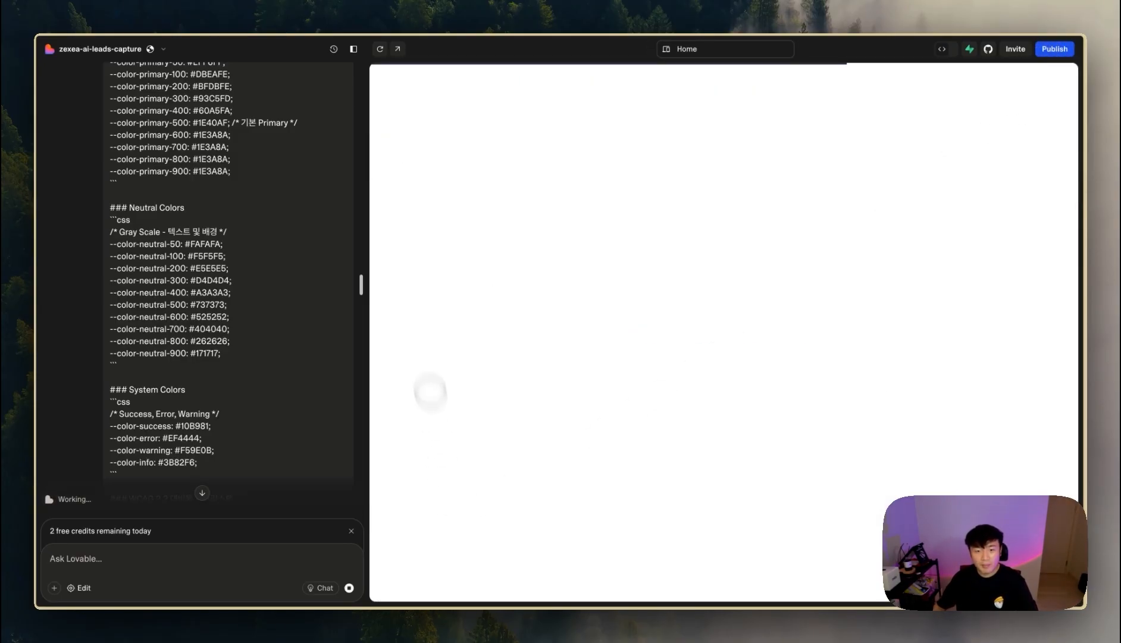
mouse_move(51, 393)
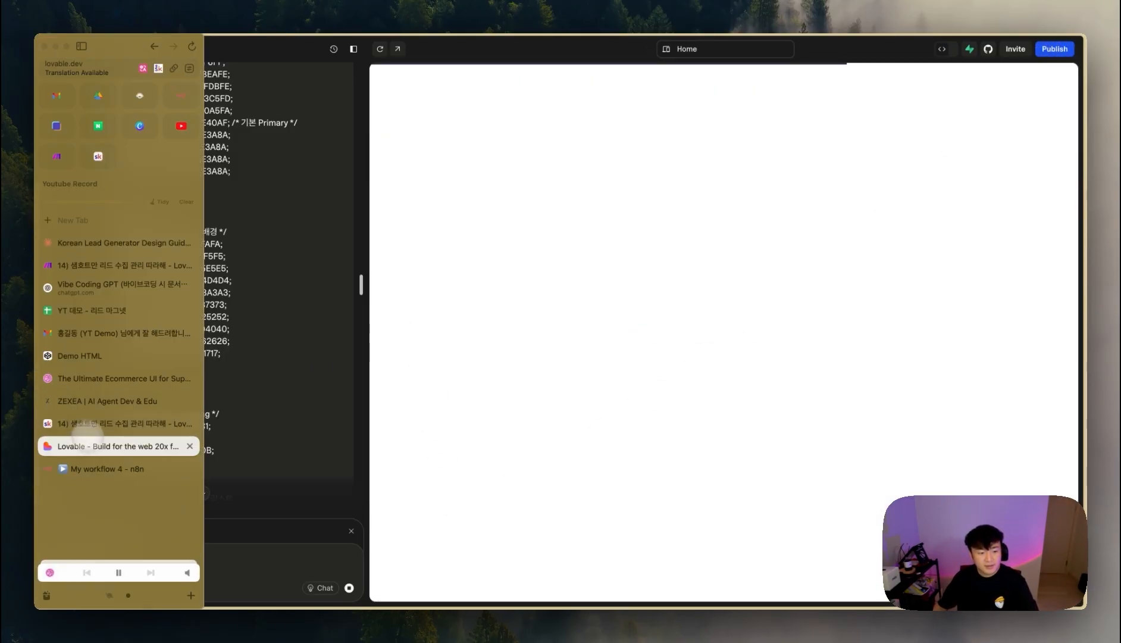
click(97, 466)
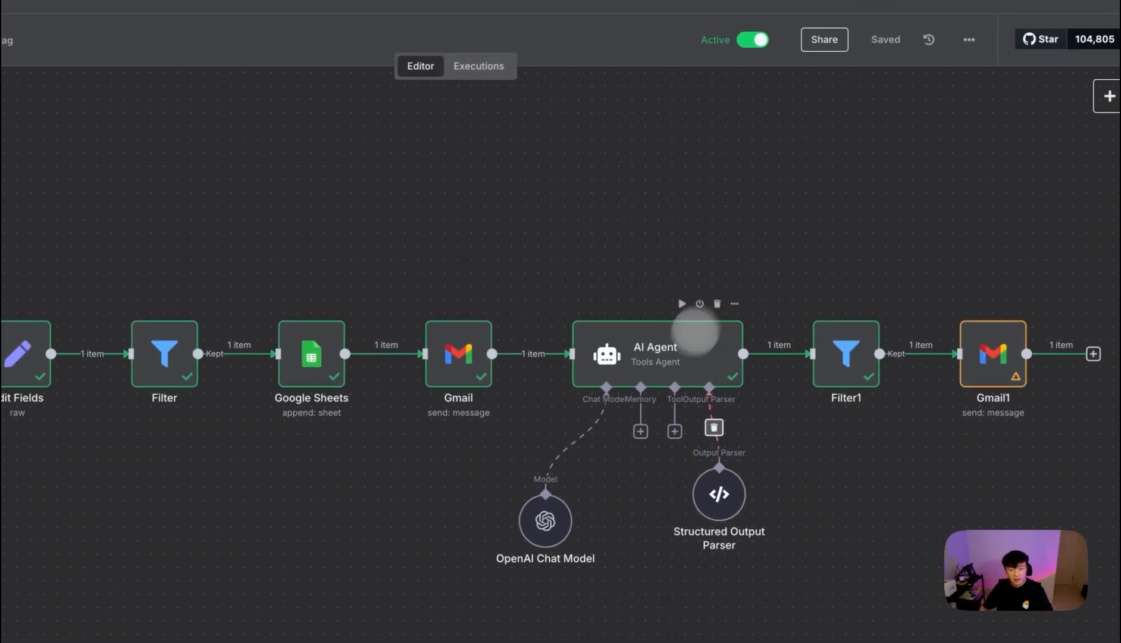
mouse_move(20, 350)
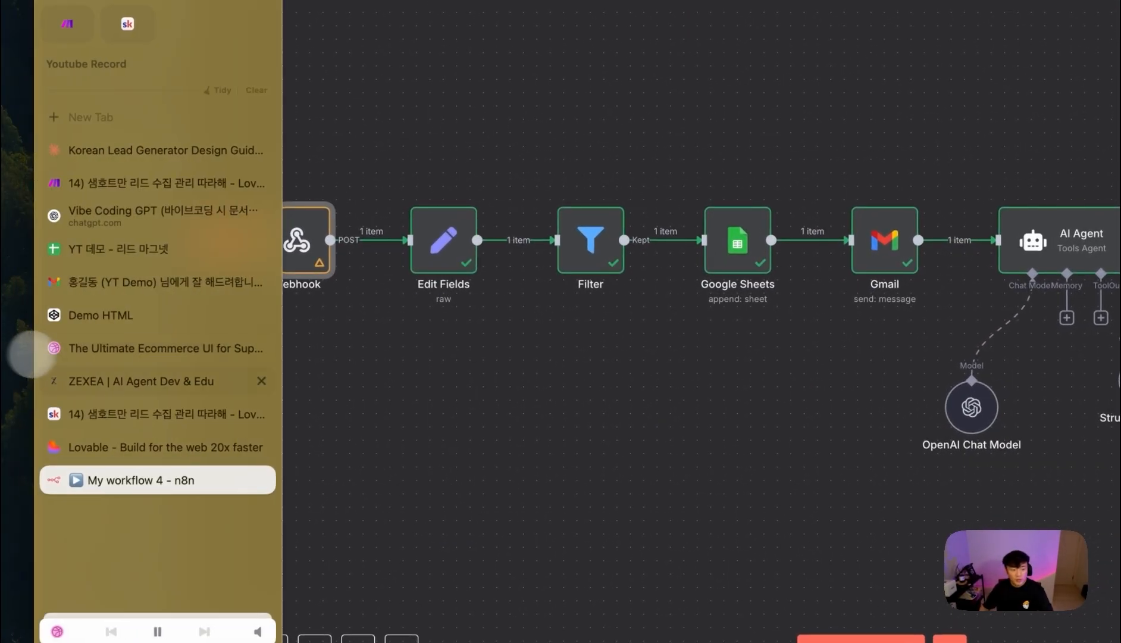
click(165, 440)
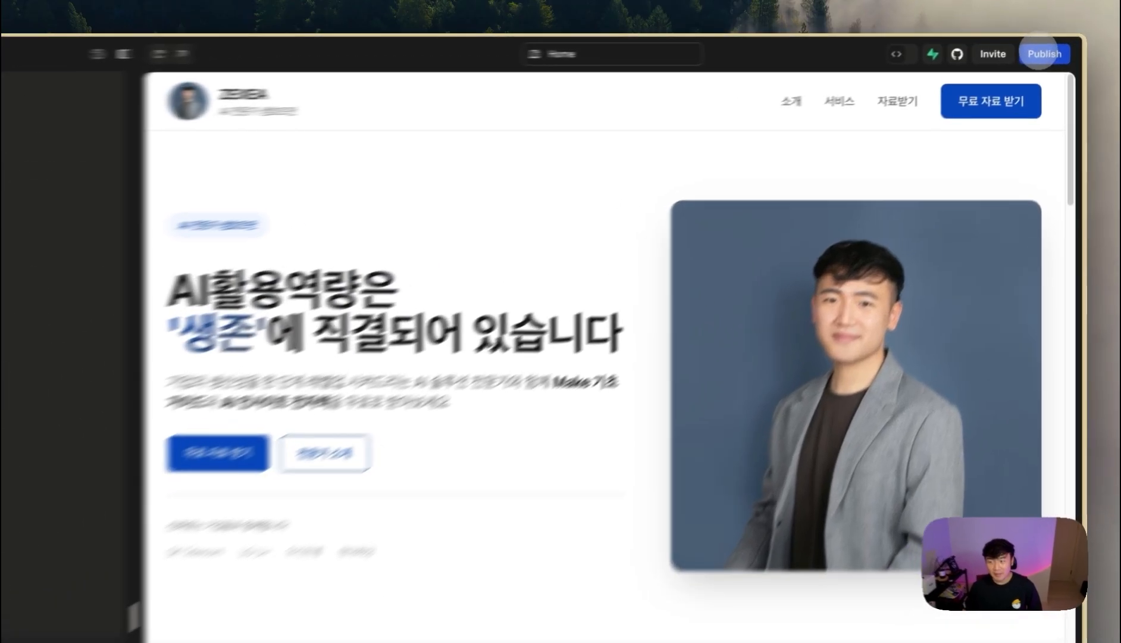
- Publish the updated ZEXEA landing page and open its live lovable.app site
click(1054, 48)
click(1040, 169)
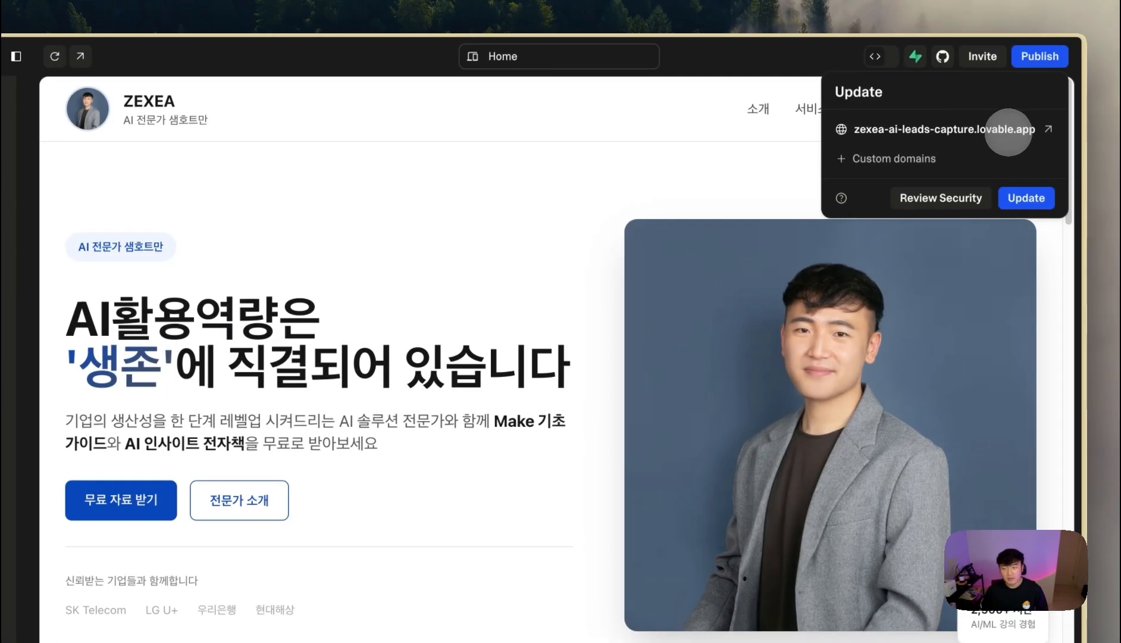
click(890, 129)
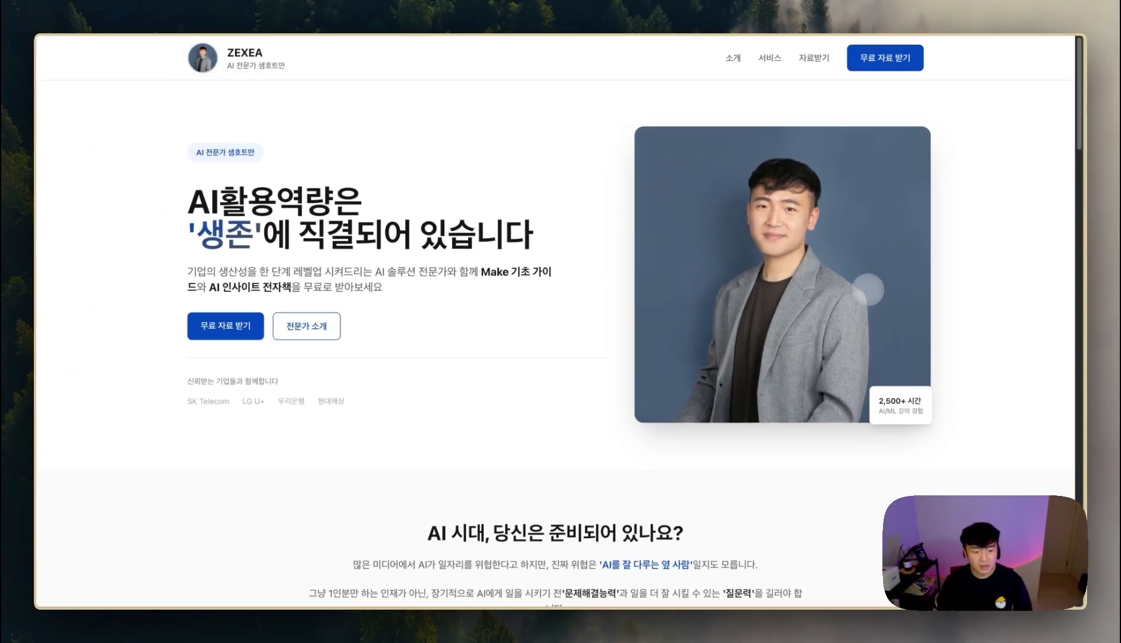
- Browse the published lead page and jump to its free-material sign-up form
scroll(773, 238, down, 10)
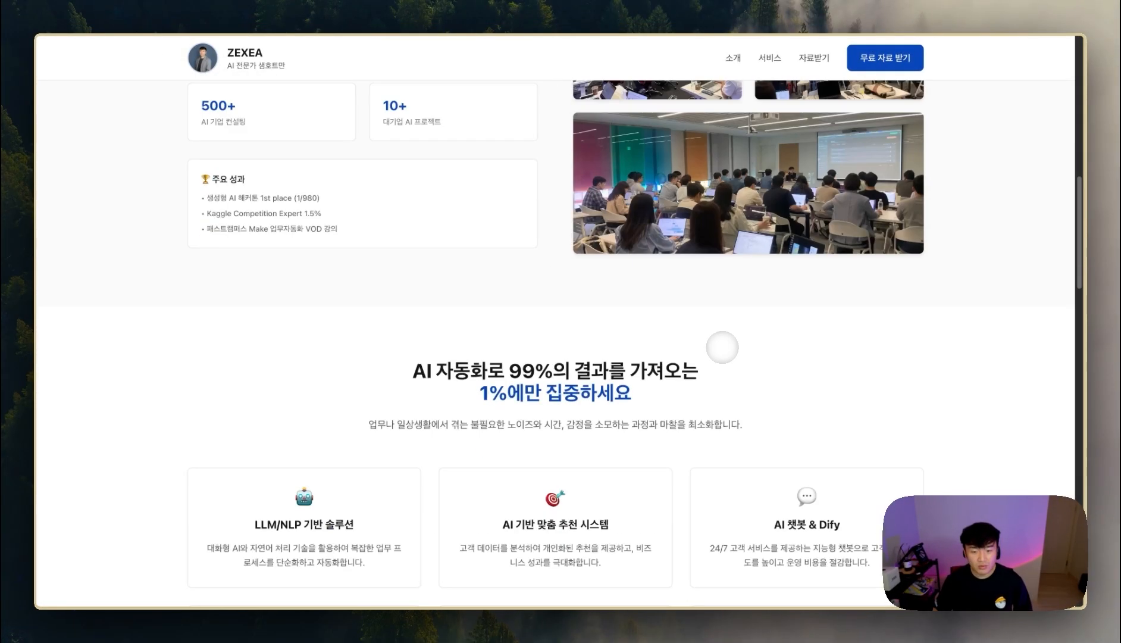
scroll(722, 347, up, 5)
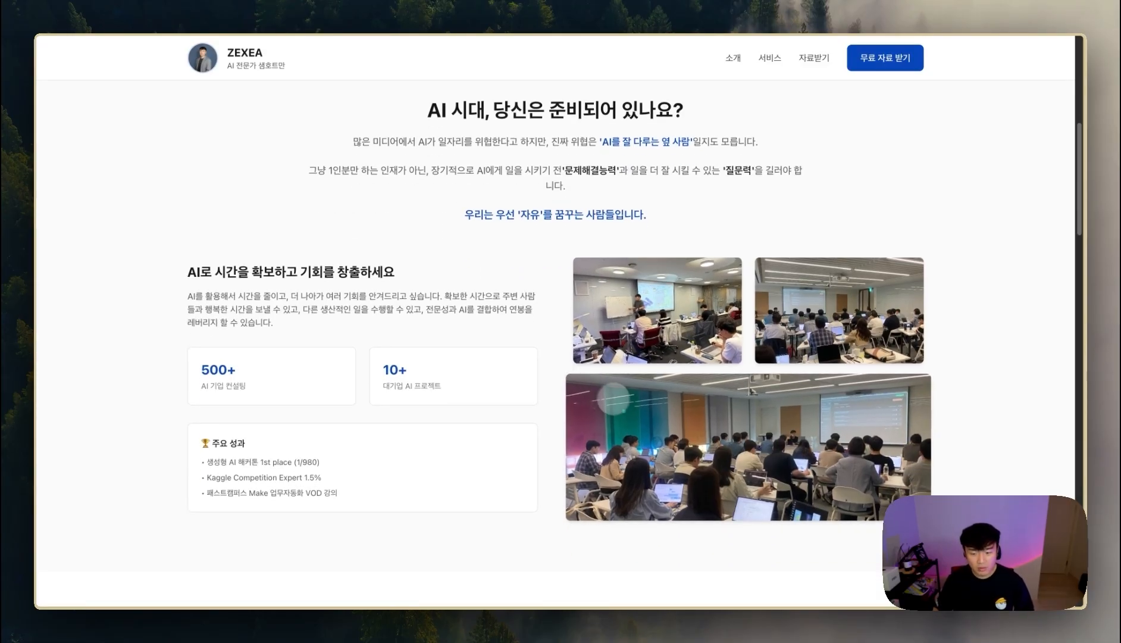
scroll(787, 343, down, 4)
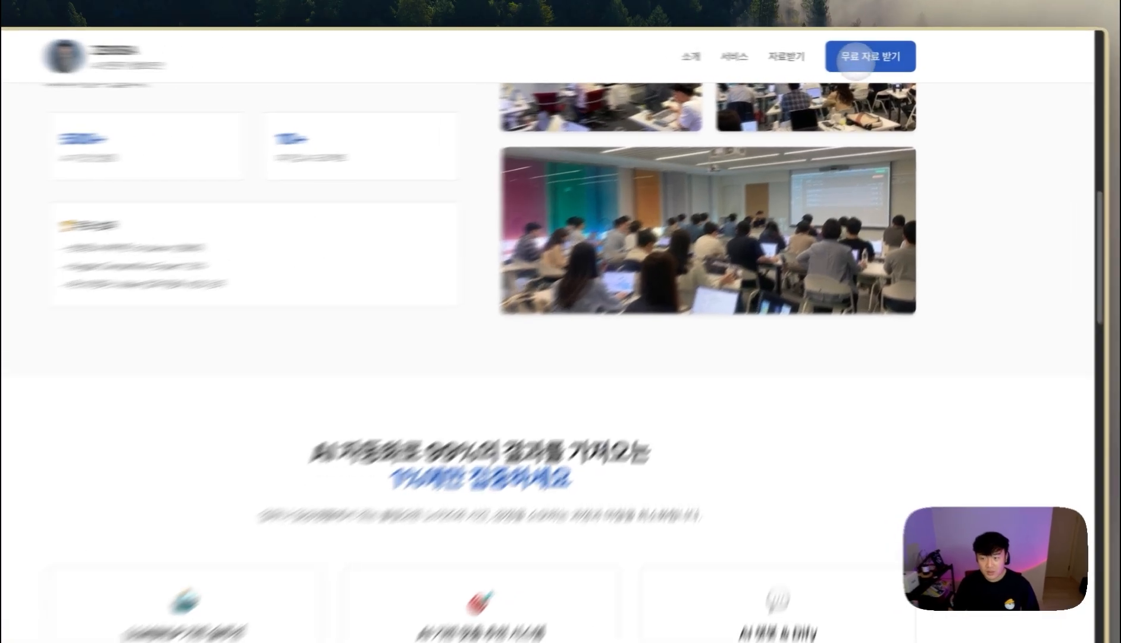
click(874, 55)
scroll(587, 320, up, 12)
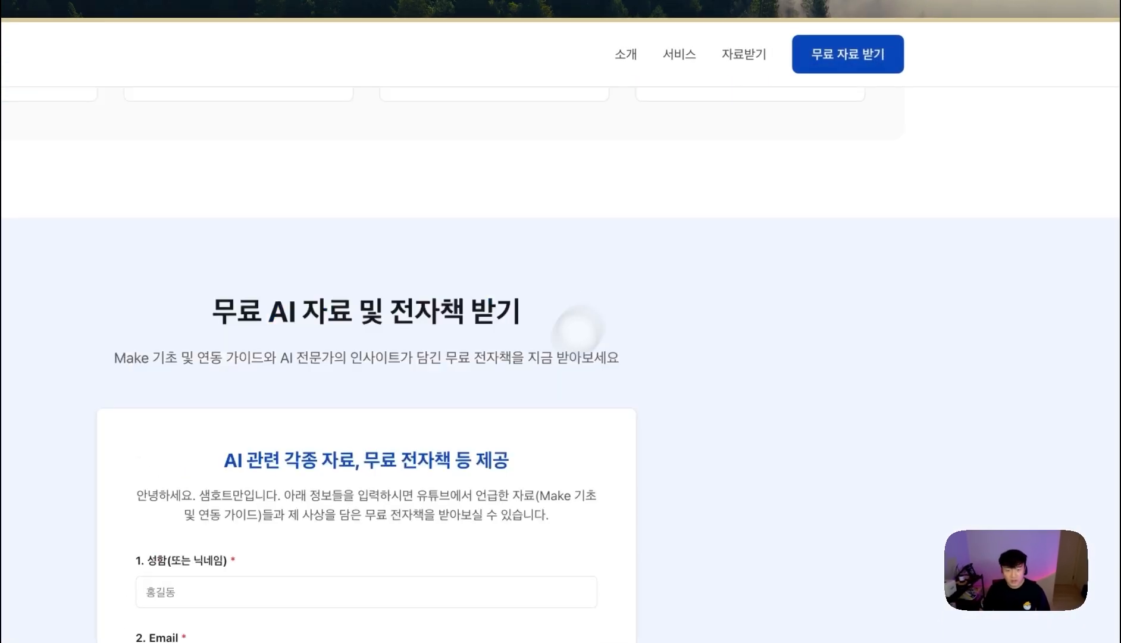
scroll(530, 438, down, 20)
scroll(518, 442, up, 10)
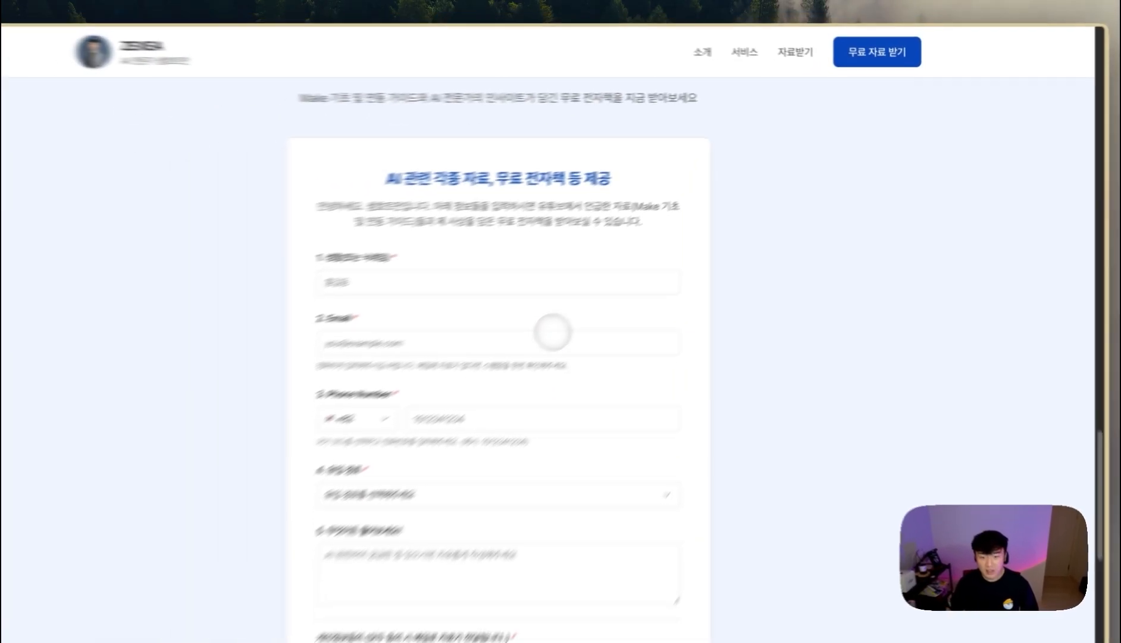
scroll(511, 439, down, 10)
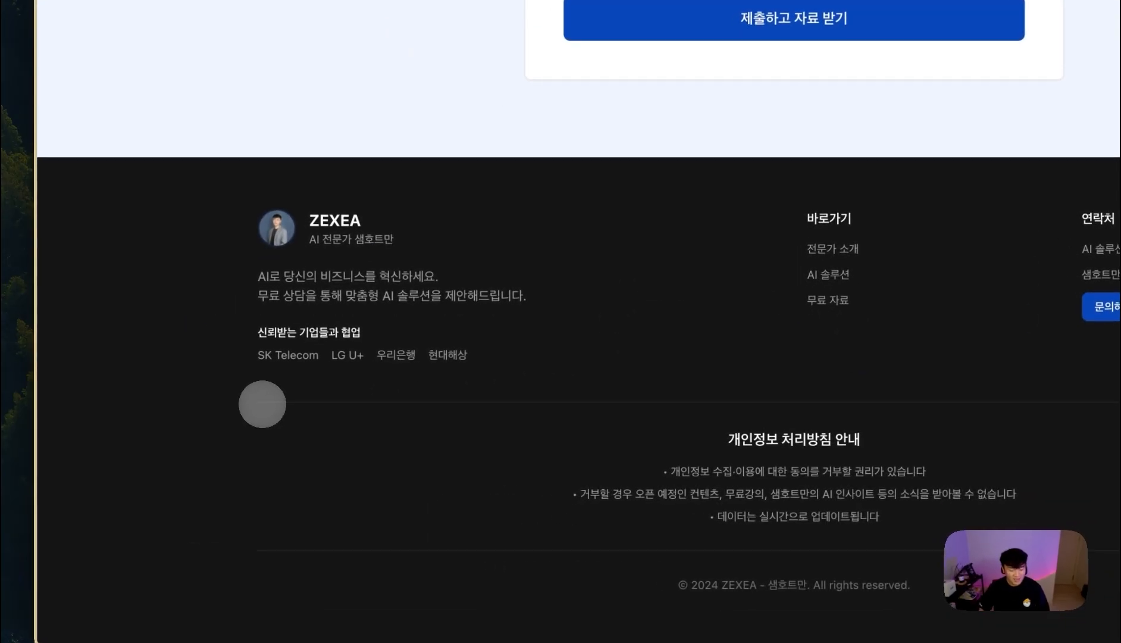
- Open zexea.io from the command bar and scroll through its reviews and e-book sections
key(super+t)
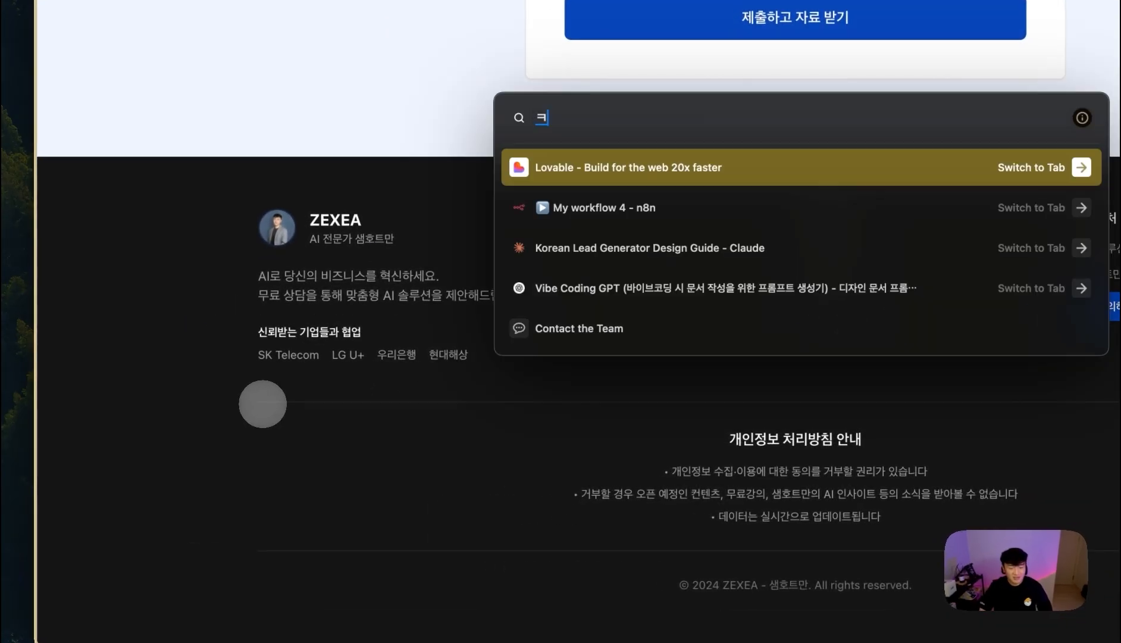
text(ze)
key(Return)
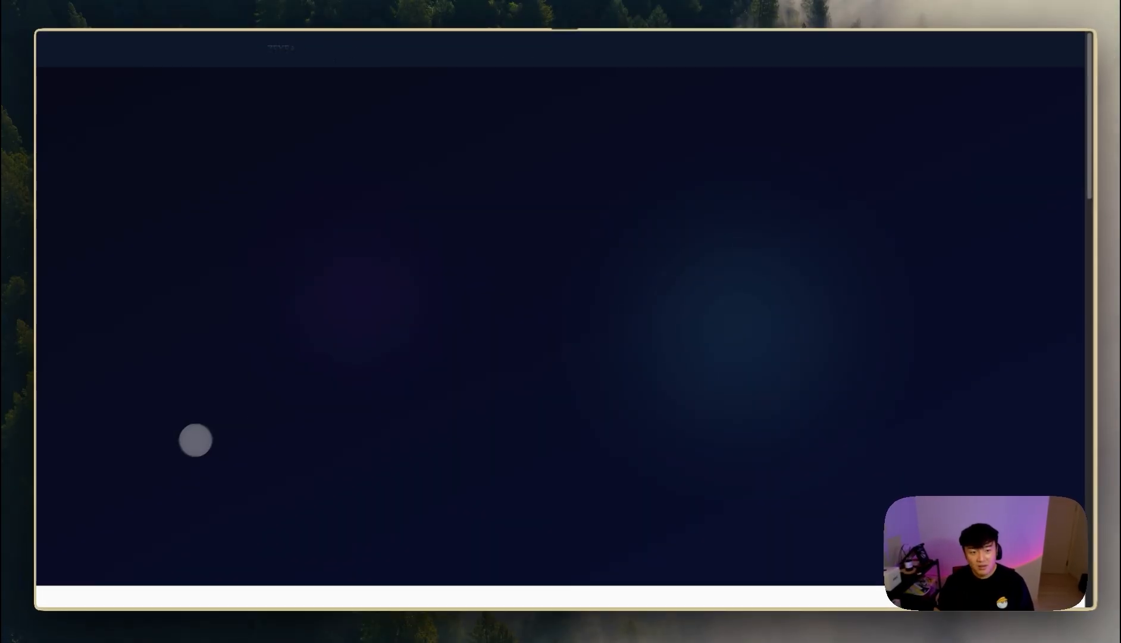
scroll(595, 316, down, 20)
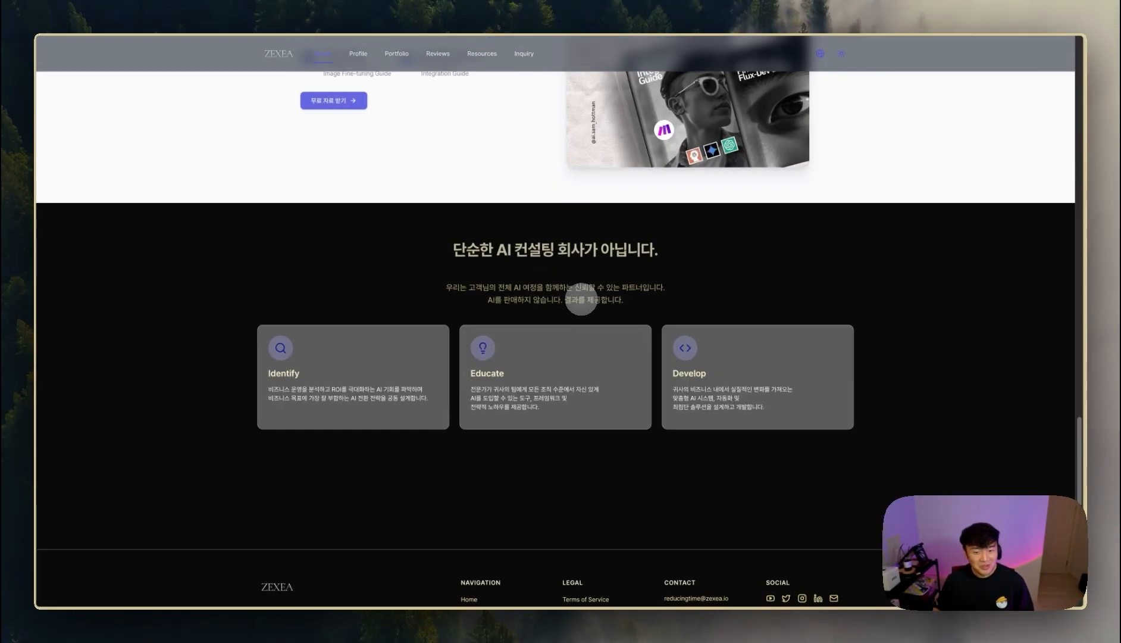
scroll(580, 299, up, 5)
scroll(580, 301, down, 6)
scroll(536, 268, up, 4)
scroll(501, 242, up, 5)
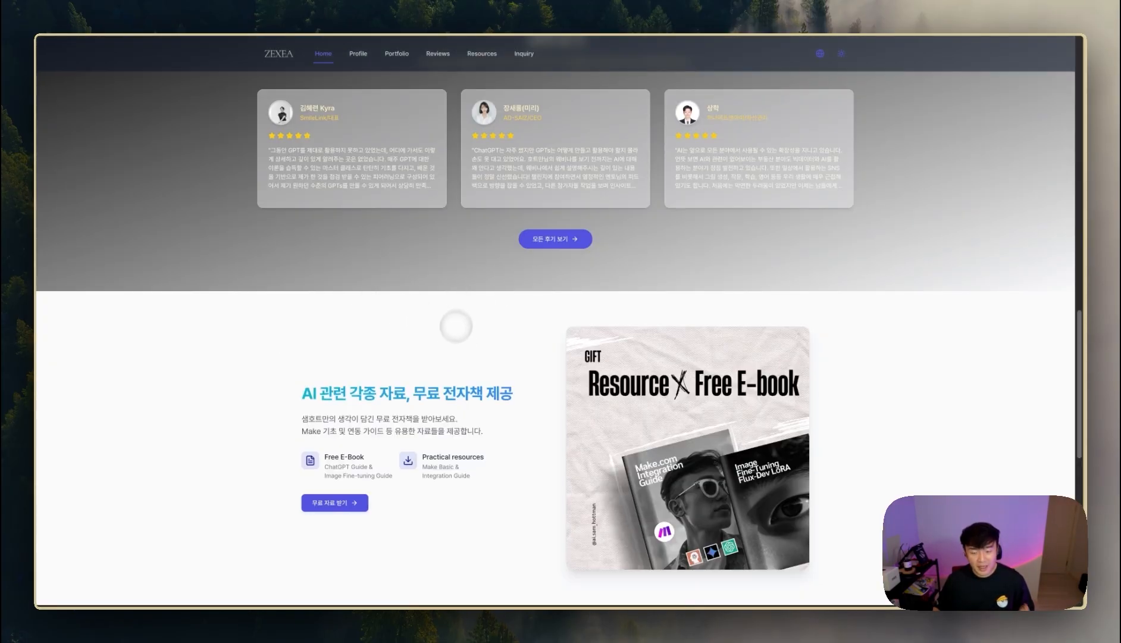
mouse_move(13, 402)
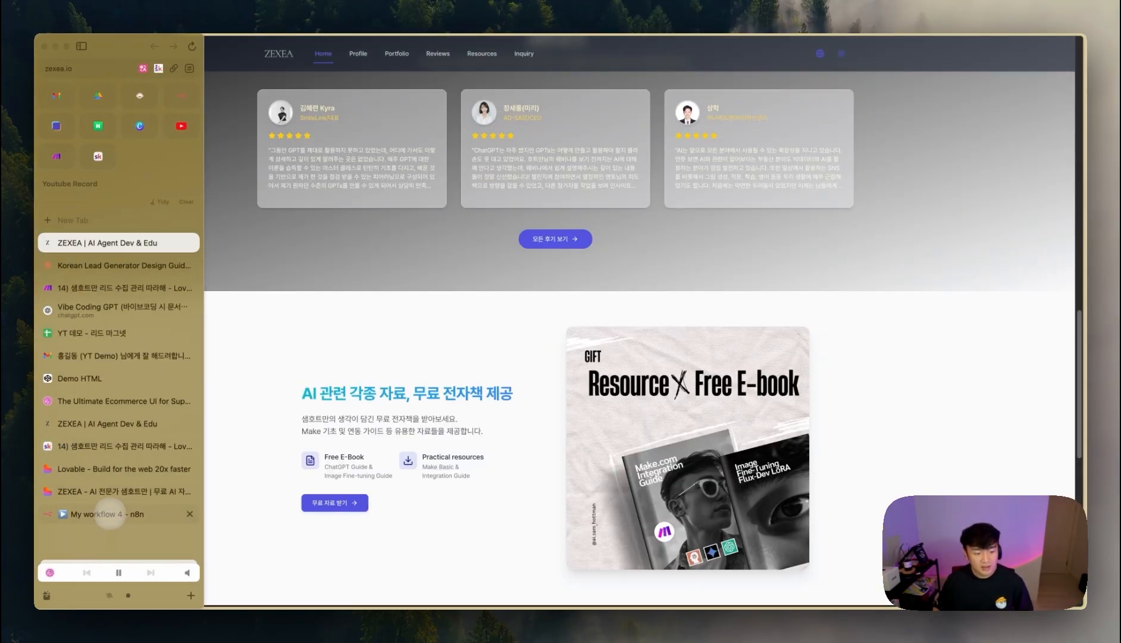
- On the published lead form, enter a sample name and autofill the saved email and phone
click(118, 491)
scroll(678, 380, up, 20)
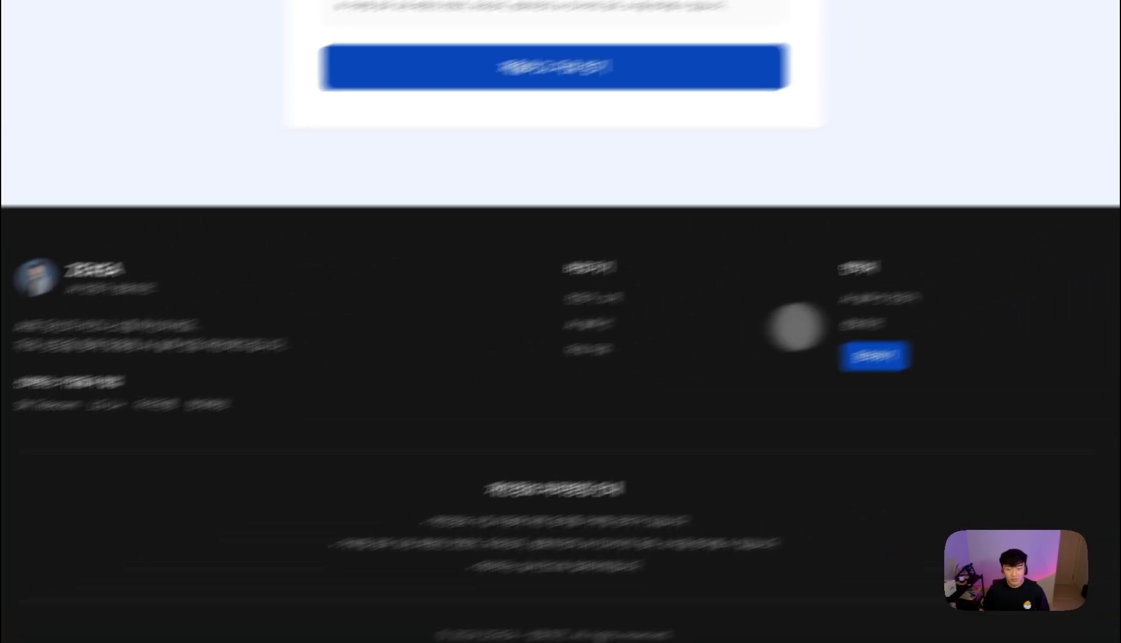
scroll(571, 351, up, 3)
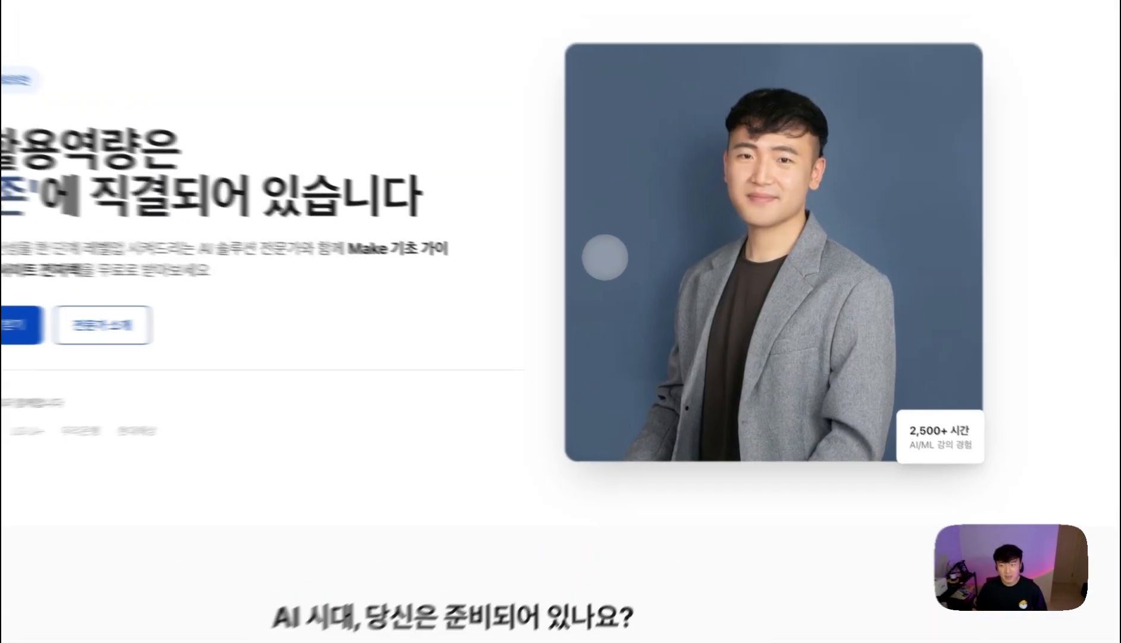
scroll(561, 250, down, 20)
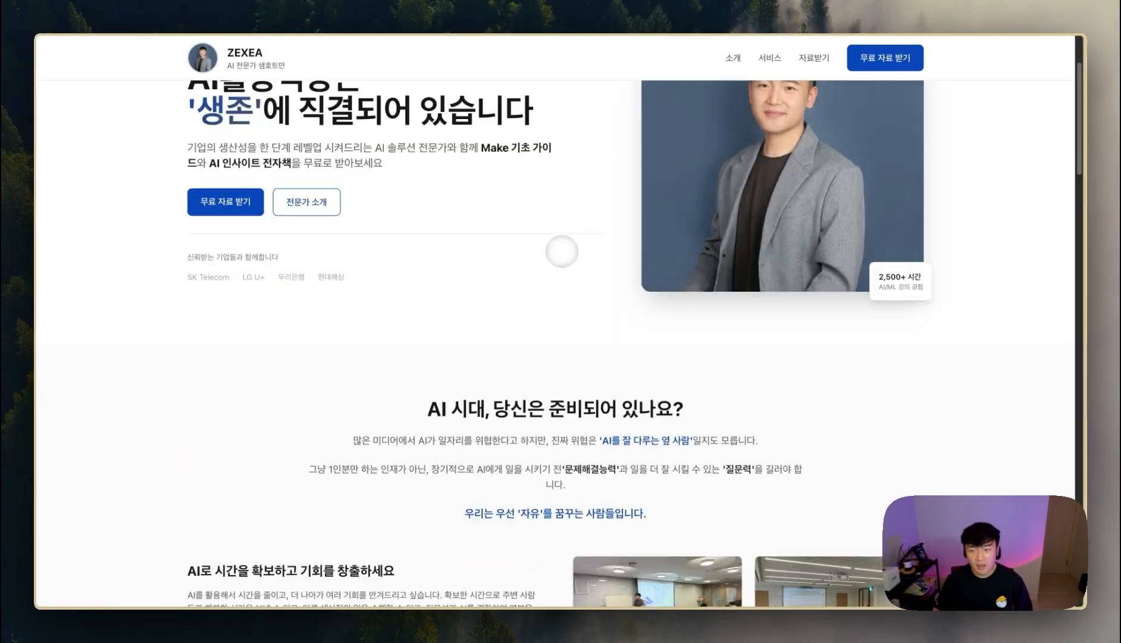
scroll(631, 266, up, 3)
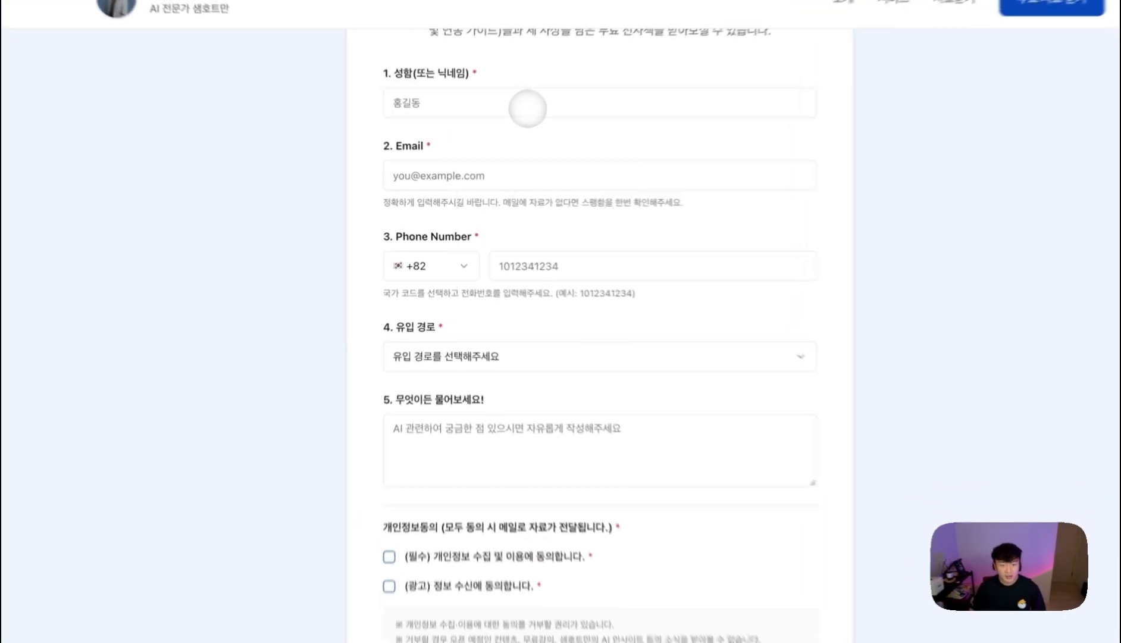
click(497, 136)
text(홍길동)
click(484, 172)
click(482, 210)
click(575, 269)
click(592, 310)
- Set the referral source to 검색 and start typing the question
click(523, 364)
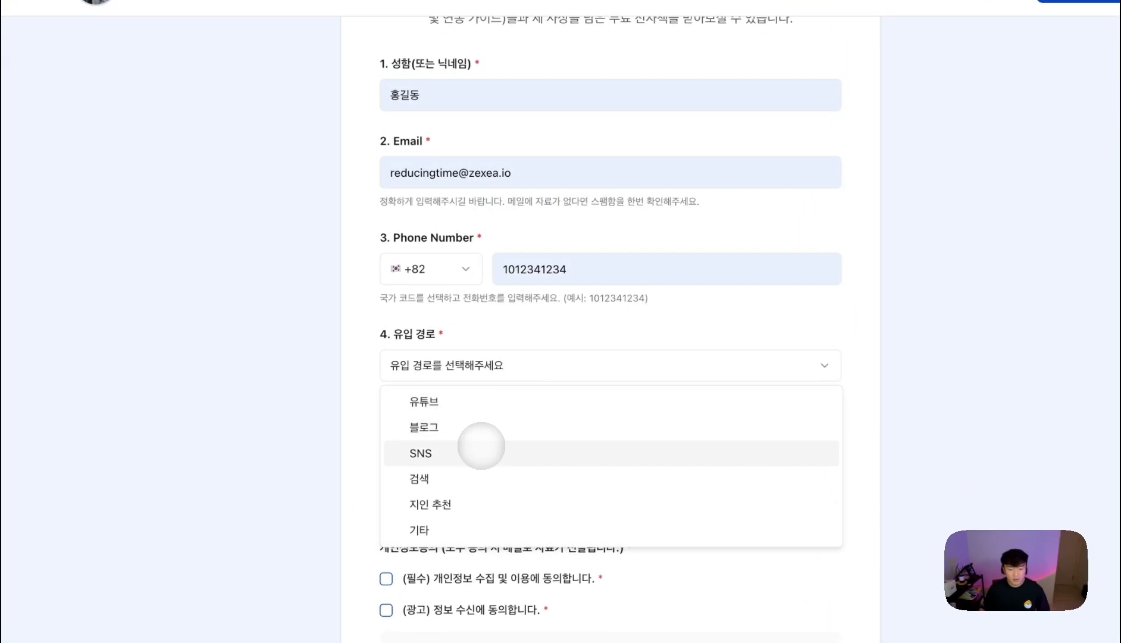
click(473, 477)
click(473, 441)
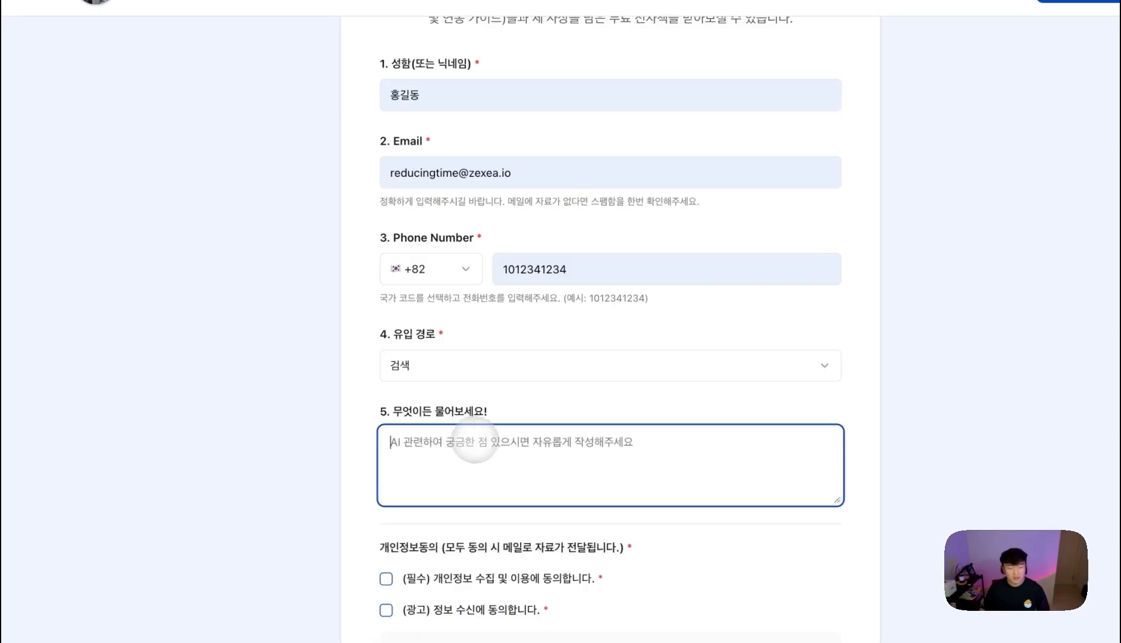
text(wlfans)
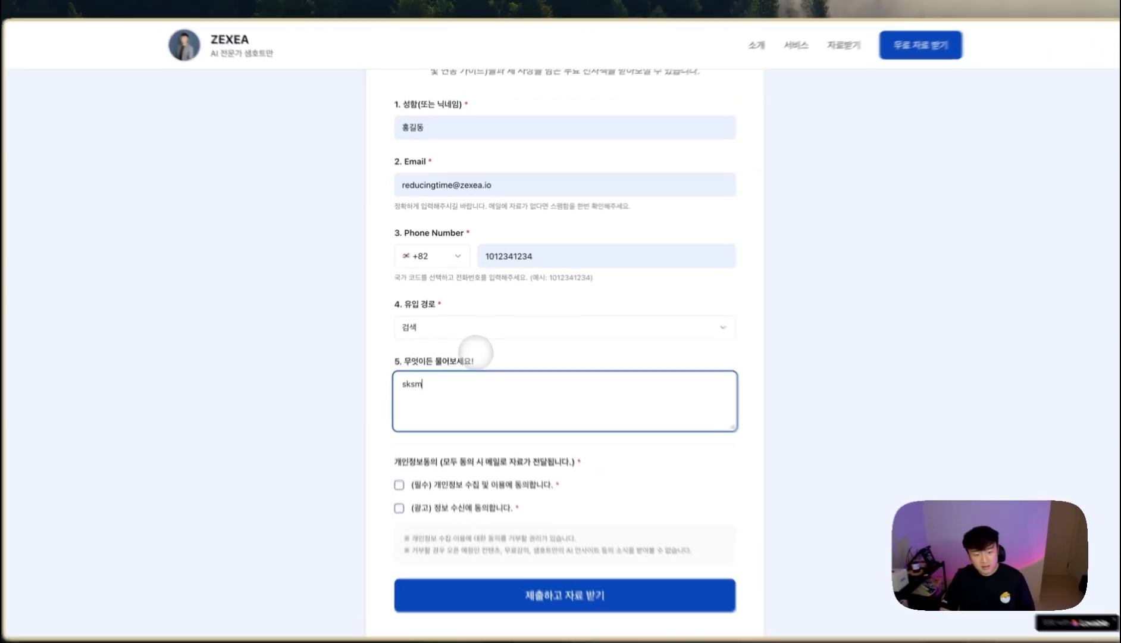
key(BackSpace)
key(BackSpace)
key(BackSpace)
key(BackSpace)
key(BackSpace)
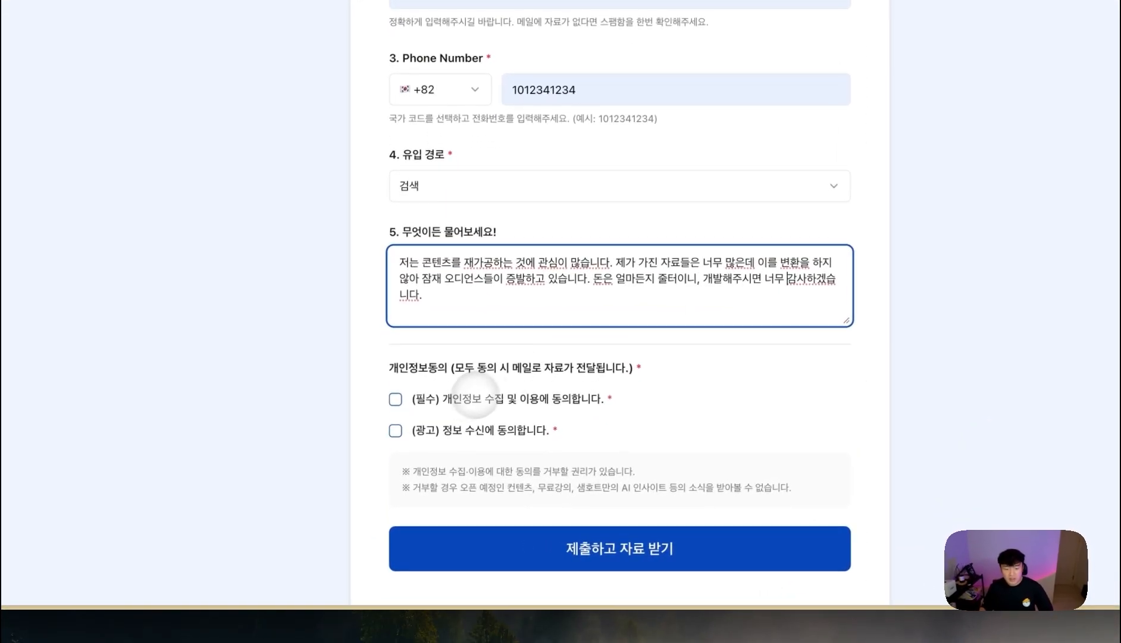
- Tick the required privacy consent, then open n8n's Executions list from Overview
click(448, 464)
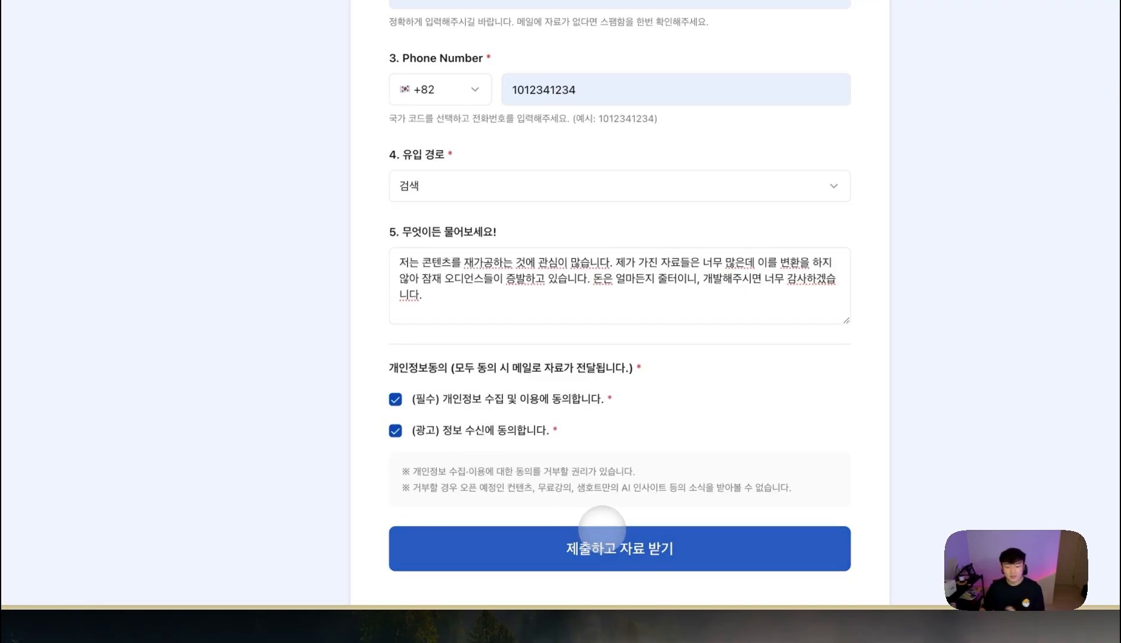
mouse_move(24, 402)
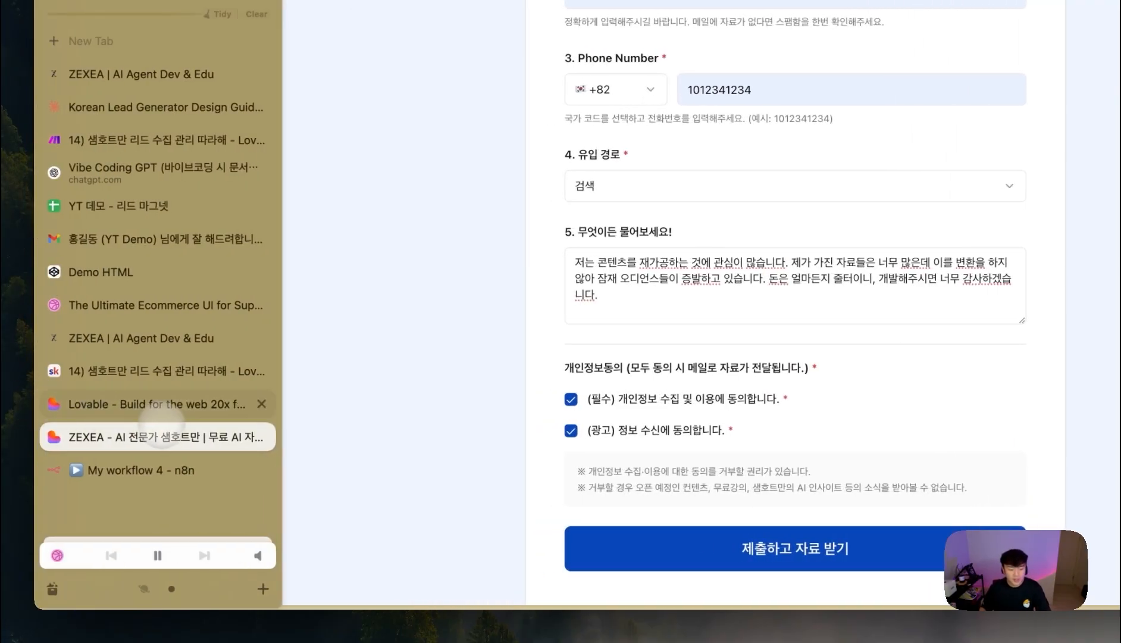
click(141, 469)
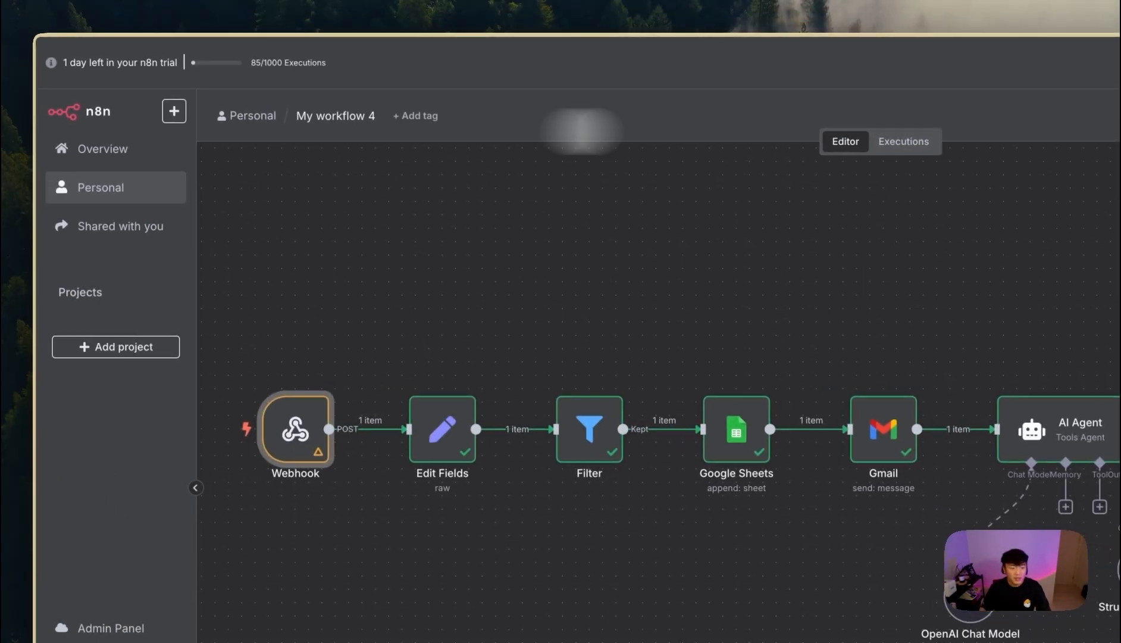
click(89, 148)
click(375, 257)
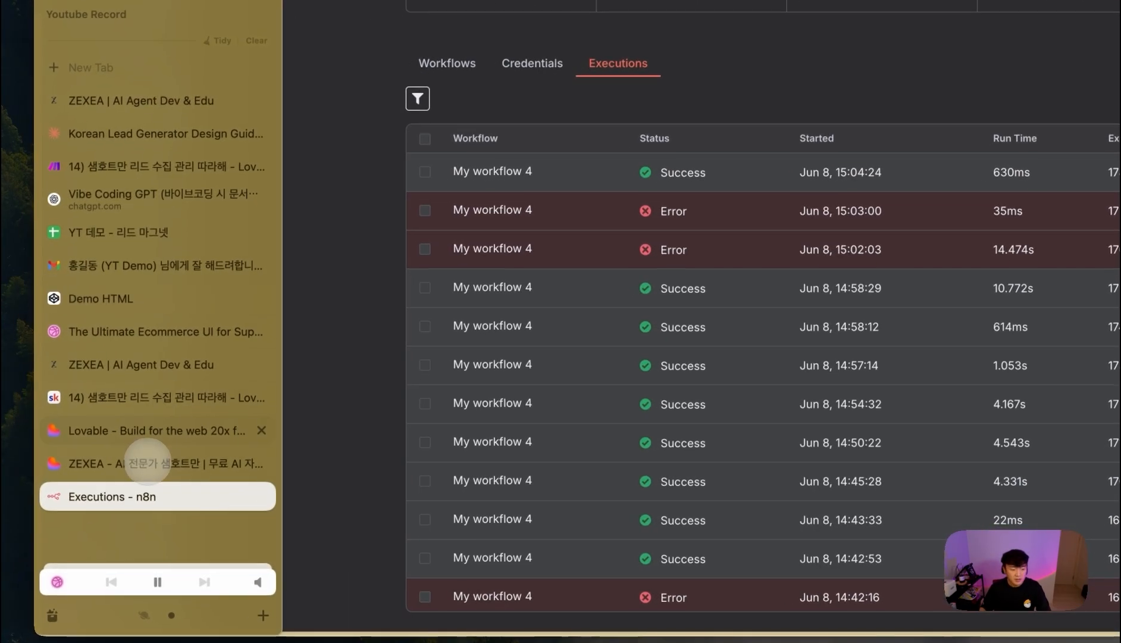
- Submit the lead form with 제출하고 자료 받기
click(147, 463)
click(462, 560)
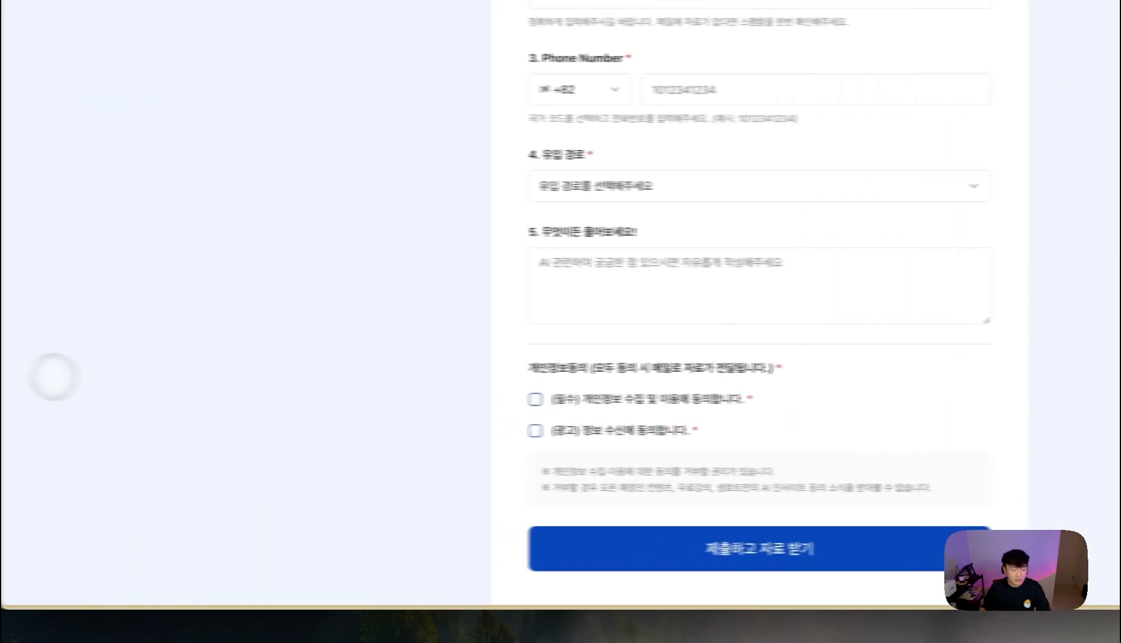
mouse_move(25, 369)
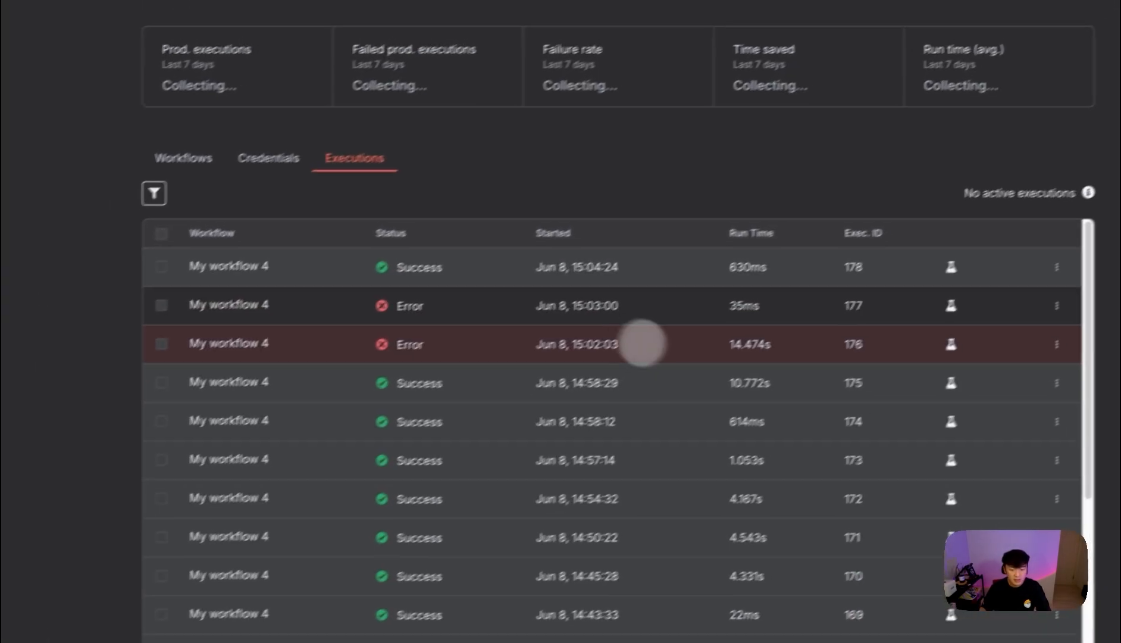
- Reload n8n executions, then read both emails, highlighting the alert's need and budget score reasoning
key(super+r)
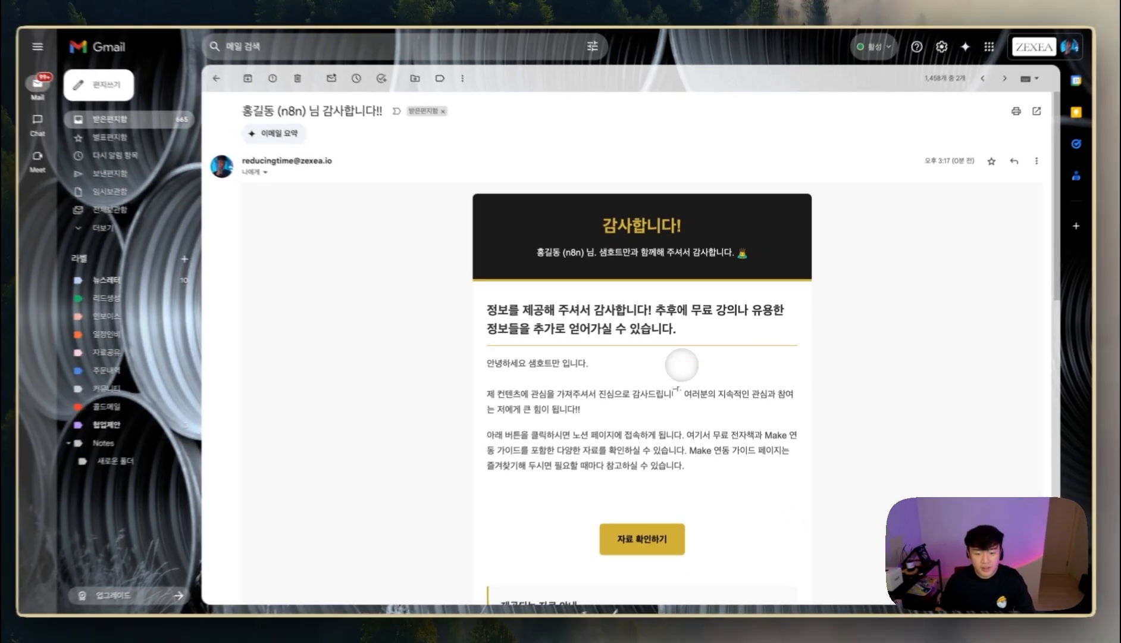
scroll(570, 416, down, 10)
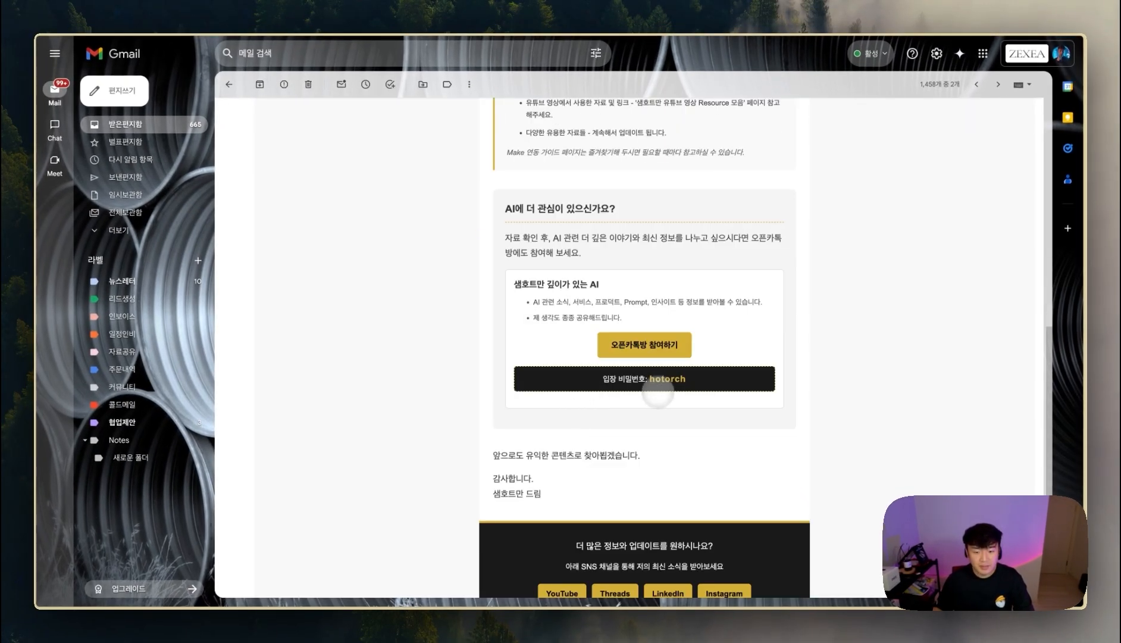
scroll(658, 390, down, 2)
scroll(597, 452, up, 15)
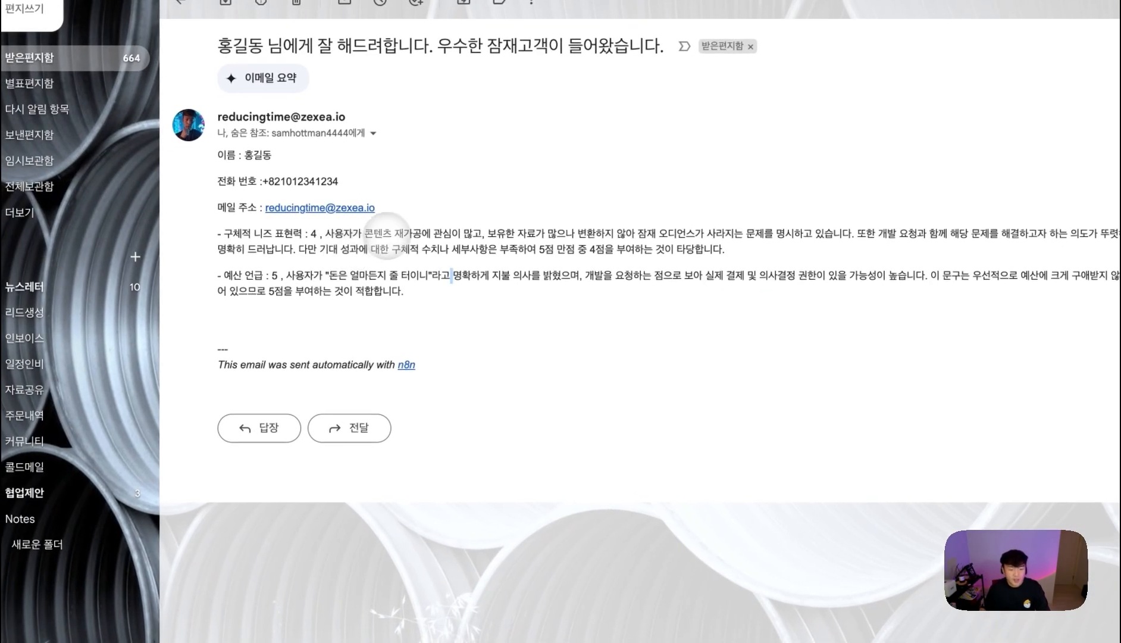
drag(355, 233, 757, 250)
triple_click(654, 294)
click(511, 319)
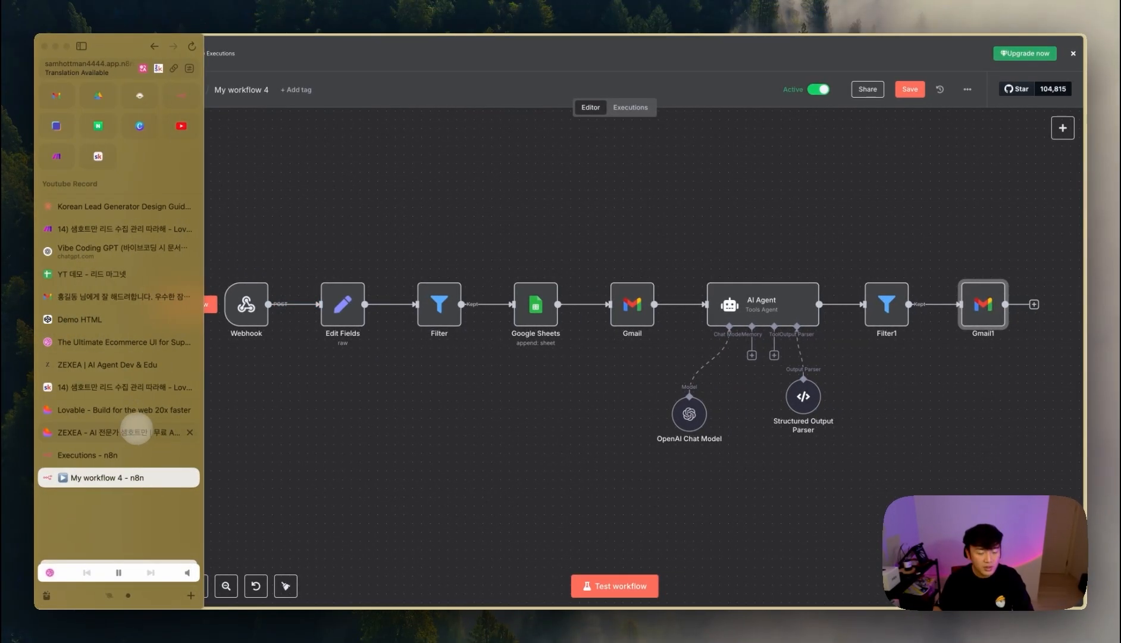
- Save the workflow changes when leaving for Personal, then open Overview's Executions list
click(77, 137)
click(680, 344)
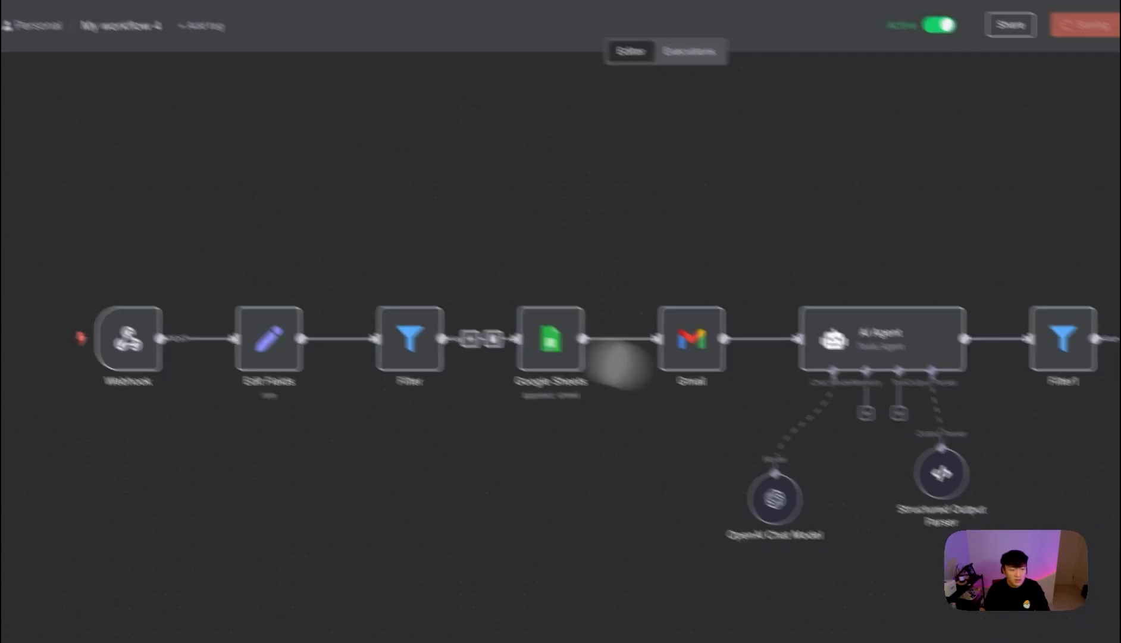
click(100, 150)
click(556, 230)
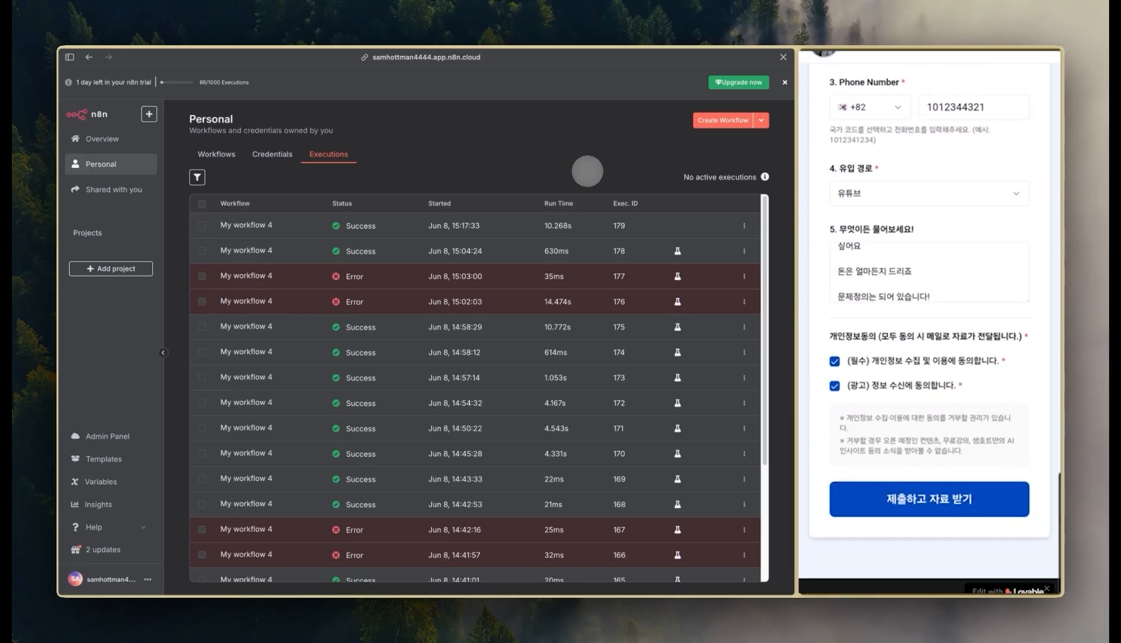
- Highlight the Running status, start time and ID 180 of the new execution in the Executions table
double_click(360, 225)
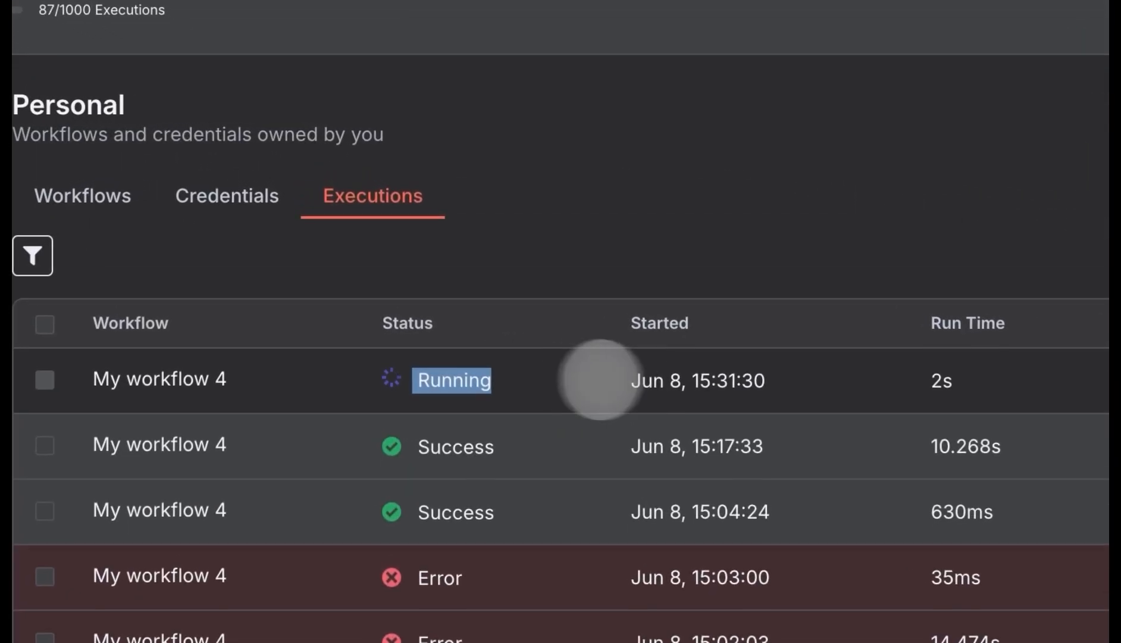
drag(601, 380, 1120, 387)
click(1093, 222)
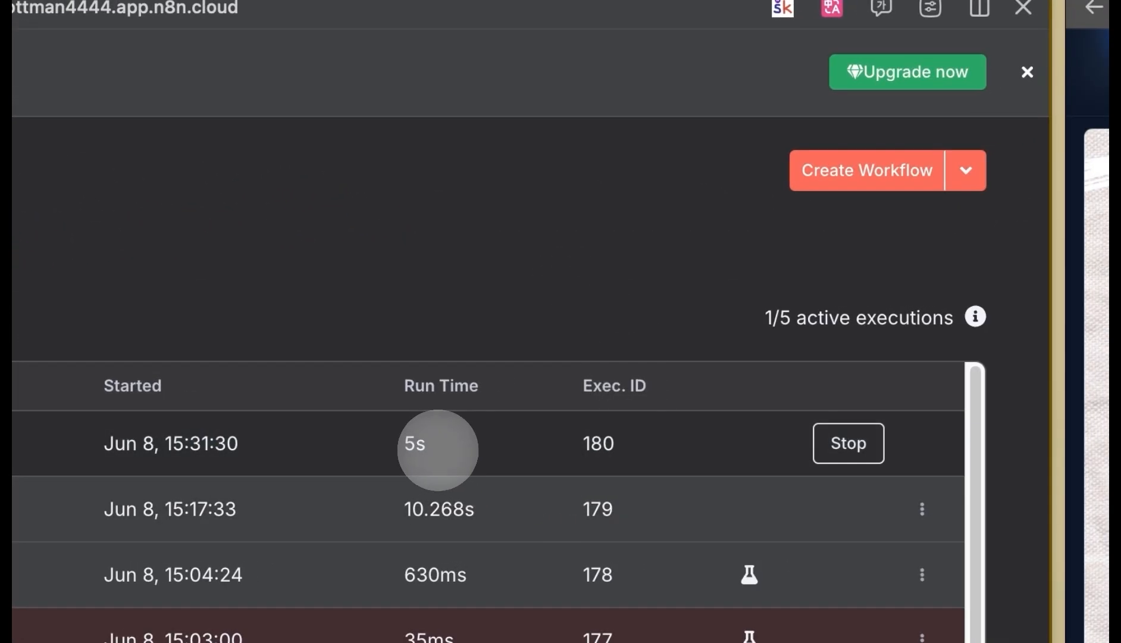